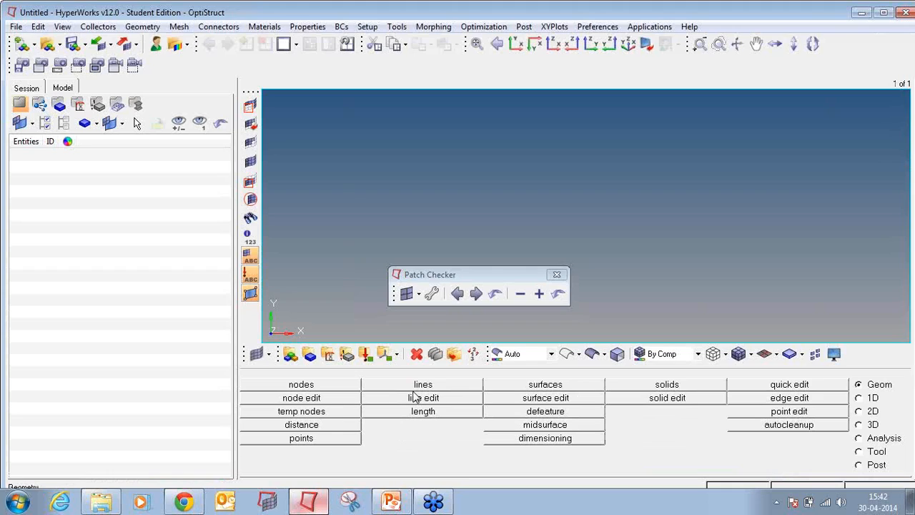
# - Close the Patch Checker, maximize the window, and open joint_size.hm from the Day8 folder "1 3-D Size Optimization of a Rail Joint"
pyautogui.click(557, 274)
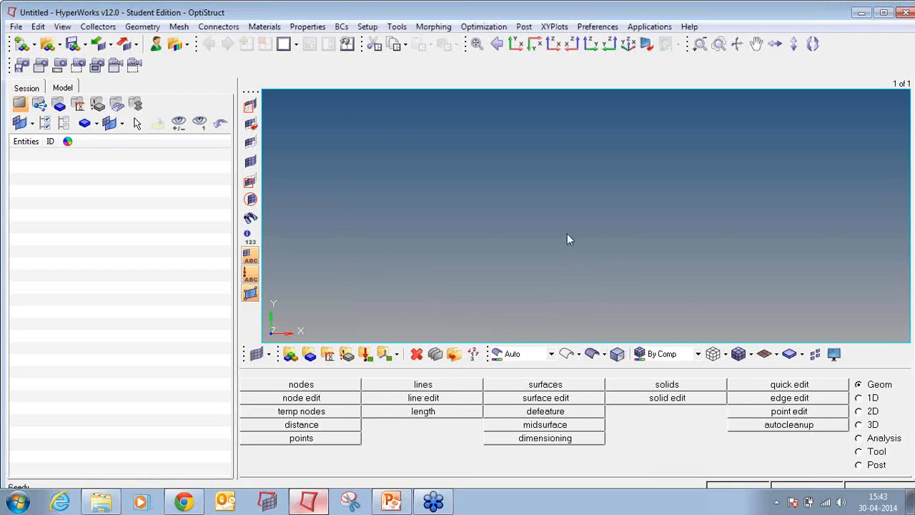
pyautogui.doubleClick(582, 13)
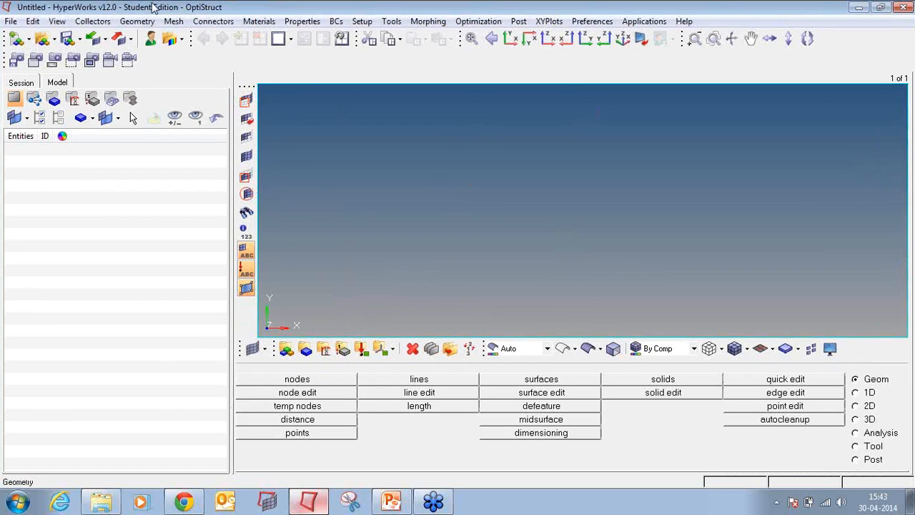
pyautogui.click(42, 39)
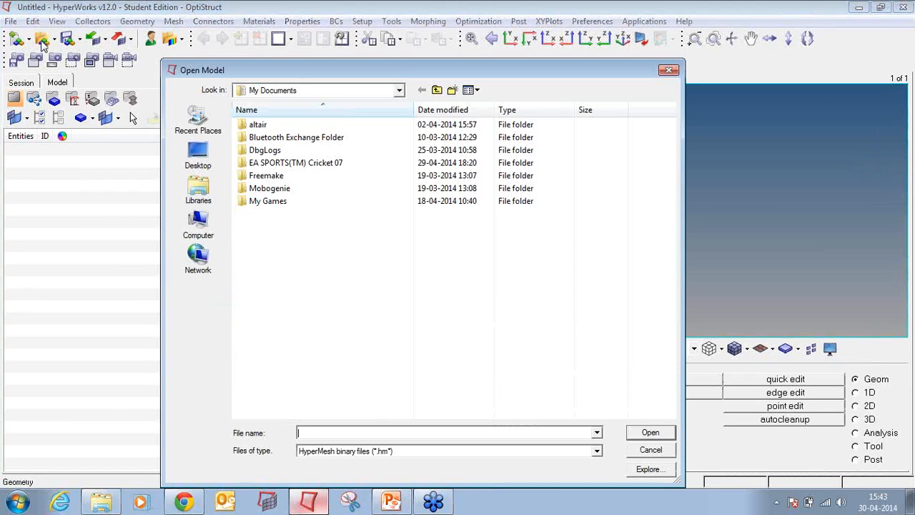
pyautogui.click(198, 154)
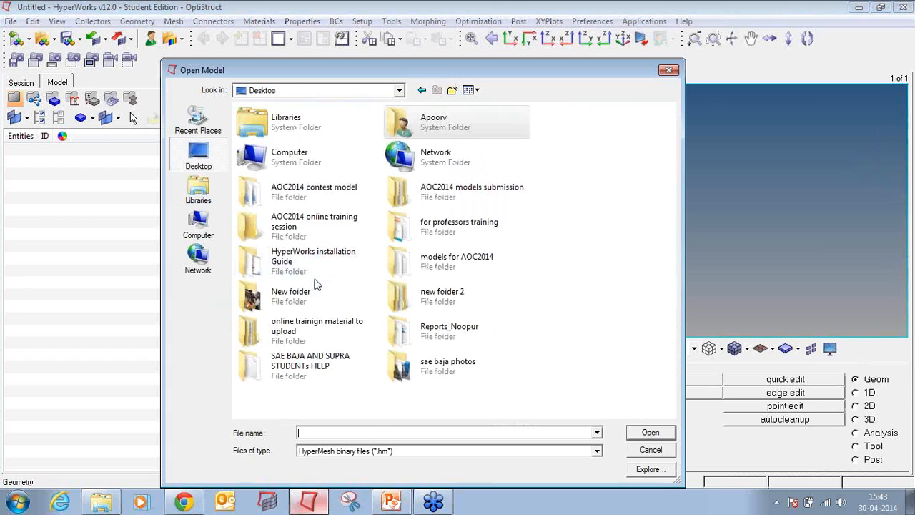
pyautogui.doubleClick(346, 227)
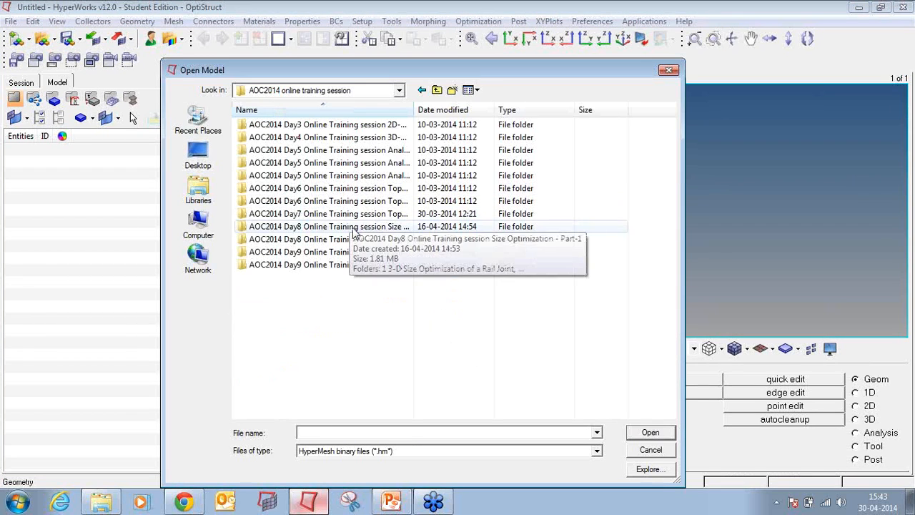
pyautogui.doubleClick(352, 227)
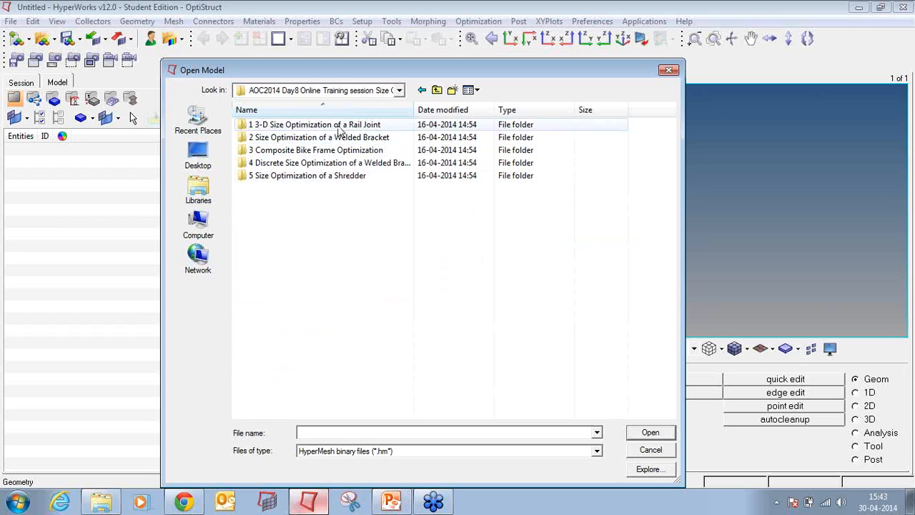
pyautogui.doubleClick(340, 127)
pyautogui.doubleClick(300, 121)
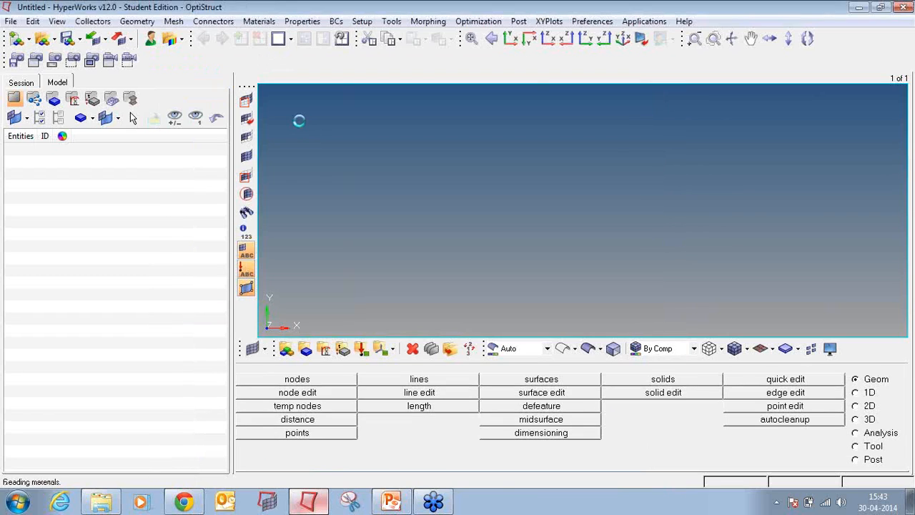
# - Examine the rail joint model and its components, load collectors, load steps, material and properties
pyautogui.keyDown('ctrl'); pyautogui.moveTo(635, 239); pyautogui.dragTo(526, 175); pyautogui.keyUp('ctrl')
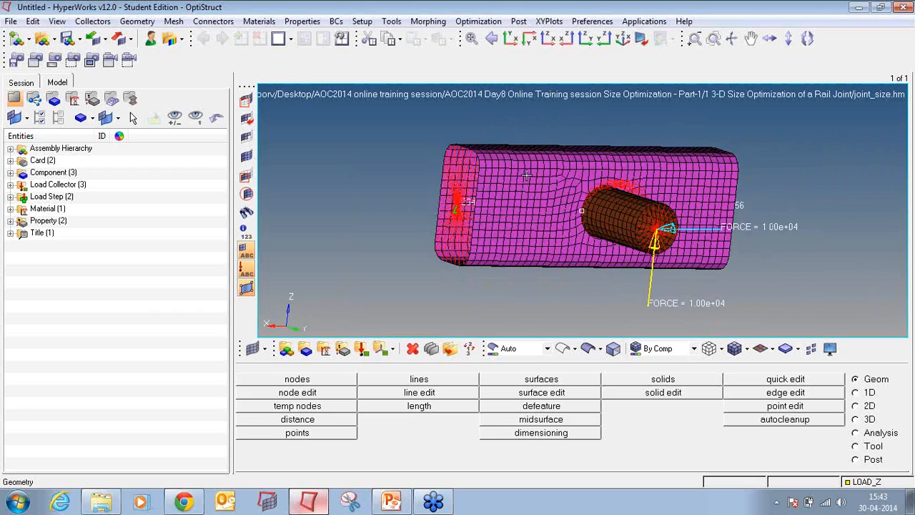
pyautogui.click(10, 172)
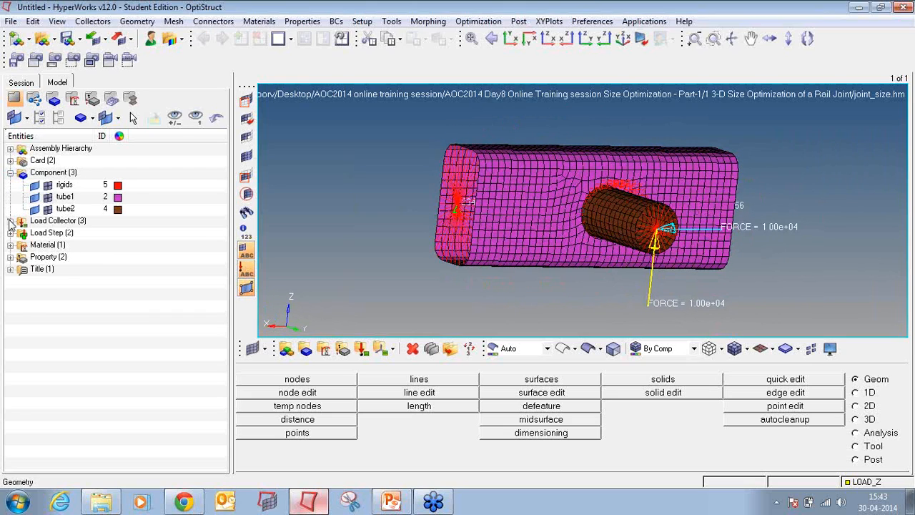
pyautogui.click(10, 221)
pyautogui.click(10, 269)
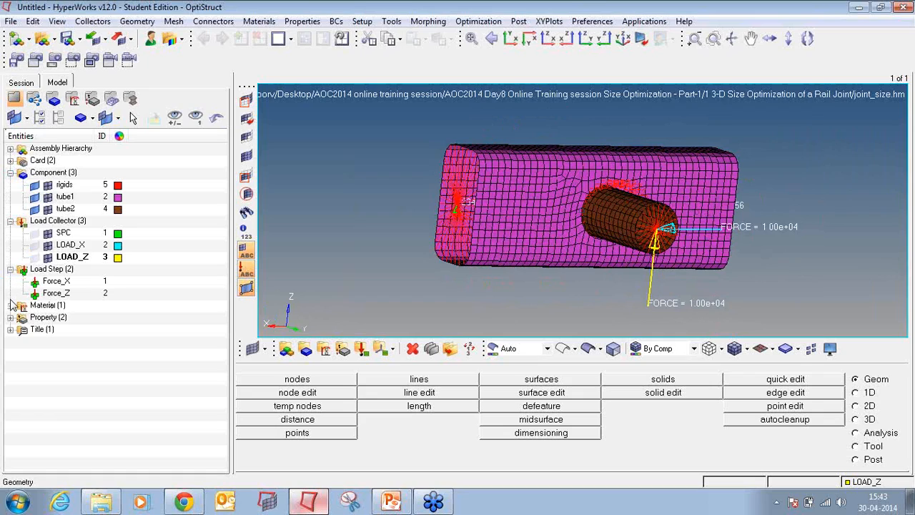
pyautogui.click(10, 304)
pyautogui.click(10, 329)
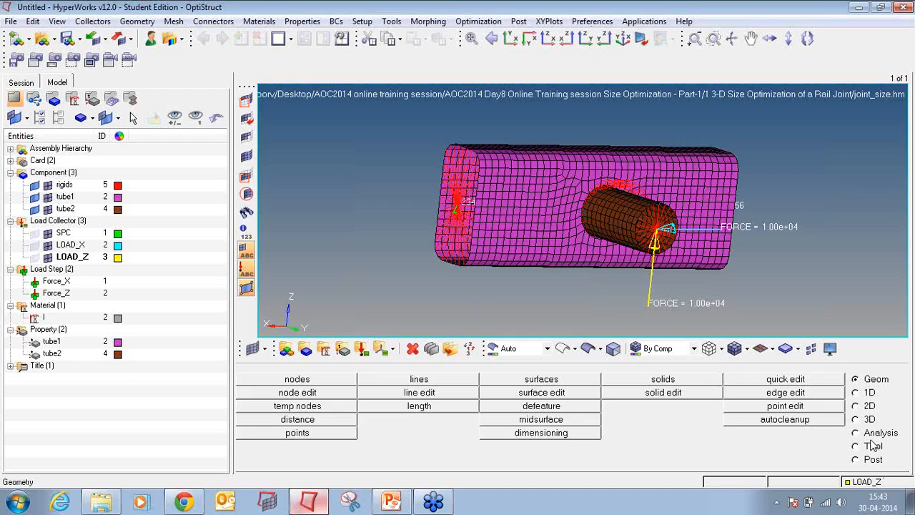
# - Create a size optimization design variable named tube with initial value 1.0, lower bound 0.1 and upper bound 5.0
pyautogui.click(856, 433)
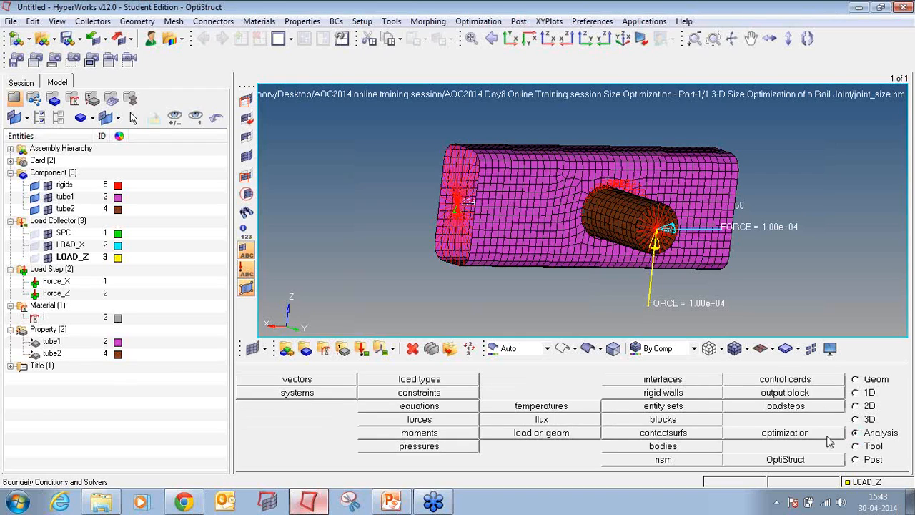
pyautogui.click(827, 436)
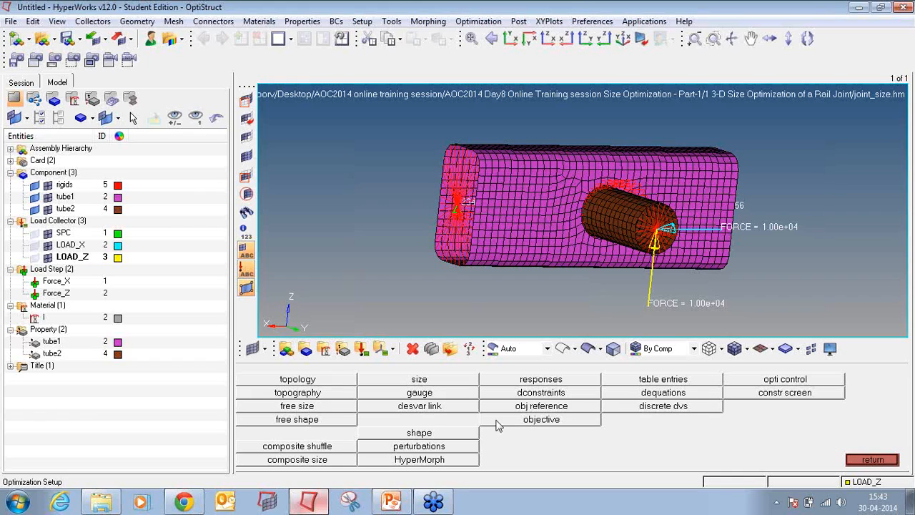
pyautogui.click(409, 384)
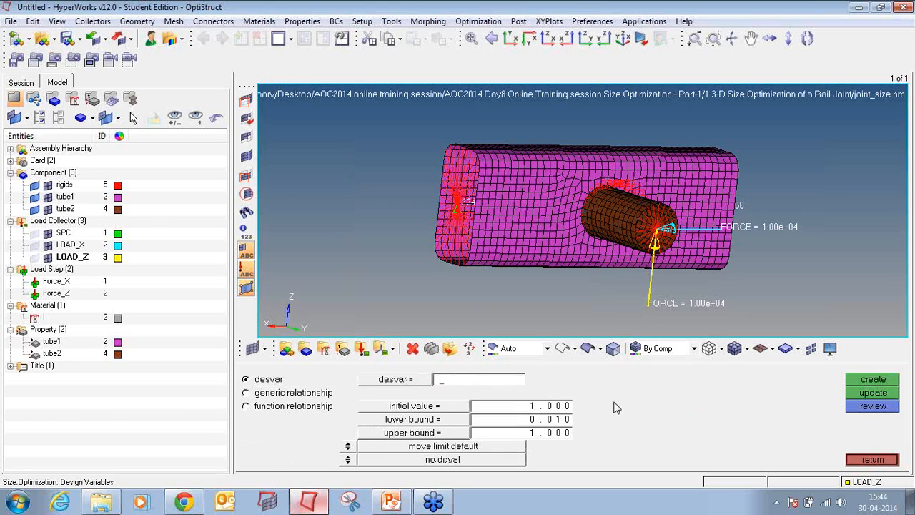
pyautogui.write('tube')
pyautogui.click(566, 421)
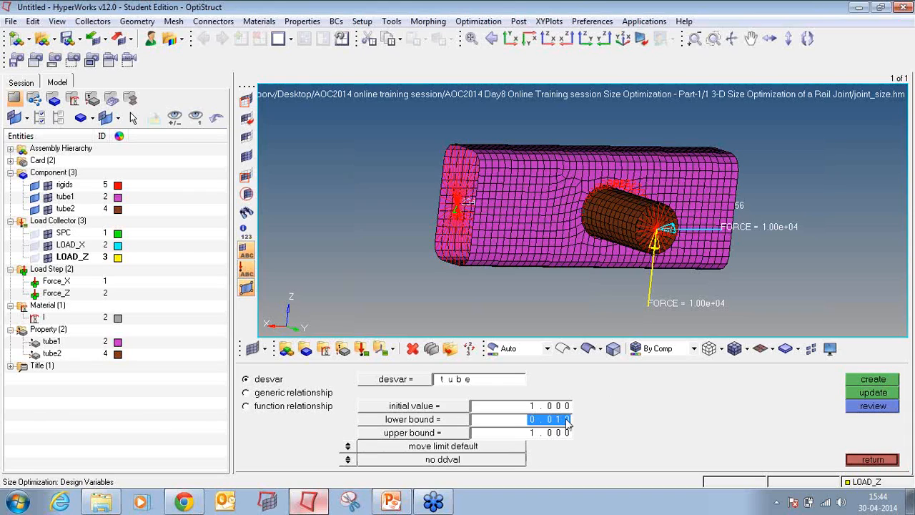
pyautogui.write('0.1')
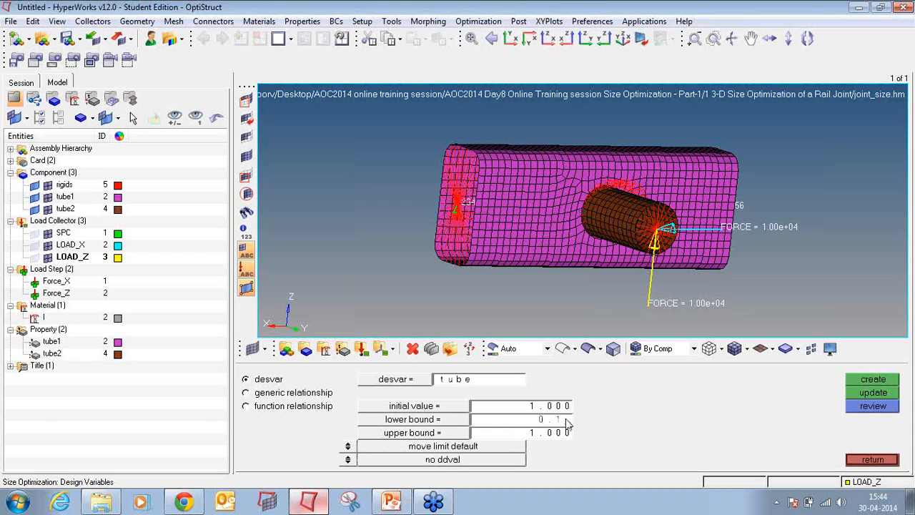
pyautogui.press('Return')
pyautogui.click(565, 433)
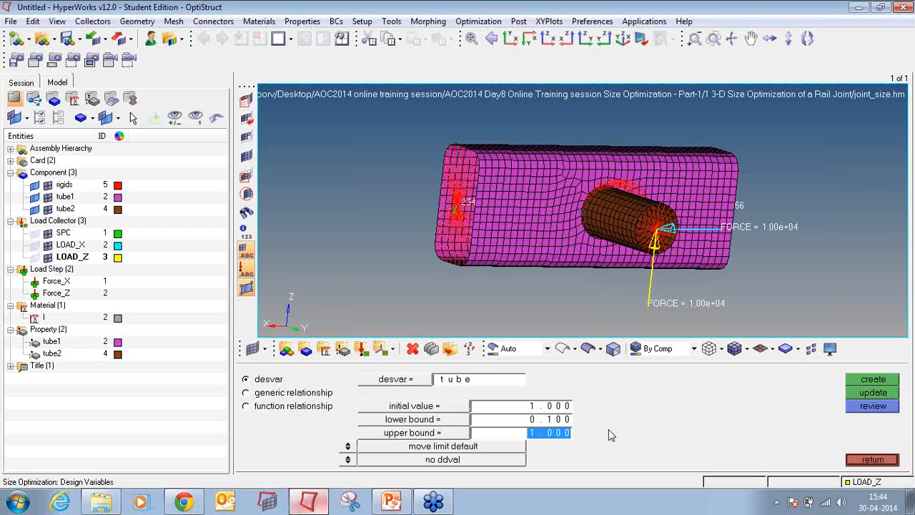
pyautogui.write('5')
pyautogui.press('Return')
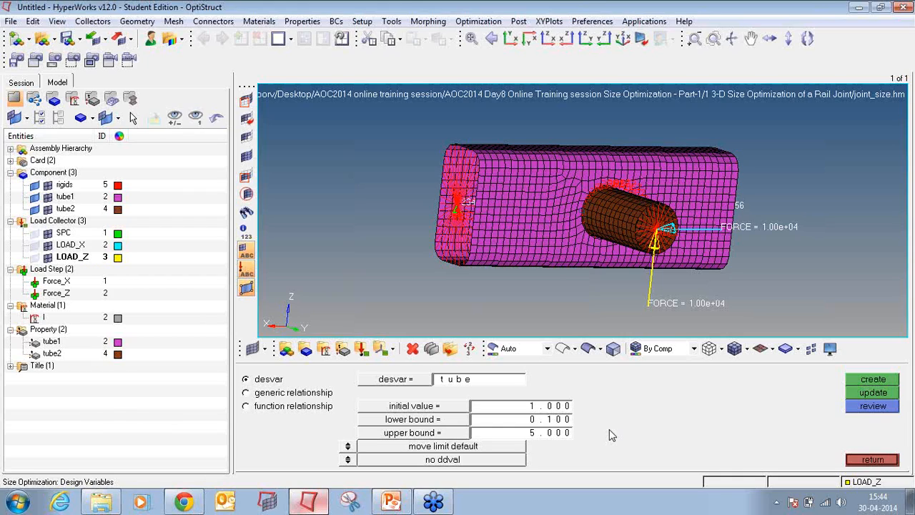
pyautogui.click(865, 379)
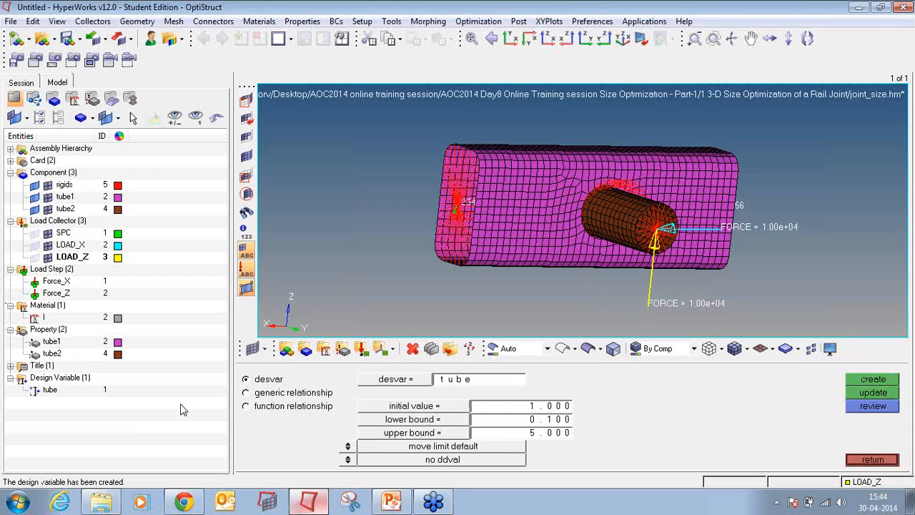
# - Create a second design variable named rail with the same initial value and bounds as tube
pyautogui.click(466, 380)
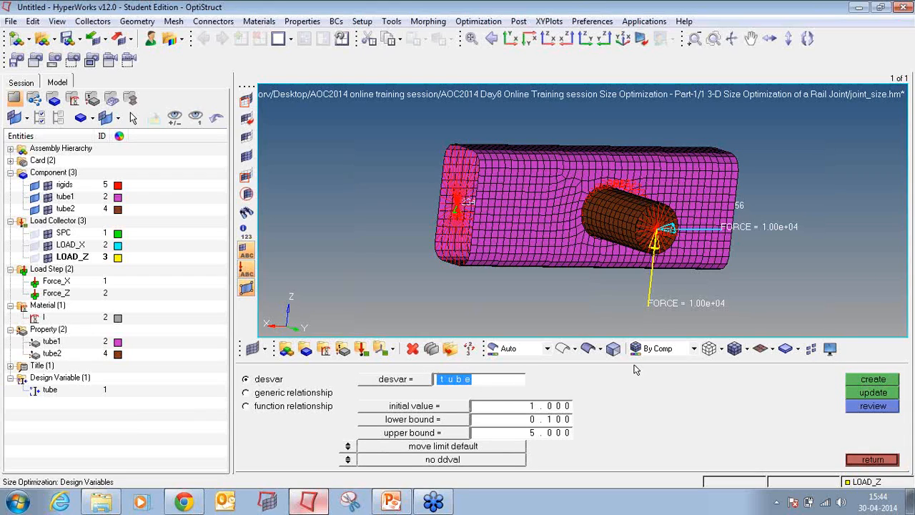
pyautogui.write('rail')
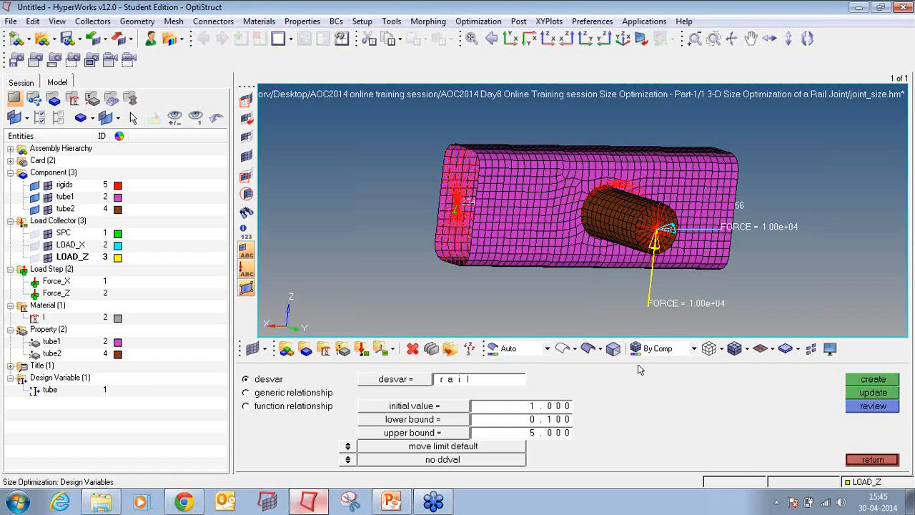
pyautogui.click(872, 381)
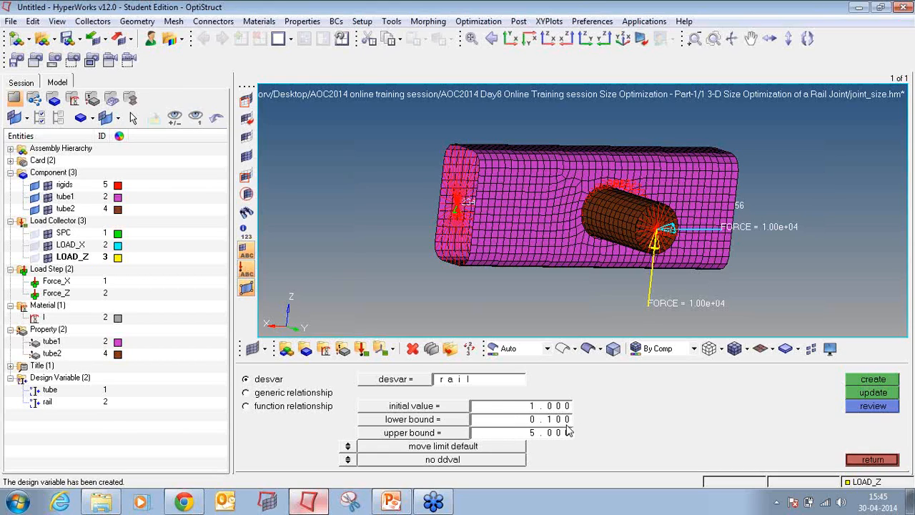
# - Create a generic relationship named tube_th linking the Thickness T of property tube2 to the design variable tube
pyautogui.click(269, 395)
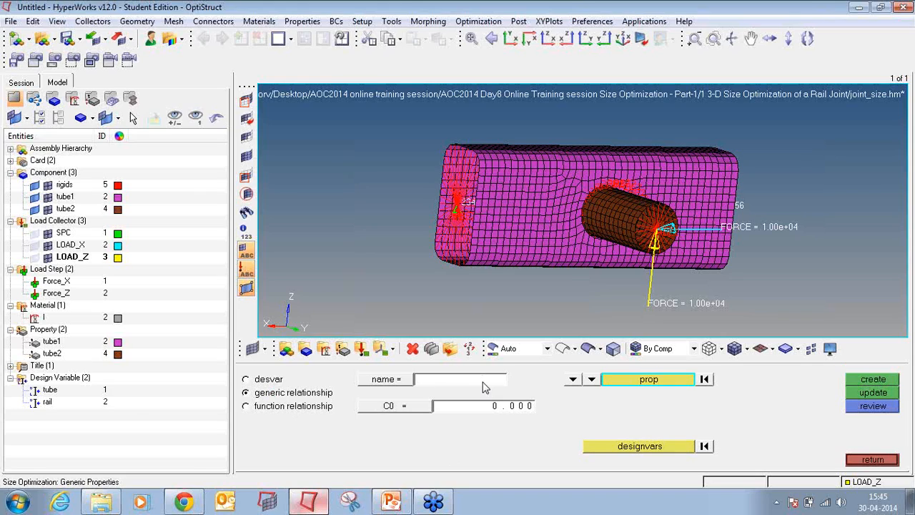
pyautogui.write('tube_th')
pyautogui.click(633, 383)
pyautogui.click(299, 396)
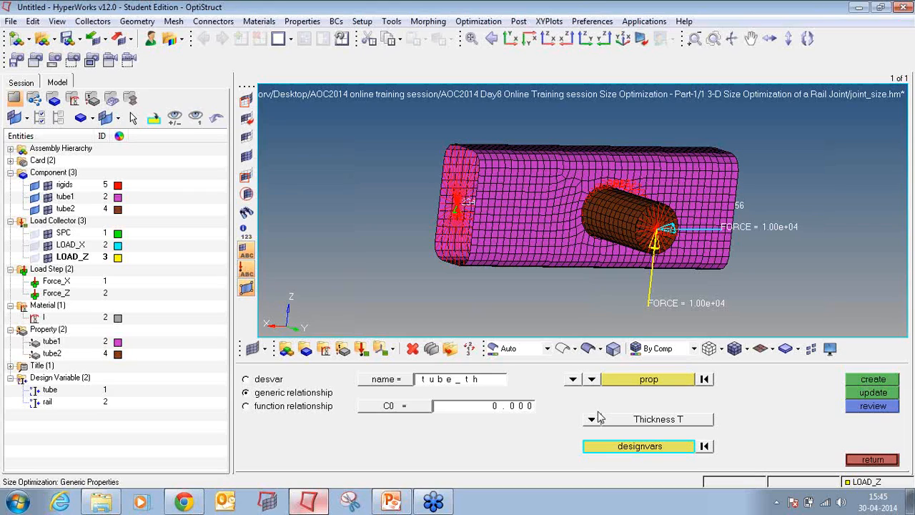
pyautogui.click(611, 447)
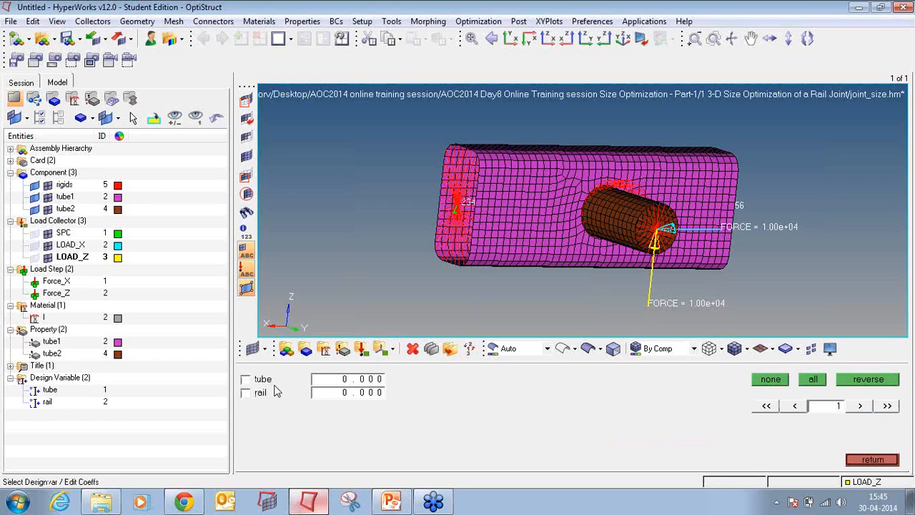
pyautogui.click(246, 380)
pyautogui.click(873, 459)
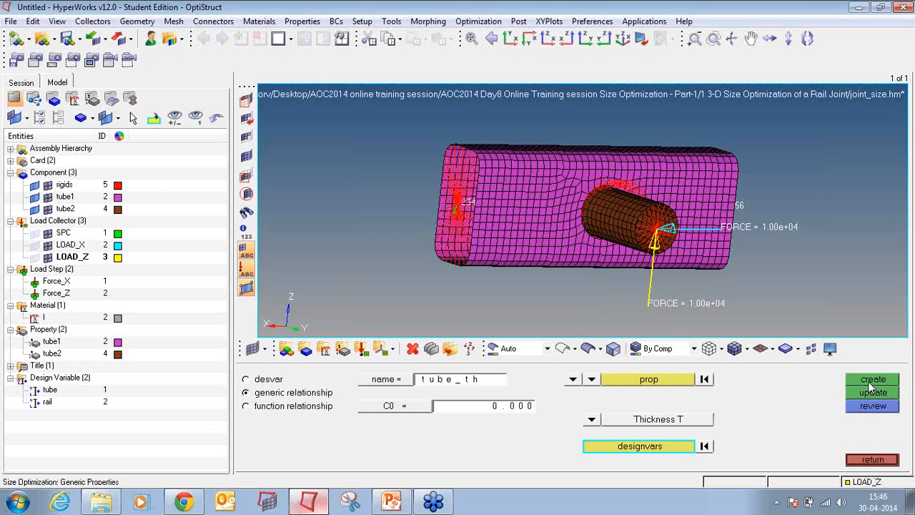
pyautogui.click(870, 383)
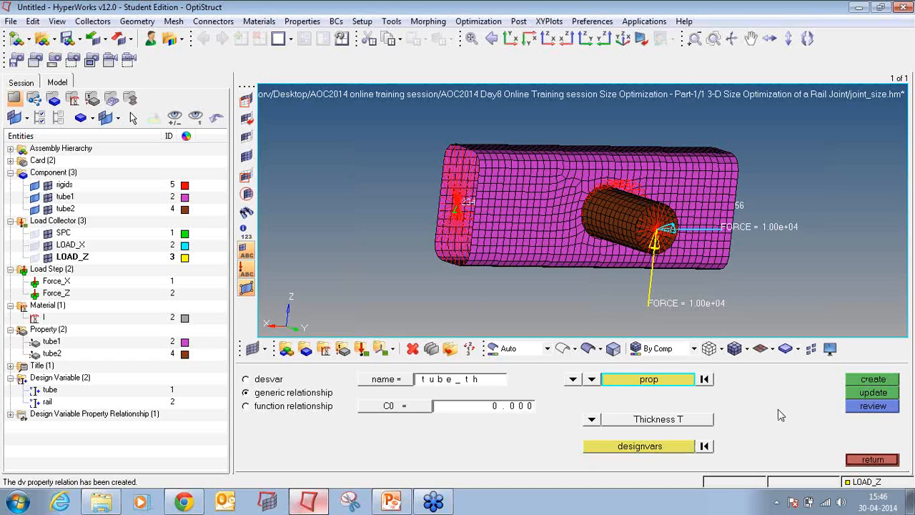
# - Create a generic relationship named rail_th linking the Thickness T of property tube1 to the design variable rail
pyautogui.click(468, 381)
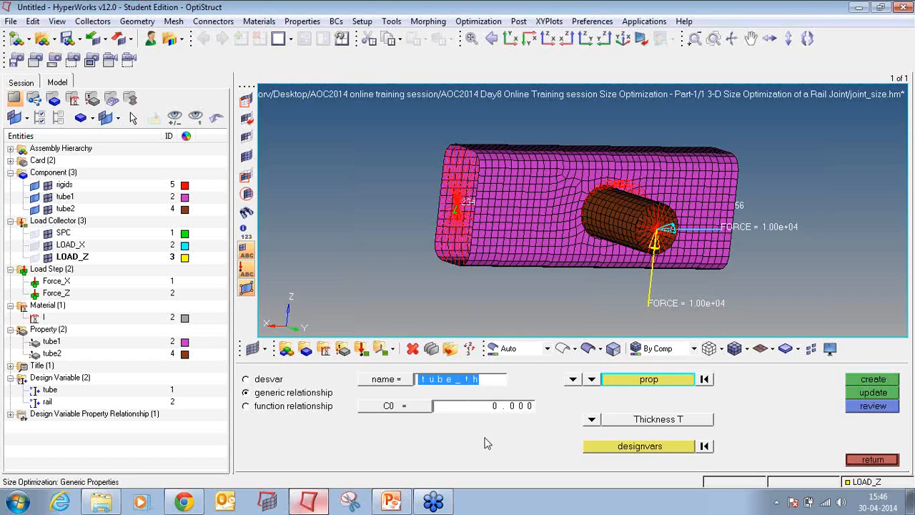
pyautogui.write('rail_')
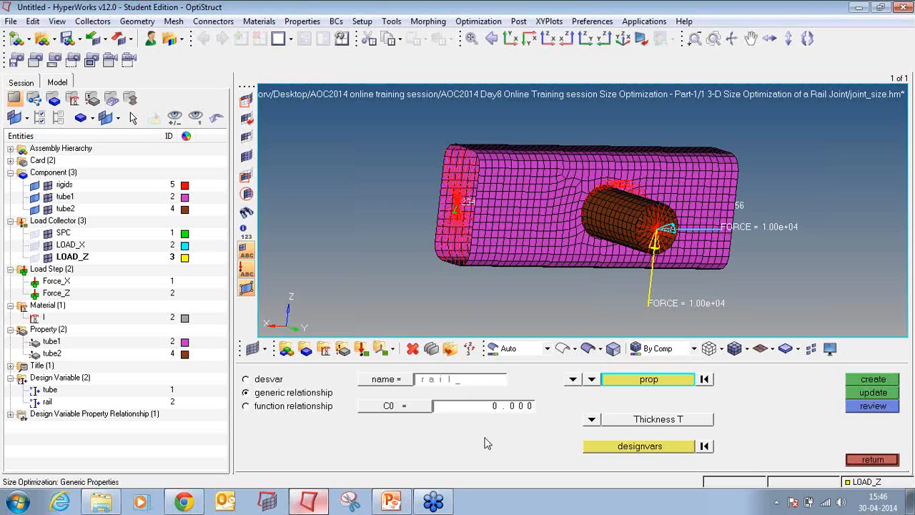
pyautogui.write('th')
pyautogui.click(638, 383)
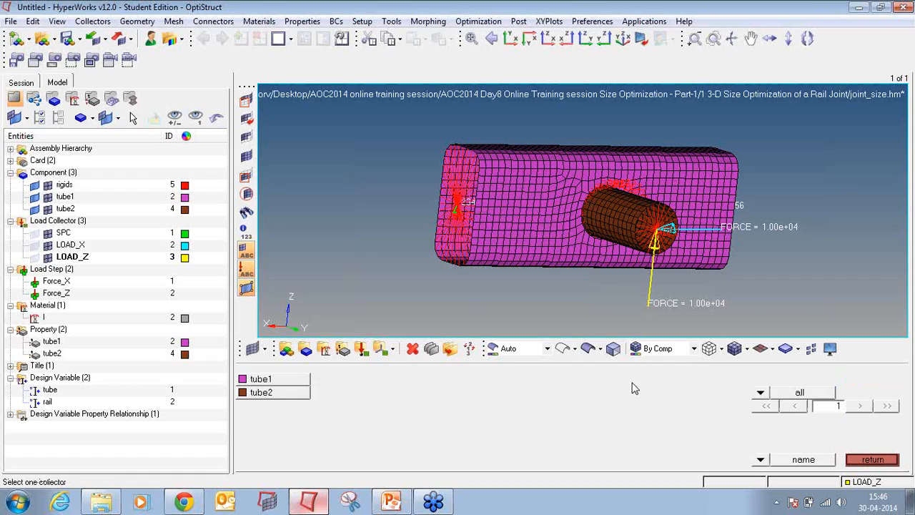
pyautogui.click(298, 379)
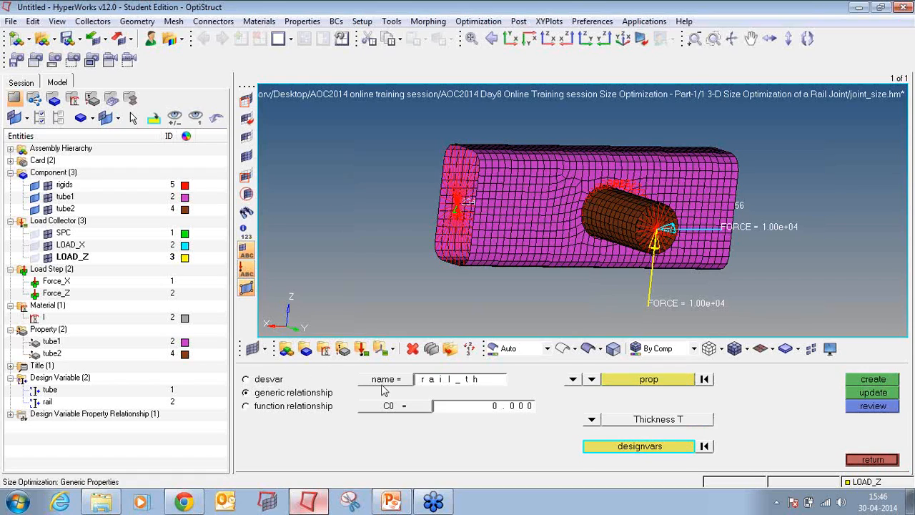
pyautogui.click(590, 447)
pyautogui.click(244, 394)
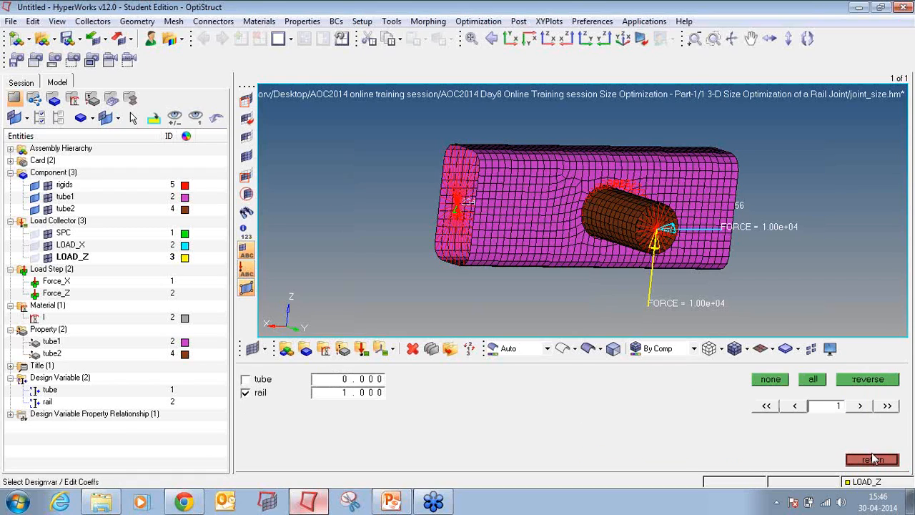
pyautogui.click(873, 459)
pyautogui.click(871, 380)
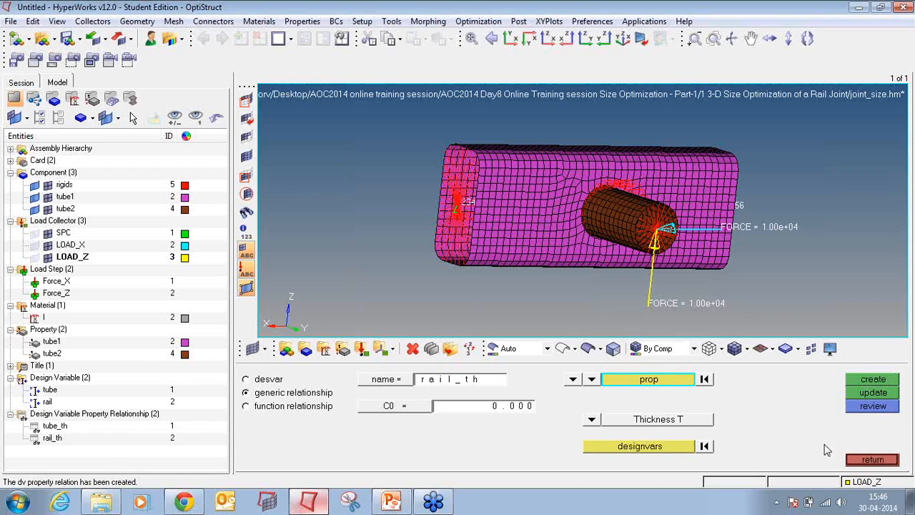
# - Create an optimization response named volume of type volume, using the total model volume
pyautogui.click(853, 459)
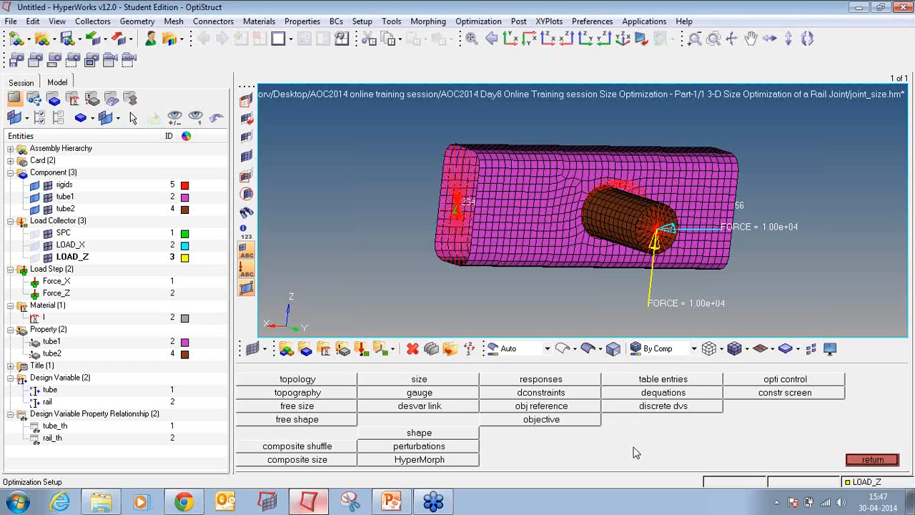
pyautogui.click(544, 383)
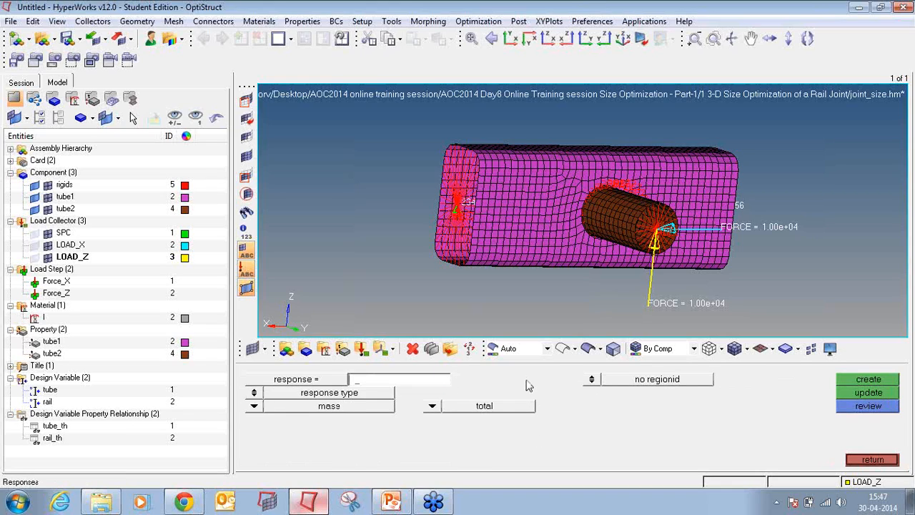
pyautogui.write('volume')
pyautogui.click(254, 406)
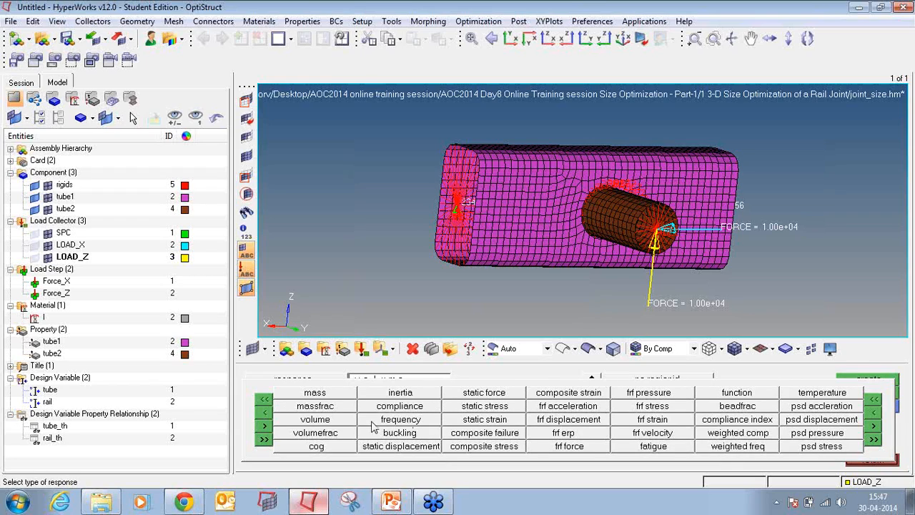
pyautogui.click(326, 421)
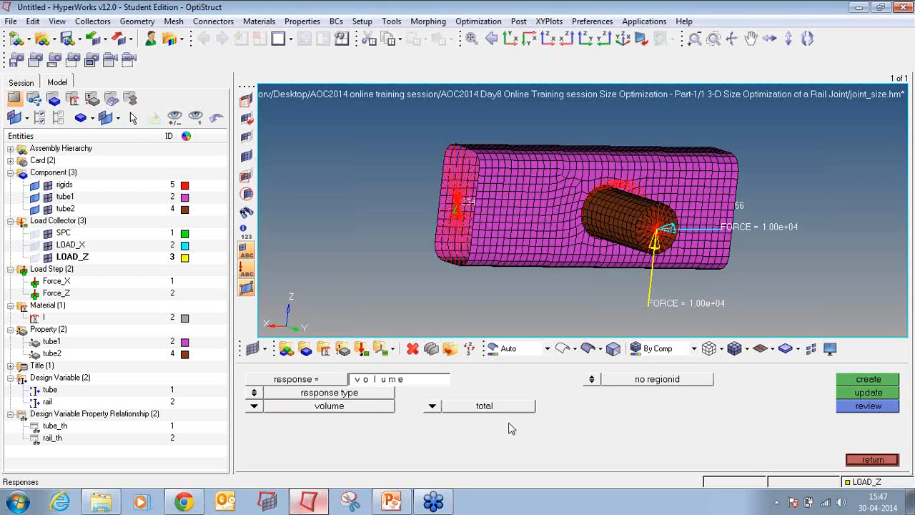
pyautogui.click(845, 382)
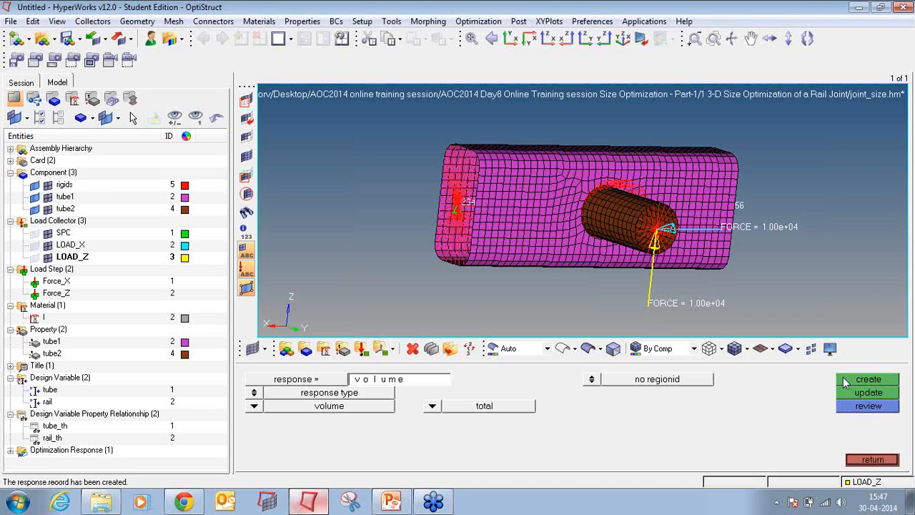
# - Create a static displacement response named X_diplac for node 3143 along dof1
pyautogui.click(422, 381)
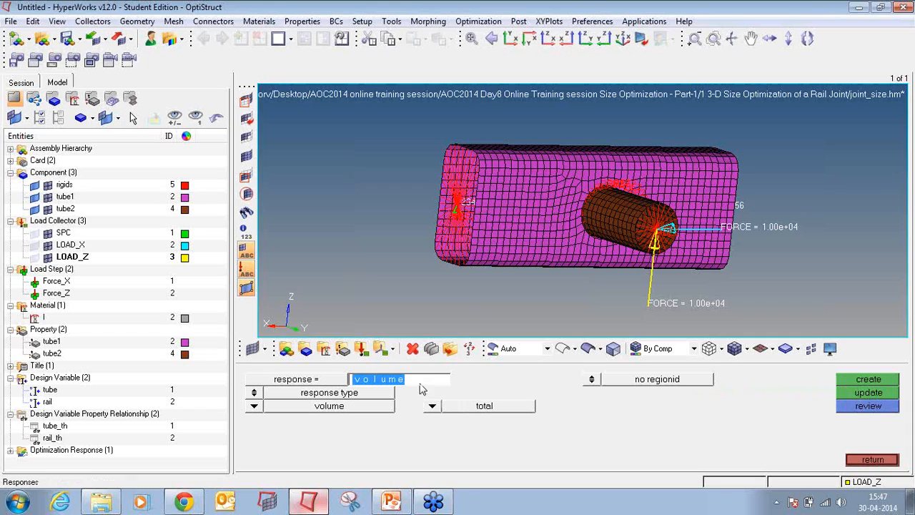
pyautogui.press('BackSpace')
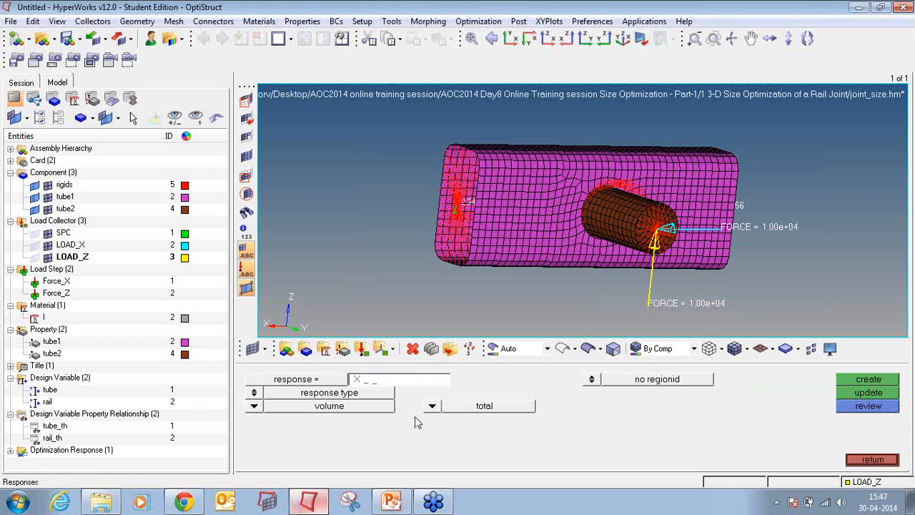
pyautogui.write('X_diplac')
pyautogui.click(257, 406)
pyautogui.click(402, 446)
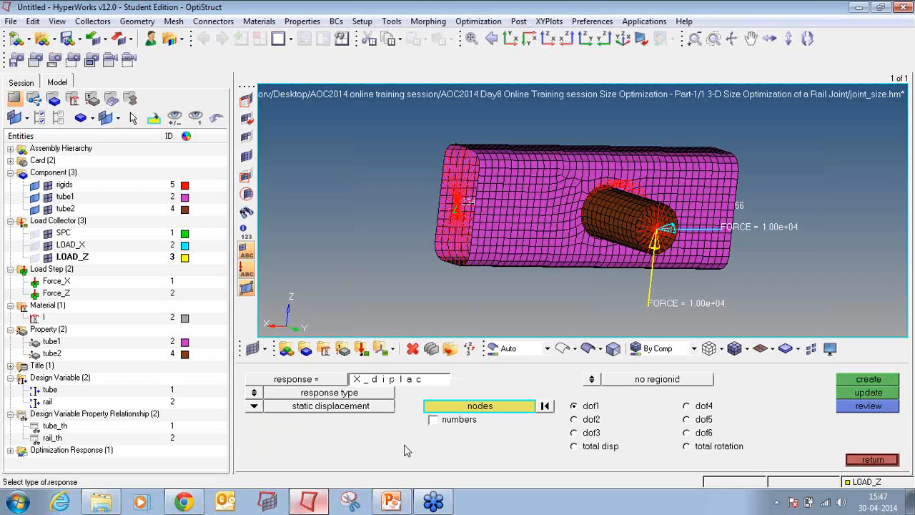
pyautogui.click(461, 405)
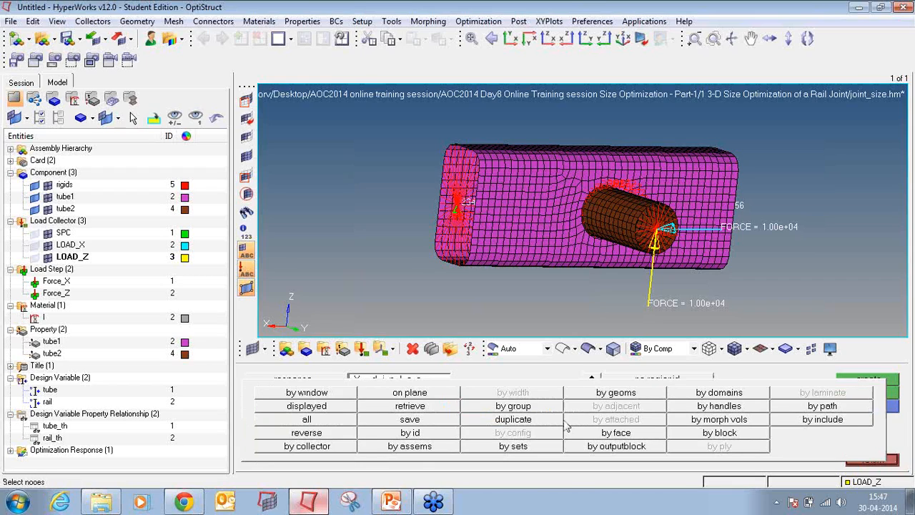
pyautogui.click(450, 436)
pyautogui.write('3143')
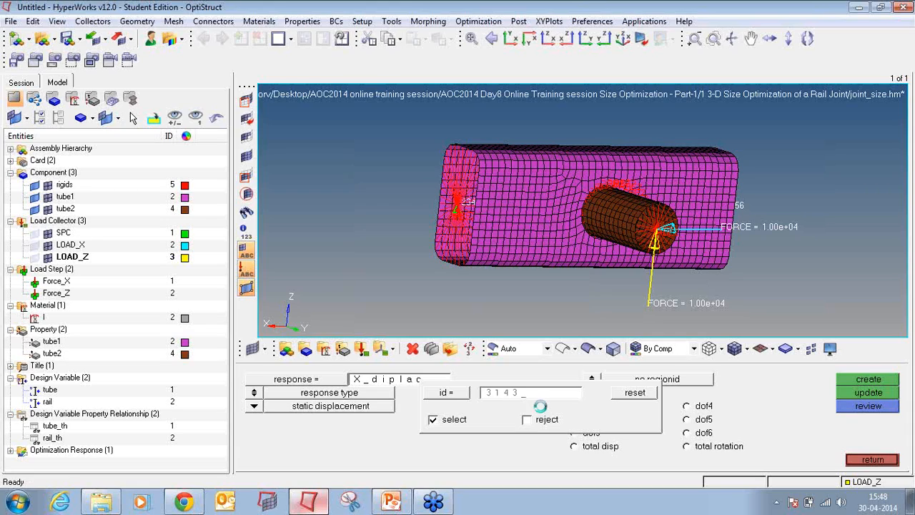
pyautogui.press('Return')
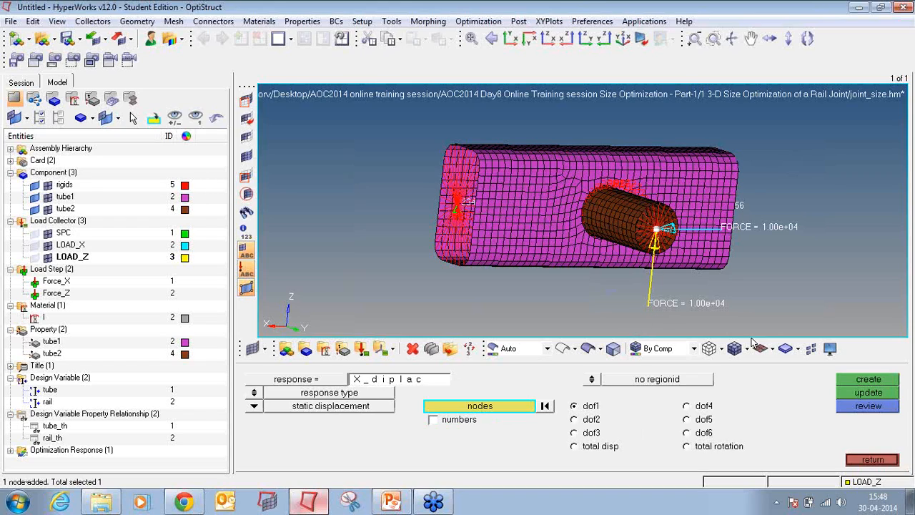
pyautogui.click(886, 380)
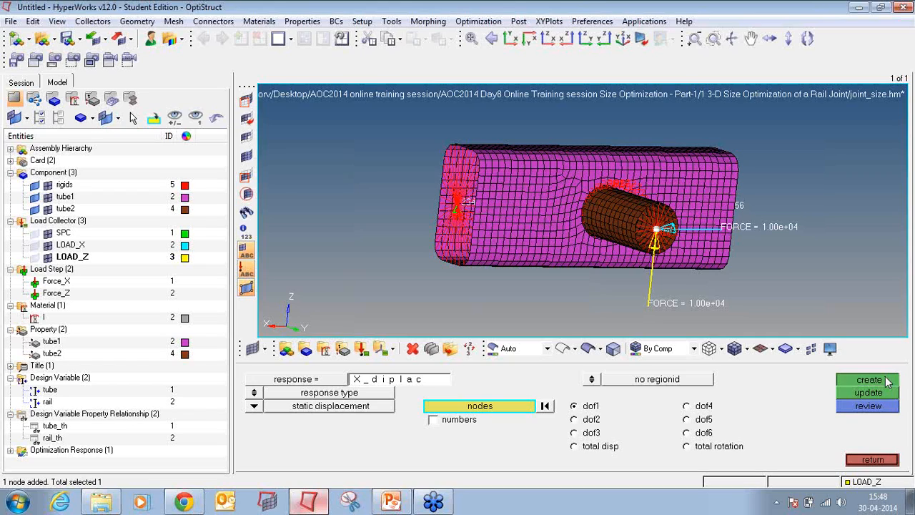
# - Create a static displacement response named Z_diplac for node 3143 along dof3
pyautogui.click(410, 380)
pyautogui.press('Right')
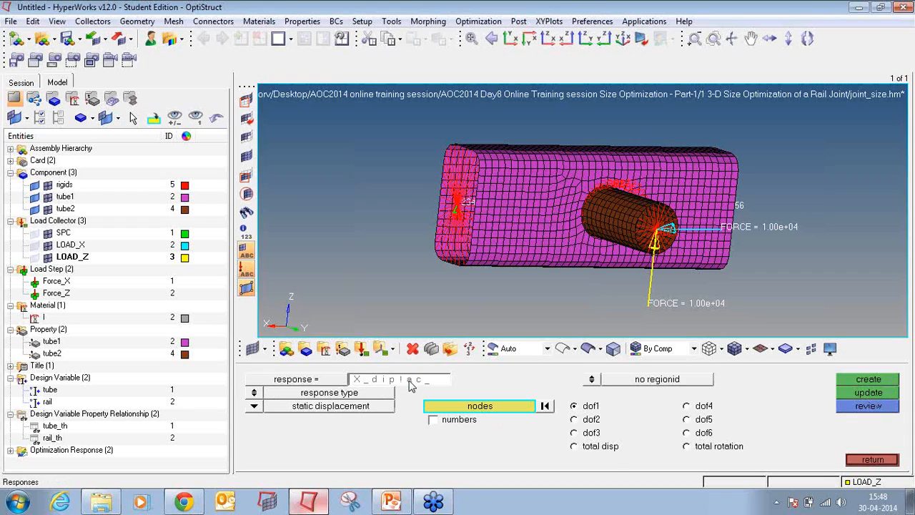
pyautogui.write('Z')
pyautogui.click(439, 404)
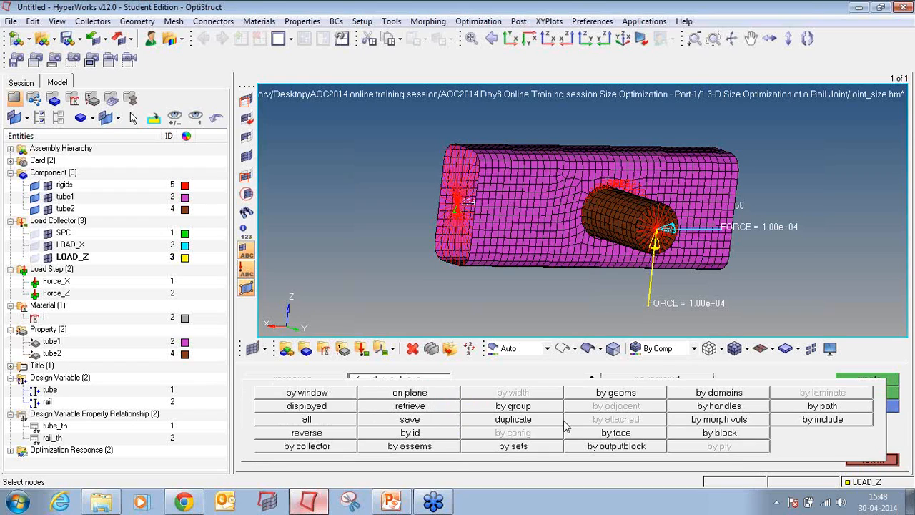
pyautogui.click(455, 436)
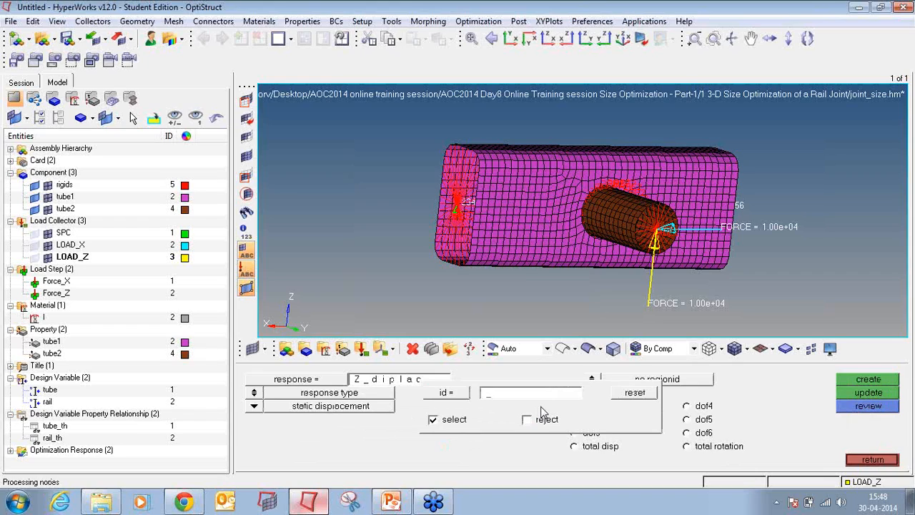
pyautogui.write('3143')
pyautogui.press('Return')
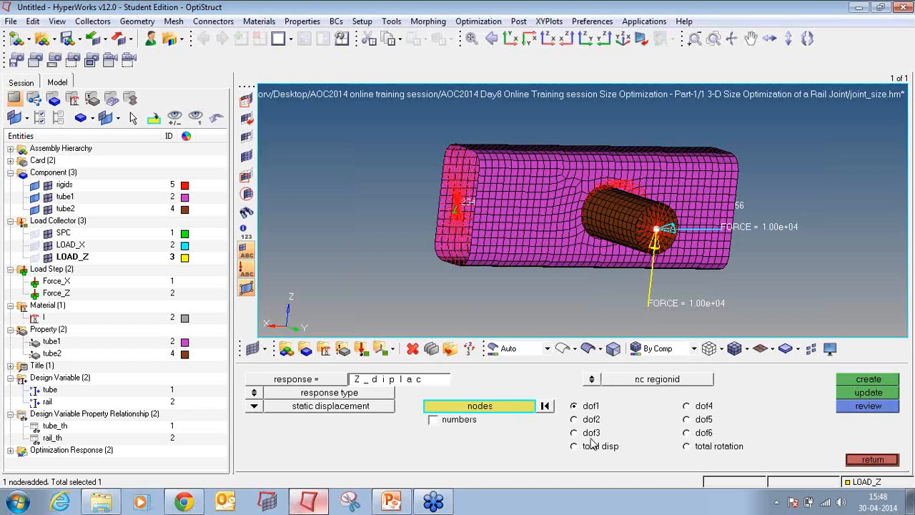
pyautogui.click(574, 432)
pyautogui.click(861, 380)
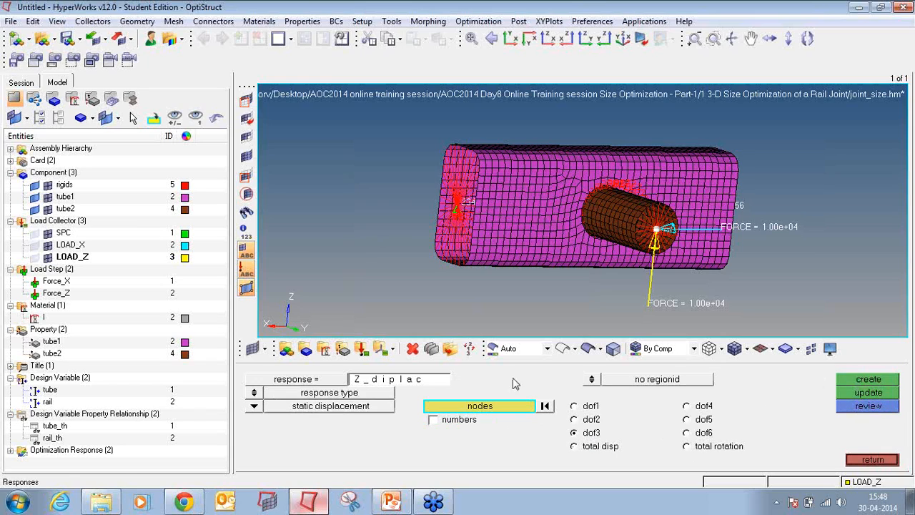
# - Expand the optimization responses in the model tree and collapse the property, material, load step, load collector and component groups
pyautogui.click(10, 450)
pyautogui.click(10, 329)
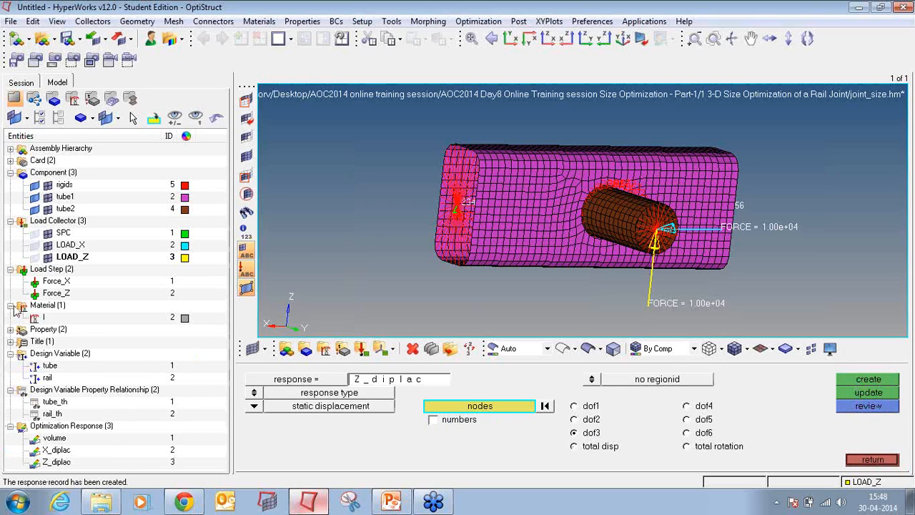
pyautogui.click(10, 304)
pyautogui.click(10, 268)
pyautogui.click(10, 220)
pyautogui.click(10, 173)
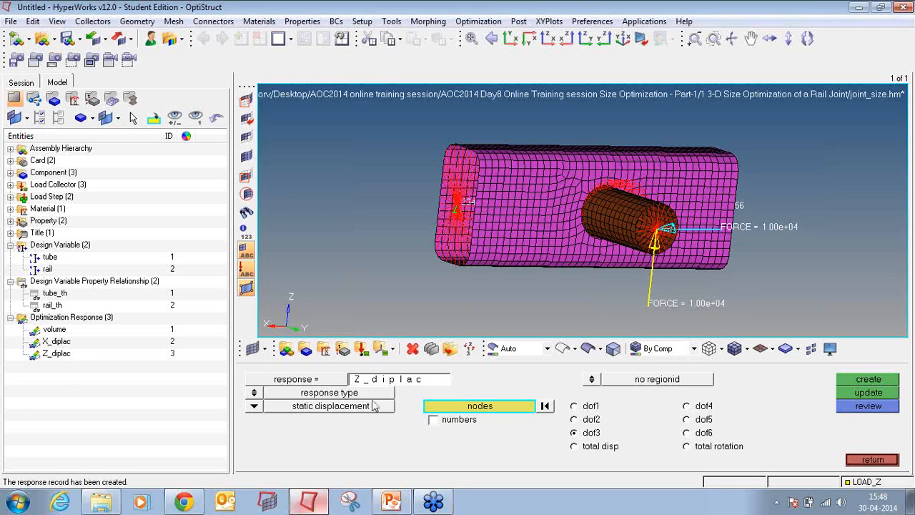
# - Start an optimization constraint named Dipl_X with its upper bound enabled and set to 0.900
pyautogui.click(870, 459)
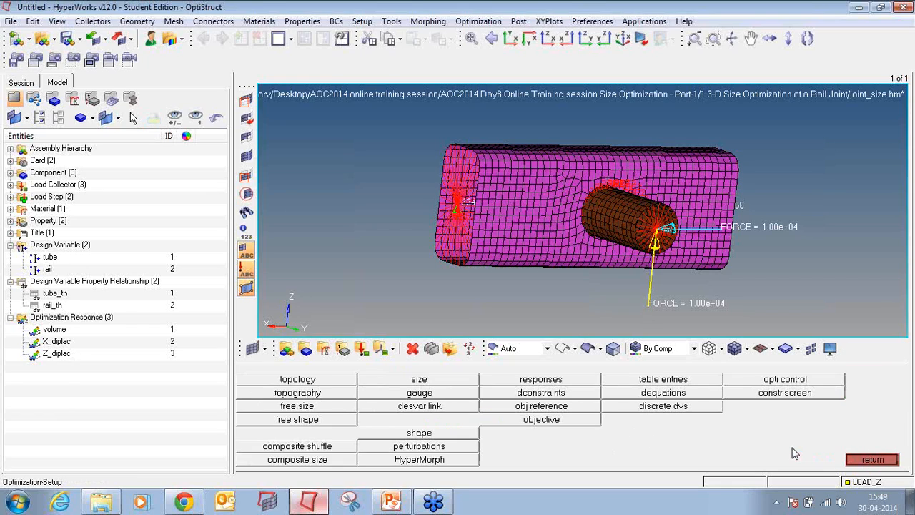
pyautogui.click(561, 397)
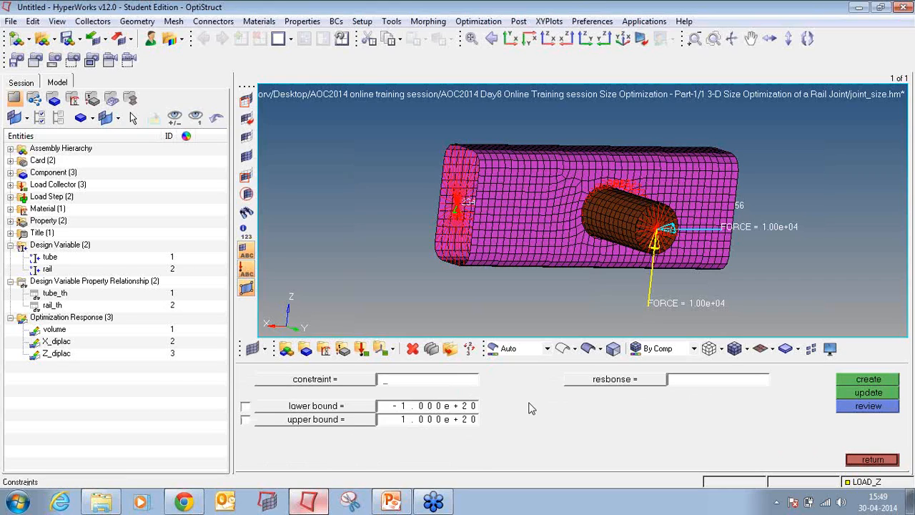
pyautogui.write('Dipla')
pyautogui.press('BackSpace')
pyautogui.write('_X')
pyautogui.click(244, 421)
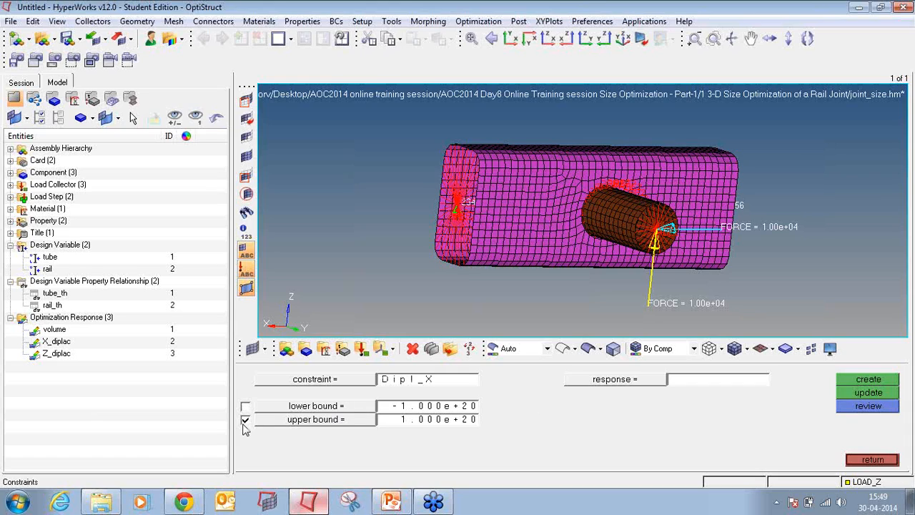
pyautogui.click(392, 424)
pyautogui.write('0.8')
pyautogui.write('900')
# - Assign response X_diplac and load step Force_X to the Dipl_X constraint, create it, and expand the optimization constraints in the model tree
pyautogui.click(615, 380)
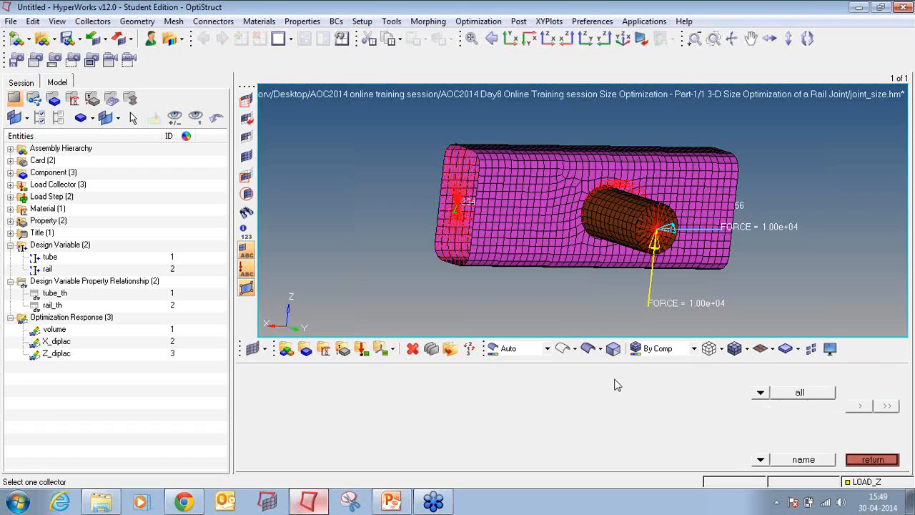
pyautogui.click(296, 392)
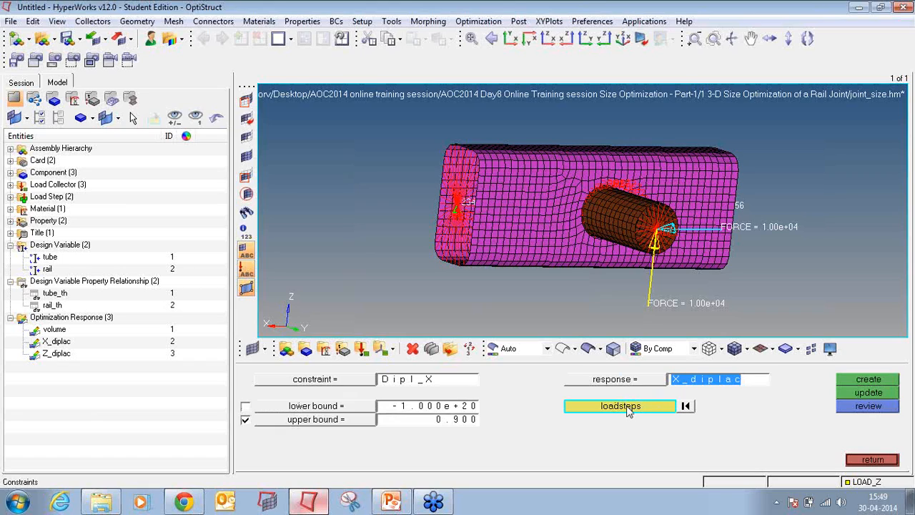
pyautogui.click(620, 406)
pyautogui.click(281, 383)
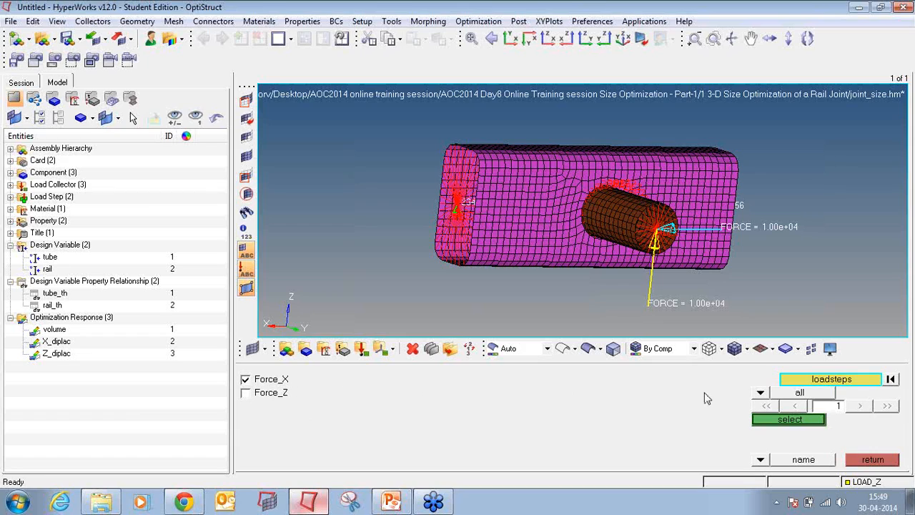
pyautogui.click(772, 419)
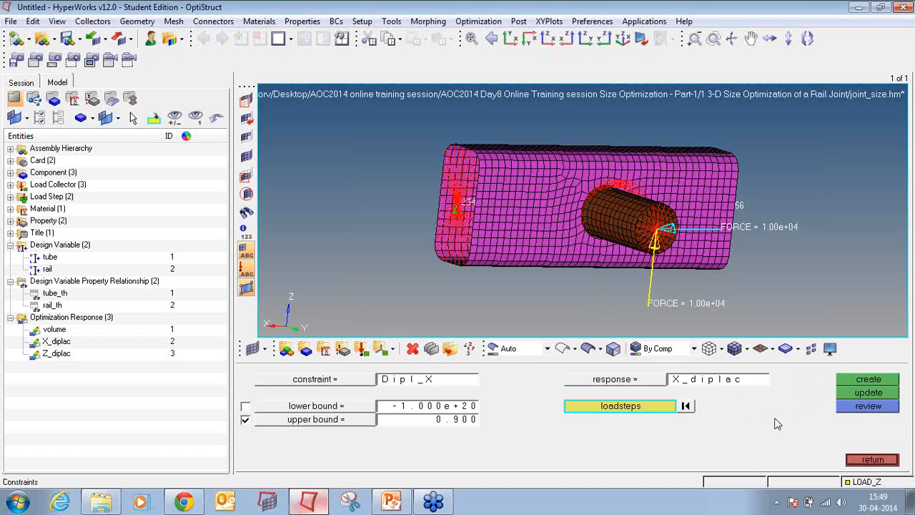
pyautogui.click(867, 380)
pyautogui.click(10, 365)
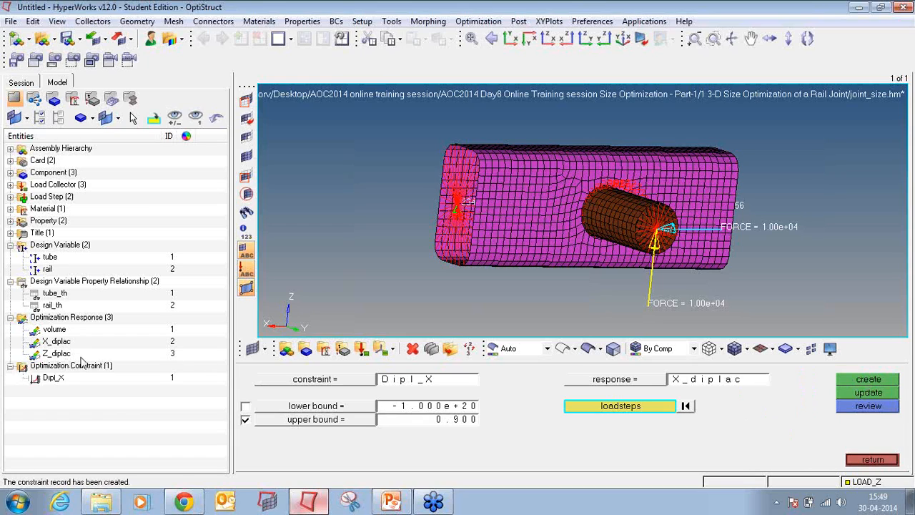
# - Define the next constraint as Dipl_Z with an upper bound of 1.600
pyautogui.click(396, 385)
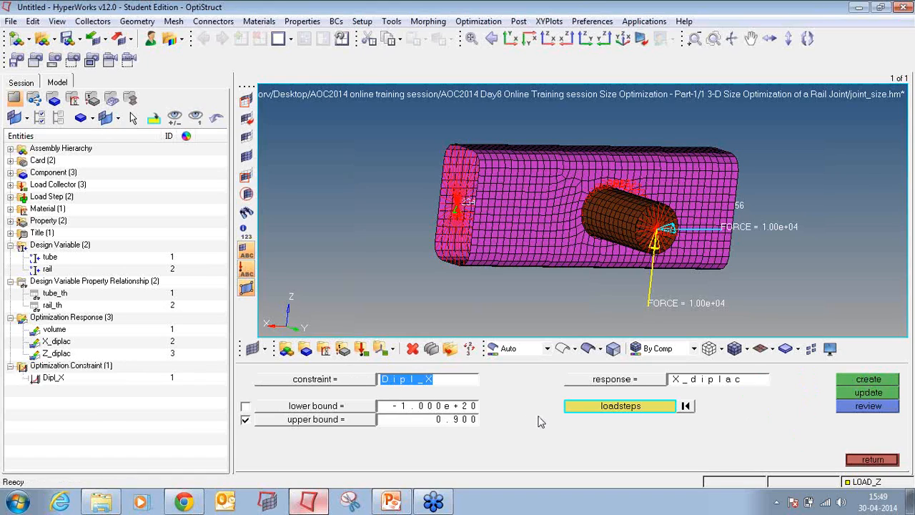
pyautogui.press('Right')
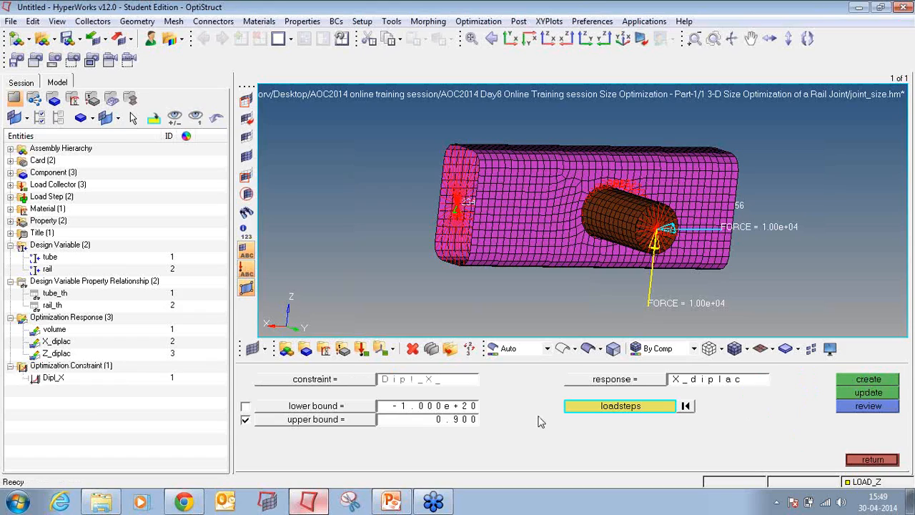
pyautogui.press('BackSpace')
pyautogui.write('Z')
pyautogui.click(460, 425)
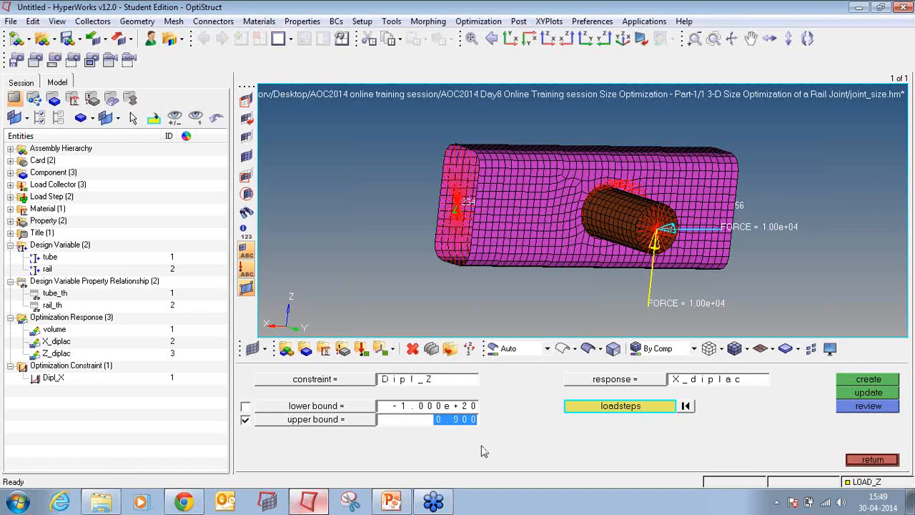
pyautogui.write('1.600')
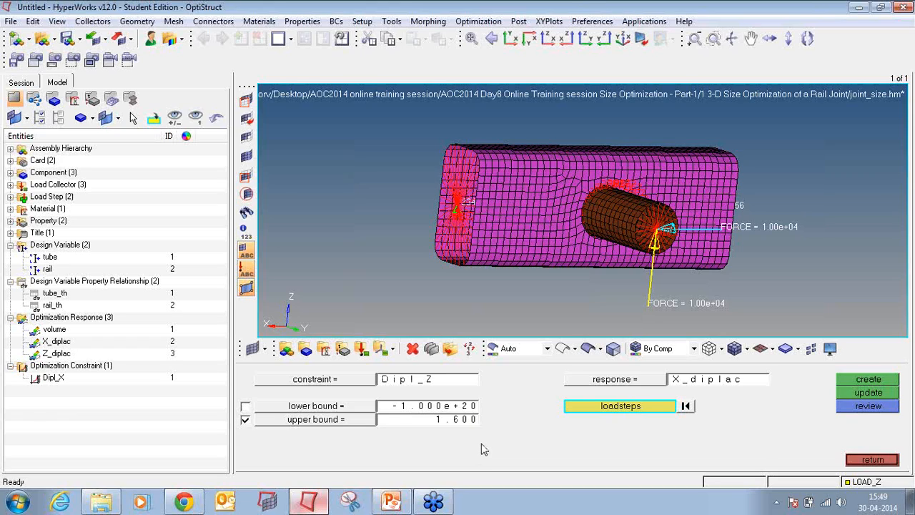
# - Assign response Z_diplac and load step Force_Z to the Dipl_Z constraint and create it
pyautogui.click(611, 379)
pyautogui.click(295, 406)
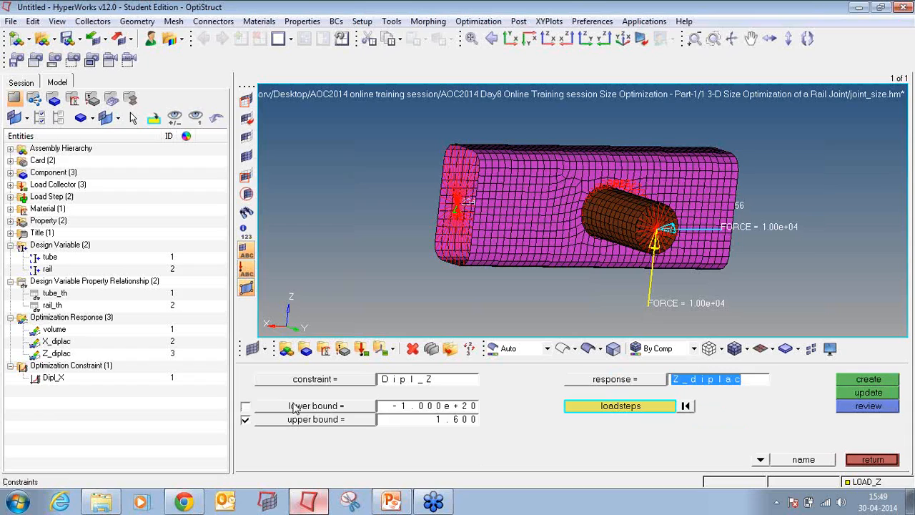
pyautogui.click(576, 409)
pyautogui.click(272, 395)
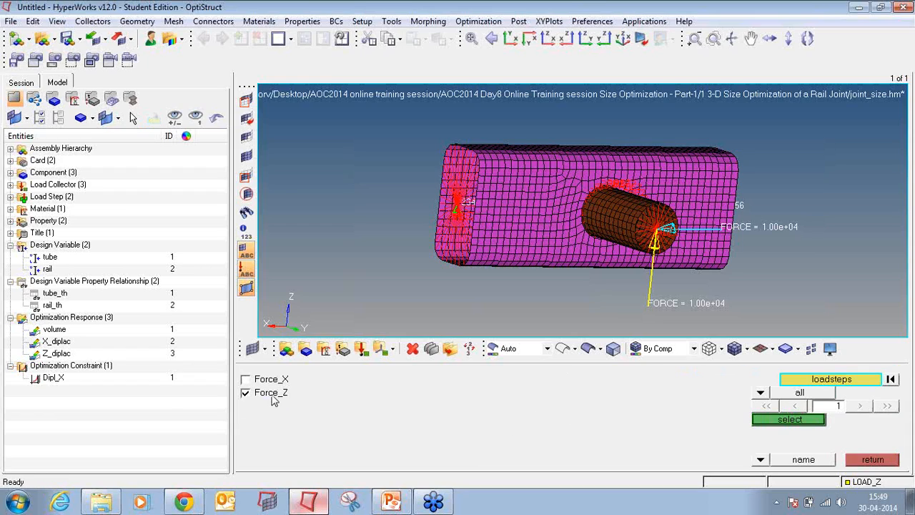
pyautogui.click(759, 421)
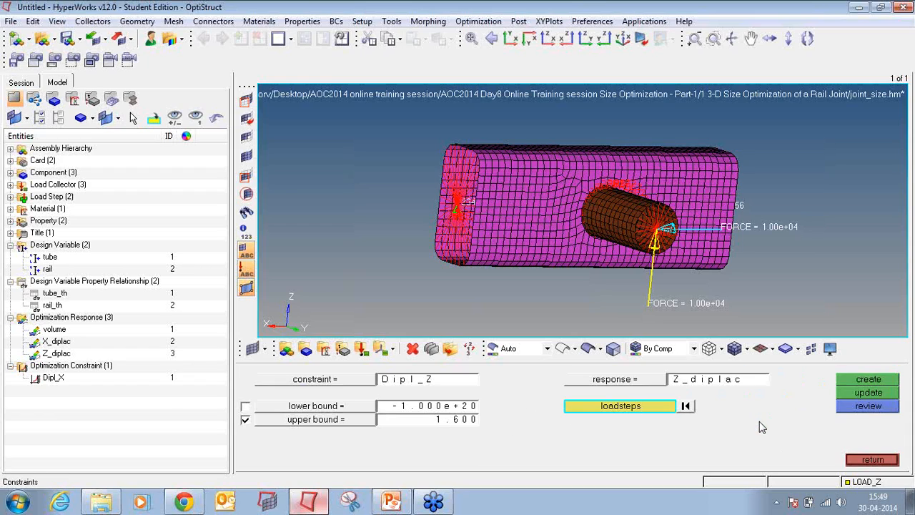
pyautogui.click(866, 381)
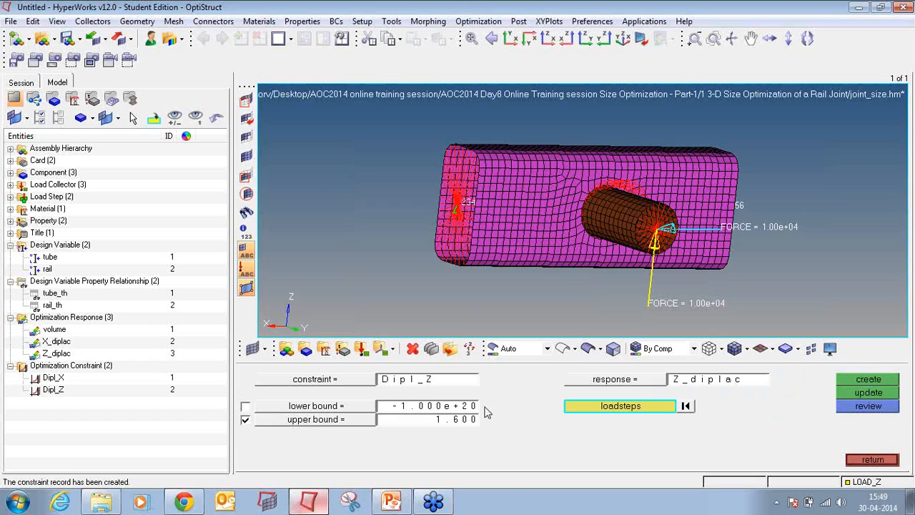
# - Create an optimization objective that minimizes the volume response, and return to the main analysis options
pyautogui.click(866, 459)
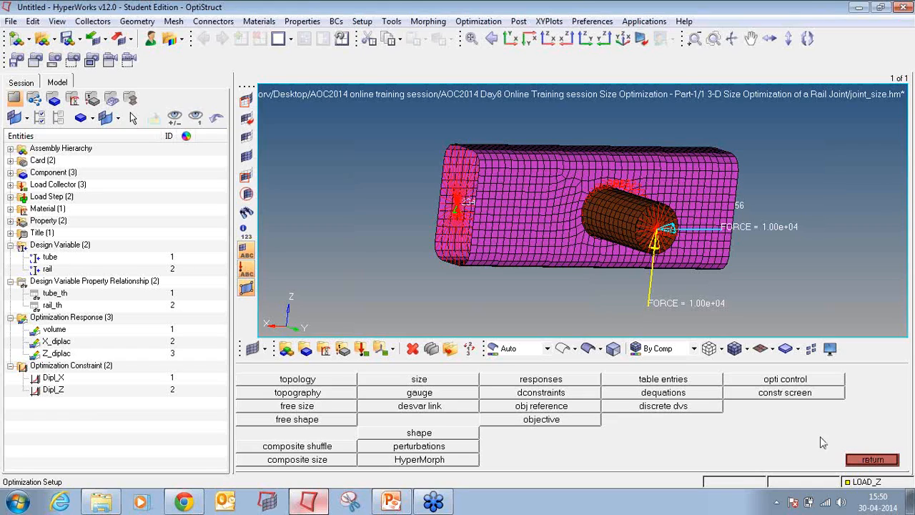
pyautogui.click(573, 423)
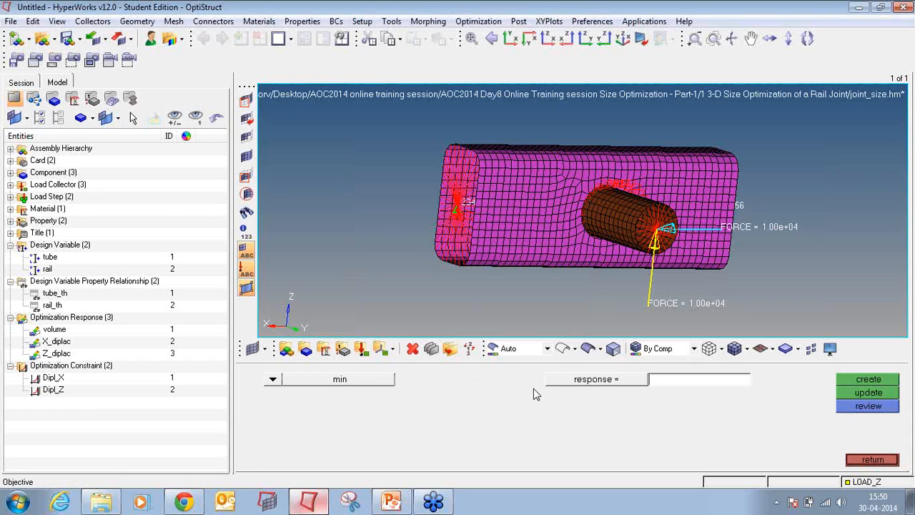
pyautogui.click(566, 380)
pyautogui.click(296, 377)
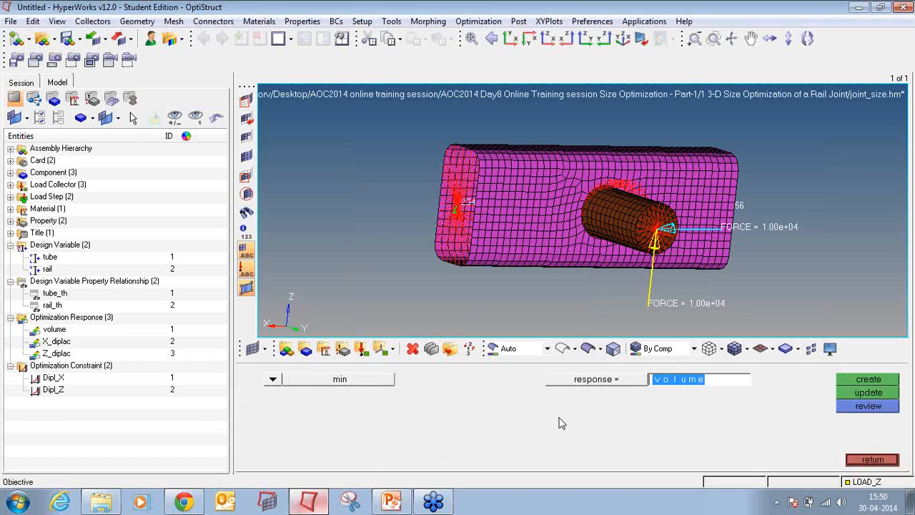
pyautogui.click(871, 381)
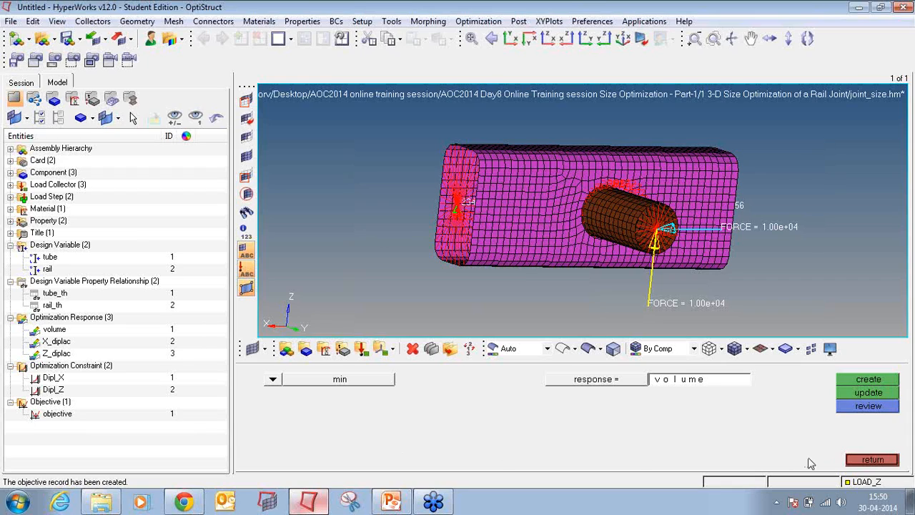
pyautogui.click(861, 464)
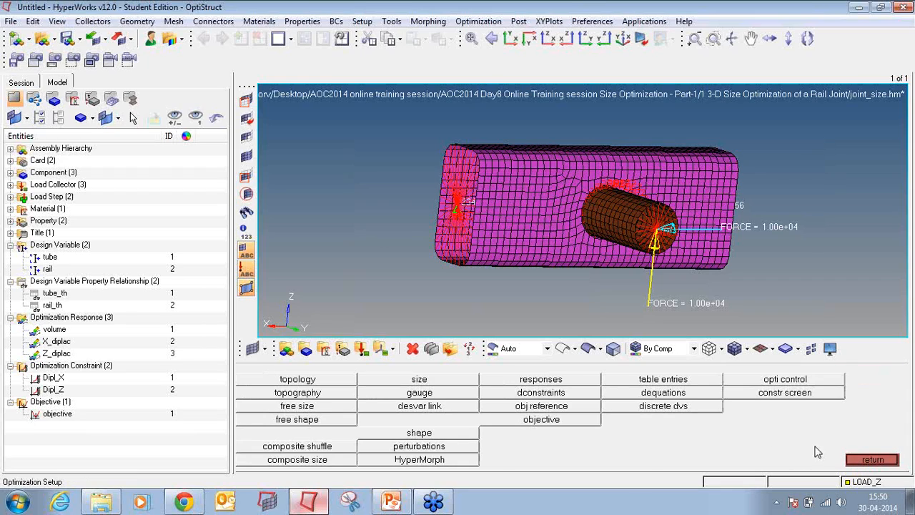
pyautogui.click(876, 461)
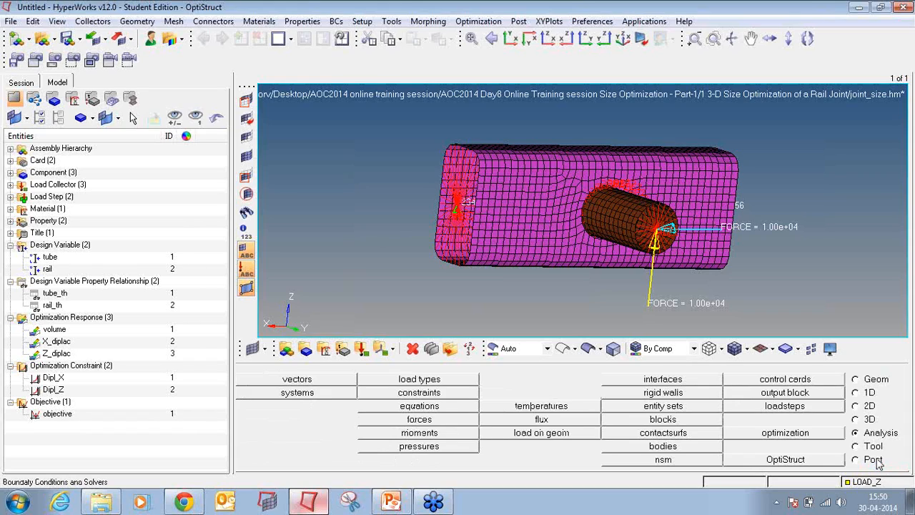
# - Save the model as joint_size.hm in a new folder named tutorial 6 inside new folder 2 on the Desktop
pyautogui.click(10, 21)
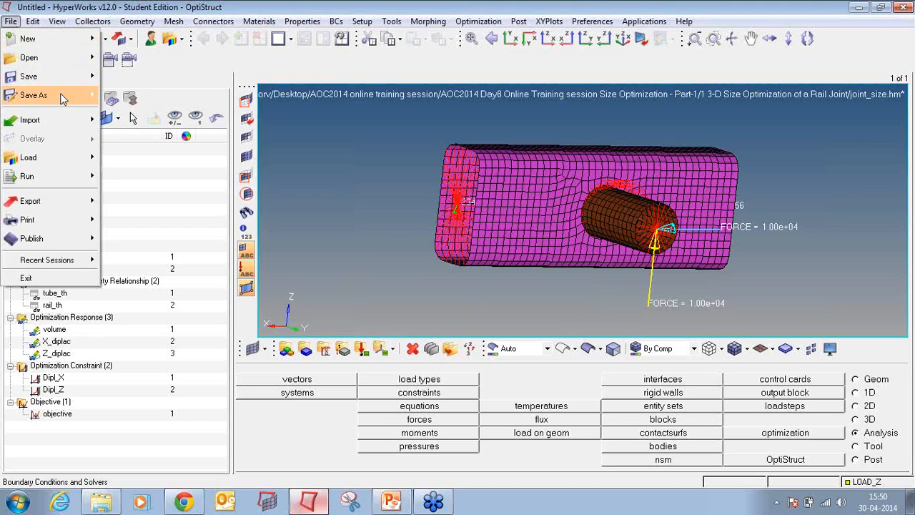
pyautogui.moveTo(43, 95)
pyautogui.click(152, 132)
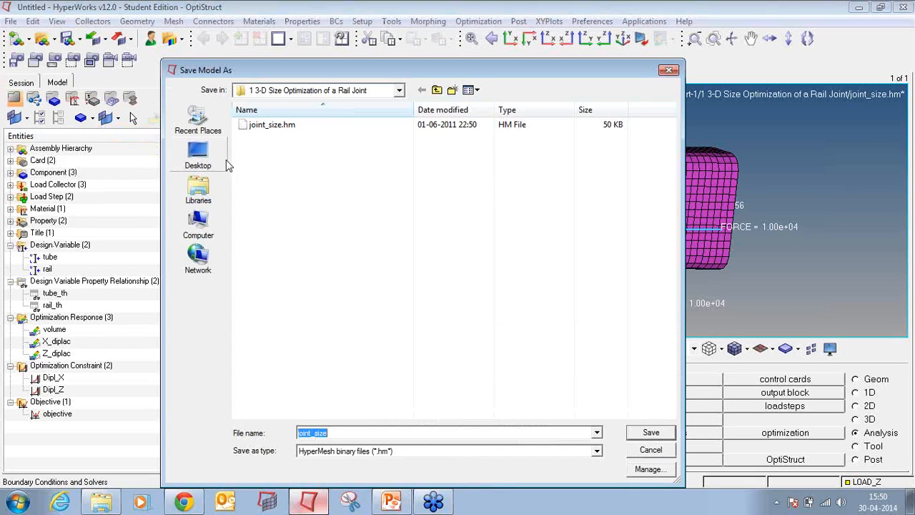
pyautogui.click(198, 155)
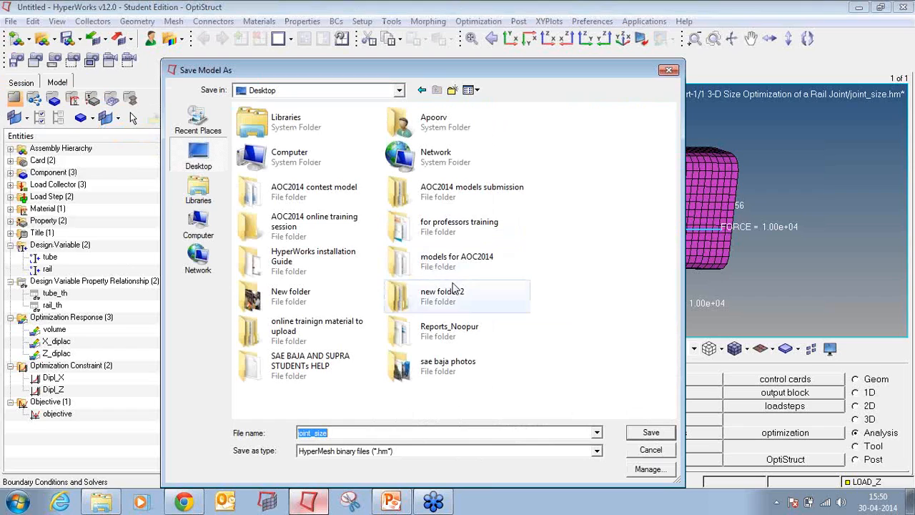
pyautogui.click(456, 295)
pyautogui.doubleClick(456, 294)
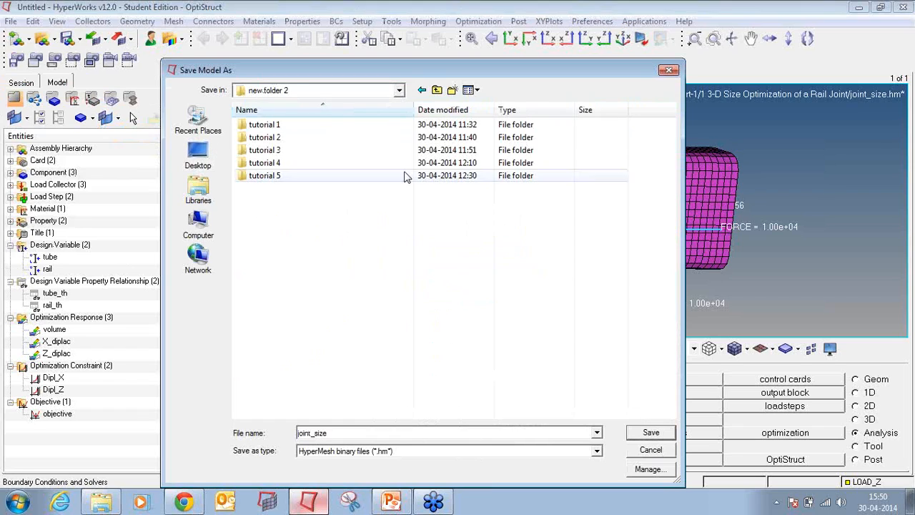
pyautogui.click(451, 91)
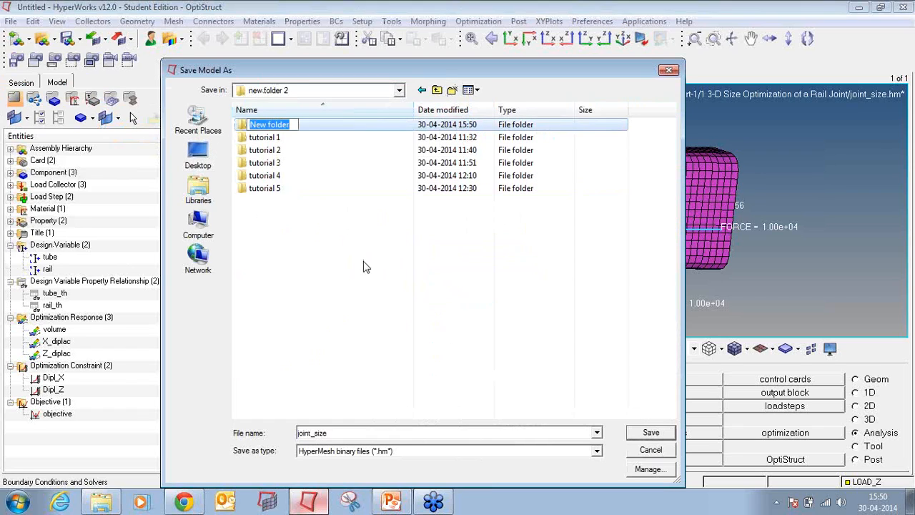
pyautogui.write('tutorial ')
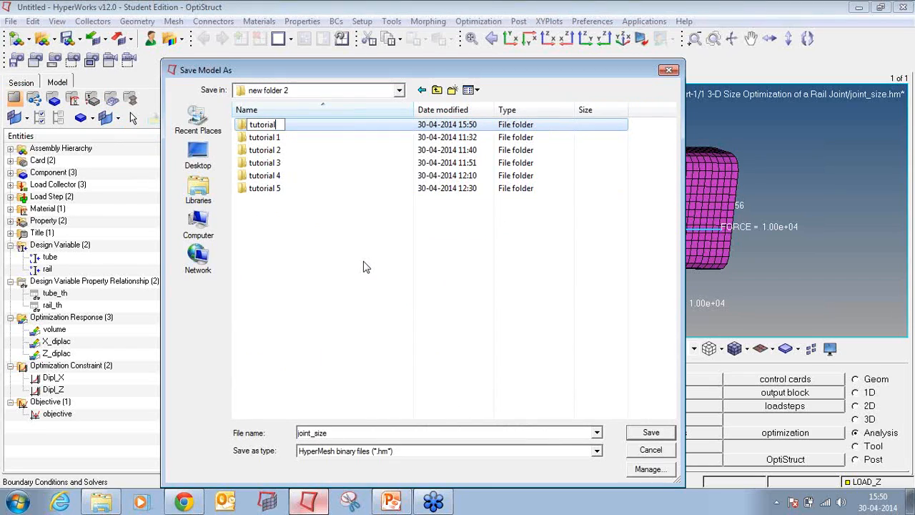
pyautogui.write('6')
pyautogui.press('Return')
pyautogui.press('Return')
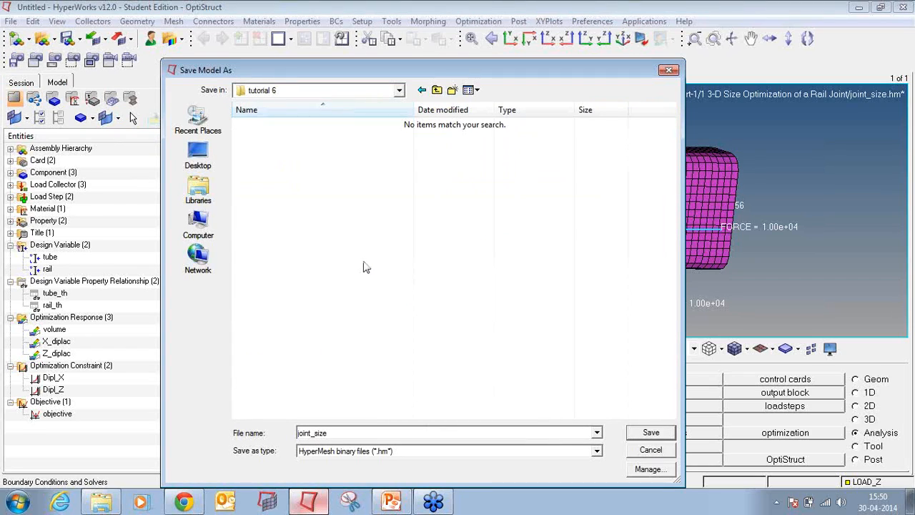
pyautogui.click(650, 432)
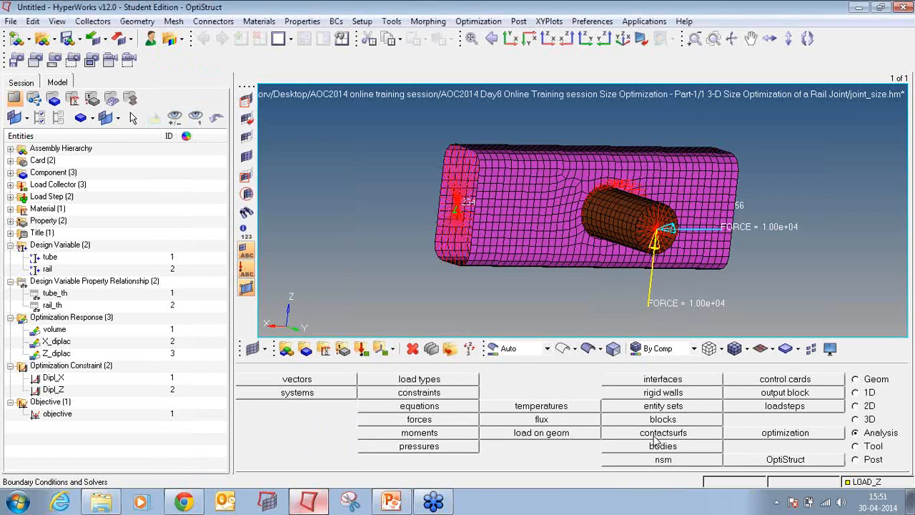
# - Run the OptiStruct optimization on joint_size.fem with export options set to all and a memory upper limit of 1000 Mb
pyautogui.click(828, 460)
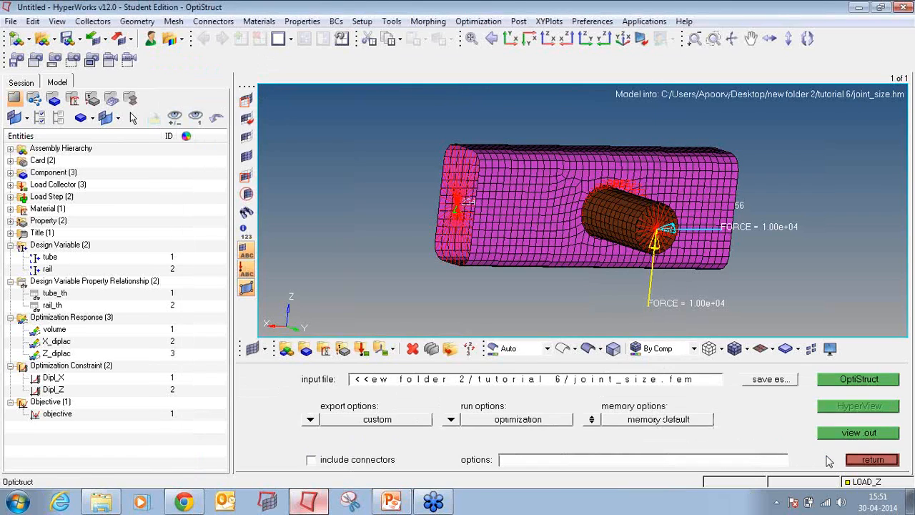
pyautogui.click(312, 420)
pyautogui.click(322, 419)
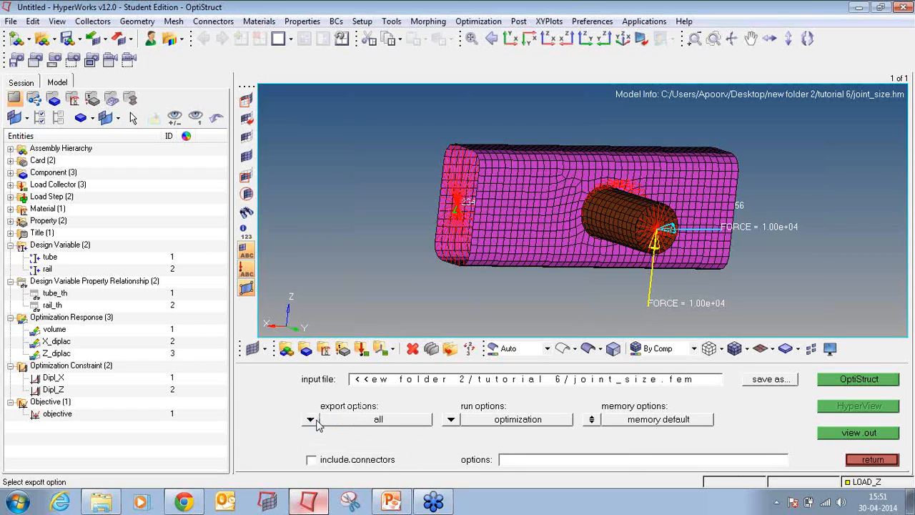
pyautogui.click(452, 422)
pyautogui.click(453, 389)
pyautogui.click(592, 419)
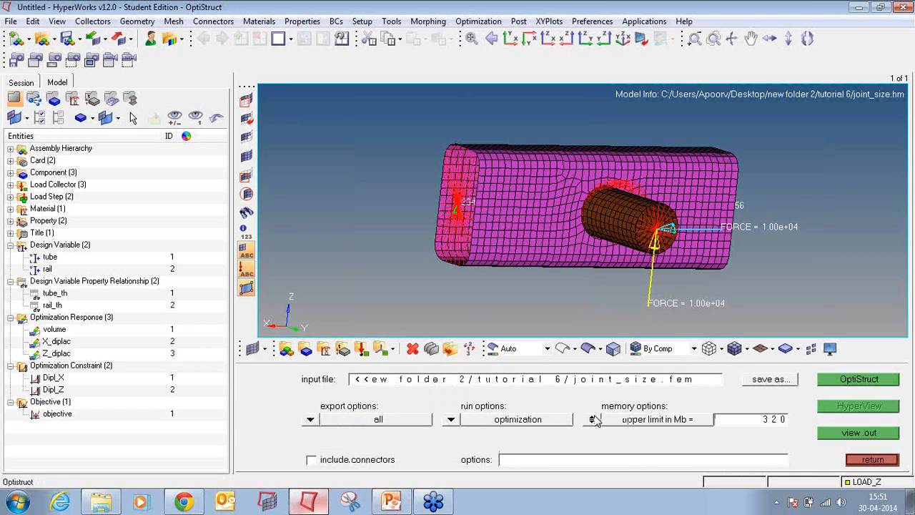
pyautogui.doubleClick(743, 420)
pyautogui.write('1000')
pyautogui.click(846, 380)
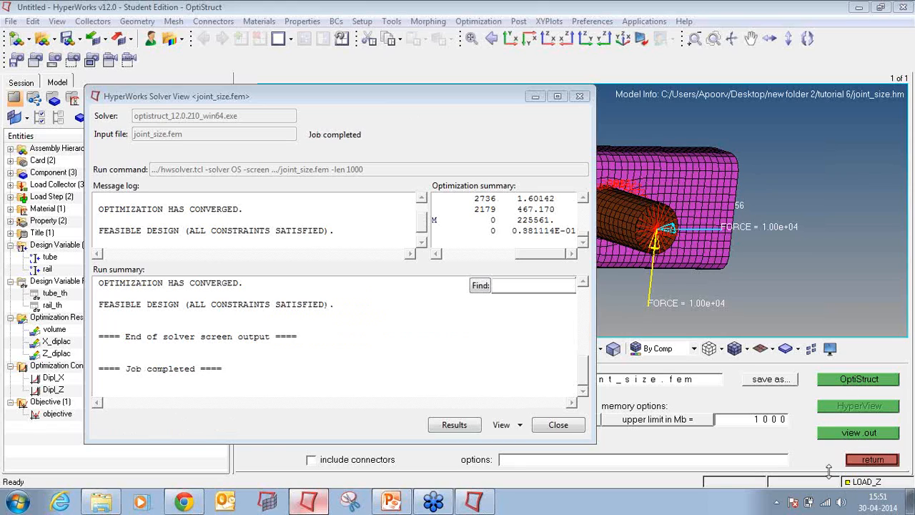
# - Open the optimization results in HyperView, closing the solver window and the message log
pyautogui.click(456, 425)
pyautogui.click(558, 425)
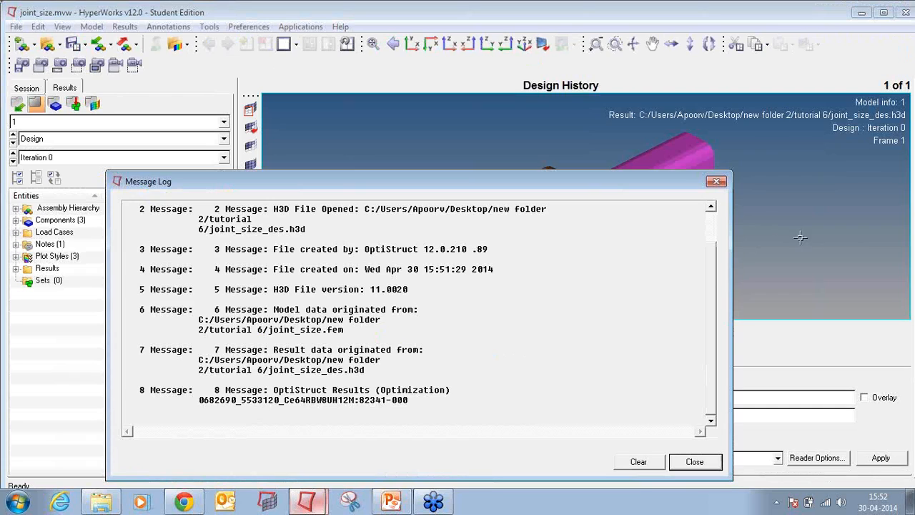
pyautogui.click(721, 183)
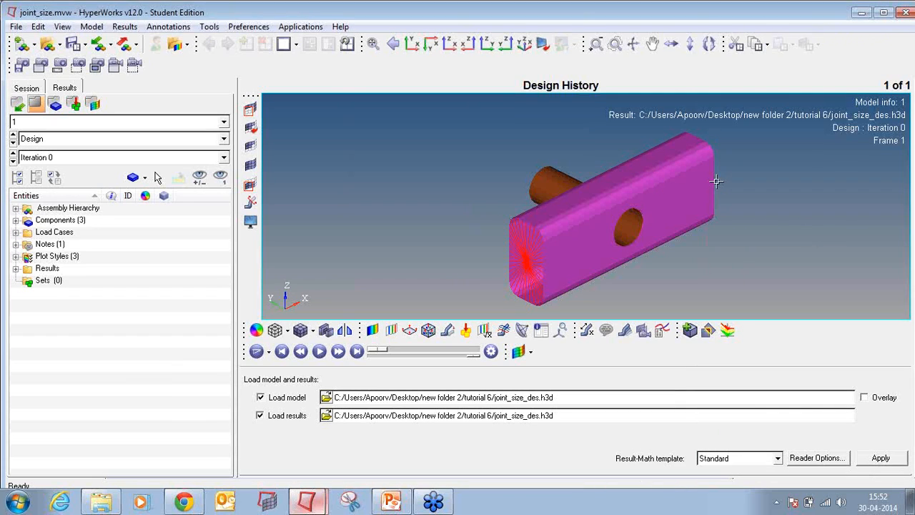
# - Contour the element thicknesses of the Design results at Iteration 4 with simple averaging
pyautogui.click(50, 158)
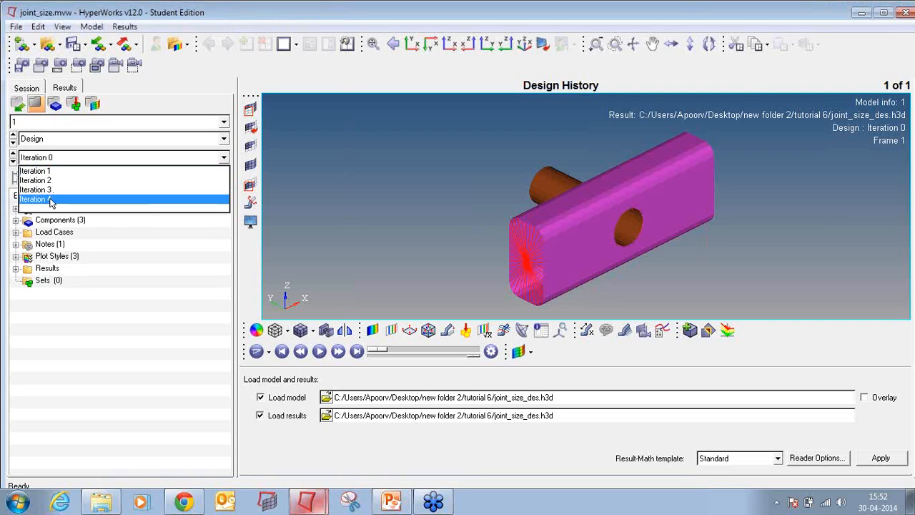
pyautogui.click(50, 200)
pyautogui.click(372, 329)
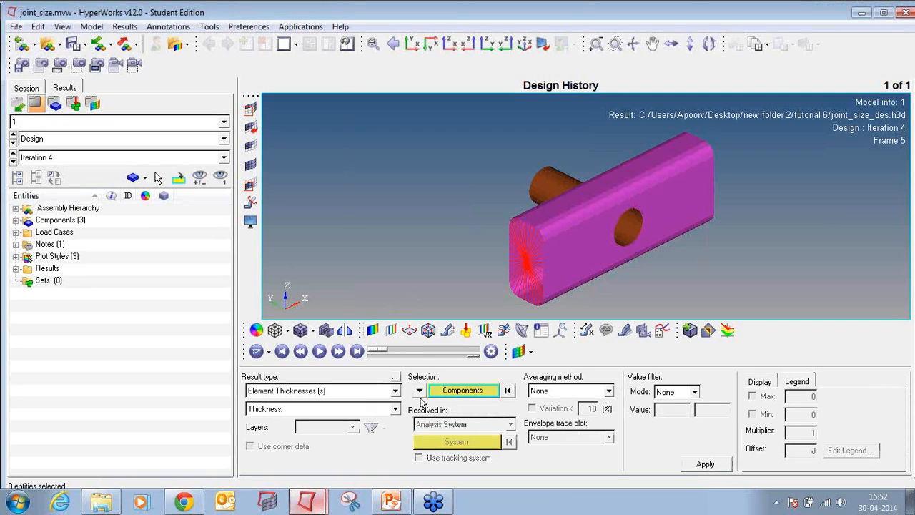
pyautogui.click(549, 393)
pyautogui.click(559, 414)
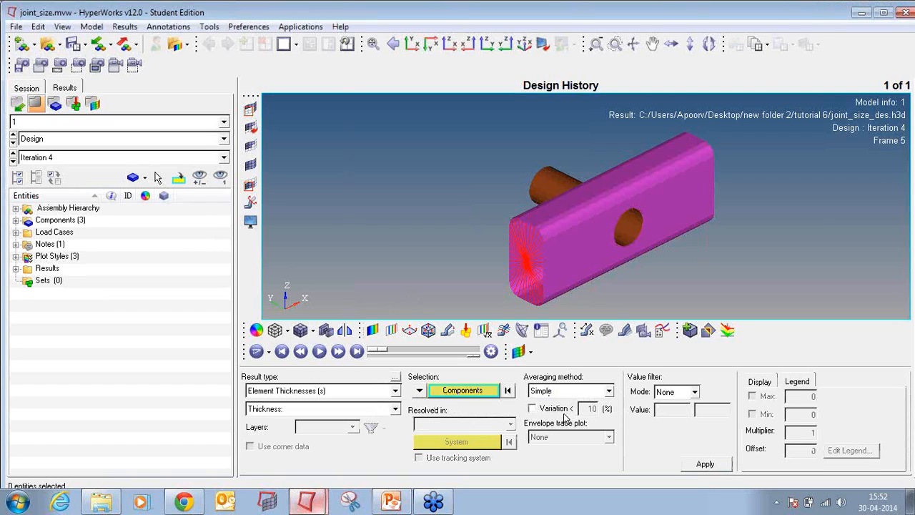
pyautogui.click(691, 463)
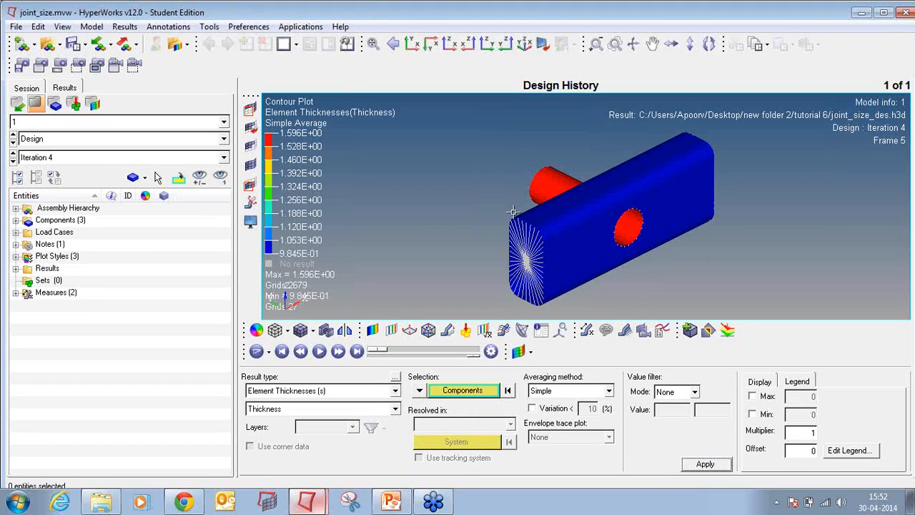
# - Examine the thickness contour on the rail and tube from several angles
pyautogui.moveTo(513, 212)
pyautogui.keyDown('ctrl'); pyautogui.mouseDown()
pyautogui.moveTo(556, 206)
pyautogui.moveTo(649, 228)
pyautogui.moveTo(720, 209)
pyautogui.moveTo(689, 216)
pyautogui.mouseUp(); pyautogui.keyUp('ctrl')
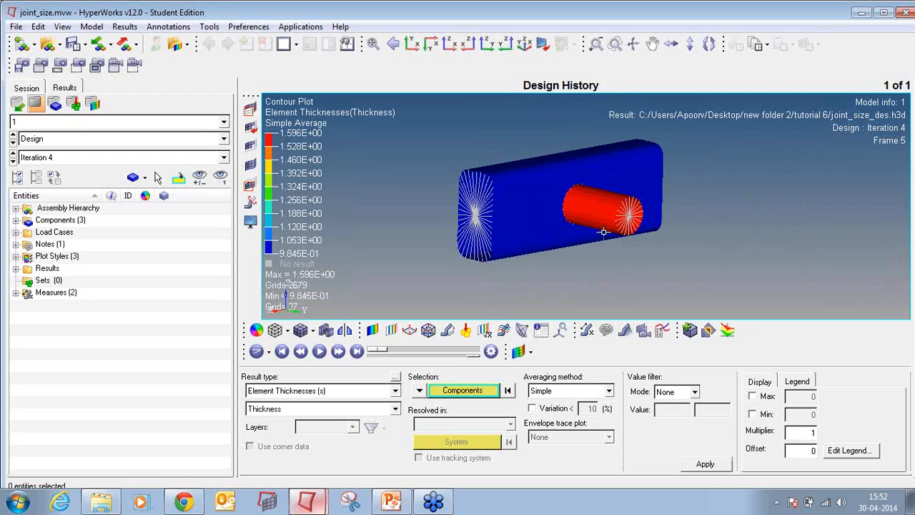
pyautogui.click(324, 390)
pyautogui.click(326, 392)
pyautogui.keyDown('ctrl'); pyautogui.moveTo(595, 218); pyautogui.dragTo(575, 201); pyautogui.keyUp('ctrl')
pyautogui.keyDown('ctrl'); pyautogui.scroll(5, 576, 201); pyautogui.keyUp('ctrl')
pyautogui.keyDown('ctrl'); pyautogui.scroll(-5, 570, 198); pyautogui.keyUp('ctrl')
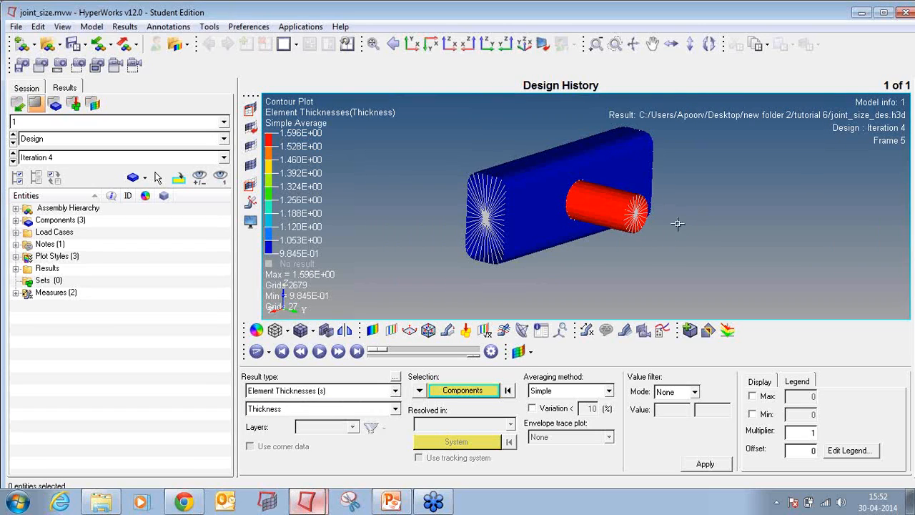
pyautogui.keyDown('ctrl'); pyautogui.moveTo(676, 222); pyautogui.dragTo(579, 219); pyautogui.keyUp('ctrl')
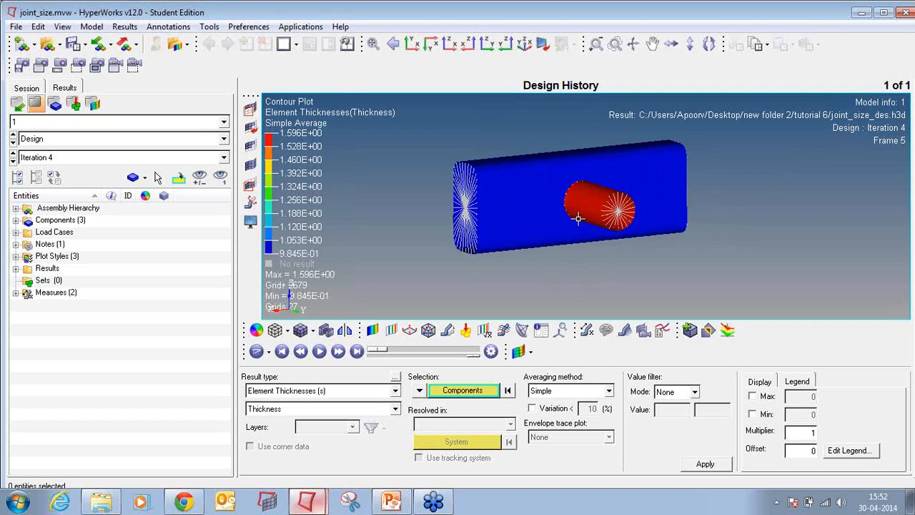
# - Split the page into two side-by-side windows and load joint_size_s1.h3d as model and results in the empty one
pyautogui.click(296, 44)
pyautogui.click(327, 64)
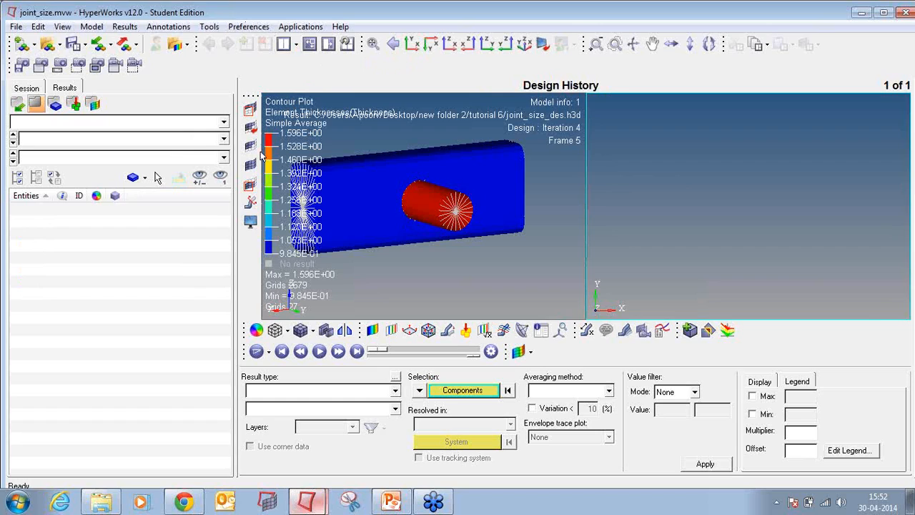
pyautogui.click(48, 44)
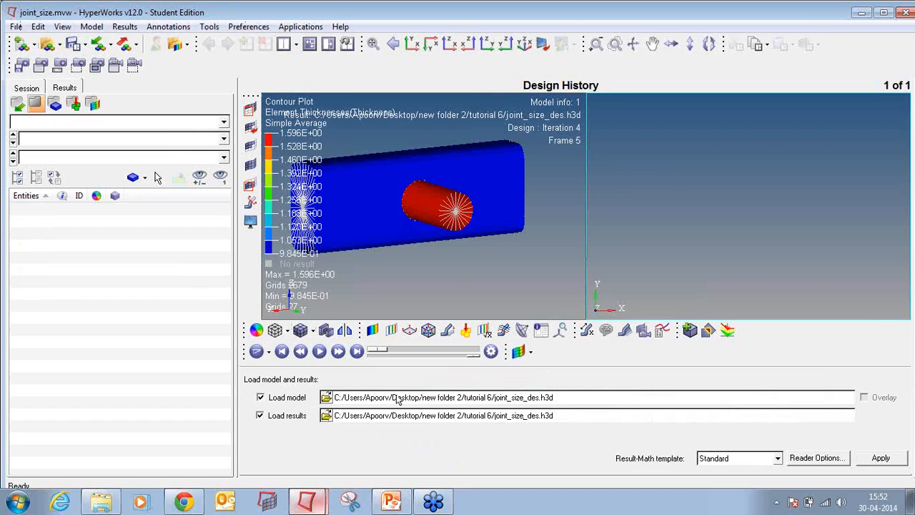
pyautogui.click(326, 397)
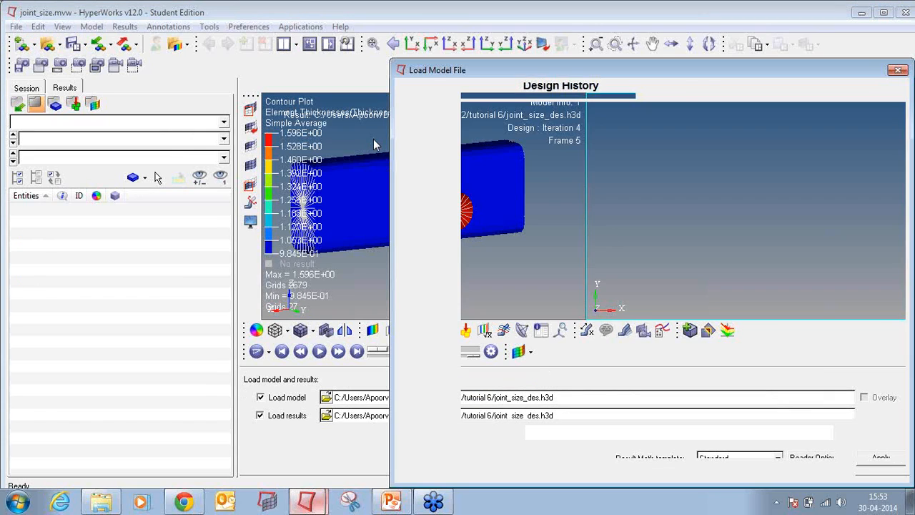
pyautogui.click(762, 109)
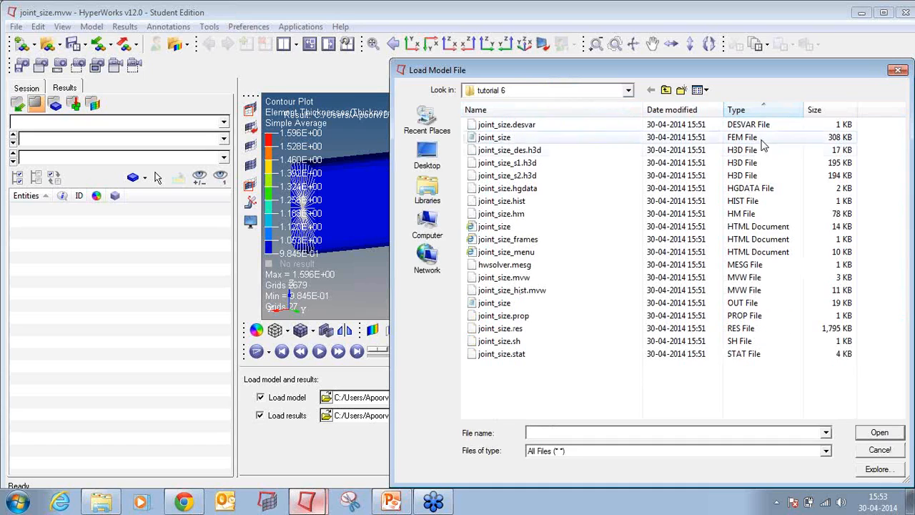
pyautogui.doubleClick(575, 164)
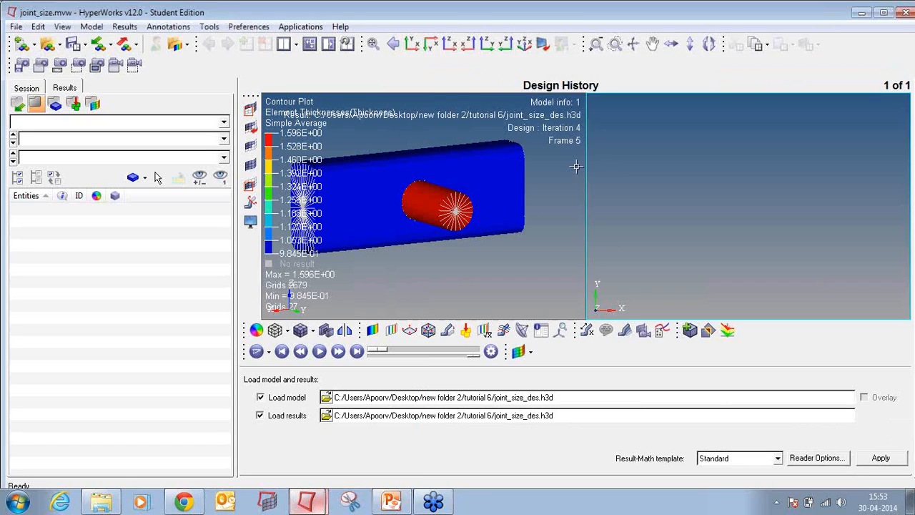
pyautogui.click(885, 461)
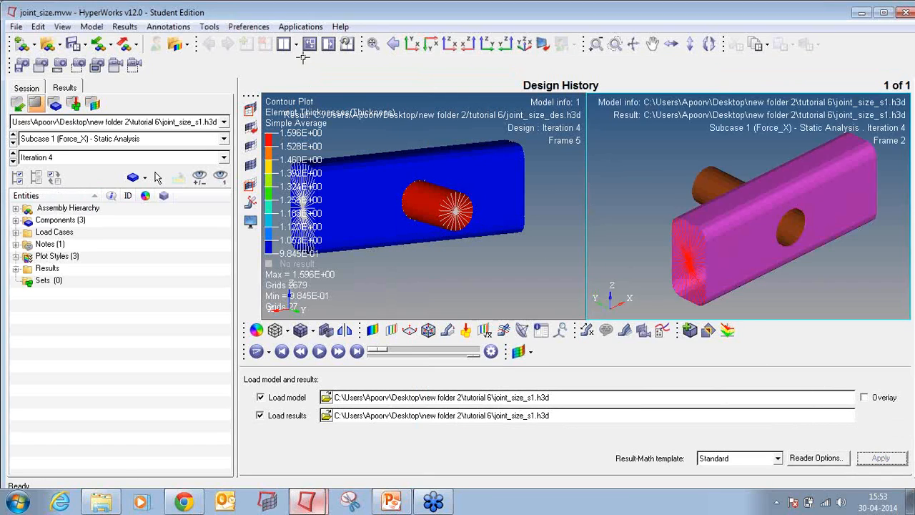
# - Split the page into three side-by-side windows and load joint_size_s2.h3d as model and results in the empty one
pyautogui.click(285, 43)
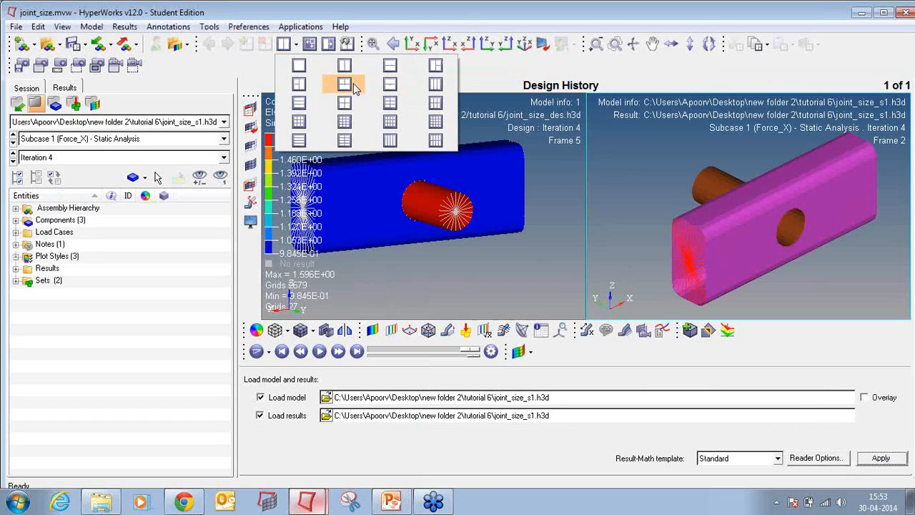
pyautogui.click(434, 82)
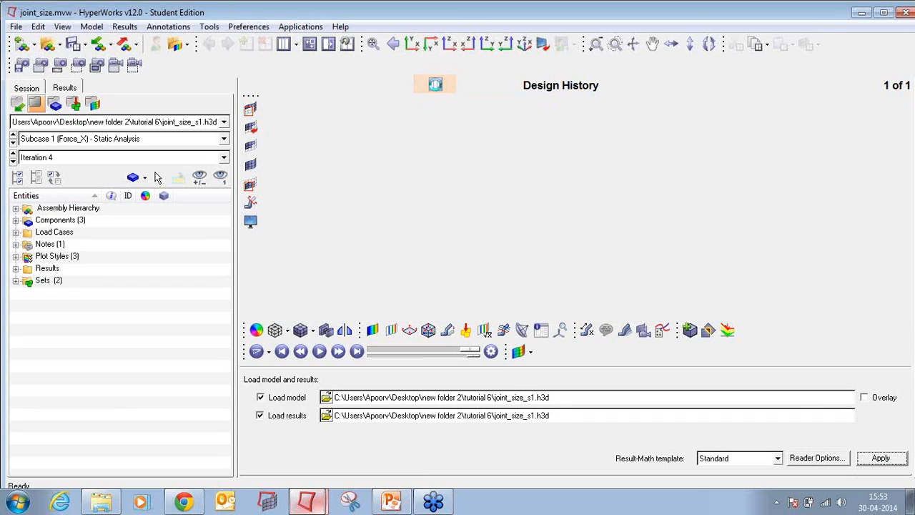
pyautogui.click(328, 397)
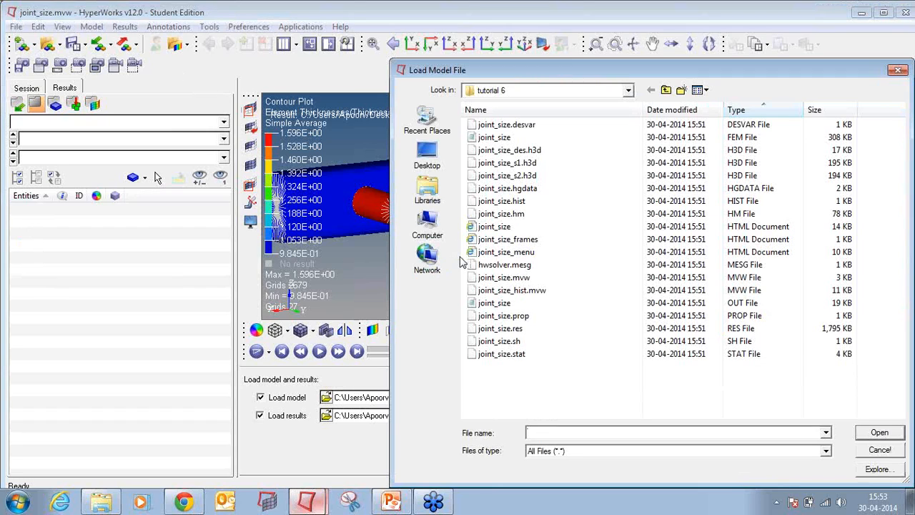
pyautogui.doubleClick(524, 178)
pyautogui.click(866, 460)
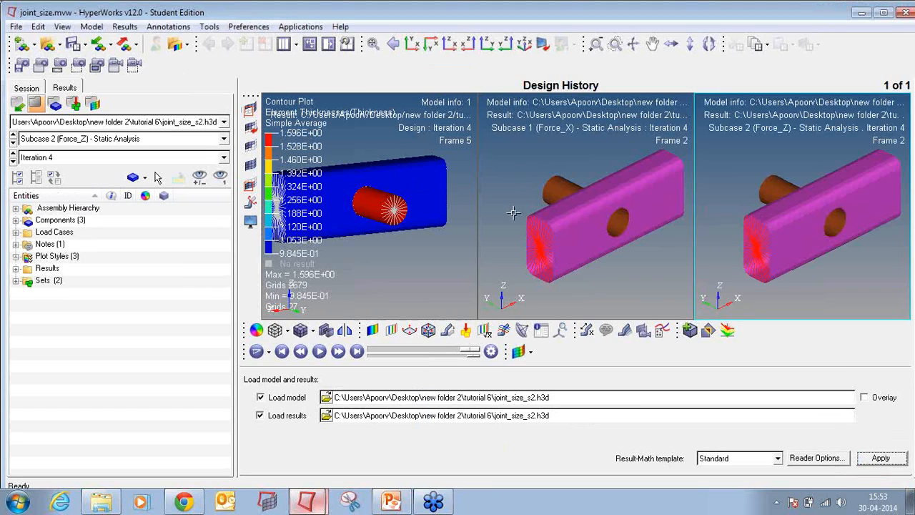
# - Contour the displacement magnitude at Iteration 4 in both the Force_X and Force_Z windows, with the tube end facing the viewer
pyautogui.click(553, 242)
pyautogui.keyDown('ctrl'); pyautogui.moveTo(588, 225); pyautogui.dragTo(565, 202); pyautogui.keyUp('ctrl')
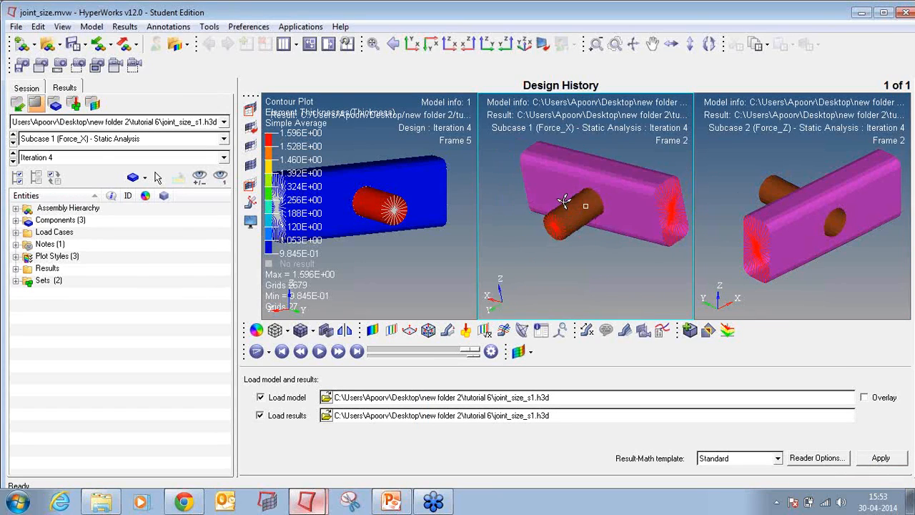
pyautogui.click(373, 330)
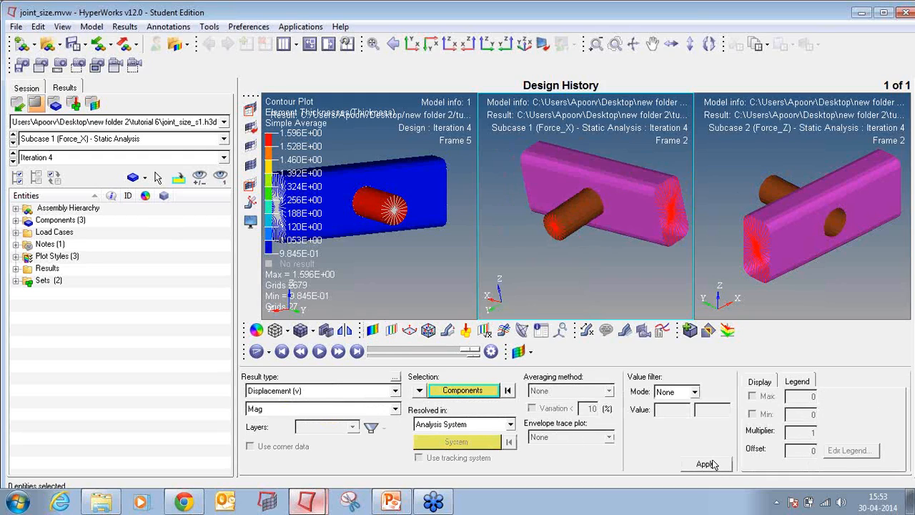
pyautogui.click(705, 464)
pyautogui.click(740, 161)
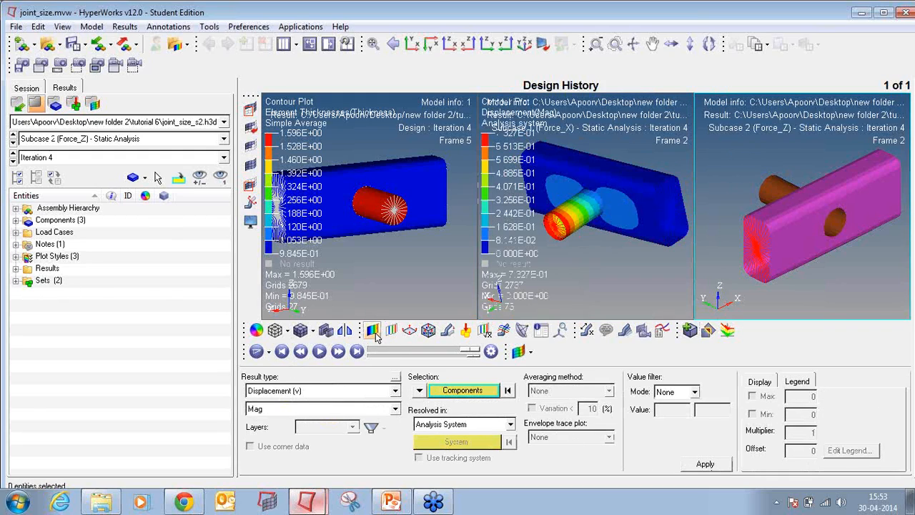
pyautogui.click(699, 464)
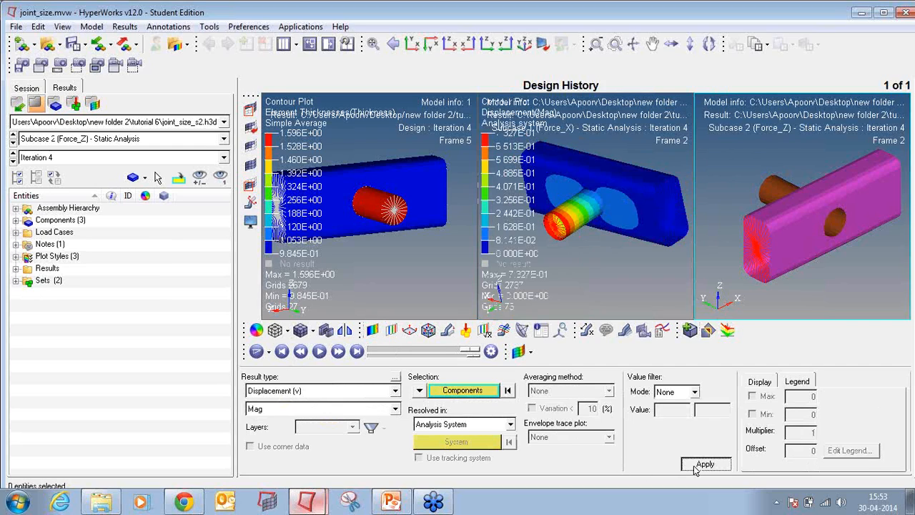
pyautogui.keyDown('ctrl'); pyautogui.moveTo(774, 229); pyautogui.dragTo(788, 216); pyautogui.keyUp('ctrl')
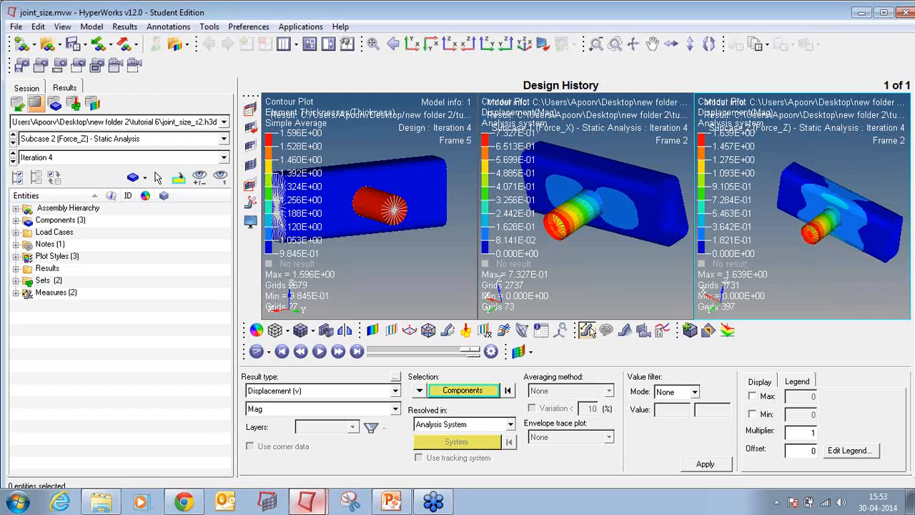
# - Show the Static MinMax Result measure in both displacement windows with only the maximum value and node ID labelled
pyautogui.click(409, 330)
pyautogui.click(248, 395)
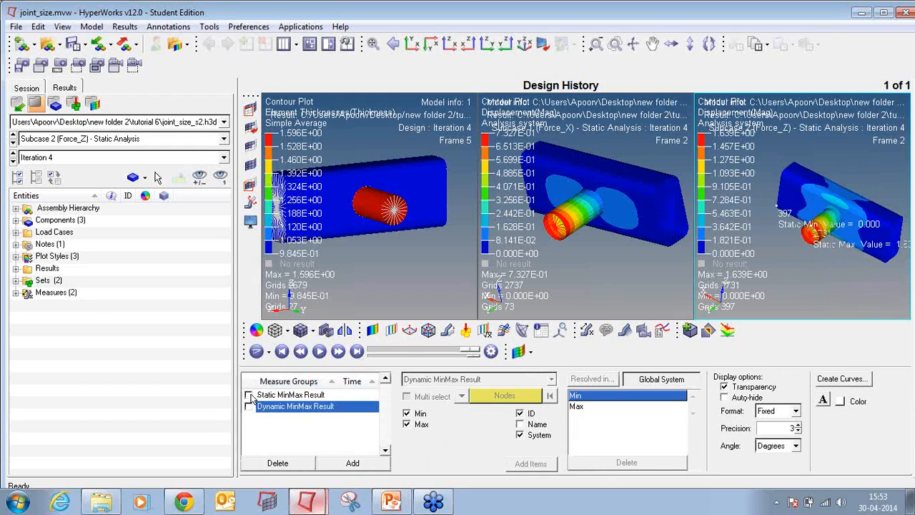
pyautogui.click(406, 413)
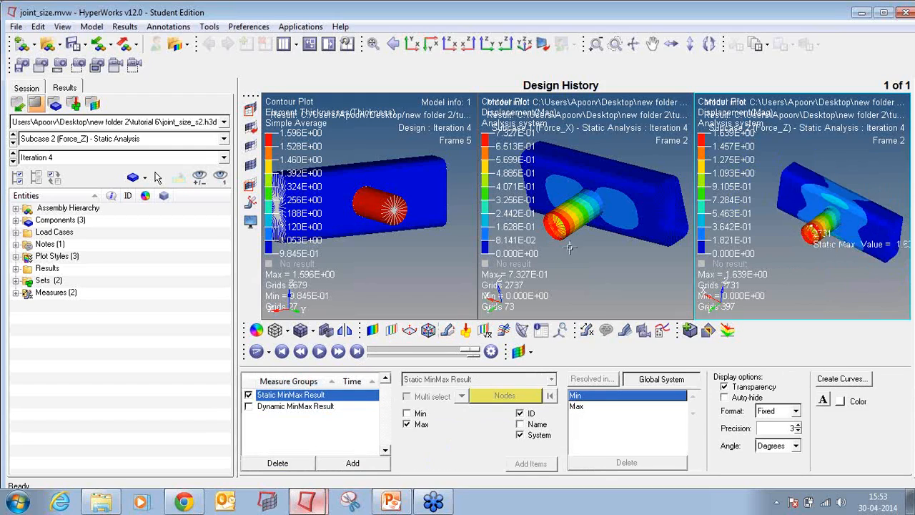
pyautogui.click(604, 265)
pyautogui.click(248, 395)
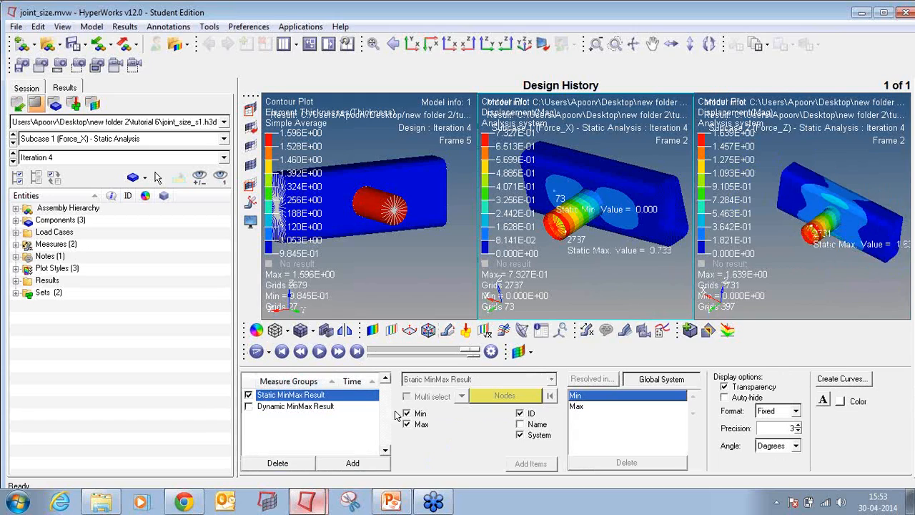
pyautogui.click(405, 414)
pyautogui.click(744, 205)
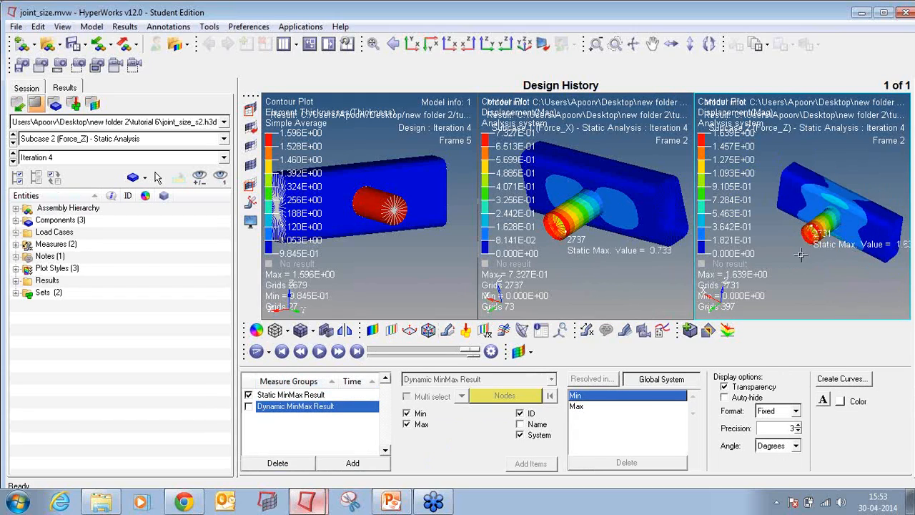
pyautogui.scroll(-3, 803, 254)
pyautogui.click(632, 238)
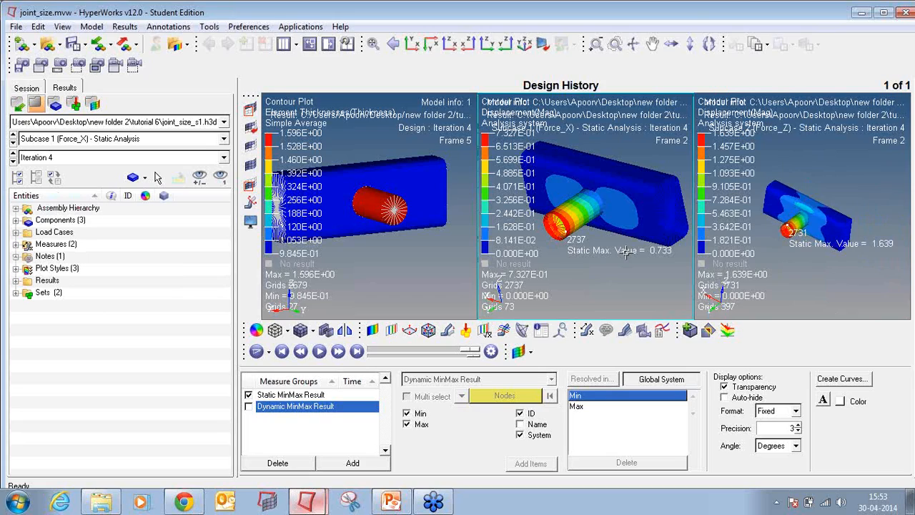
pyautogui.scroll(-3, 615, 235)
pyautogui.scroll(-1, 605, 234)
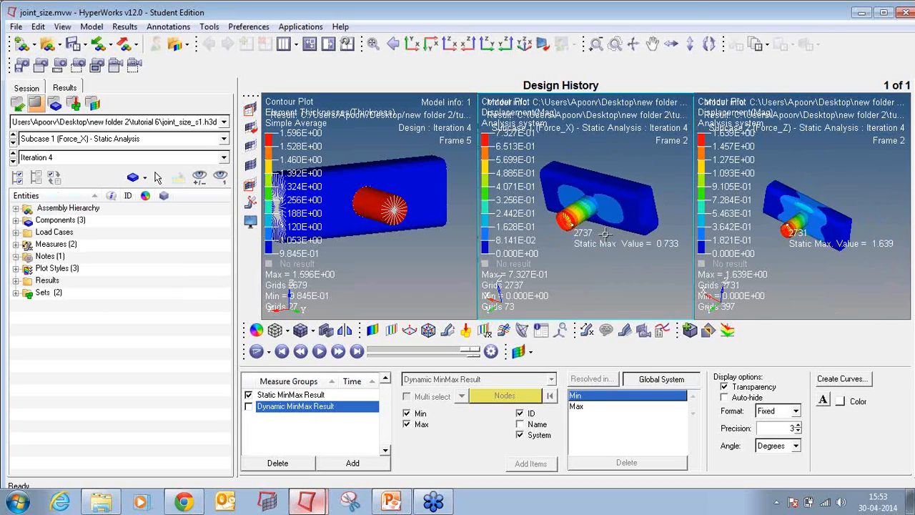
# - Switch the results to Iteration 0 and reapply the displacement contour in the Force_X window to check the initial design
pyautogui.click(14, 163)
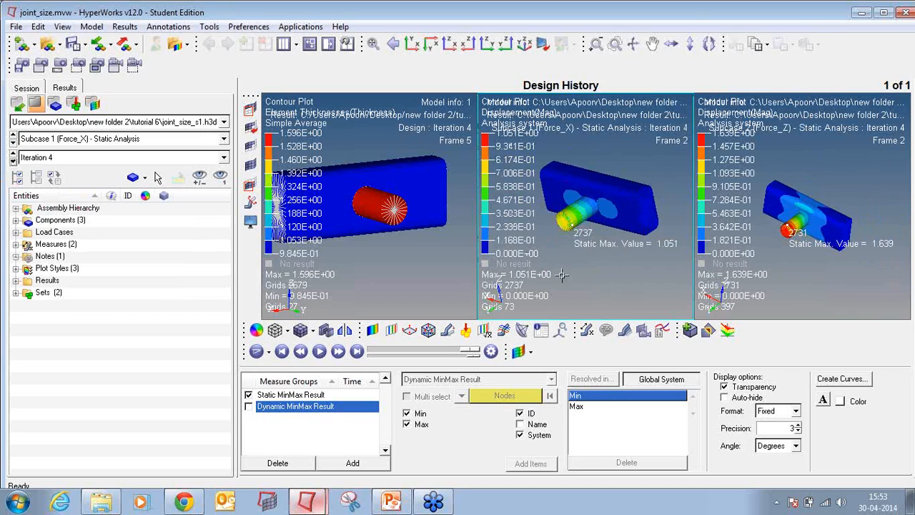
pyautogui.click(225, 158)
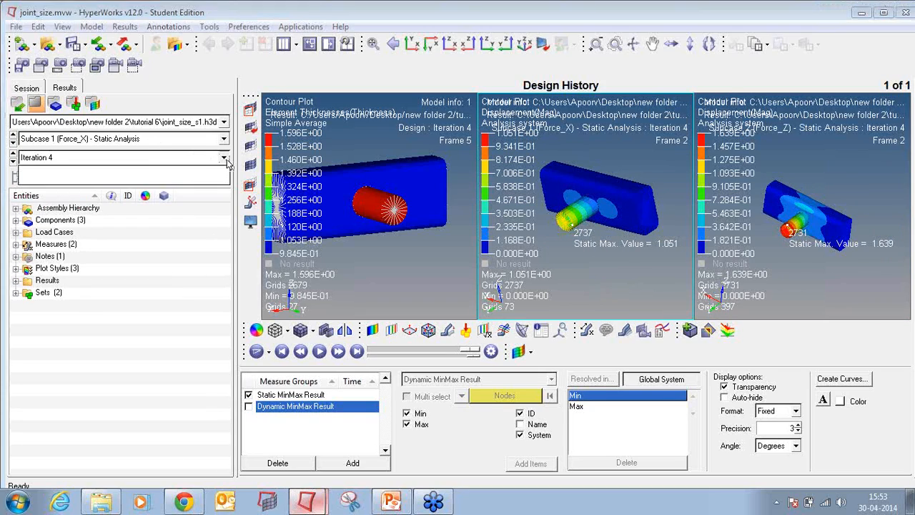
pyautogui.click(172, 179)
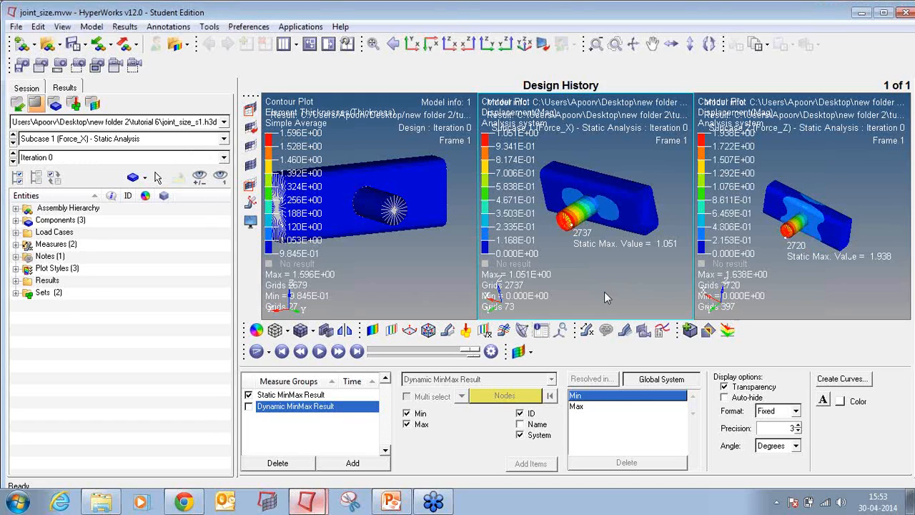
pyautogui.click(372, 330)
pyautogui.click(700, 464)
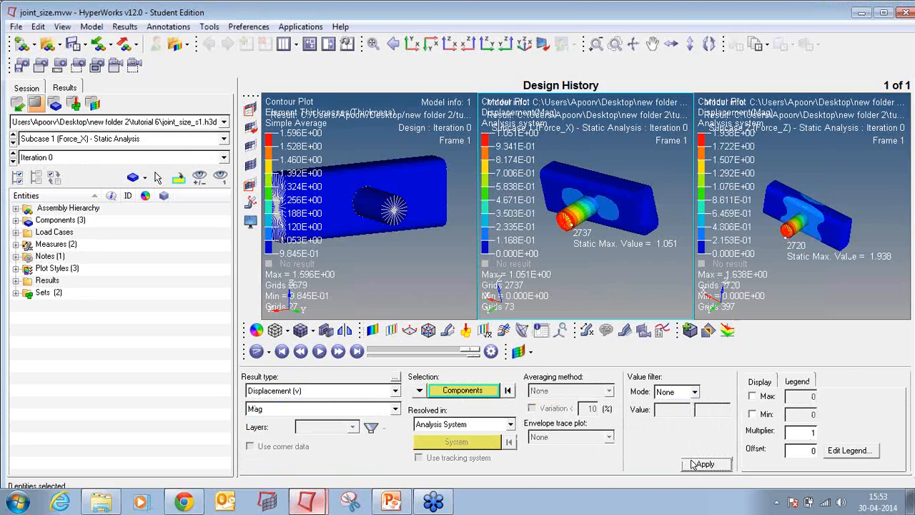
# - Set the results back to Iteration 4 and reapply the displacement magnitude contours in the Force_Z and Force_X windows
pyautogui.click(764, 256)
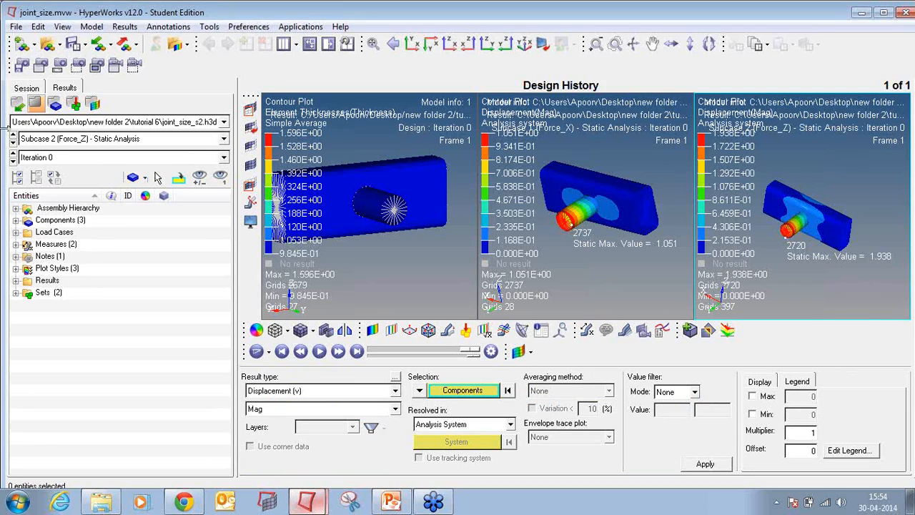
pyautogui.click(48, 158)
pyautogui.click(52, 178)
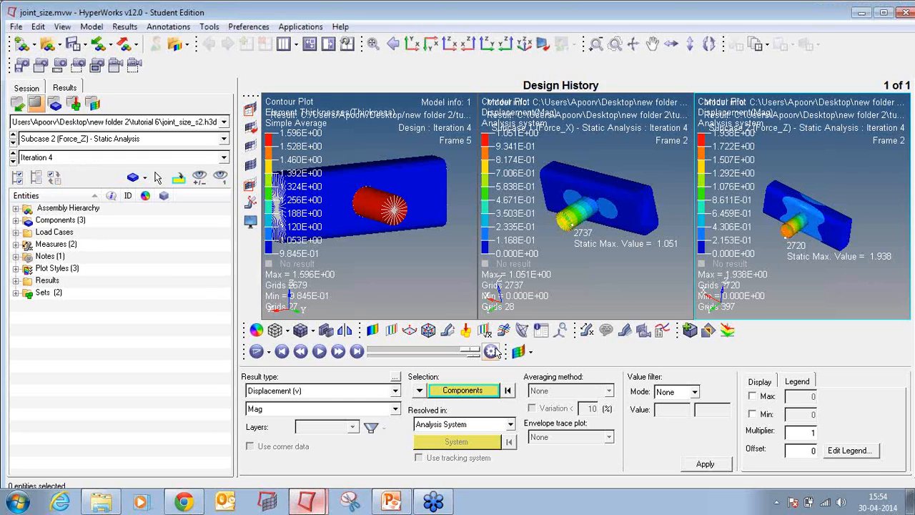
pyautogui.click(699, 463)
pyautogui.click(651, 312)
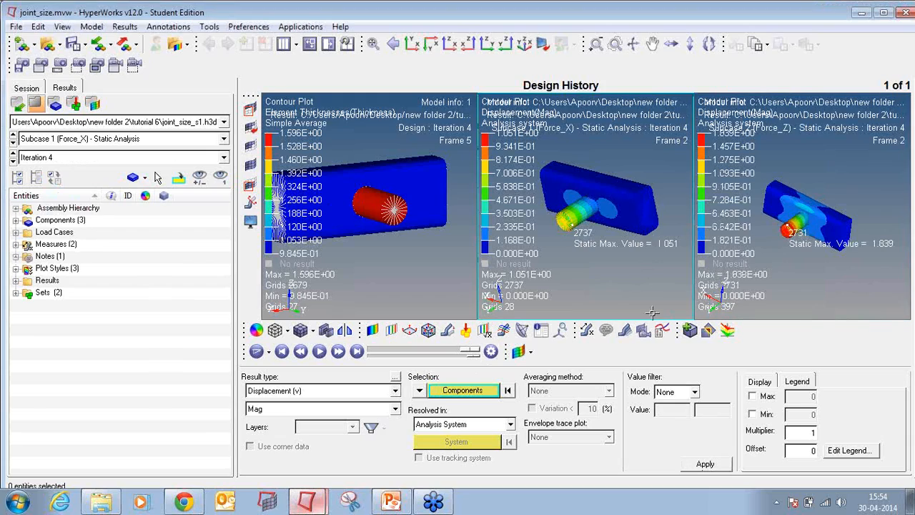
pyautogui.click(705, 463)
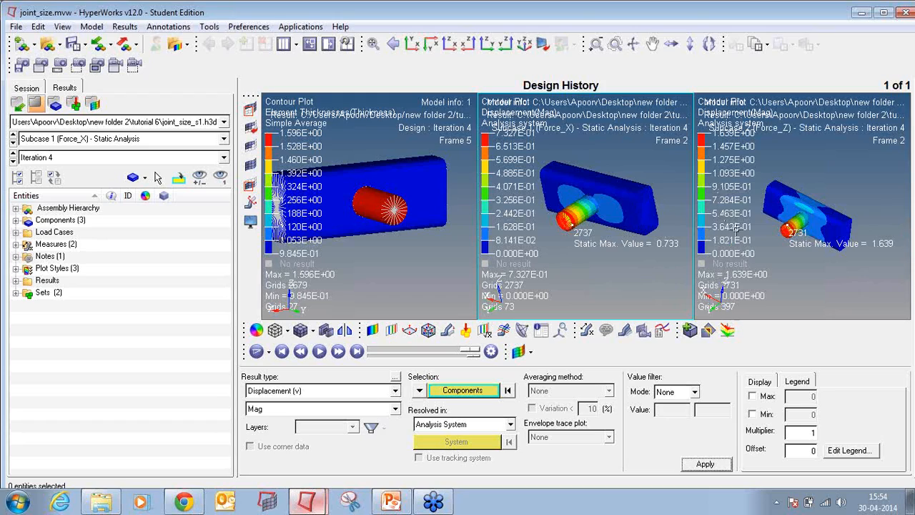
# - Compare the maximum displacements of both load steps and examine the thickness contour from an angle matching the displacement views
pyautogui.click(770, 253)
pyautogui.keyDown('ctrl'); pyautogui.moveTo(790, 229); pyautogui.dragTo(797, 231, button='right'); pyautogui.keyUp('ctrl')
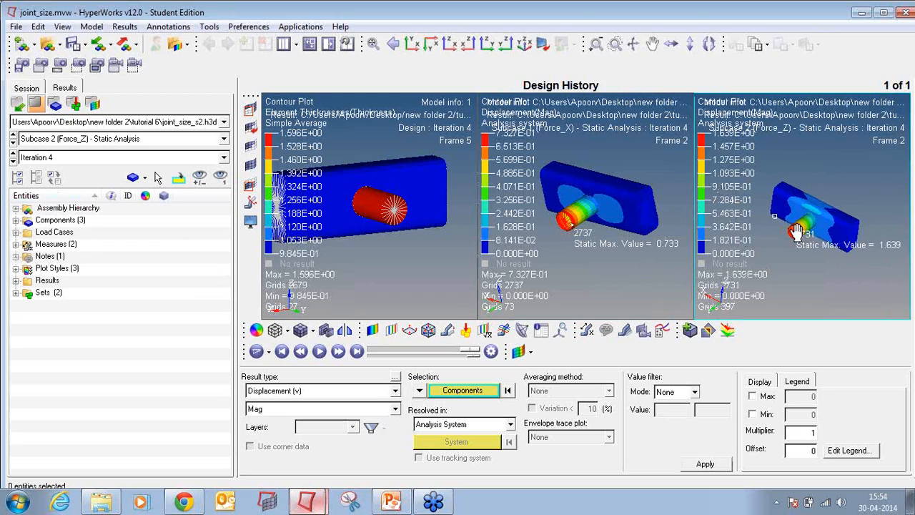
pyautogui.click(615, 273)
pyautogui.click(339, 215)
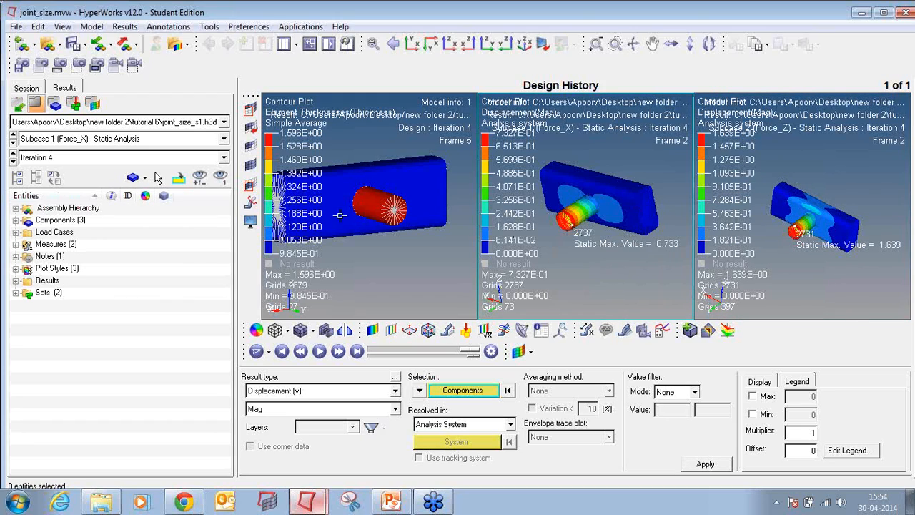
pyautogui.click(388, 231)
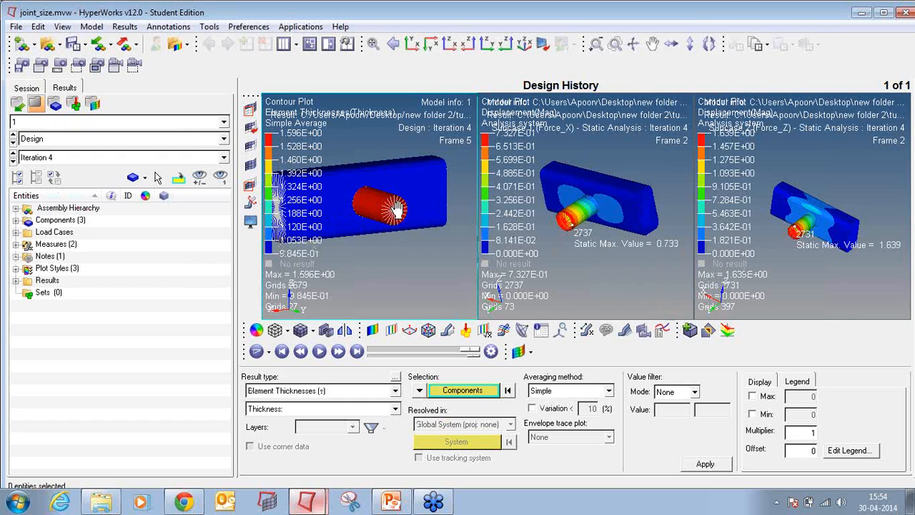
pyautogui.keyDown('ctrl'); pyautogui.moveTo(396, 210); pyautogui.dragTo(427, 207, button='right'); pyautogui.keyUp('ctrl')
pyautogui.keyDown('ctrl'); pyautogui.scroll(-3, 426, 207); pyautogui.keyUp('ctrl')
pyautogui.keyDown('ctrl'); pyautogui.moveTo(426, 207); pyautogui.dragTo(404, 259); pyautogui.keyUp('ctrl')
# - Switch to HyperMesh and open the PSHELL card of the tube2 property to check its original thickness
pyautogui.moveTo(307, 501)
pyautogui.click(266, 445)
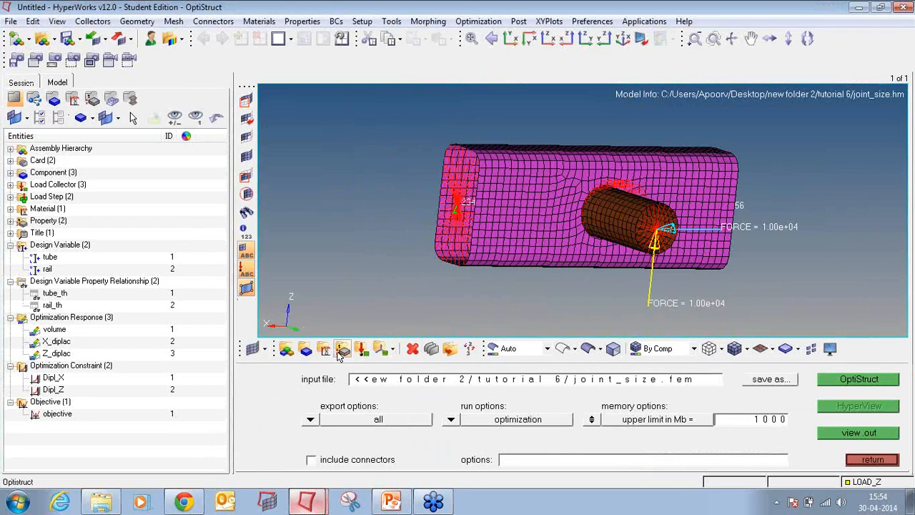
pyautogui.click(342, 349)
pyautogui.click(246, 393)
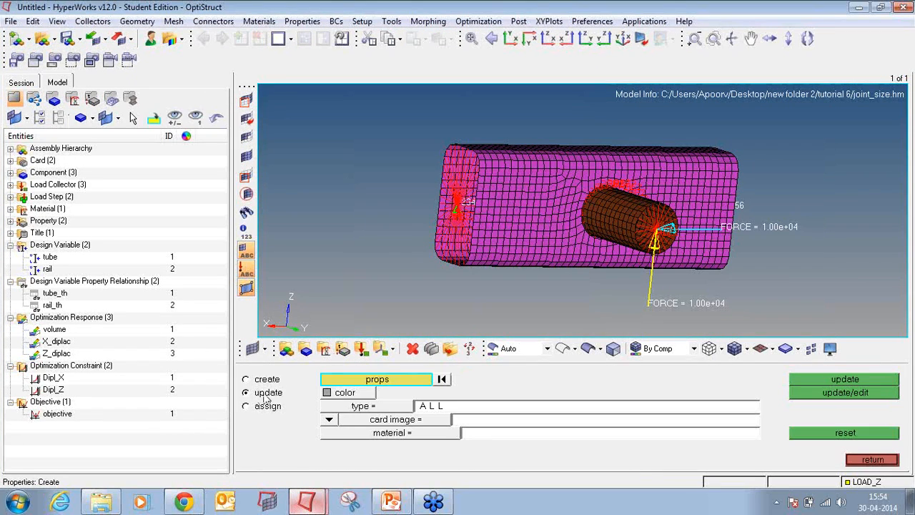
pyautogui.click(344, 379)
pyautogui.click(275, 394)
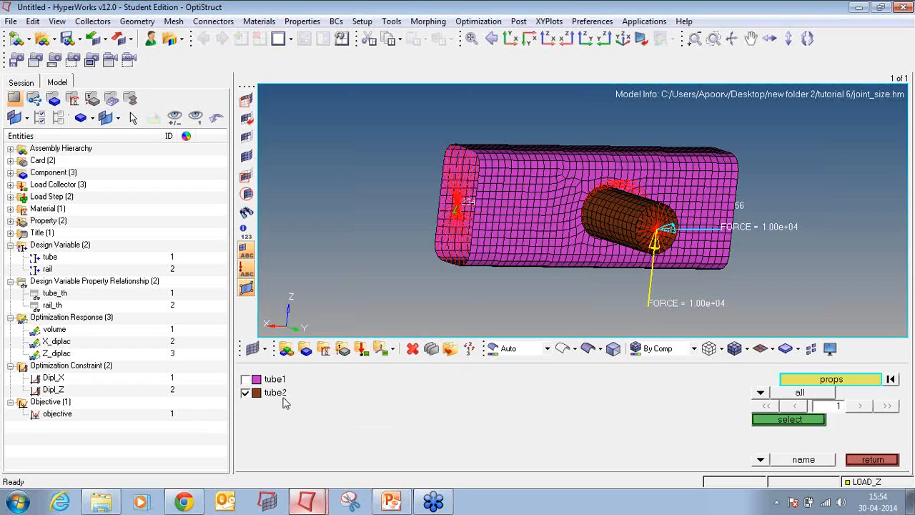
pyautogui.click(819, 425)
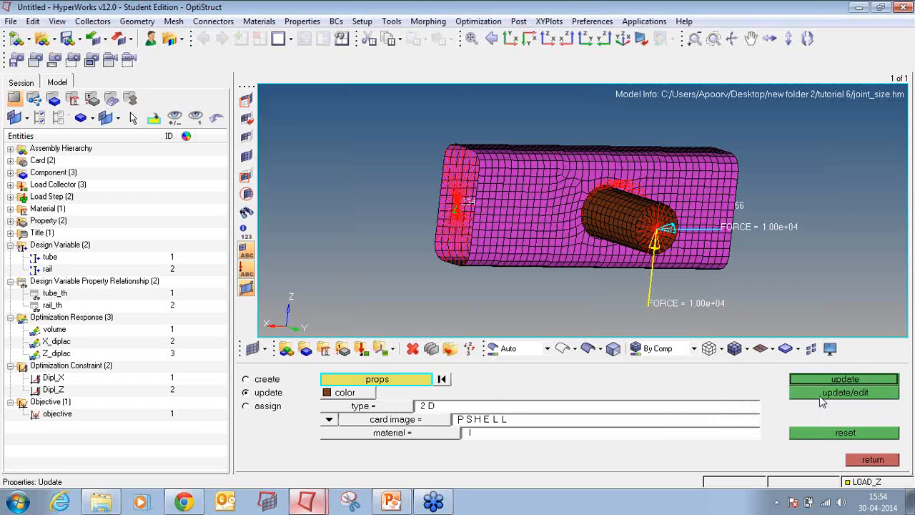
pyautogui.click(844, 393)
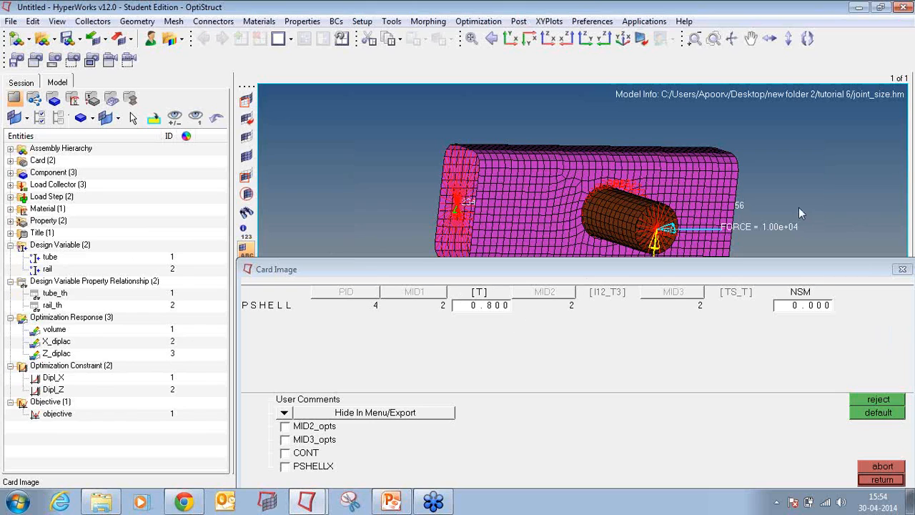
pyautogui.keyDown('ctrl'); pyautogui.moveTo(798, 207); pyautogui.dragTo(584, 167); pyautogui.keyUp('ctrl')
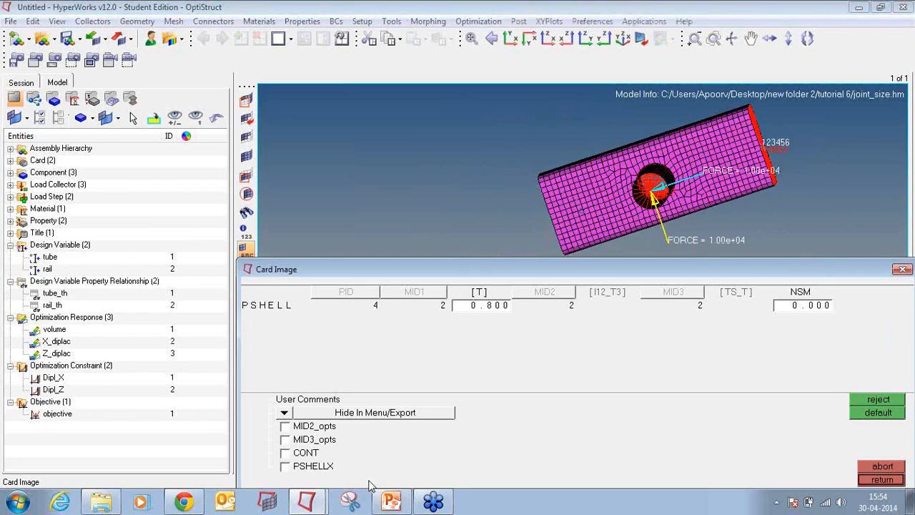
# - Switch back to HyperView and close it, and close the tube2 property card in HyperMesh
pyautogui.click(306, 500)
pyautogui.click(307, 414)
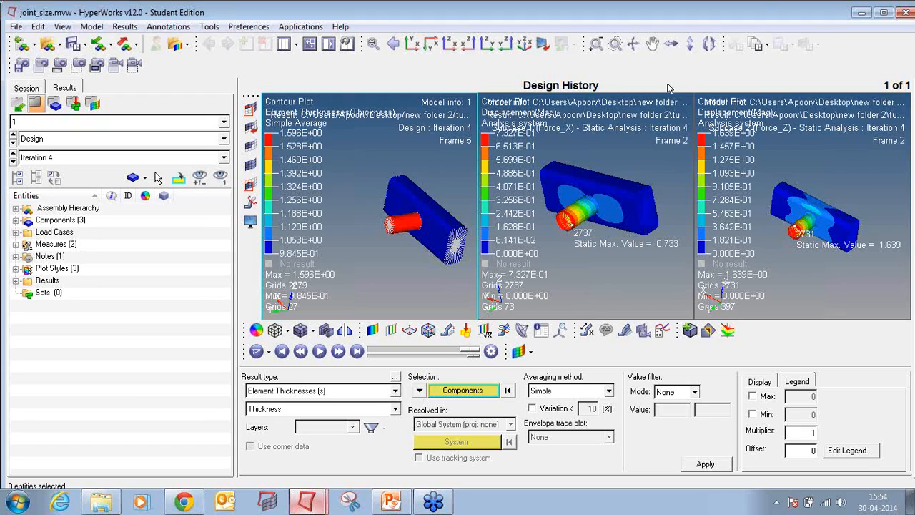
pyautogui.click(907, 13)
pyautogui.click(469, 295)
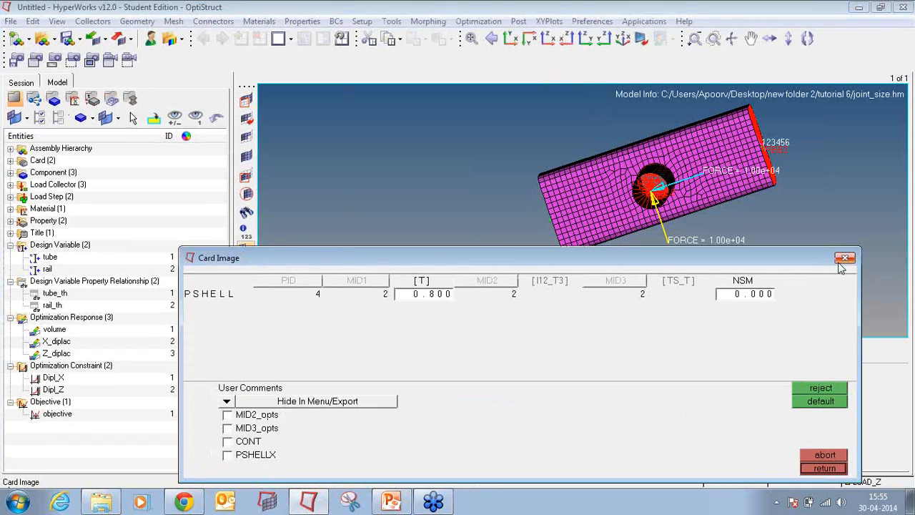
pyautogui.click(842, 259)
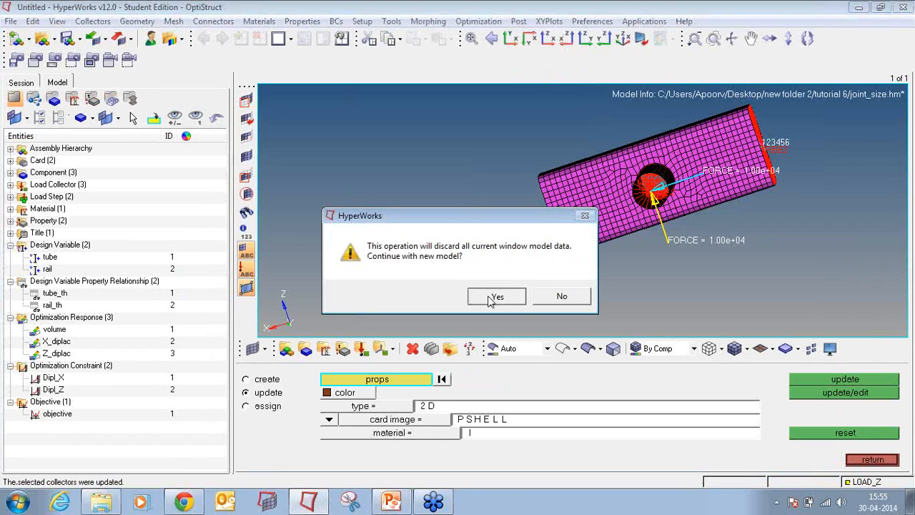
# - Discard the rail joint model, switch to PowerPoint and present the OS-4010 welded bracket size optimization slide
pyautogui.click(494, 296)
pyautogui.moveTo(391, 500)
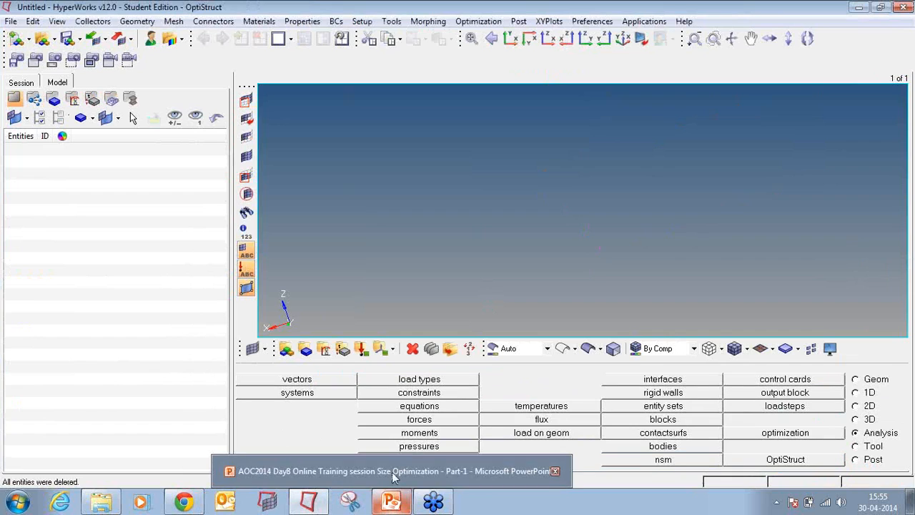
pyautogui.click(392, 472)
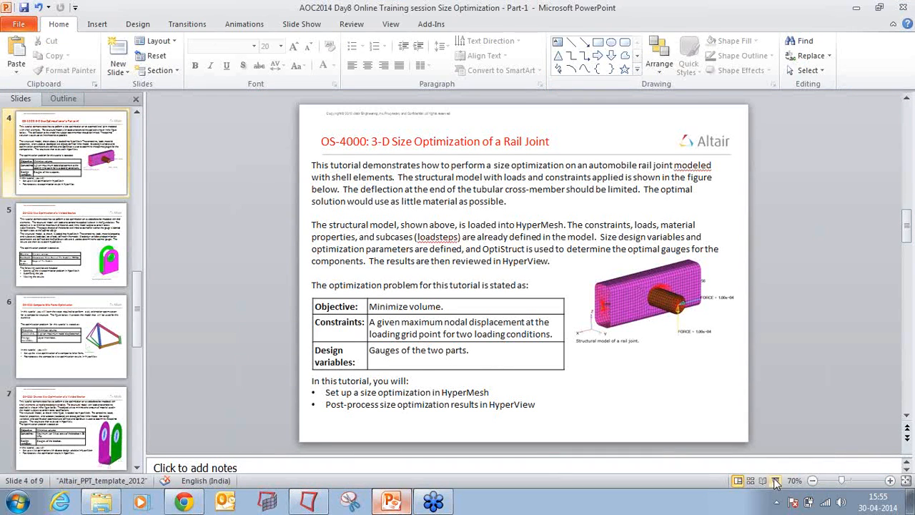
pyautogui.click(774, 480)
pyautogui.press('Right')
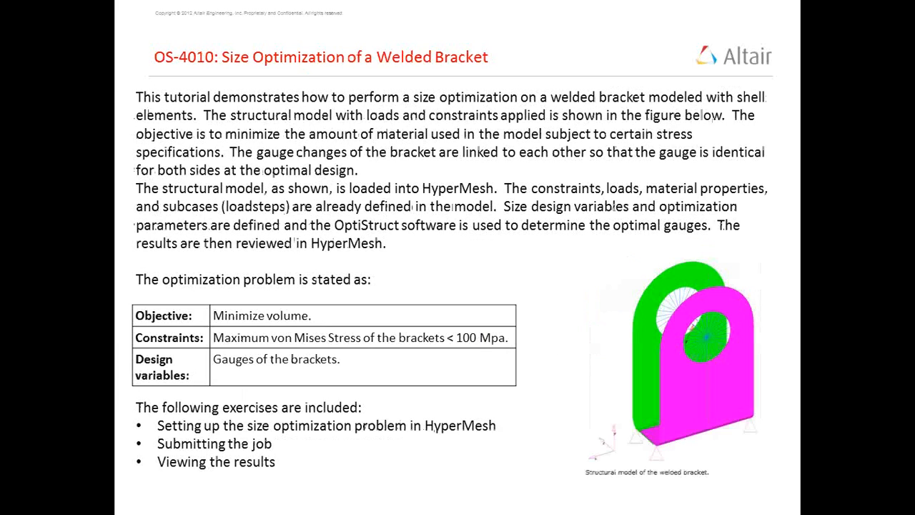
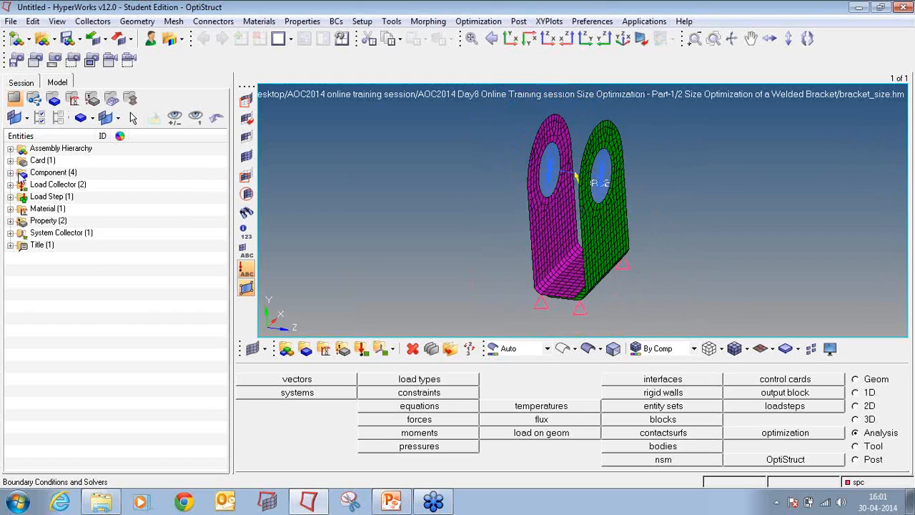
# - Examine the bracket model's components, load collectors, load step, material, properties and system collector in the entity tree, collapsing them again
pyautogui.click(10, 172)
pyautogui.click(10, 232)
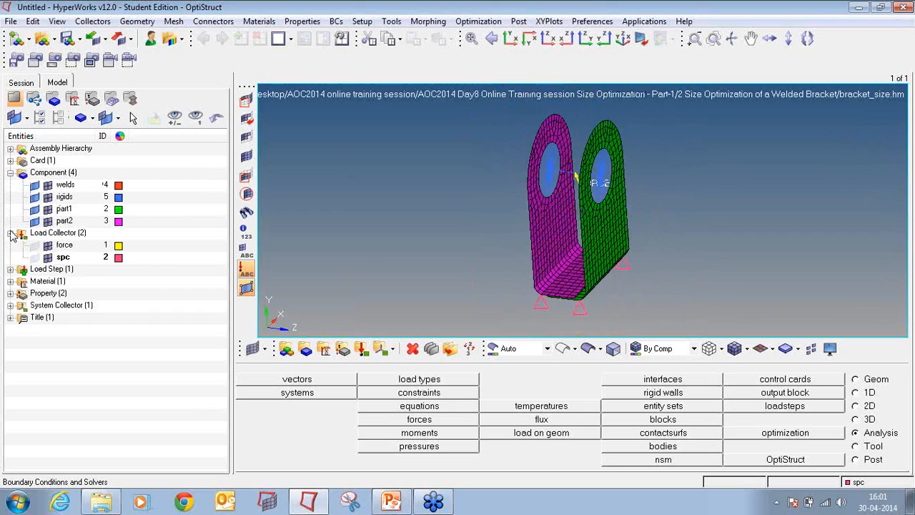
pyautogui.click(10, 268)
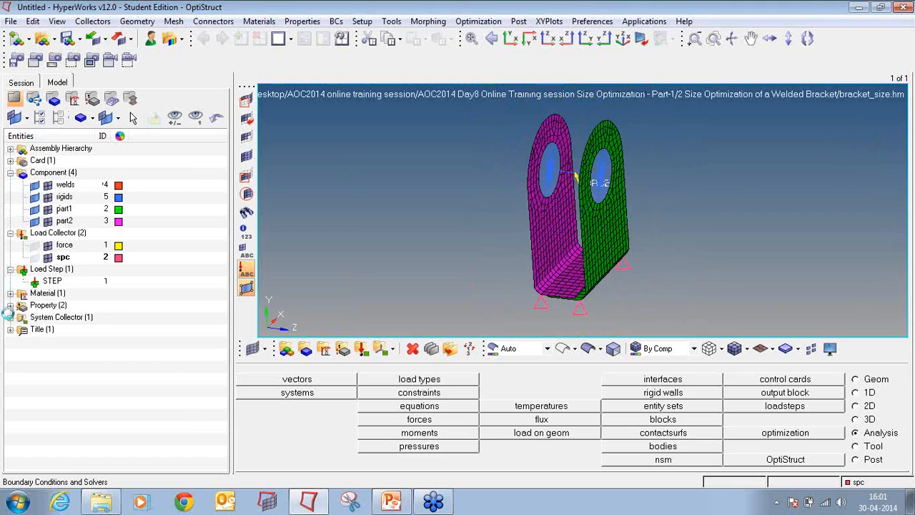
pyautogui.click(10, 317)
pyautogui.click(10, 304)
pyautogui.click(10, 280)
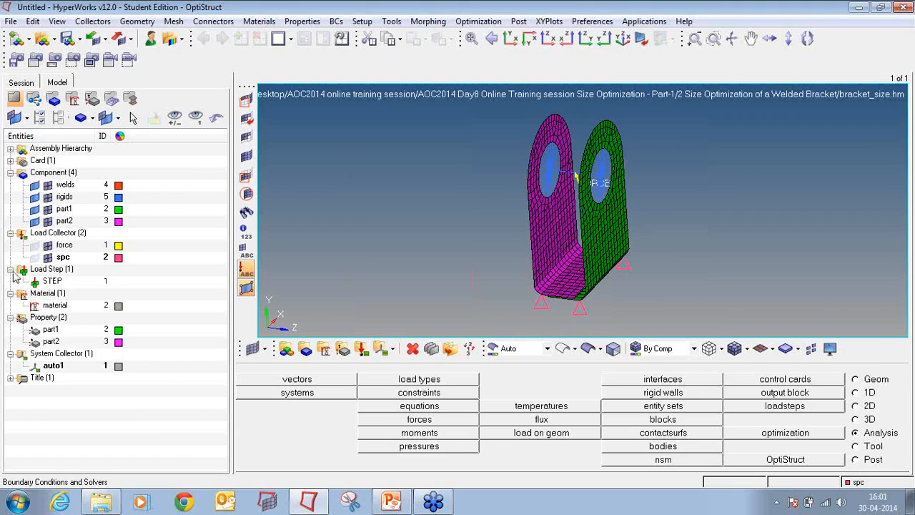
pyautogui.click(10, 172)
pyautogui.click(10, 185)
pyautogui.click(10, 197)
pyautogui.click(10, 208)
pyautogui.click(10, 221)
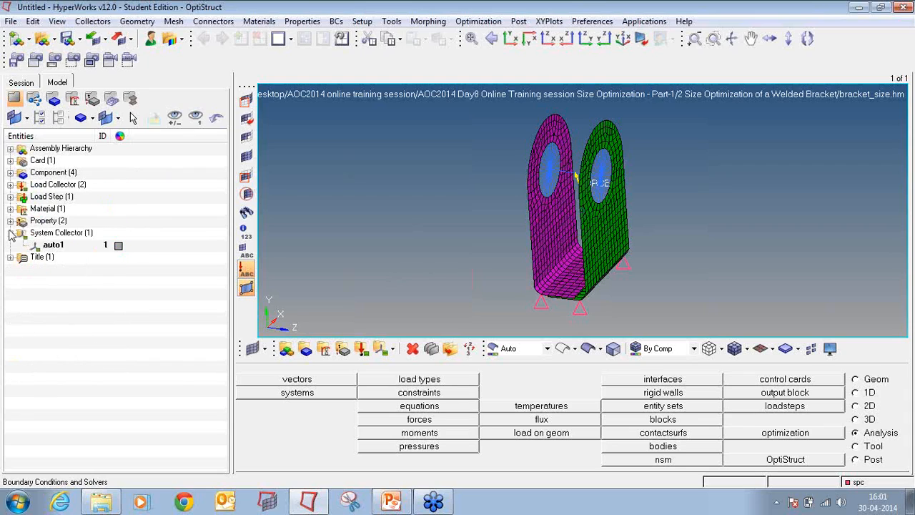
pyautogui.click(10, 232)
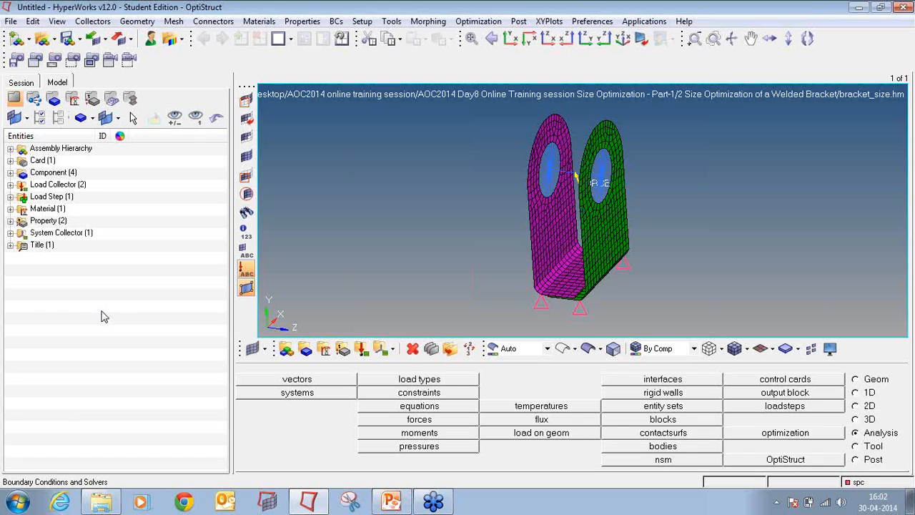
# - Open the size optimization setup for design variables and name the new variable part1
pyautogui.click(823, 433)
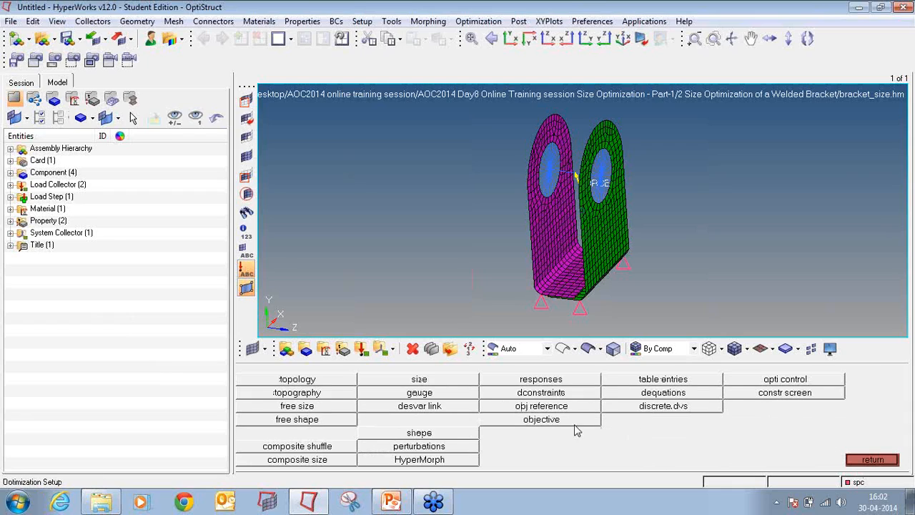
pyautogui.click(436, 381)
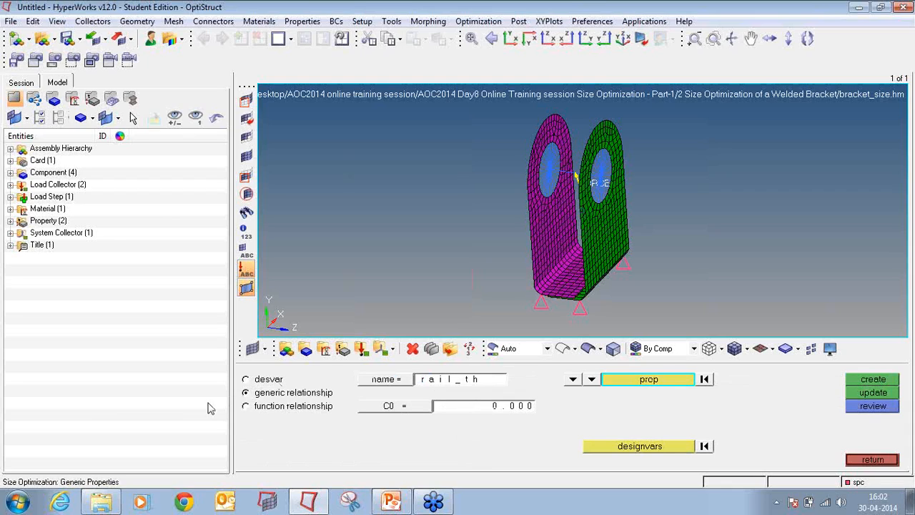
pyautogui.click(273, 381)
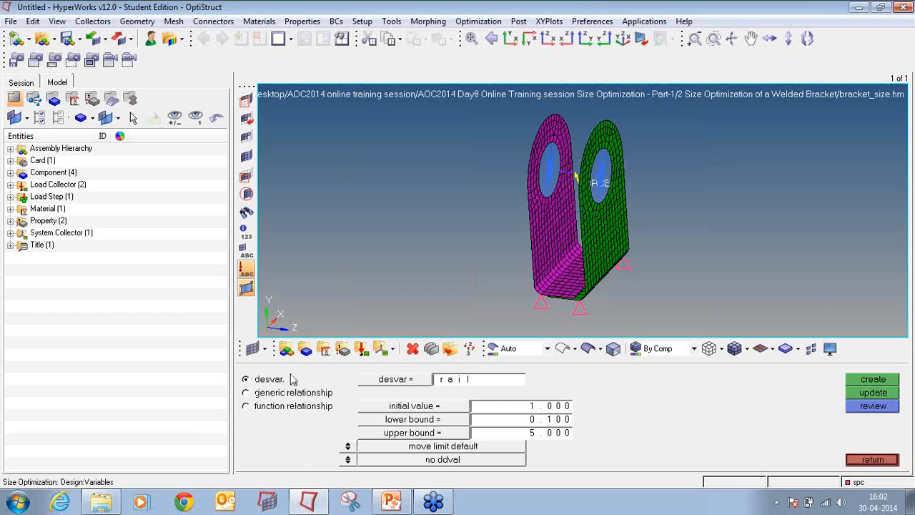
pyautogui.click(493, 379)
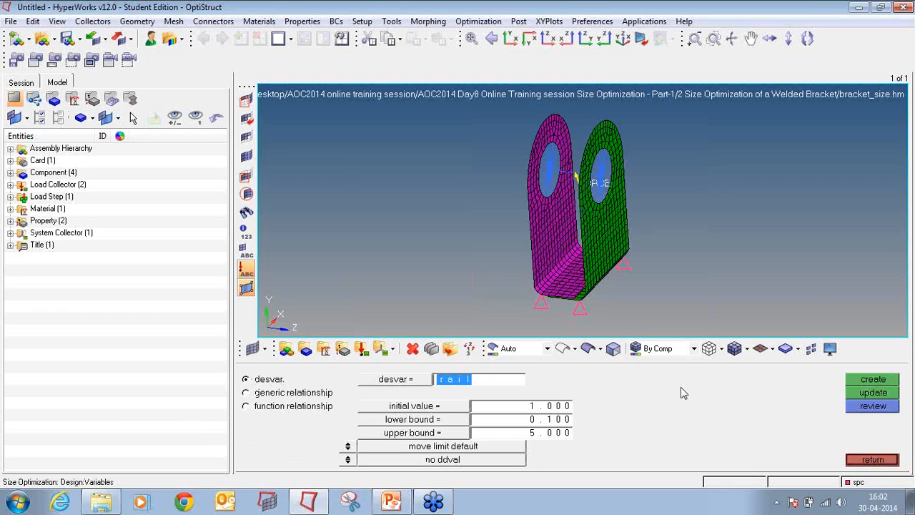
pyautogui.write('part1')
# - Create the part1 design variable with initial value 2.5, lower bound 1 and upper bound 2.5
pyautogui.click(568, 407)
pyautogui.write('2.')
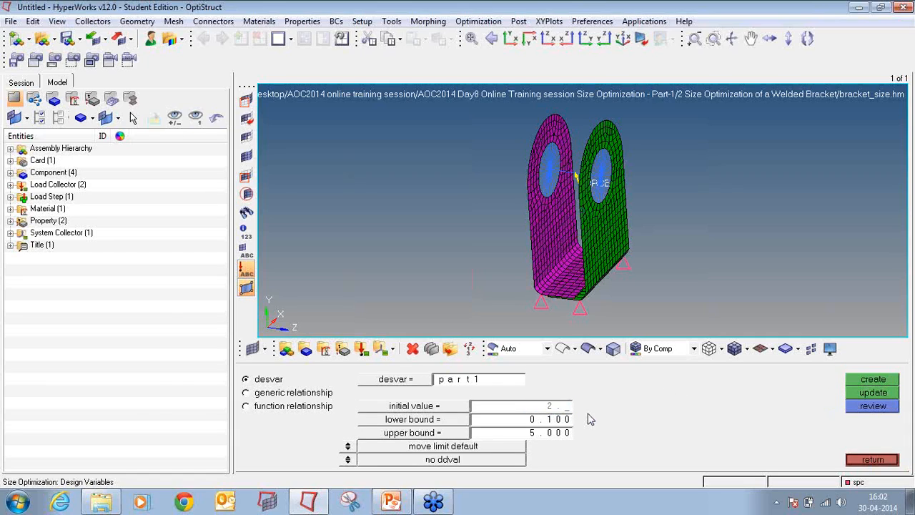
pyautogui.write('5')
pyautogui.press('Return')
pyautogui.click(555, 421)
pyautogui.write('1')
pyautogui.press('Return')
pyautogui.click(562, 435)
pyautogui.write('2.5')
pyautogui.press('Return')
pyautogui.click(865, 381)
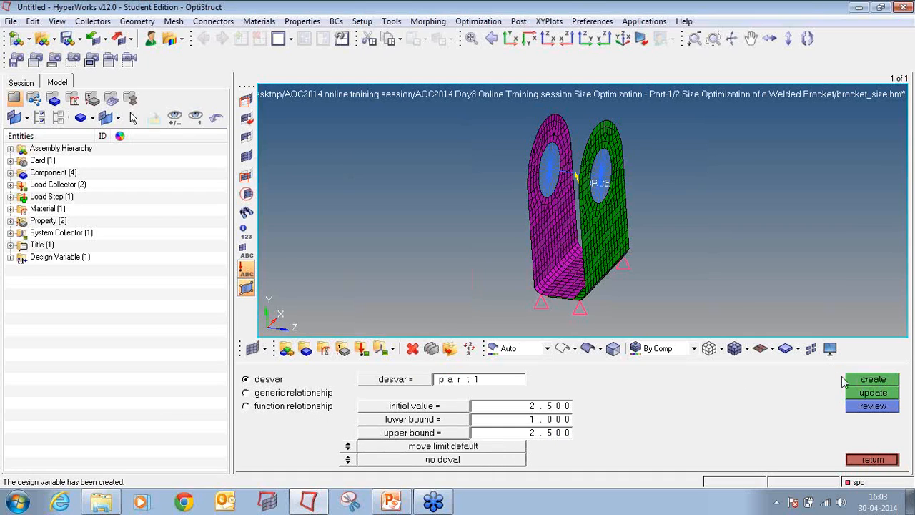
# - Create a second design variable named part2 with the same values and bounds, and list both variables in the entity tree
pyautogui.click(520, 380)
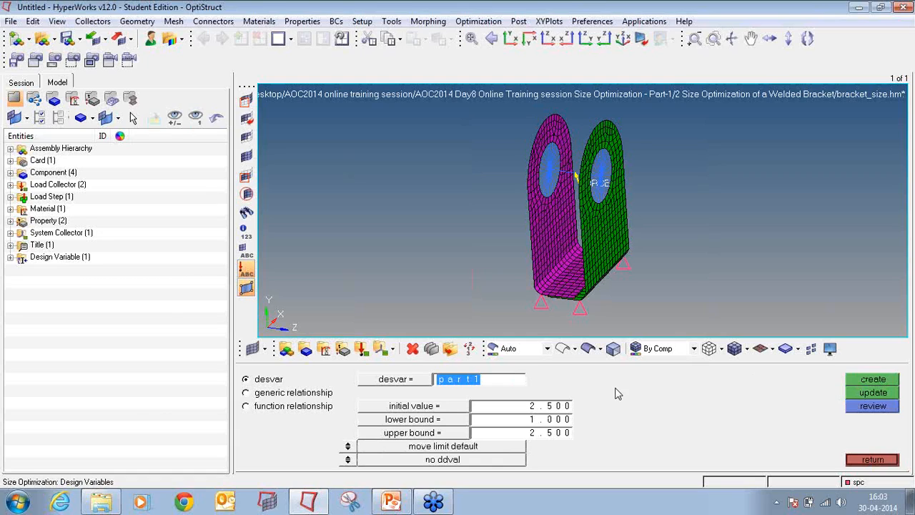
pyautogui.press('Right')
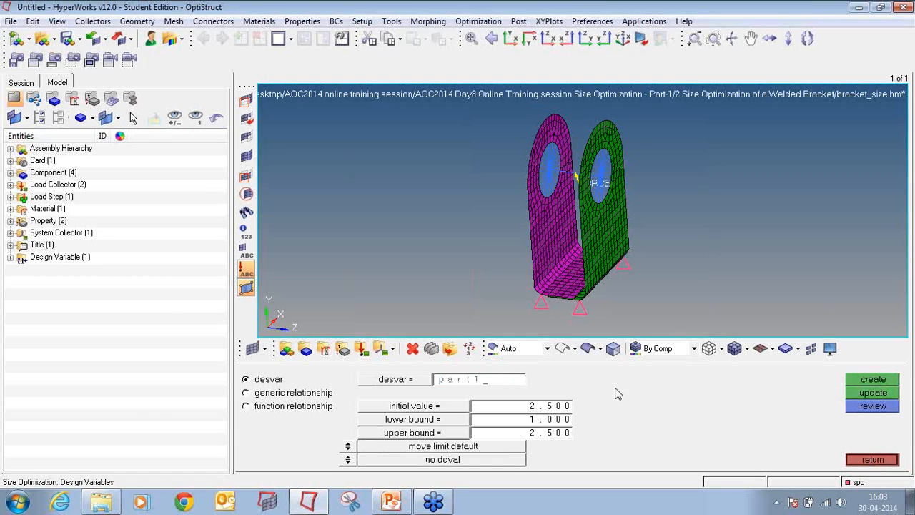
pyautogui.press('BackSpace')
pyautogui.write('2')
pyautogui.click(867, 381)
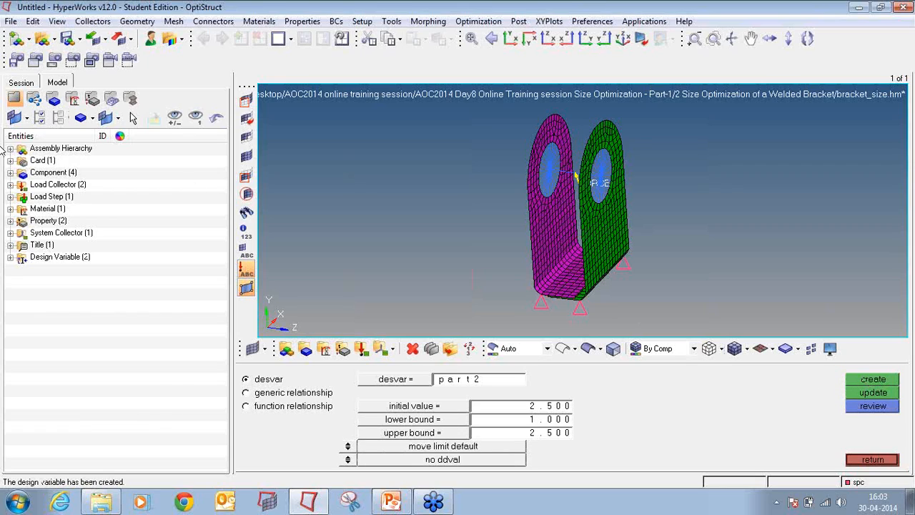
pyautogui.click(10, 256)
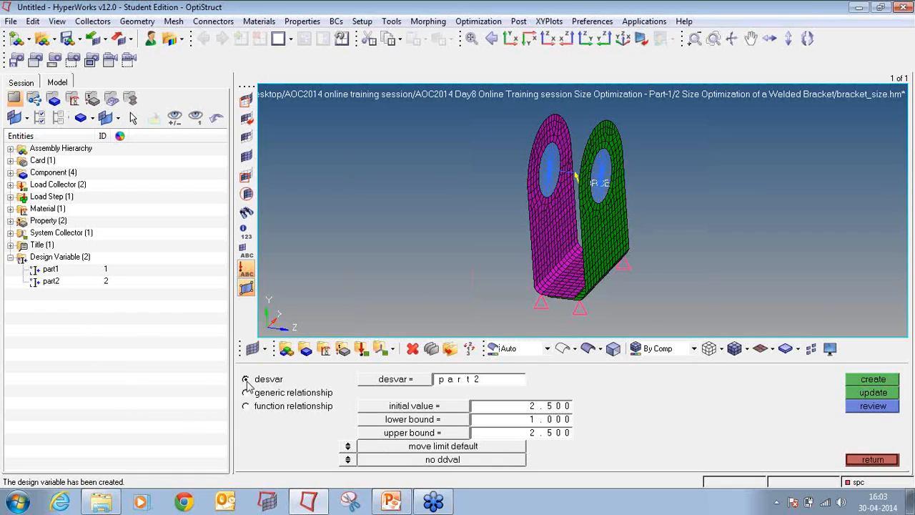
# - Create a generic relationship named part1_th linking the part1 property's Thickness T to the part1 design variable
pyautogui.click(263, 394)
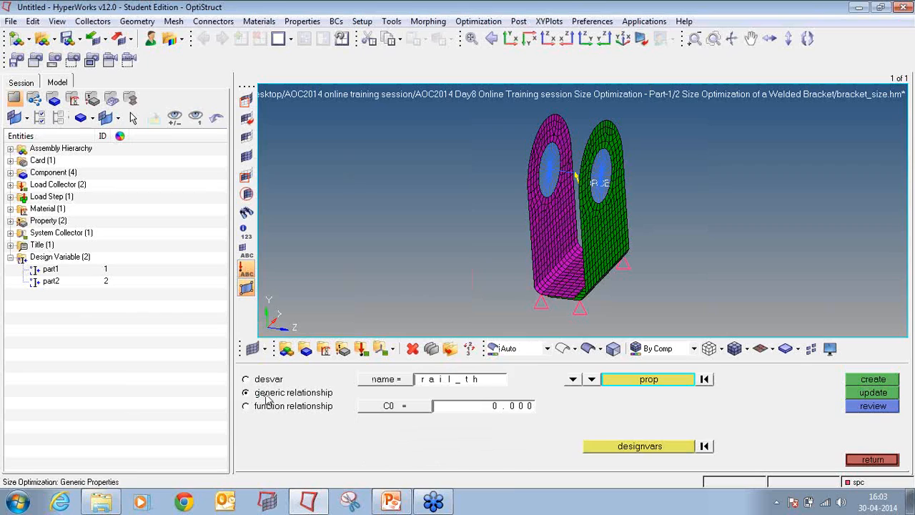
pyautogui.click(432, 386)
pyautogui.write('part_')
pyautogui.click(592, 379)
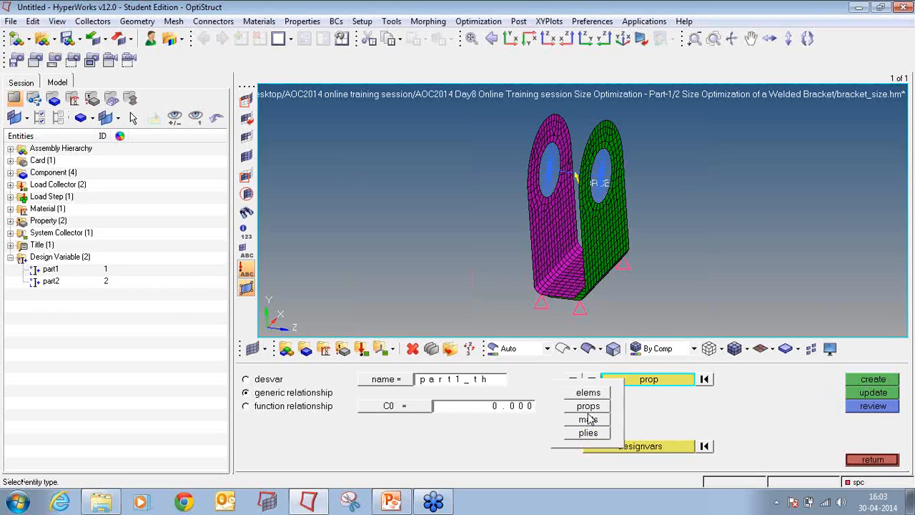
pyautogui.click(614, 405)
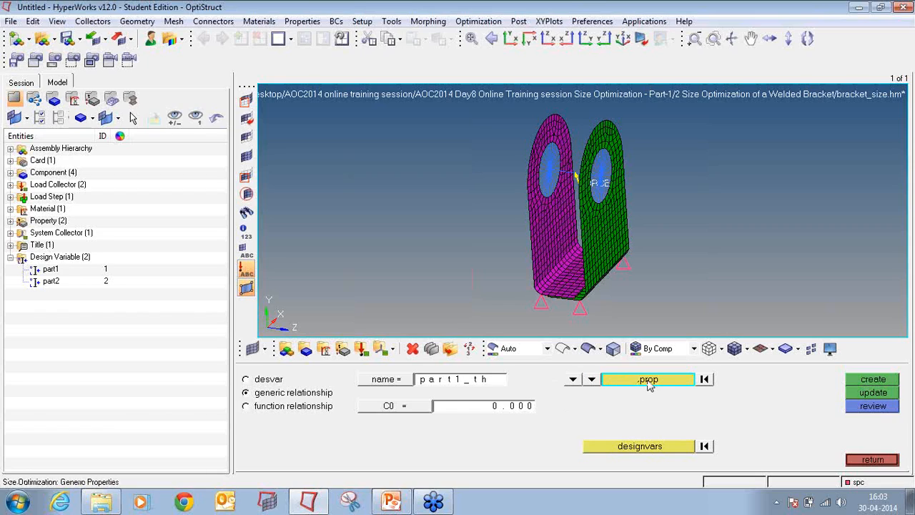
pyautogui.click(648, 384)
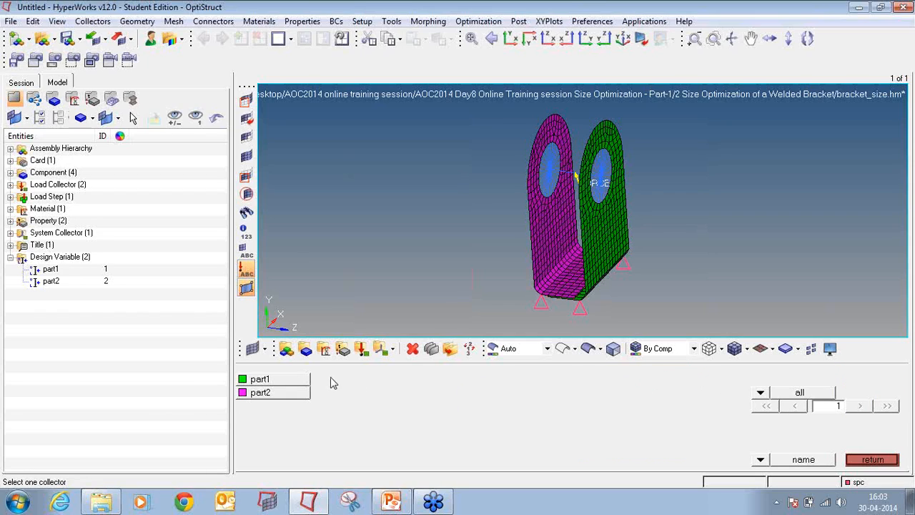
pyautogui.click(293, 381)
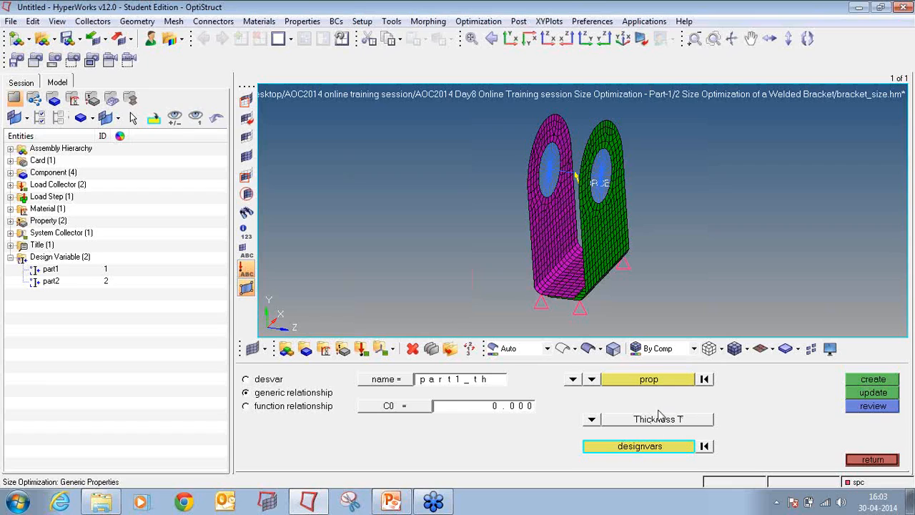
pyautogui.click(650, 446)
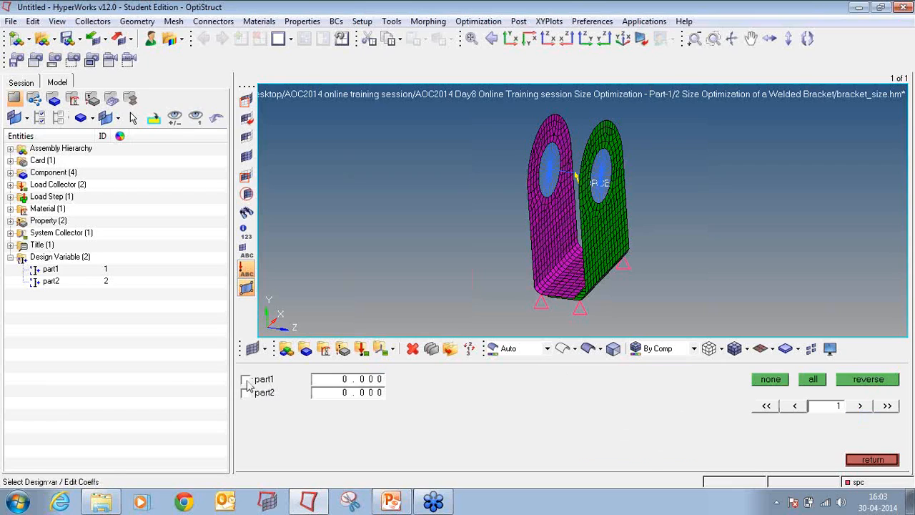
pyautogui.click(245, 379)
pyautogui.click(862, 460)
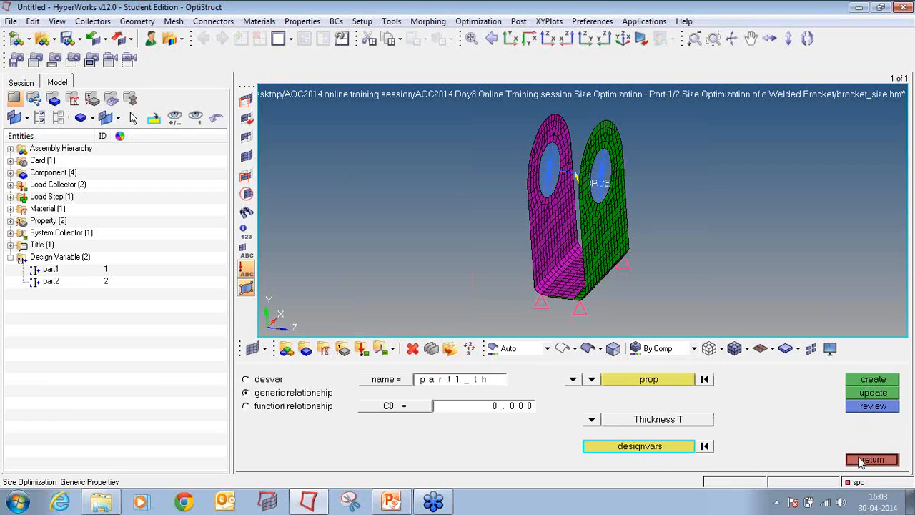
pyautogui.click(853, 381)
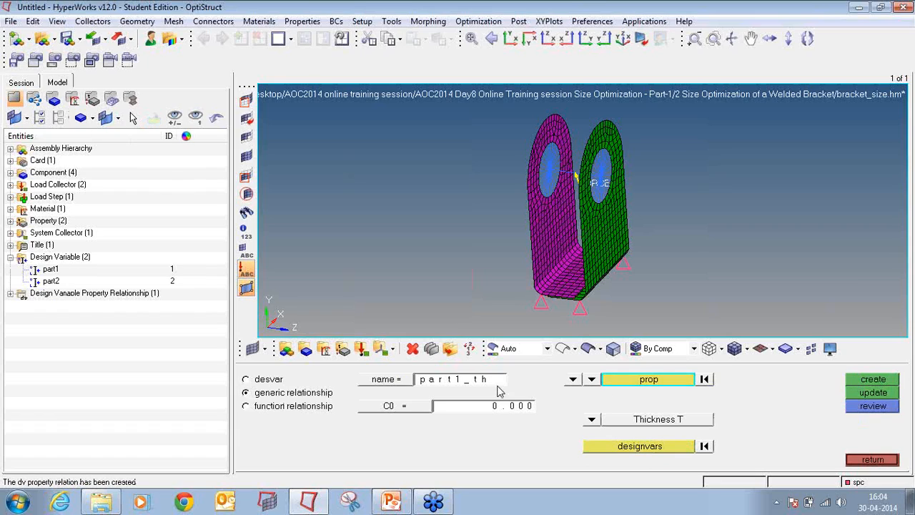
# - Create a generic relationship named part2_th linking the part2 property's Thickness T to the part2 design variable
pyautogui.click(471, 386)
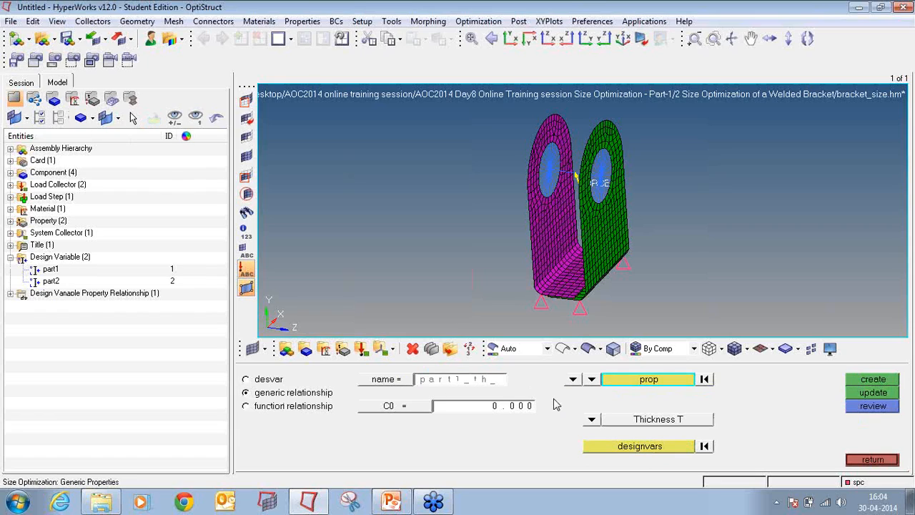
pyautogui.press('BackSpace')
pyautogui.write('2')
pyautogui.click(683, 381)
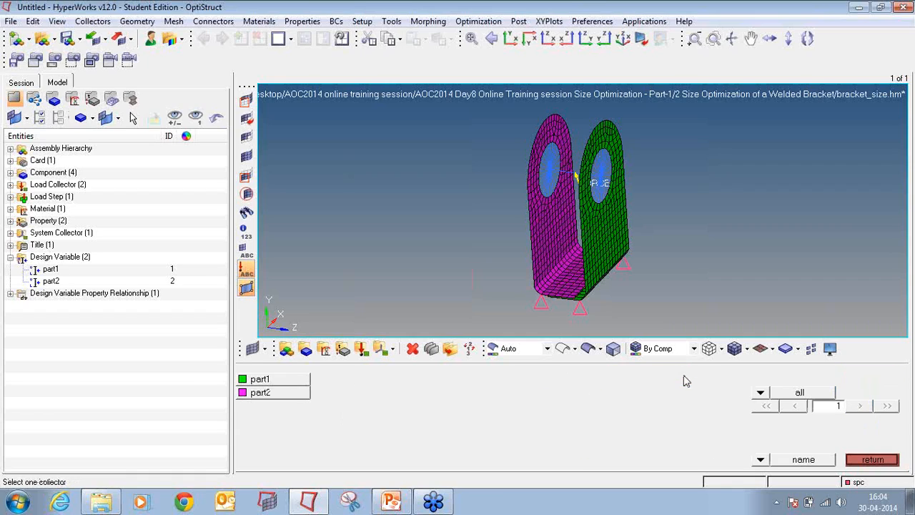
pyautogui.click(303, 398)
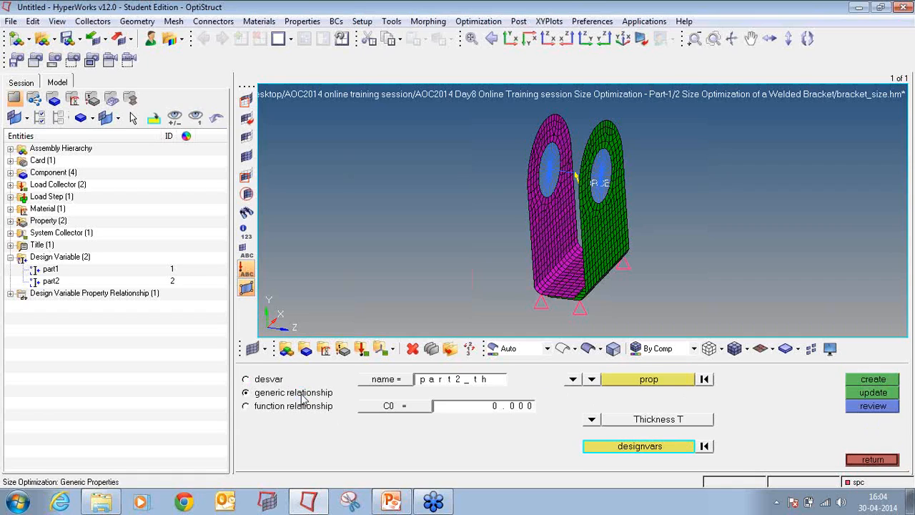
pyautogui.click(602, 449)
pyautogui.click(254, 393)
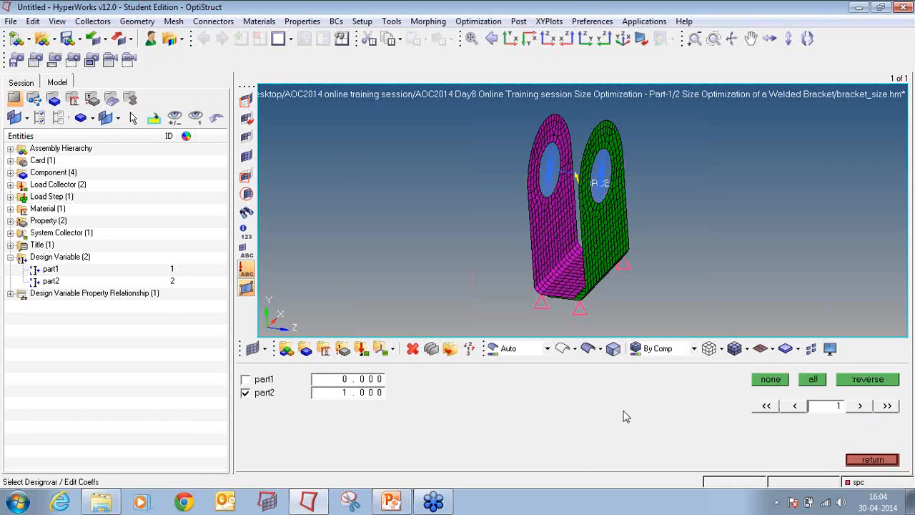
pyautogui.click(864, 459)
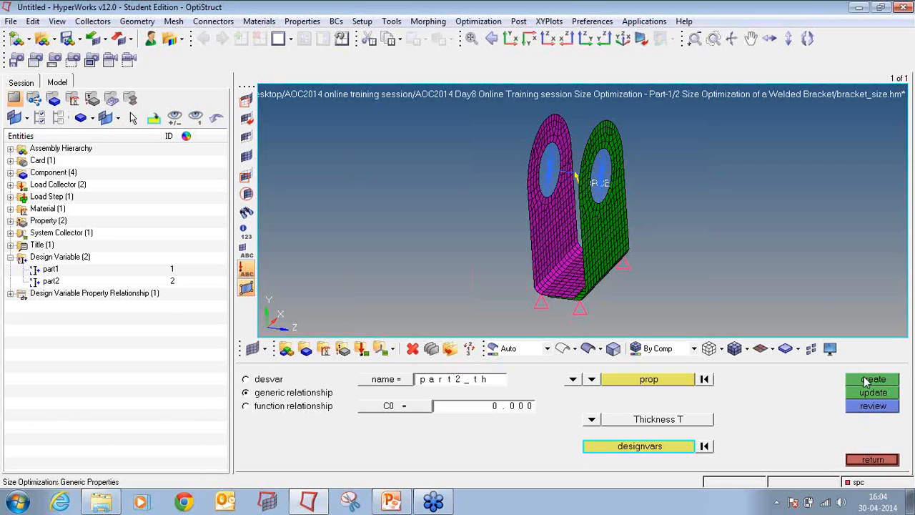
pyautogui.click(865, 382)
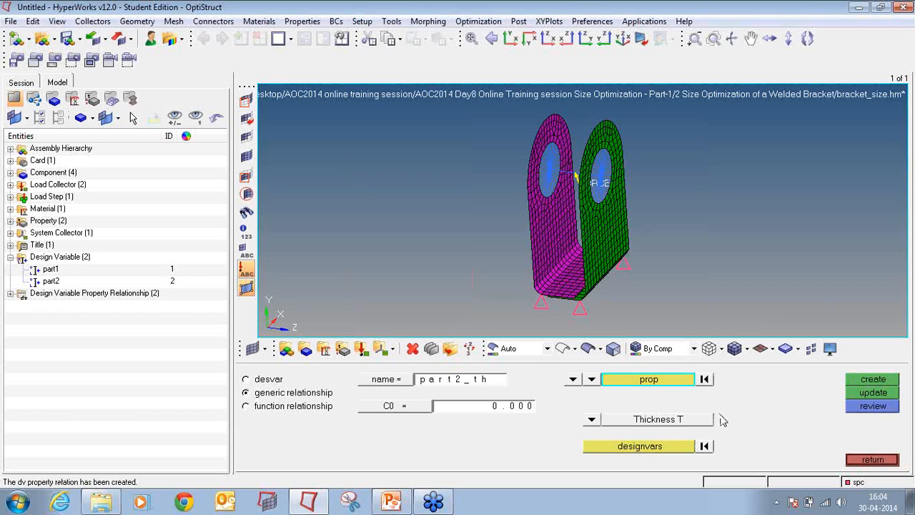
# - Review the PSHELL card of the part1 property to check its thickness T
pyautogui.click(872, 461)
pyautogui.click(343, 348)
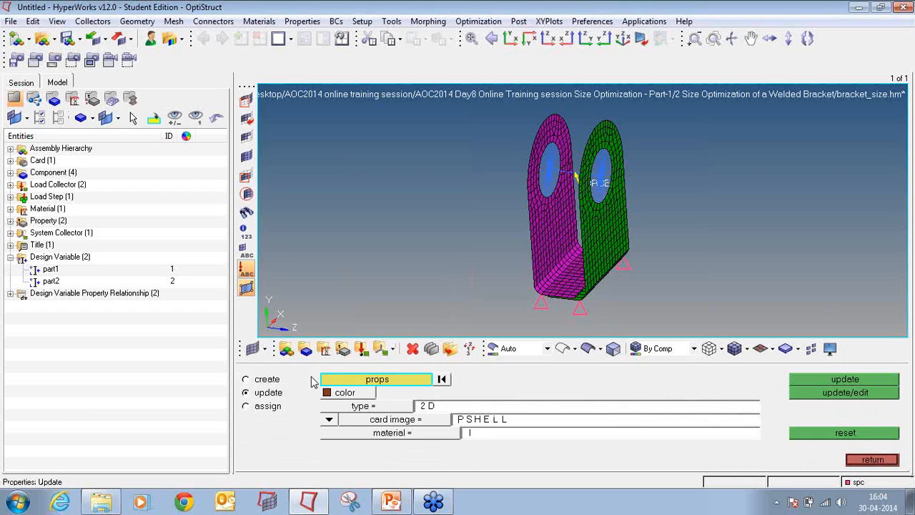
pyautogui.click(342, 381)
pyautogui.click(269, 380)
pyautogui.click(761, 421)
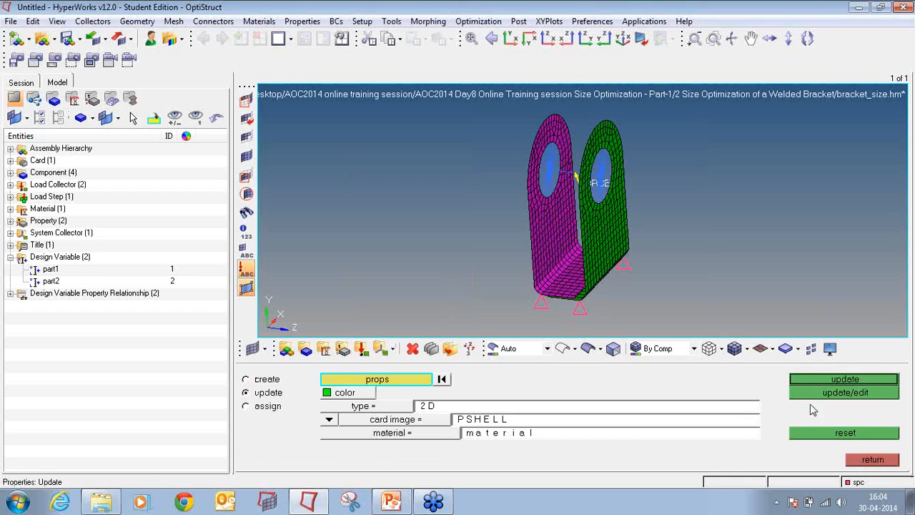
pyautogui.click(826, 394)
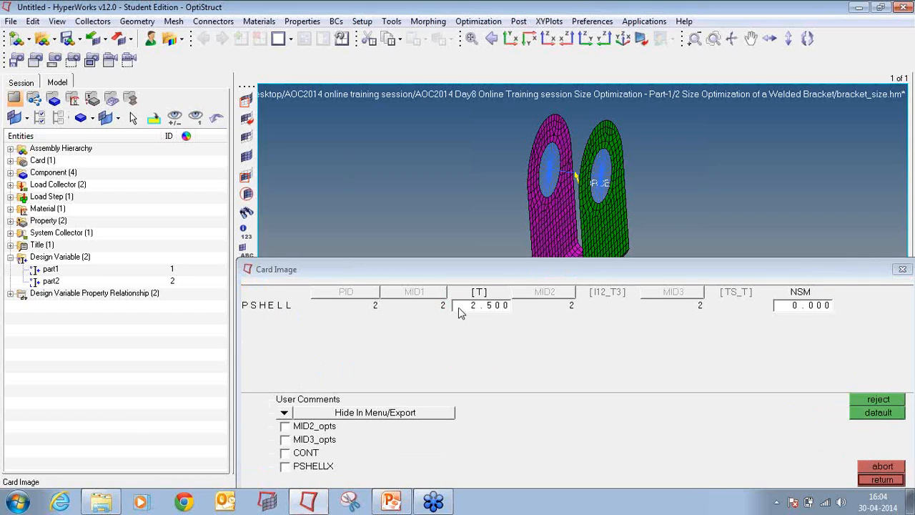
pyautogui.click(882, 478)
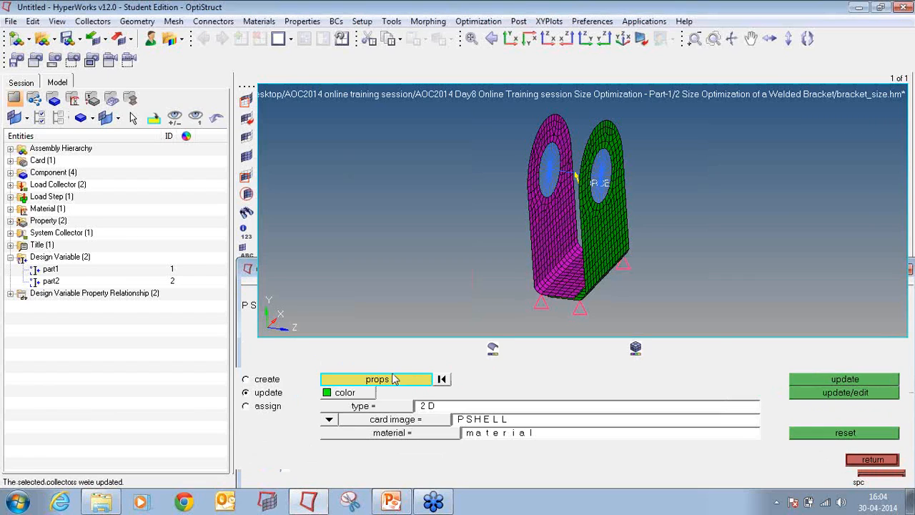
# - Review the PSHELL card of the part2 property to check its thickness T, and leave the property settings
pyautogui.click(393, 378)
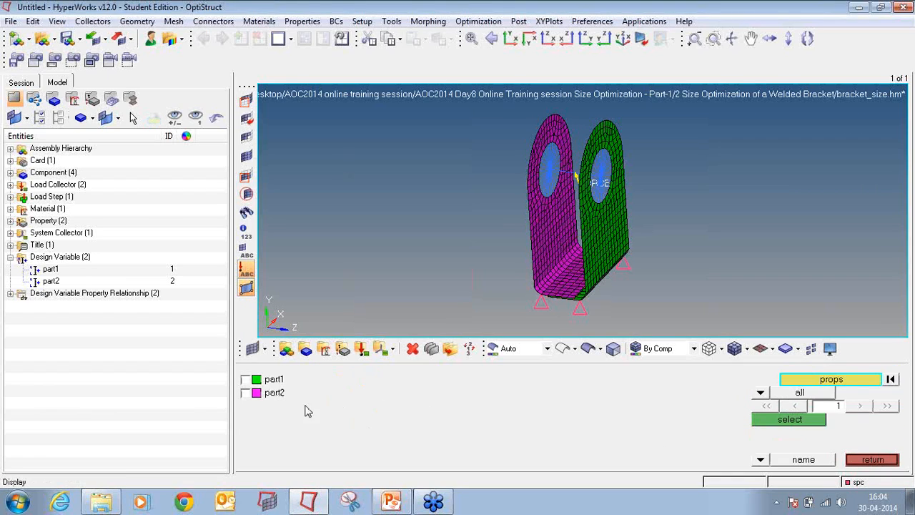
pyautogui.click(273, 393)
pyautogui.click(795, 421)
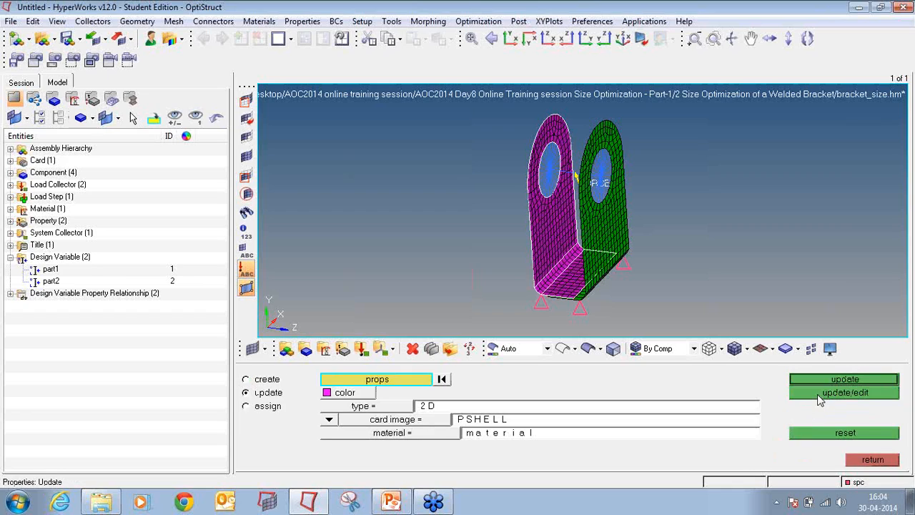
pyautogui.click(822, 395)
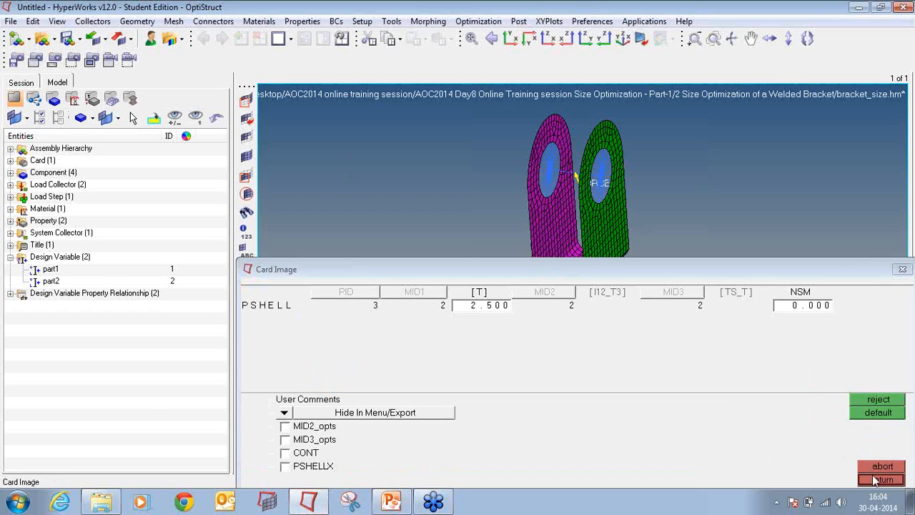
pyautogui.click(875, 480)
pyautogui.click(872, 461)
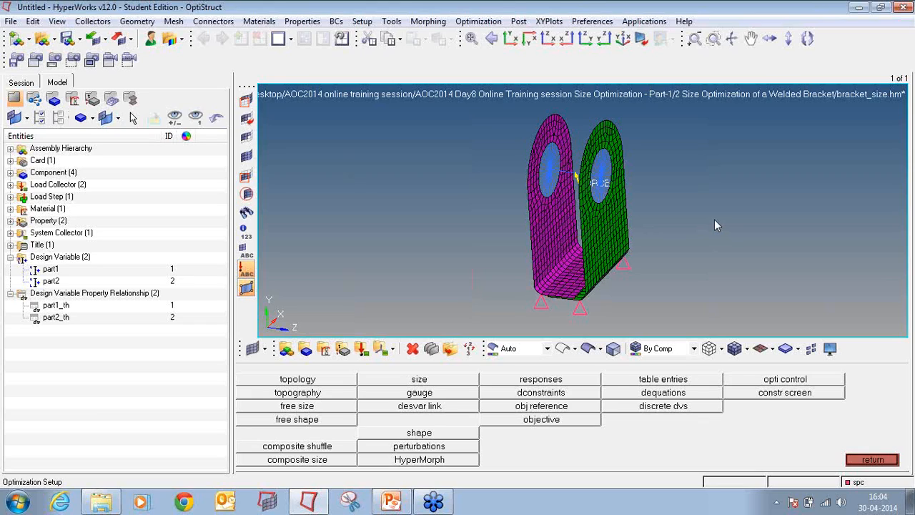
# - Create a design variable link named link1 with part2 as dependent and part1 as independent variable, and list it in the entity tree
pyautogui.click(454, 406)
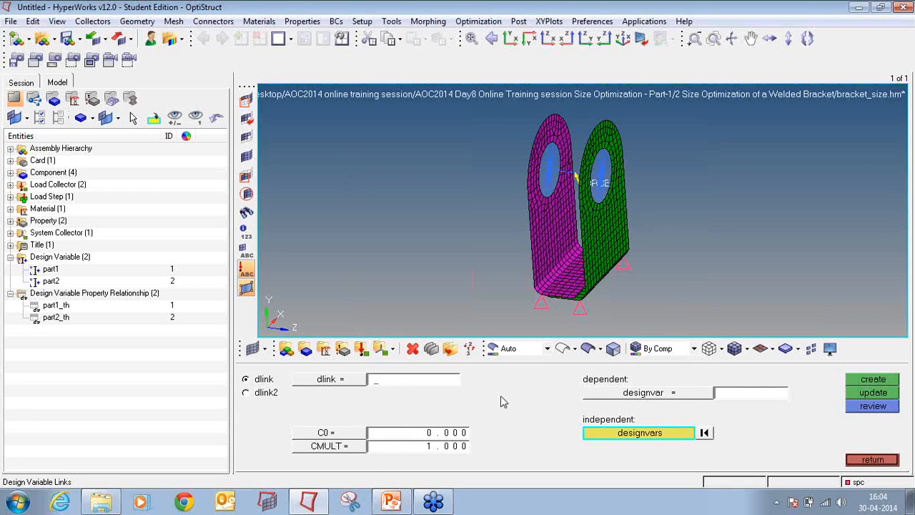
pyautogui.write('link1')
pyautogui.click(661, 396)
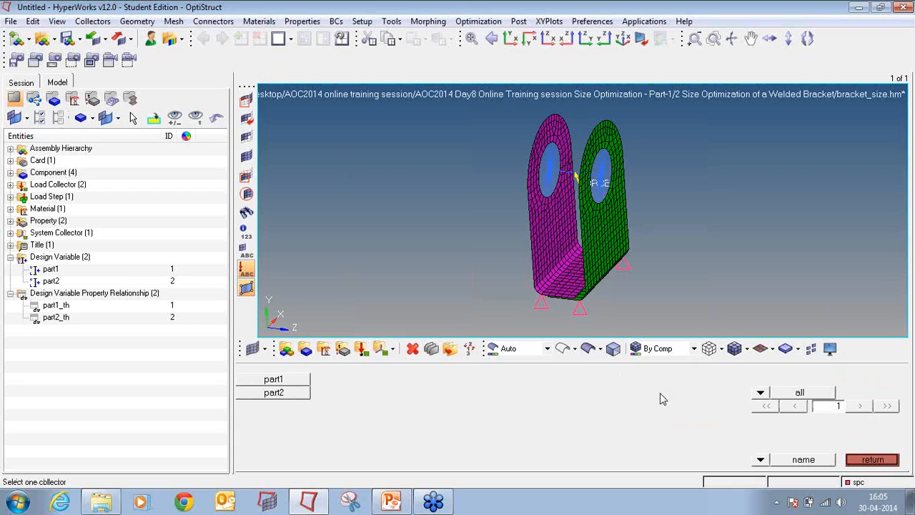
pyautogui.click(302, 395)
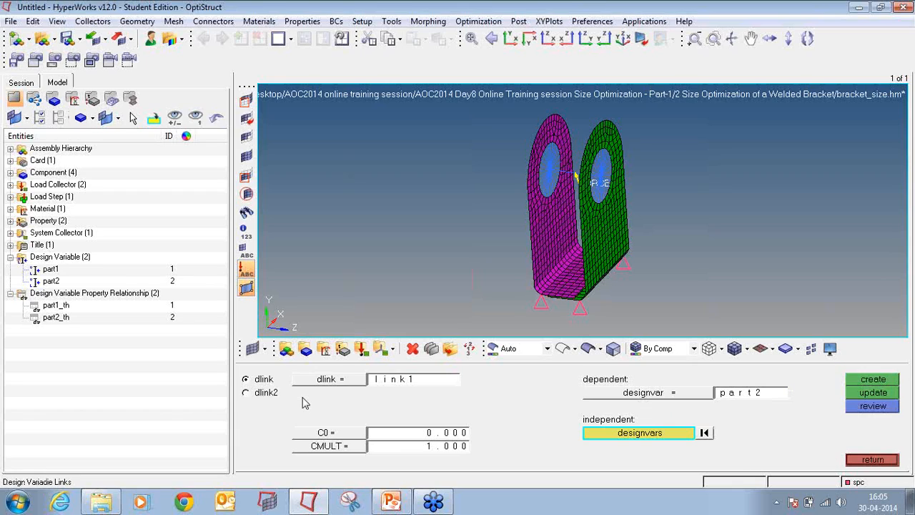
pyautogui.click(612, 434)
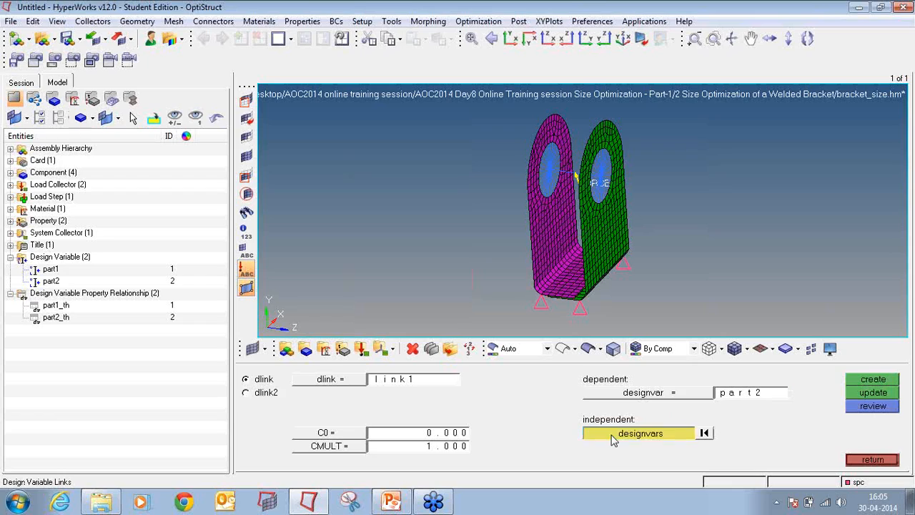
pyautogui.click(245, 380)
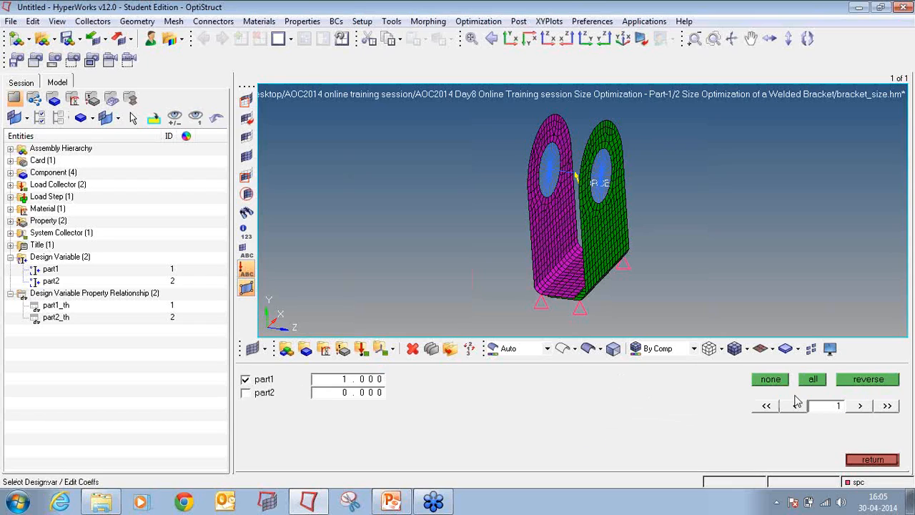
pyautogui.click(866, 461)
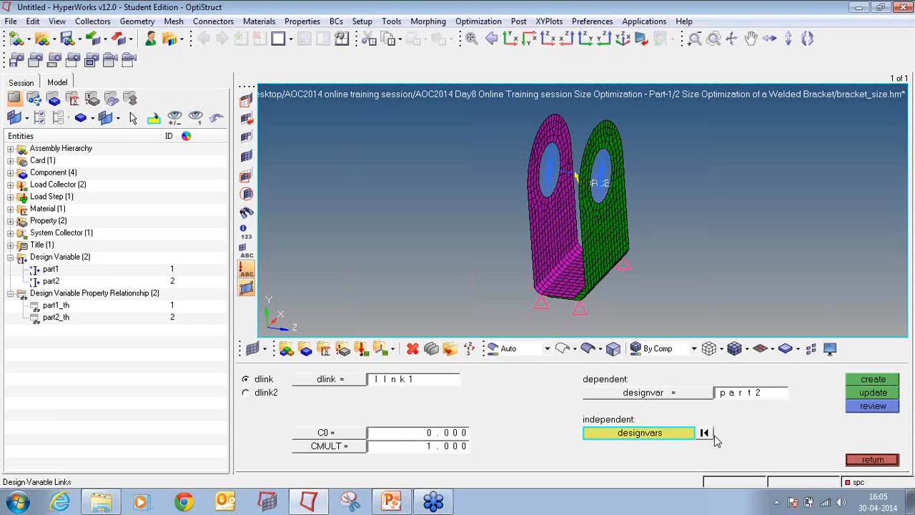
pyautogui.click(861, 387)
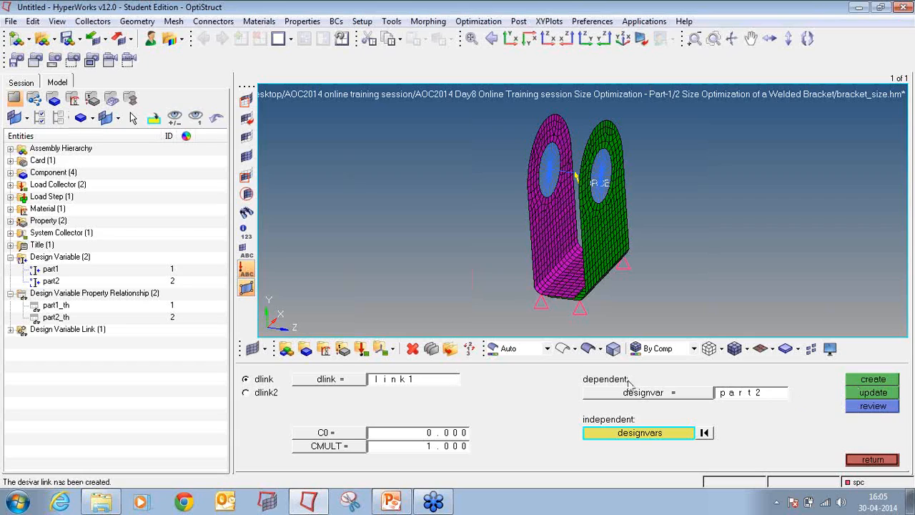
pyautogui.click(10, 330)
pyautogui.click(861, 460)
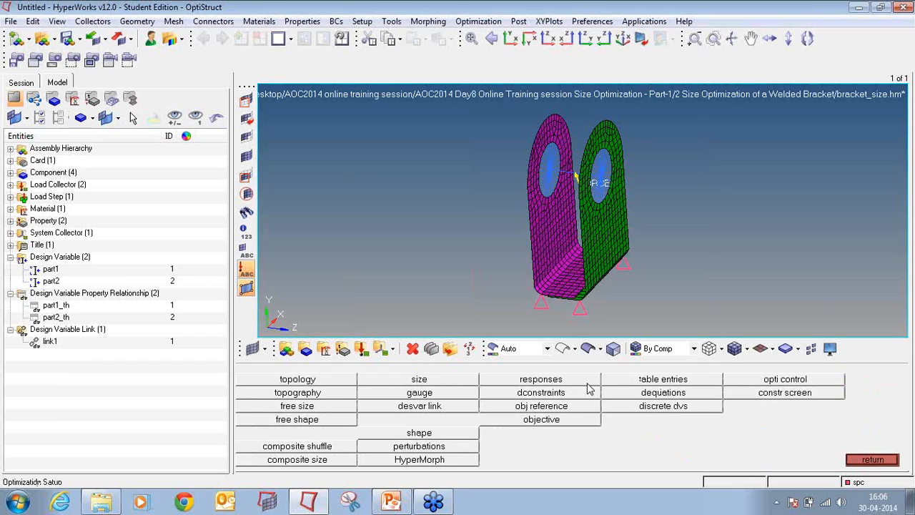
# - Create a total volume response named volume and list it under the optimization responses in the entity tree
pyautogui.click(588, 384)
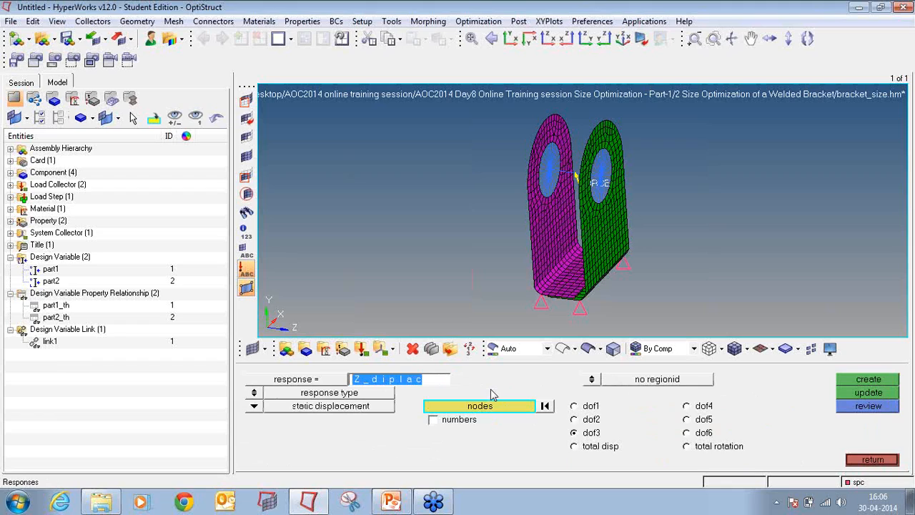
pyautogui.write('volume')
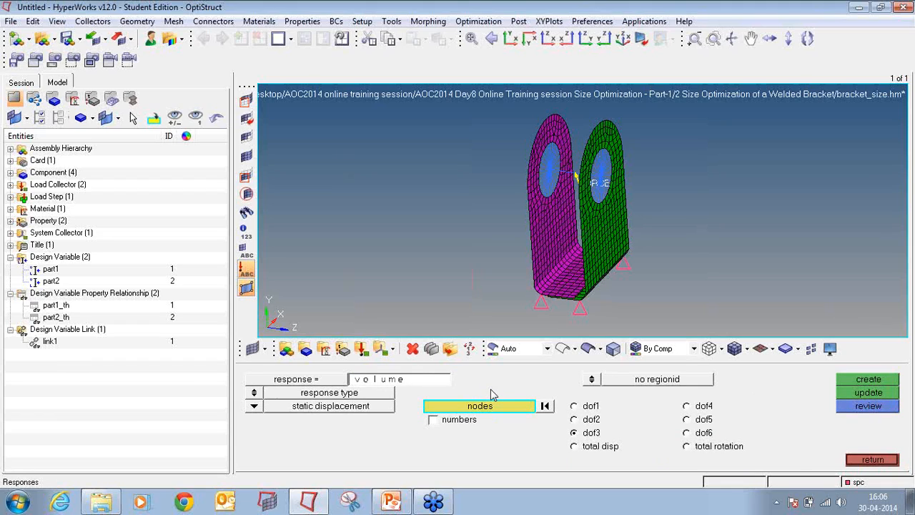
pyautogui.click(254, 405)
pyautogui.click(340, 424)
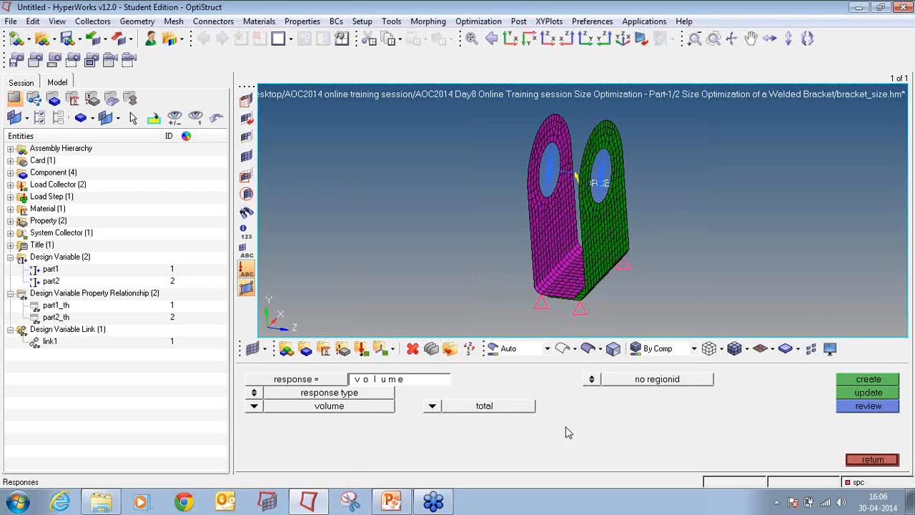
pyautogui.click(852, 383)
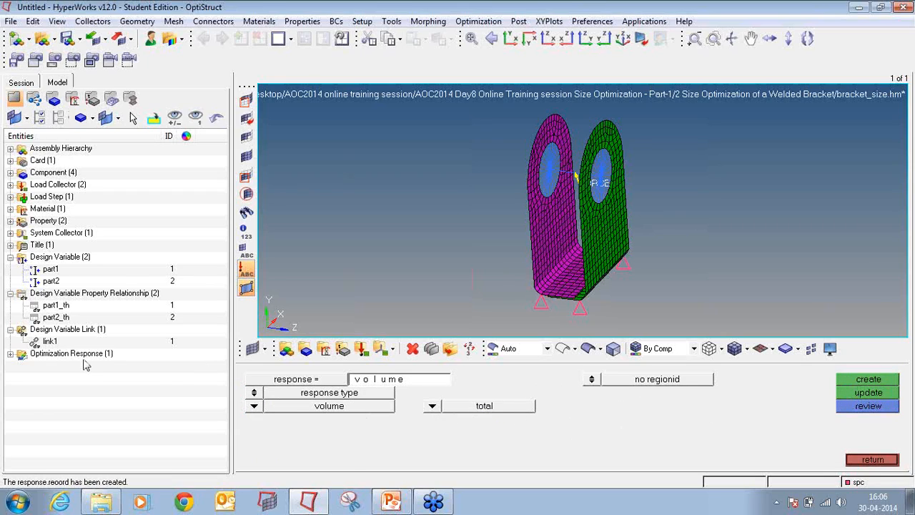
pyautogui.click(11, 354)
# - Define a static stress response named stress and assign the part1 property to it
pyautogui.click(399, 385)
pyautogui.write('s')
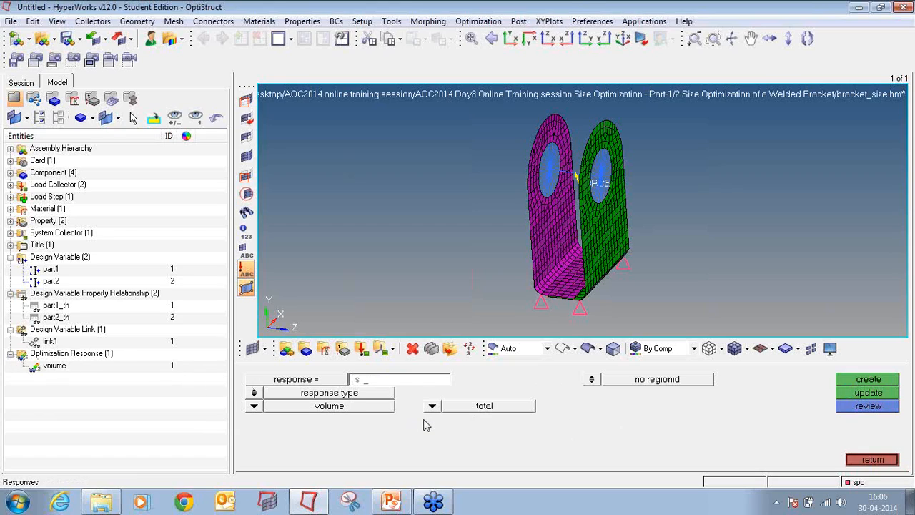
pyautogui.write('tress')
pyautogui.click(256, 406)
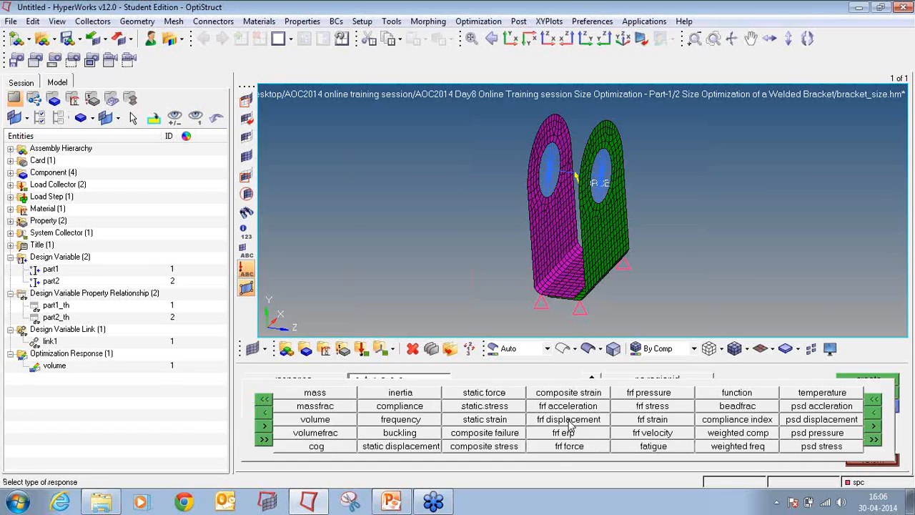
pyautogui.click(512, 409)
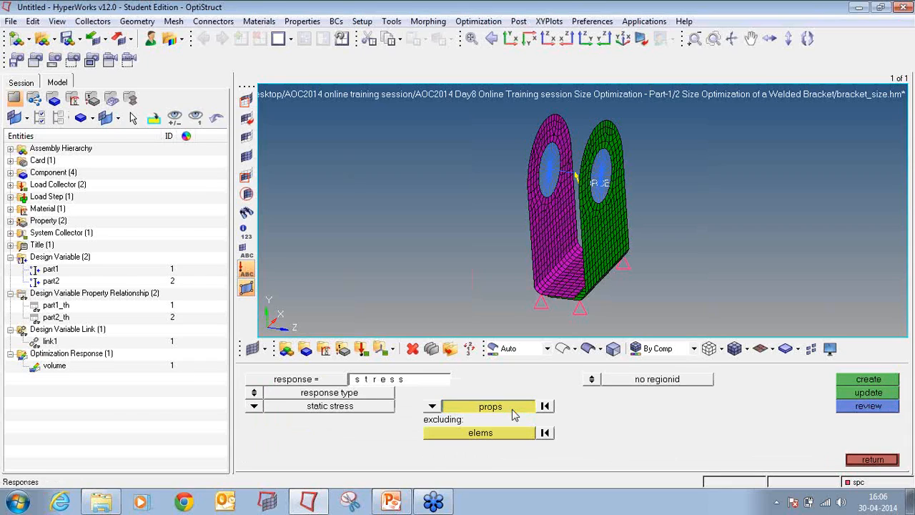
pyautogui.click(513, 409)
pyautogui.click(245, 379)
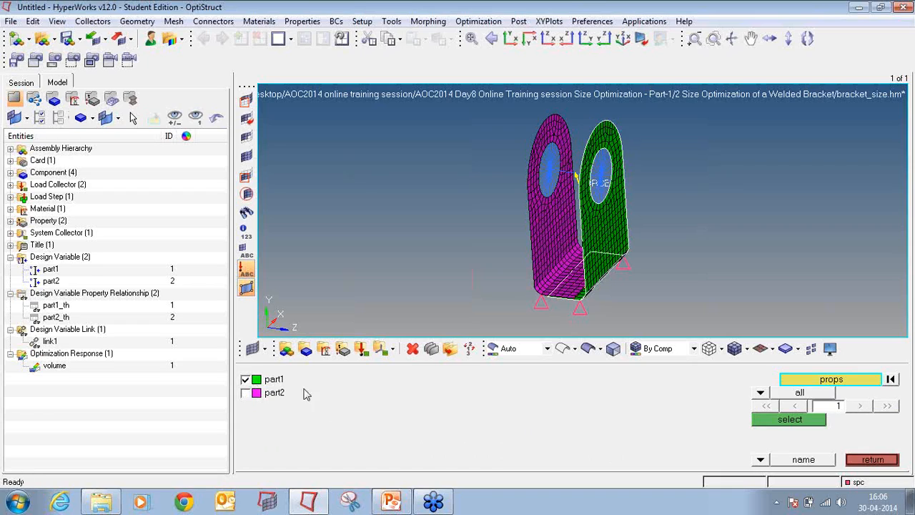
pyautogui.click(756, 425)
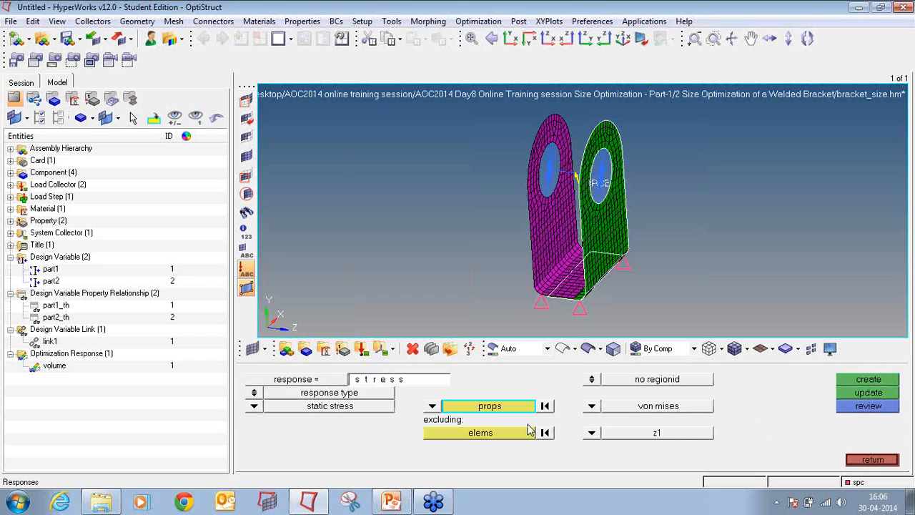
# - Set the part1 stress response to von mises on both surfaces and create it
pyautogui.click(593, 405)
pyautogui.click(583, 390)
pyautogui.click(591, 432)
pyautogui.click(585, 446)
pyautogui.click(867, 379)
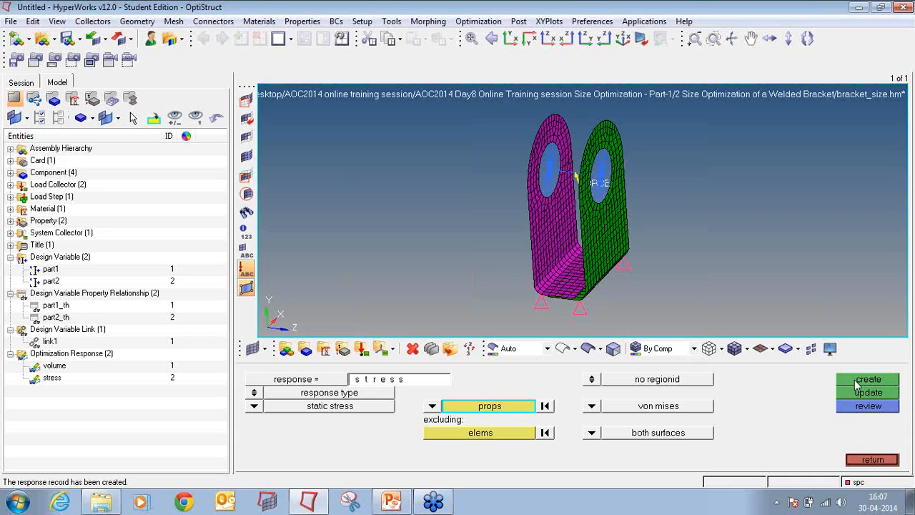
# - Create a second static stress response named stress2 for the part2 property, using von mises on both surfaces
pyautogui.click(411, 383)
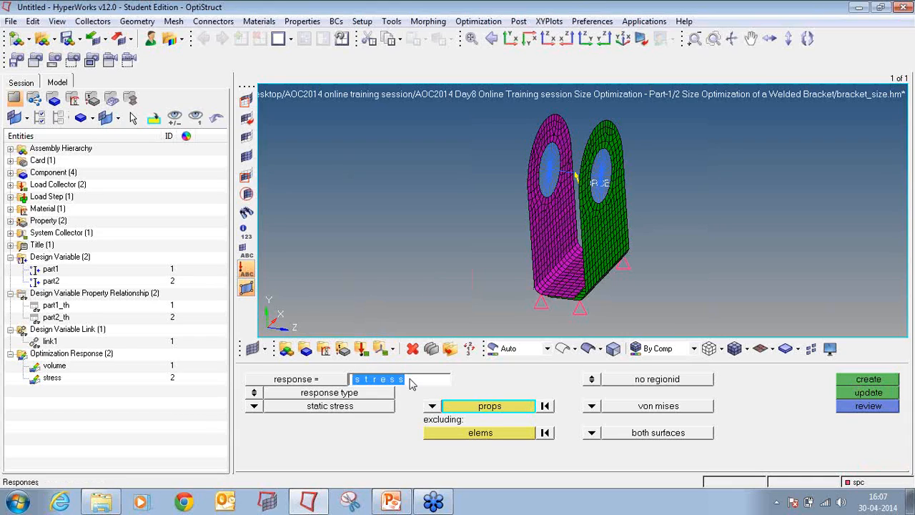
pyautogui.click(411, 384)
pyautogui.write('2')
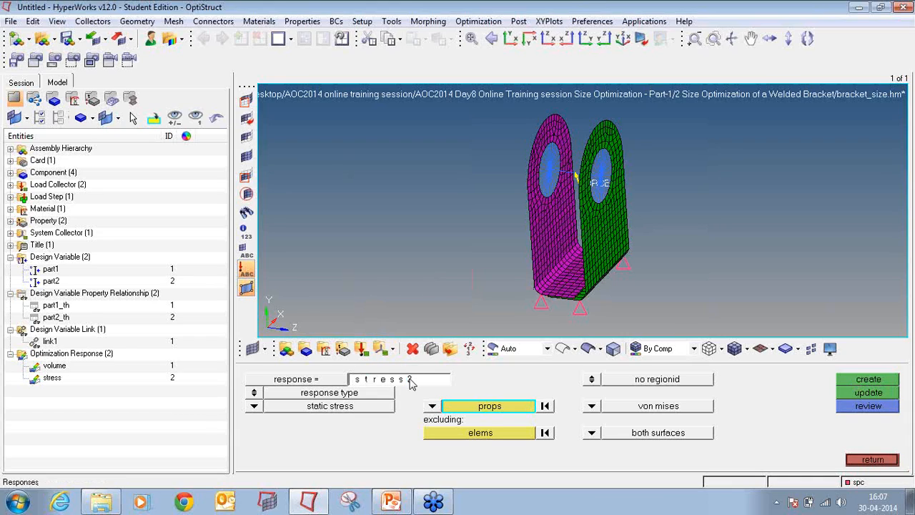
pyautogui.click(471, 406)
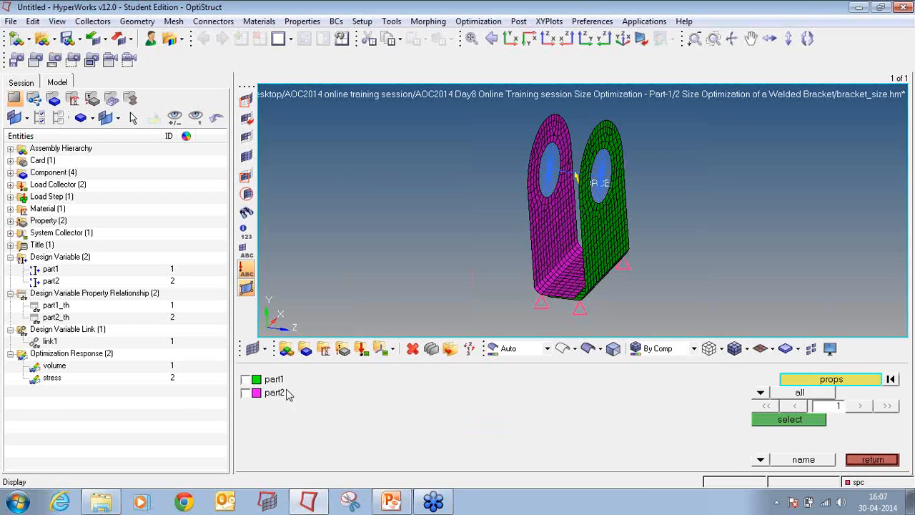
pyautogui.click(274, 392)
pyautogui.click(758, 422)
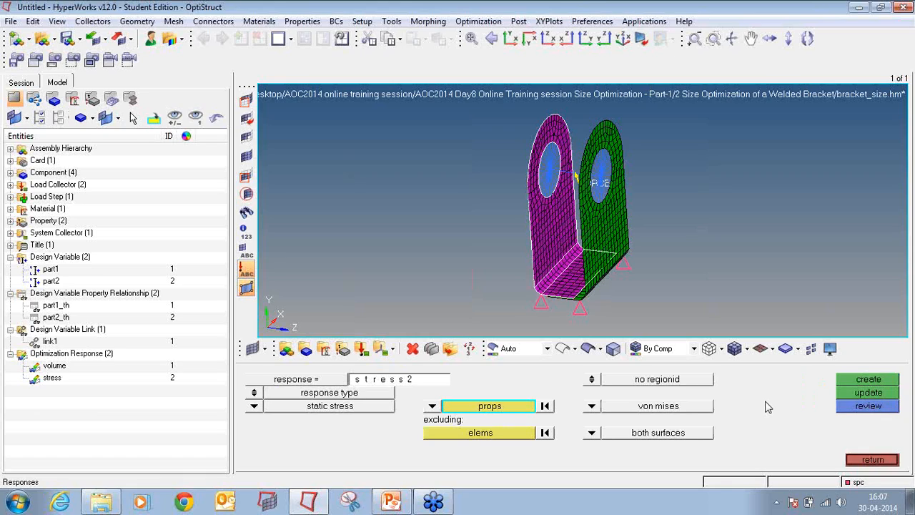
pyautogui.click(879, 380)
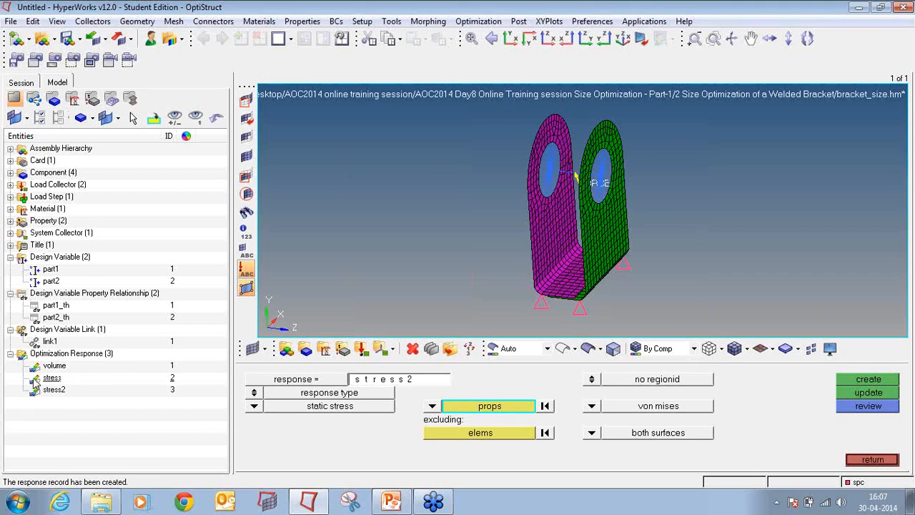
# - Rename the response stress to stress1 in the entity tree and finish defining responses
pyautogui.rightClick(52, 377)
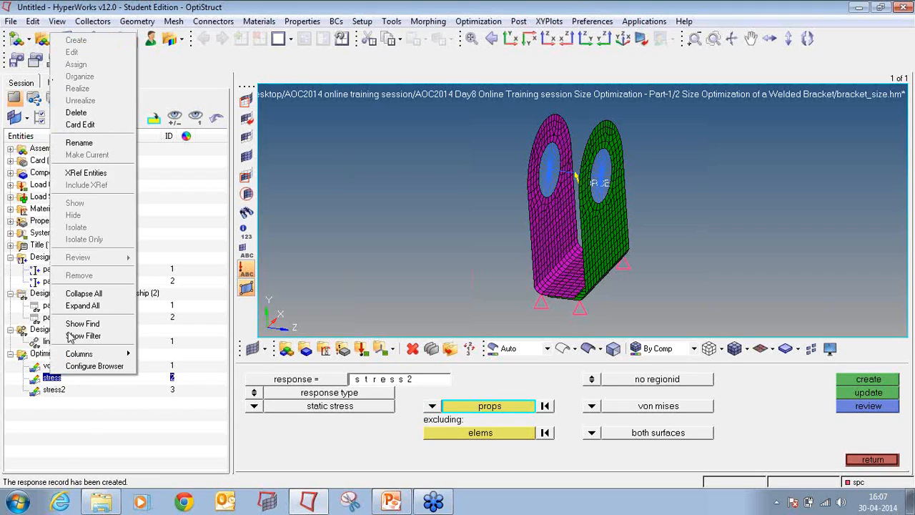
pyautogui.click(120, 142)
pyautogui.write('1')
pyautogui.press('Return')
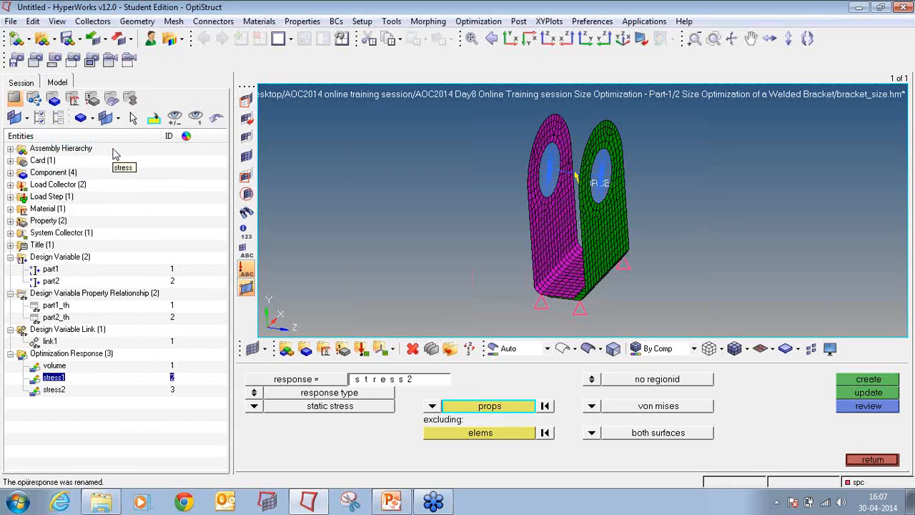
pyautogui.click(153, 429)
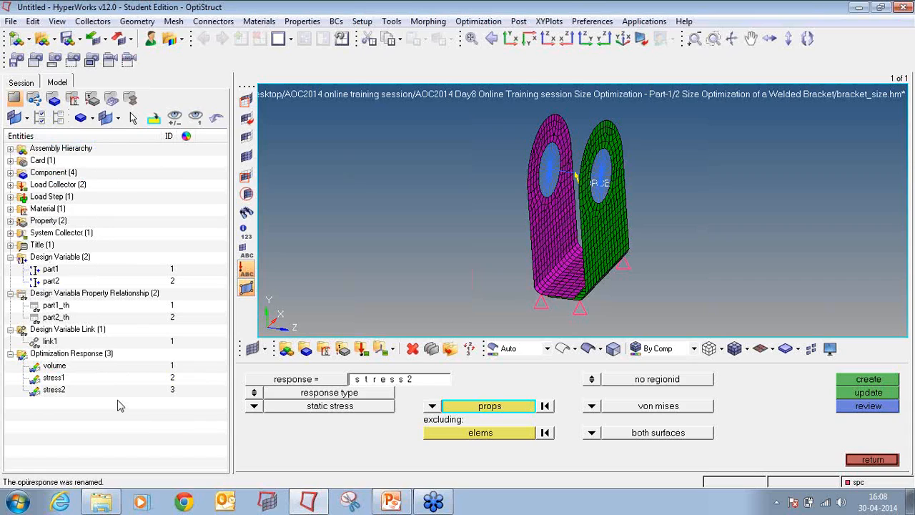
pyautogui.click(865, 461)
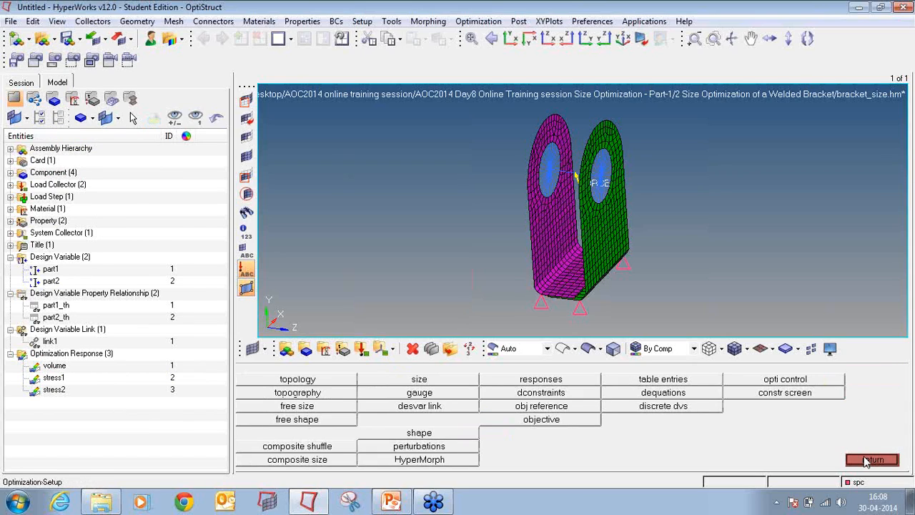
# - Create an objective that minimizes the volume response and expand the Objective group in the entity tree
pyautogui.click(571, 420)
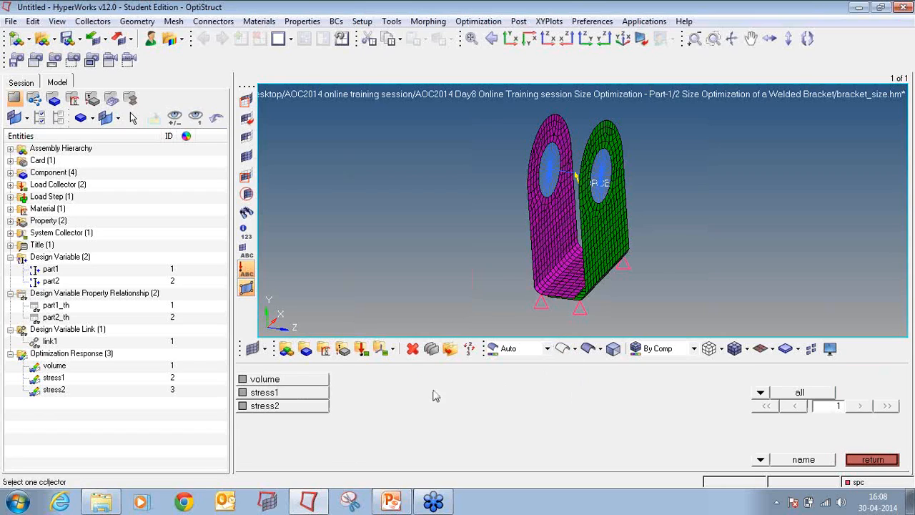
pyautogui.click(580, 379)
pyautogui.click(303, 378)
pyautogui.click(859, 380)
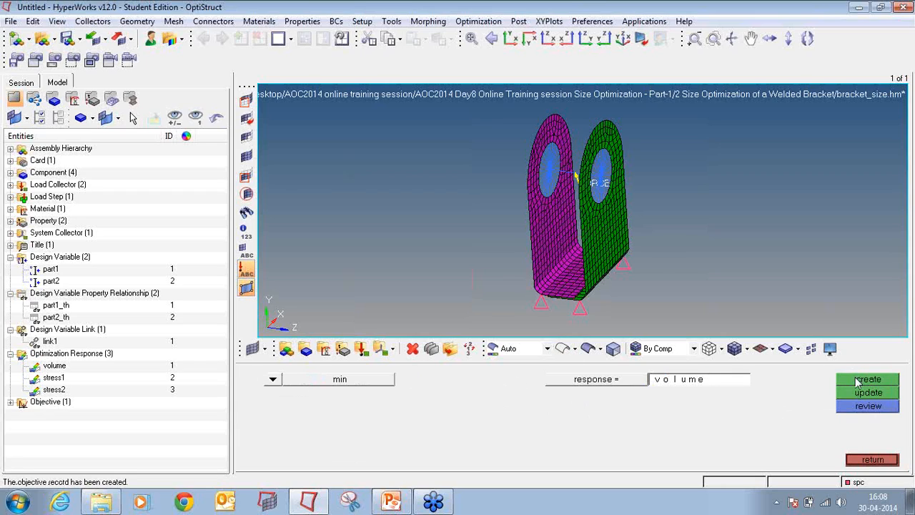
pyautogui.click(11, 402)
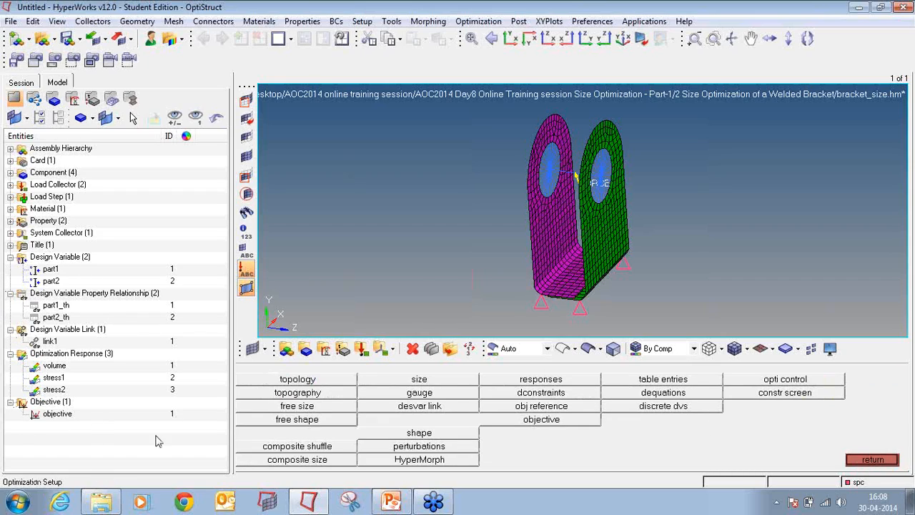
# - Begin the Stress1 design constraint, assigning the stress1 response and the STEP load step to it
pyautogui.click(570, 396)
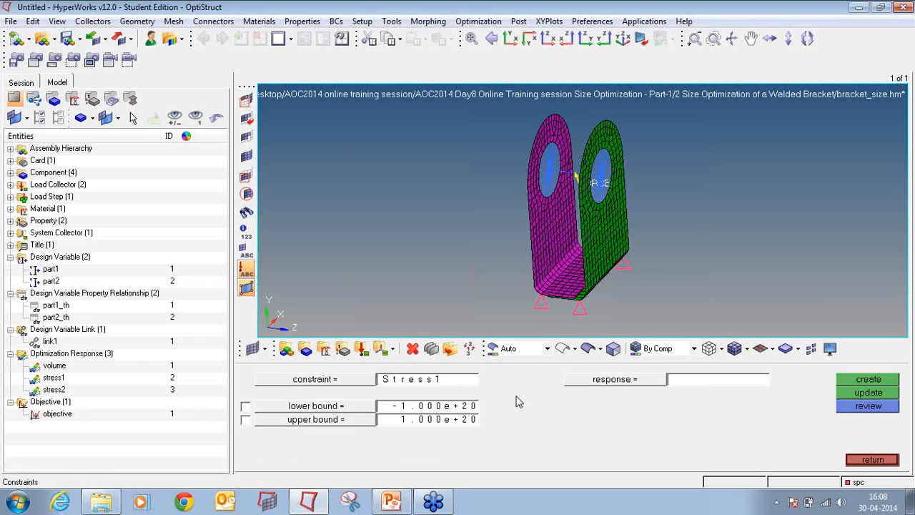
pyautogui.click(626, 380)
pyautogui.click(325, 393)
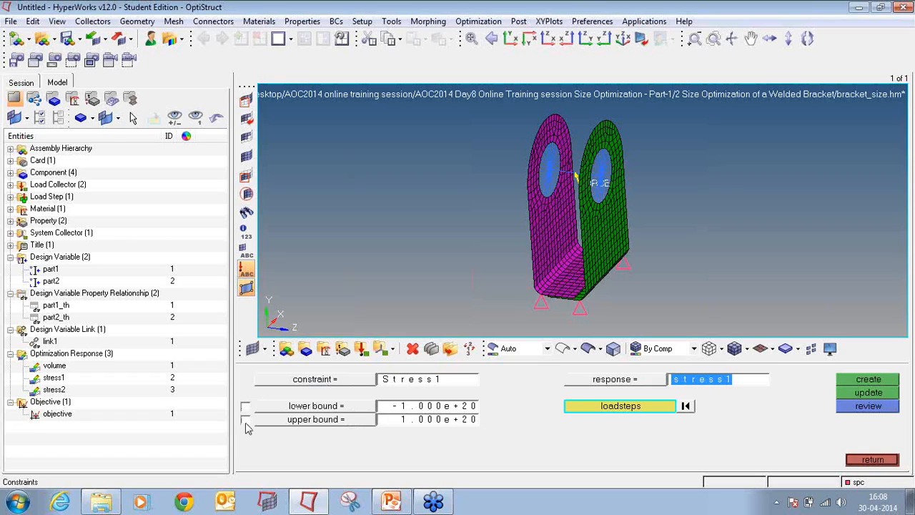
pyautogui.click(592, 406)
pyautogui.click(254, 381)
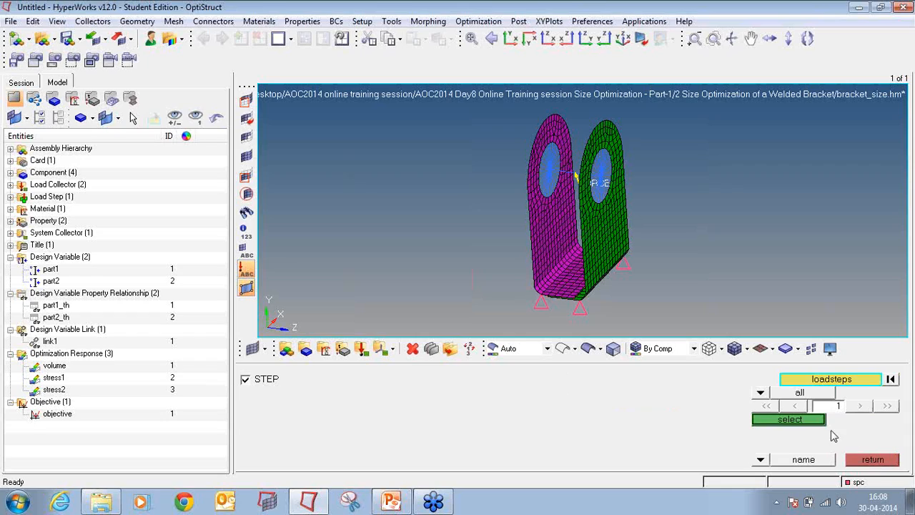
pyautogui.click(790, 420)
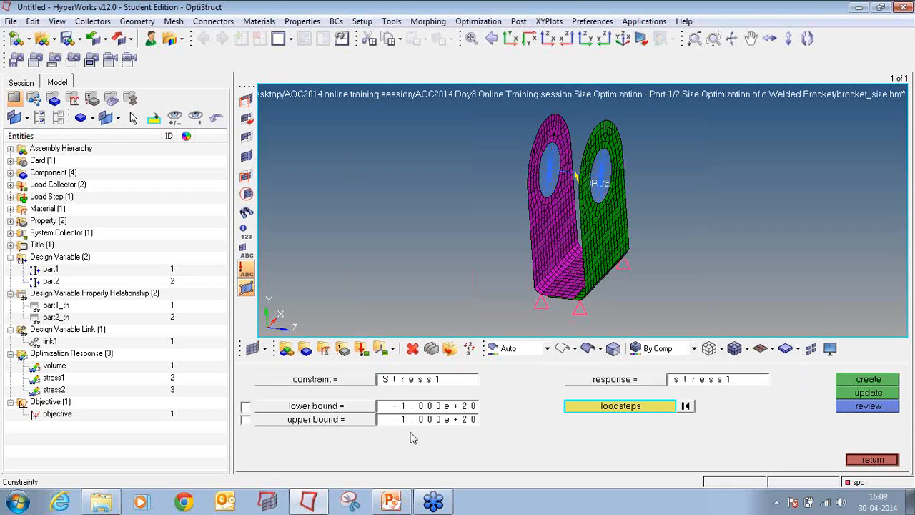
# - Enable an upper bound of 100 for the Stress1 constraint, create it and expand the Optimization Constraint group in the tree
pyautogui.click(247, 421)
pyautogui.click(391, 421)
pyautogui.write('100')
pyautogui.press('Return')
pyautogui.click(868, 380)
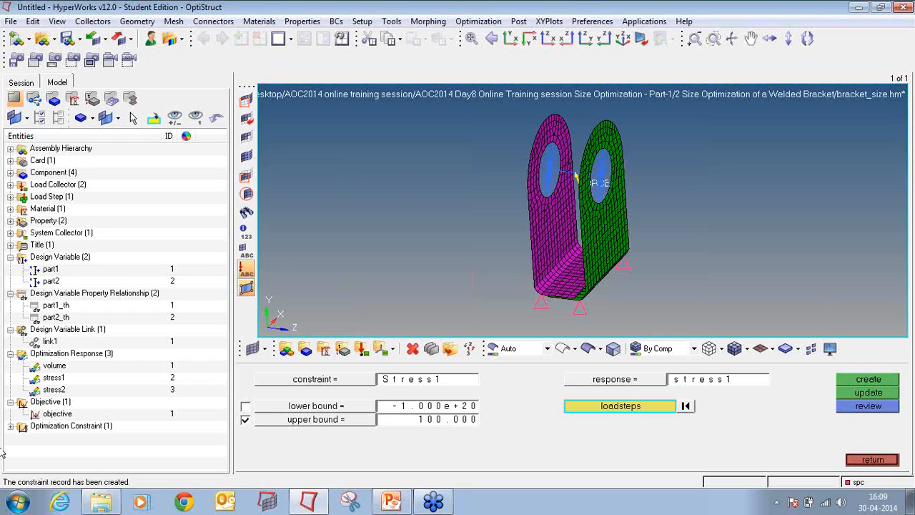
pyautogui.click(10, 426)
# - Create a second constraint named Stress2 on the stress2 response for load step STEP, with an upper bound of 100
pyautogui.click(469, 381)
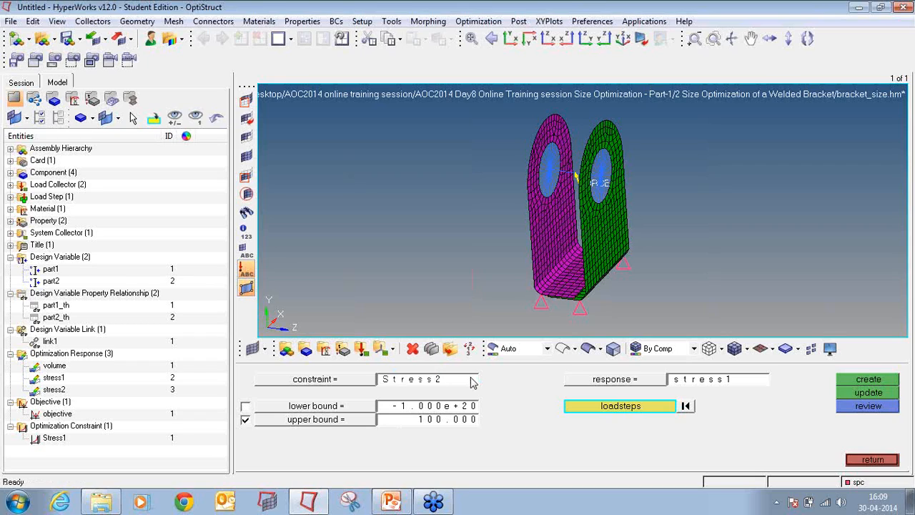
pyautogui.click(620, 379)
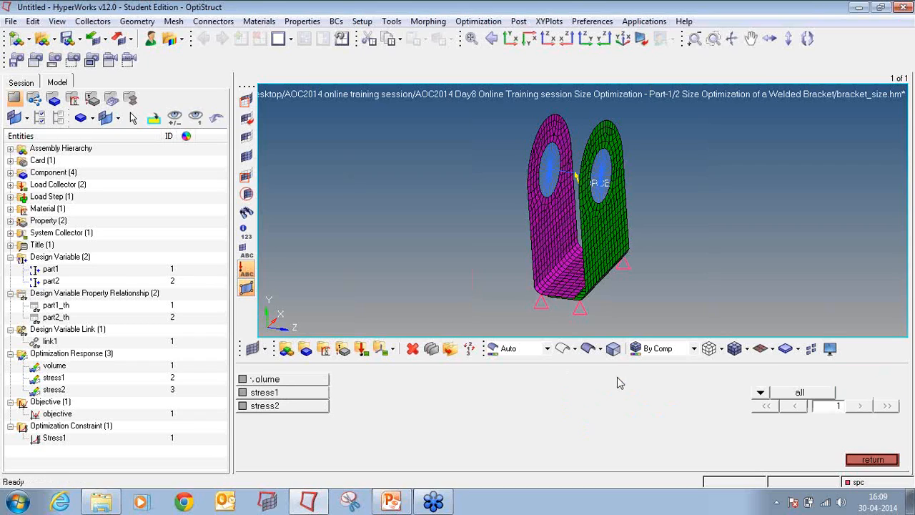
pyautogui.click(302, 407)
pyautogui.click(612, 416)
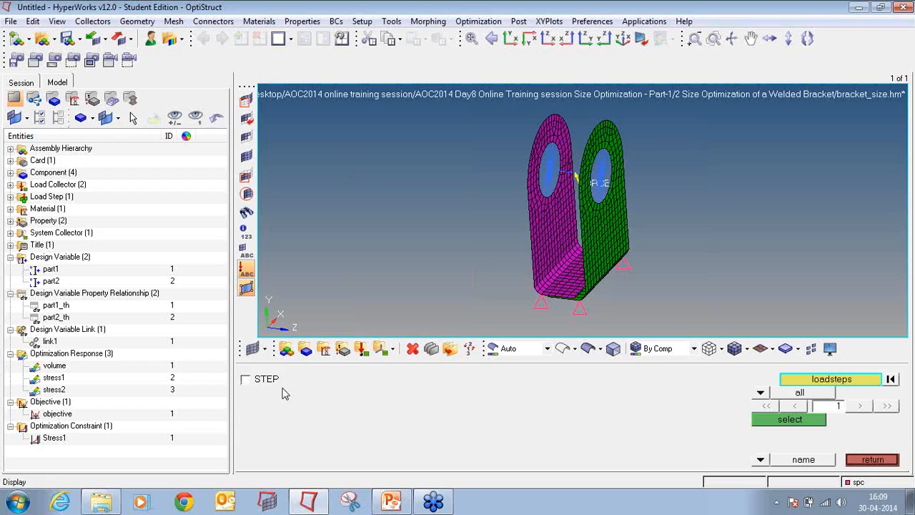
pyautogui.click(270, 381)
pyautogui.click(813, 420)
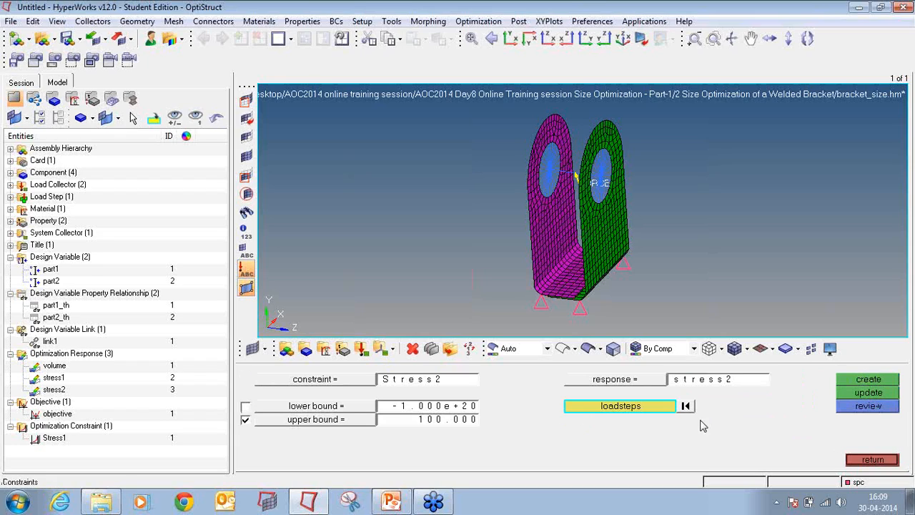
pyautogui.click(470, 421)
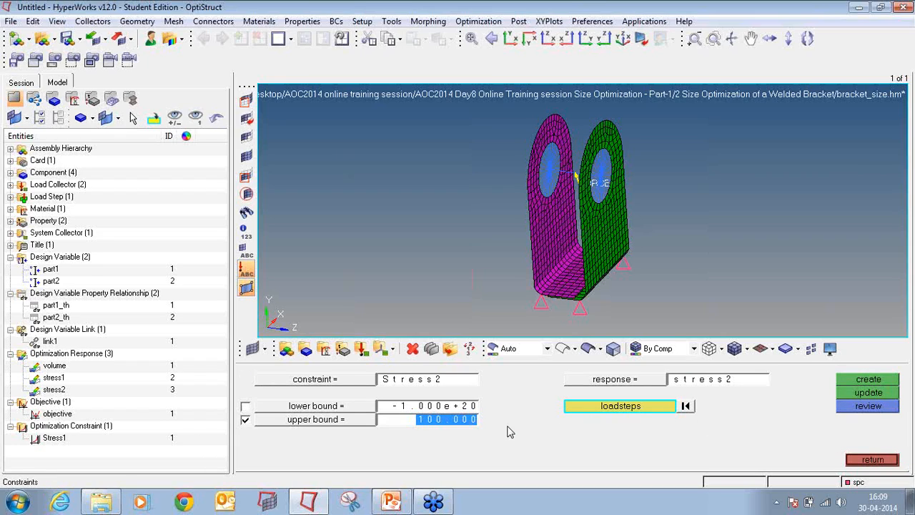
pyautogui.click(867, 383)
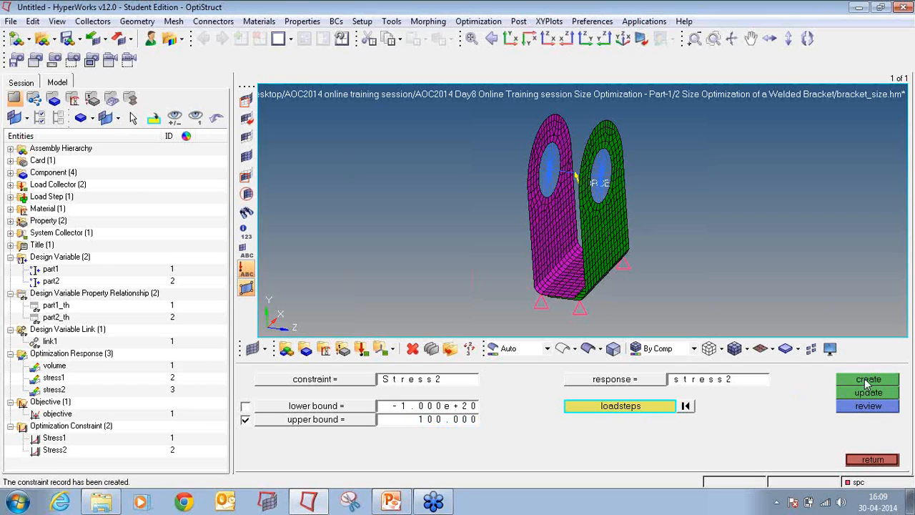
# - Switch to PowerPoint, check the stress constraint in the welded bracket problem statement, and return to HyperMesh
pyautogui.click(386, 504)
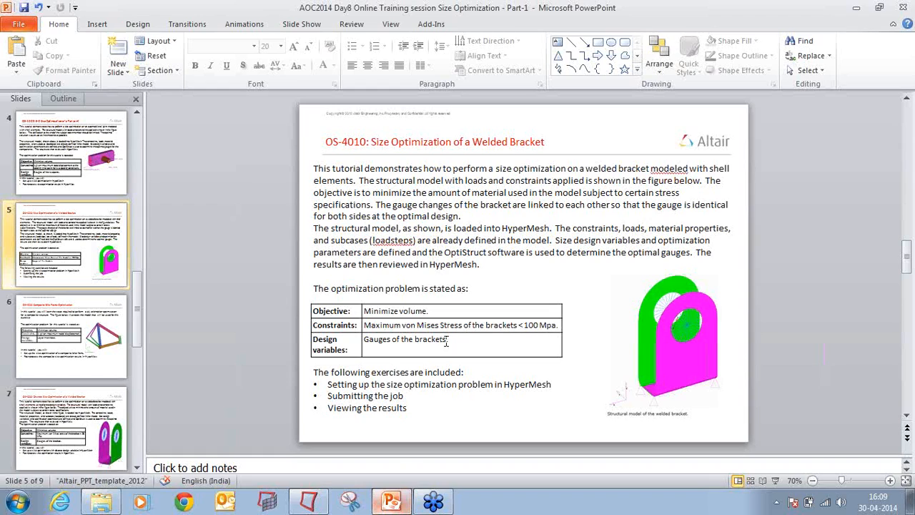
pyautogui.moveTo(386, 324); pyautogui.dragTo(555, 326)
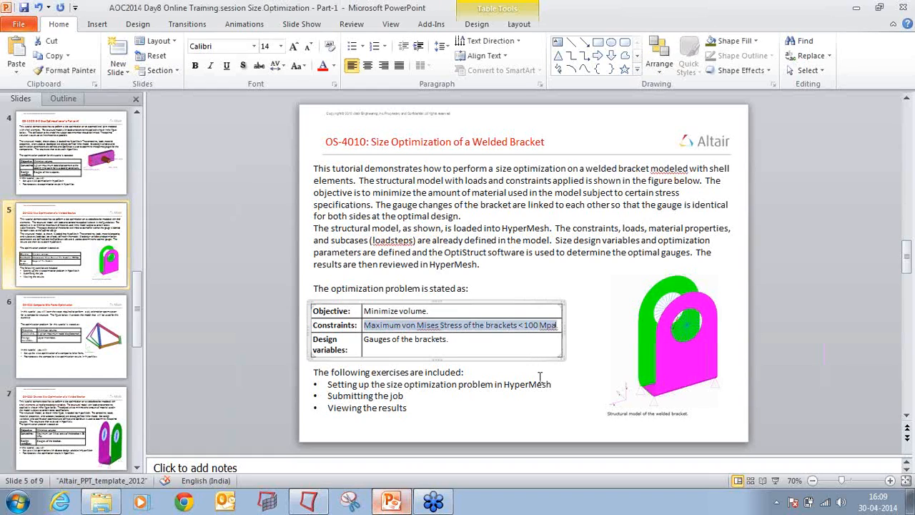
pyautogui.click(314, 502)
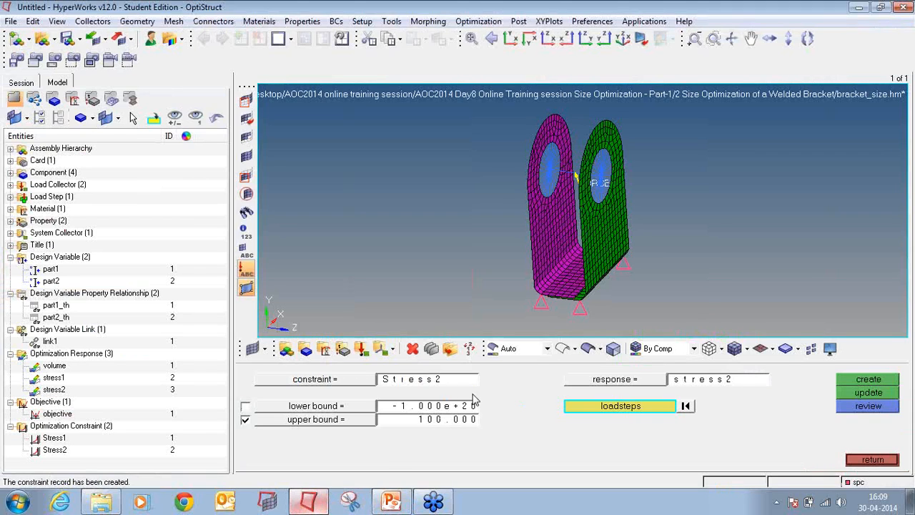
# - Leave the optimization setup and start saving the model as a new file in the Desktop's new folder 2
pyautogui.click(872, 460)
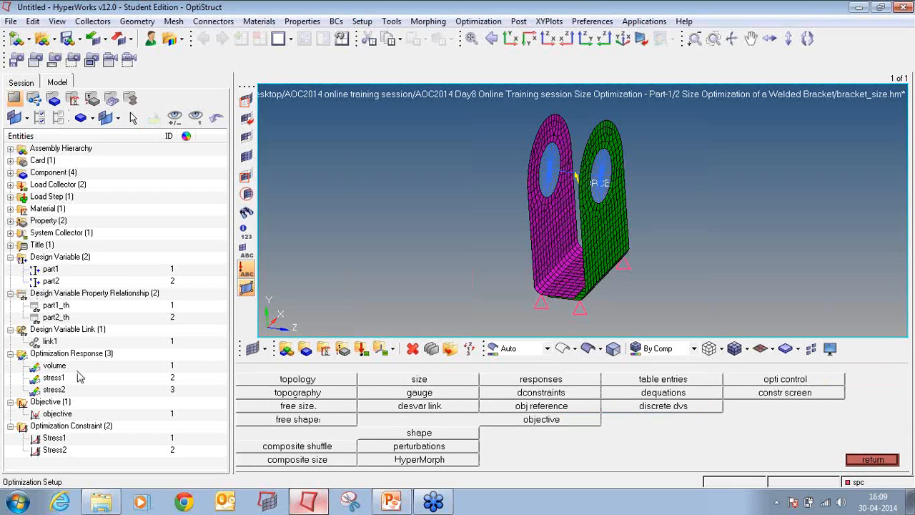
pyautogui.click(895, 458)
pyautogui.click(10, 21)
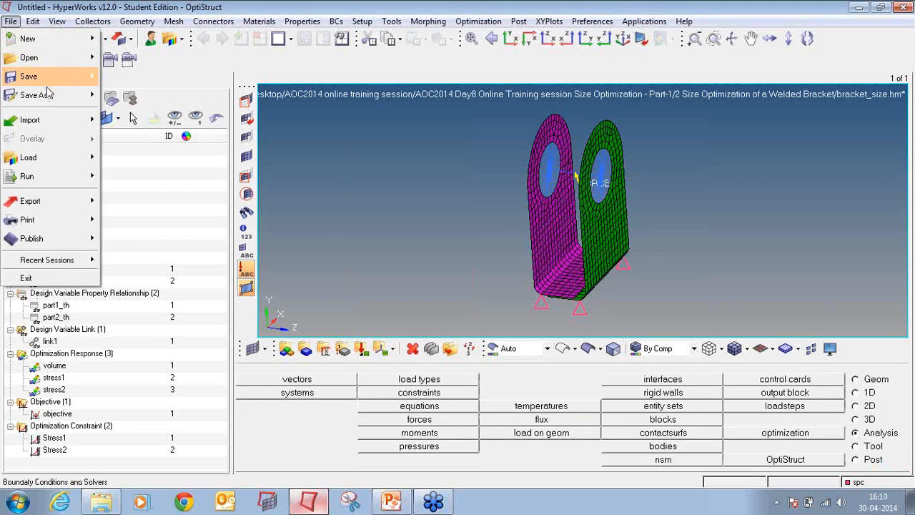
pyautogui.moveTo(47, 94)
pyautogui.click(125, 131)
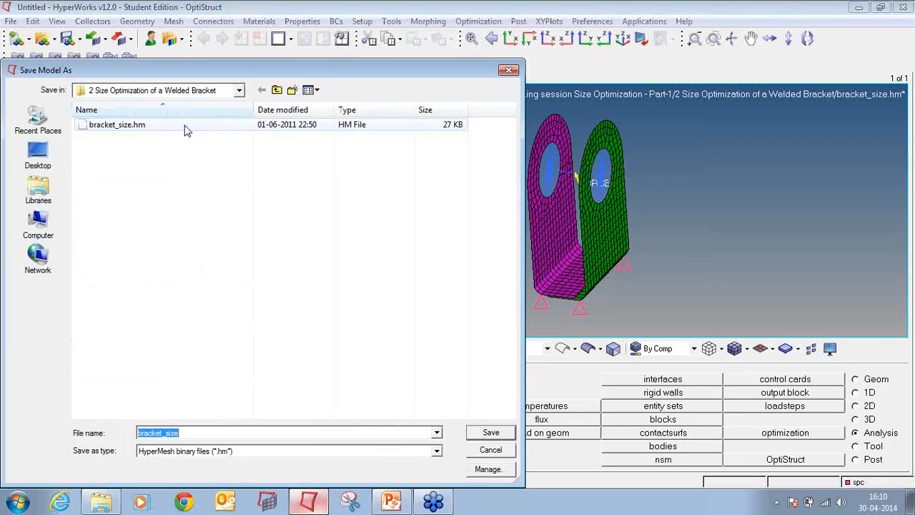
pyautogui.click(38, 154)
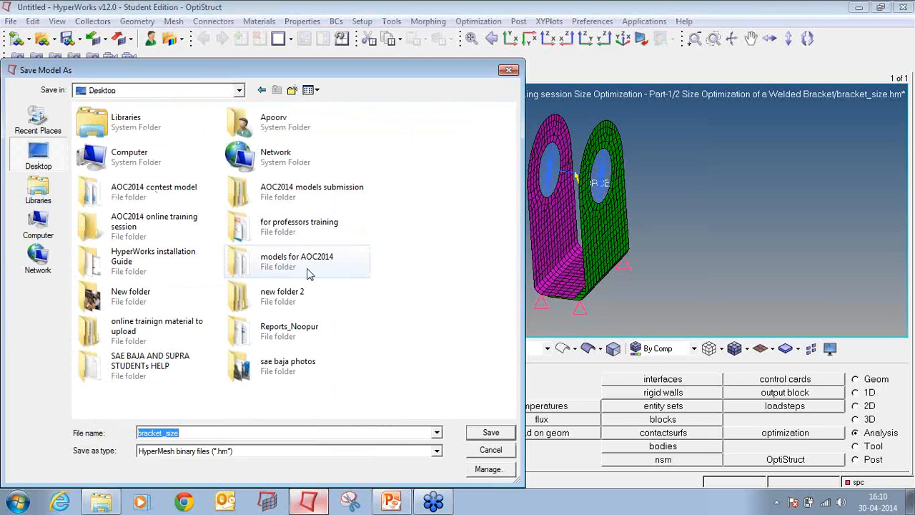
pyautogui.doubleClick(336, 293)
# - Create a subfolder named tutorial 7 and save the model in it as bracket_size
pyautogui.click(292, 90)
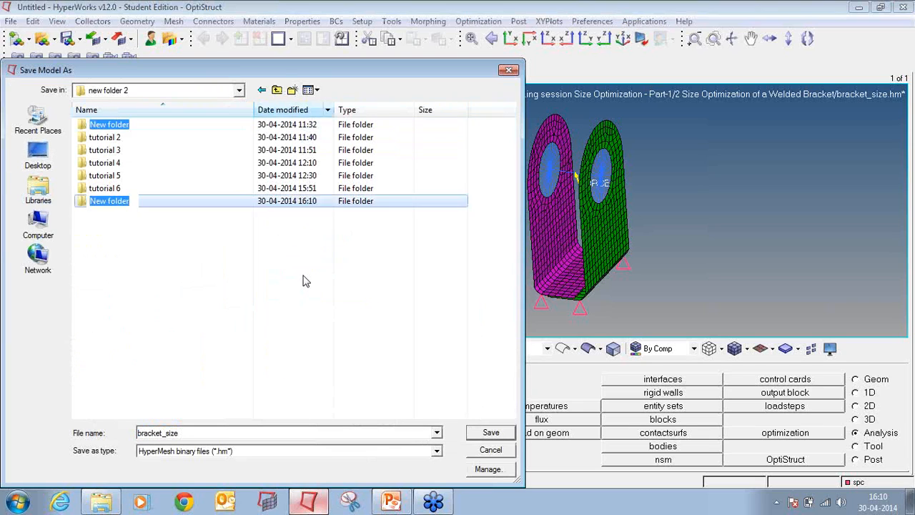
pyautogui.write('tutoria')
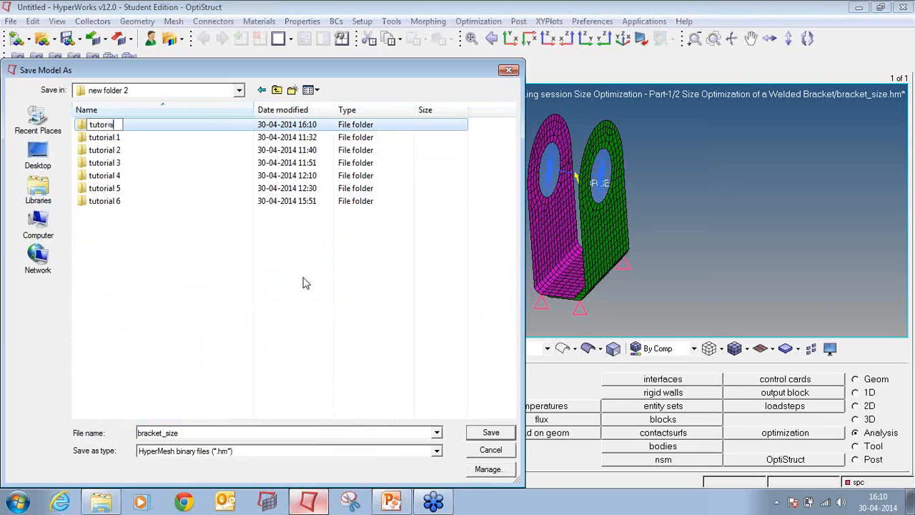
pyautogui.write('l 7')
pyautogui.press('Return')
pyautogui.press('Return')
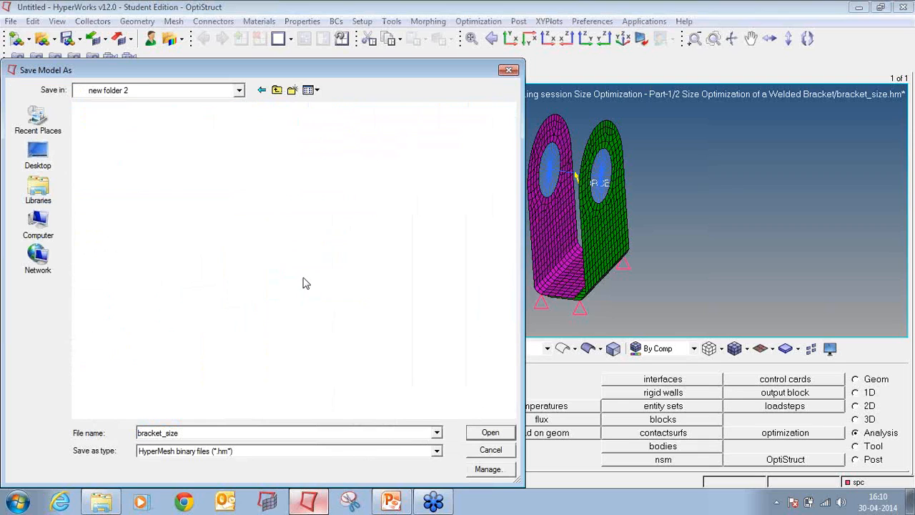
pyautogui.click(493, 432)
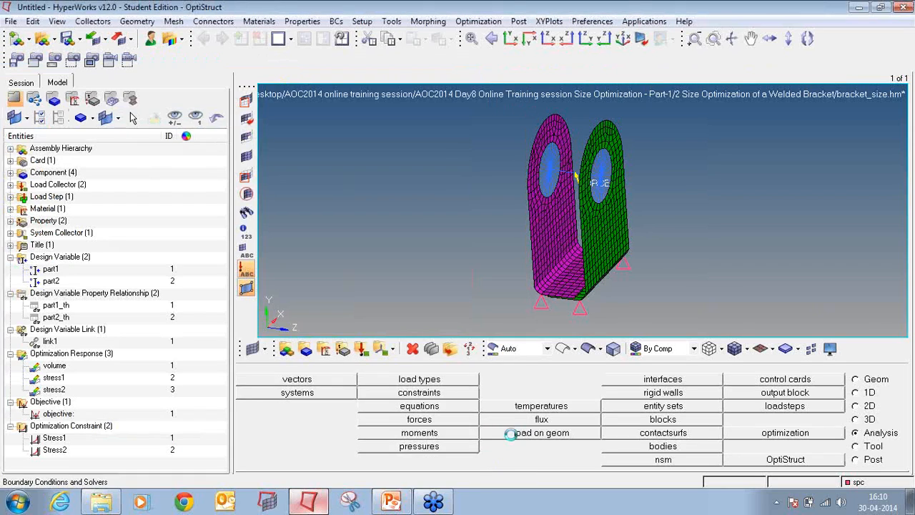
# - Run the optimization of bracket_size.fem in OptiStruct, open its results in HyperView and close the solver and message log windows
pyautogui.click(815, 463)
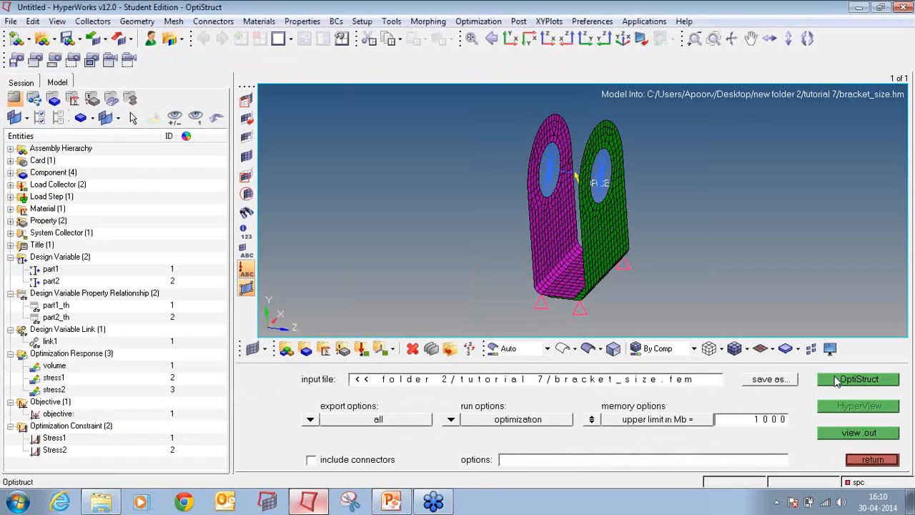
pyautogui.click(837, 381)
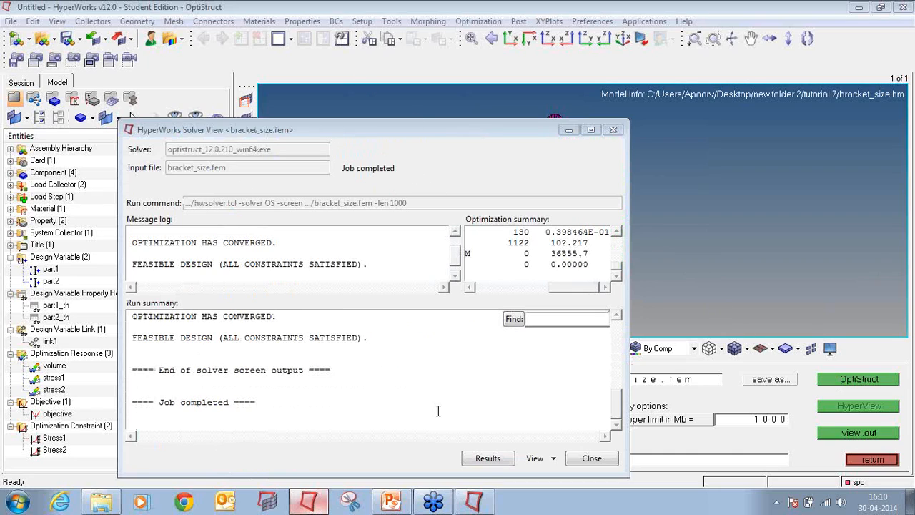
pyautogui.click(486, 458)
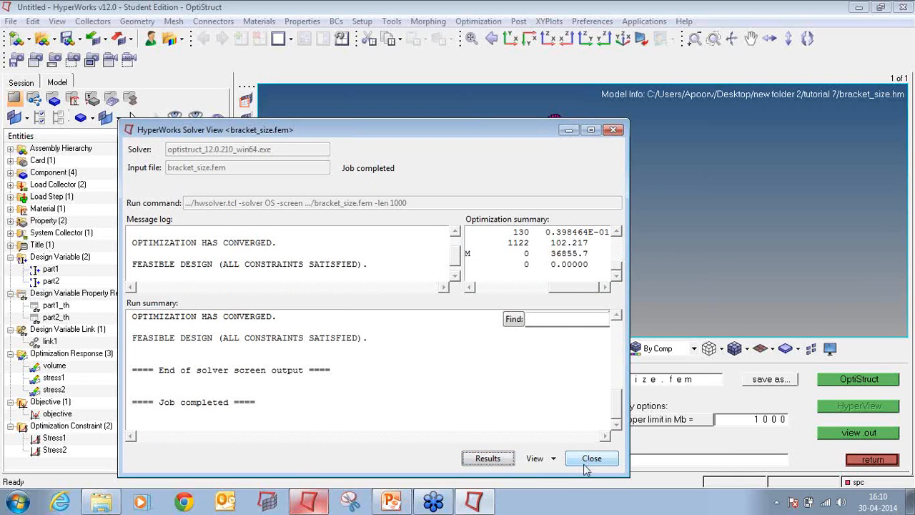
pyautogui.click(590, 459)
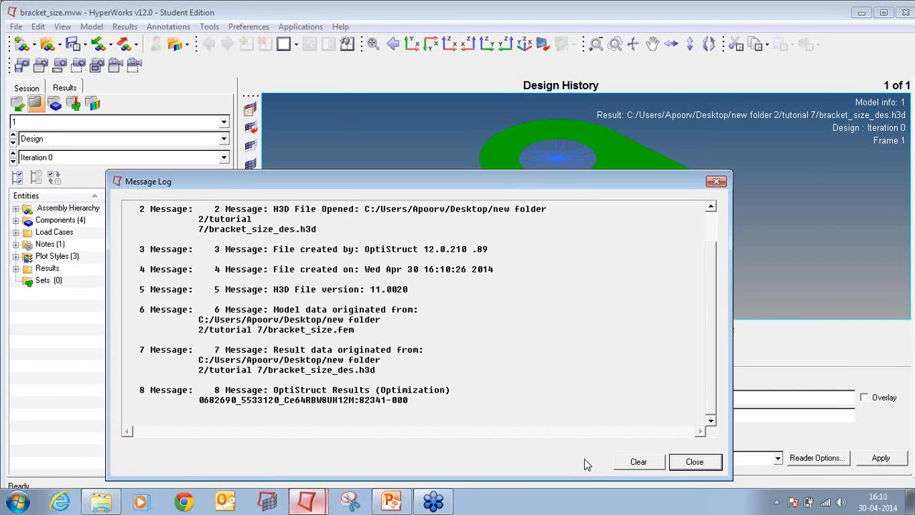
pyautogui.click(717, 182)
# - Contour the Element Thicknesses of Iteration 3 with simple averaging and orient the bracket upright
pyautogui.click(176, 158)
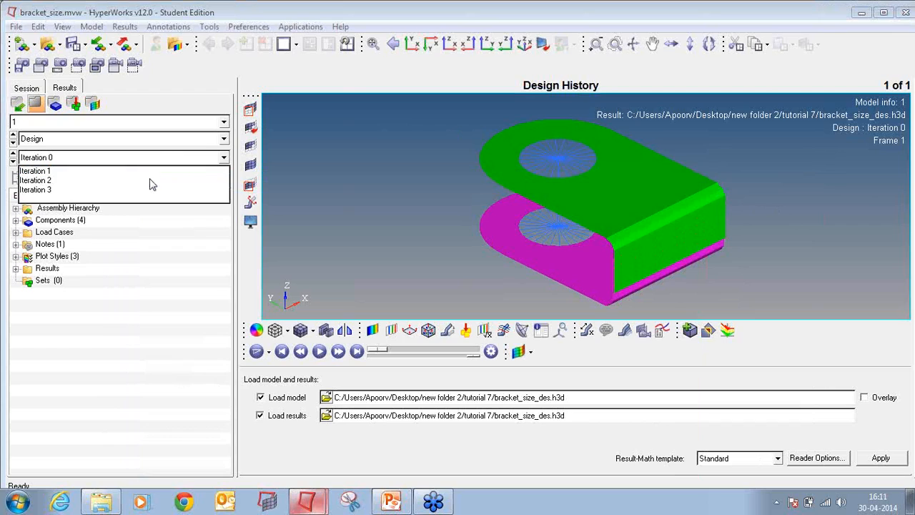
pyautogui.click(93, 190)
pyautogui.click(372, 329)
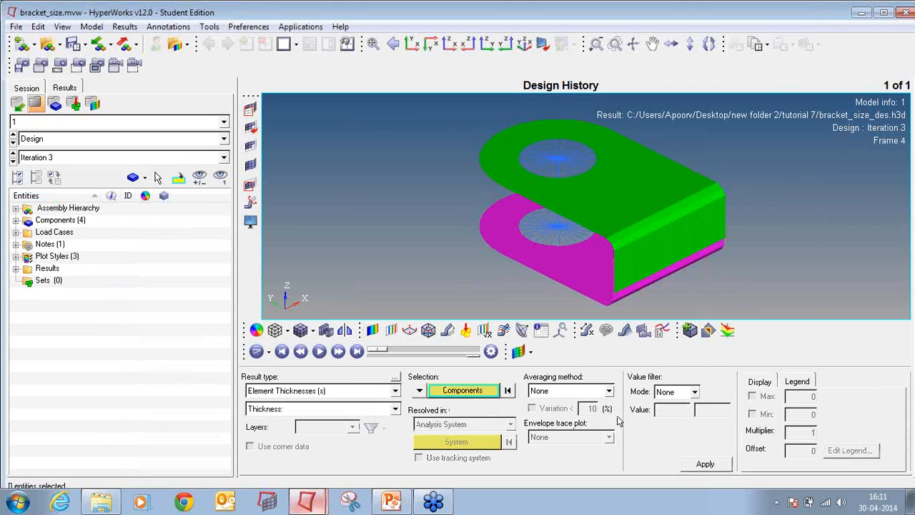
pyautogui.click(609, 390)
pyautogui.click(578, 413)
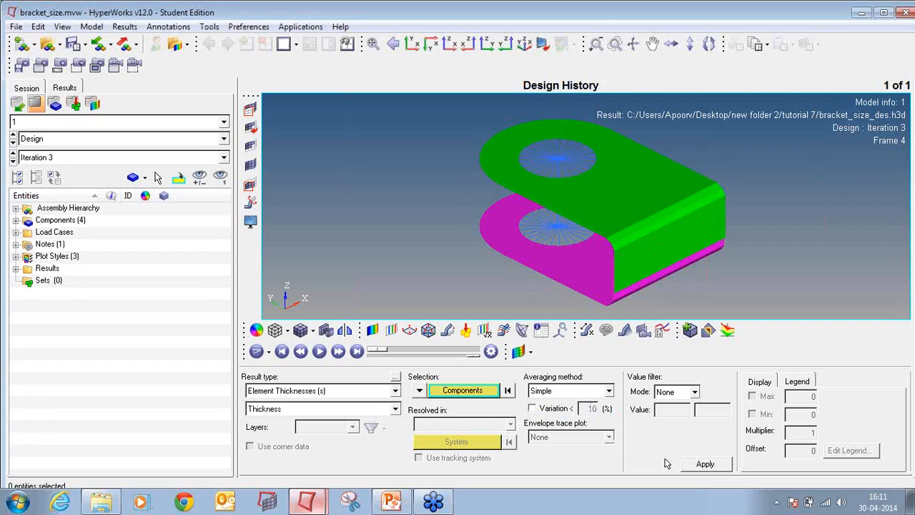
pyautogui.click(704, 464)
pyautogui.keyDown('ctrl'); pyautogui.moveTo(693, 139); pyautogui.dragTo(634, 244); pyautogui.keyUp('ctrl')
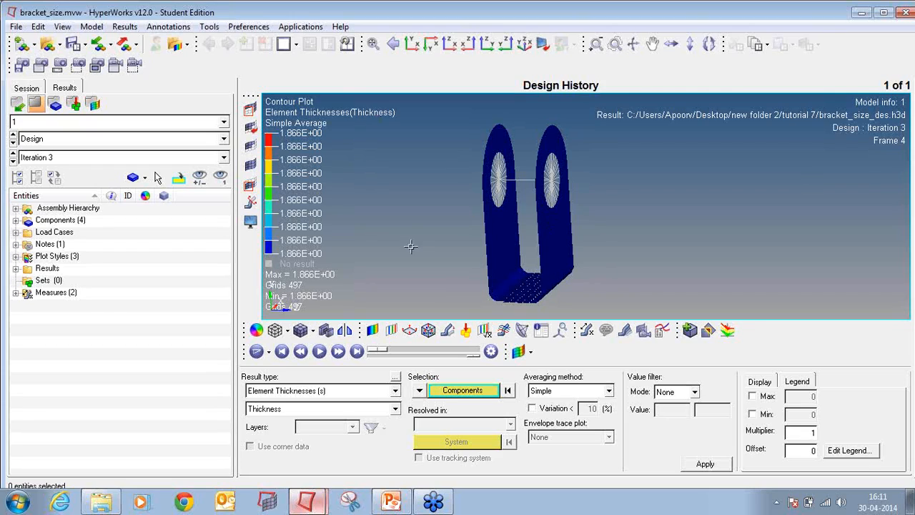
# - Step through the design iterations and contour the bracket's element thicknesses for Iteration 1
pyautogui.click(13, 154)
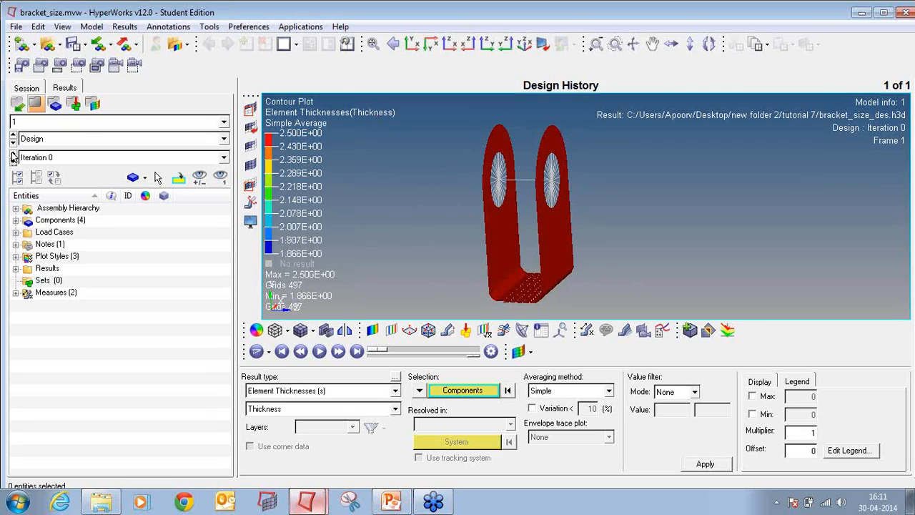
pyautogui.click(13, 161)
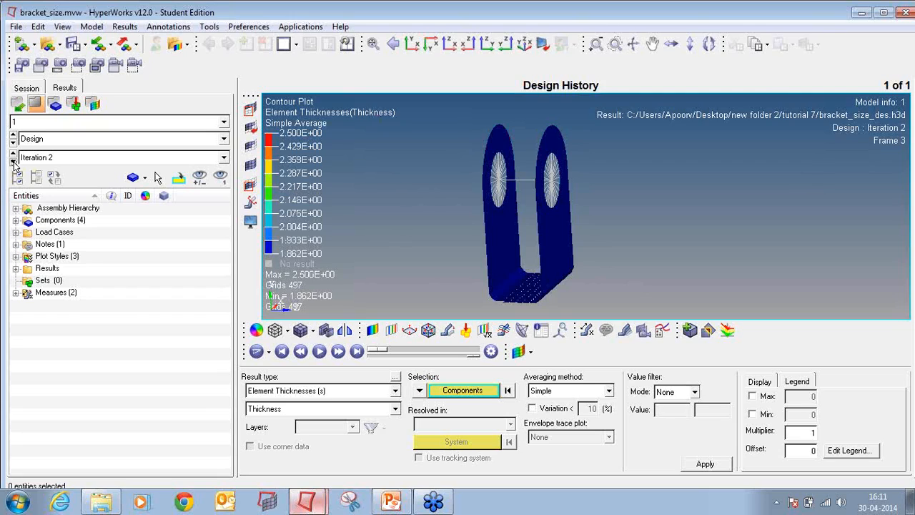
pyautogui.click(13, 162)
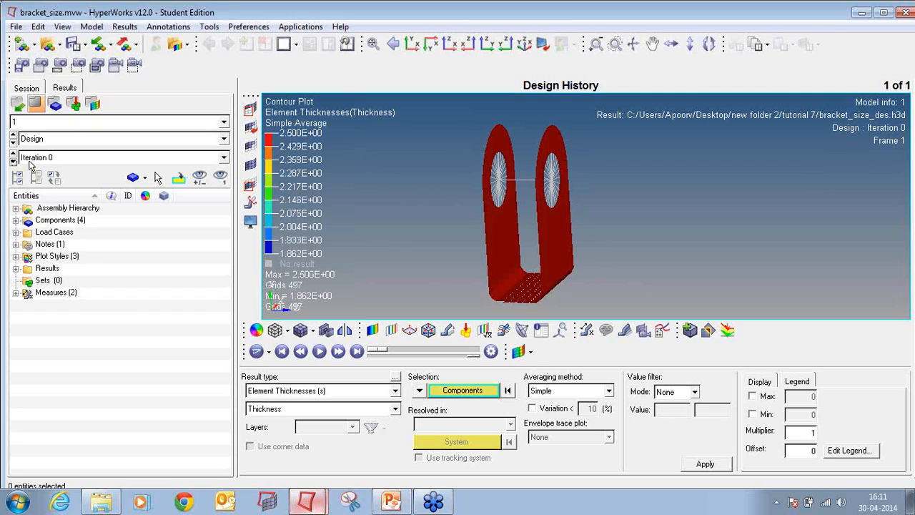
pyautogui.click(12, 161)
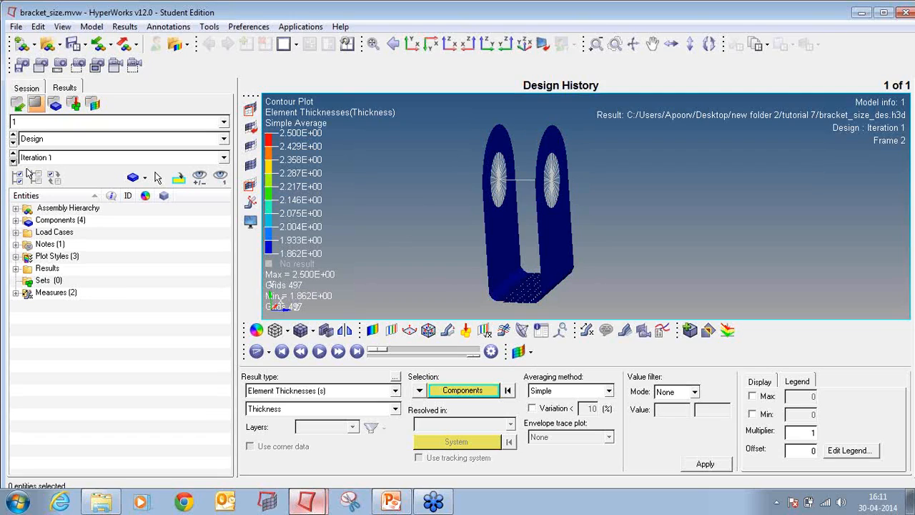
pyautogui.click(718, 464)
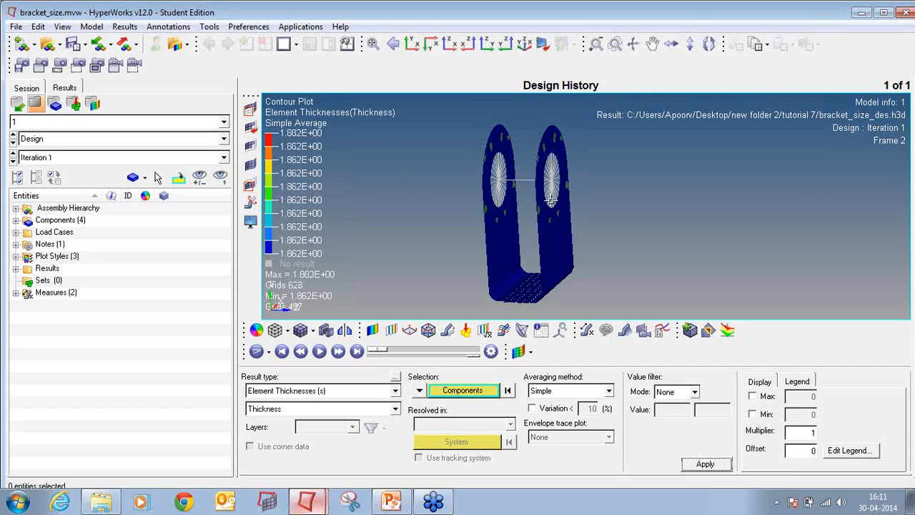
pyautogui.keyDown('ctrl'); pyautogui.moveTo(550, 202); pyautogui.dragTo(487, 226); pyautogui.keyUp('ctrl')
pyautogui.click(706, 465)
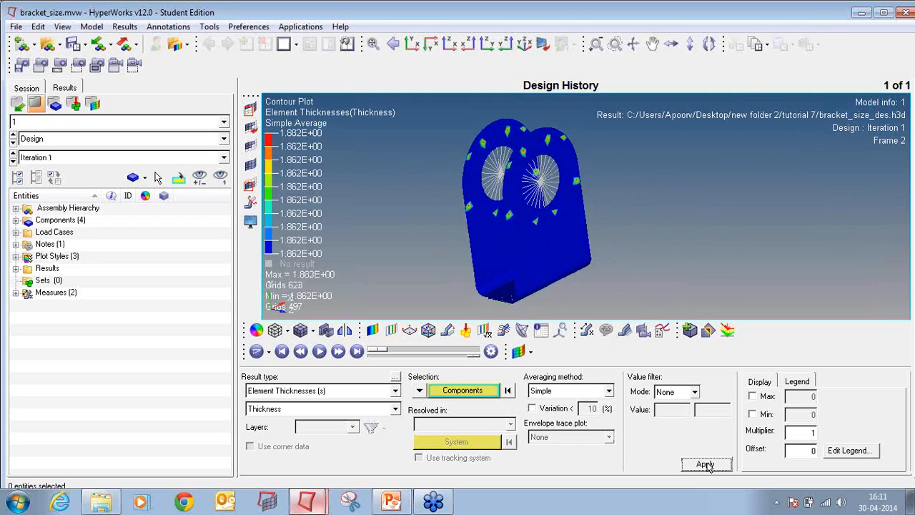
# - Reapply the element thickness contour for Iteration 3 and turn the bracket to show both plates
pyautogui.click(224, 158)
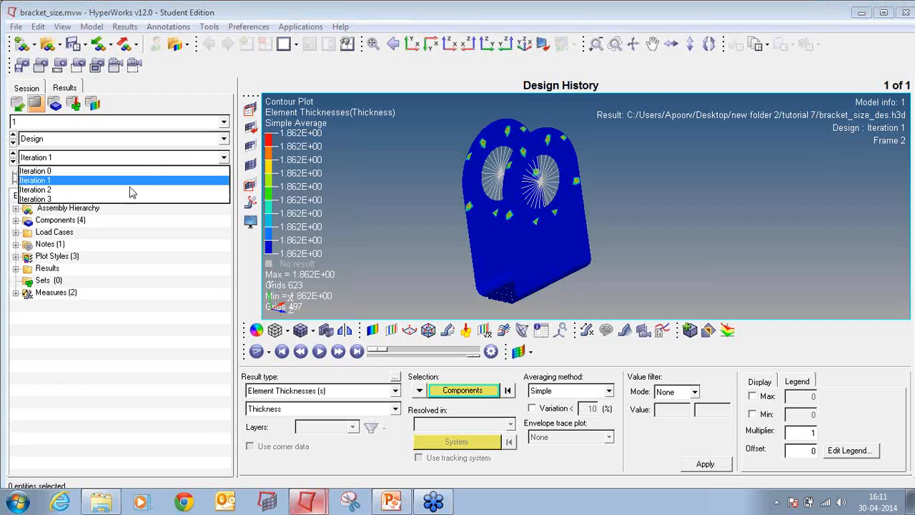
pyautogui.click(112, 198)
pyautogui.click(701, 464)
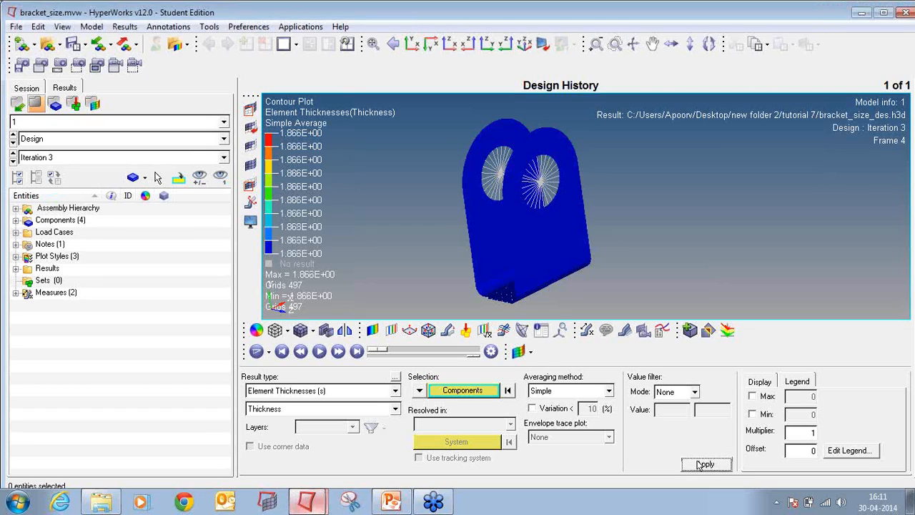
pyautogui.keyDown('ctrl'); pyautogui.moveTo(533, 226); pyautogui.dragTo(621, 204); pyautogui.keyUp('ctrl')
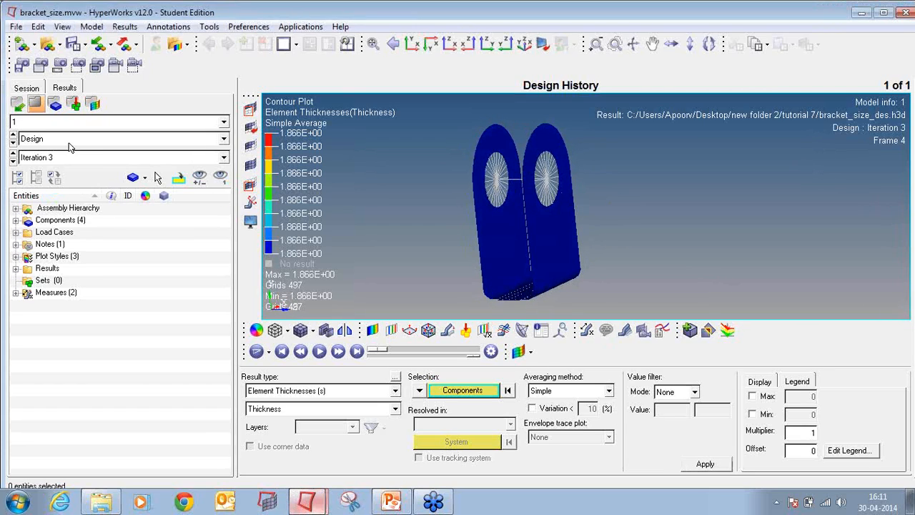
# - Split the results page into two side-by-side windows
pyautogui.click(298, 44)
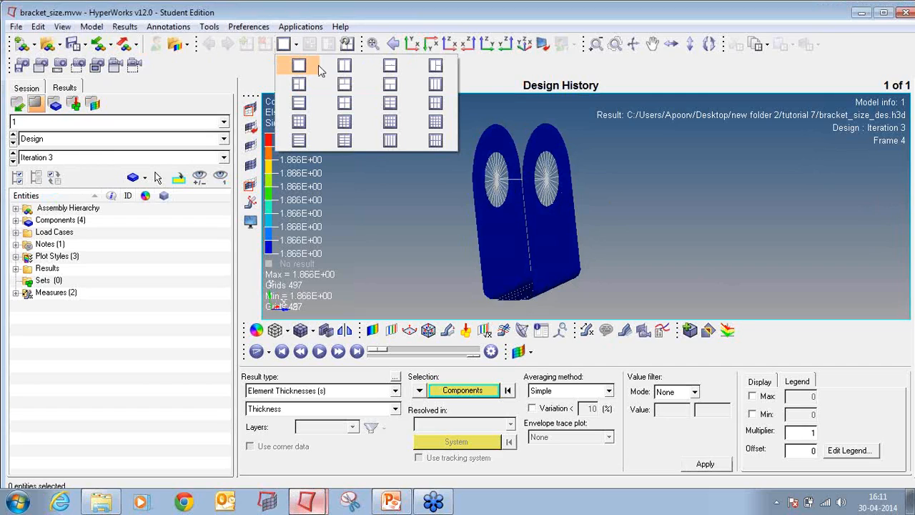
pyautogui.click(427, 85)
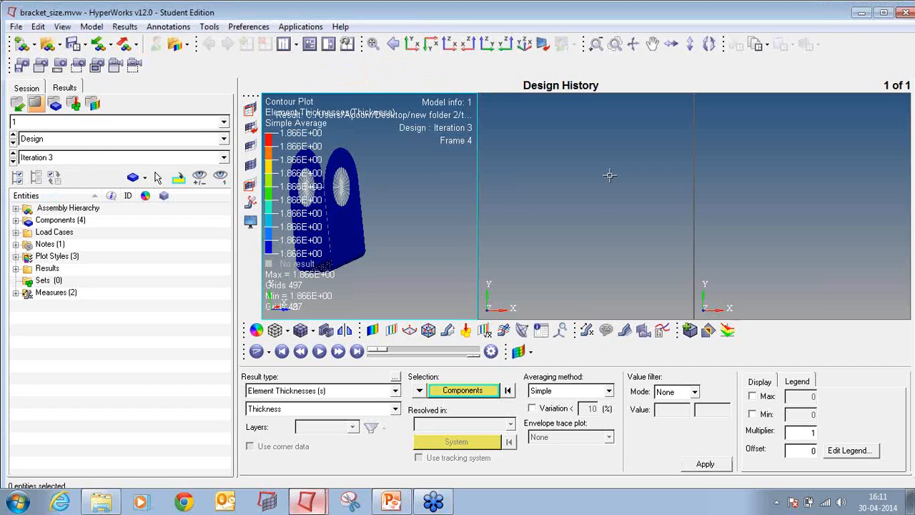
pyautogui.keyDown('ctrl'); pyautogui.moveTo(364, 188); pyautogui.dragTo(421, 185, button='right'); pyautogui.keyUp('ctrl')
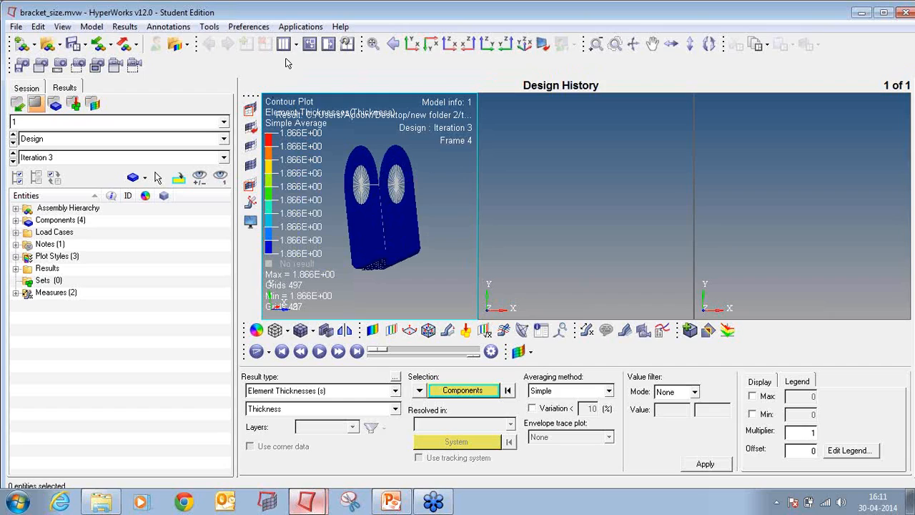
pyautogui.click(297, 43)
pyautogui.click(344, 73)
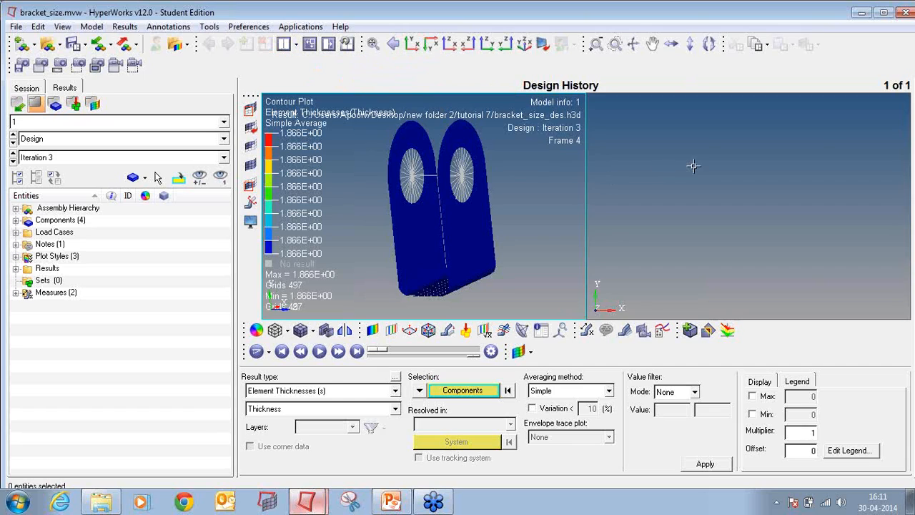
# - Load bracket_size_s1.h3d from the tutorial 7 folder as model and results in the empty second window
pyautogui.click(47, 44)
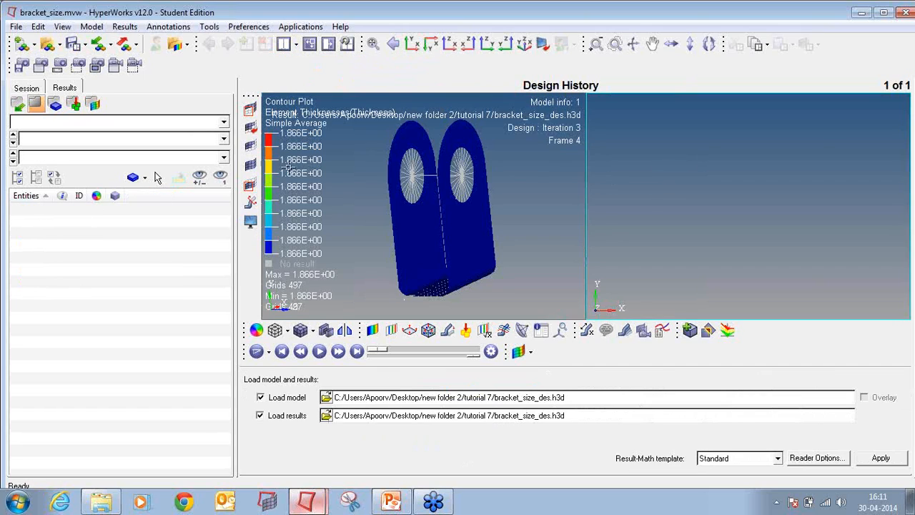
pyautogui.click(327, 397)
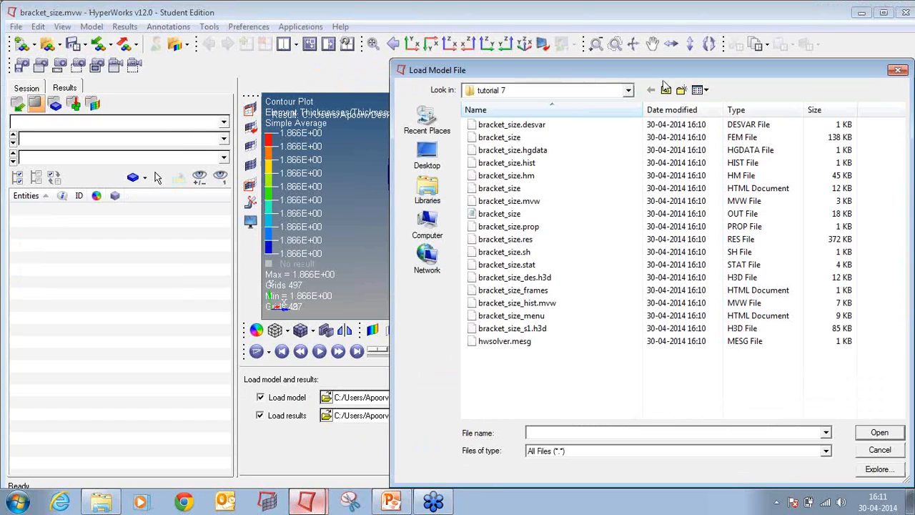
pyautogui.click(758, 109)
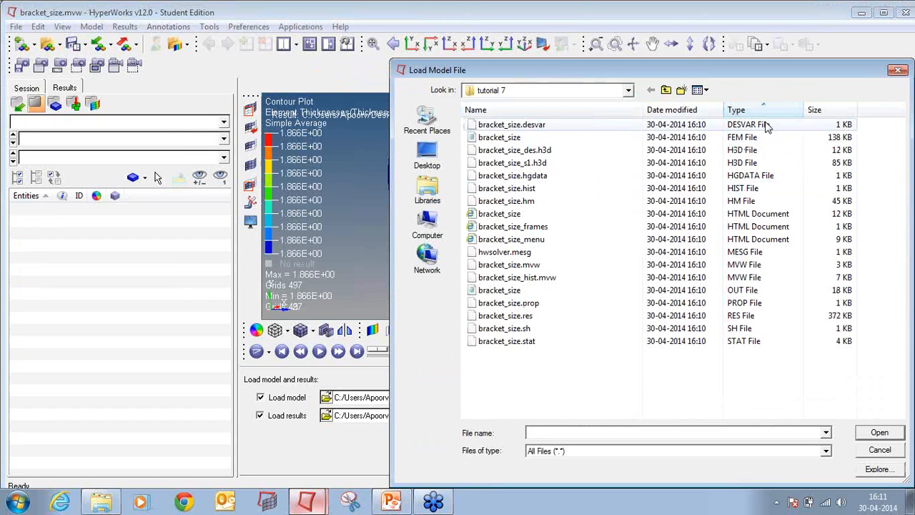
pyautogui.doubleClick(619, 164)
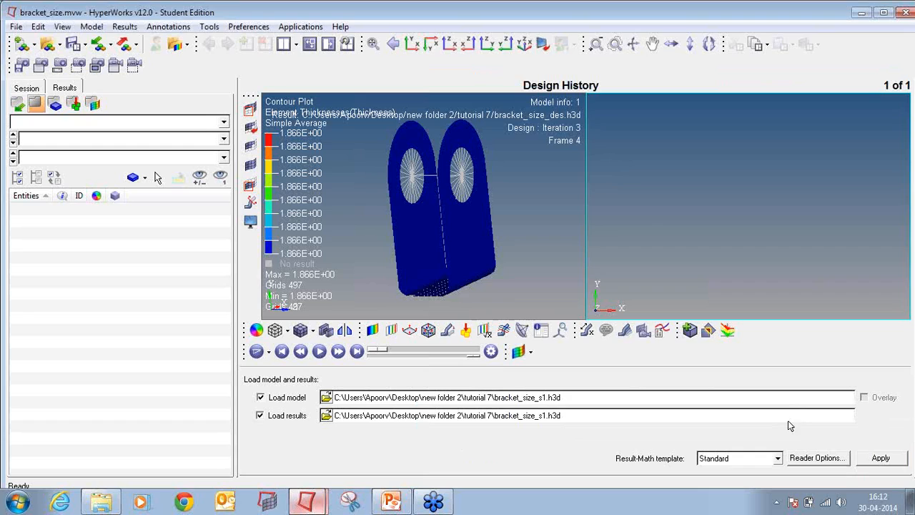
pyautogui.click(881, 458)
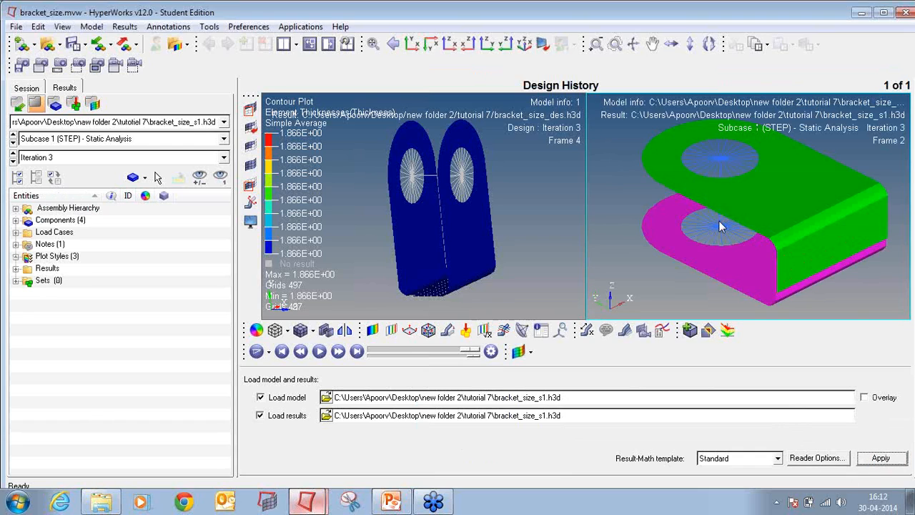
# - Orient the second bracket upright and contour its von Mises element stresses (2D & 3D) for Iteration 3 with simple averaging
pyautogui.keyDown('ctrl'); pyautogui.moveTo(812, 182); pyautogui.dragTo(816, 212); pyautogui.keyUp('ctrl')
pyautogui.keyDown('ctrl'); pyautogui.moveTo(794, 263); pyautogui.dragTo(699, 248); pyautogui.keyUp('ctrl')
pyautogui.click(372, 330)
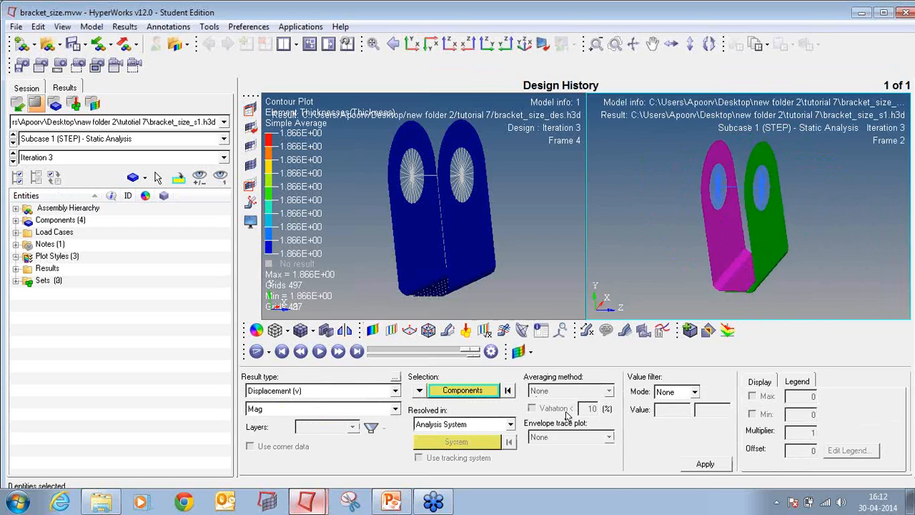
pyautogui.click(392, 390)
pyautogui.click(312, 414)
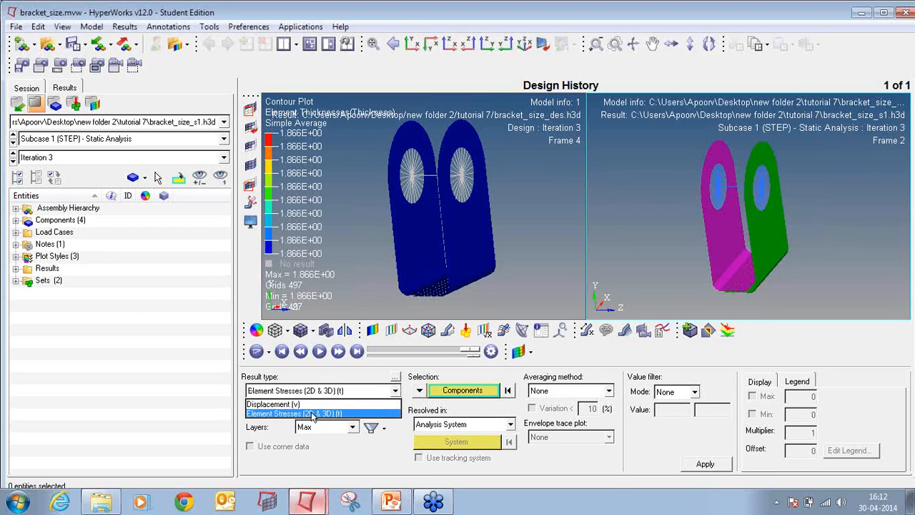
pyautogui.click(576, 390)
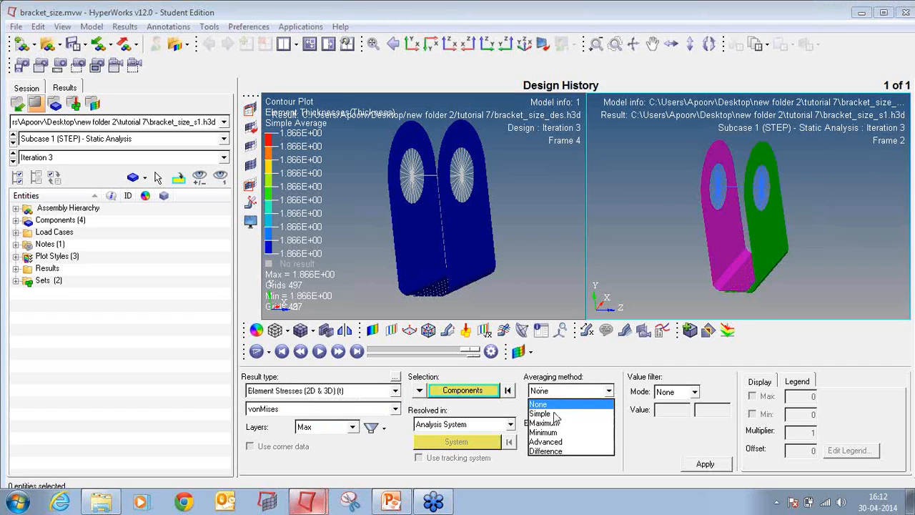
pyautogui.click(554, 413)
pyautogui.click(693, 463)
pyautogui.keyDown('ctrl'); pyautogui.moveTo(785, 197); pyautogui.dragTo(779, 230); pyautogui.keyUp('ctrl')
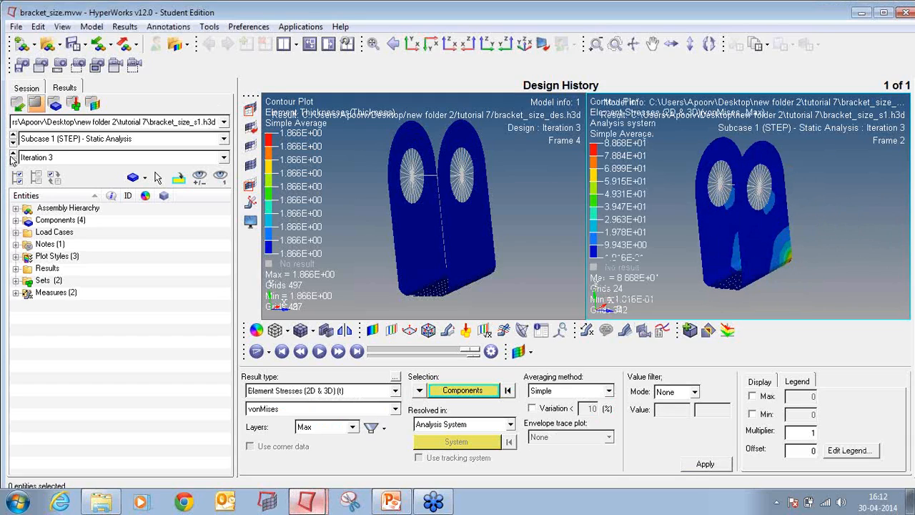
# - Turn on the Static MinMax Result measure for the stress contour and label only the maximum
pyautogui.click(586, 331)
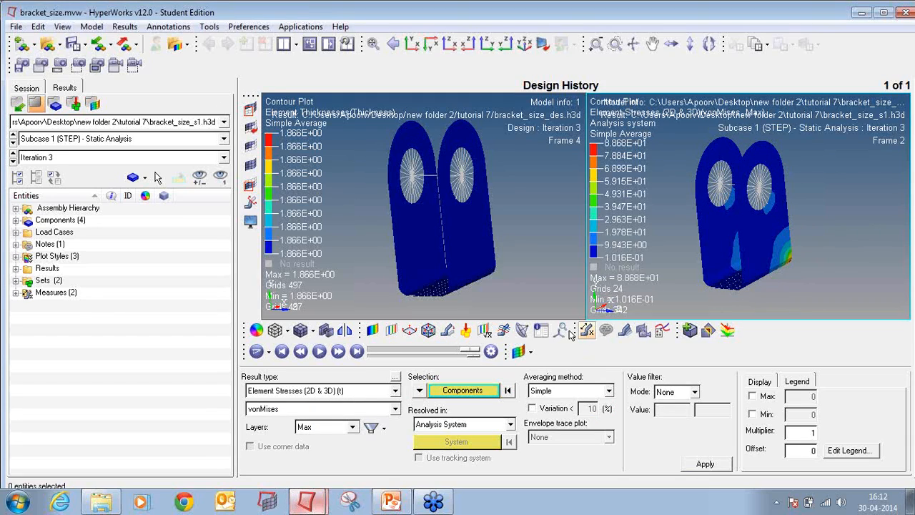
pyautogui.click(249, 396)
pyautogui.click(248, 395)
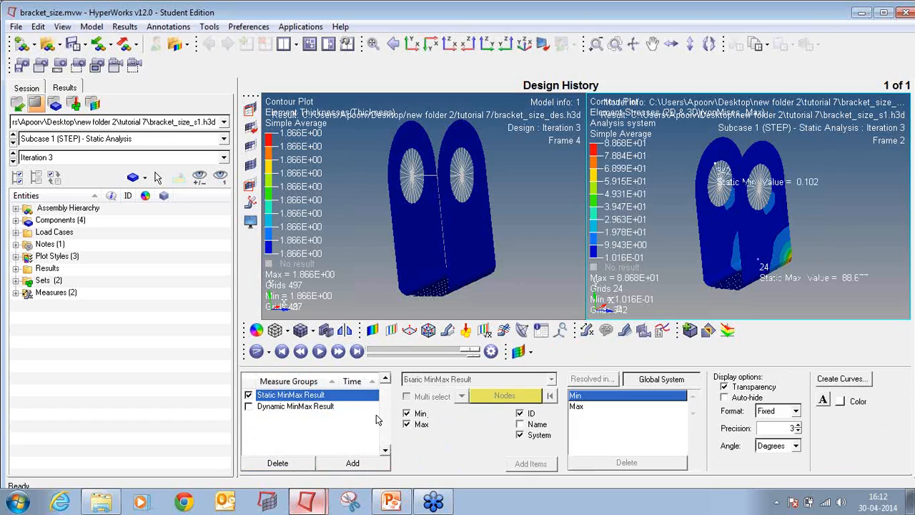
pyautogui.click(406, 413)
pyautogui.keyDown('ctrl'); pyautogui.moveTo(815, 215); pyautogui.dragTo(795, 202); pyautogui.keyUp('ctrl')
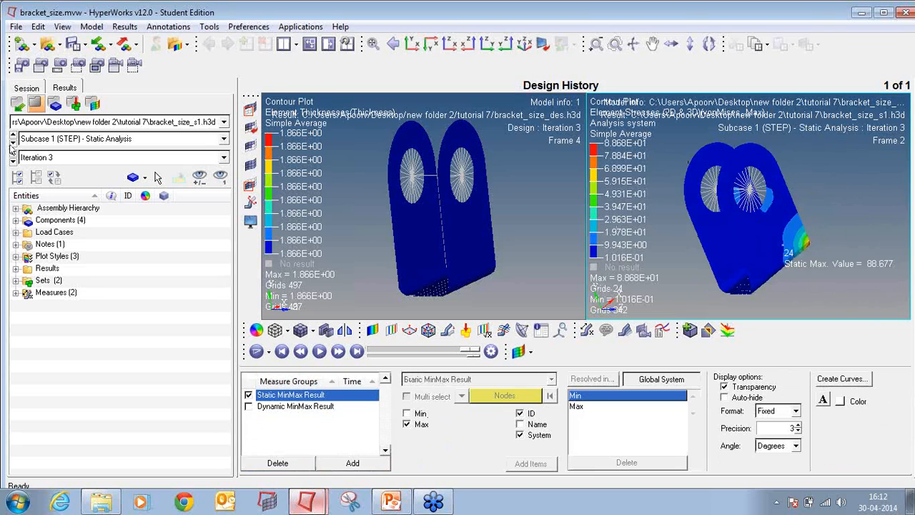
# - Contour the von Mises stresses of Iteration 0 and examine the location of the maximum on the bracket
pyautogui.click(14, 156)
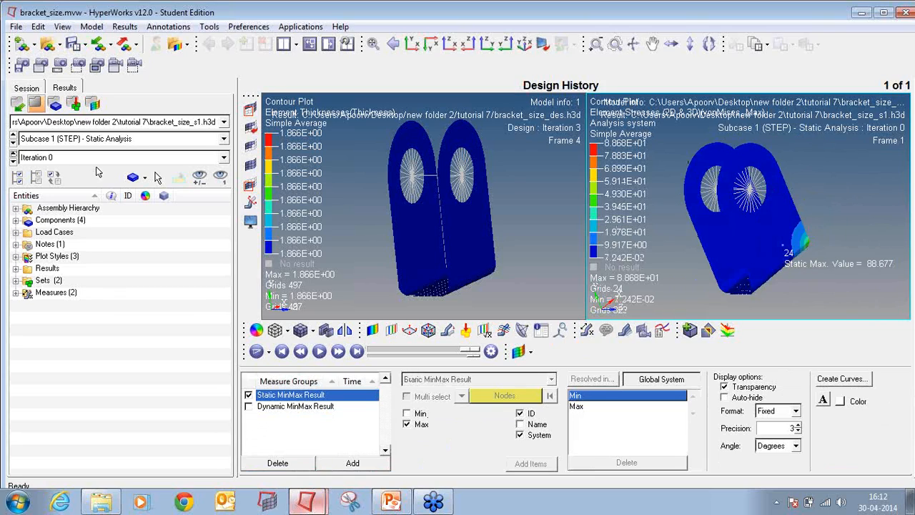
pyautogui.click(372, 329)
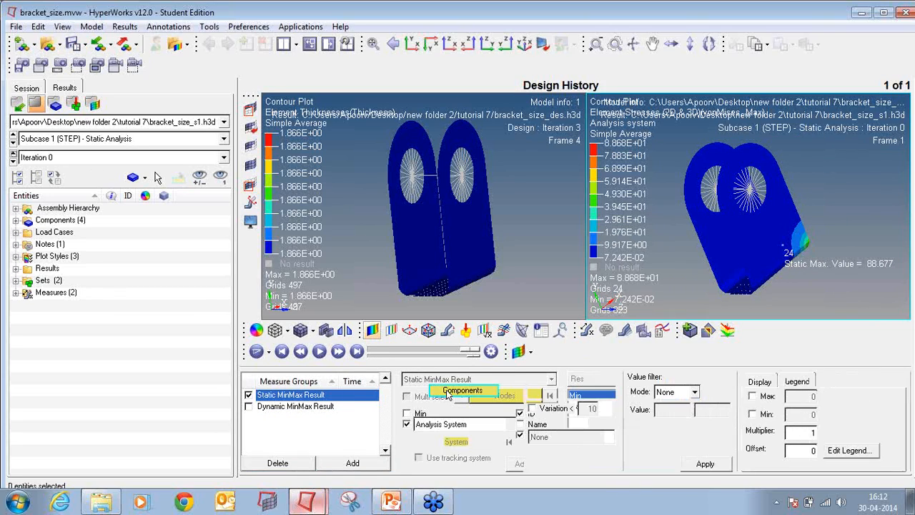
pyautogui.click(702, 464)
pyautogui.keyDown('ctrl'); pyautogui.moveTo(871, 213); pyautogui.dragTo(724, 239); pyautogui.keyUp('ctrl')
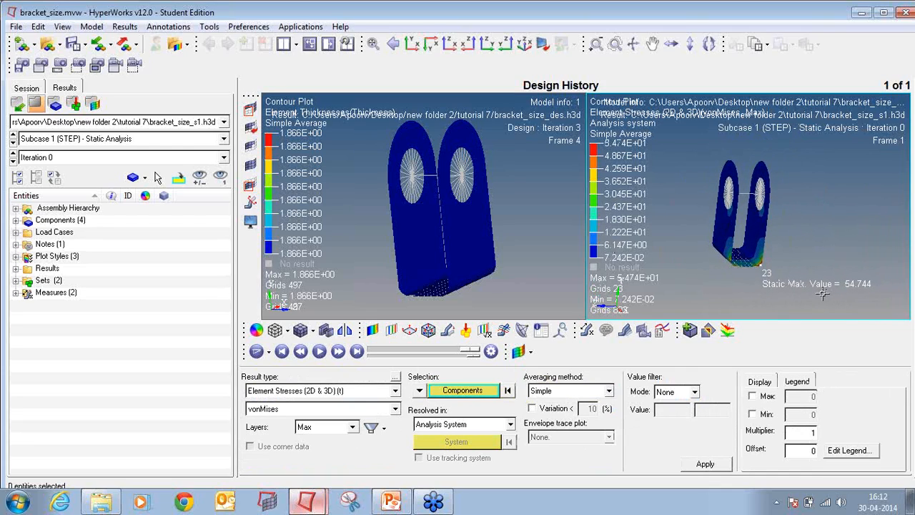
# - Switch the stress results back to Iteration 3 and reapply the von Mises contour
pyautogui.click(86, 158)
pyautogui.click(83, 181)
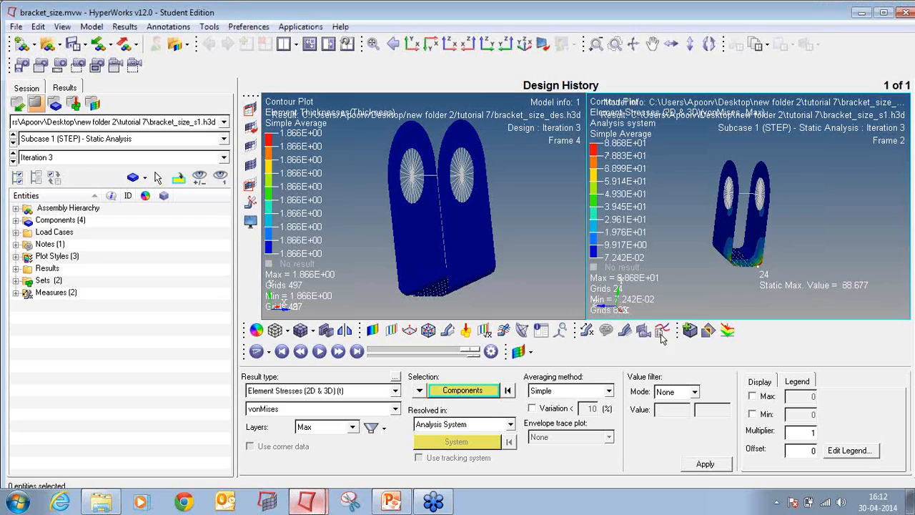
pyautogui.click(704, 464)
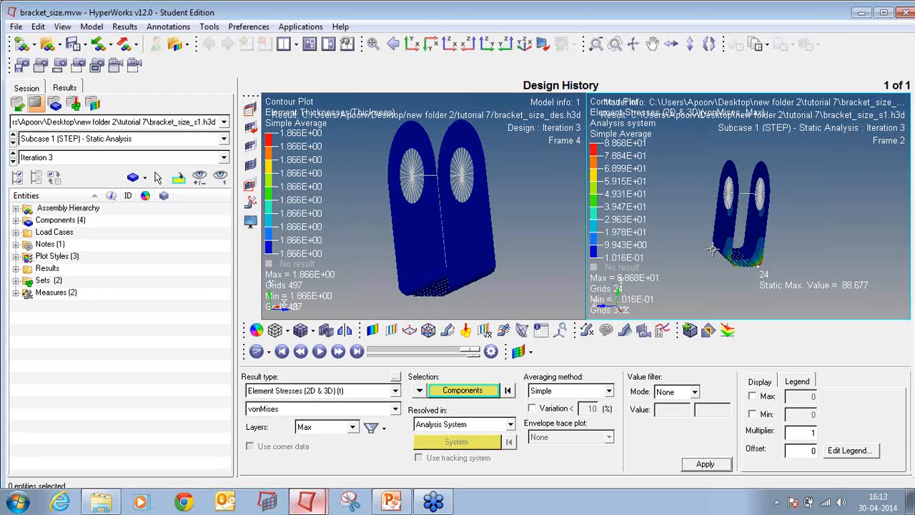
# - Close the bracket_size results window without saving the session
pyautogui.click(907, 13)
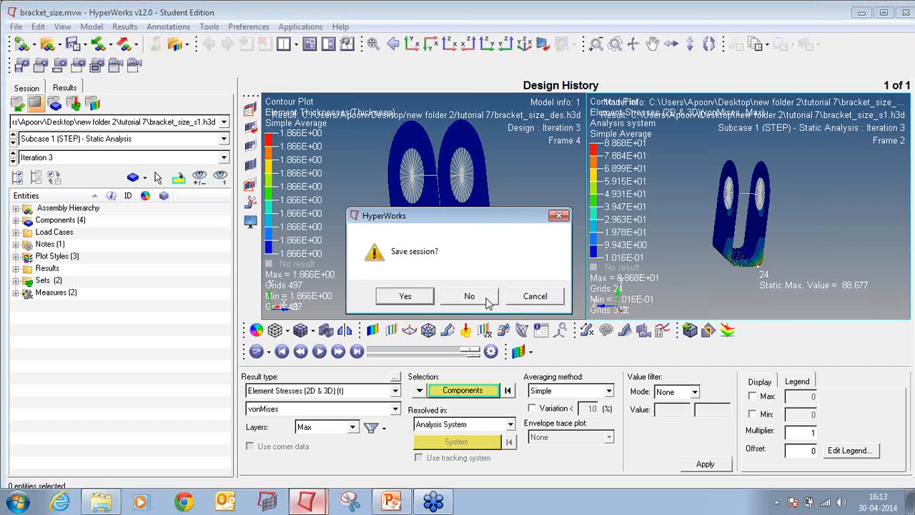
pyautogui.click(484, 298)
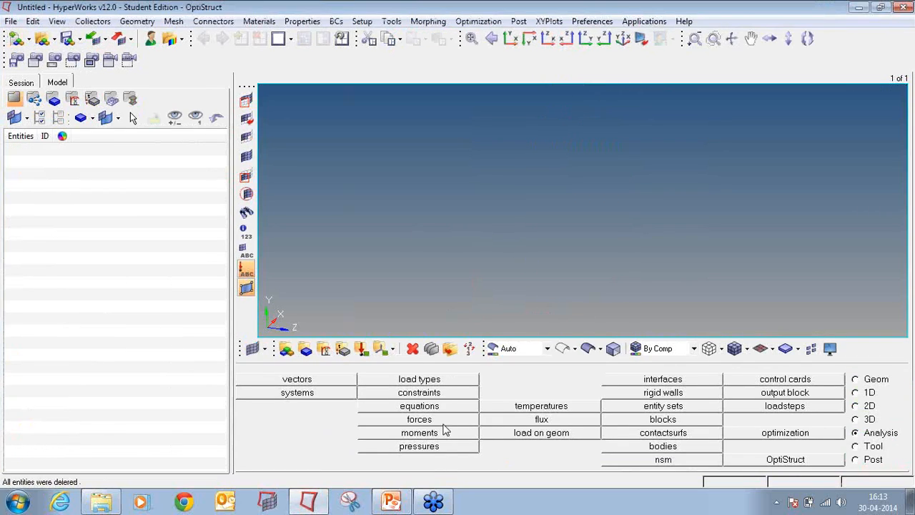
# - Switch to PowerPoint and present the slide OS-4020: Composite Bike Frame Optimization
pyautogui.click(393, 501)
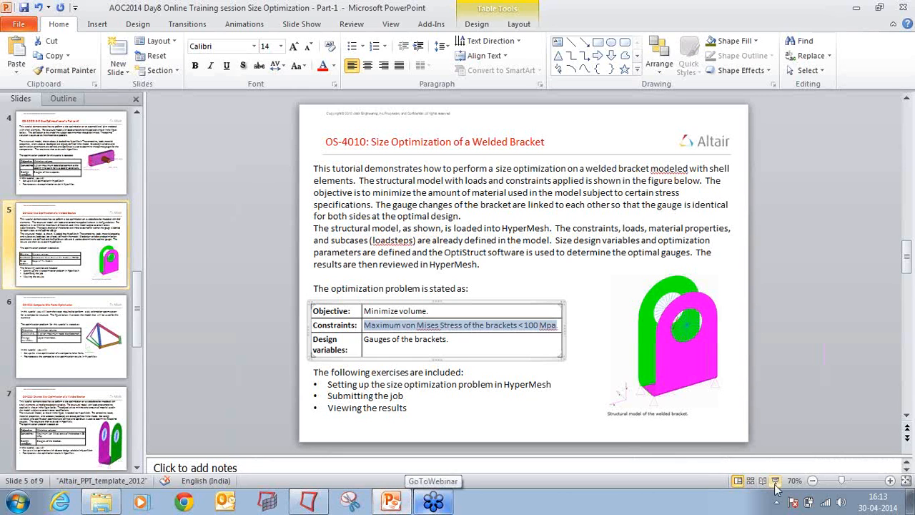
pyautogui.click(775, 485)
pyautogui.press('Right')
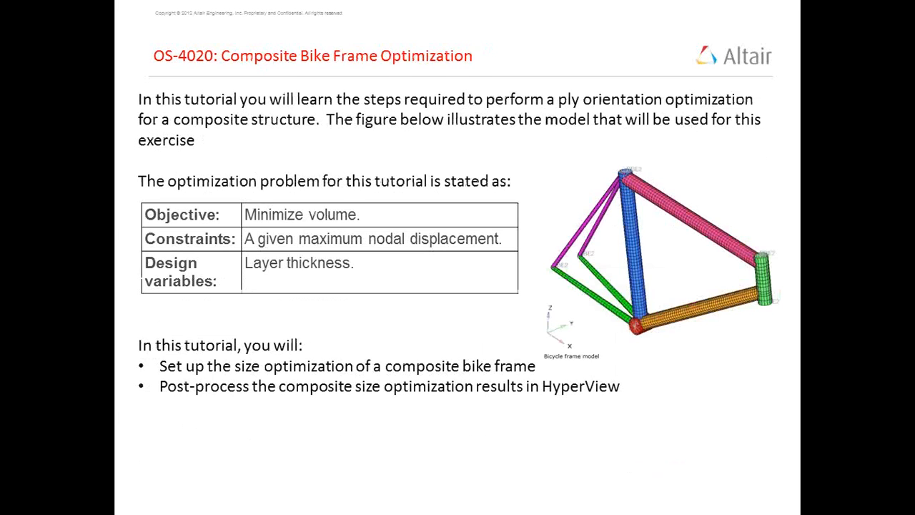
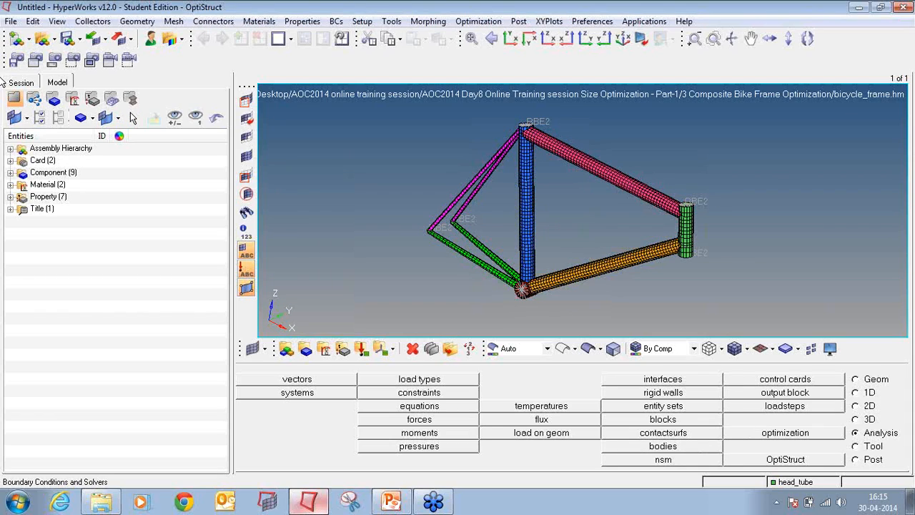
# - List the components, materials and properties of the bicycle_frame model to examine what is already defined
pyautogui.click(10, 172)
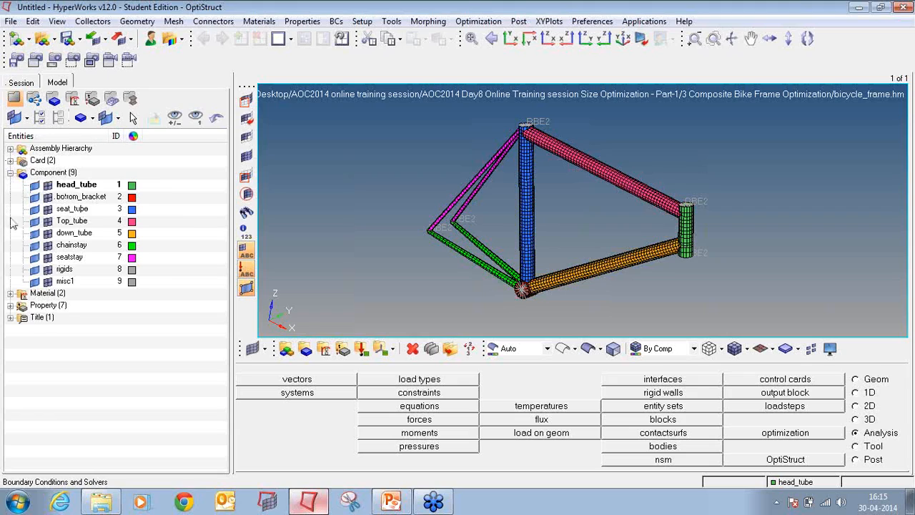
pyautogui.click(10, 293)
pyautogui.click(10, 329)
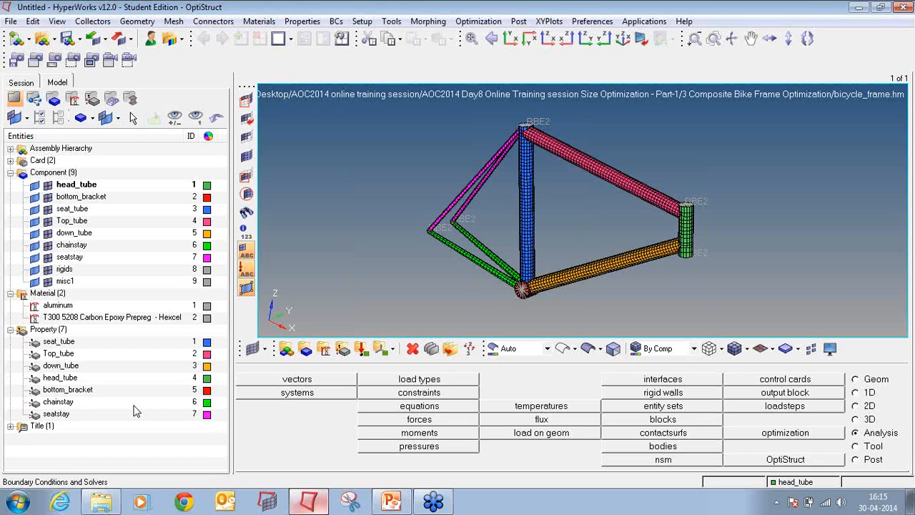
# - Create a load collector named crank with a crimson colour and no card image
pyautogui.click(905, 7)
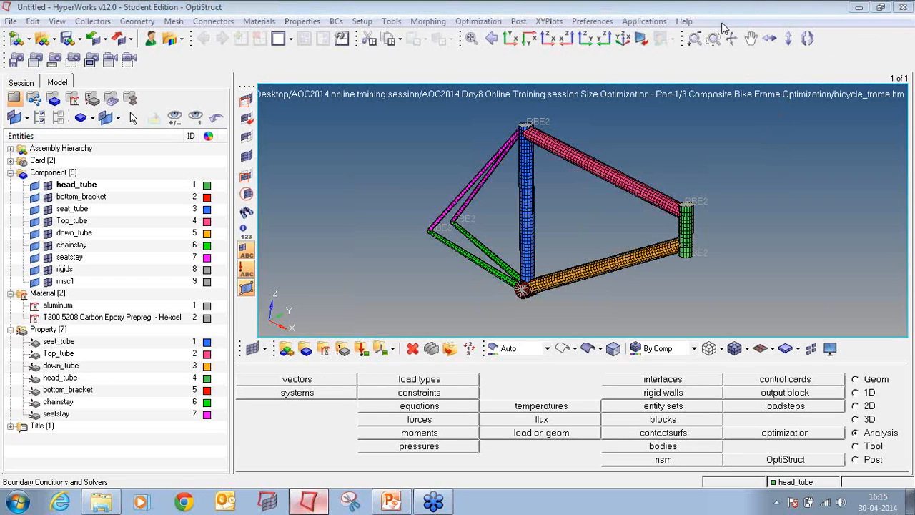
pyautogui.click(362, 349)
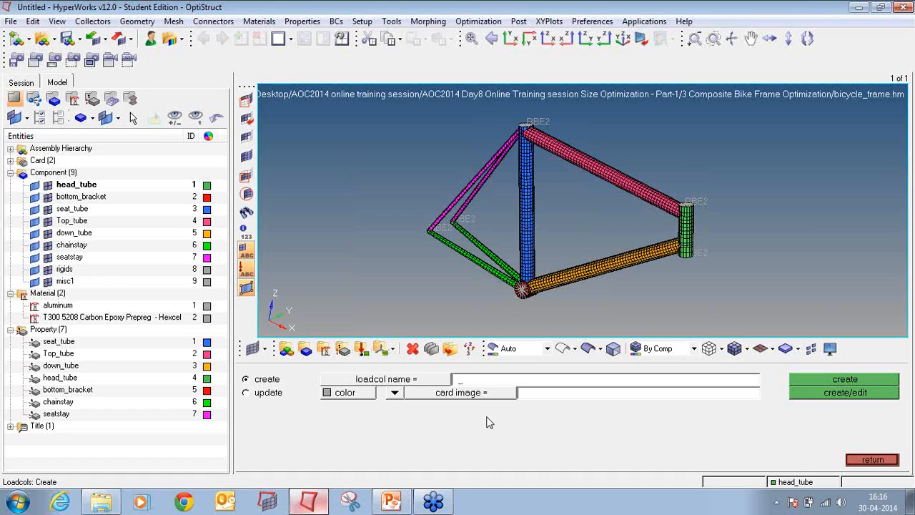
pyautogui.write('crankk')
pyautogui.click(345, 394)
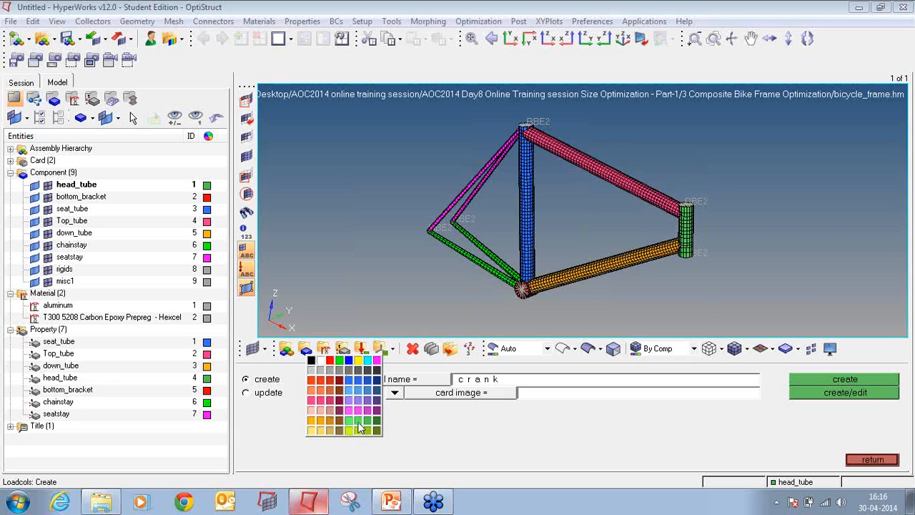
pyautogui.click(331, 402)
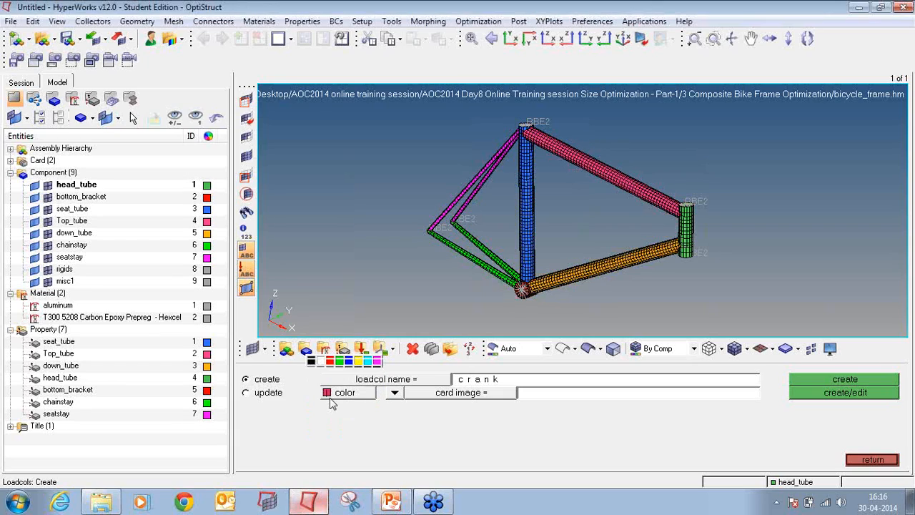
pyautogui.click(395, 394)
pyautogui.click(392, 399)
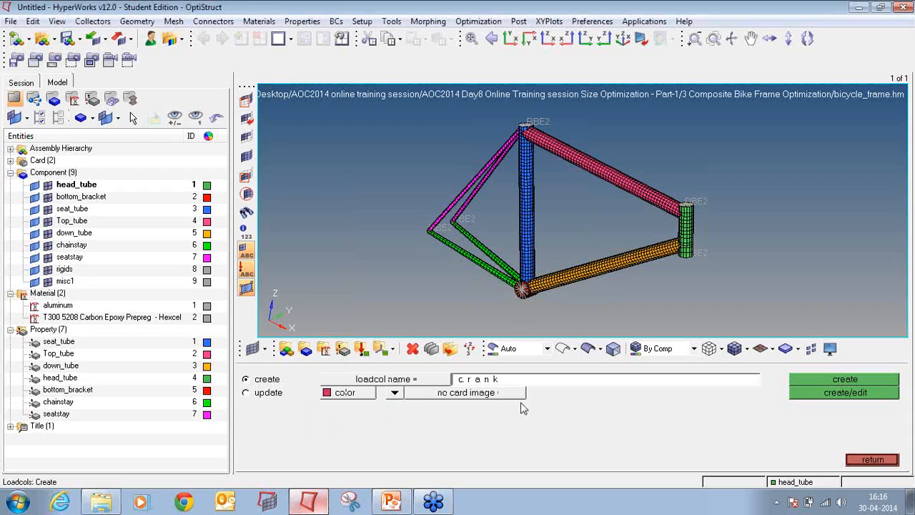
pyautogui.click(823, 376)
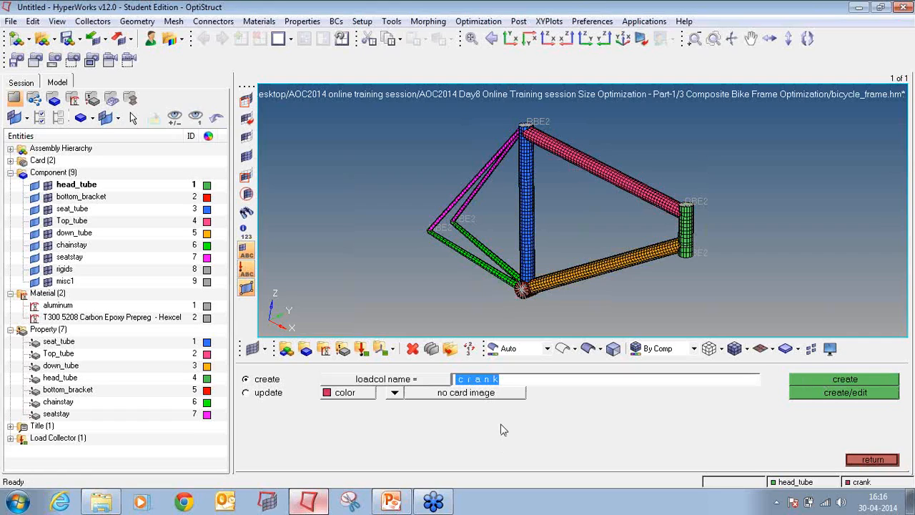
# - Create a load collector named spcs with a cyan colour and no card image
pyautogui.write('spcs')
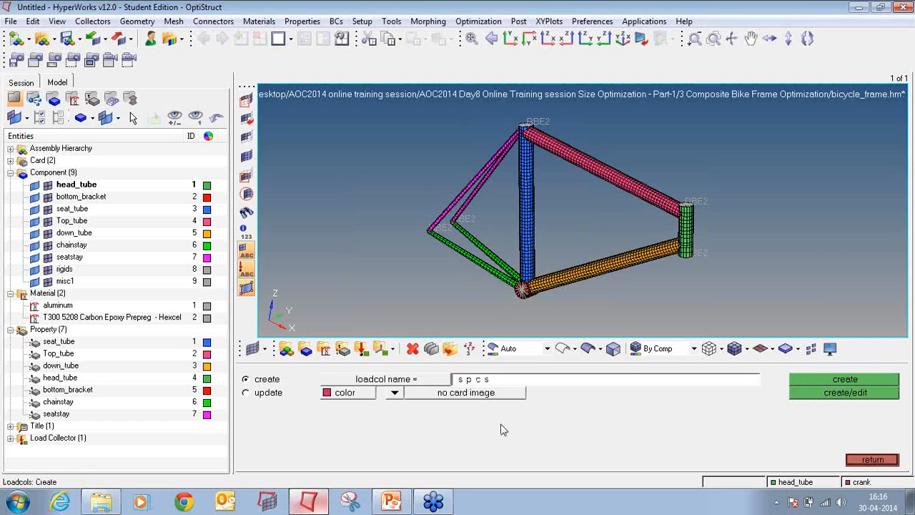
pyautogui.click(363, 395)
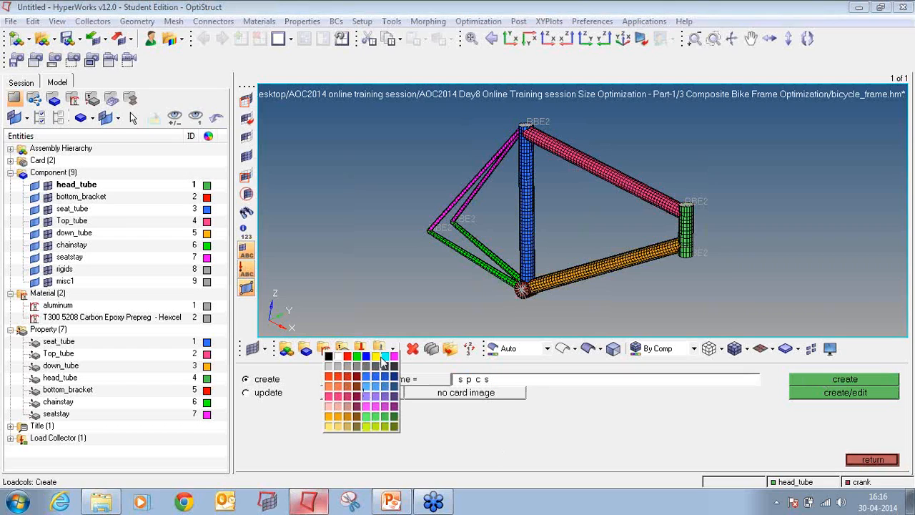
pyautogui.click(384, 357)
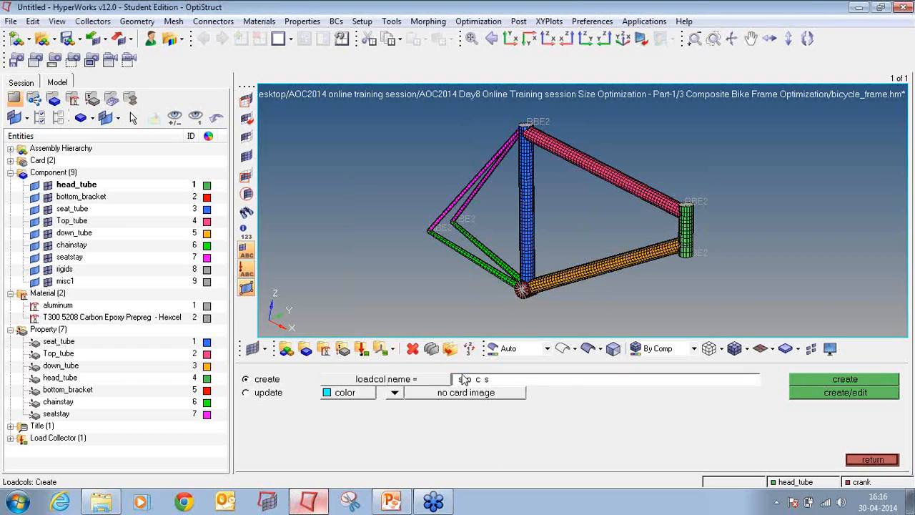
pyautogui.click(834, 380)
# - Expand the Load Collector group in the model tree, collapse the Property, Material and Component groups, and leave load collector creation
pyautogui.click(10, 438)
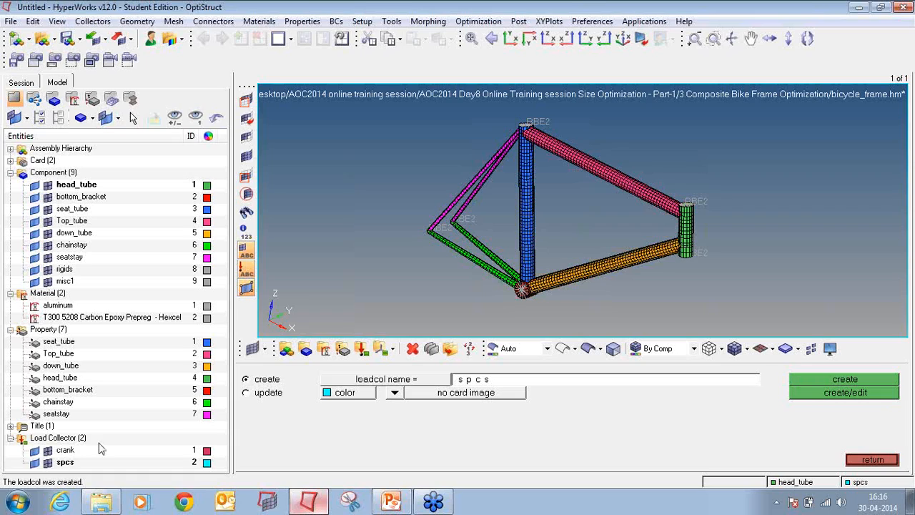
pyautogui.click(10, 330)
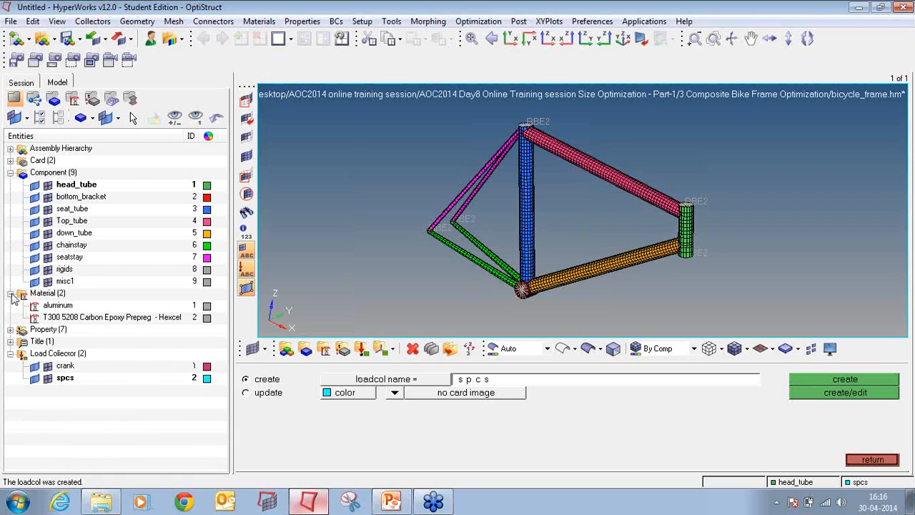
pyautogui.click(10, 293)
pyautogui.click(10, 172)
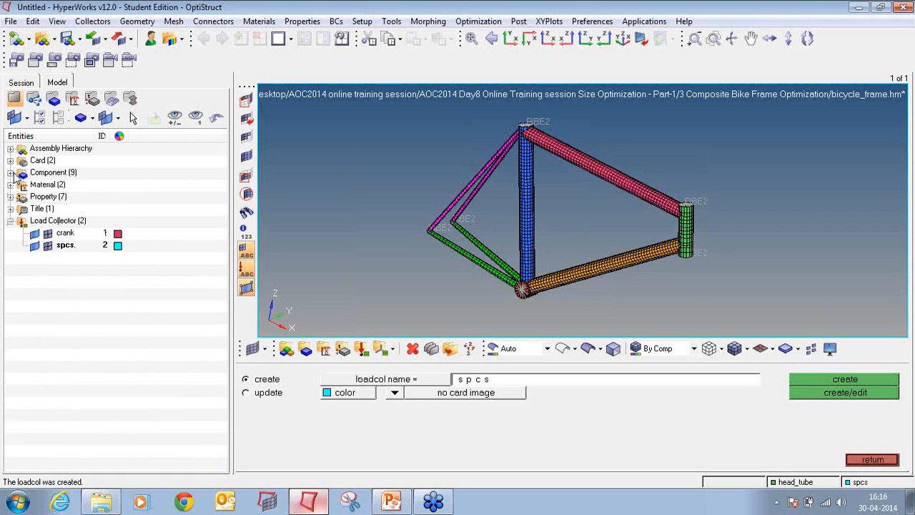
pyautogui.click(872, 460)
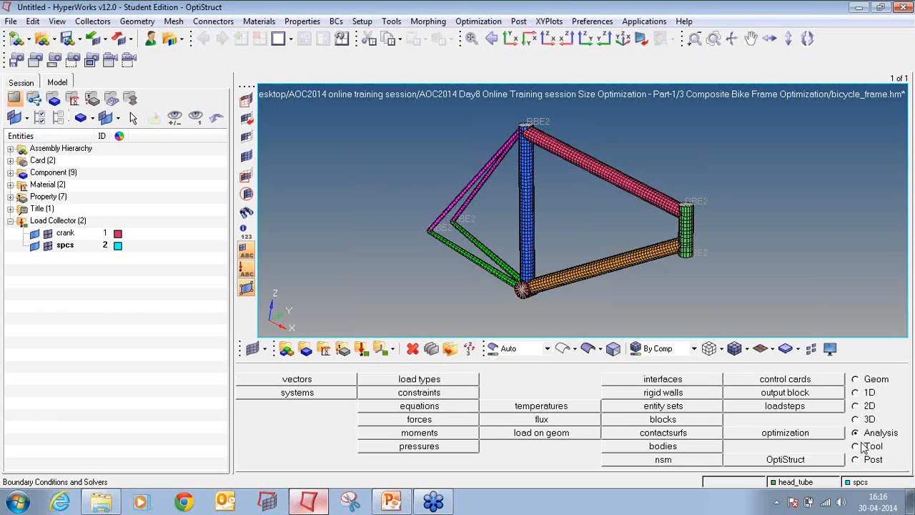
# - Start force creation and make the crank load collector current
pyautogui.click(422, 419)
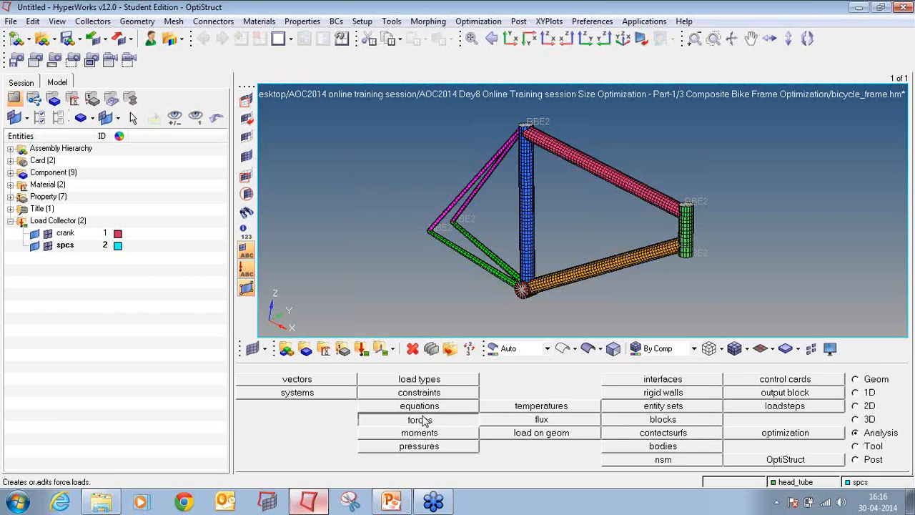
pyautogui.rightClick(63, 234)
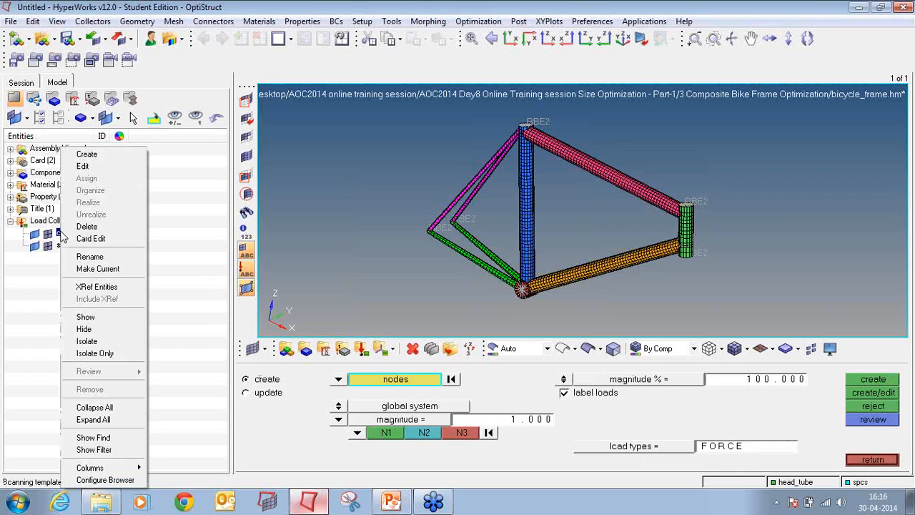
pyautogui.click(112, 269)
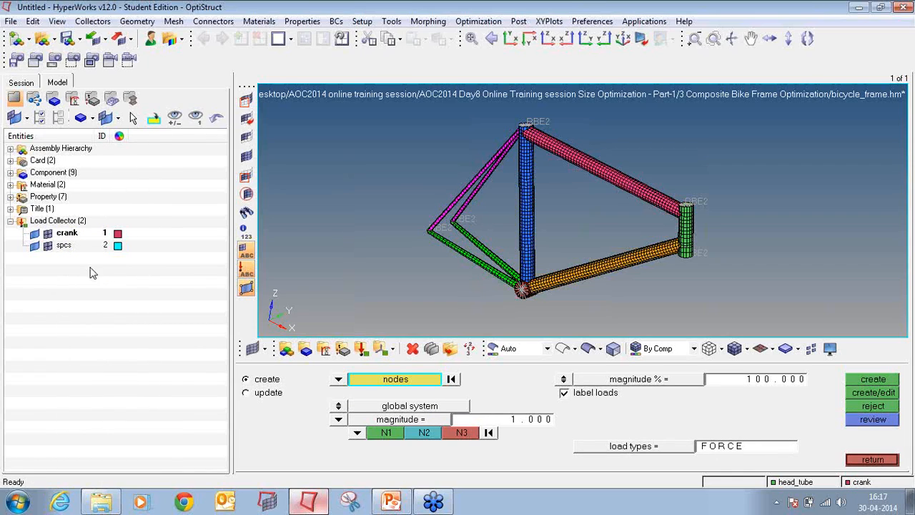
pyautogui.rightClick(63, 234)
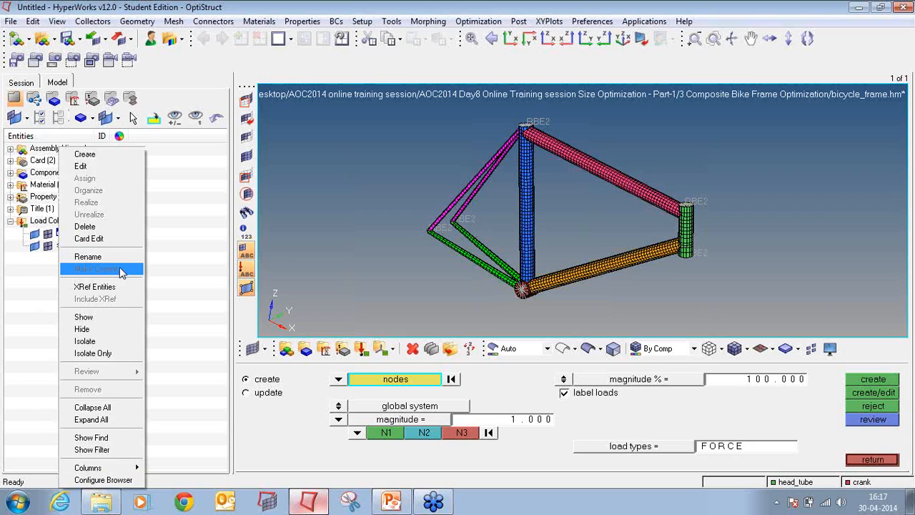
pyautogui.click(189, 284)
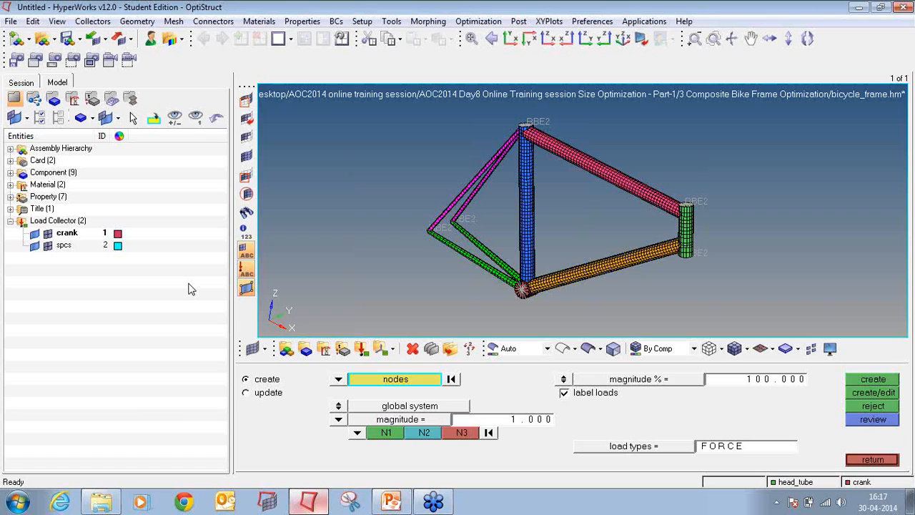
# - Create a force of magnitude -100 along the z-axis on the RBE2 centre node at the bottom bracket's near end
pyautogui.scroll(5, 532, 249)
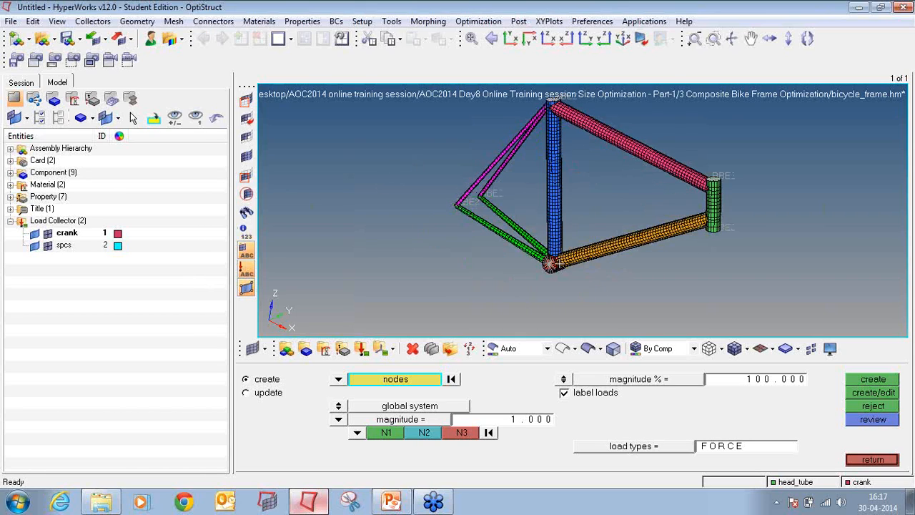
pyautogui.click(532, 249)
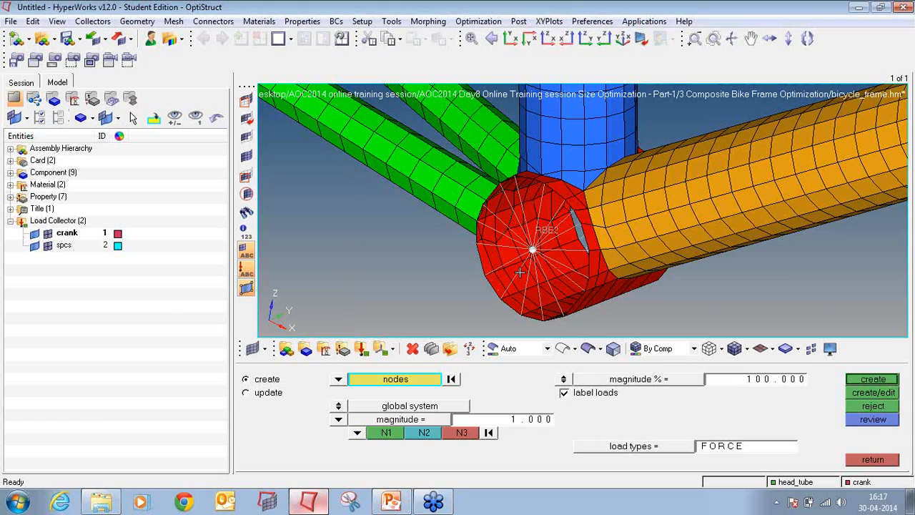
pyautogui.click(541, 420)
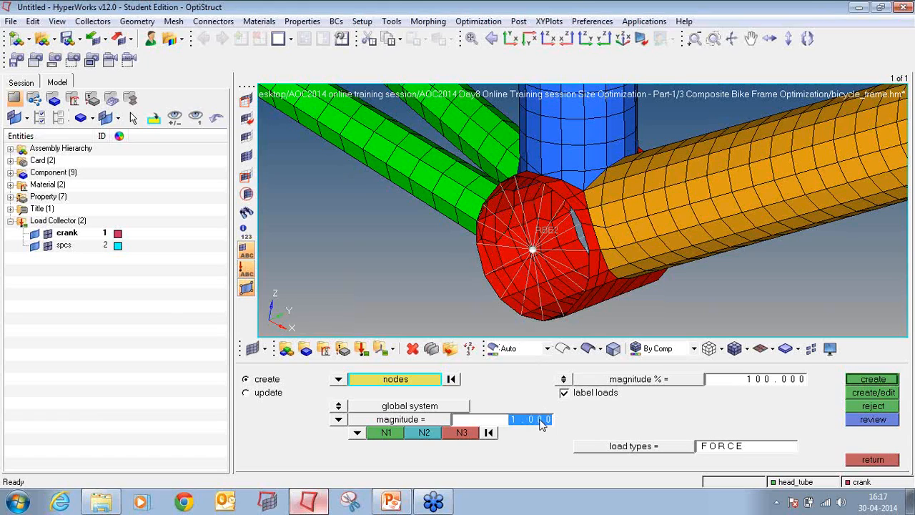
pyautogui.press('BackSpace')
pyautogui.write('-100.000')
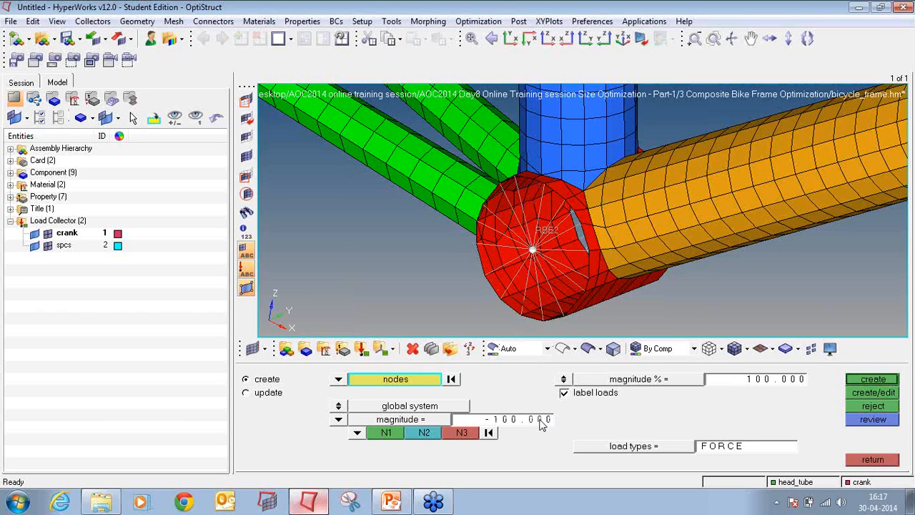
pyautogui.click(356, 432)
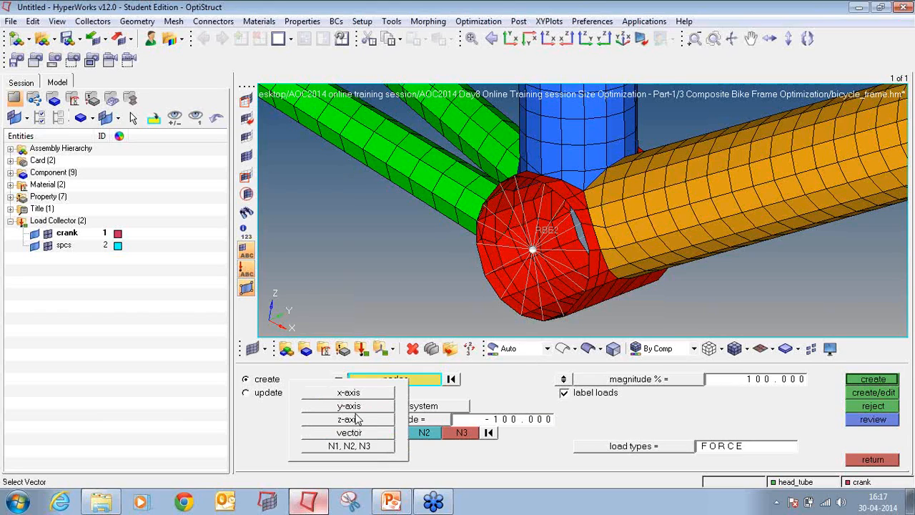
pyautogui.click(356, 418)
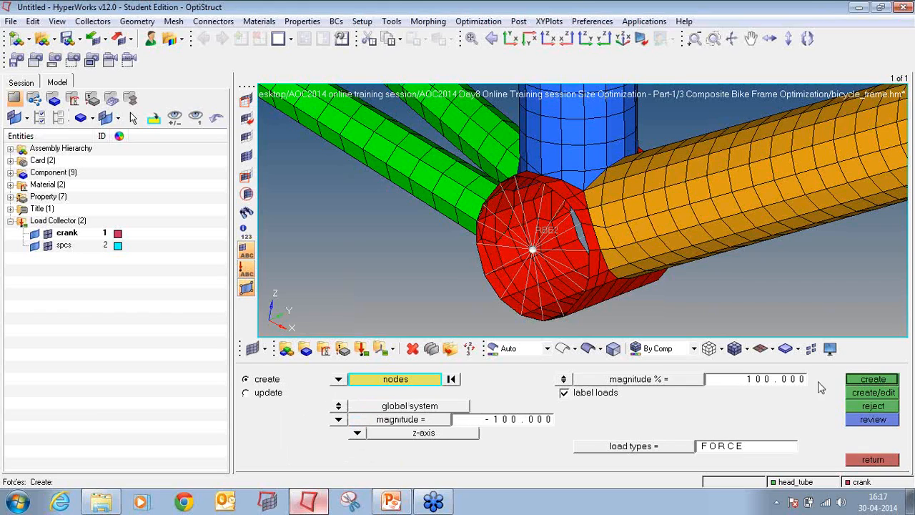
pyautogui.click(860, 381)
# - Reject the force just created at the bottom bracket's near end
pyautogui.scroll(-5, 600, 241)
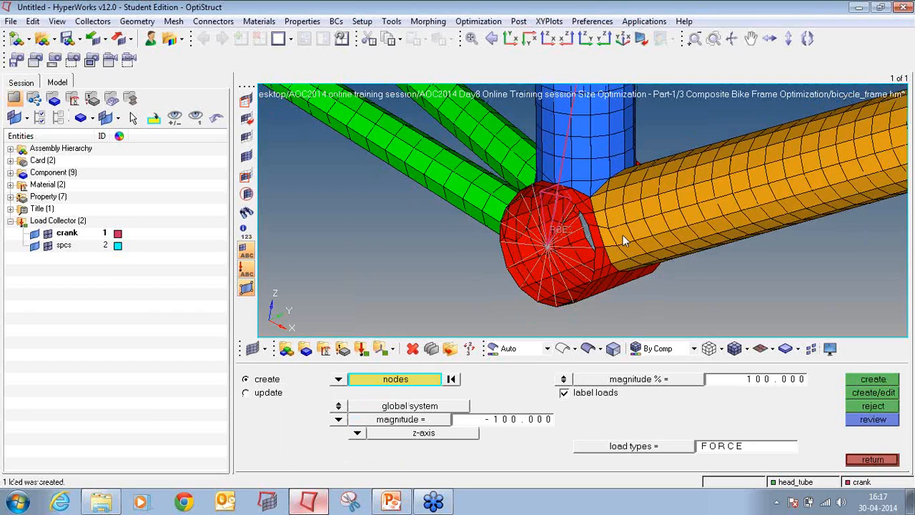
pyautogui.scroll(-5, 588, 244)
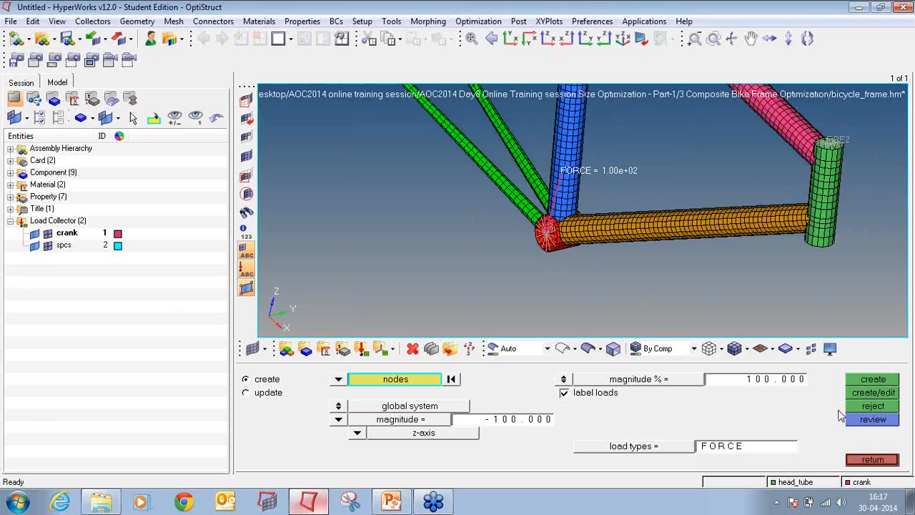
pyautogui.click(861, 407)
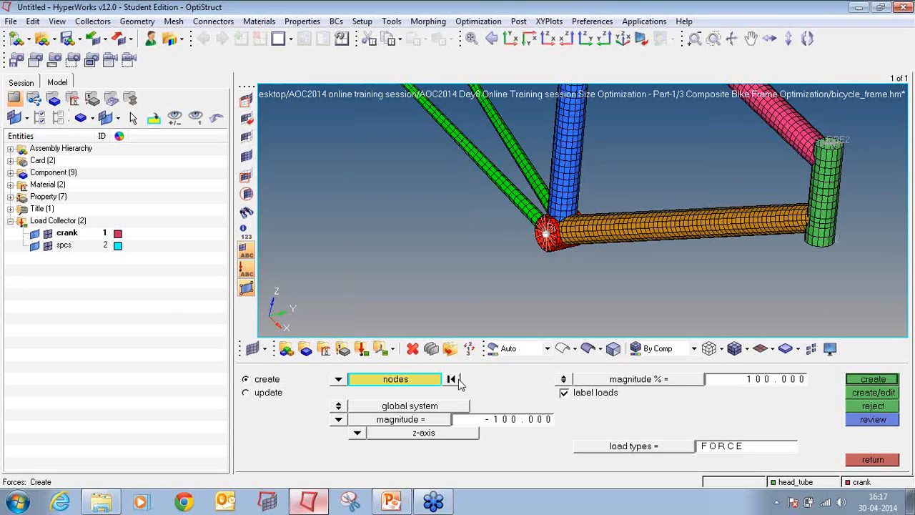
# - Create the -100 z-axis force on the RBE2 centre node at the bottom bracket's opposite end and leave force creation
pyautogui.keyDown('ctrl'); pyautogui.moveTo(649, 235); pyautogui.dragTo(740, 189); pyautogui.keyUp('ctrl')
pyautogui.keyDown('ctrl'); pyautogui.scroll(5, 718, 200); pyautogui.keyUp('ctrl')
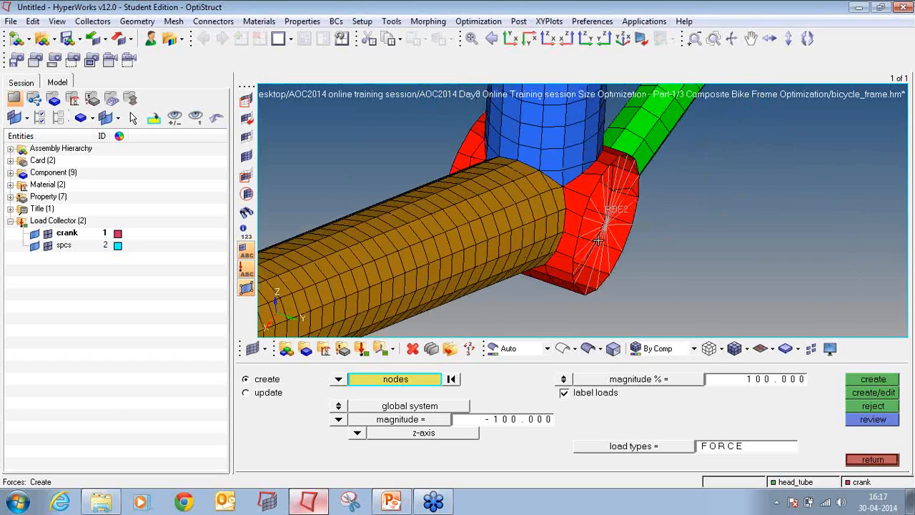
pyautogui.click(606, 225)
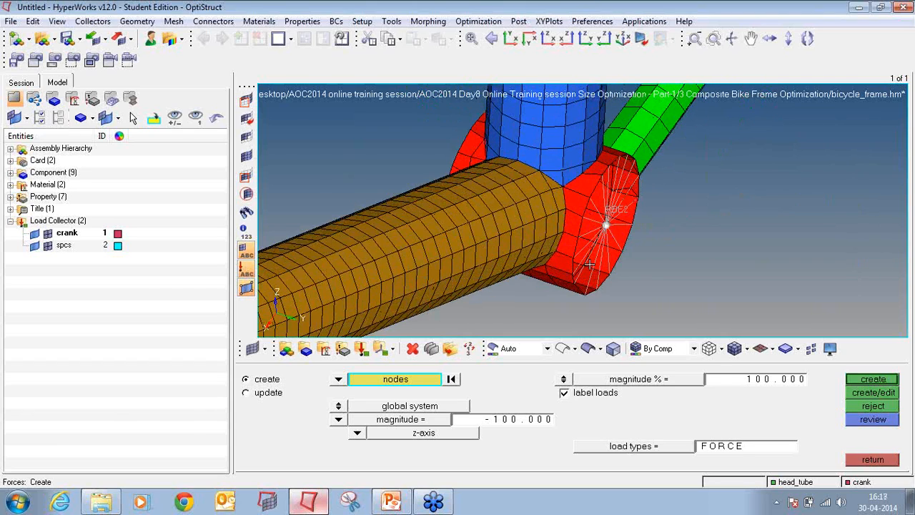
pyautogui.click(871, 381)
pyautogui.keyDown('ctrl'); pyautogui.moveTo(727, 269); pyautogui.dragTo(556, 227); pyautogui.keyUp('ctrl')
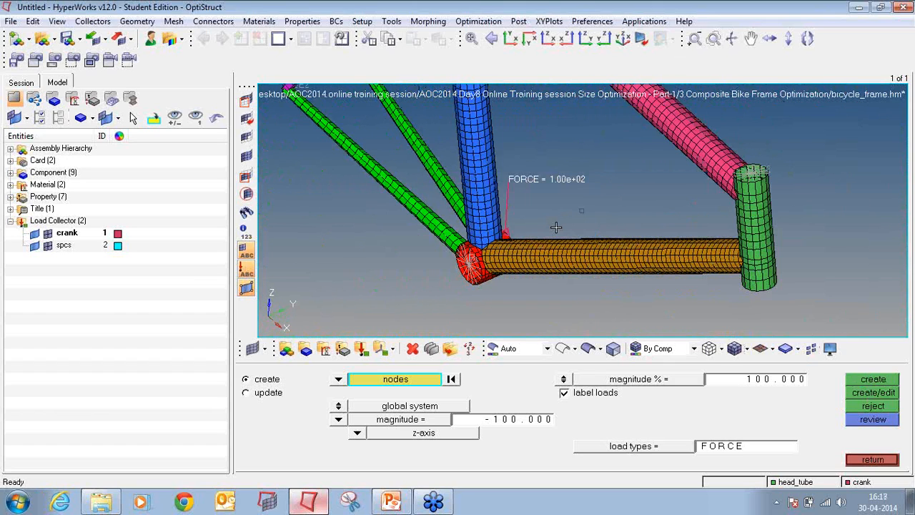
pyautogui.click(869, 459)
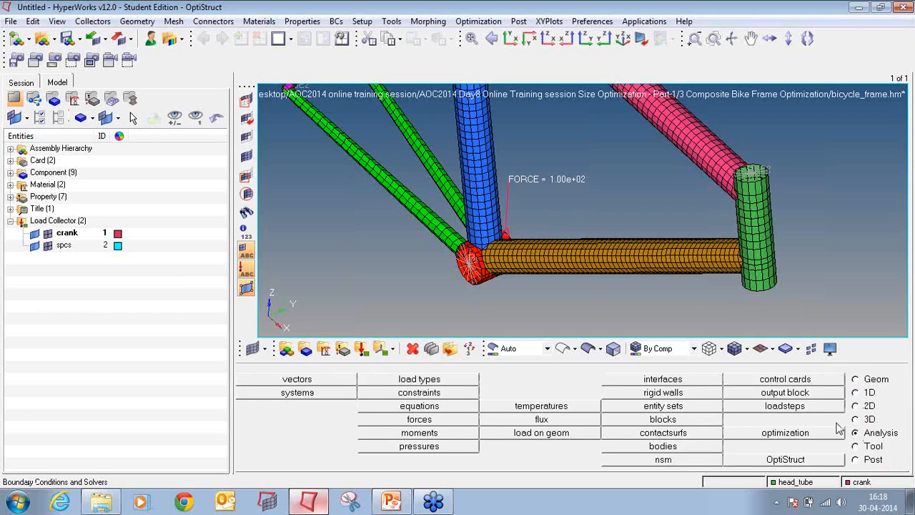
# - Create a moment of magnitude 100 about the x-axis on the RBE2 centre node at the bottom bracket's near end
pyautogui.click(446, 434)
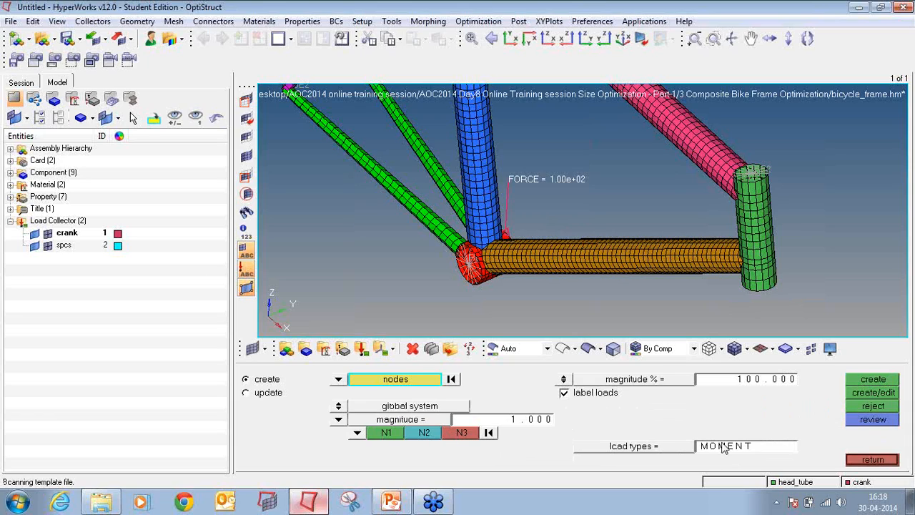
pyautogui.click(886, 459)
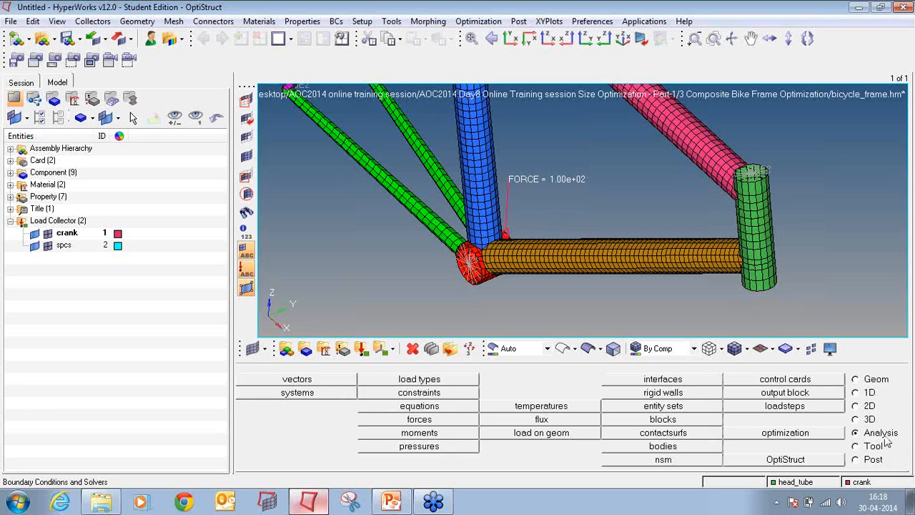
pyautogui.click(405, 434)
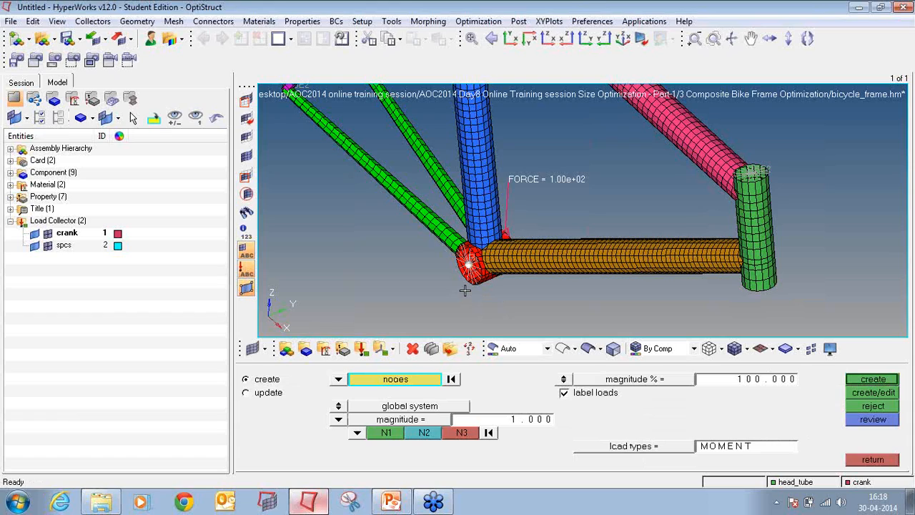
pyautogui.click(510, 419)
pyautogui.write('100')
pyautogui.press('Return')
pyautogui.click(356, 434)
pyautogui.click(354, 389)
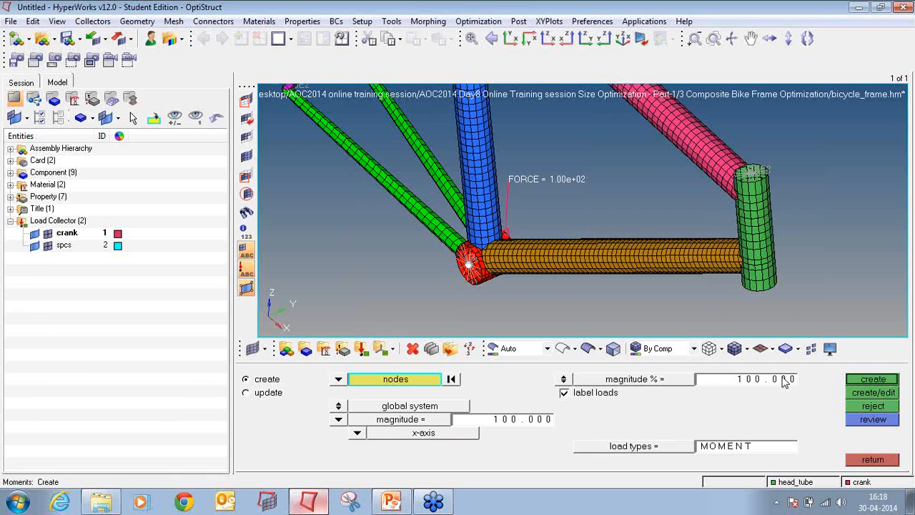
pyautogui.click(860, 381)
pyautogui.keyDown('ctrl'); pyautogui.scroll(-3, 494, 206); pyautogui.keyUp('ctrl')
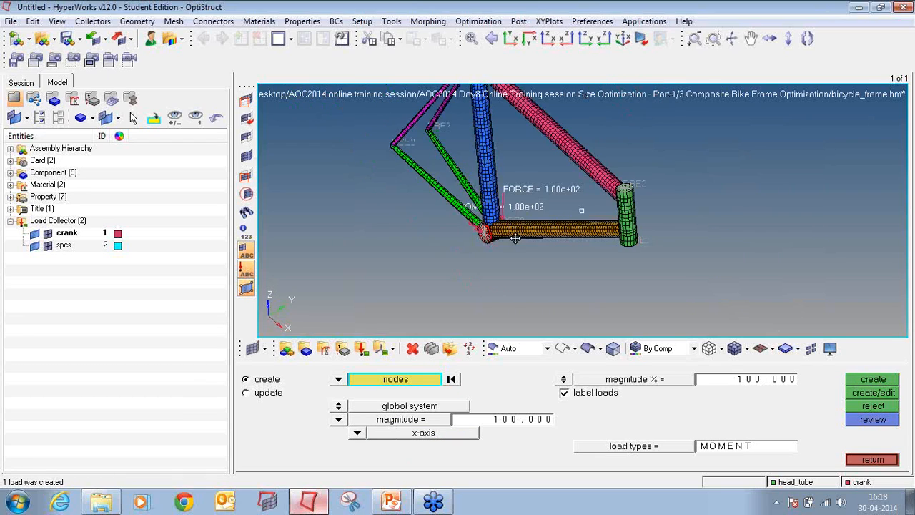
pyautogui.keyDown('ctrl'); pyautogui.moveTo(515, 238); pyautogui.dragTo(552, 215); pyautogui.keyUp('ctrl')
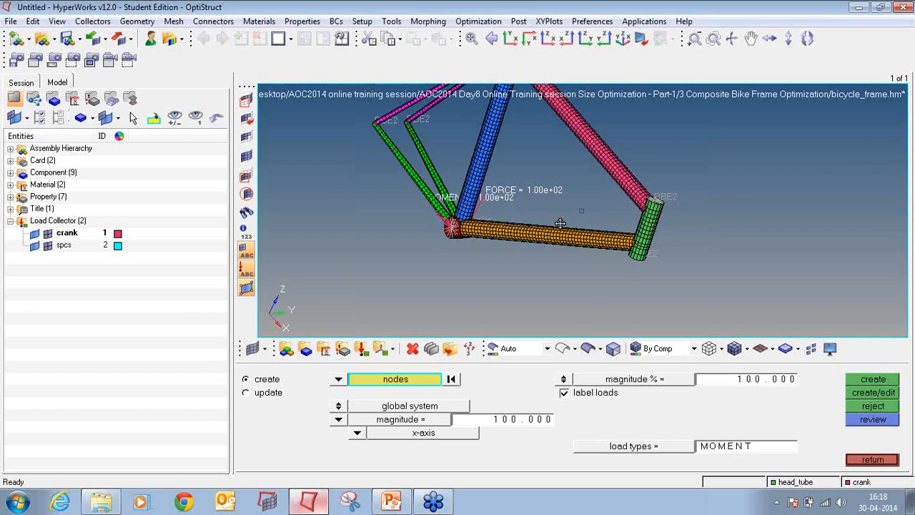
pyautogui.moveTo(558, 227)
pyautogui.keyDown('ctrl'); pyautogui.mouseDown()
pyautogui.moveTo(449, 197)
pyautogui.moveTo(435, 226)
pyautogui.moveTo(486, 207)
pyautogui.moveTo(560, 225)
pyautogui.mouseUp(); pyautogui.keyUp('ctrl')
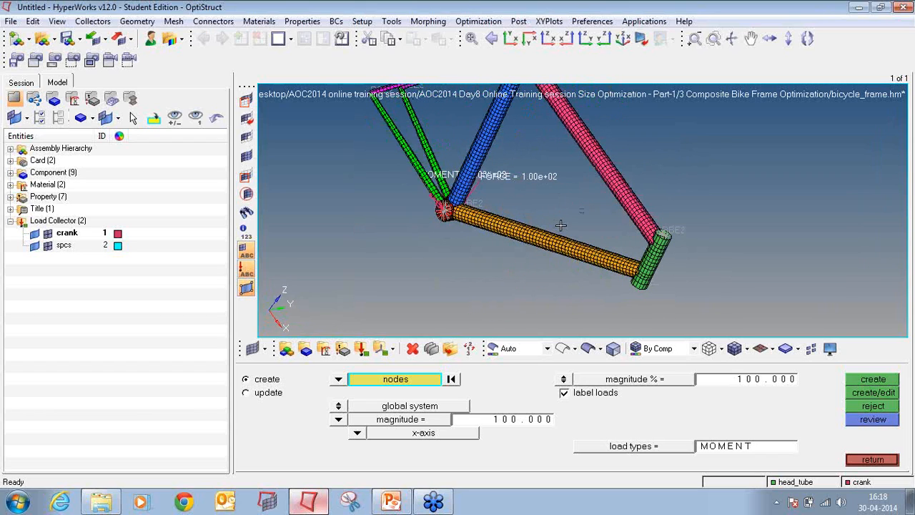
pyautogui.click(890, 462)
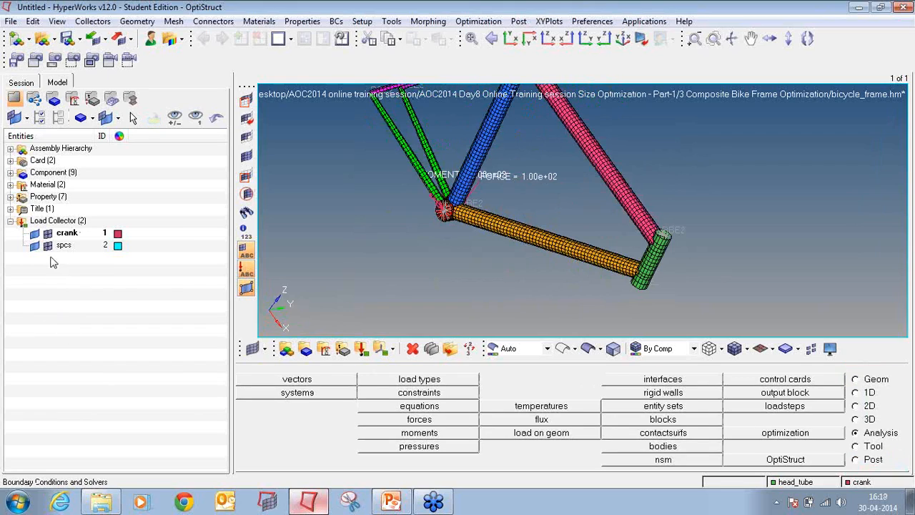
# - Make the spcs load collector current and start creating constraints
pyautogui.rightClick(62, 246)
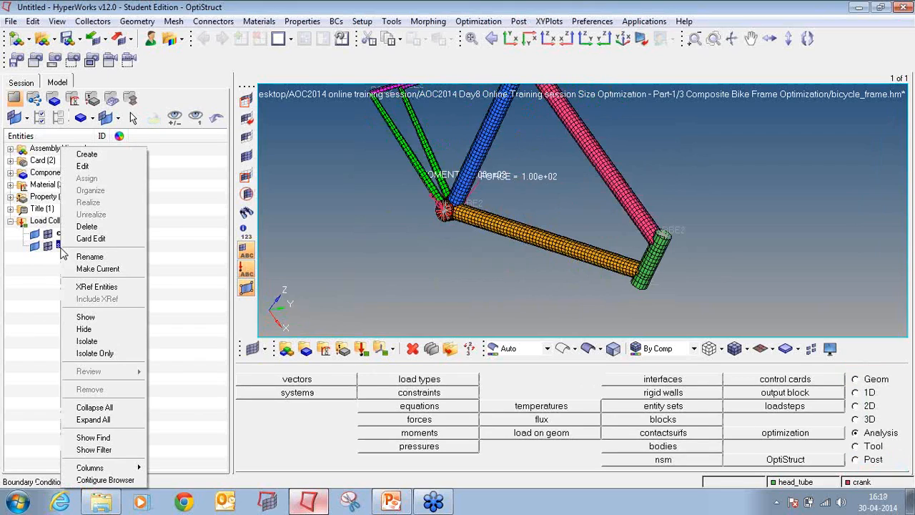
pyautogui.click(111, 269)
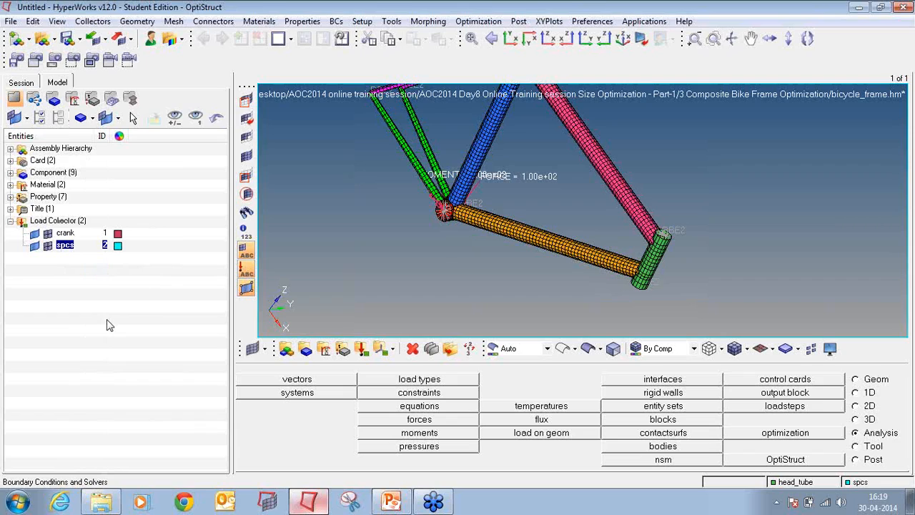
pyautogui.click(423, 395)
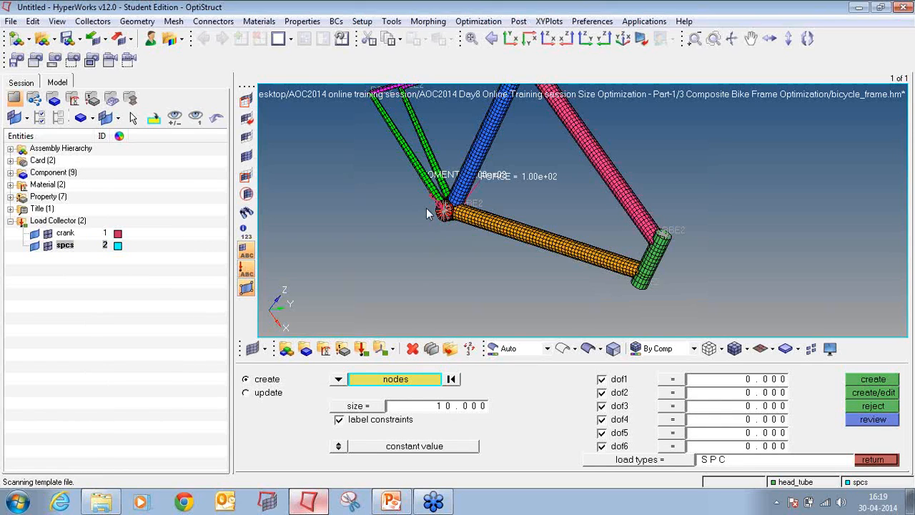
# - Select the RBE2 centre nodes at both ends of the head tube for the constraint
pyautogui.keyDown('ctrl'); pyautogui.scroll(2, 666, 242); pyautogui.keyUp('ctrl')
pyautogui.keyDown('ctrl'); pyautogui.scroll(7, 665, 238); pyautogui.keyUp('ctrl')
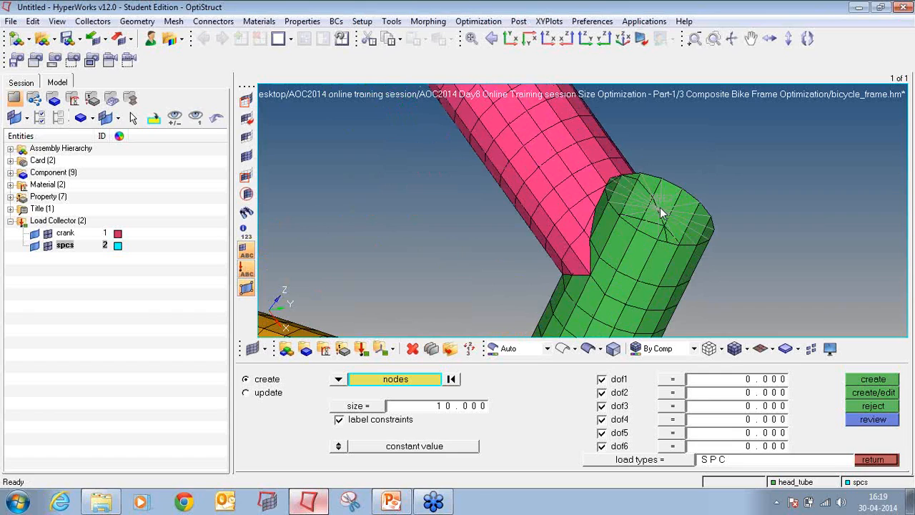
pyautogui.click(659, 208)
pyautogui.keyDown('ctrl'); pyautogui.scroll(-4, 607, 184); pyautogui.keyUp('ctrl')
pyautogui.keyDown('ctrl'); pyautogui.moveTo(581, 294); pyautogui.dragTo(581, 323); pyautogui.keyUp('ctrl')
pyautogui.keyDown('ctrl'); pyautogui.scroll(-8, 581, 315); pyautogui.keyUp('ctrl')
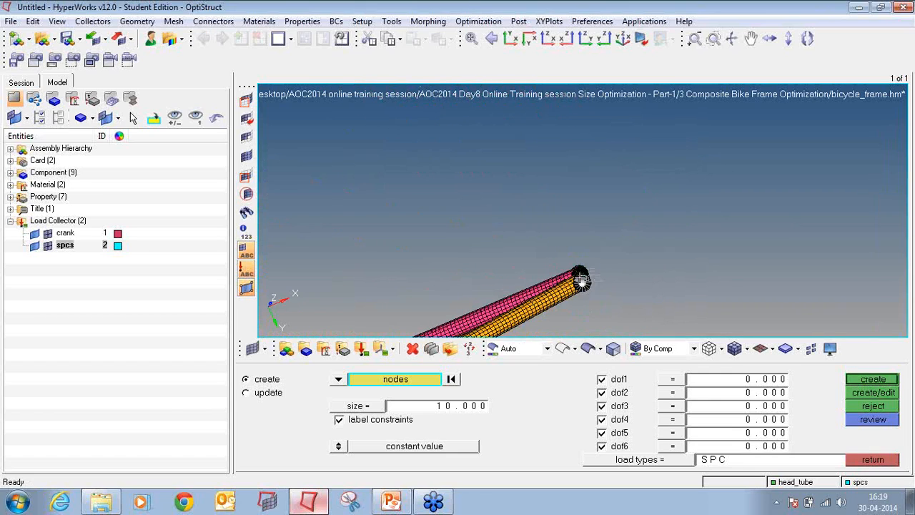
# - Add the RBE2 centre nodes at the two rear dropouts to the constraint selection
pyautogui.keyDown('ctrl'); pyautogui.scroll(8, 545, 302); pyautogui.keyUp('ctrl')
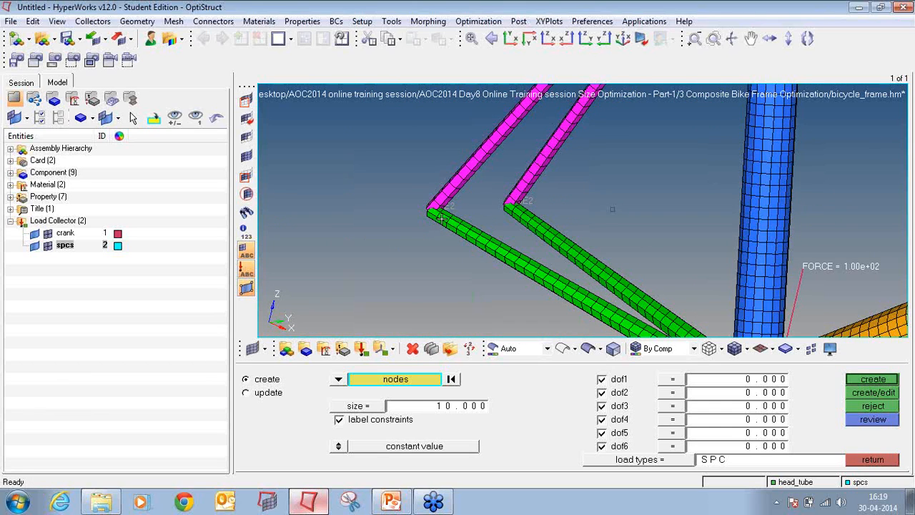
pyautogui.keyDown('ctrl'); pyautogui.scroll(5, 439, 214); pyautogui.keyUp('ctrl')
pyautogui.keyDown('ctrl'); pyautogui.scroll(6, 403, 183); pyautogui.keyUp('ctrl')
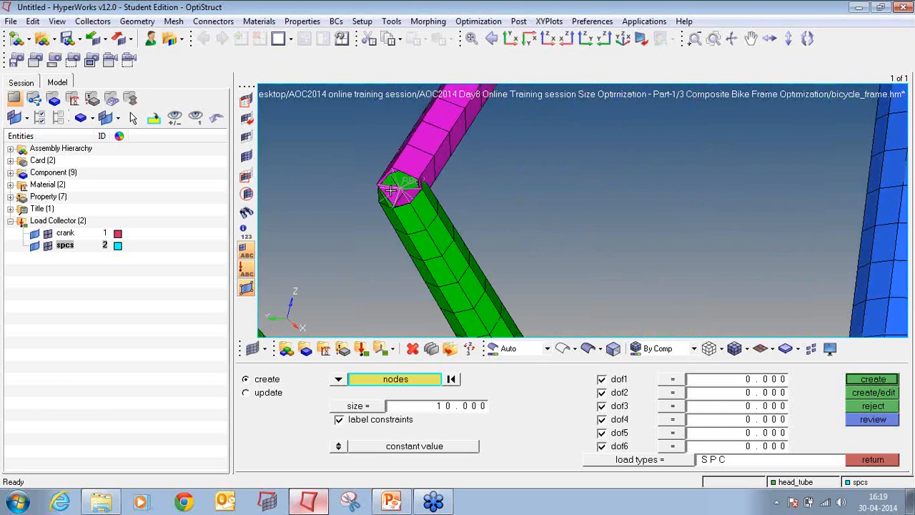
pyautogui.scroll(-8, 402, 183)
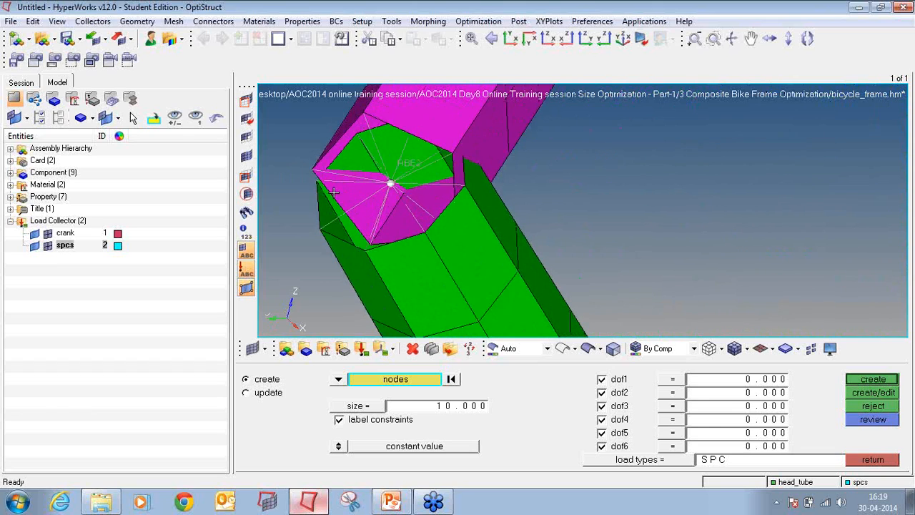
pyautogui.scroll(6, 418, 170)
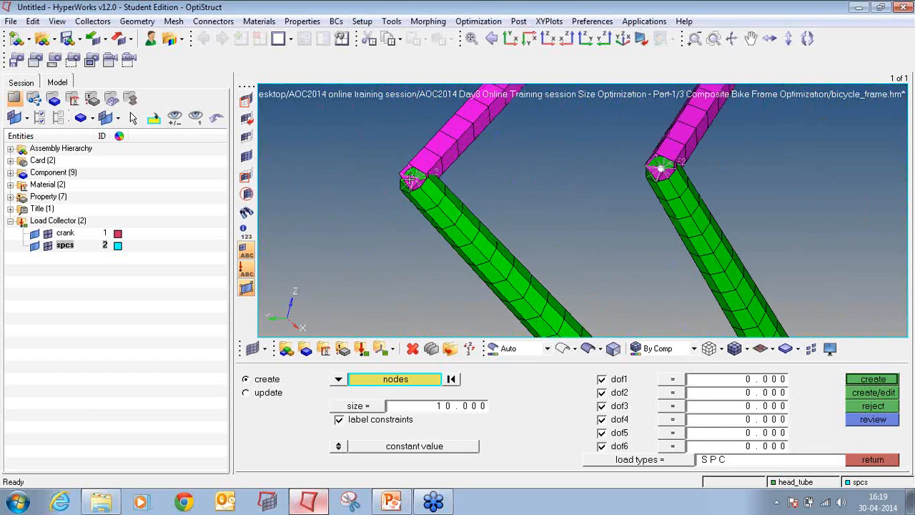
pyautogui.scroll(-7, 418, 170)
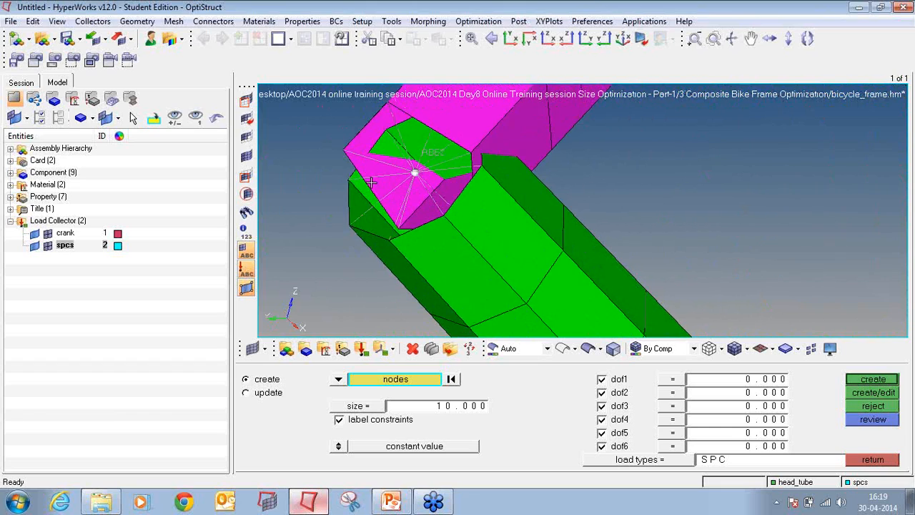
pyautogui.keyDown('ctrl'); pyautogui.scroll(-5, 380, 184); pyautogui.keyUp('ctrl')
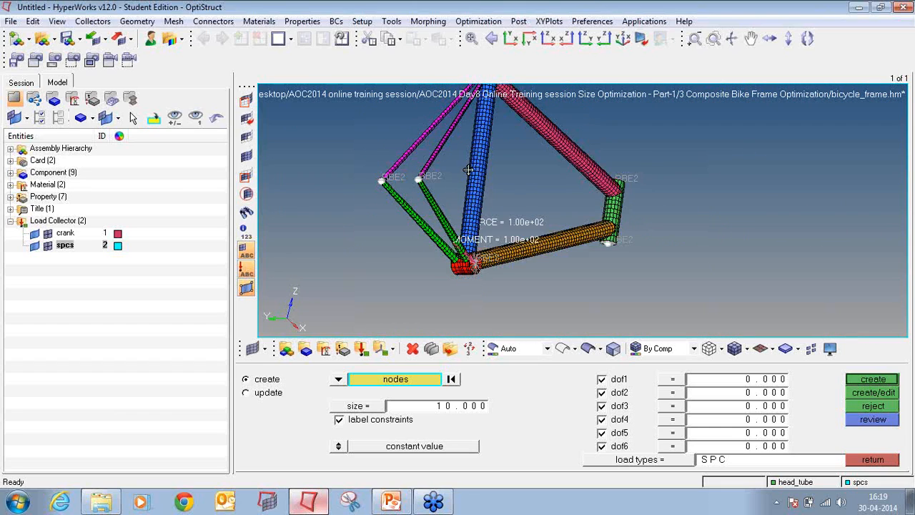
# - Create SPC constraints on the selected head tube and dropout nodes with dof1 to dof6 fixed at 0, and leave constraint creation
pyautogui.keyDown('ctrl'); pyautogui.moveTo(467, 172); pyautogui.dragTo(335, 207); pyautogui.keyUp('ctrl')
pyautogui.keyDown('ctrl'); pyautogui.scroll(-2, 336, 206); pyautogui.keyUp('ctrl')
pyautogui.keyDown('ctrl'); pyautogui.moveTo(411, 180); pyautogui.dragTo(432, 286, button='right'); pyautogui.keyUp('ctrl')
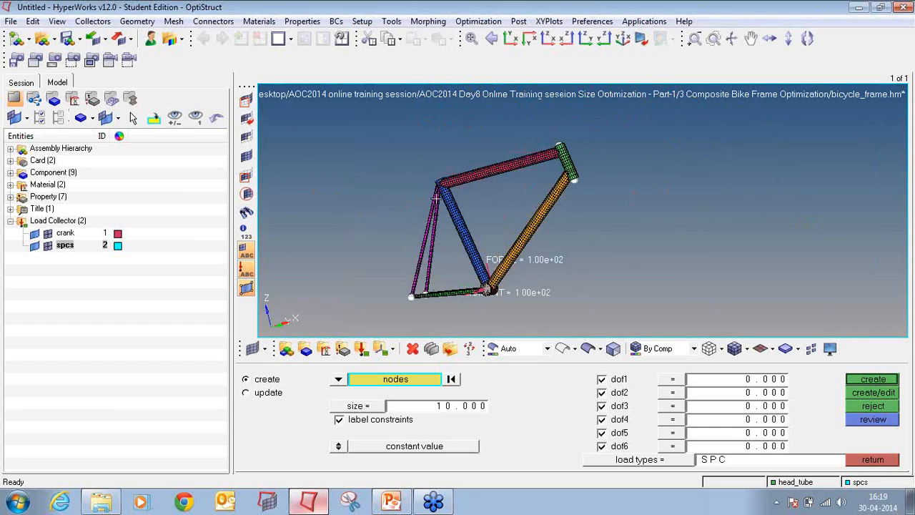
pyautogui.keyDown('ctrl'); pyautogui.scroll(3, 438, 168); pyautogui.keyUp('ctrl')
pyautogui.keyDown('ctrl'); pyautogui.scroll(-4, 438, 168); pyautogui.keyUp('ctrl')
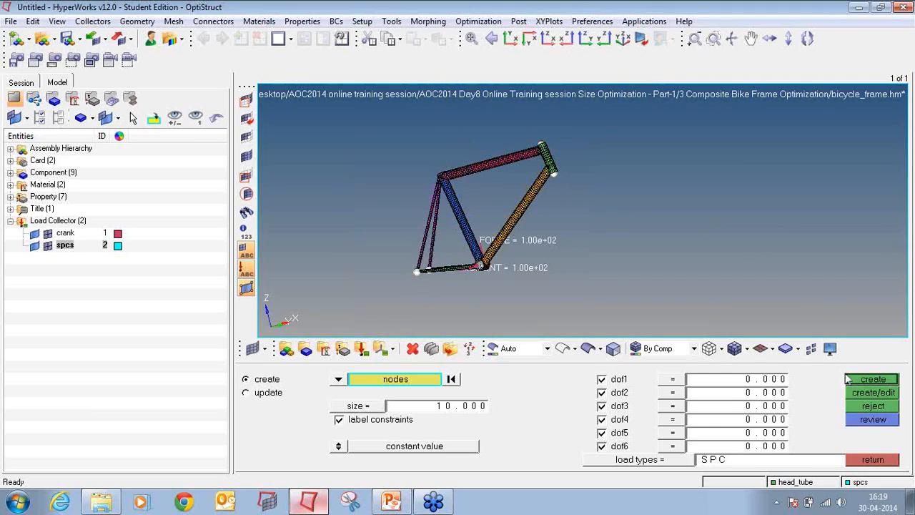
pyautogui.click(866, 381)
pyautogui.keyDown('ctrl'); pyautogui.moveTo(684, 197); pyautogui.dragTo(571, 264); pyautogui.keyUp('ctrl')
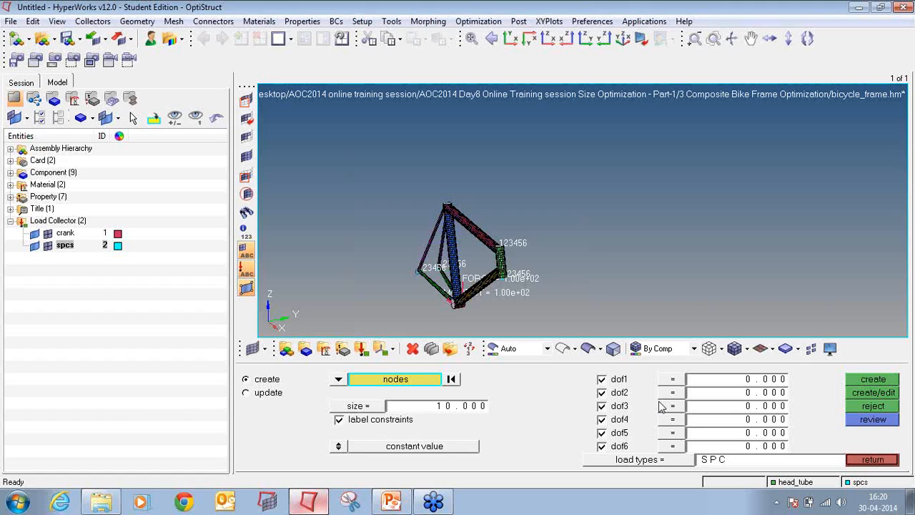
pyautogui.click(872, 460)
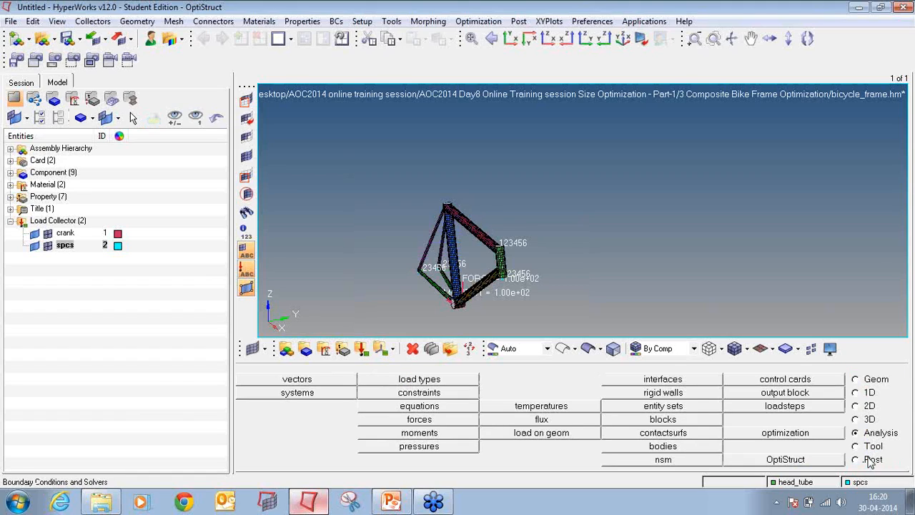
# - Start a load step named crank of type linear static
pyautogui.click(826, 411)
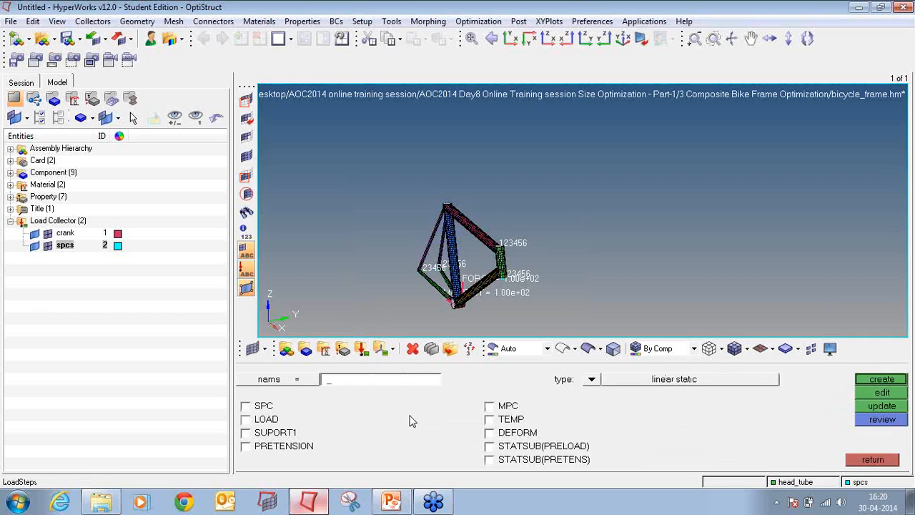
pyautogui.write('crank')
pyautogui.click(591, 380)
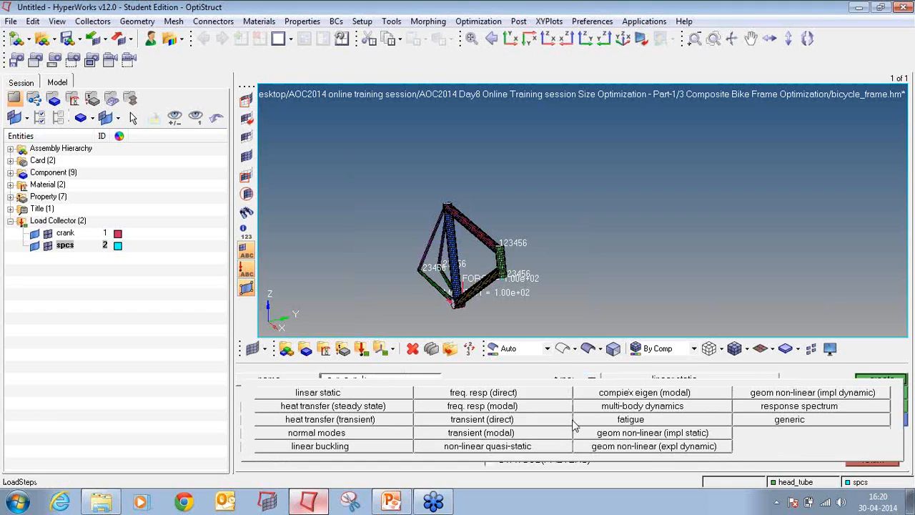
pyautogui.click(328, 398)
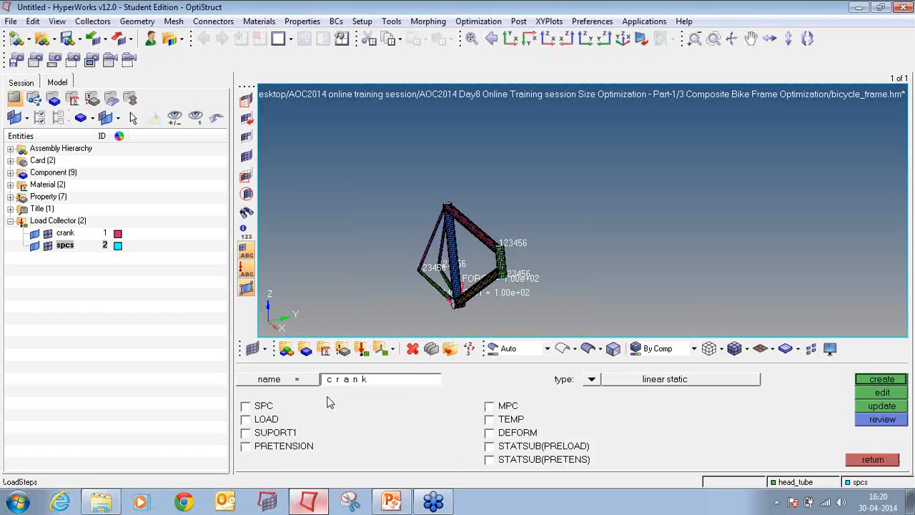
# - Assign spcs as the SPC and crank as the LOAD, create the load step, and list it in the model tree
pyautogui.click(263, 409)
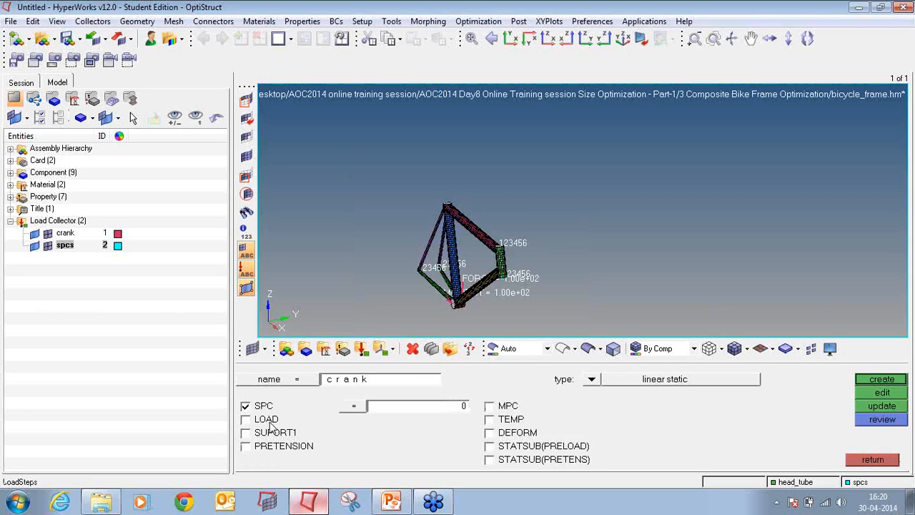
pyautogui.click(270, 420)
pyautogui.click(394, 419)
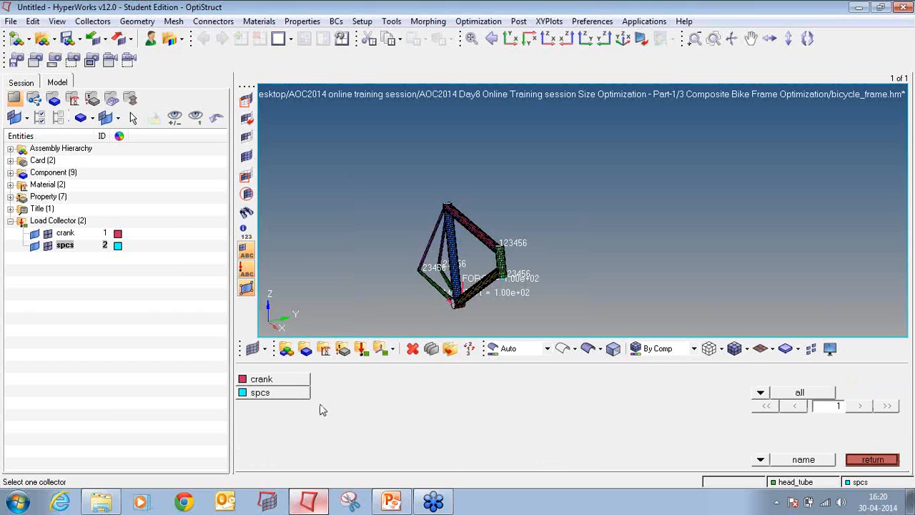
pyautogui.click(292, 396)
pyautogui.click(392, 422)
pyautogui.click(270, 380)
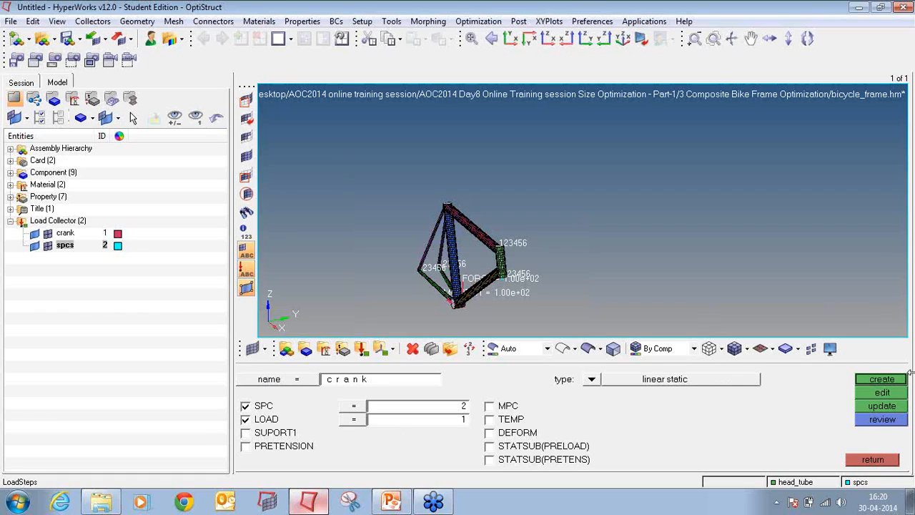
pyautogui.click(902, 383)
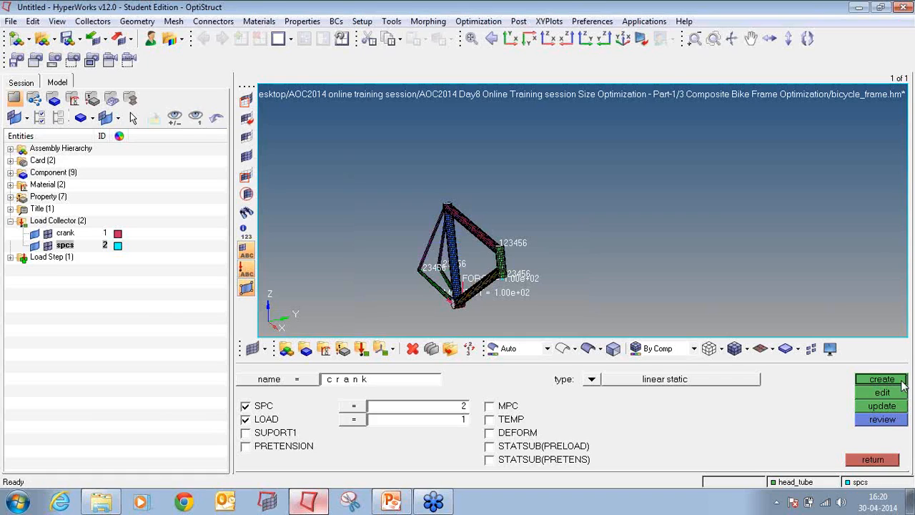
pyautogui.click(10, 257)
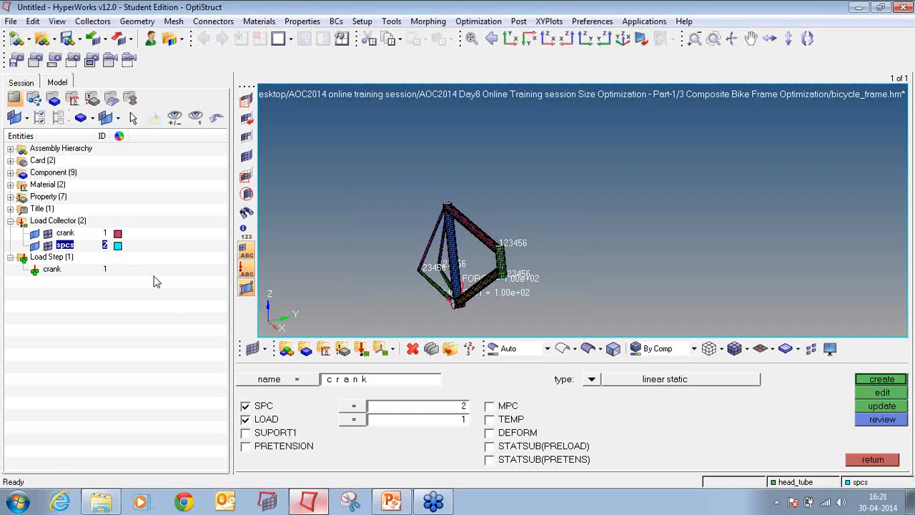
pyautogui.click(886, 459)
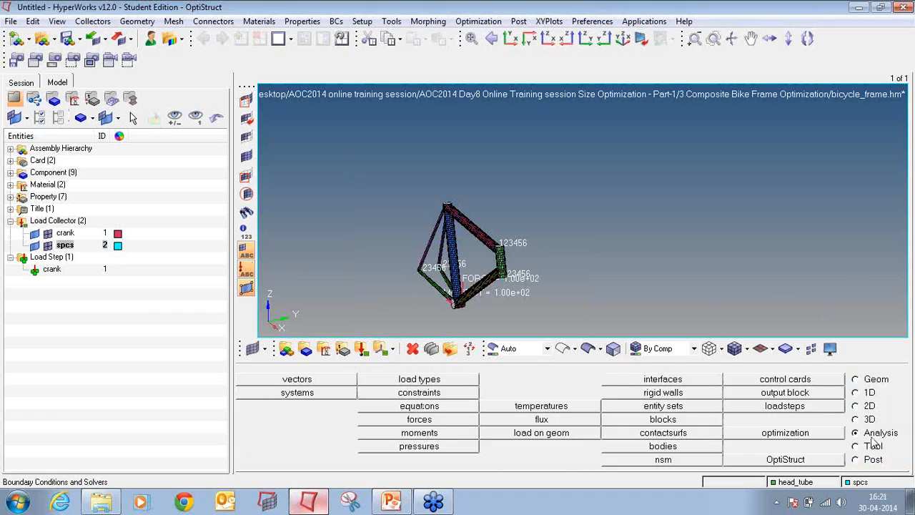
# - Open HyperLaminate to work on the frame's composite laminates
pyautogui.click(790, 434)
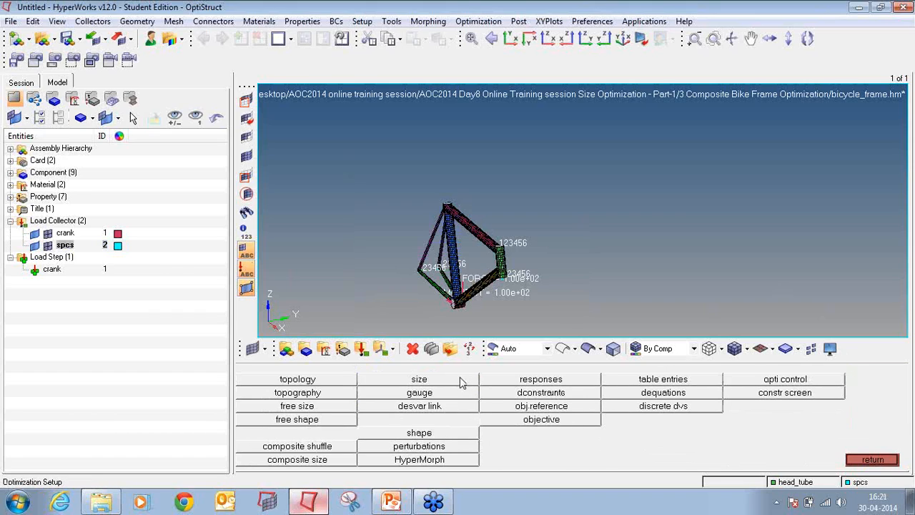
pyautogui.click(892, 465)
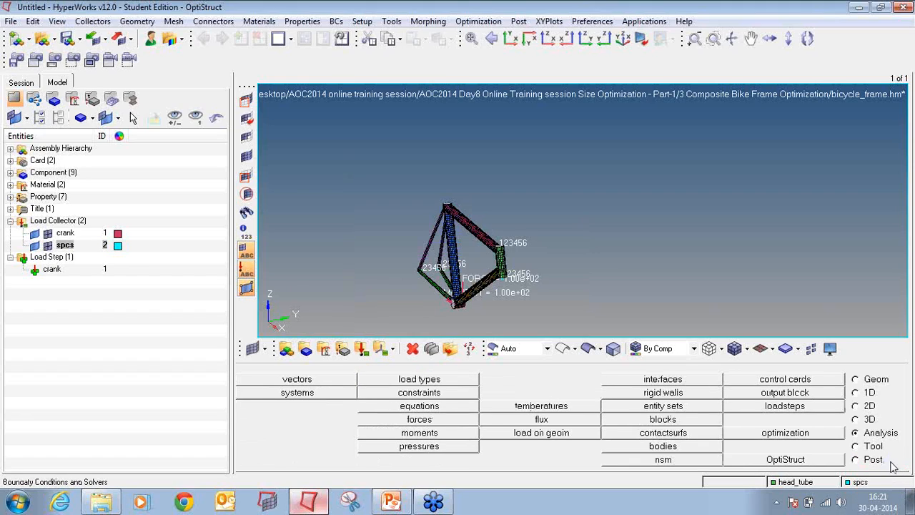
pyautogui.click(867, 408)
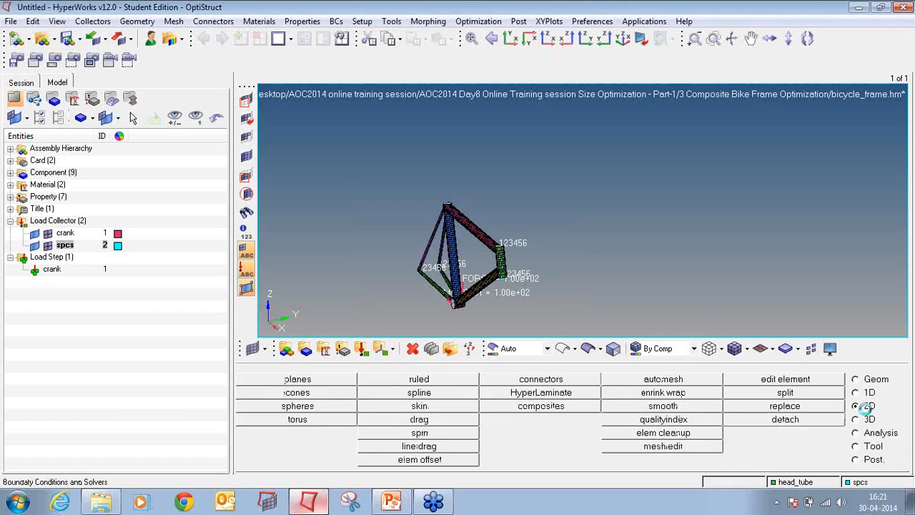
pyautogui.click(579, 398)
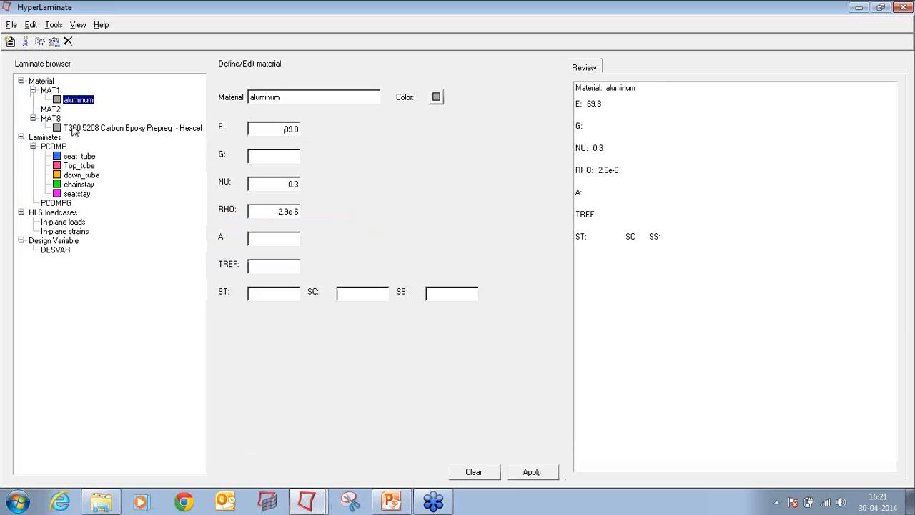
# - Create a new DESVAR design variable and name it thk1
pyautogui.click(62, 254)
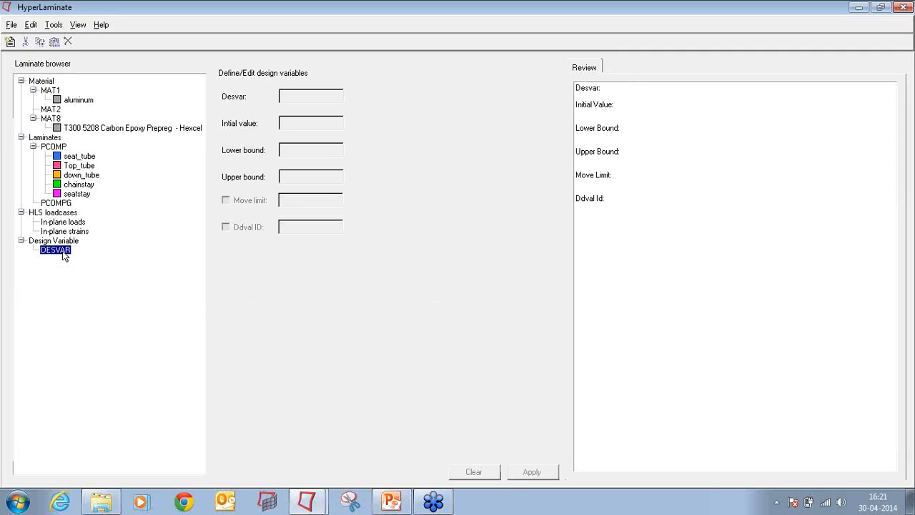
pyautogui.rightClick(64, 254)
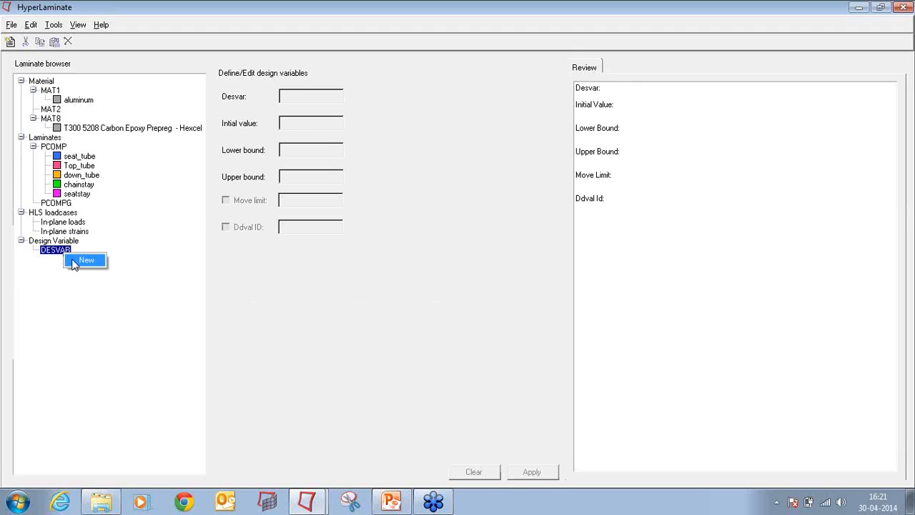
pyautogui.click(84, 260)
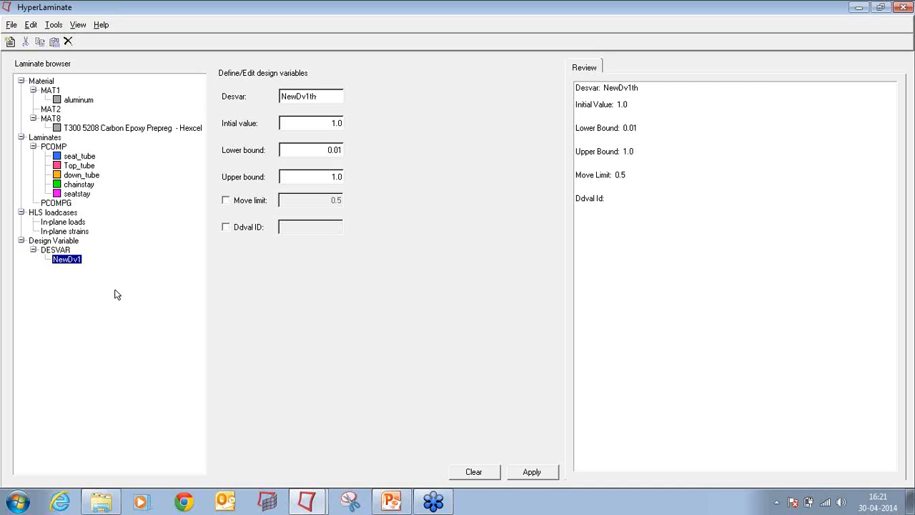
pyautogui.press('BackSpace')
pyautogui.press('BackSpace')
pyautogui.press('BackSpace')
pyautogui.press('BackSpace')
pyautogui.press('BackSpace')
pyautogui.press('BackSpace')
pyautogui.write('thk1')
# - Set thk1's lower bound to 0.0 and upper bound to 2.0, and apply the definition
pyautogui.click(339, 152)
pyautogui.press('Delete')
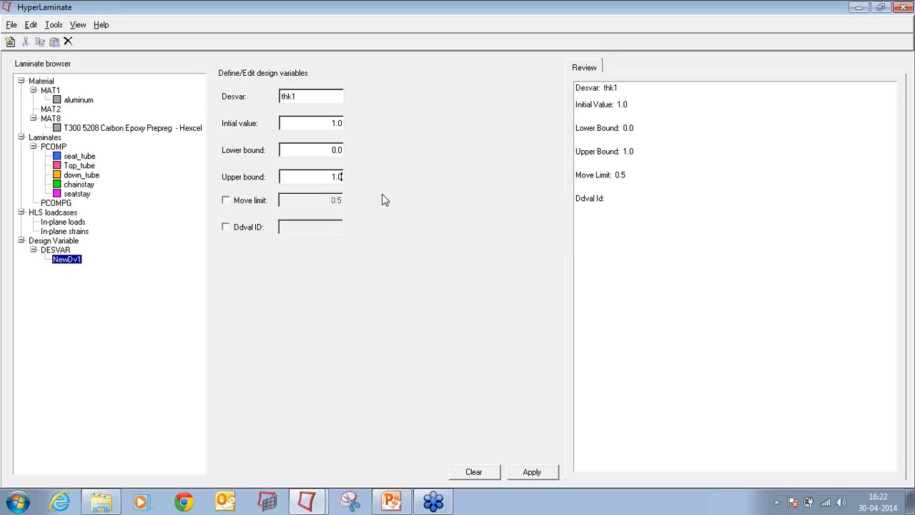
pyautogui.press('Tab')
pyautogui.press('BackSpace')
pyautogui.press('BackSpace')
pyautogui.press('BackSpace')
pyautogui.write('2.0')
pyautogui.click(533, 472)
# - Add a second DESVAR design variable named thk2
pyautogui.click(63, 252)
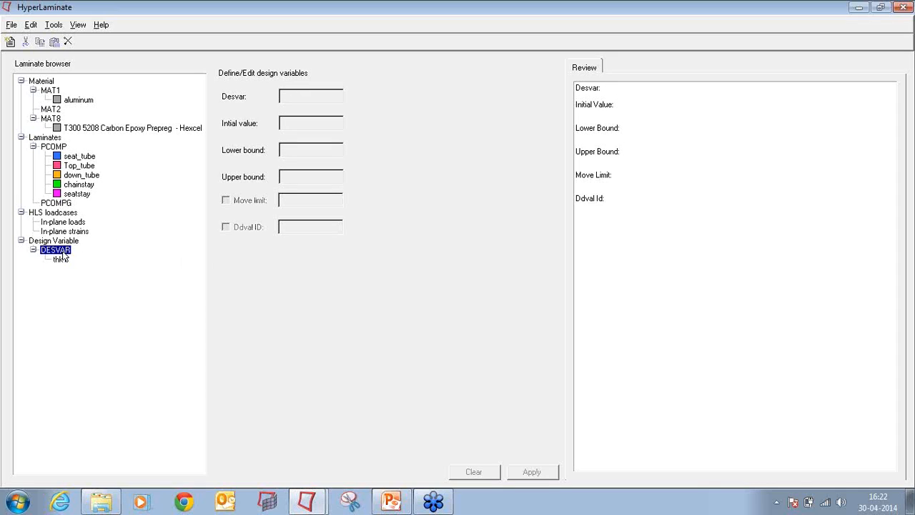
pyautogui.rightClick(62, 254)
pyautogui.click(87, 260)
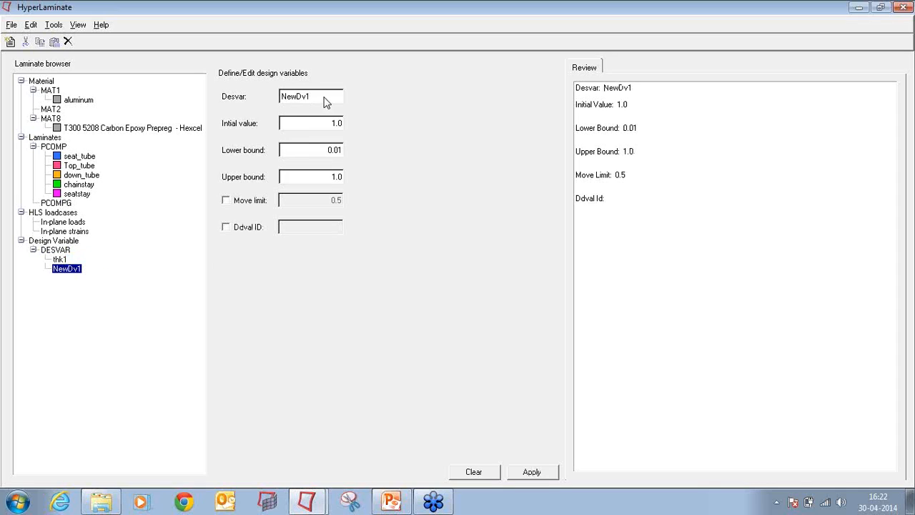
pyautogui.press('BackSpace')
pyautogui.press('BackSpace')
pyautogui.press('BackSpace')
pyautogui.press('BackSpace')
pyautogui.press('BackSpace')
pyautogui.press('BackSpace')
pyautogui.write('thk2')
# - Give thk2 a lower bound of 0 and an upper bound of 2.0, and apply them
pyautogui.click(337, 122)
pyautogui.press('Tab')
pyautogui.write('0')
pyautogui.press('Tab')
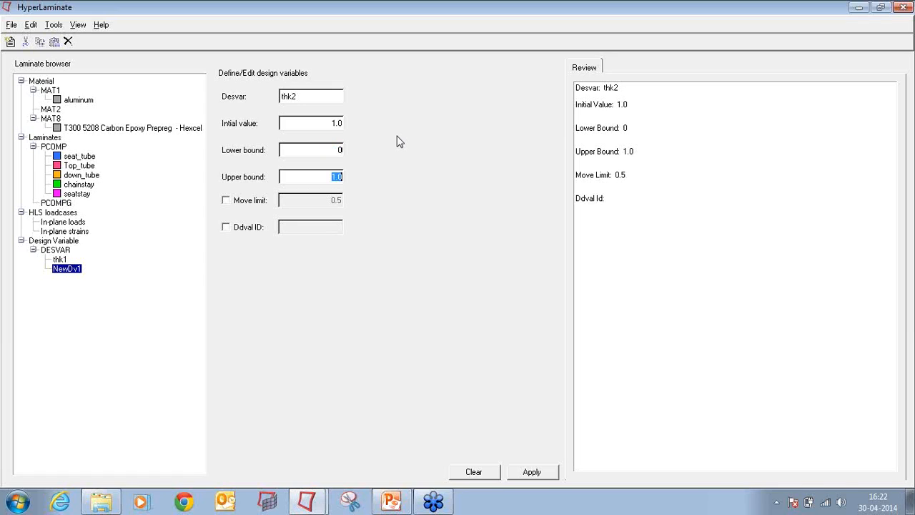
pyautogui.write('2.0')
pyautogui.click(532, 472)
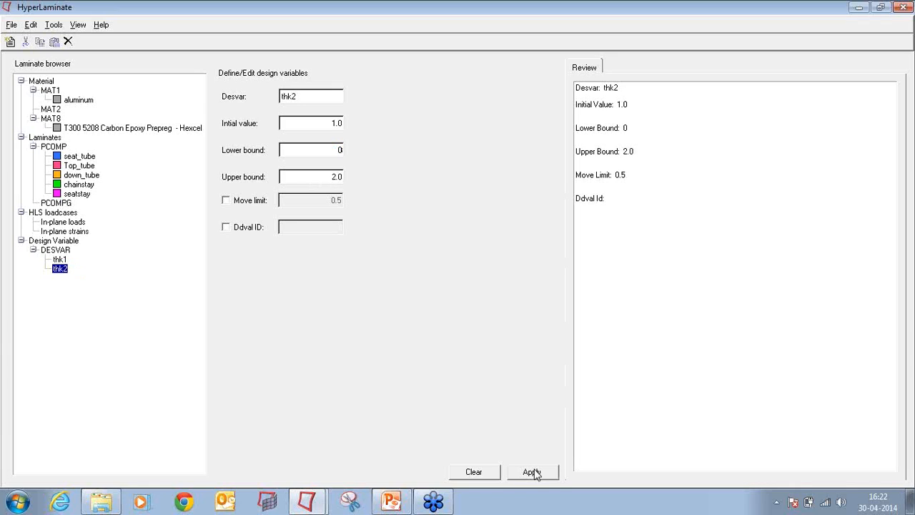
# - Add a third DESVAR design variable named thk3
pyautogui.click(63, 250)
pyautogui.rightClick(63, 251)
pyautogui.click(88, 255)
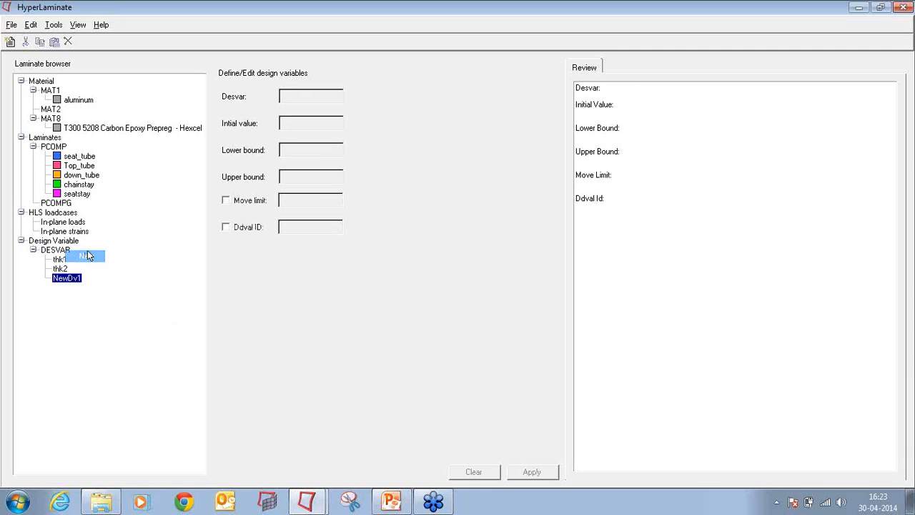
pyautogui.press('BackSpace')
pyautogui.press('BackSpace')
pyautogui.press('BackSpace')
pyautogui.press('BackSpace')
pyautogui.press('BackSpace')
pyautogui.press('BackSpace')
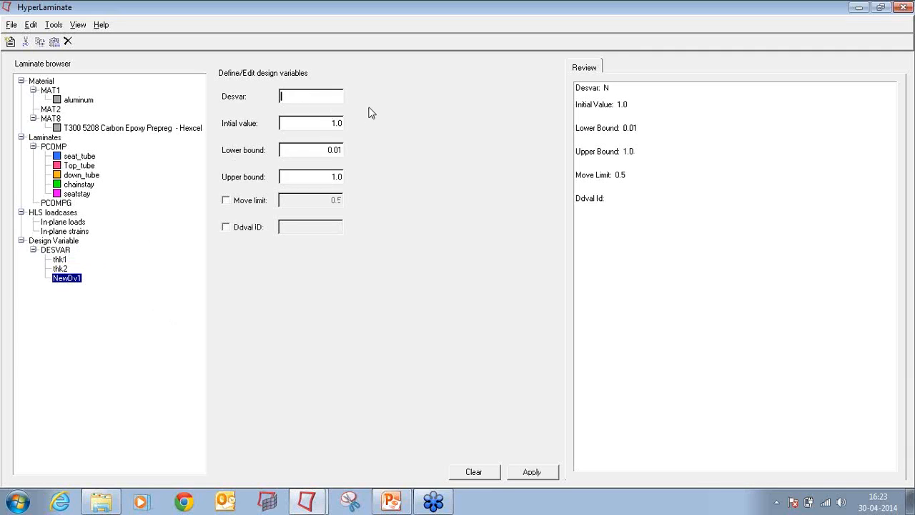
pyautogui.write('thk3')
# - Bound thk3 between 0.0 and 2.0 and apply the design variable
pyautogui.press('Tab')
pyautogui.press('Tab')
pyautogui.write('0.0')
pyautogui.press('Tab')
pyautogui.write('2.0')
pyautogui.click(532, 473)
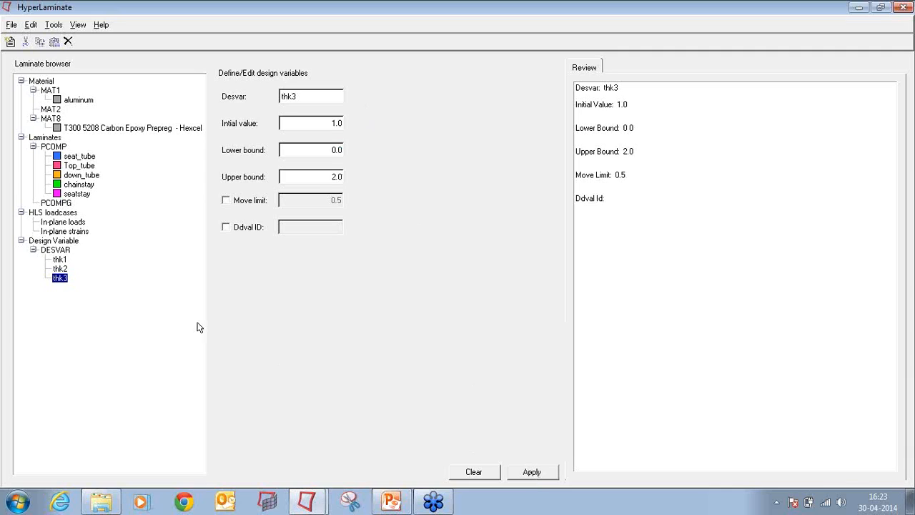
# - Add a fourth DESVAR design variable named rhk4
pyautogui.click(57, 250)
pyautogui.rightClick(65, 252)
pyautogui.click(80, 255)
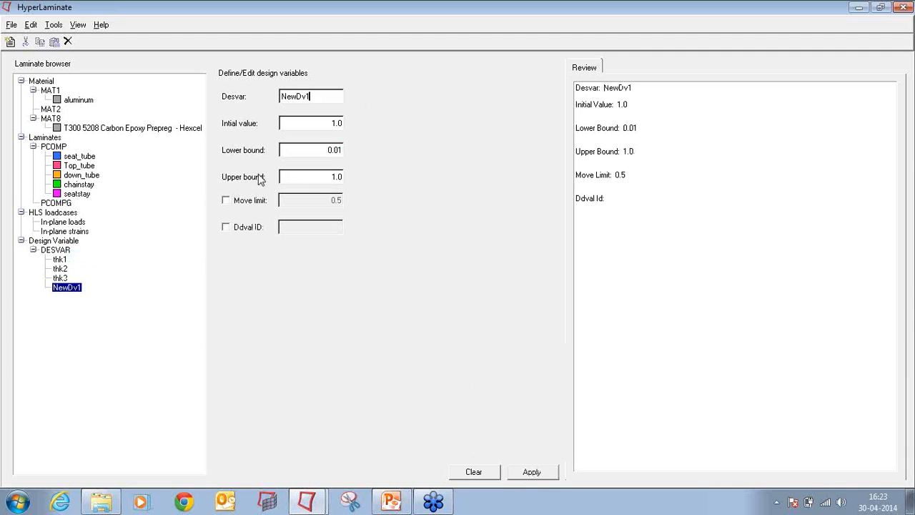
pyautogui.press('BackSpace')
pyautogui.press('BackSpace')
pyautogui.press('BackSpace')
pyautogui.press('BackSpace')
pyautogui.press('BackSpace')
pyautogui.press('BackSpace')
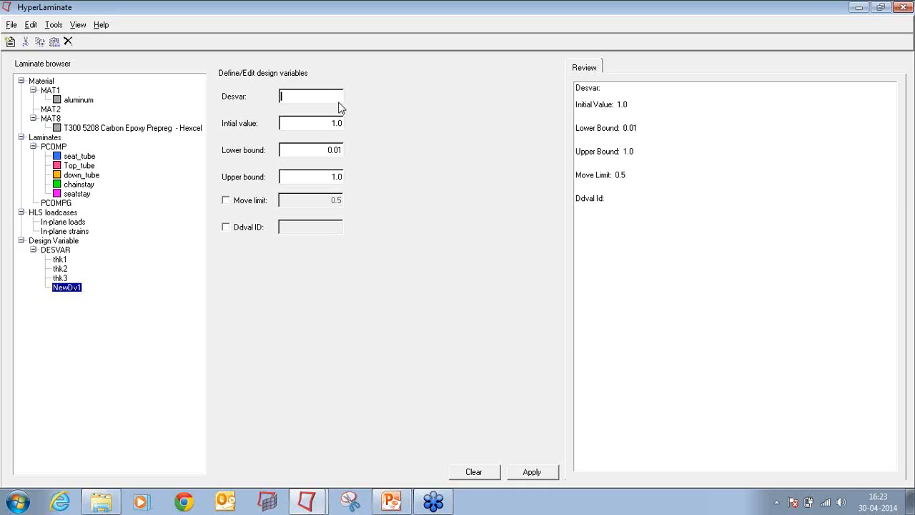
pyautogui.write('thk')
pyautogui.write('4')
# - Set rhk4's lower bound to 0.0 and upper bound to 2.0, and apply the definition
pyautogui.press('Tab')
pyautogui.press('Tab')
pyautogui.write('0.0')
pyautogui.press('Tab')
pyautogui.write('2.0')
pyautogui.click(533, 472)
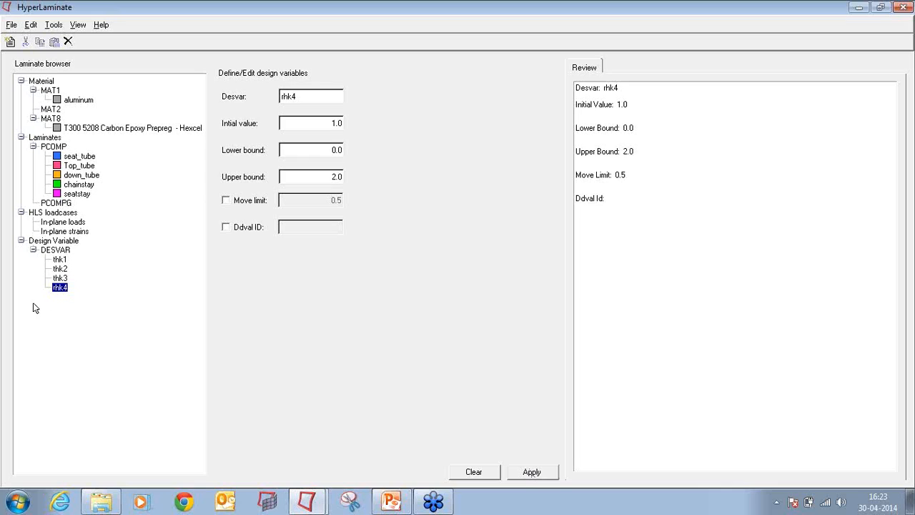
# - Add a fifth DESVAR design variable named thk5
pyautogui.click(55, 249)
pyautogui.rightClick(63, 255)
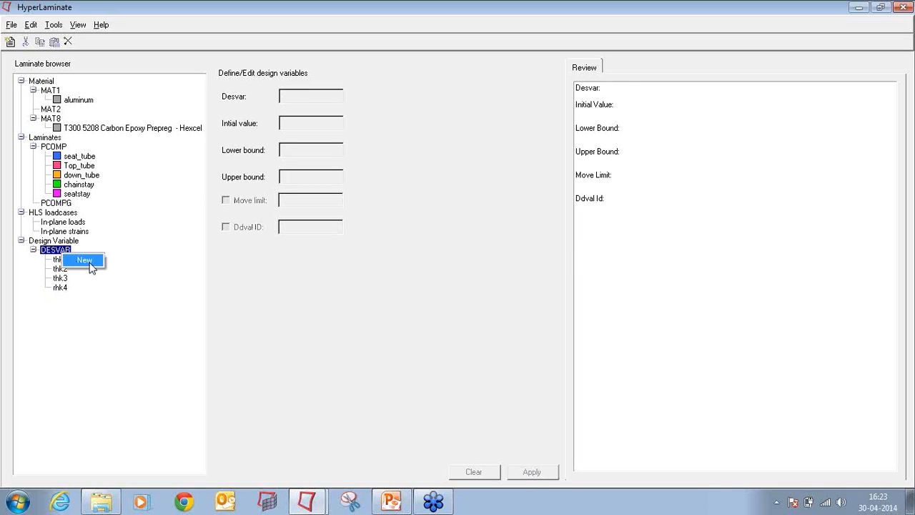
pyautogui.click(85, 261)
pyautogui.press('BackSpace')
pyautogui.press('BackSpace')
pyautogui.press('BackSpace')
pyautogui.press('BackSpace')
pyautogui.press('BackSpace')
pyautogui.press('BackSpace')
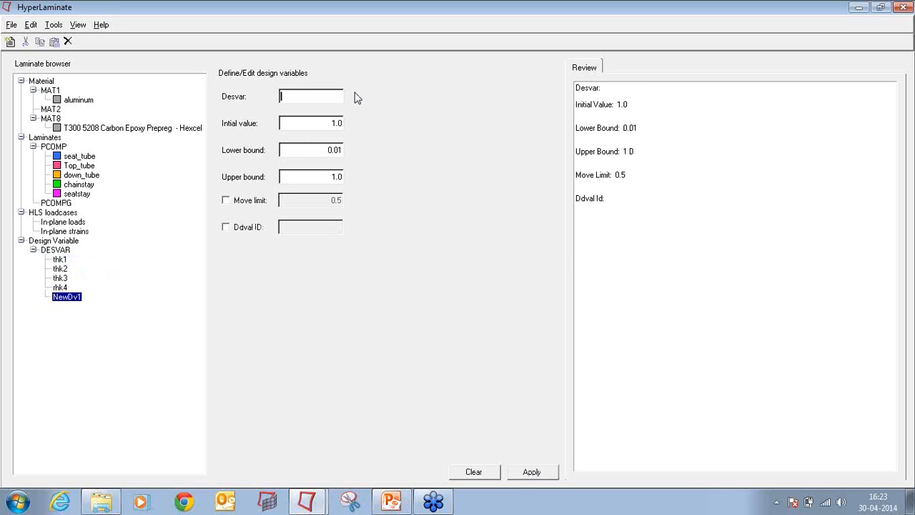
pyautogui.write('thk5')
# - Set thk5's lower bound to 0.0 and upper bound to 2.0, and apply the definition
pyautogui.press('Tab')
pyautogui.press('Tab')
pyautogui.write('0')
pyautogui.press('Tab')
pyautogui.write('2.0')
pyautogui.click(546, 474)
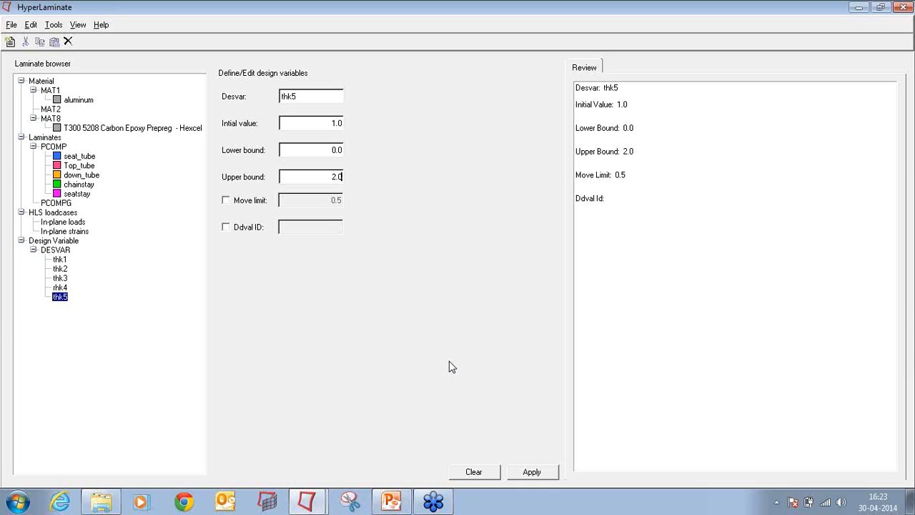
pyautogui.click(60, 268)
pyautogui.rightClick(63, 269)
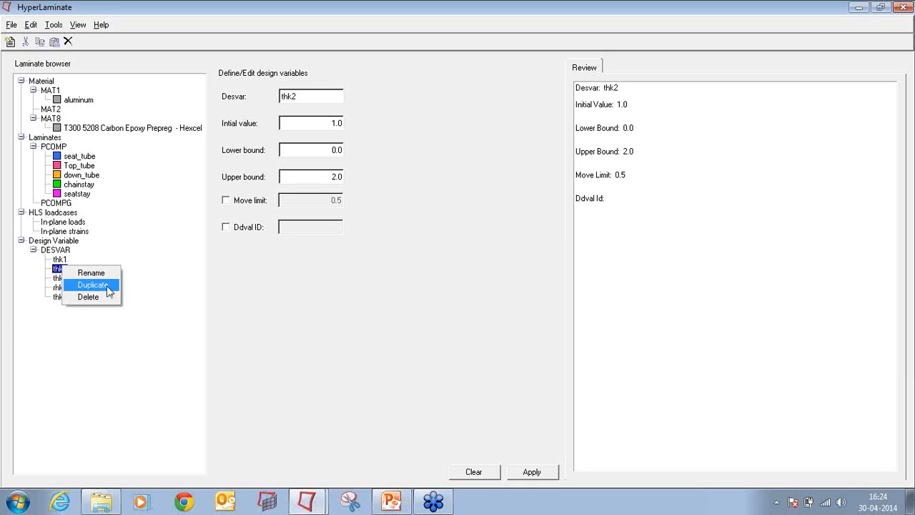
pyautogui.click(174, 297)
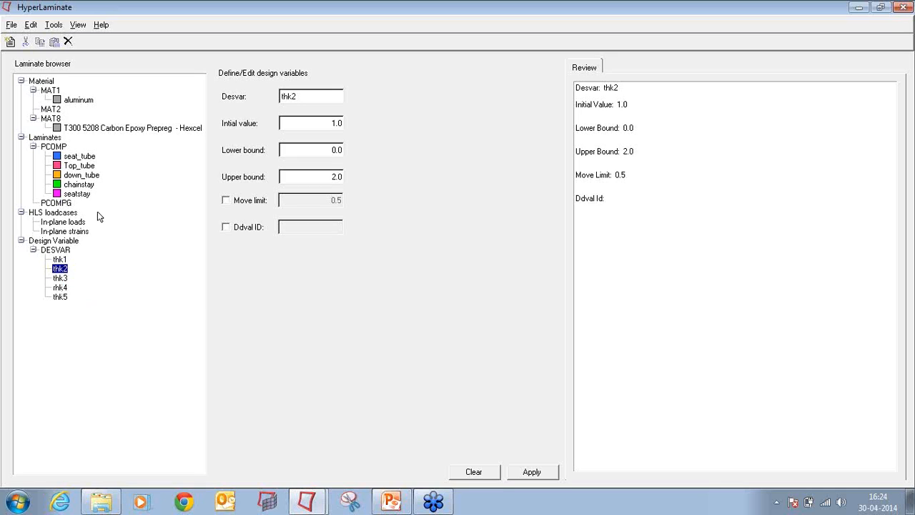
pyautogui.click(60, 204)
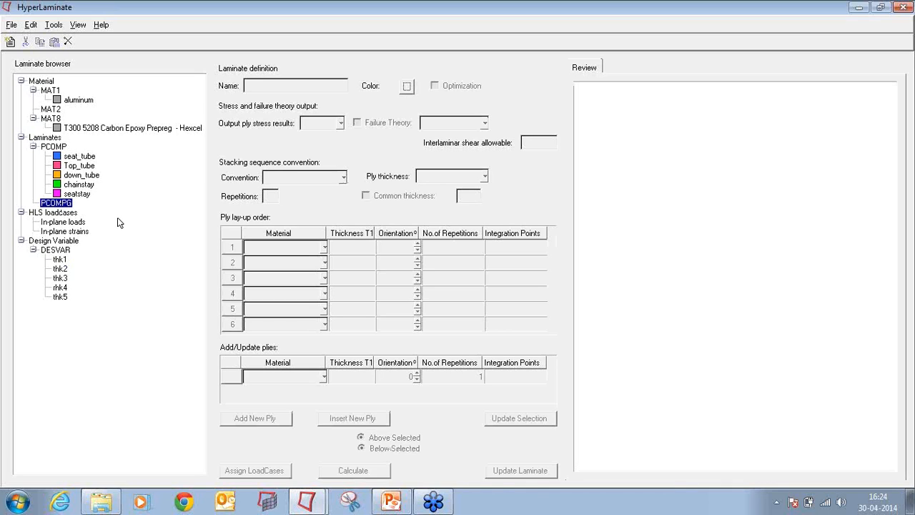
# - Open the seat_tube PCOMP laminate and enable optimization for it
pyautogui.doubleClick(74, 158)
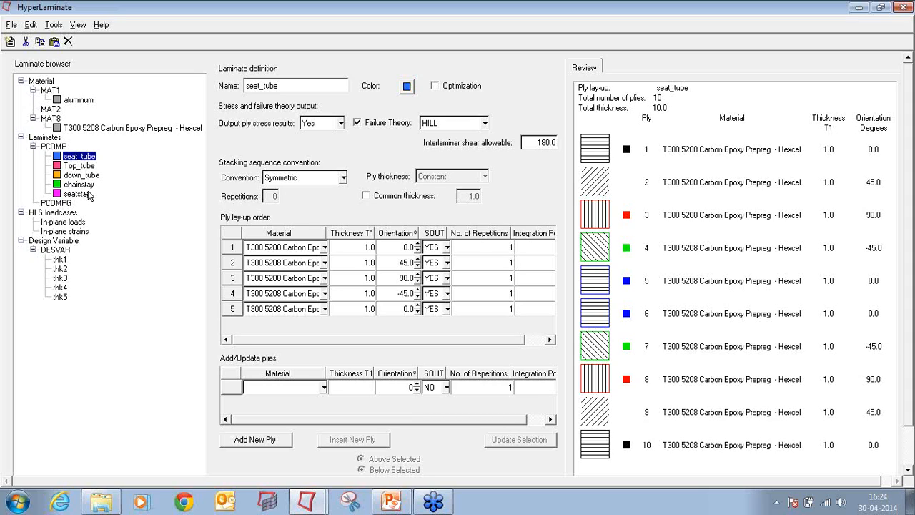
pyautogui.click(435, 87)
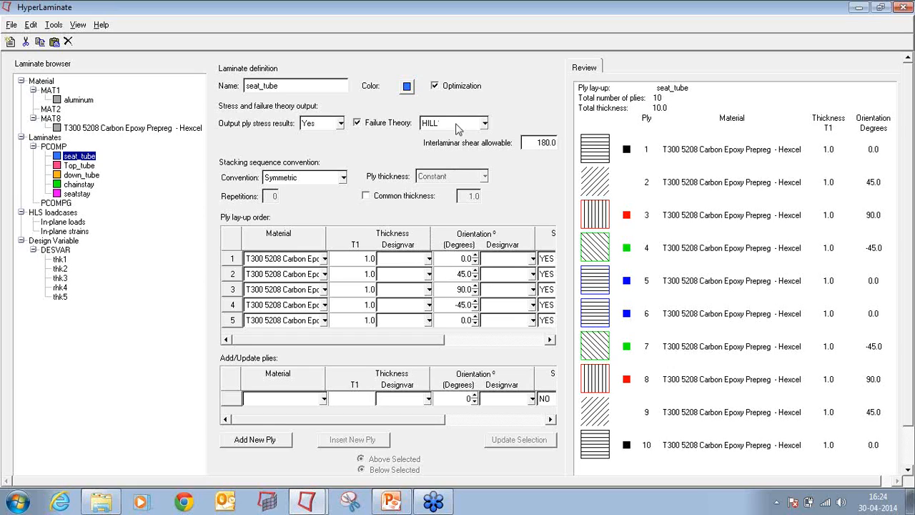
pyautogui.click(434, 86)
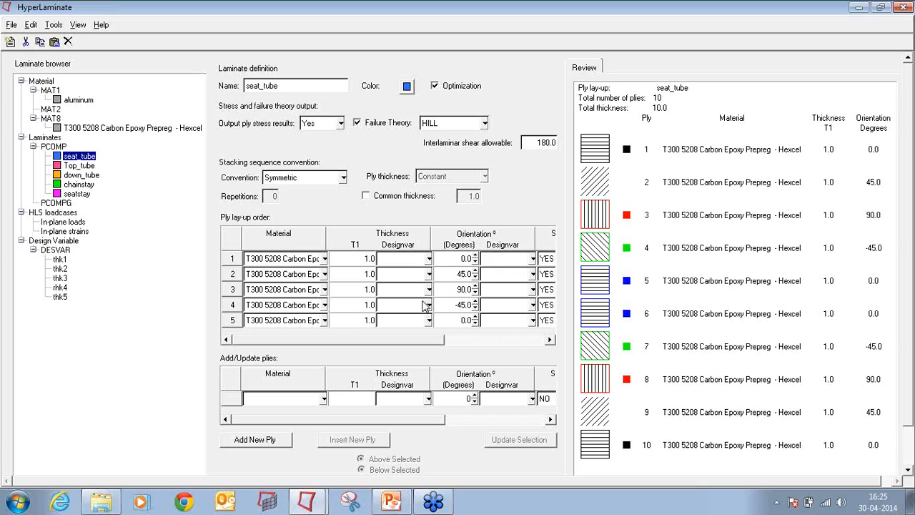
# - Assign thk1, thk2, thk3, rhk4 and thk5 as thickness design variables to seat_tube plies 1 to 5 respectively
pyautogui.click(429, 259)
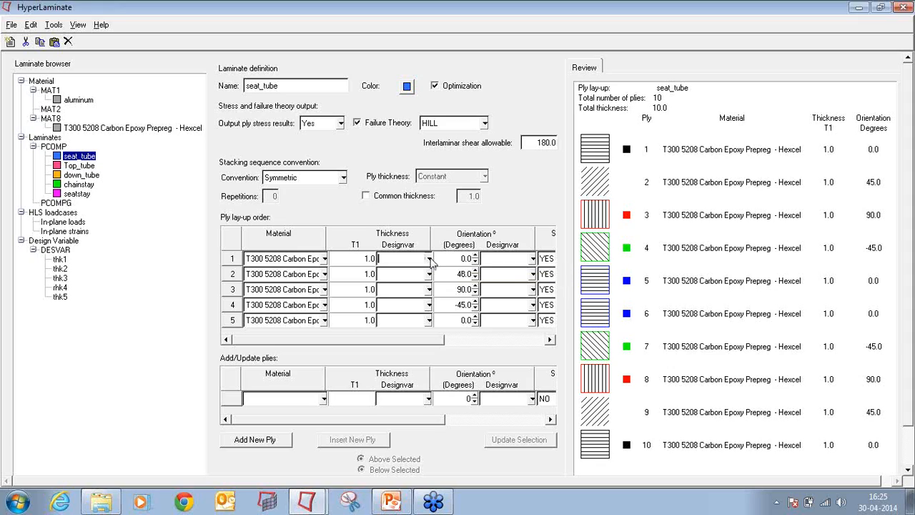
pyautogui.click(420, 271)
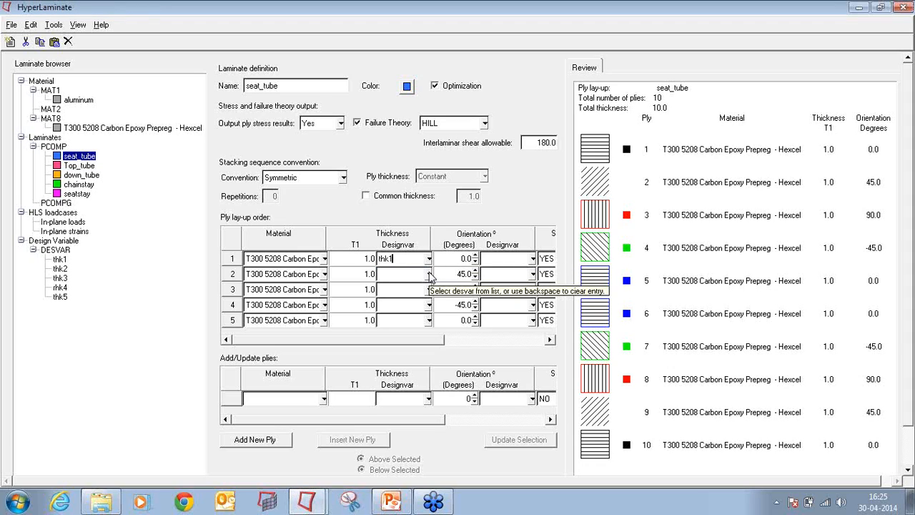
pyautogui.click(429, 274)
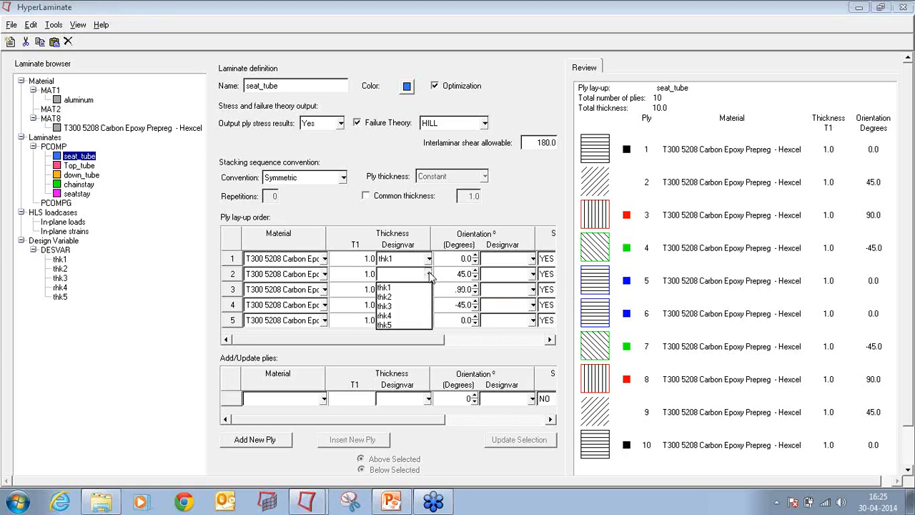
pyautogui.click(418, 301)
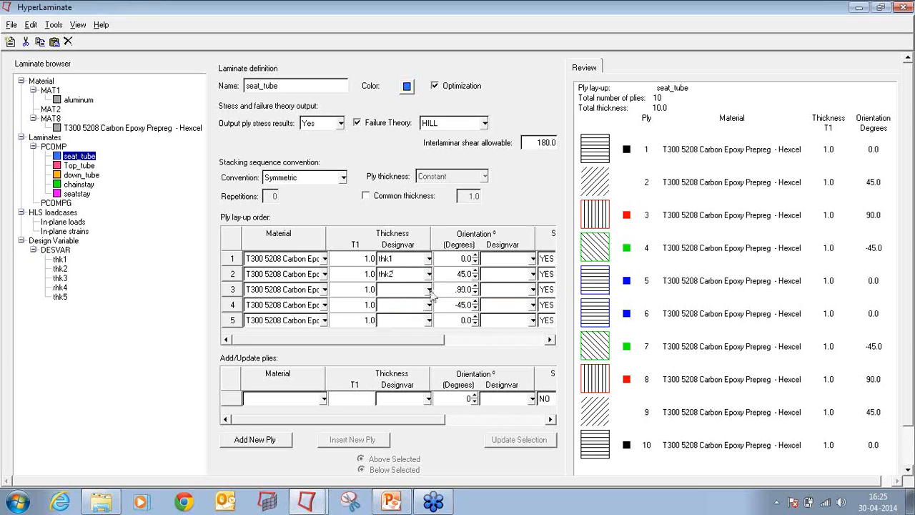
pyautogui.click(429, 290)
pyautogui.click(411, 324)
pyautogui.click(429, 305)
pyautogui.click(404, 346)
pyautogui.click(428, 320)
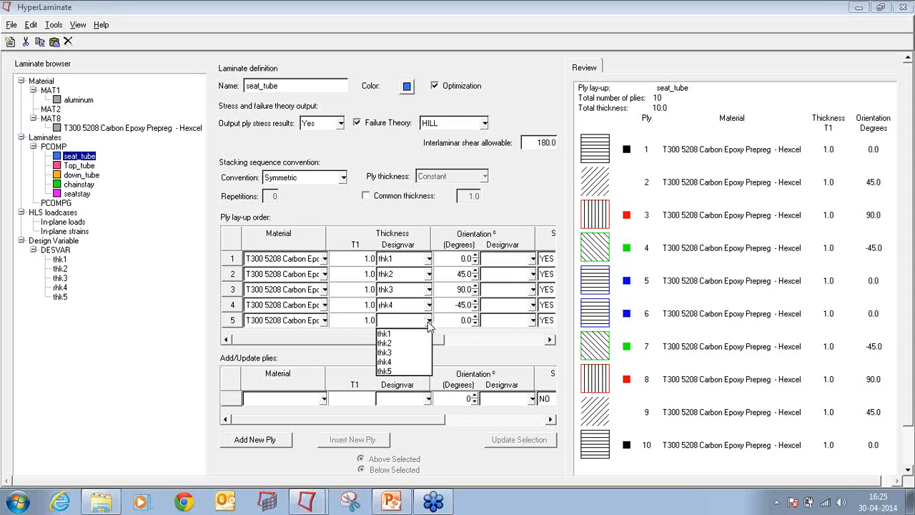
pyautogui.click(398, 370)
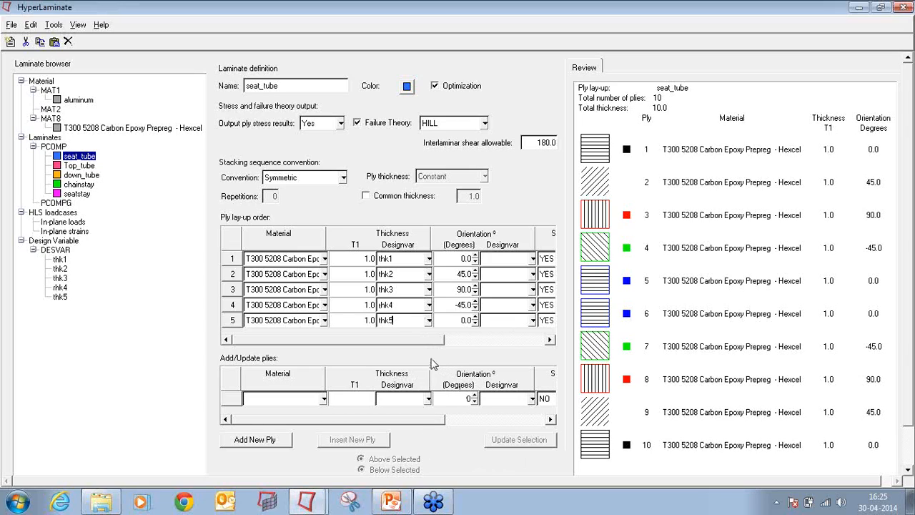
# - Update the seat_tube laminate with the assigned thickness design variables
pyautogui.moveTo(423, 341)
pyautogui.mouseDown()
pyautogui.moveTo(529, 344)
pyautogui.moveTo(407, 346)
pyautogui.mouseUp()
pyautogui.moveTo(405, 341); pyautogui.dragTo(355, 347)
pyautogui.moveTo(907, 388); pyautogui.dragTo(906, 454)
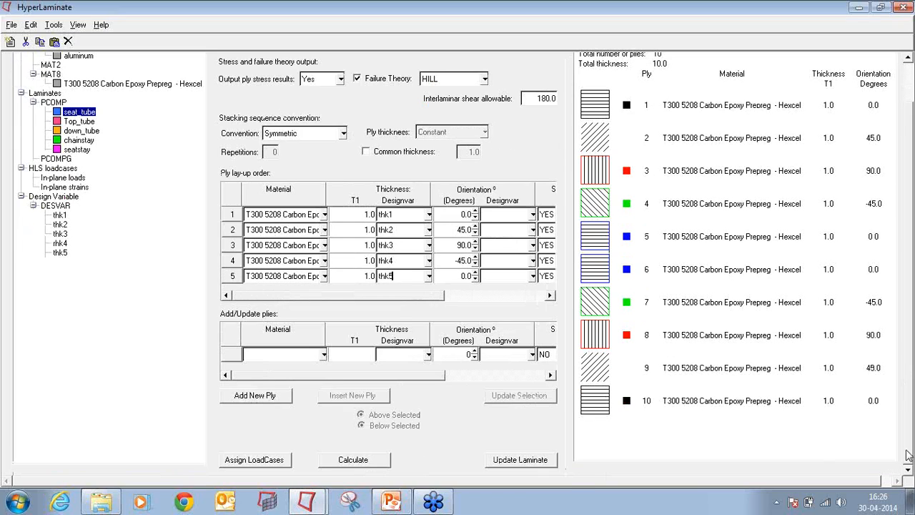
pyautogui.click(502, 463)
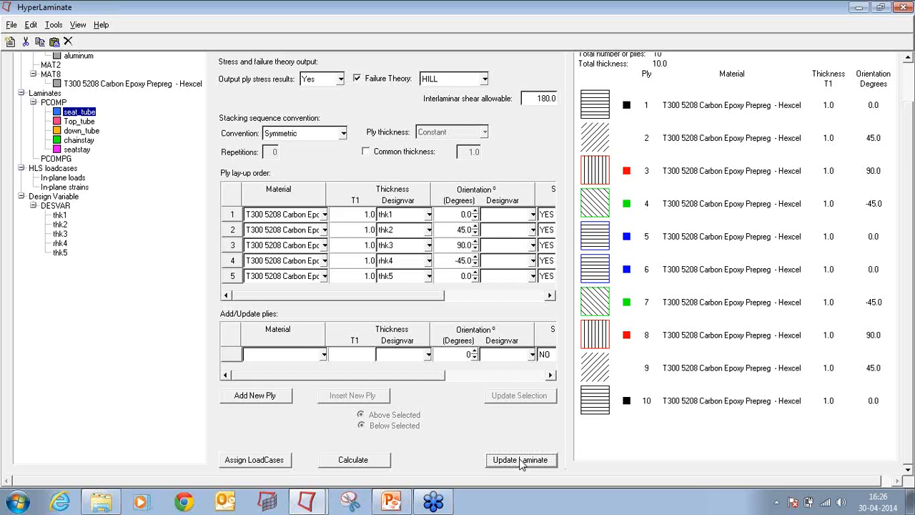
# - Open the Top_tube PCOMP laminate and enable optimization for it
pyautogui.click(76, 123)
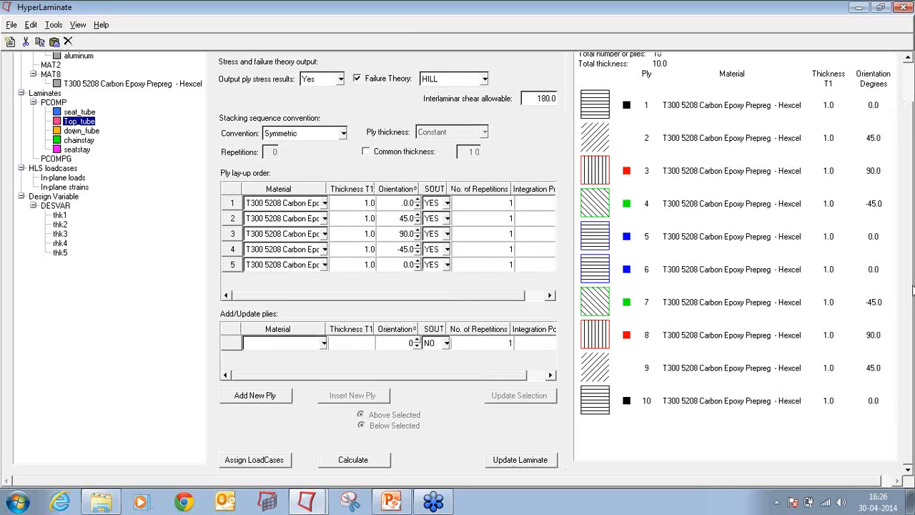
pyautogui.moveTo(908, 309); pyautogui.dragTo(908, 268)
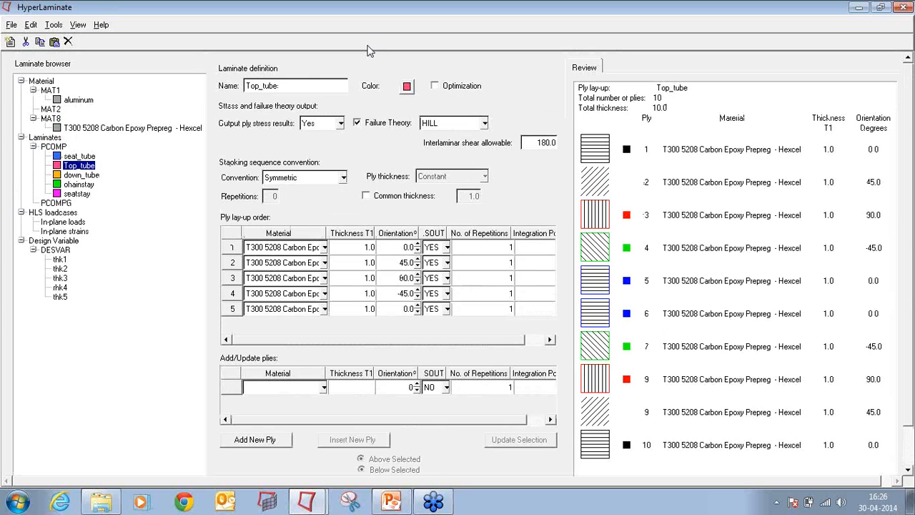
pyautogui.click(435, 85)
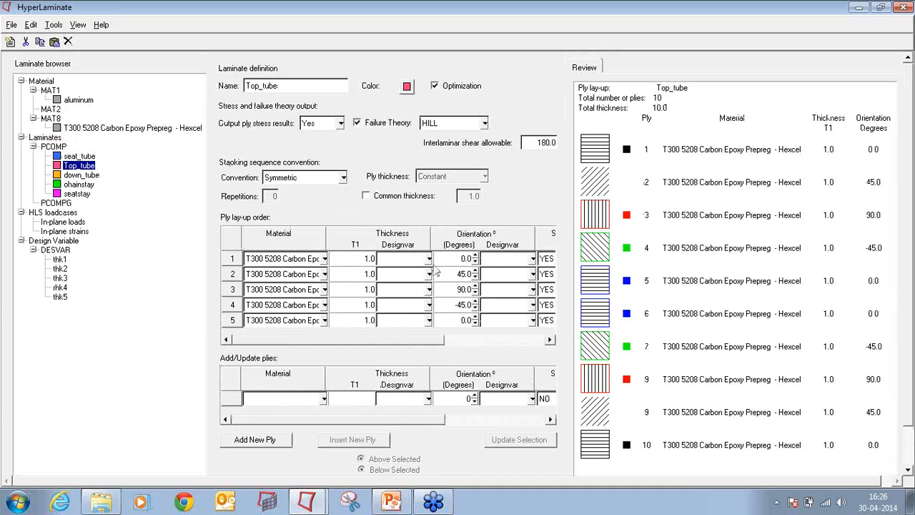
# - Assign the thickness design variables thk1 to thk5 in order to Top_tube plies 1 to 5 and update the laminate
pyautogui.click(428, 258)
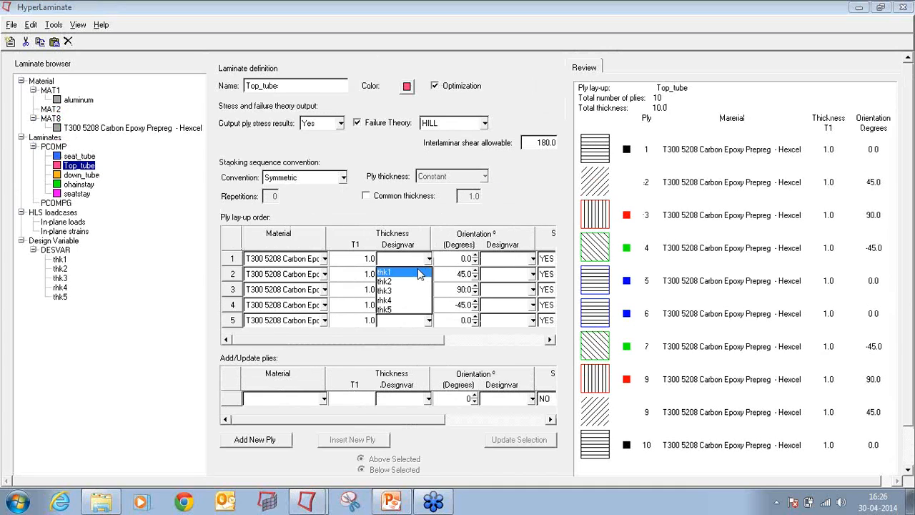
pyautogui.click(420, 273)
pyautogui.click(429, 274)
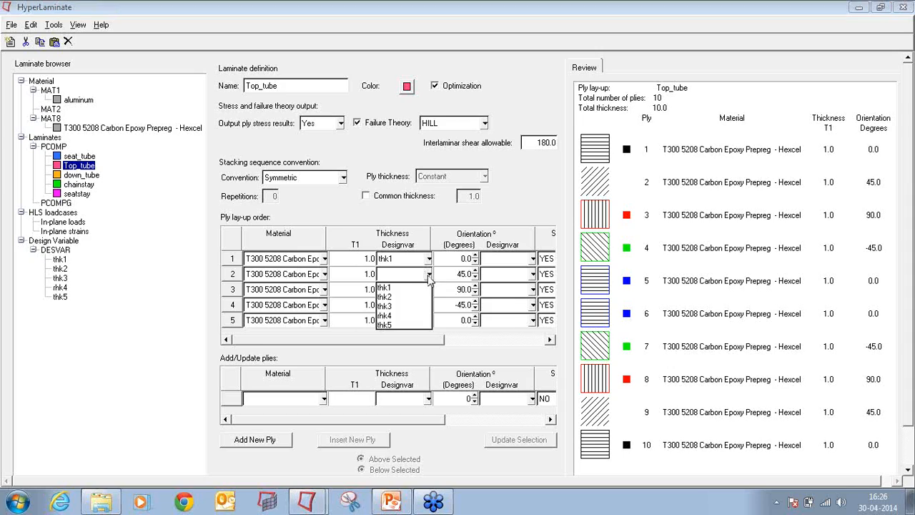
pyautogui.click(416, 295)
pyautogui.click(429, 289)
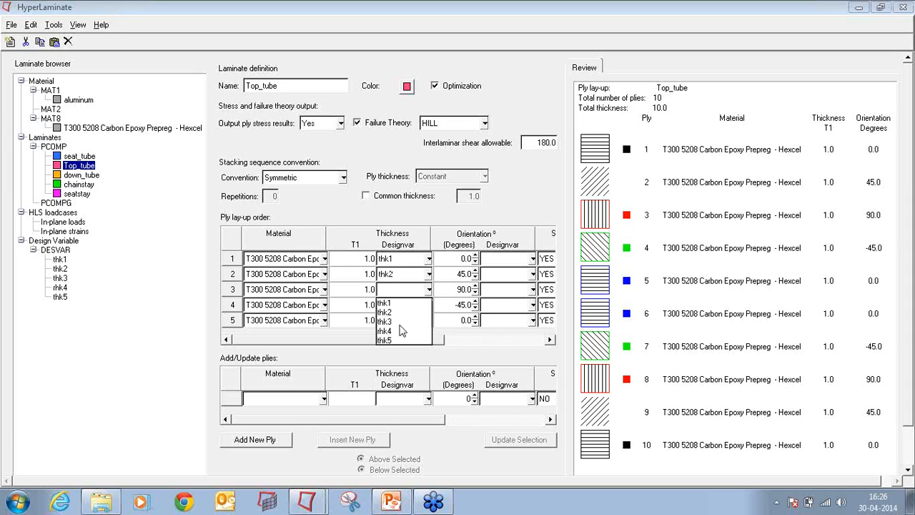
pyautogui.click(407, 317)
pyautogui.click(428, 305)
pyautogui.click(407, 346)
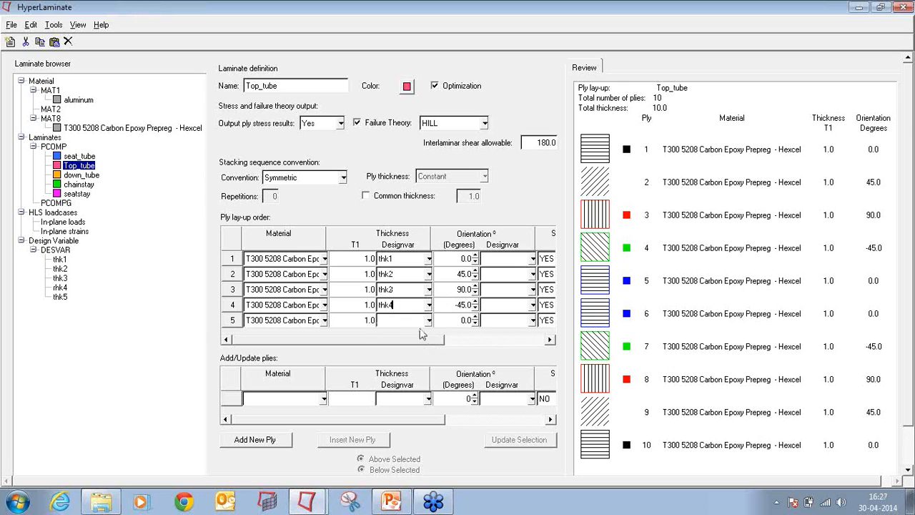
pyautogui.click(429, 320)
pyautogui.click(404, 371)
pyautogui.scroll(-2, 565, 432)
pyautogui.click(535, 459)
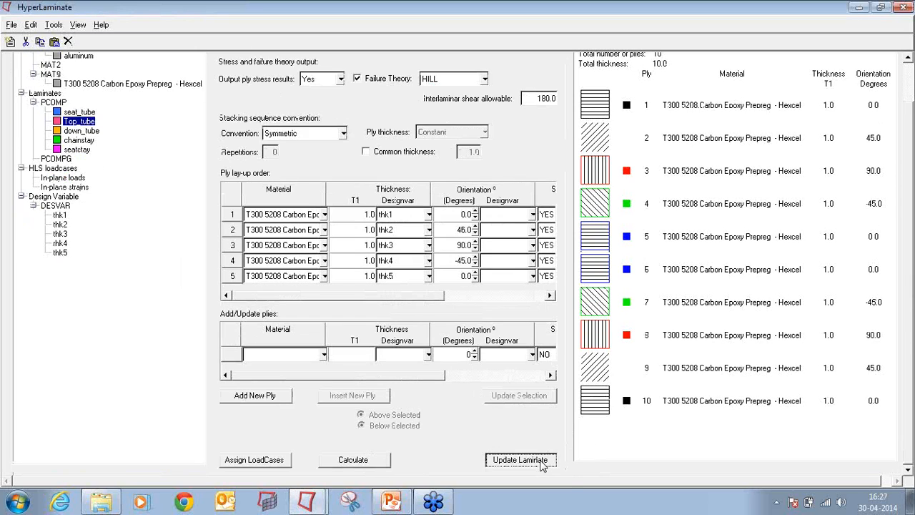
# - Open the down_tube PCOMP laminate and enable optimization for it
pyautogui.click(87, 132)
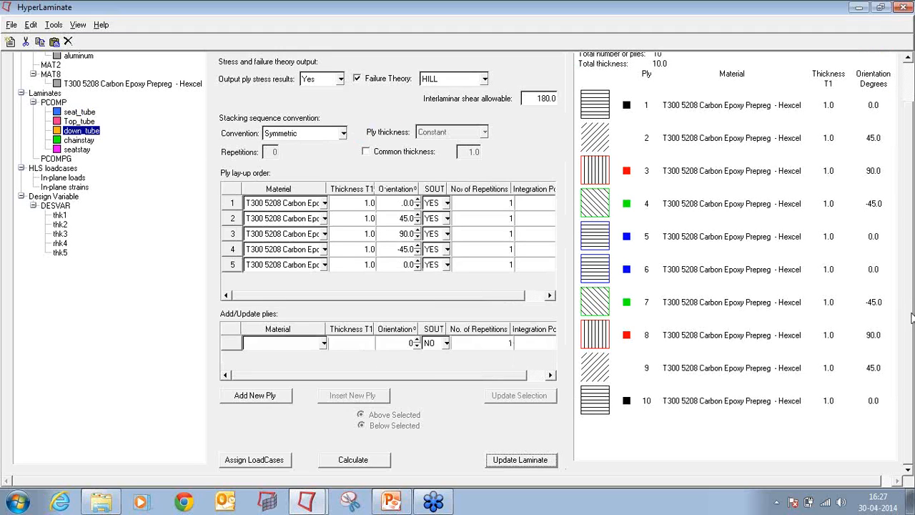
pyautogui.scroll(2, 912, 319)
pyautogui.click(435, 85)
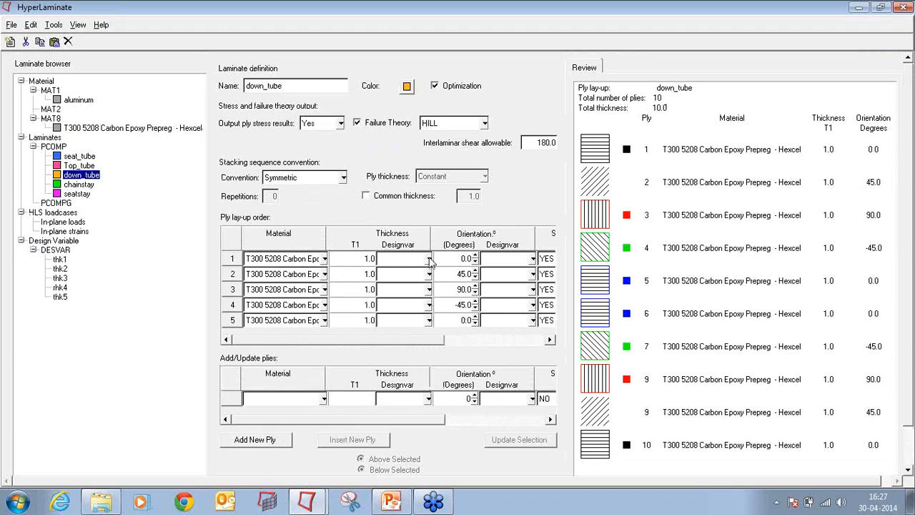
# - Assign the thickness design variables thk1 to thk5 in order to down_tube plies 1 to 5 and update the laminate
pyautogui.click(428, 259)
pyautogui.click(417, 272)
pyautogui.click(427, 276)
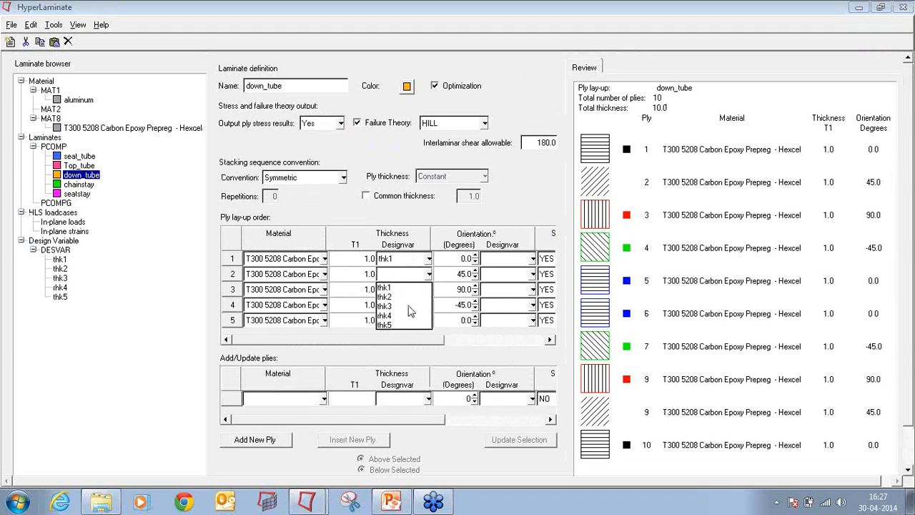
pyautogui.click(409, 297)
pyautogui.click(428, 289)
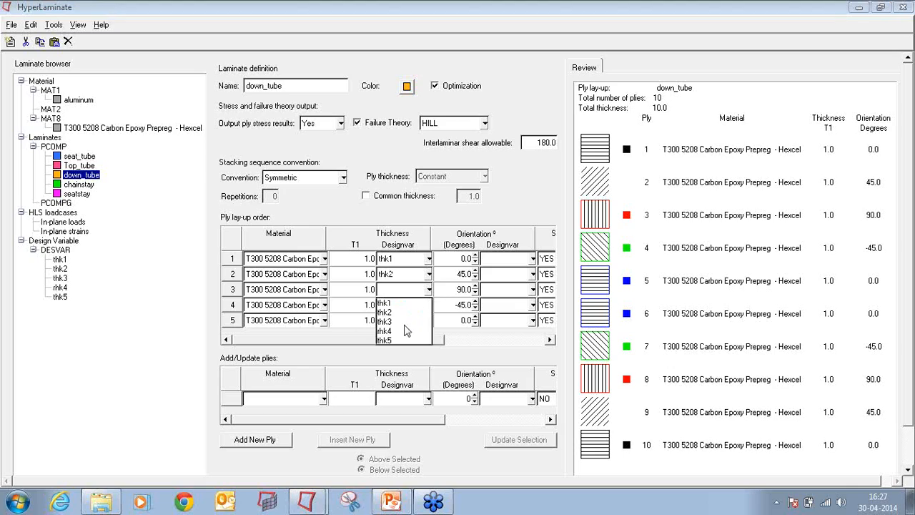
pyautogui.click(409, 322)
pyautogui.click(429, 304)
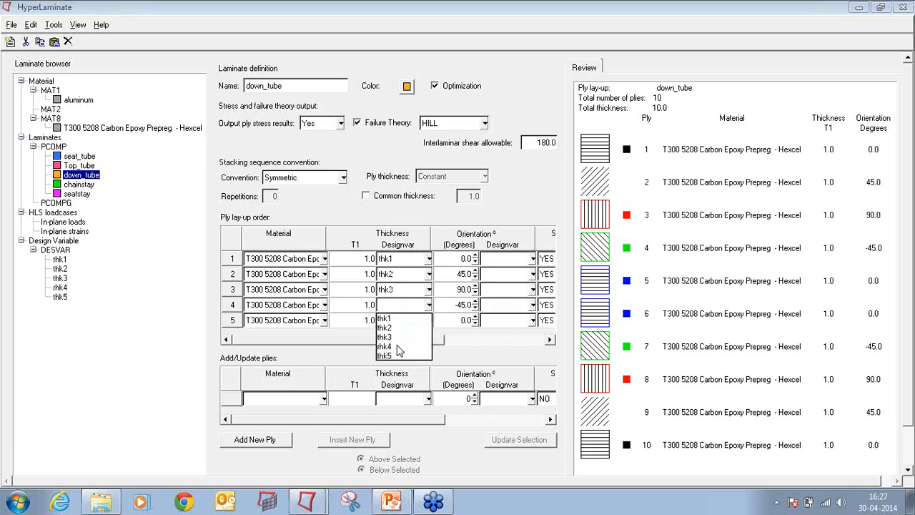
pyautogui.click(417, 343)
pyautogui.click(429, 320)
pyautogui.click(403, 368)
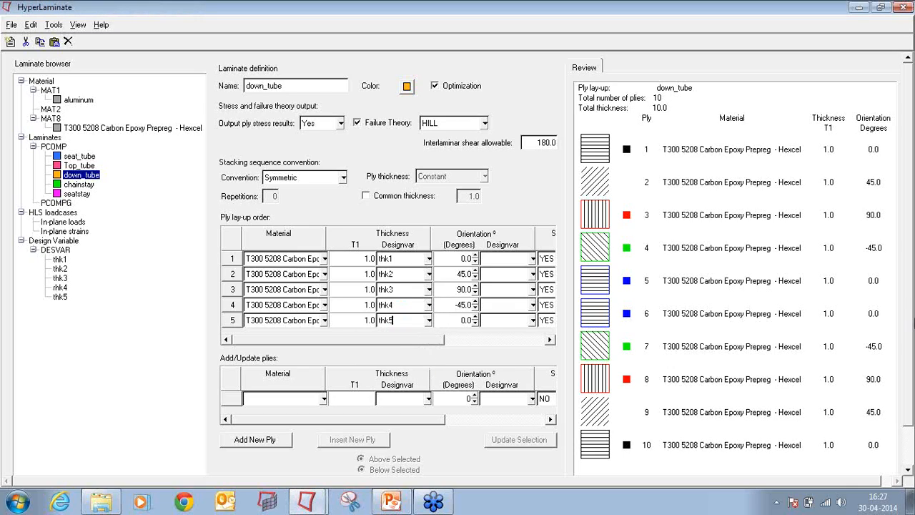
pyautogui.scroll(-2, 911, 295)
pyautogui.click(498, 461)
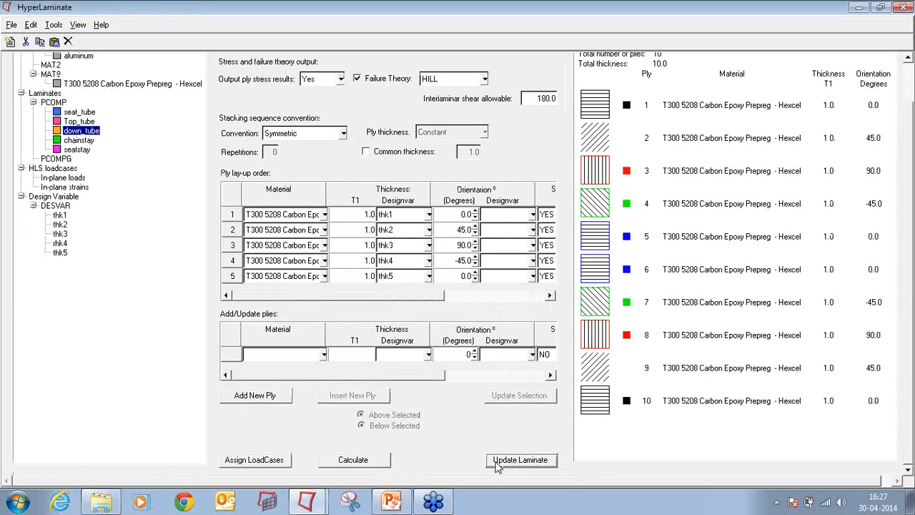
# - Exit HyperLaminate and return to the bicycle frame model in HyperWorks
pyautogui.click(10, 26)
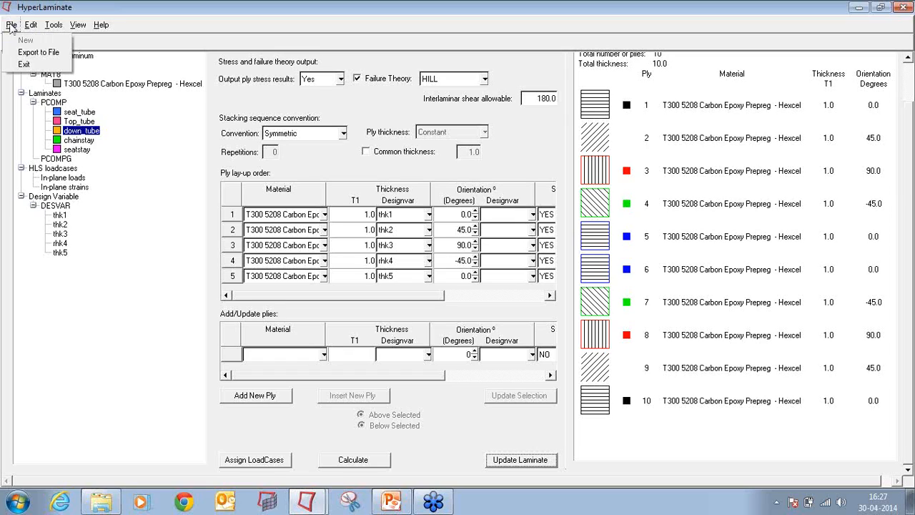
pyautogui.click(26, 64)
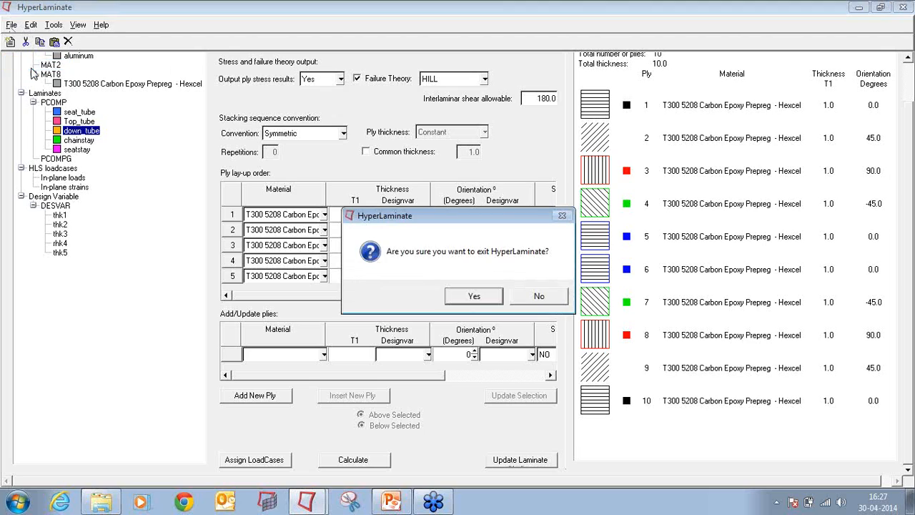
pyautogui.click(475, 293)
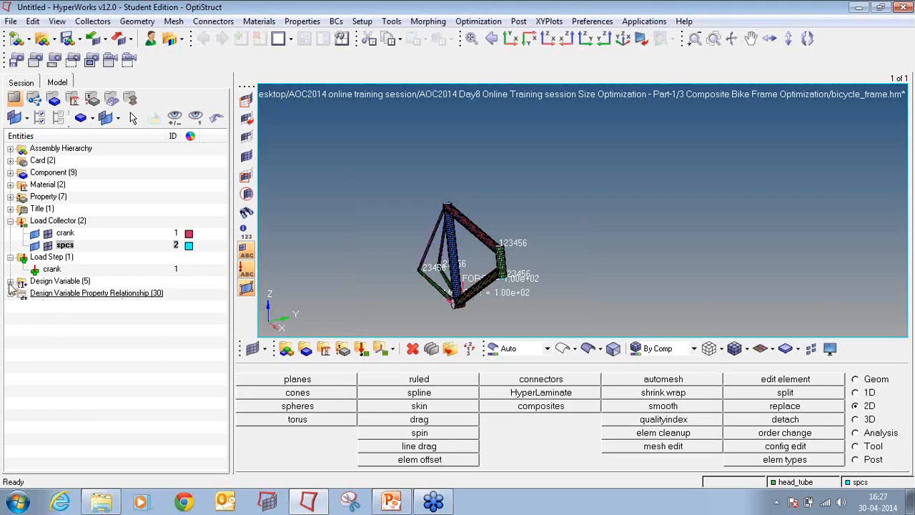
# - Examine the design variables and the design variable property relationships listed for the down, top and seat tubes
pyautogui.click(10, 281)
pyautogui.click(10, 353)
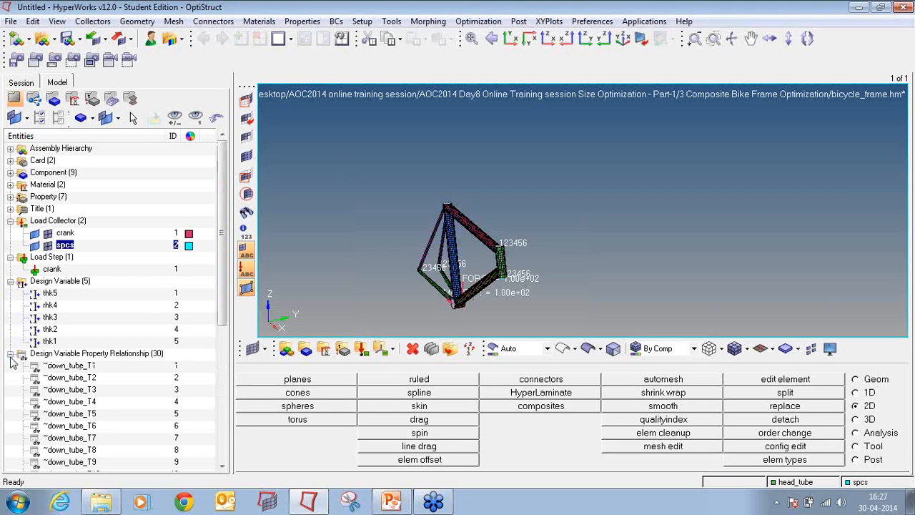
pyautogui.scroll(-4, 115, 371)
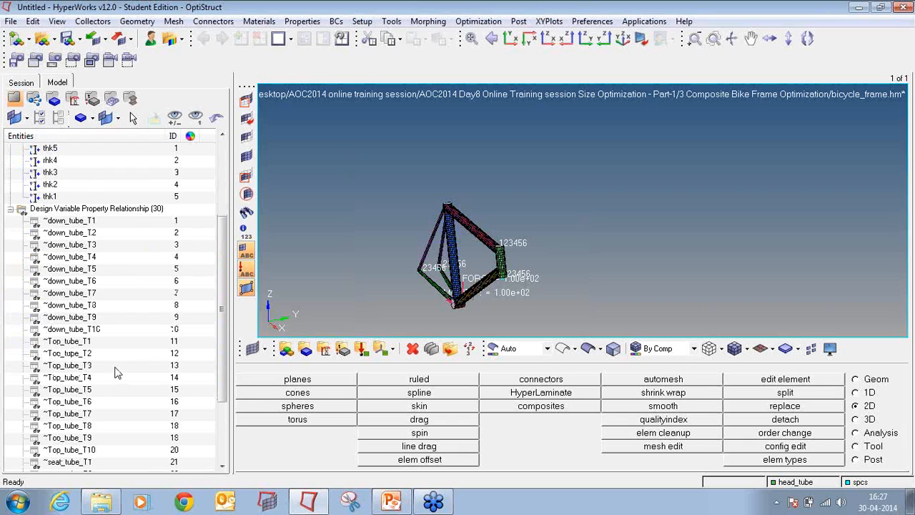
pyautogui.scroll(-3, 118, 372)
pyautogui.scroll(7, 118, 372)
pyautogui.scroll(-2, 117, 371)
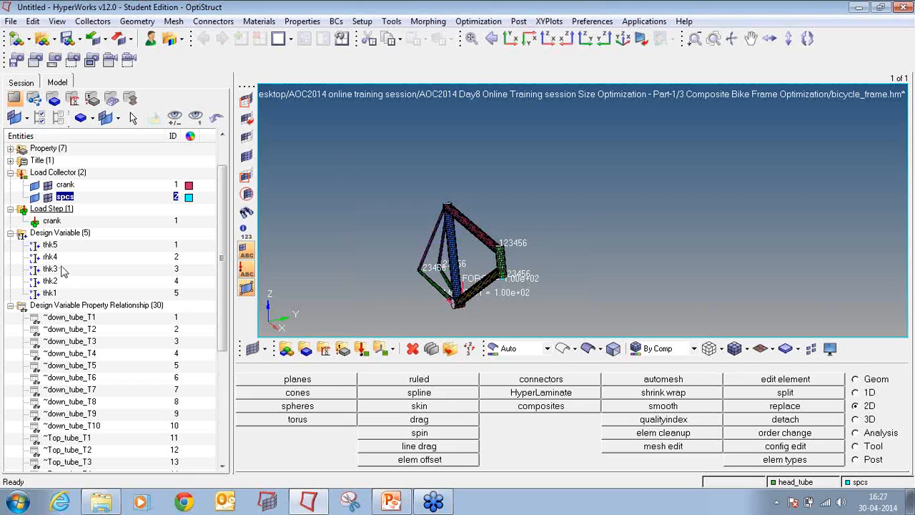
pyautogui.scroll(-6, 111, 363)
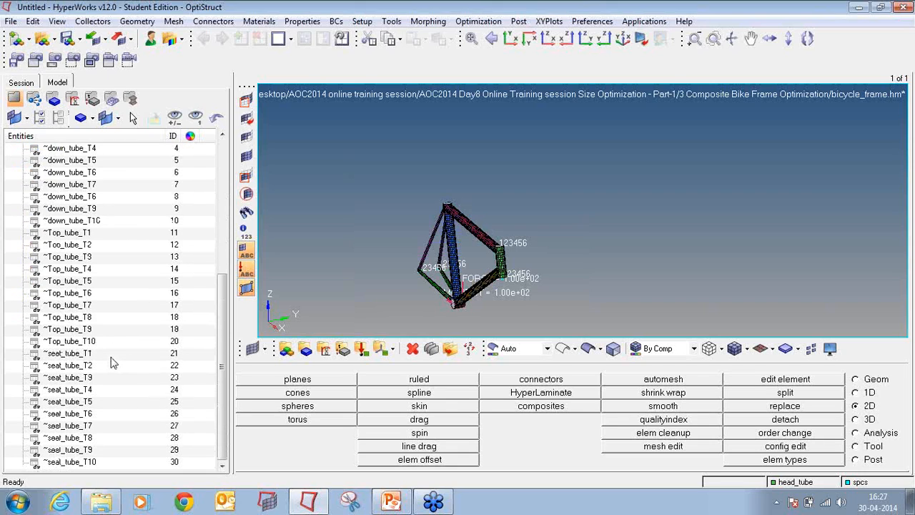
pyautogui.scroll(4, 110, 362)
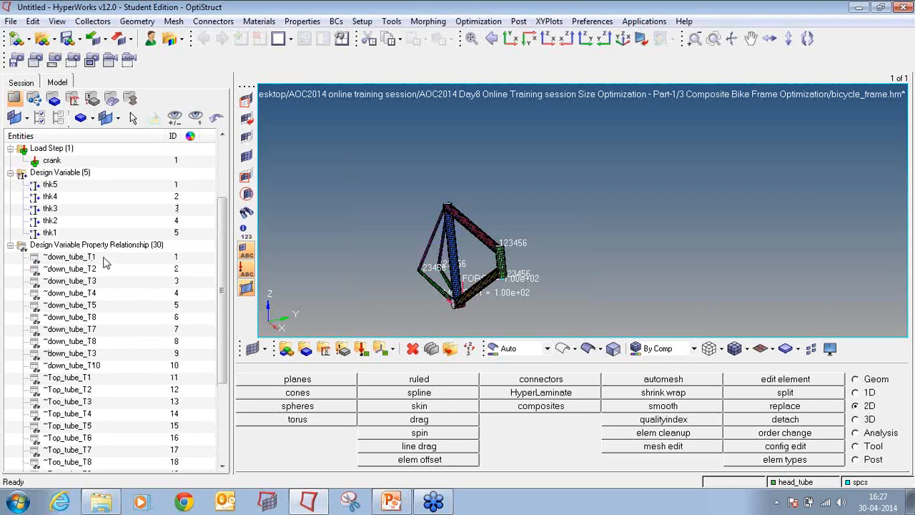
pyautogui.scroll(-4, 104, 263)
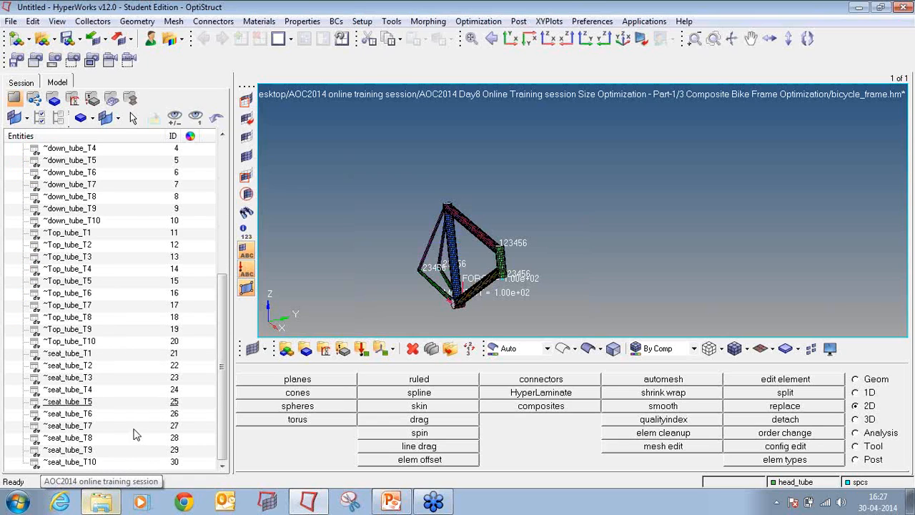
pyautogui.scroll(5, 134, 437)
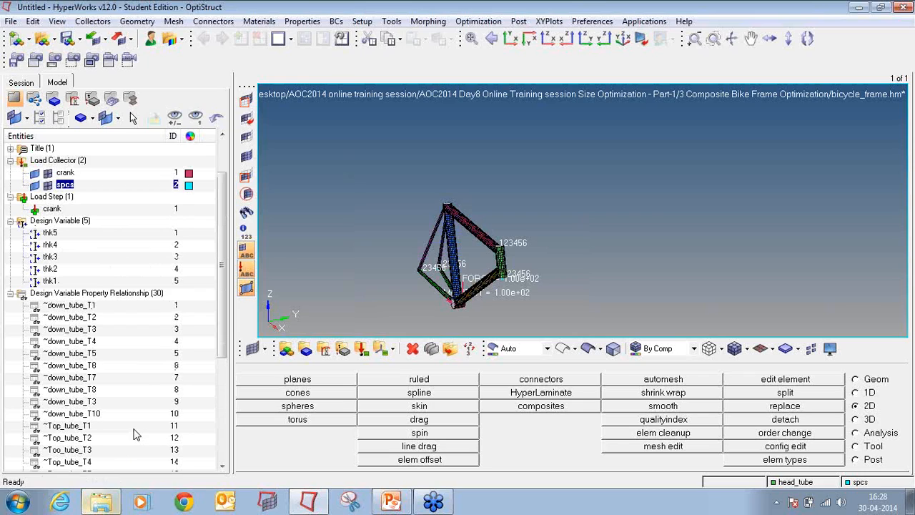
# - Start a new optimization response named dipl and set its type to static displacement
pyautogui.click(905, 30)
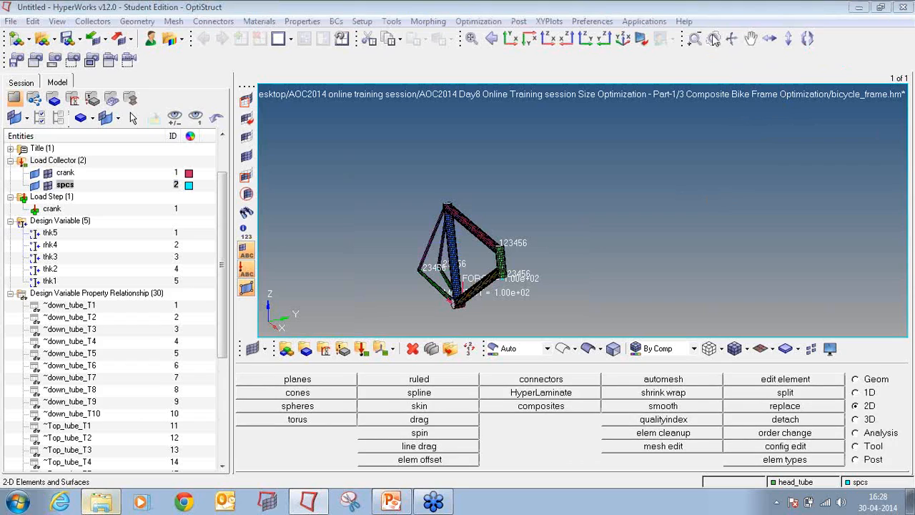
pyautogui.click(868, 435)
pyautogui.click(821, 434)
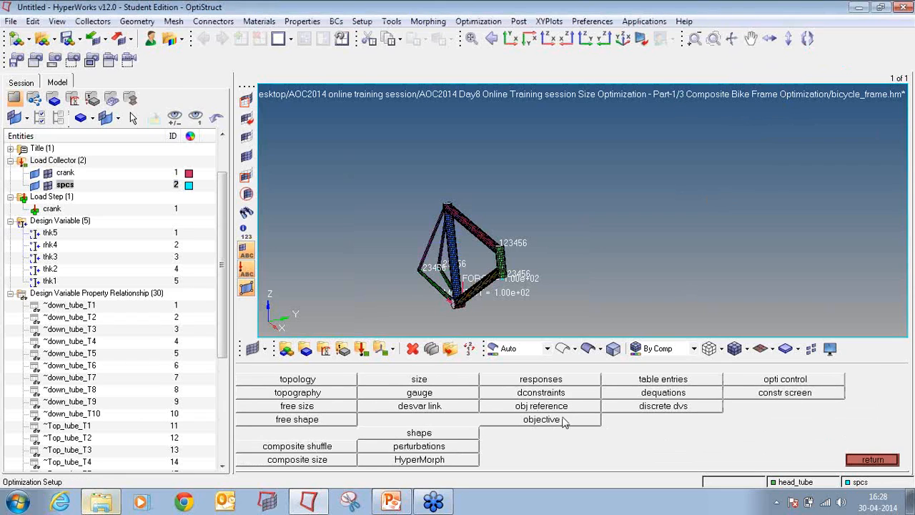
pyautogui.click(531, 386)
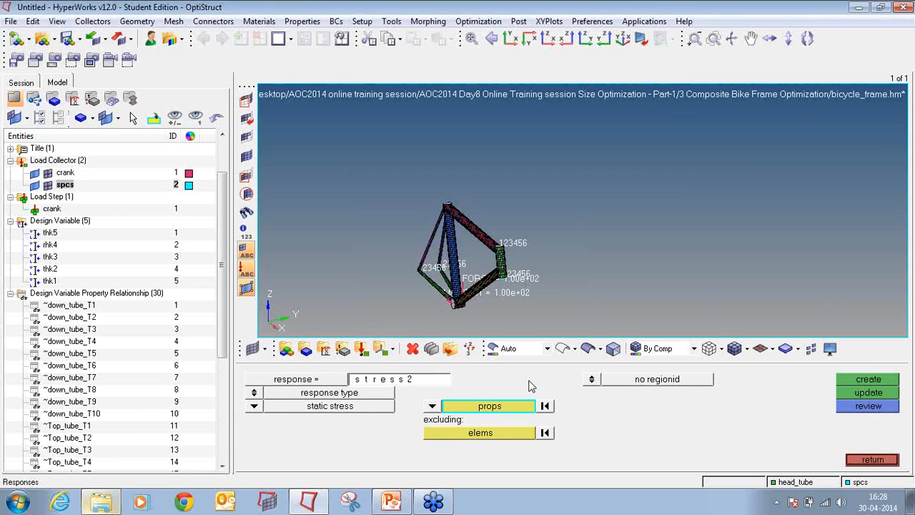
pyautogui.press('d')
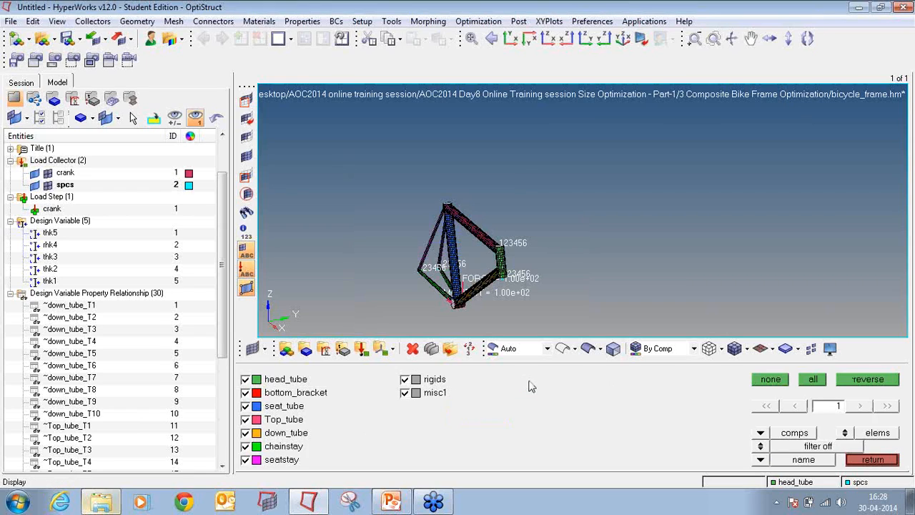
pyautogui.press('d')
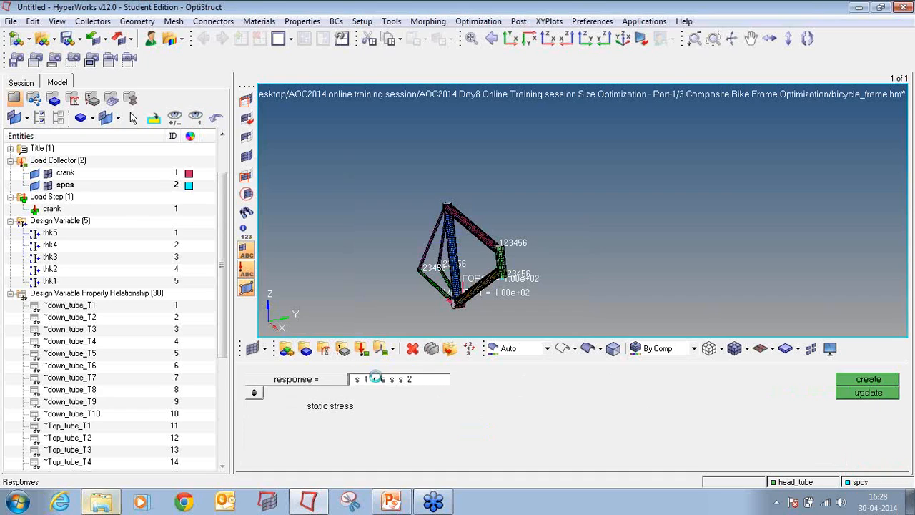
pyautogui.write('dipla')
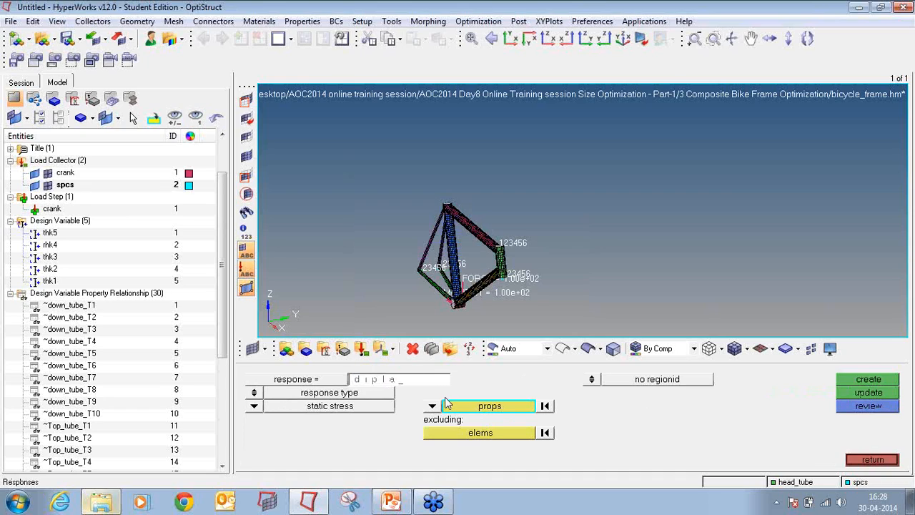
pyautogui.press('BackSpace')
pyautogui.click(256, 406)
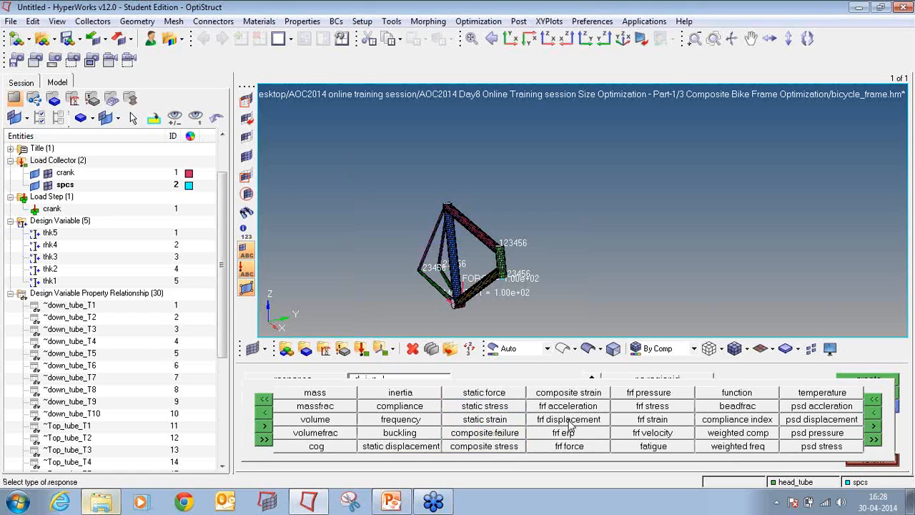
pyautogui.click(443, 443)
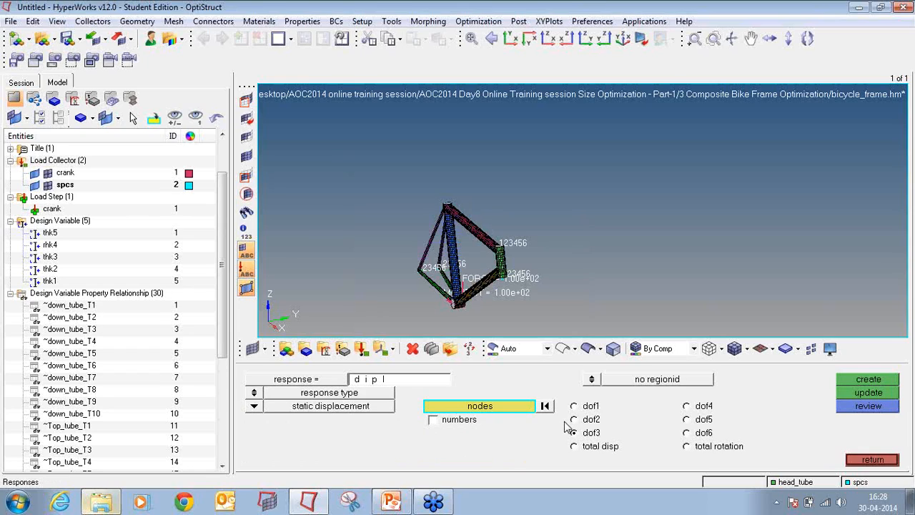
# - Set the dipl response to measure total displacement, leaving it without a region ID
pyautogui.click(591, 380)
pyautogui.click(591, 381)
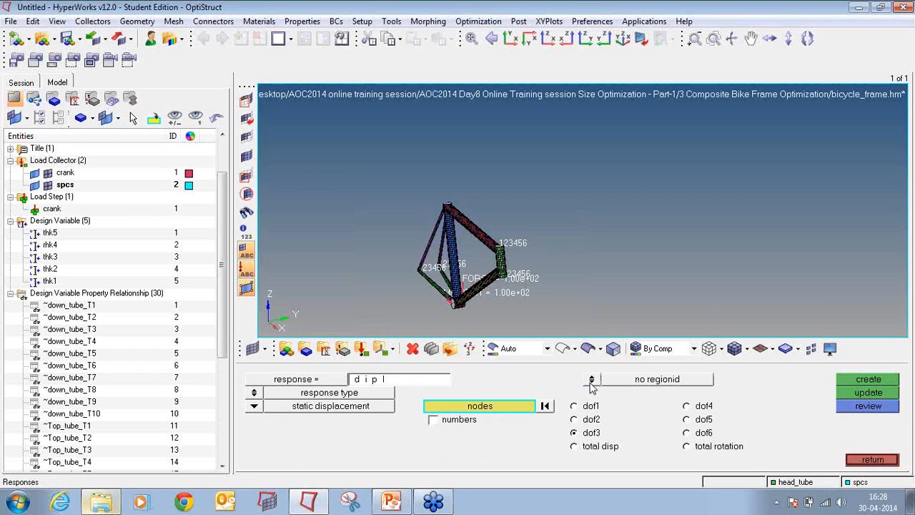
pyautogui.click(523, 411)
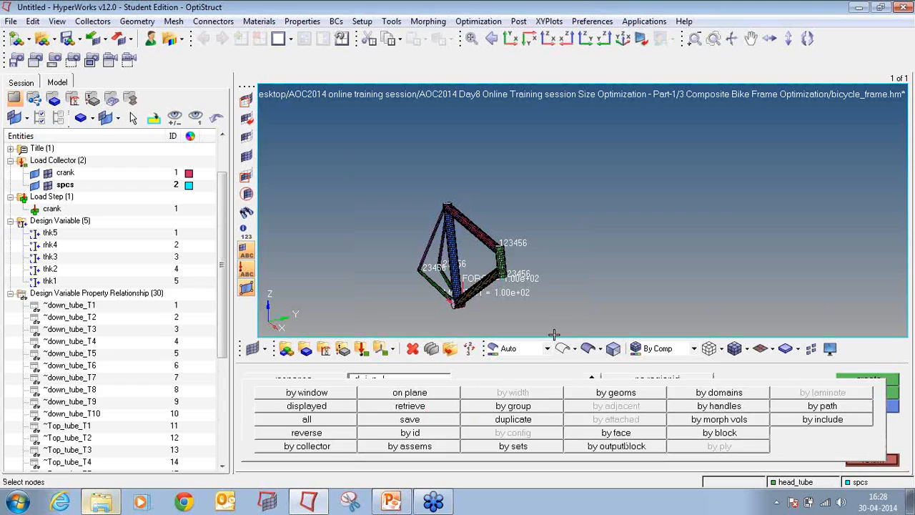
pyautogui.click(587, 446)
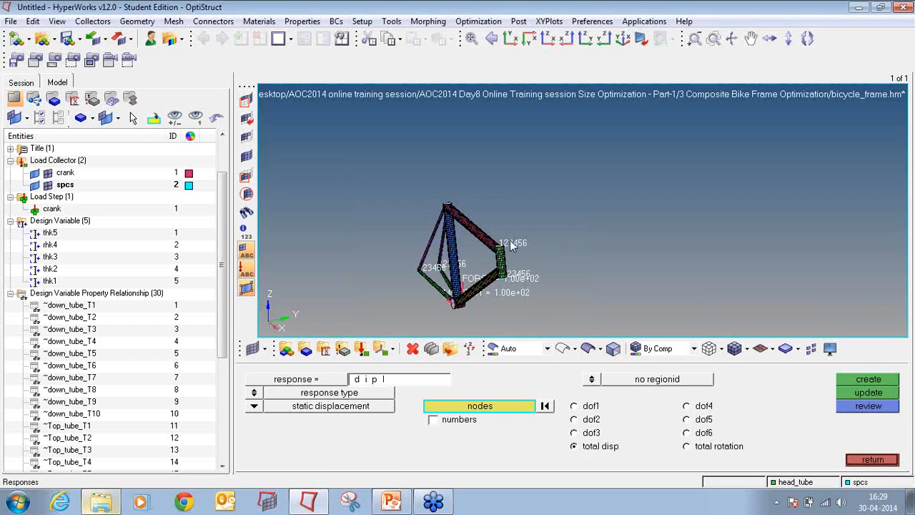
# - Select the centre node of the RBE2 spider at the bottom bracket and create the dipl response
pyautogui.keyDown('ctrl'); pyautogui.moveTo(484, 296); pyautogui.dragTo(498, 255); pyautogui.keyUp('ctrl')
pyautogui.keyDown('ctrl'); pyautogui.scroll(3, 459, 310); pyautogui.keyUp('ctrl')
pyautogui.scroll(4, 457, 307)
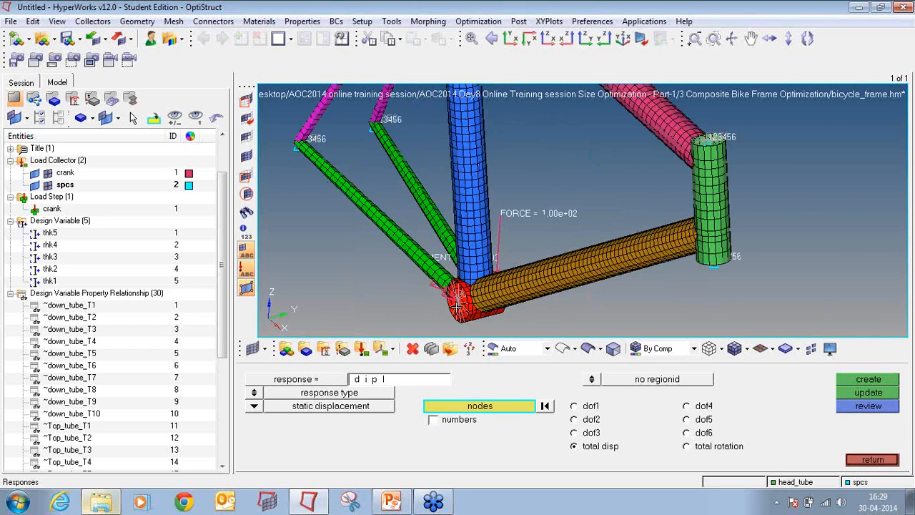
pyautogui.keyDown('ctrl'); pyautogui.moveTo(498, 289); pyautogui.dragTo(640, 127); pyautogui.keyUp('ctrl')
pyautogui.keyDown('ctrl'); pyautogui.scroll(1, 594, 219); pyautogui.keyUp('ctrl')
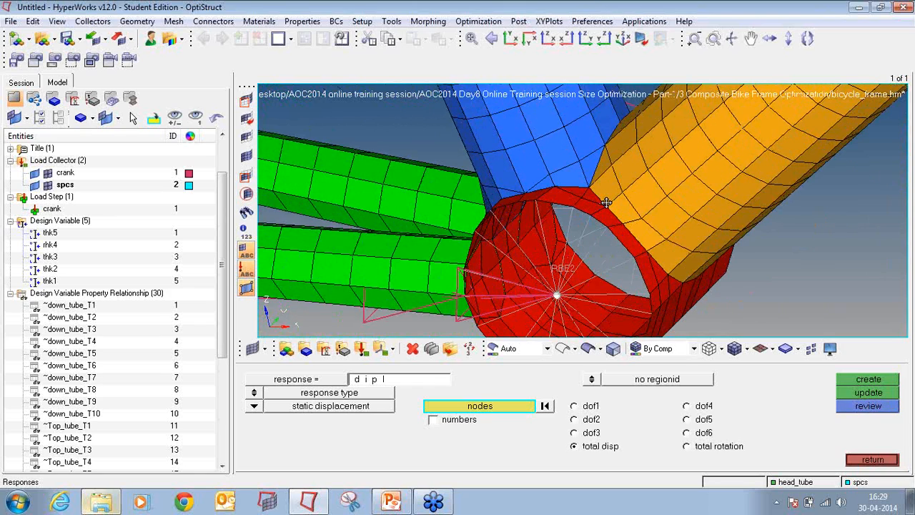
pyautogui.keyDown('ctrl'); pyautogui.moveTo(606, 202); pyautogui.dragTo(673, 141); pyautogui.keyUp('ctrl')
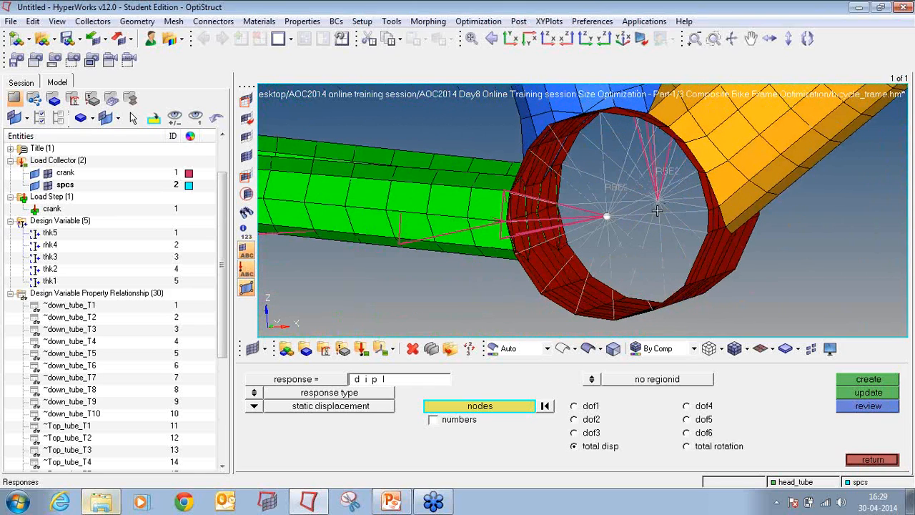
pyautogui.scroll(-4, 636, 216)
pyautogui.keyDown('ctrl'); pyautogui.moveTo(636, 216); pyautogui.dragTo(665, 240); pyautogui.keyUp('ctrl')
pyautogui.keyDown('ctrl'); pyautogui.scroll(-4, 597, 248); pyautogui.keyUp('ctrl')
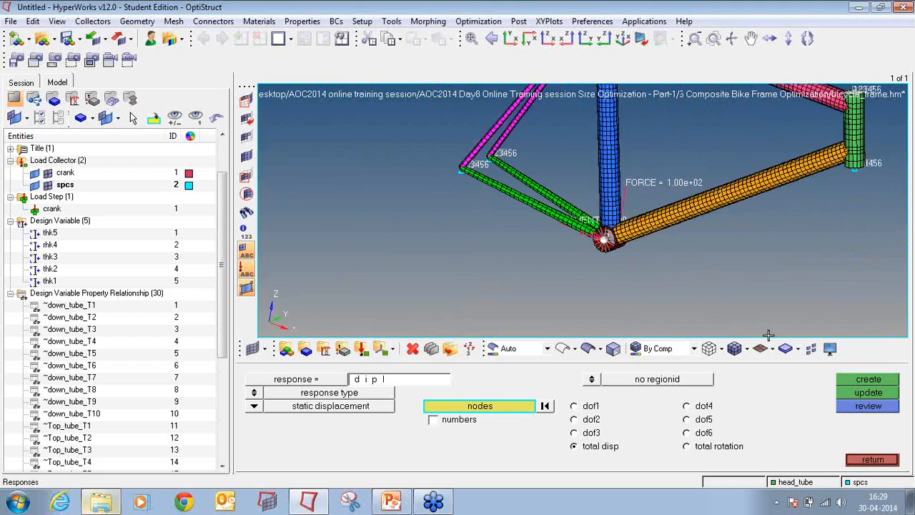
pyautogui.click(849, 383)
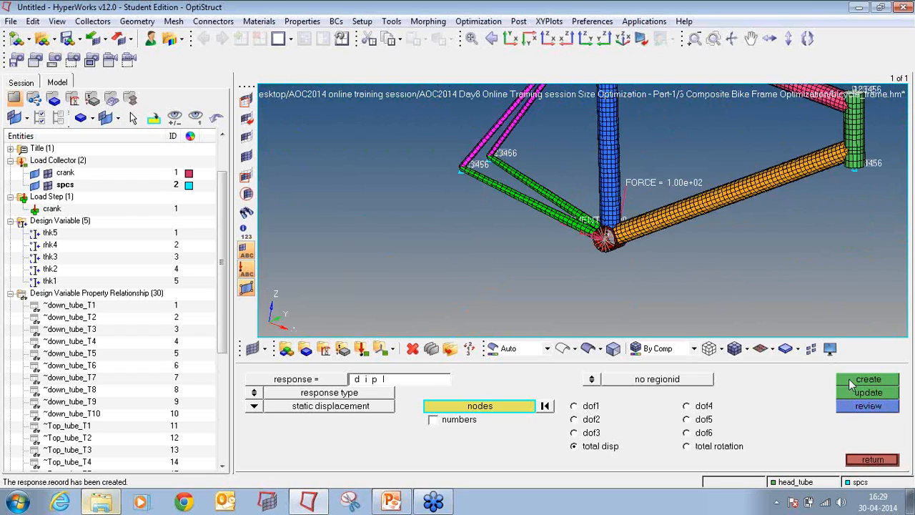
# - Create a total volume response named volume, check both responses in the model tree, and close the response definition
pyautogui.click(438, 381)
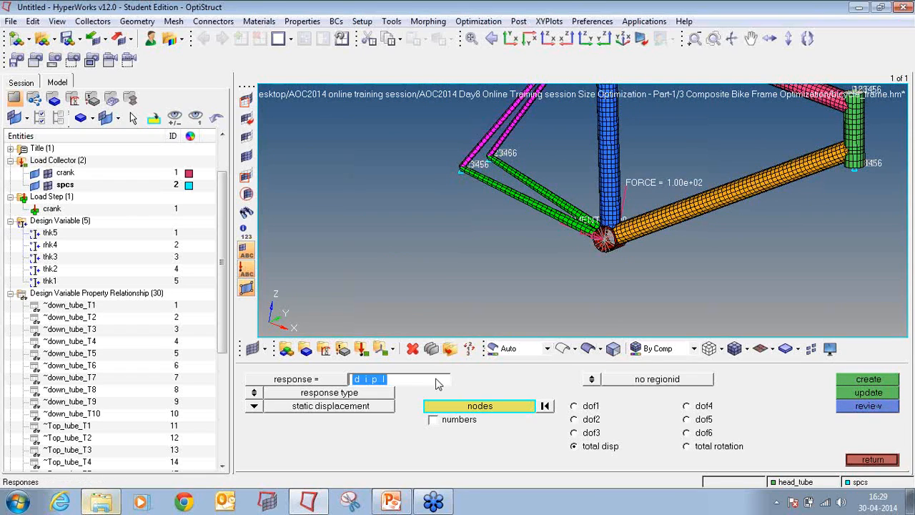
pyautogui.write('volume')
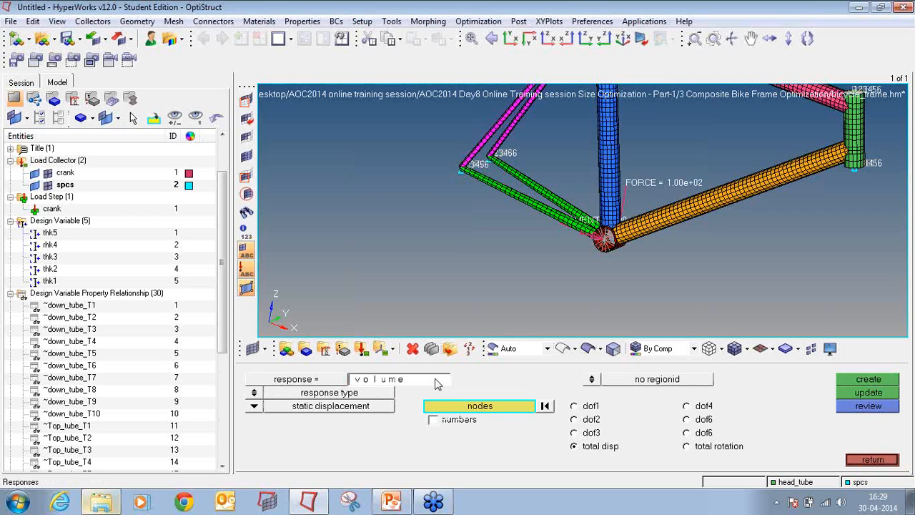
pyautogui.click(255, 406)
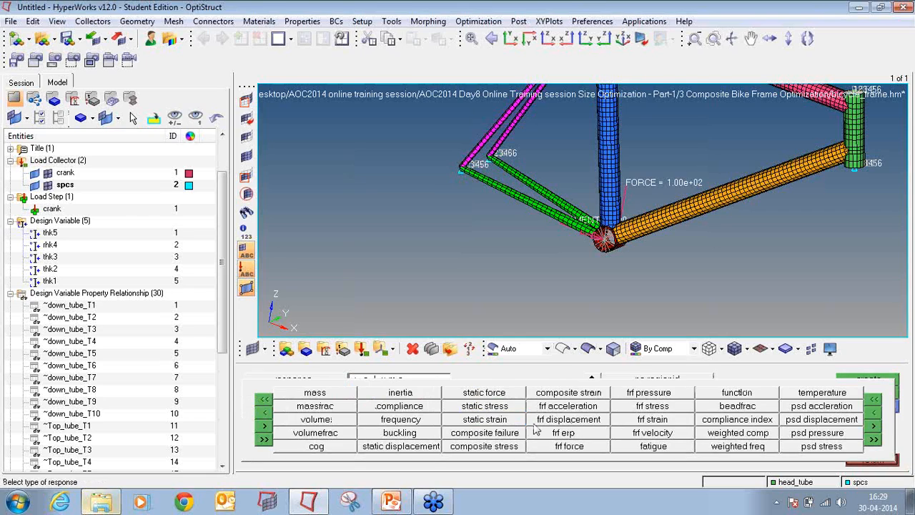
pyautogui.click(352, 421)
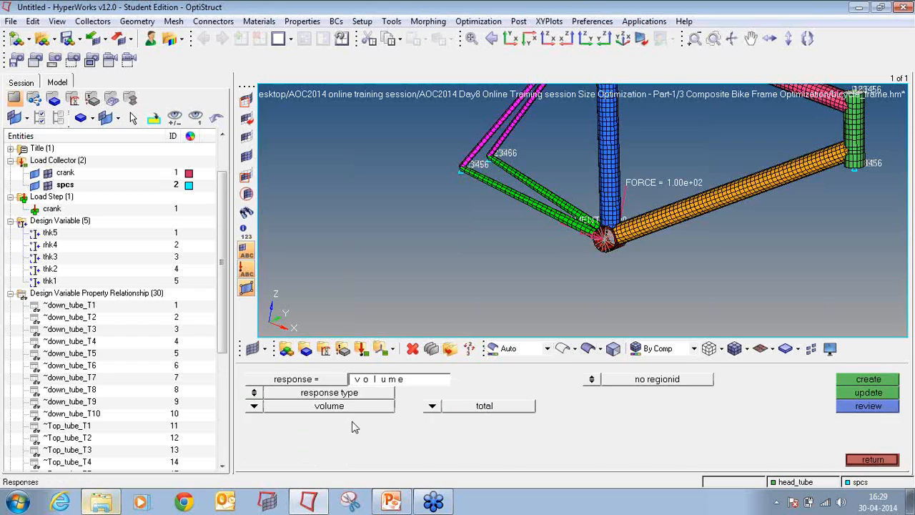
pyautogui.click(868, 386)
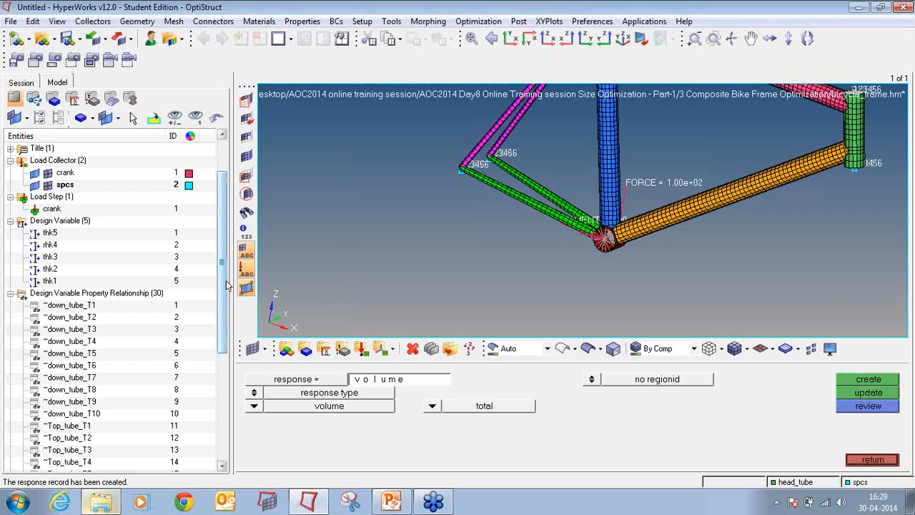
pyautogui.moveTo(222, 293); pyautogui.dragTo(235, 429)
pyautogui.click(10, 462)
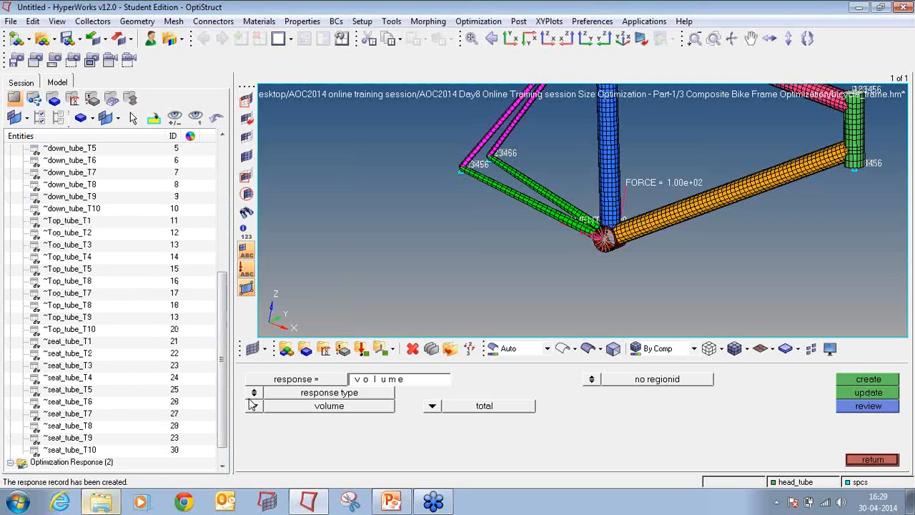
pyautogui.moveTo(224, 386); pyautogui.dragTo(225, 447)
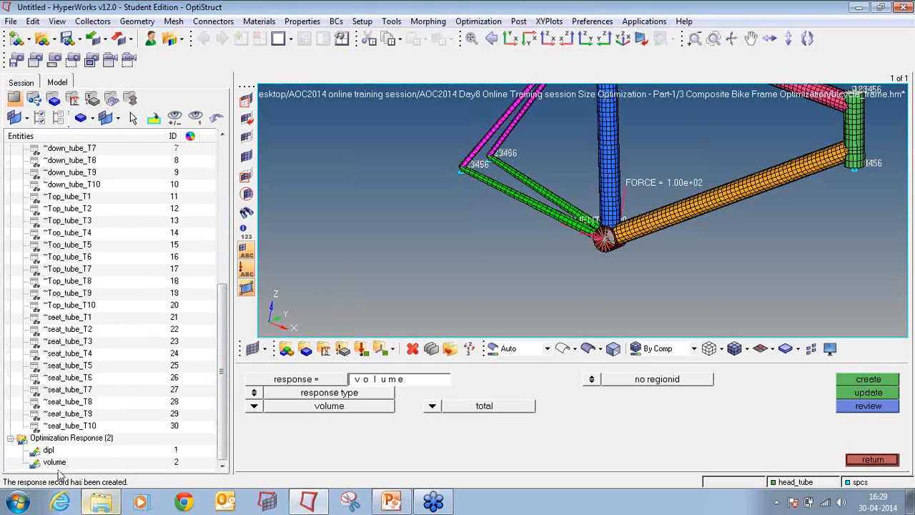
pyautogui.click(866, 460)
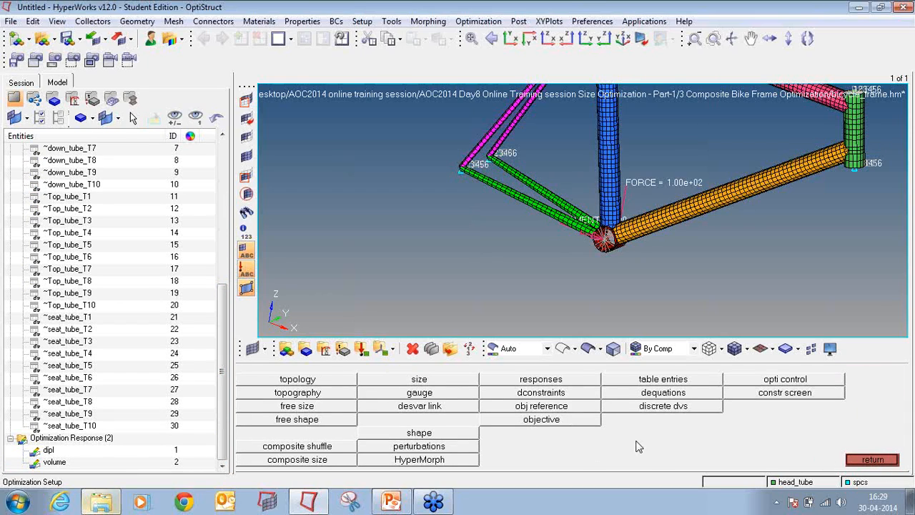
# - Start an optimization constraint named dipl on the dipl response and assign it to the crank load step
pyautogui.click(570, 395)
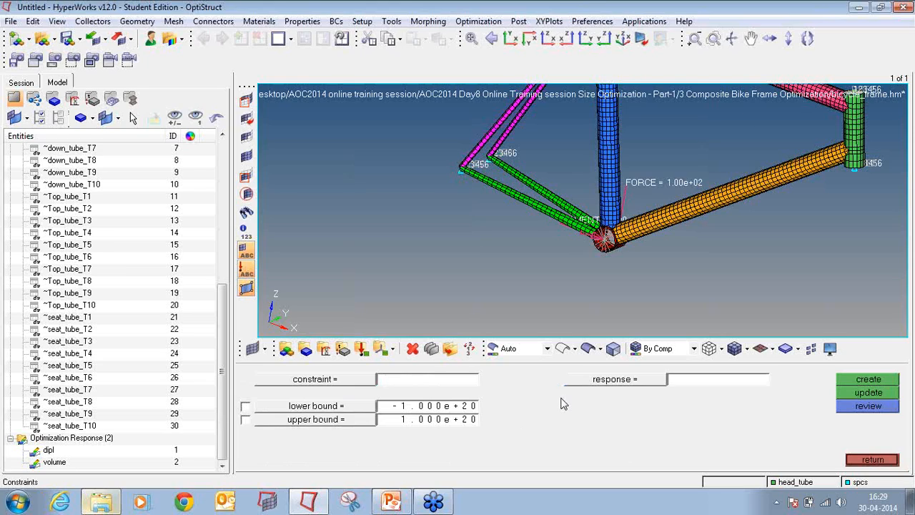
pyautogui.write('dip')
pyautogui.write('i')
pyautogui.click(612, 379)
pyautogui.click(295, 378)
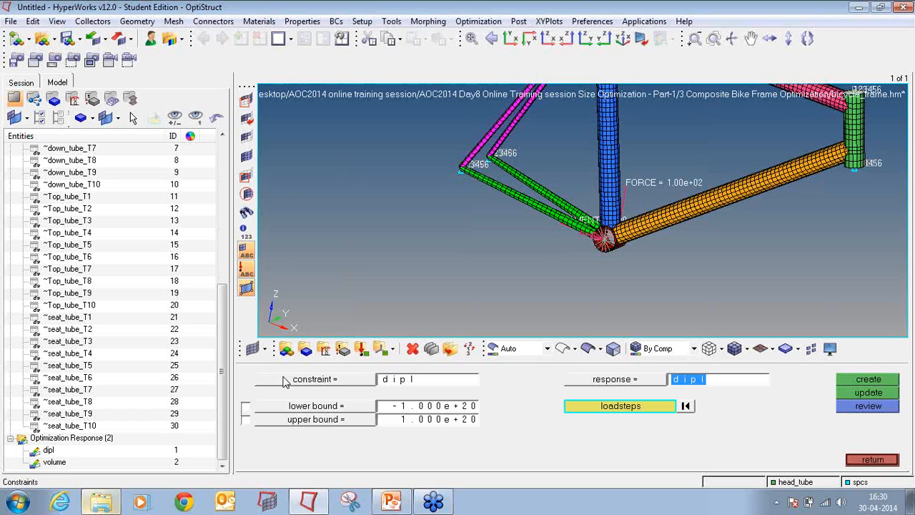
pyautogui.click(565, 414)
pyautogui.click(251, 380)
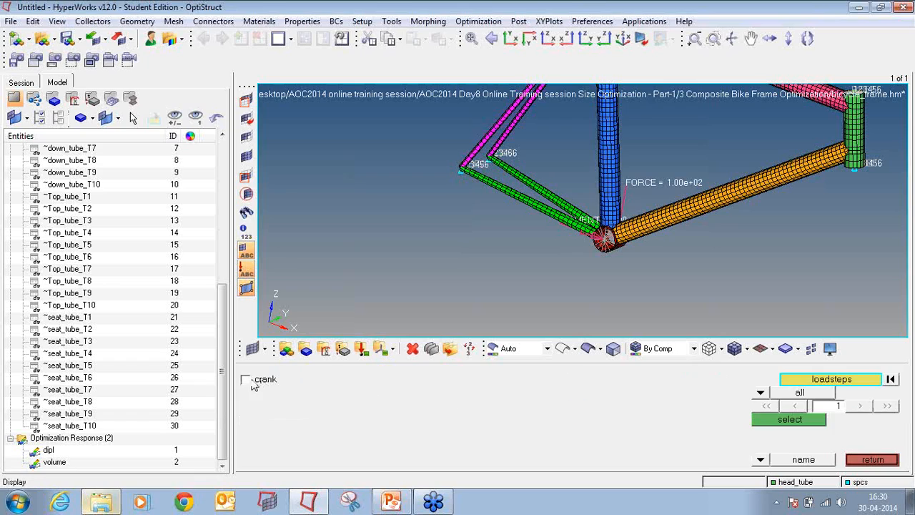
pyautogui.click(780, 423)
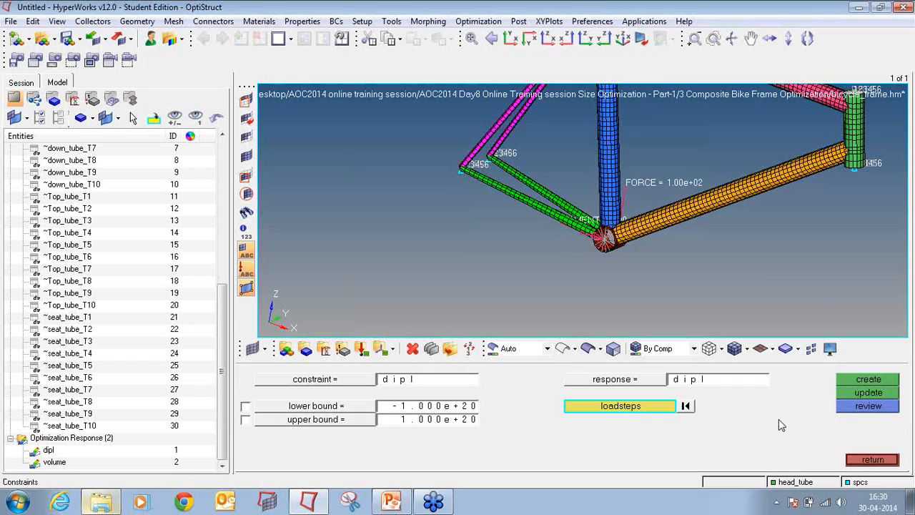
# - Enable an upper bound of 1.8 for the dipl constraint, create it, and check it in the model tree
pyautogui.click(245, 420)
pyautogui.click(456, 428)
pyautogui.write('1.800')
pyautogui.click(886, 385)
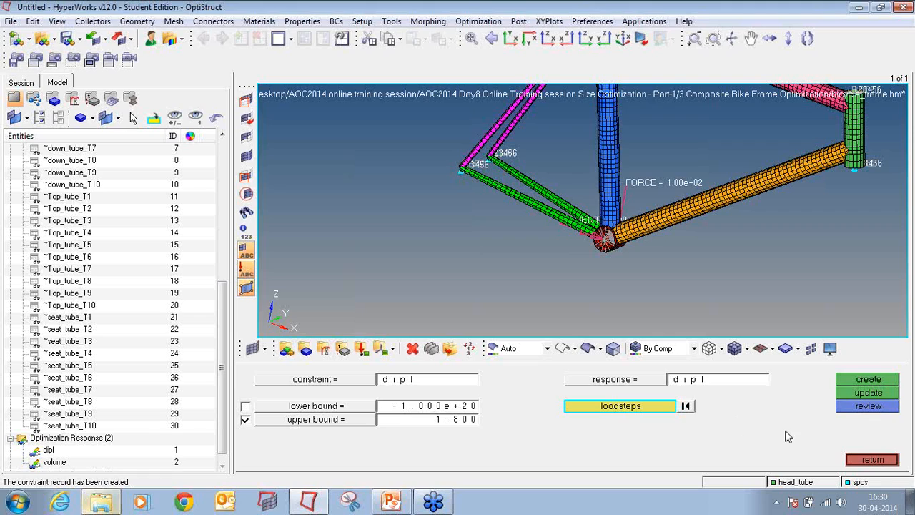
pyautogui.click(854, 461)
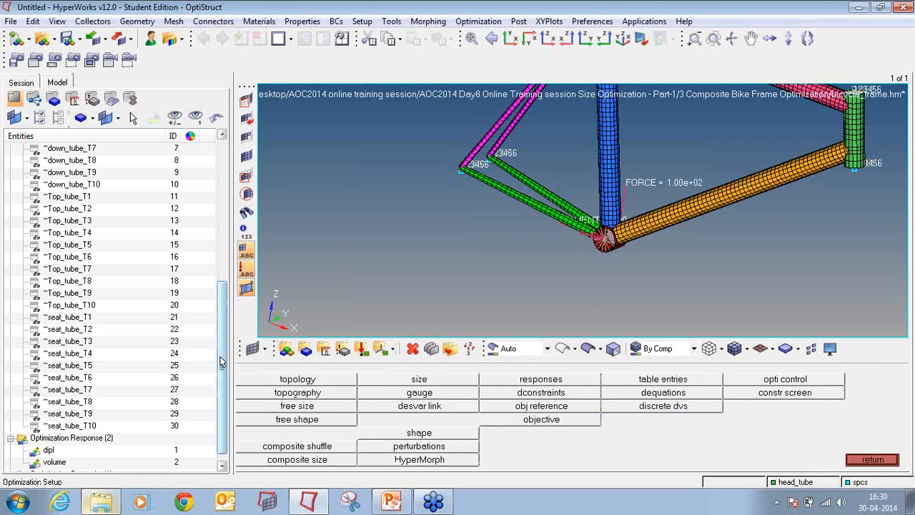
pyautogui.moveTo(222, 401); pyautogui.dragTo(222, 407)
pyautogui.click(10, 463)
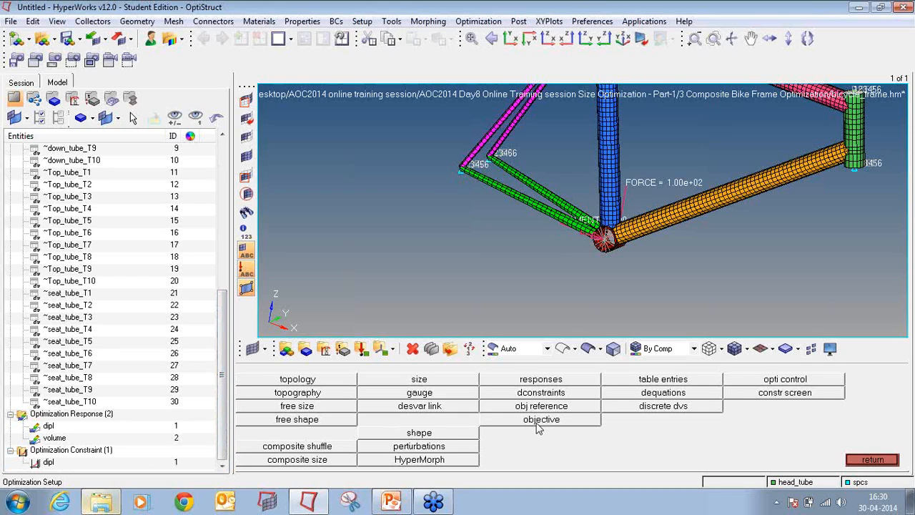
# - Create an objective that minimizes the volume response and exit the optimization setup
pyautogui.click(539, 427)
pyautogui.click(563, 383)
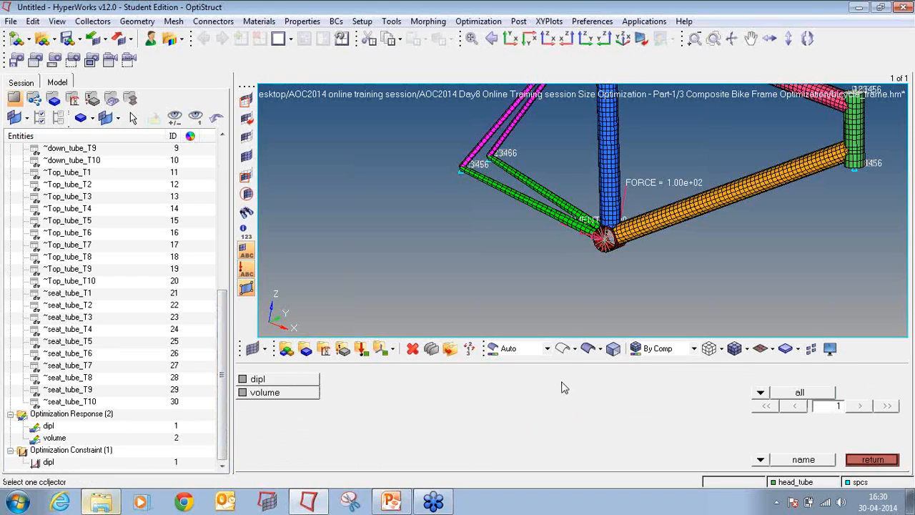
pyautogui.click(309, 392)
pyautogui.click(849, 381)
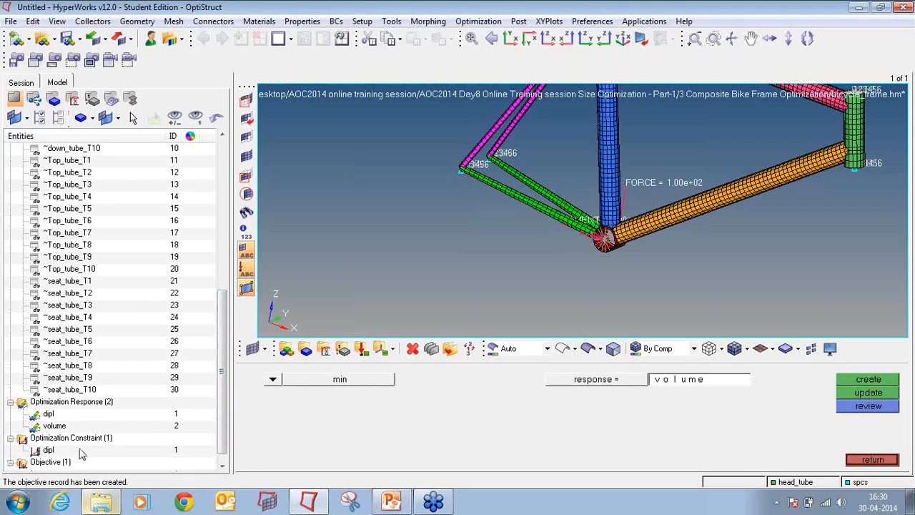
pyautogui.click(221, 464)
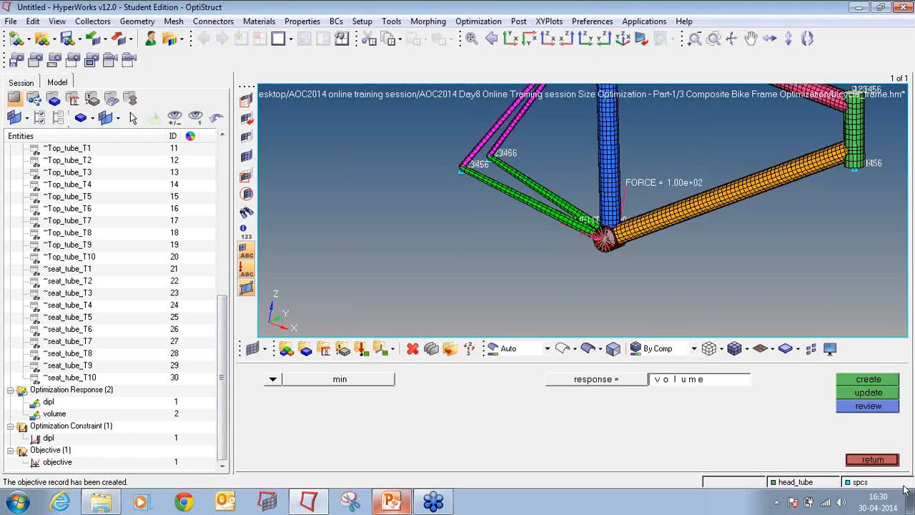
pyautogui.click(886, 461)
pyautogui.click(886, 463)
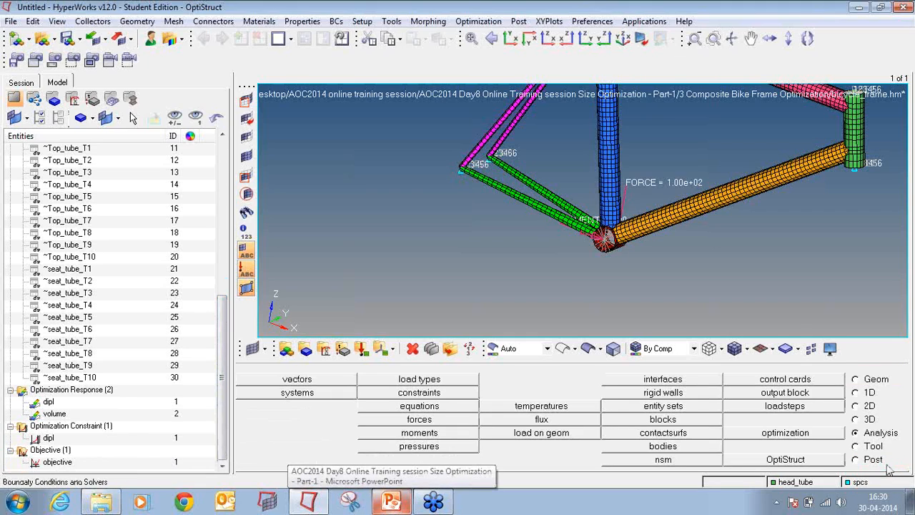
# - Start saving a copy of the model and browse to new folder 2 on the Desktop
pyautogui.click(10, 21)
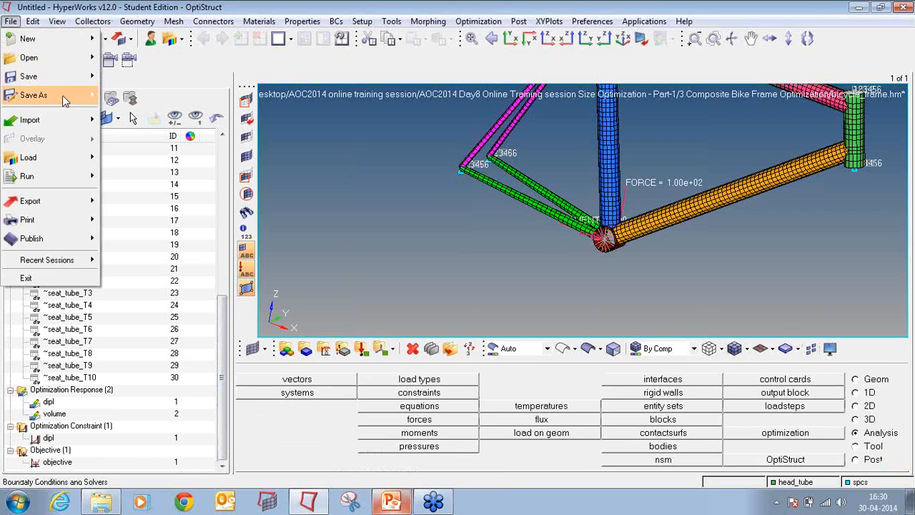
pyautogui.moveTo(62, 95)
pyautogui.click(125, 131)
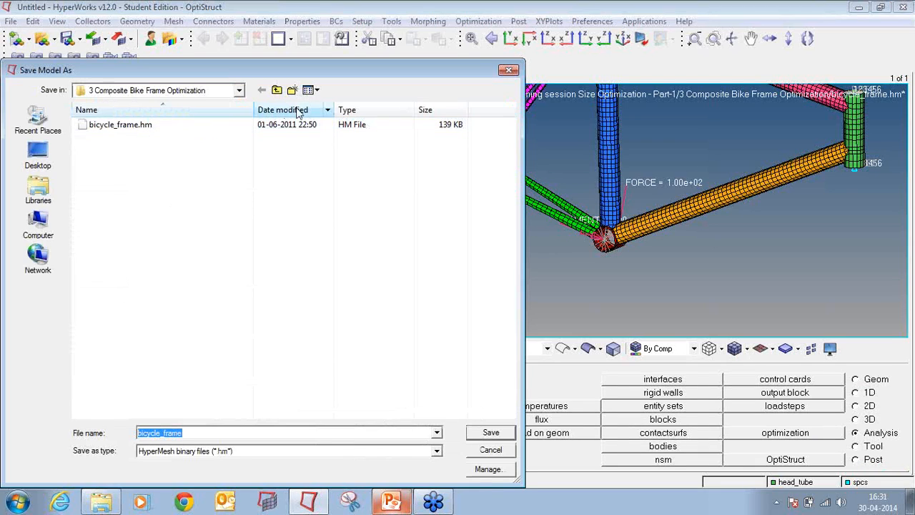
pyautogui.click(277, 91)
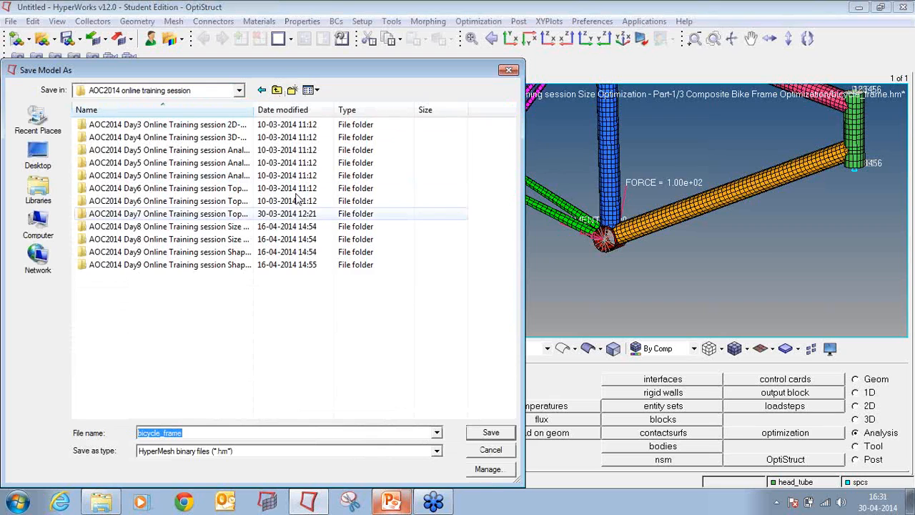
pyautogui.click(277, 90)
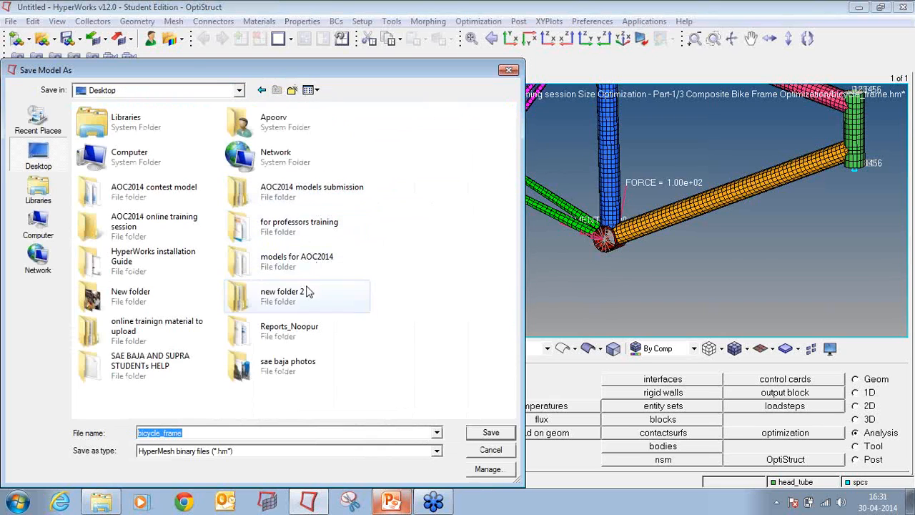
pyautogui.doubleClick(307, 291)
# - Create a folder named tutorial 8 and save the model in it as bicycle_frame
pyautogui.click(292, 90)
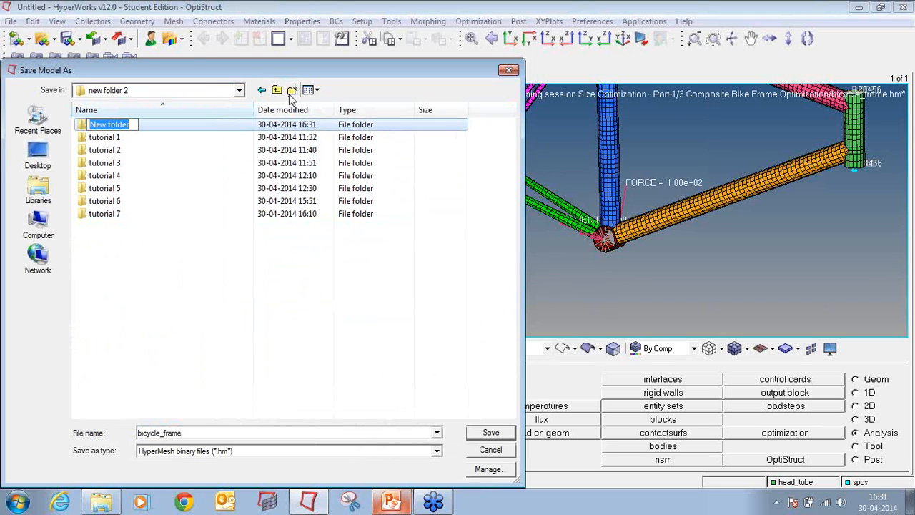
pyautogui.write('tutorial ')
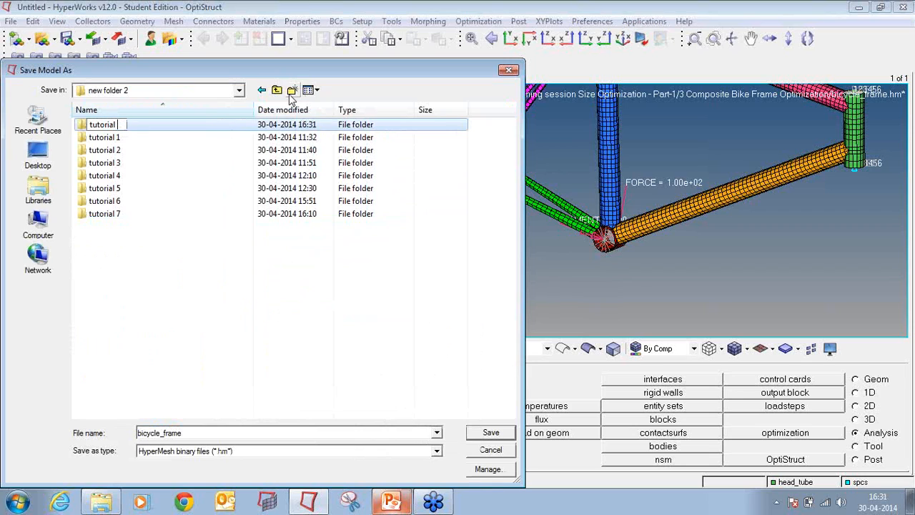
pyautogui.write('8')
pyautogui.press('Return')
pyautogui.press('Return')
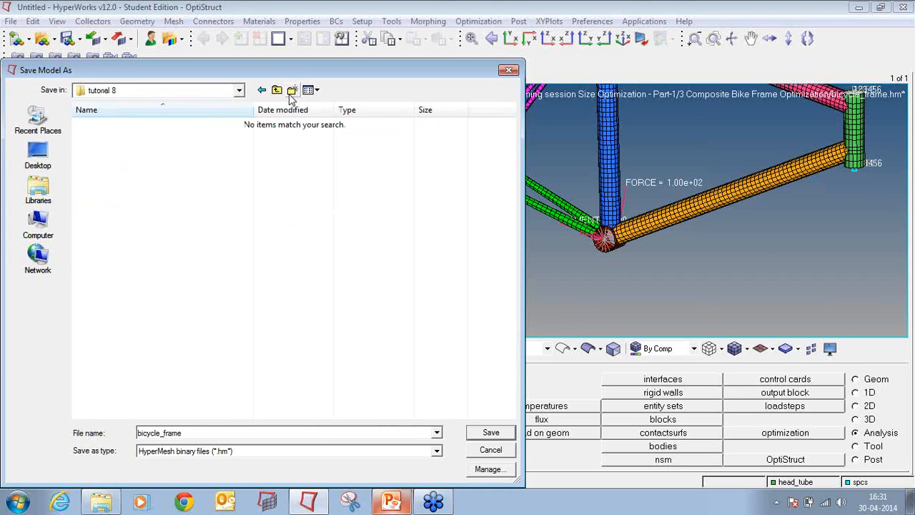
pyautogui.click(493, 435)
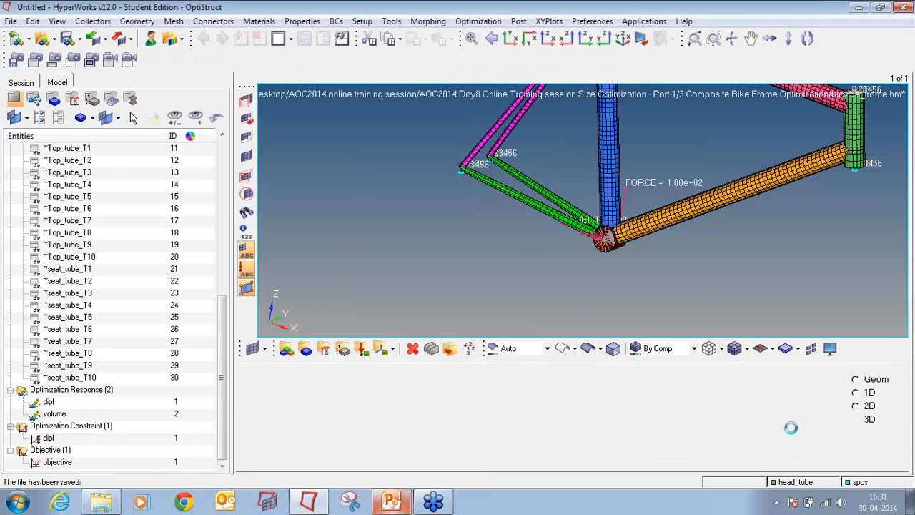
# - Run the OptiStruct optimization on bicycle_frame.fem and open its design results in HyperView, dismissing the message log
pyautogui.click(818, 460)
pyautogui.click(833, 380)
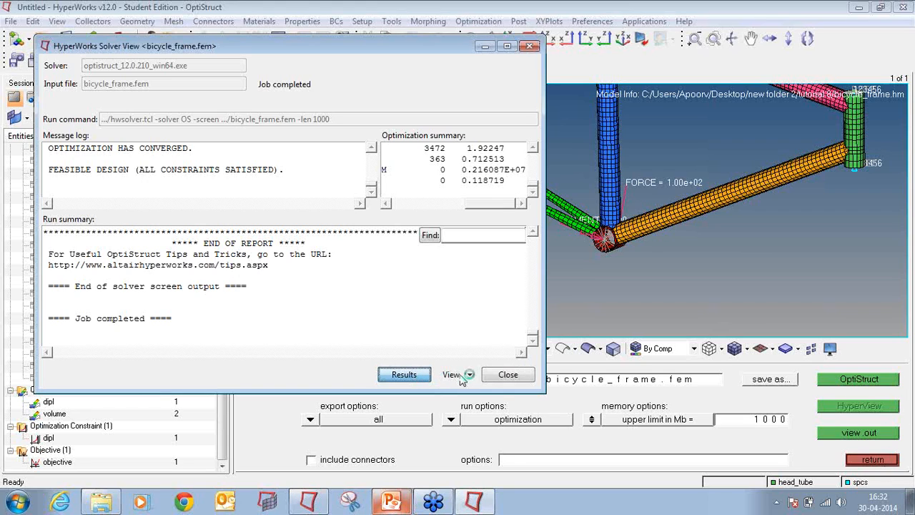
pyautogui.click(506, 375)
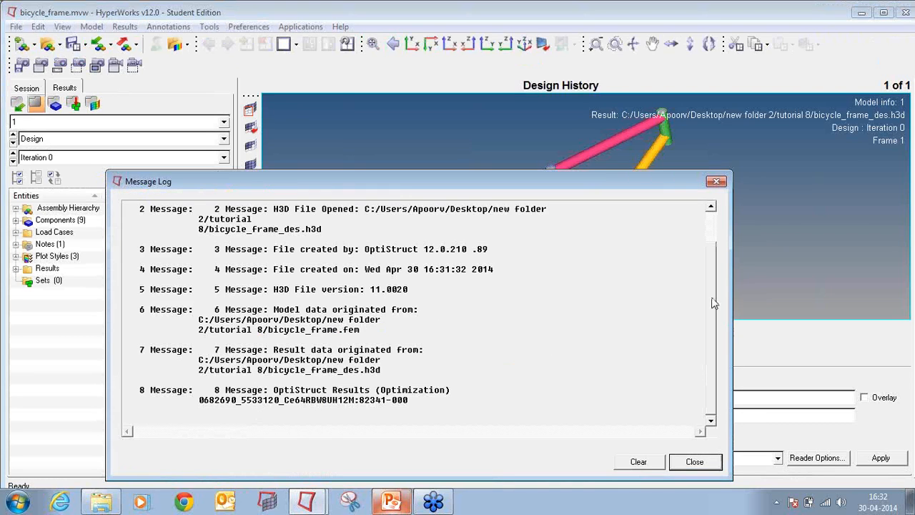
pyautogui.click(716, 181)
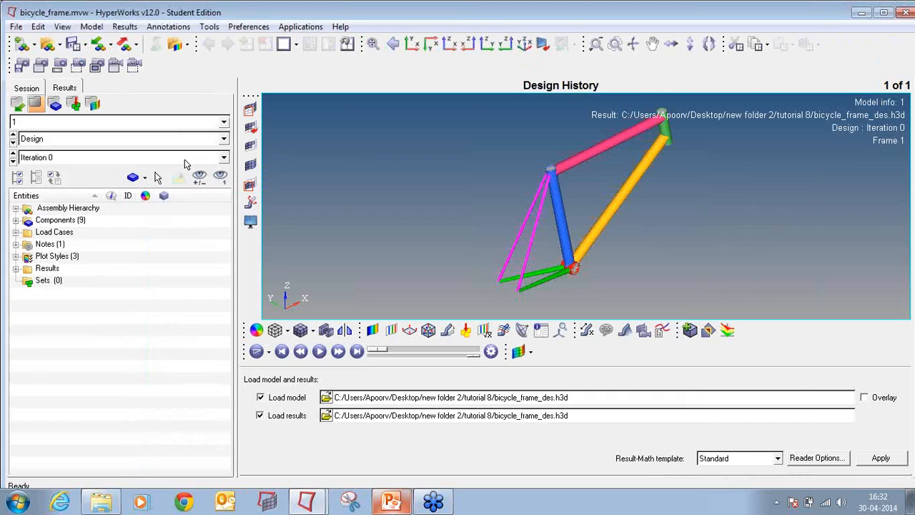
# - Contour the element thicknesses of the bicycle frame at Iteration 5 and inspect the tubes from several angles
pyautogui.click(185, 158)
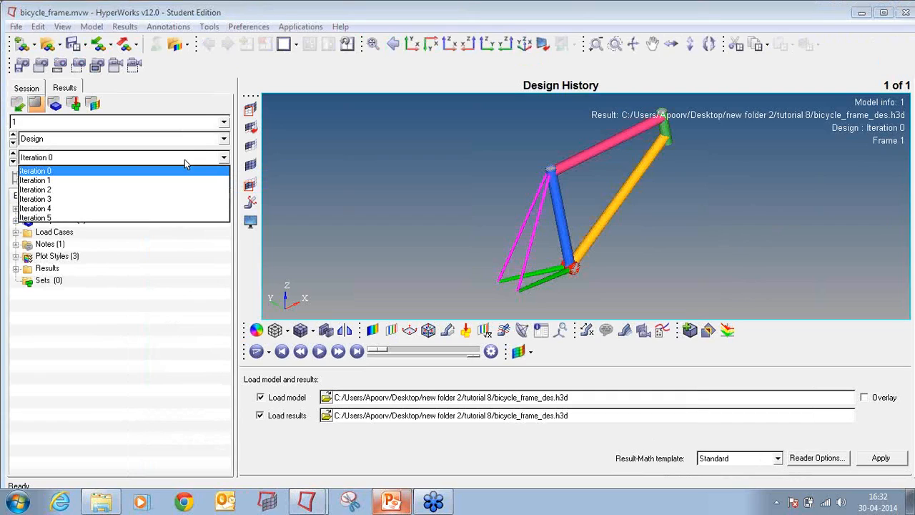
pyautogui.click(80, 217)
pyautogui.click(372, 329)
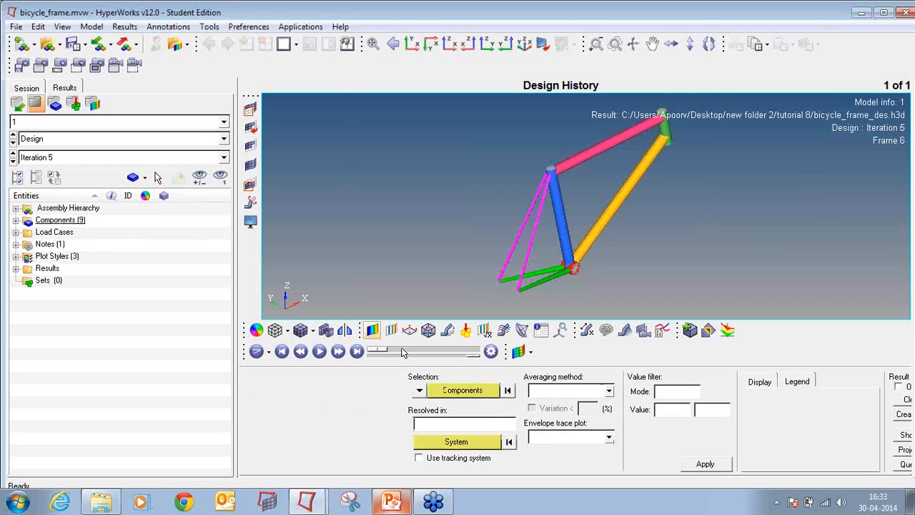
pyautogui.click(705, 463)
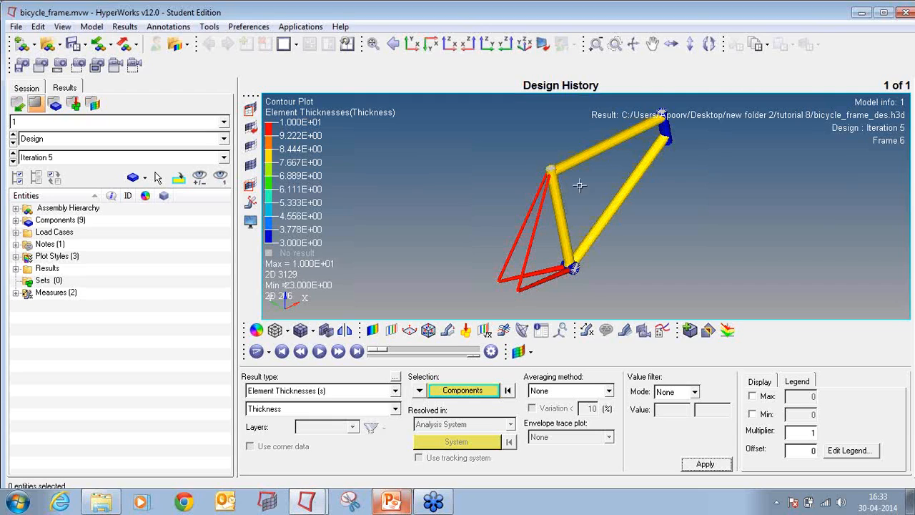
pyautogui.moveTo(682, 186)
pyautogui.keyDown('ctrl'); pyautogui.mouseDown()
pyautogui.moveTo(674, 237)
pyautogui.moveTo(431, 172)
pyautogui.moveTo(631, 262)
pyautogui.moveTo(606, 148)
pyautogui.moveTo(586, 180)
pyautogui.moveTo(579, 172)
pyautogui.moveTo(605, 190)
pyautogui.moveTo(566, 184)
pyautogui.mouseUp(); pyautogui.keyUp('ctrl')
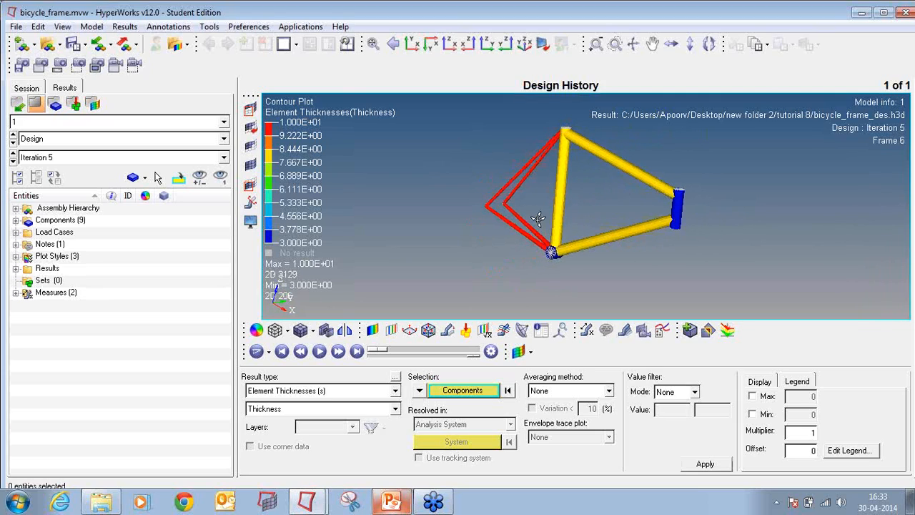
pyautogui.keyDown('ctrl'); pyautogui.moveTo(538, 220); pyautogui.dragTo(600, 227); pyautogui.keyUp('ctrl')
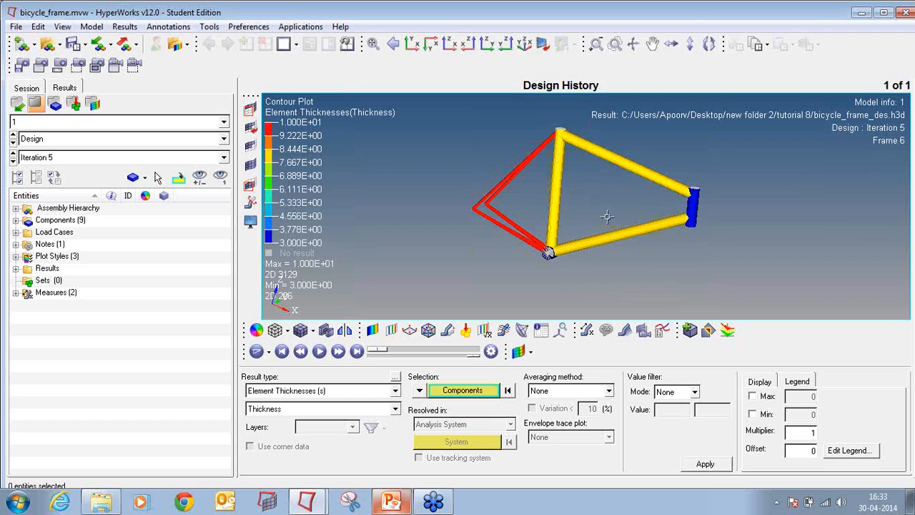
pyautogui.keyDown('ctrl'); pyautogui.moveTo(651, 170); pyautogui.dragTo(521, 188); pyautogui.keyUp('ctrl')
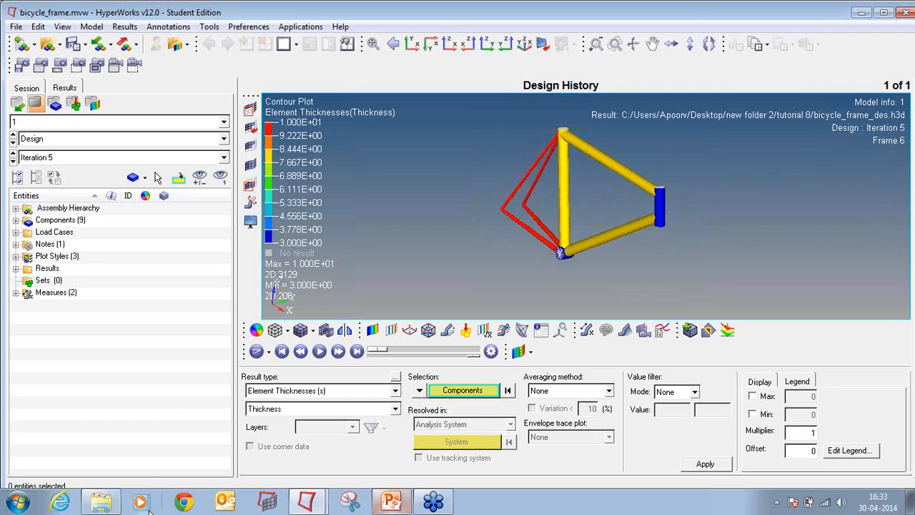
# - Switch to the desktop, open the tutorial 8 folder inside new folder 2, and sort its files by type
pyautogui.click(104, 501)
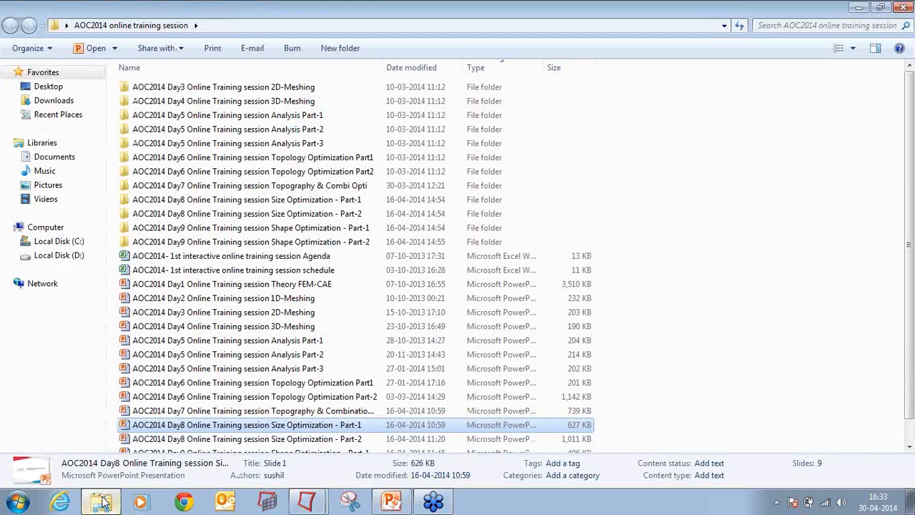
pyautogui.click(863, 7)
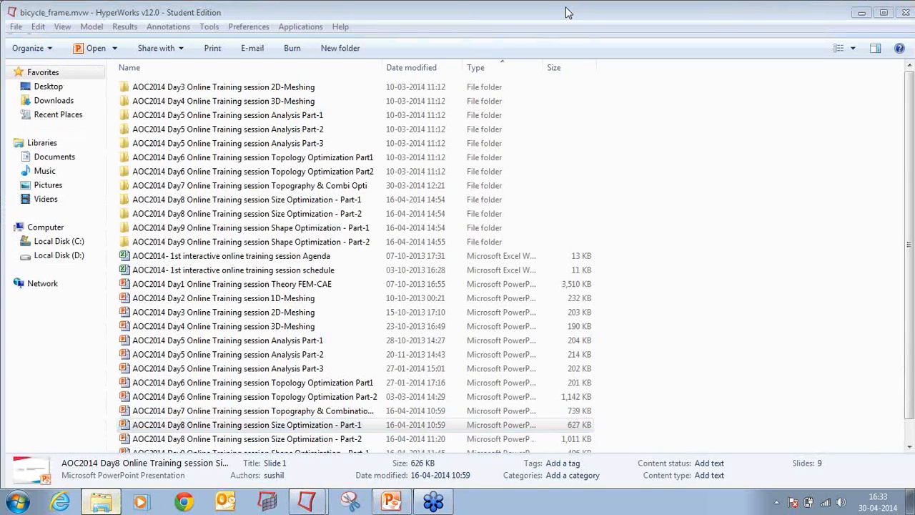
pyautogui.click(861, 12)
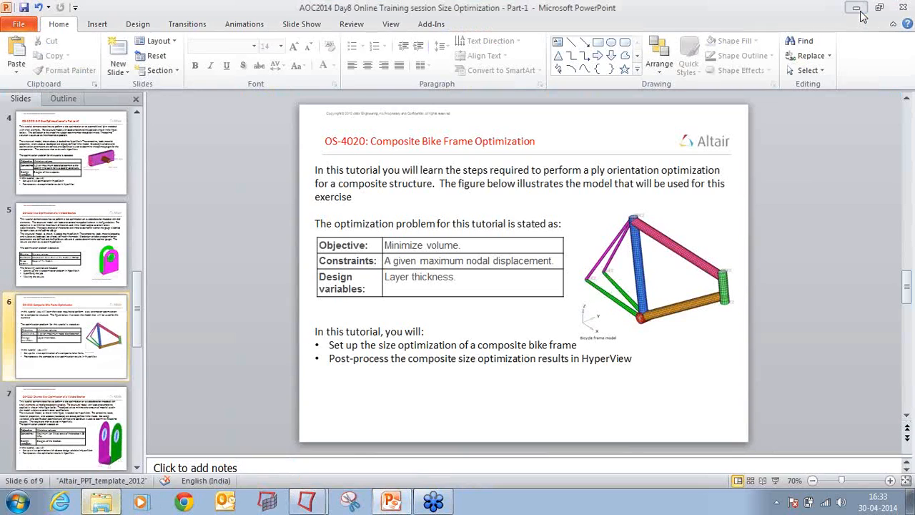
pyautogui.click(861, 12)
pyautogui.doubleClick(175, 144)
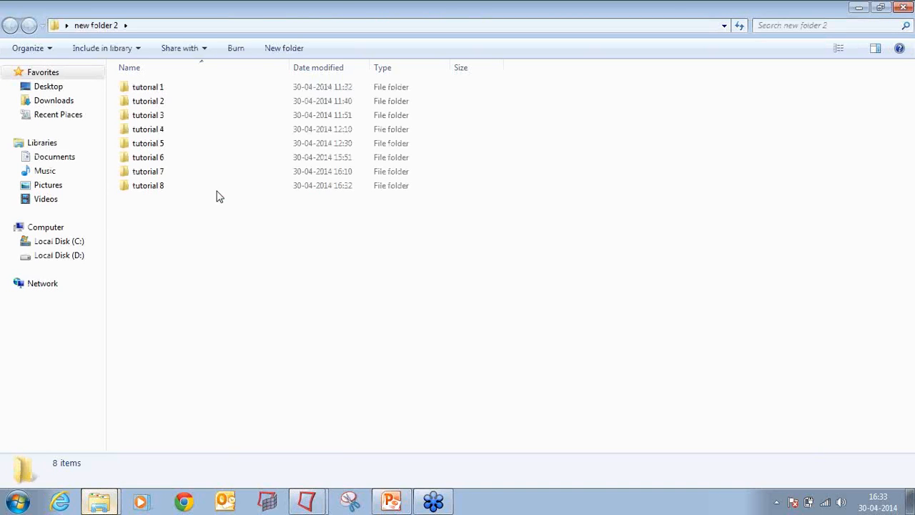
pyautogui.doubleClick(215, 187)
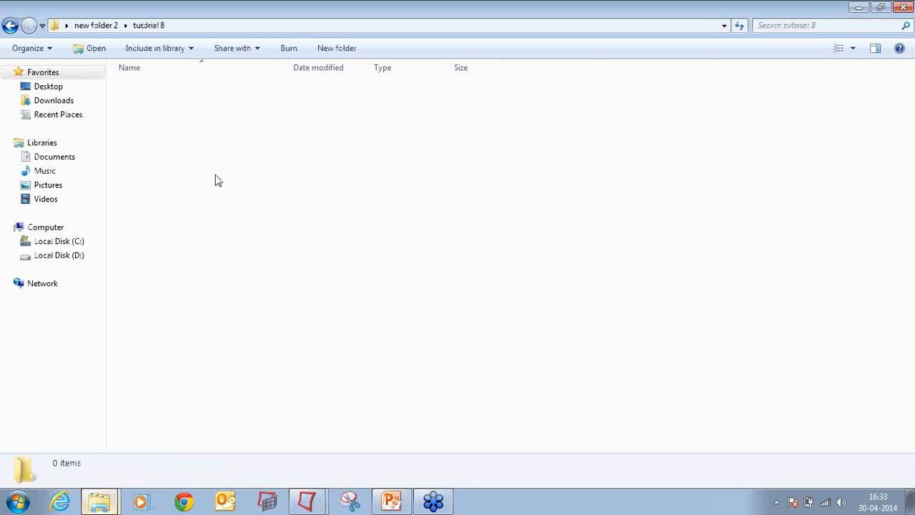
pyautogui.click(400, 66)
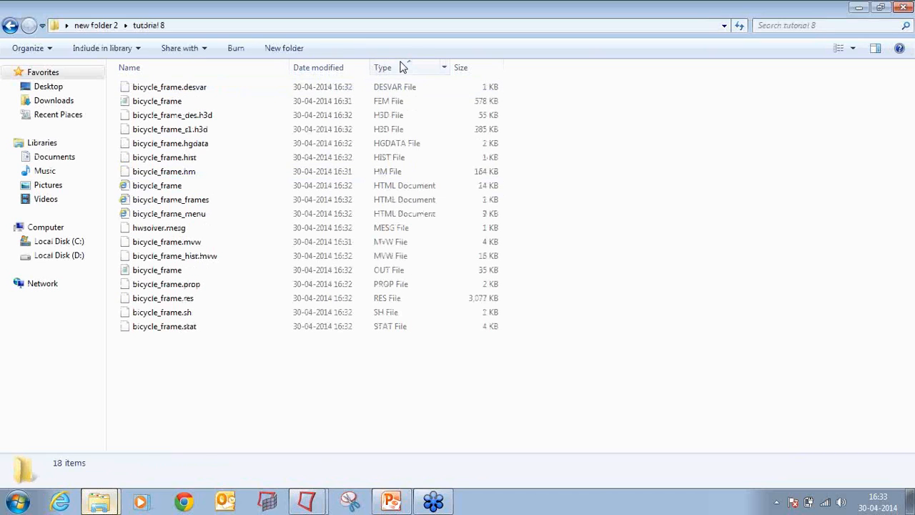
# - Open the bicycle_frame HTML report, read through to the constraint and results summaries, and close it
pyautogui.doubleClick(421, 189)
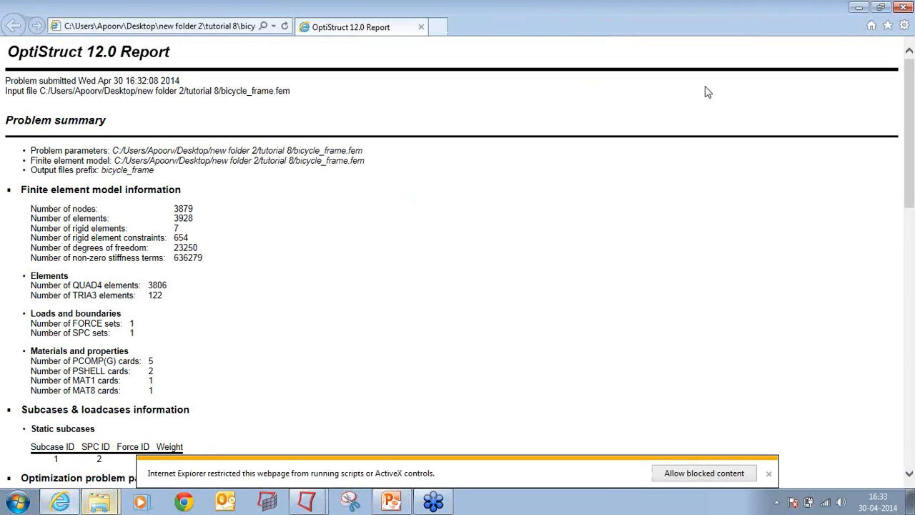
pyautogui.scroll(-5, 638, 208)
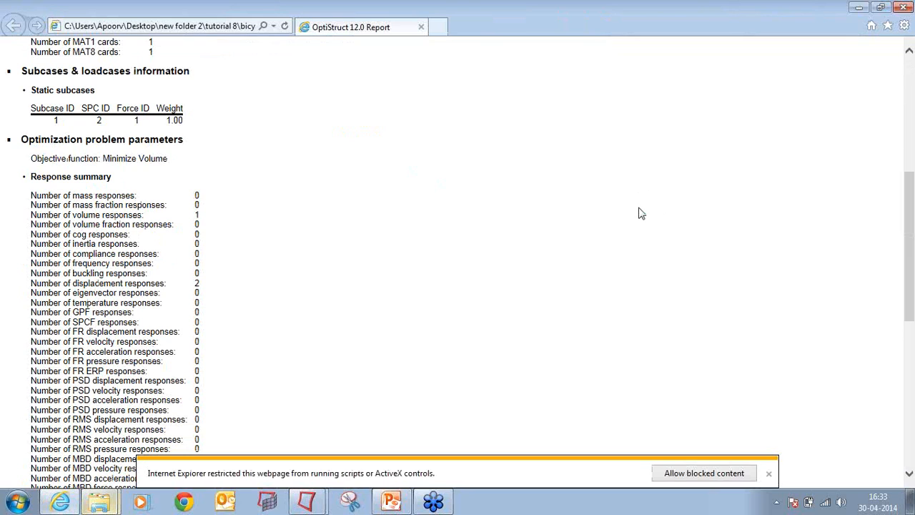
pyautogui.scroll(-3, 639, 213)
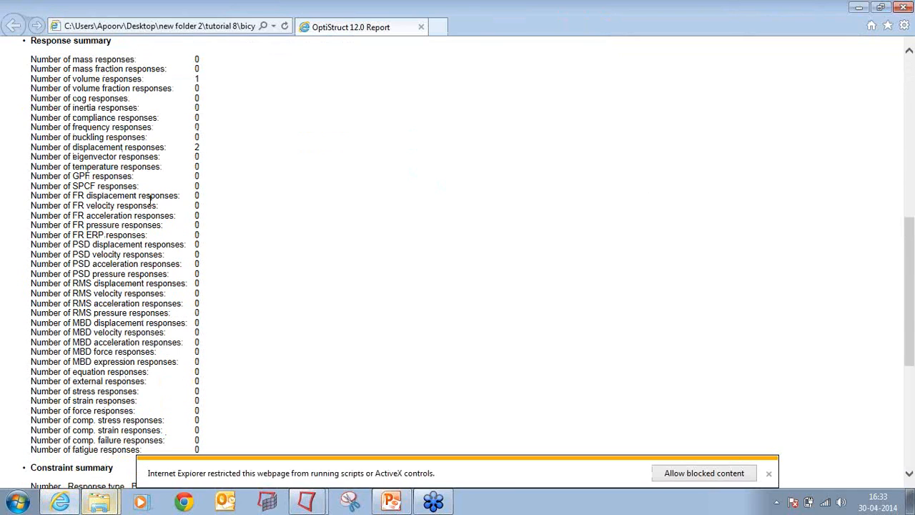
pyautogui.scroll(-3, 176, 136)
pyautogui.scroll(-1, 176, 136)
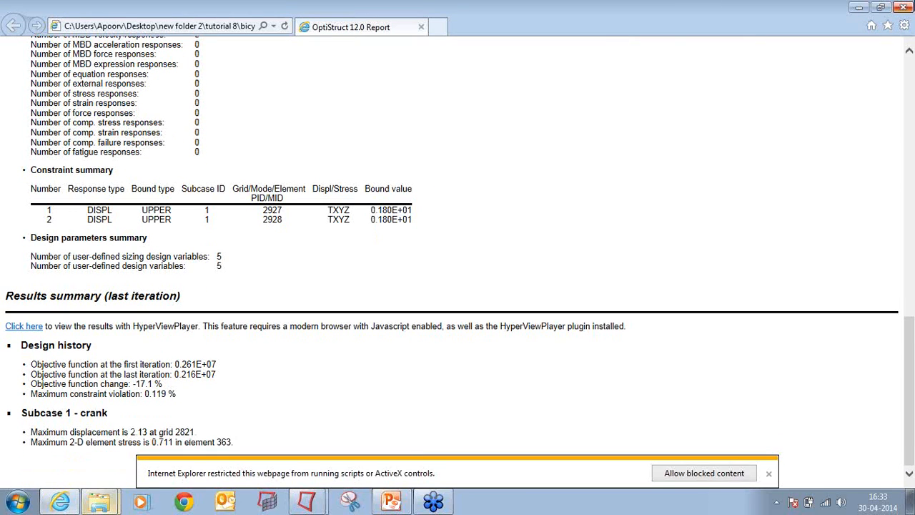
pyautogui.click(903, 7)
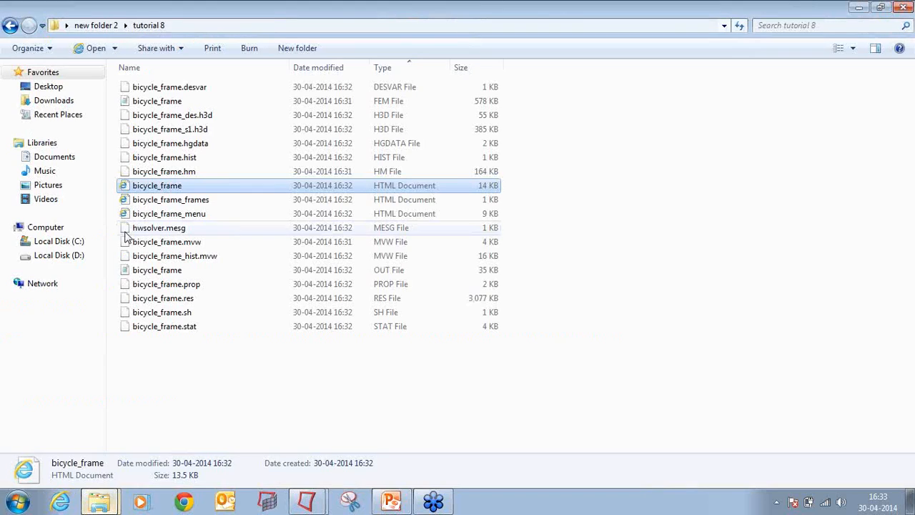
# - Open the bicycle_frame_frames HTML report and allow its blocked content to run
pyautogui.click(200, 204)
pyautogui.doubleClick(201, 204)
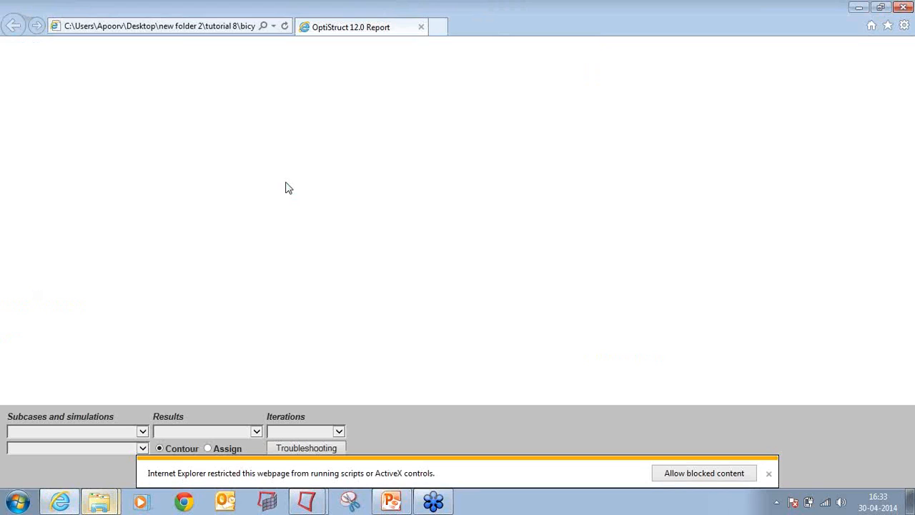
pyautogui.click(142, 433)
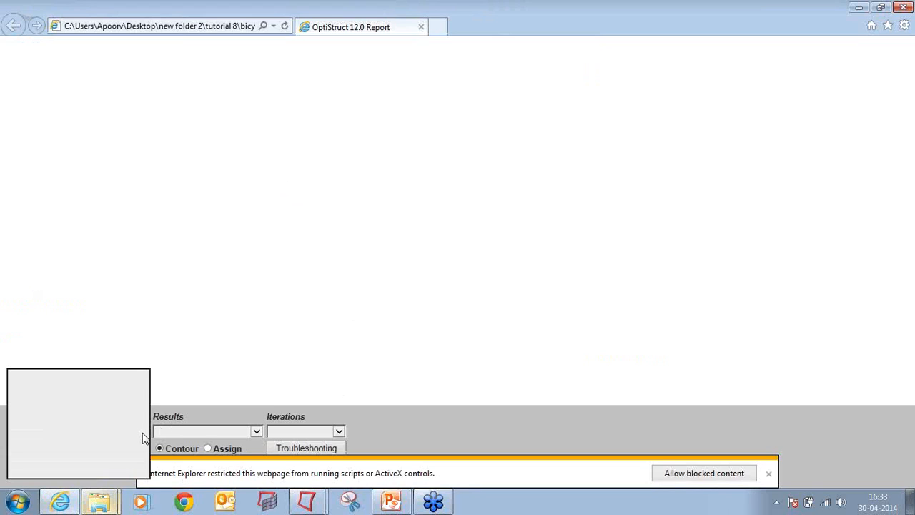
pyautogui.click(698, 472)
pyautogui.click(697, 473)
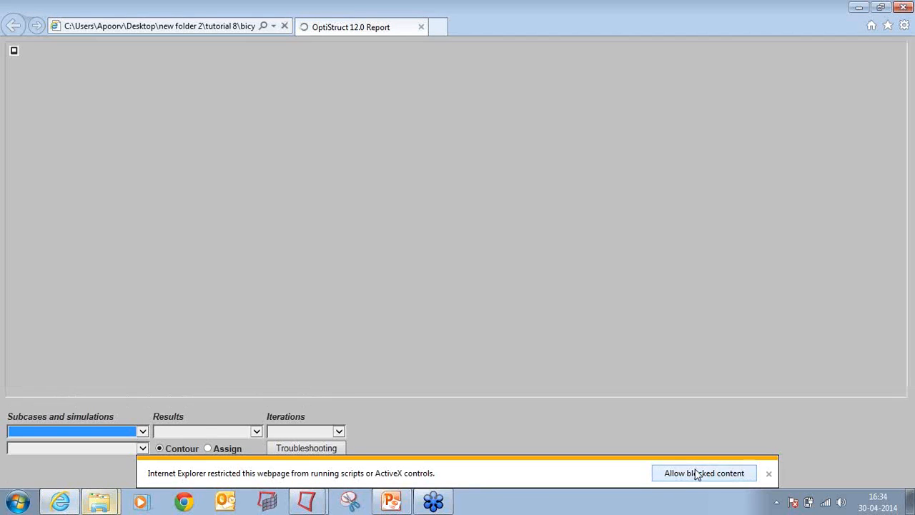
# - Select the Design History element thicknesses at ITER 5 in the report viewer
pyautogui.click(142, 432)
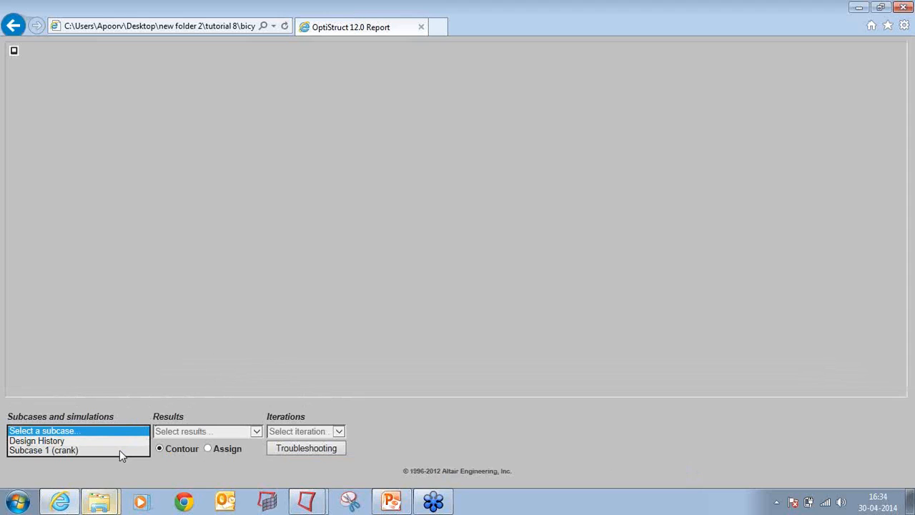
pyautogui.click(120, 442)
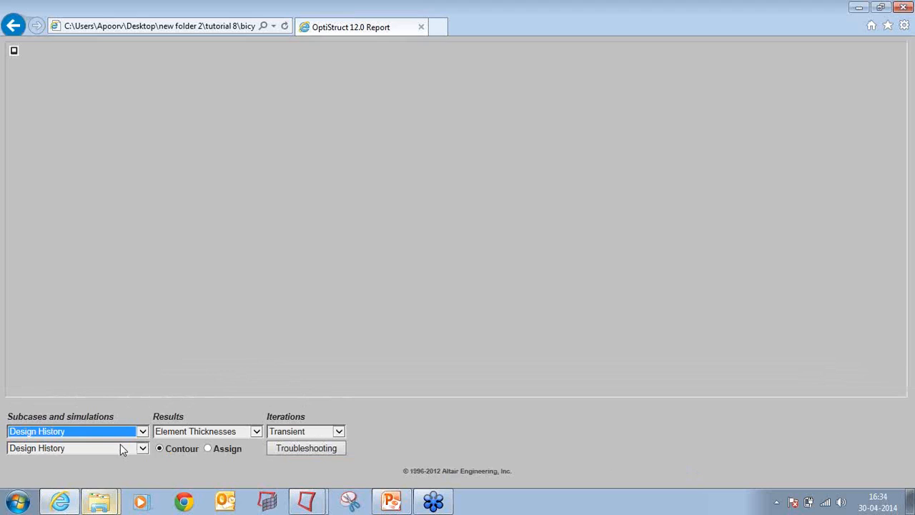
pyautogui.click(218, 432)
pyautogui.click(312, 431)
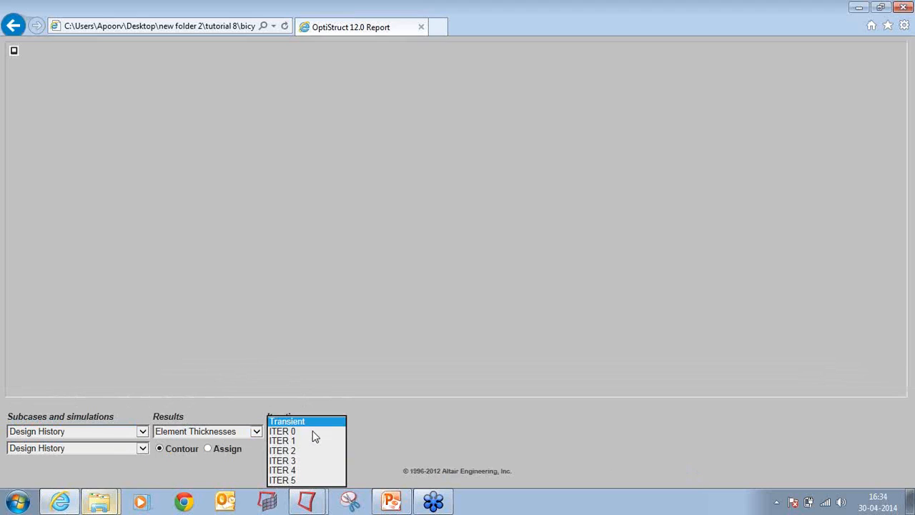
pyautogui.click(300, 477)
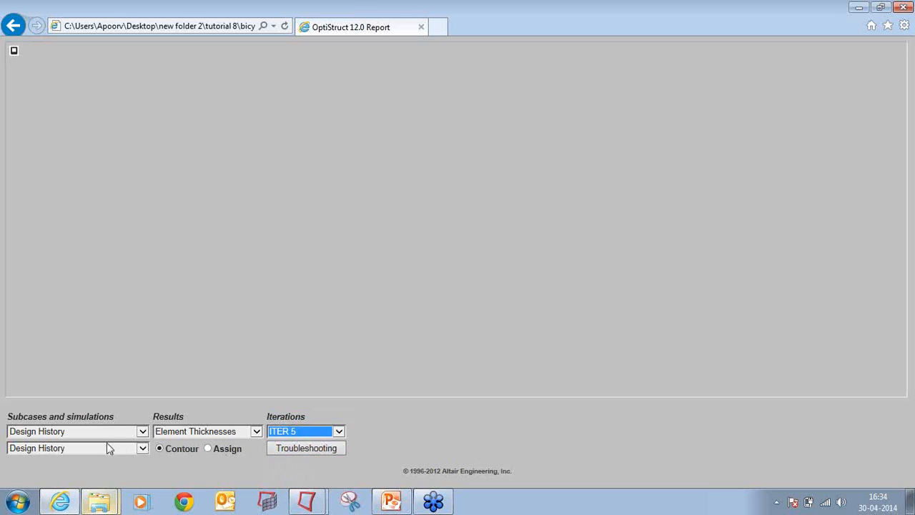
# - Check the report's simulation list, Assign display option and troubleshooting notes, and close the report
pyautogui.click(138, 449)
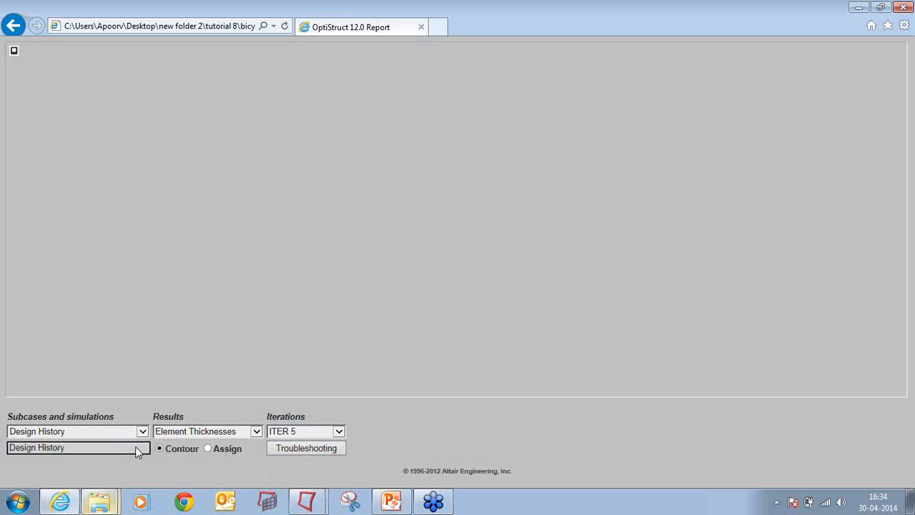
pyautogui.click(208, 449)
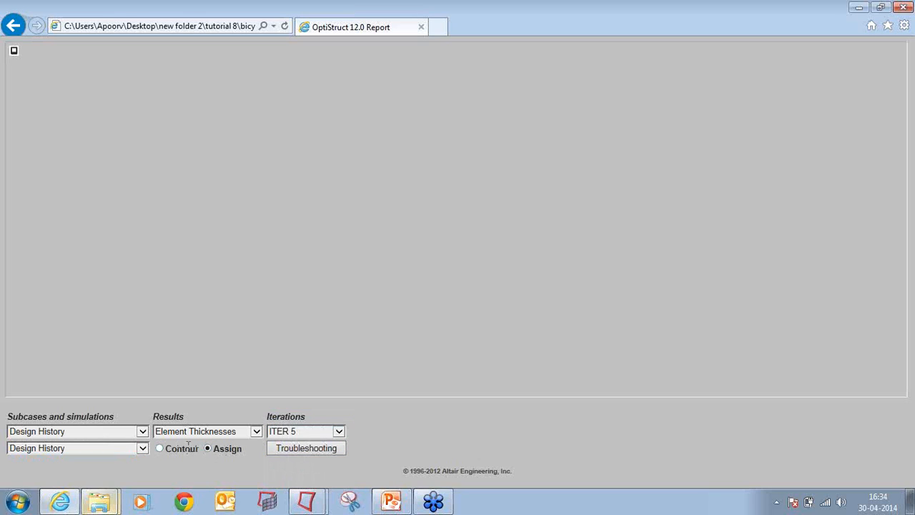
pyautogui.click(306, 450)
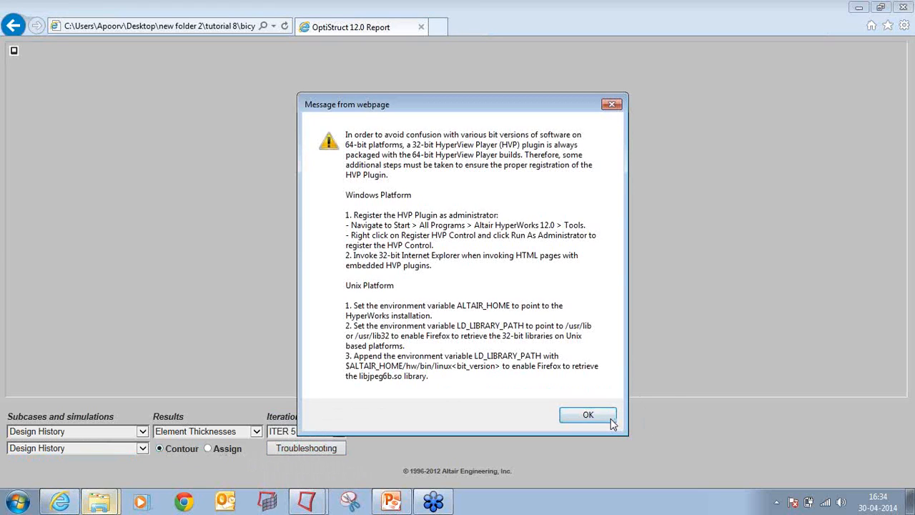
pyautogui.click(611, 422)
pyautogui.click(903, 7)
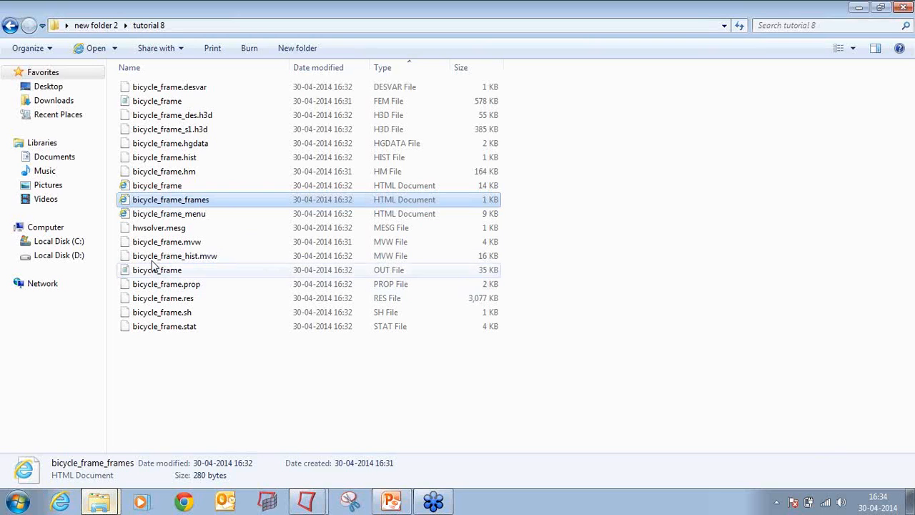
# - Open the bicycle_frame_menu HTML report, allow its blocked content, and select the Subcase 1 (crank) element stresses at ITER 5
pyautogui.doubleClick(155, 214)
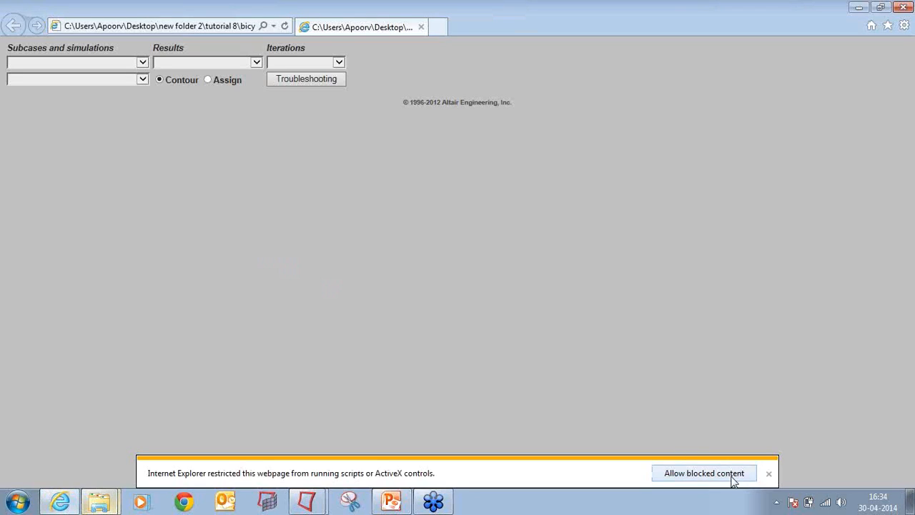
pyautogui.click(731, 477)
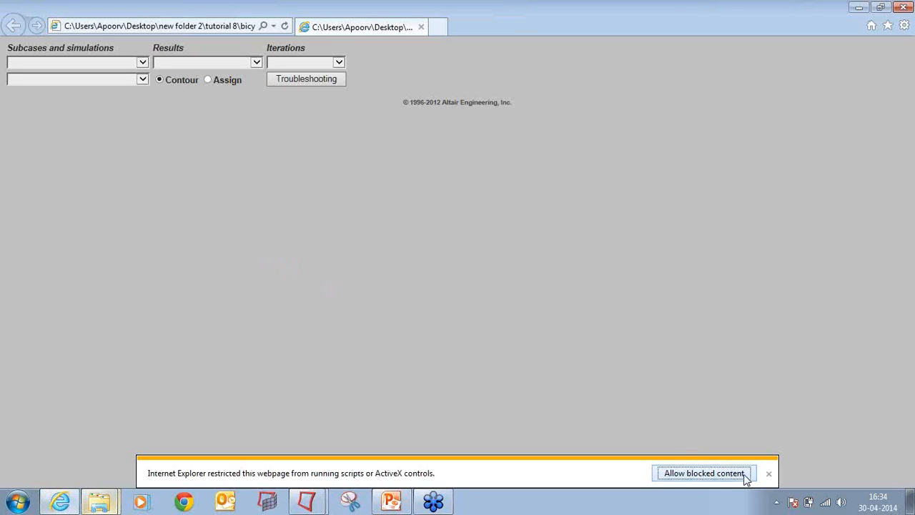
pyautogui.click(142, 62)
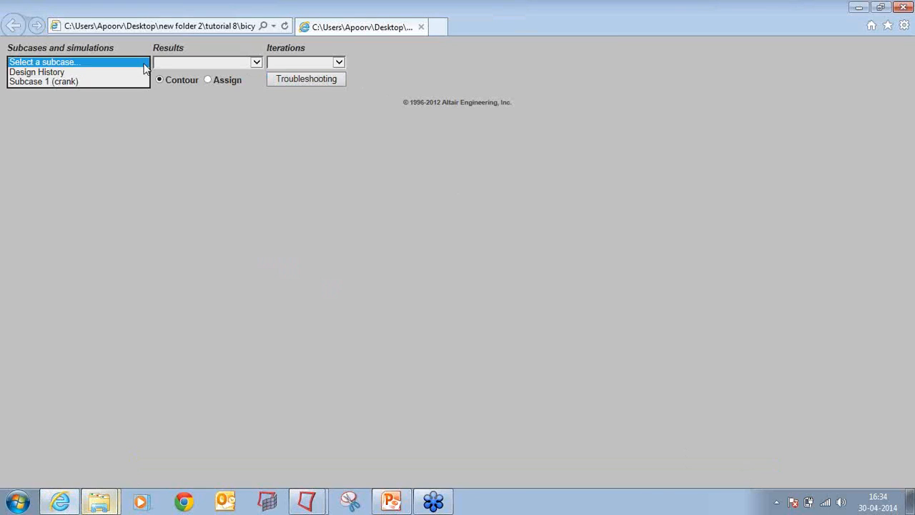
pyautogui.click(117, 81)
pyautogui.click(199, 63)
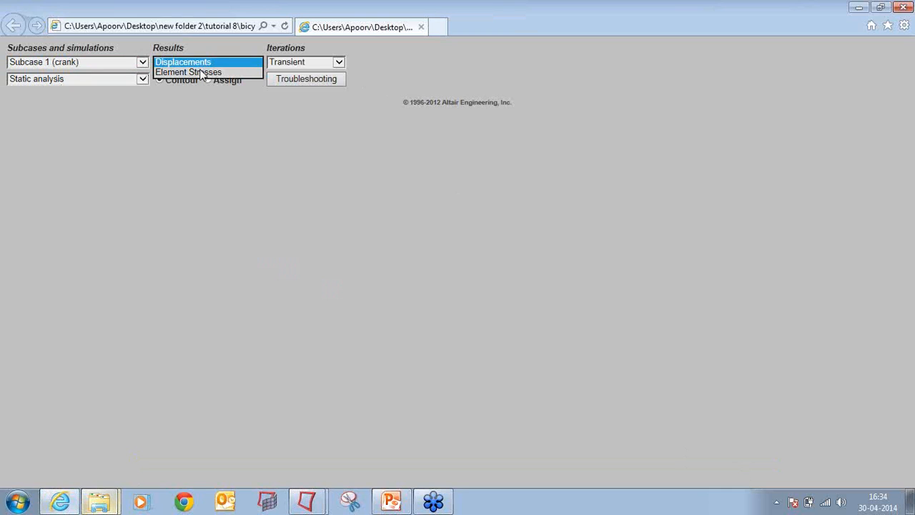
pyautogui.click(203, 72)
pyautogui.click(289, 64)
pyautogui.click(286, 82)
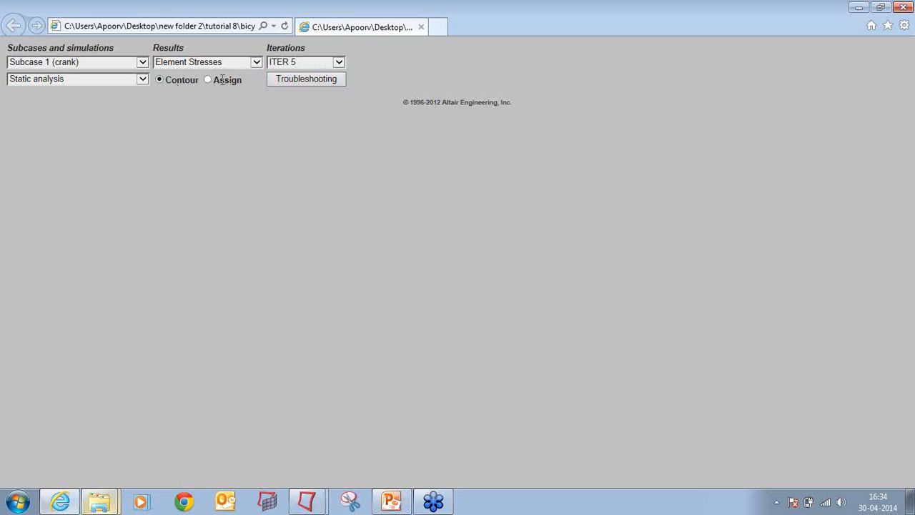
# - Set the result display to Assign, check the troubleshooting notes, and close the report
pyautogui.click(208, 80)
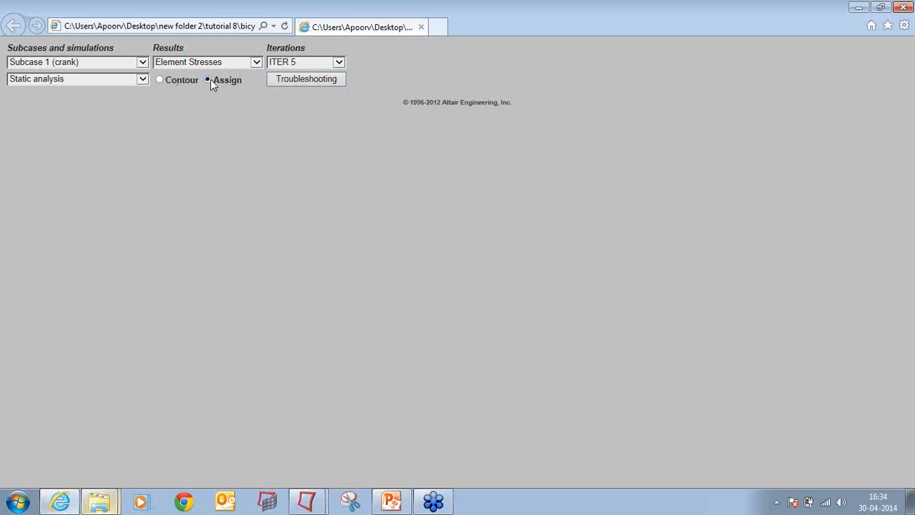
pyautogui.click(303, 82)
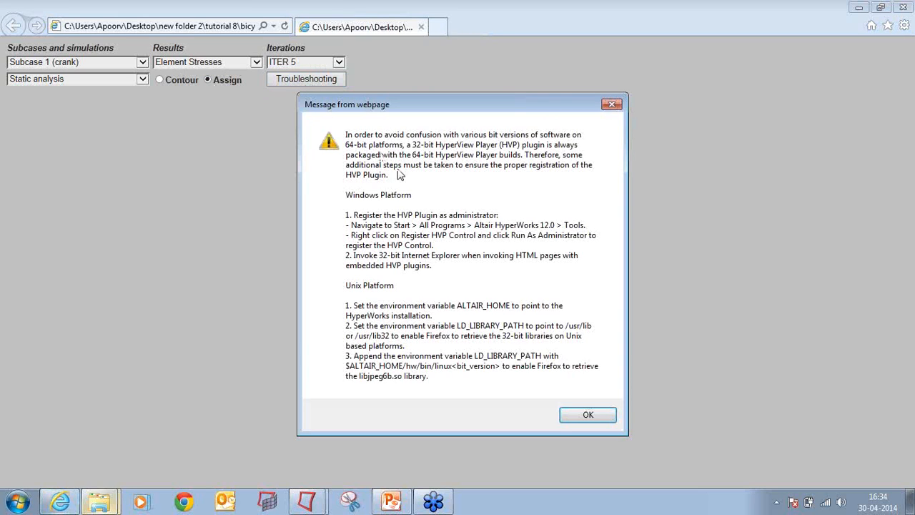
pyautogui.click(586, 416)
pyautogui.click(908, 6)
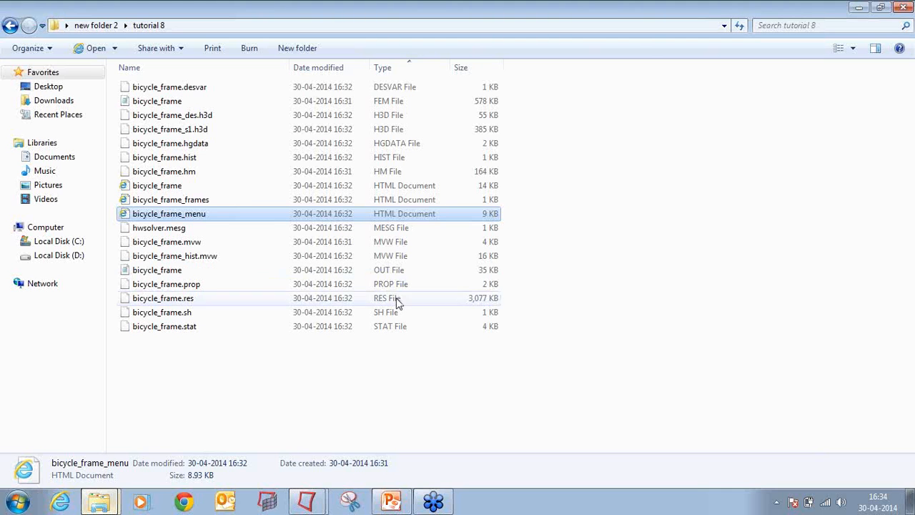
# - Switch to the bicycle_frame results session in HyperWorks and split the page into two side-by-side windows
pyautogui.click(307, 500)
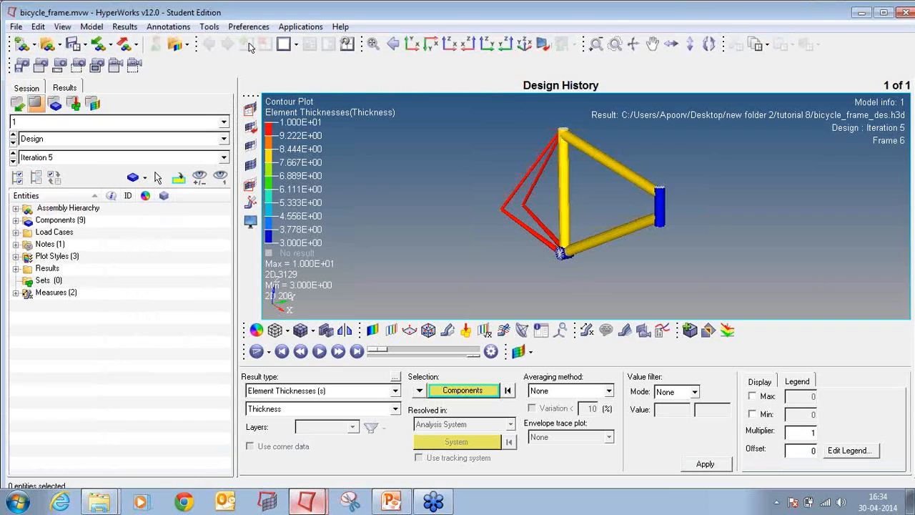
pyautogui.click(295, 44)
pyautogui.click(346, 65)
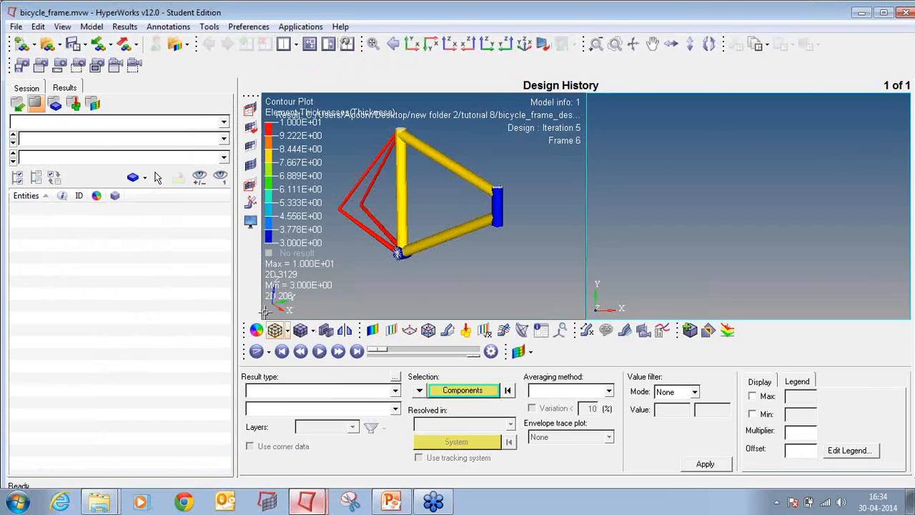
# - Open the bicycle_frame_hist.mvw session, discarding the current one, examine the objective function plot, and close it without saving
pyautogui.click(16, 27)
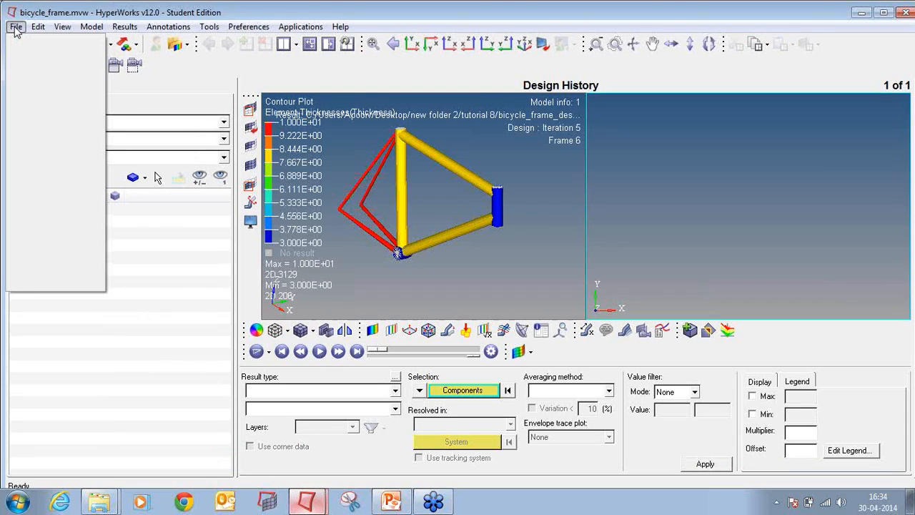
pyautogui.moveTo(43, 63)
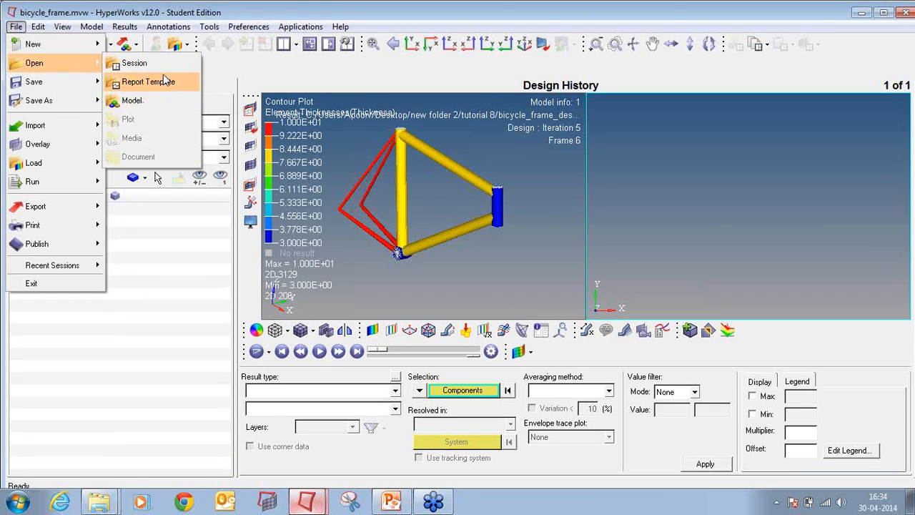
pyautogui.click(135, 62)
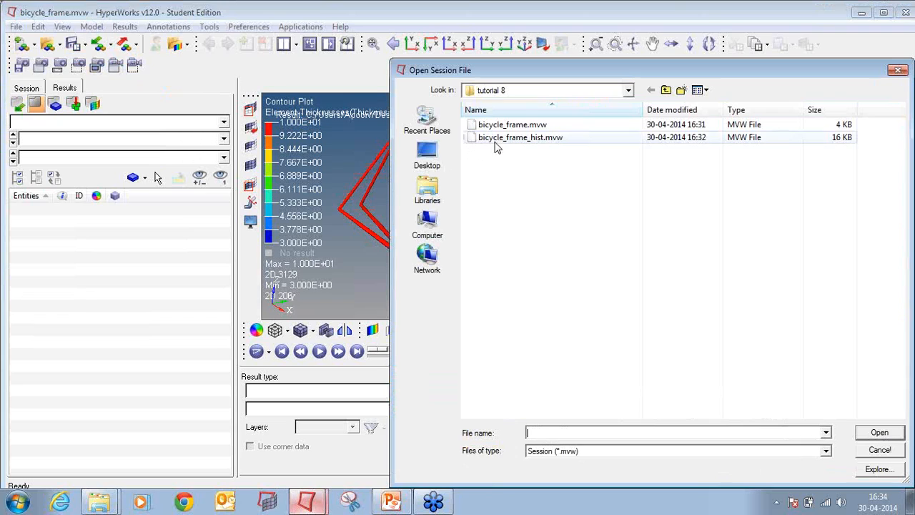
pyautogui.doubleClick(500, 138)
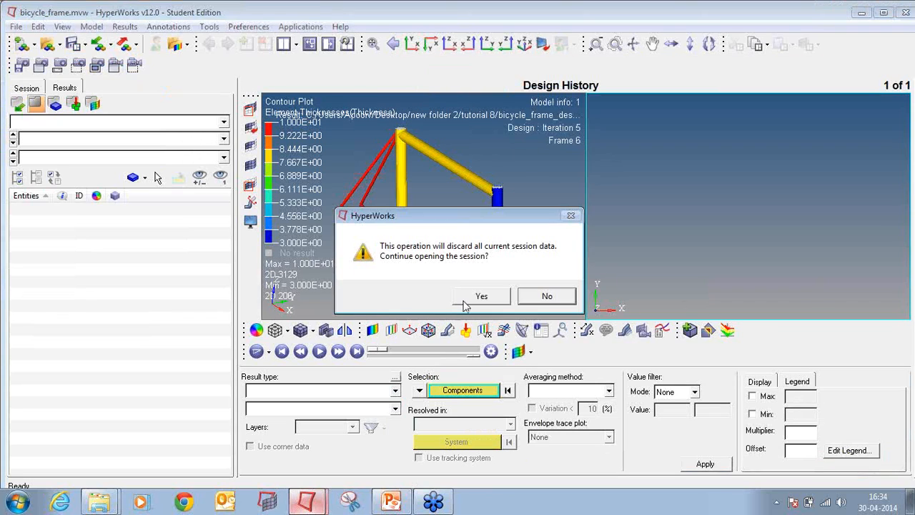
pyautogui.click(478, 297)
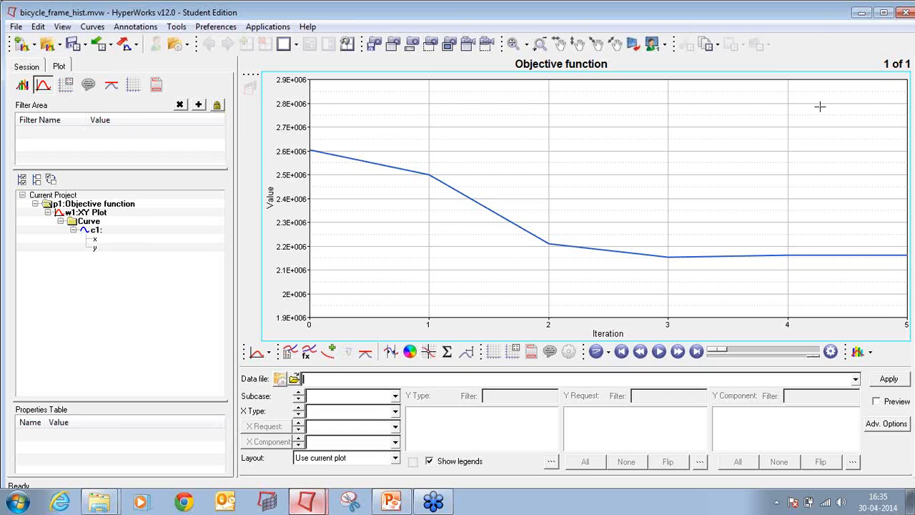
pyautogui.click(901, 14)
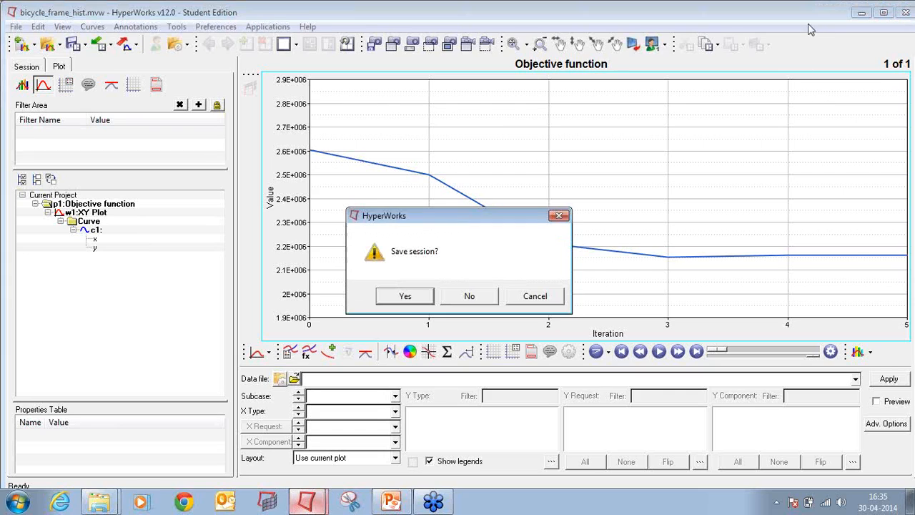
pyautogui.click(465, 294)
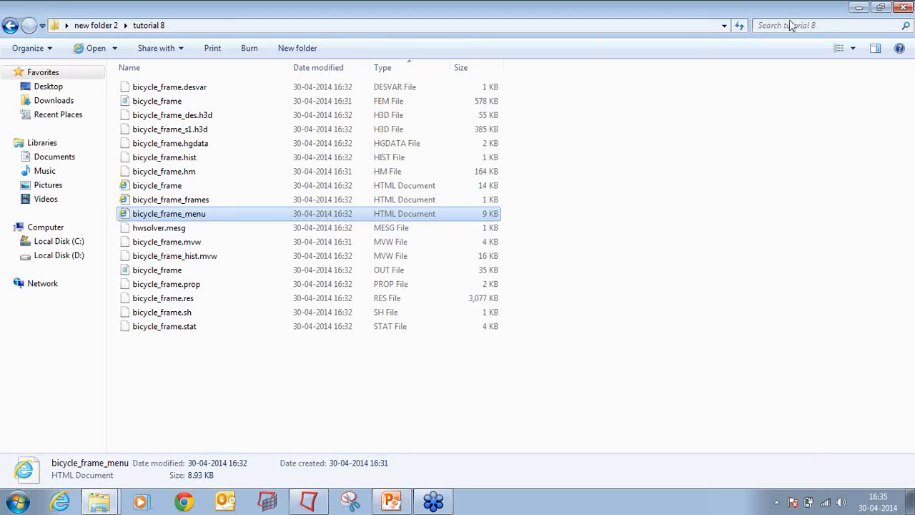
# - Switch to the PowerPoint presentation and show the OS-4030 Discrete Size Optimization of a Welded Bracket slide
pyautogui.click(308, 500)
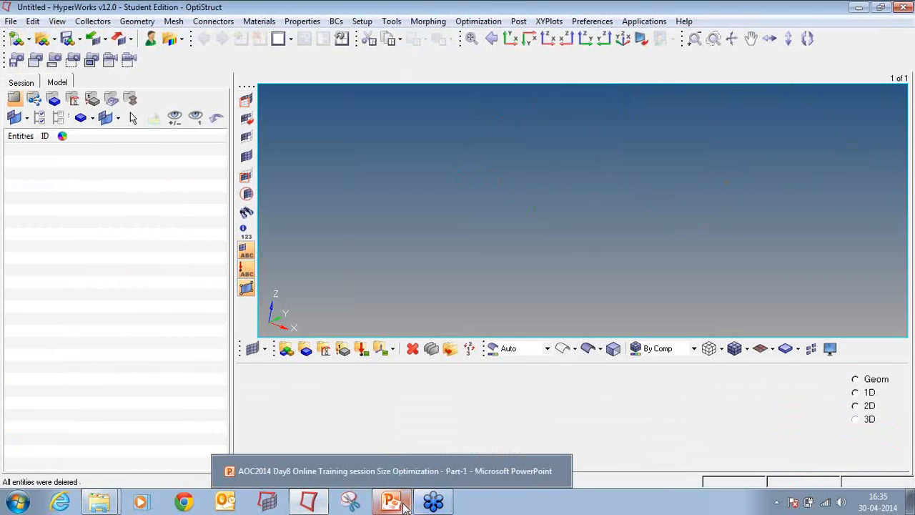
pyautogui.click(404, 504)
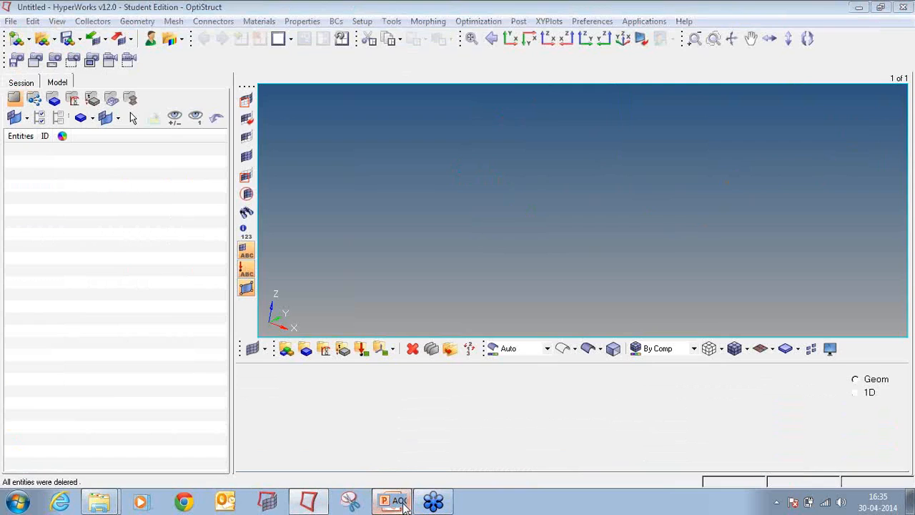
pyautogui.click(782, 492)
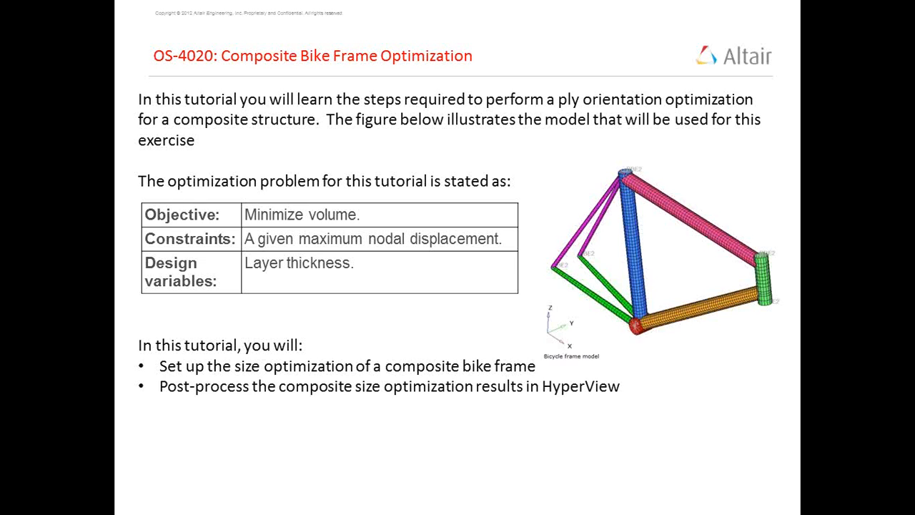
pyautogui.press('Right')
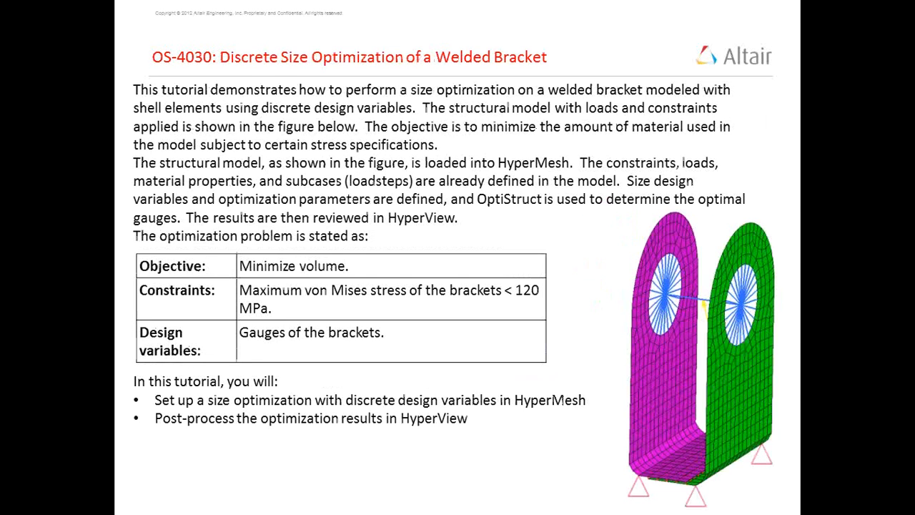
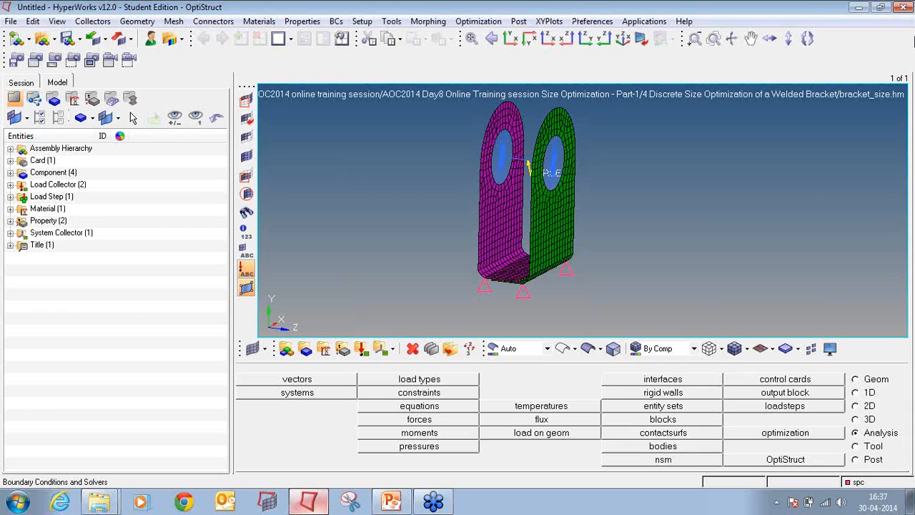
# - Create a discrete design value set DDV1 ranging from 0.5 to 3.0 in increments of 0.1, and list it in the model tree
pyautogui.keyDown('ctrl'); pyautogui.moveTo(757, 124); pyautogui.dragTo(710, 123); pyautogui.keyUp('ctrl')
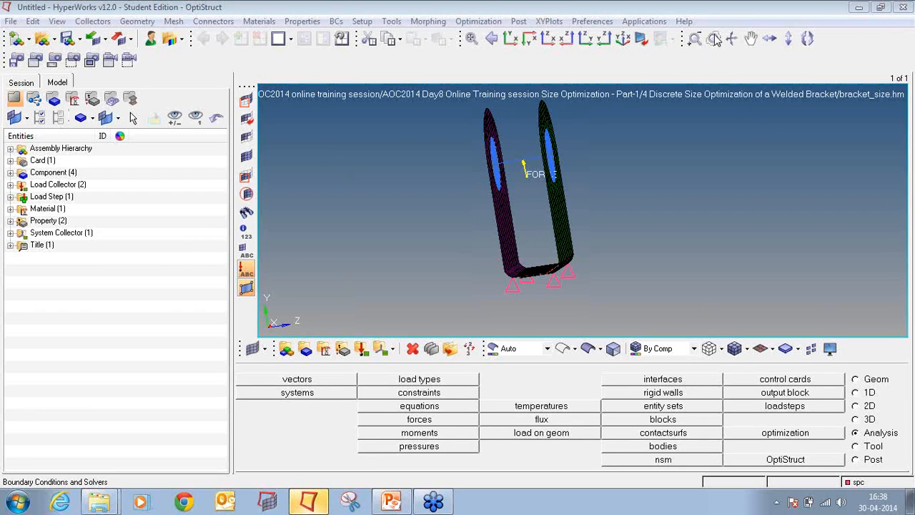
pyautogui.click(815, 433)
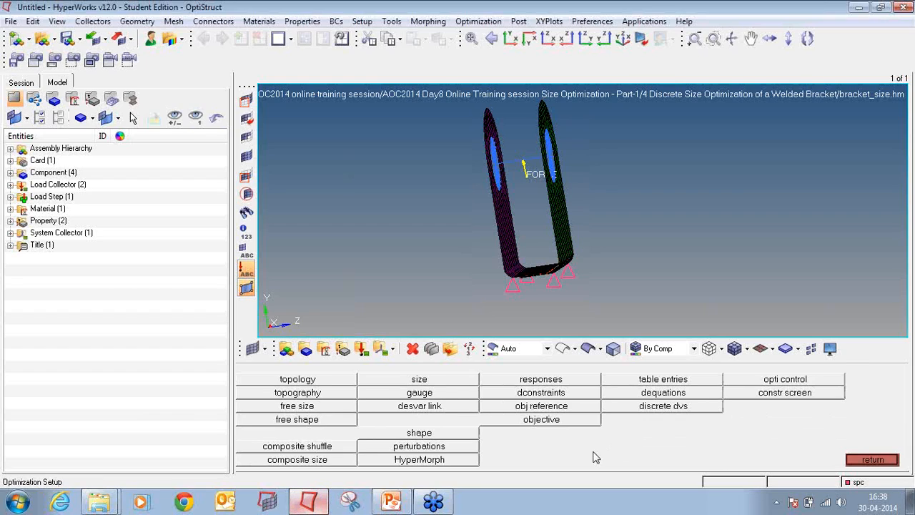
pyautogui.click(644, 405)
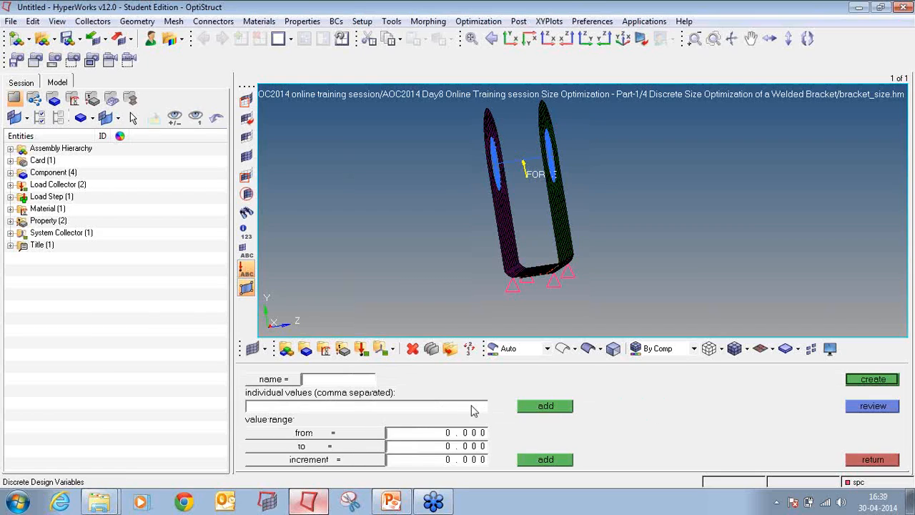
pyautogui.click(326, 382)
pyautogui.write('DDV1')
pyautogui.click(423, 435)
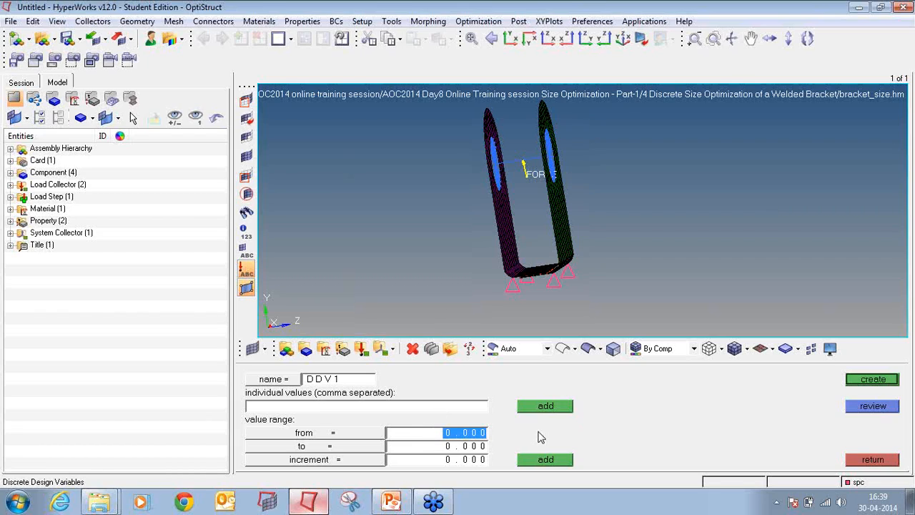
pyautogui.write('0.5')
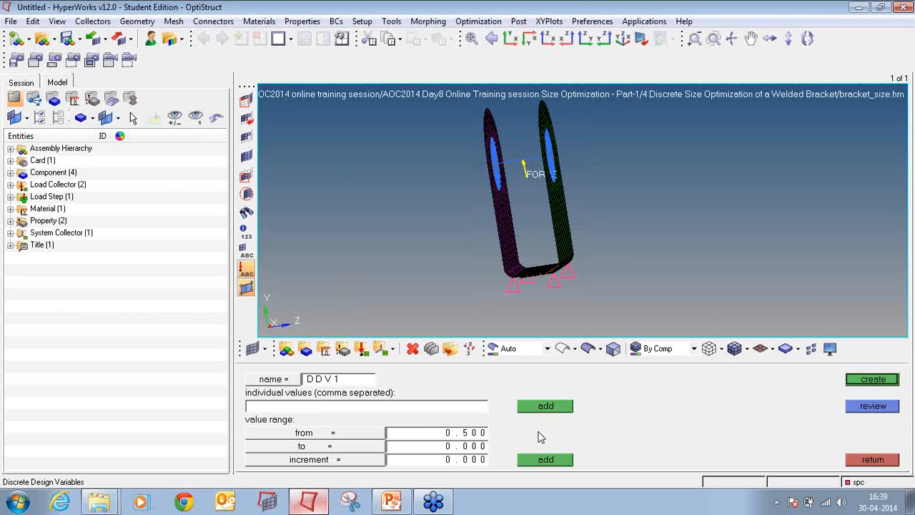
pyautogui.click(475, 447)
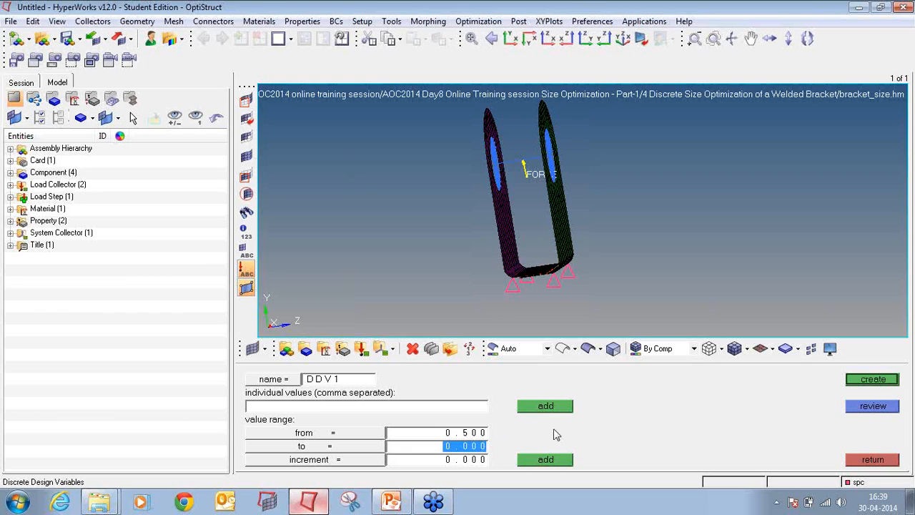
pyautogui.write('3')
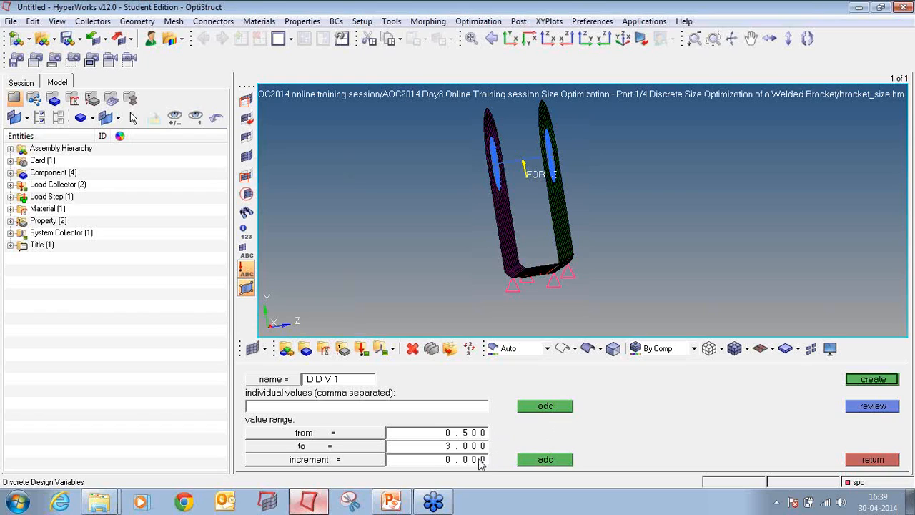
pyautogui.click(481, 463)
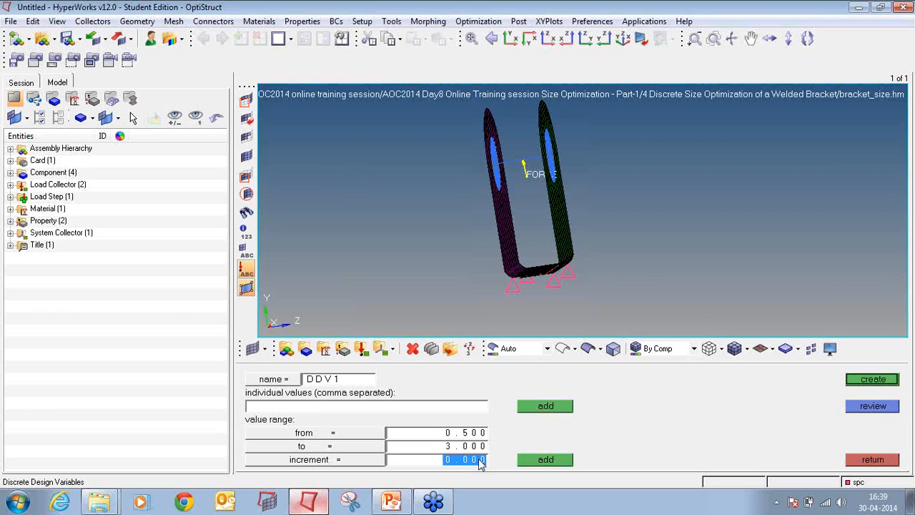
pyautogui.write('0.100')
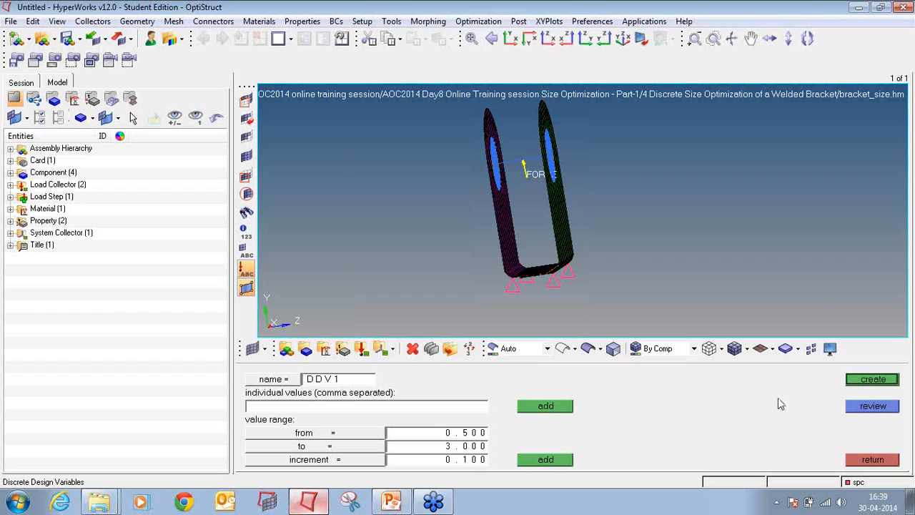
pyautogui.click(883, 384)
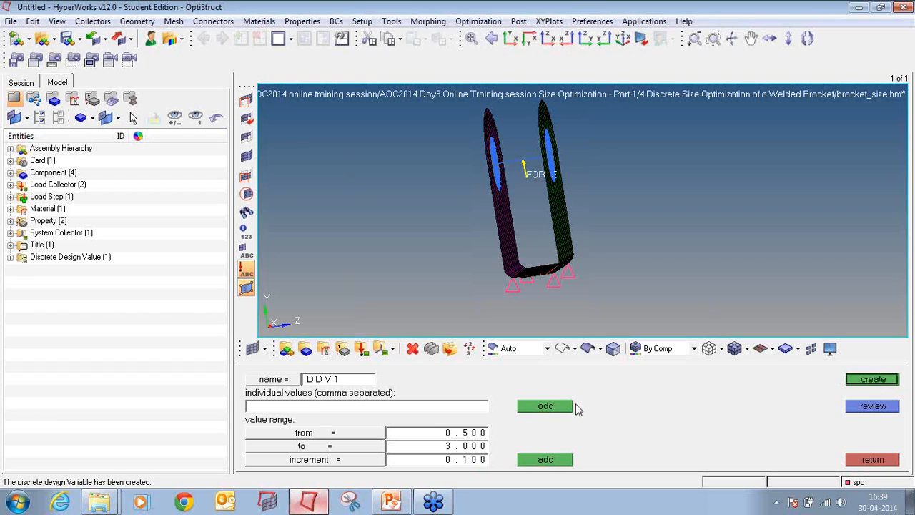
pyautogui.click(10, 257)
# - Create a second discrete design value set DDV2 with the same range and increment
pyautogui.click(363, 383)
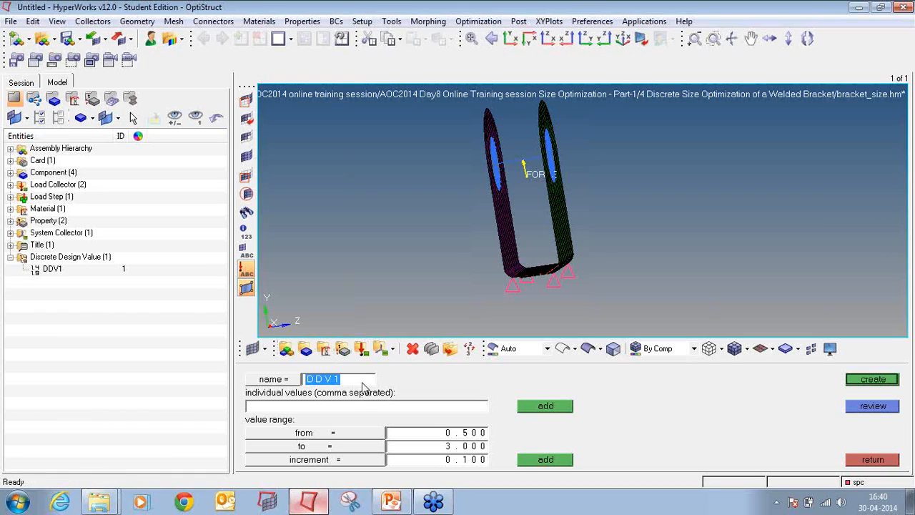
pyautogui.write('DDV2')
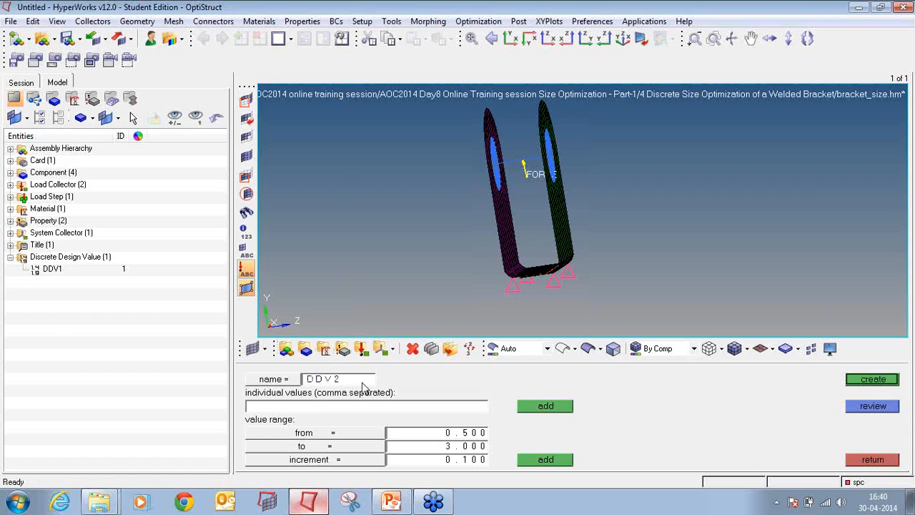
pyautogui.click(856, 384)
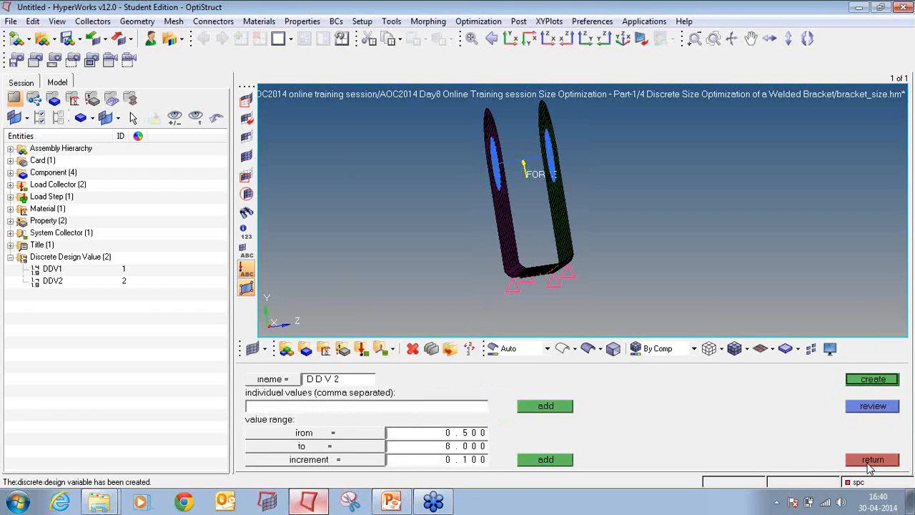
# - Define a size design variable named part1 with lower bound 0.5 and upper bound 3.0, keeping the initial value of 2.5
pyautogui.click(871, 460)
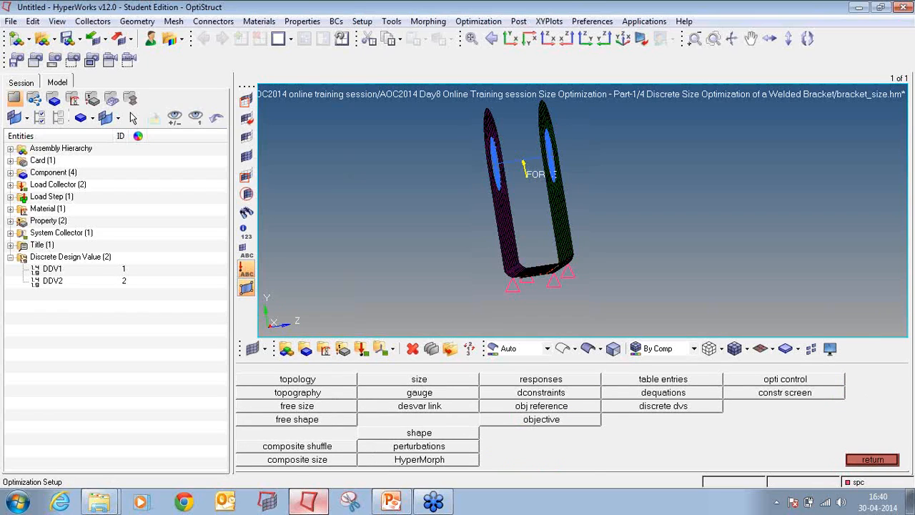
pyautogui.click(427, 383)
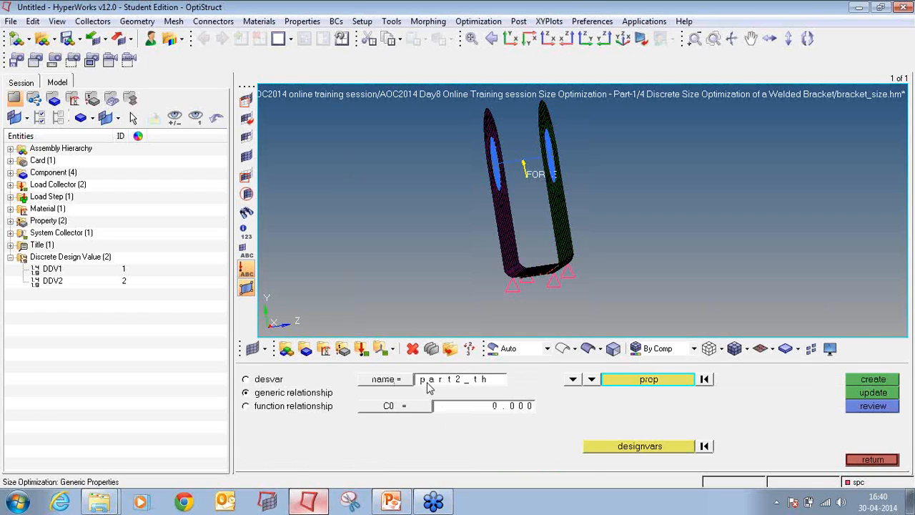
pyautogui.click(247, 379)
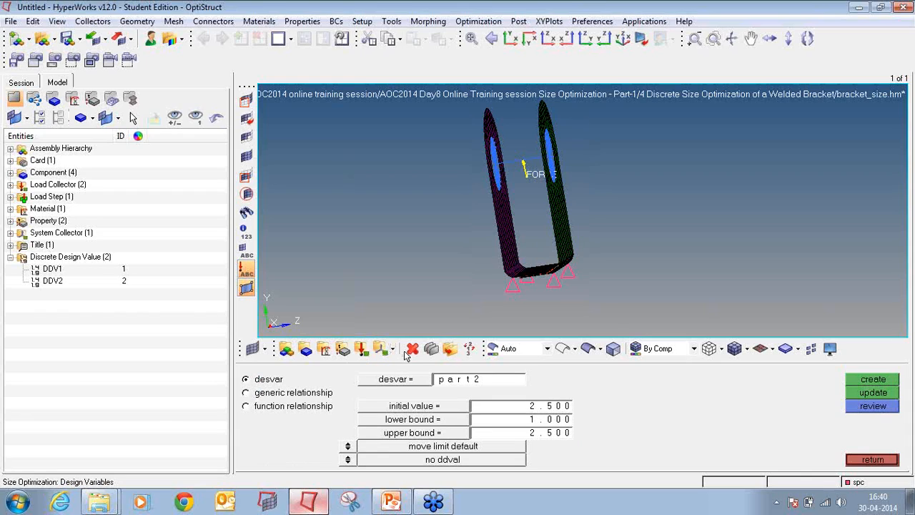
pyautogui.click(458, 380)
pyautogui.write('pert1')
pyautogui.click(569, 407)
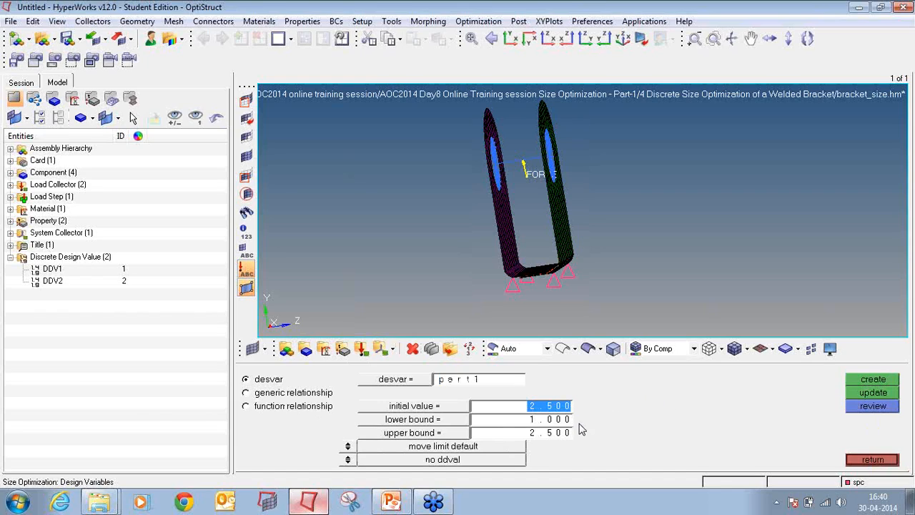
pyautogui.press('Tab')
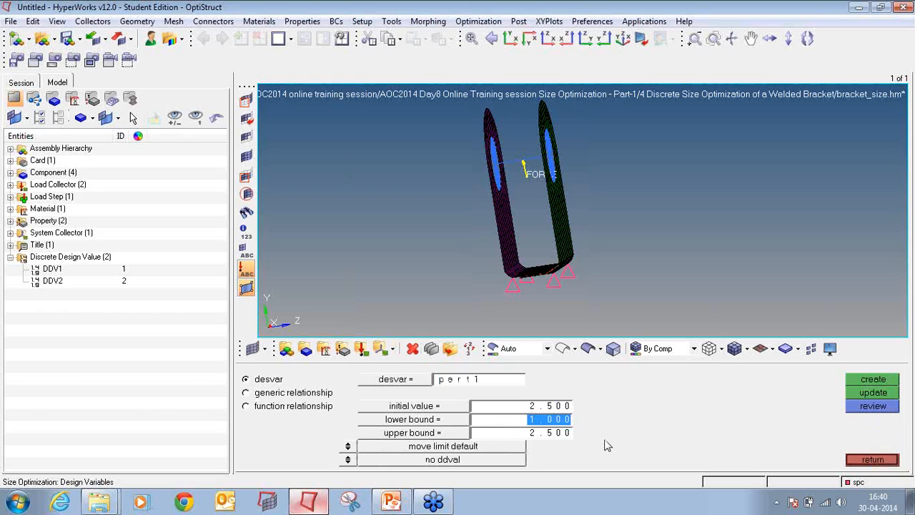
pyautogui.write('0.500')
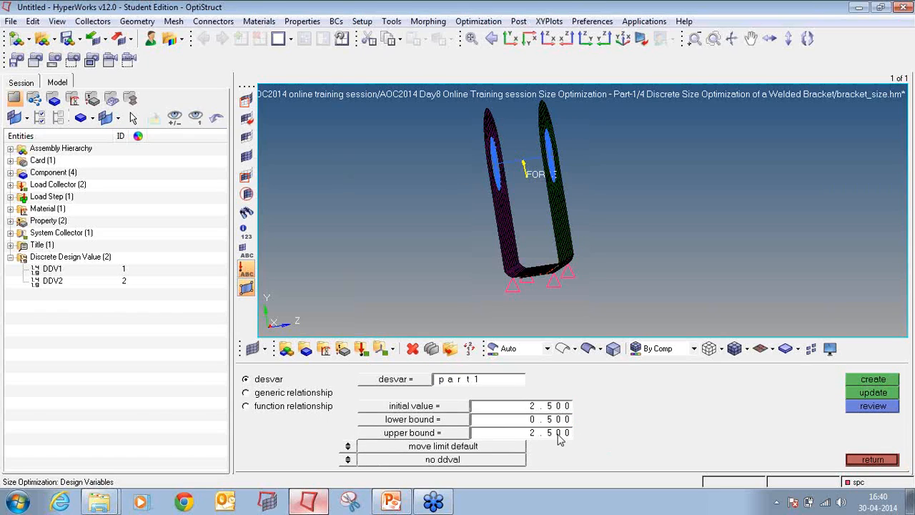
pyautogui.click(559, 433)
pyautogui.write('8.000')
# - Assign the discrete value set DDV1 to design variable part1 and create the variable
pyautogui.click(348, 459)
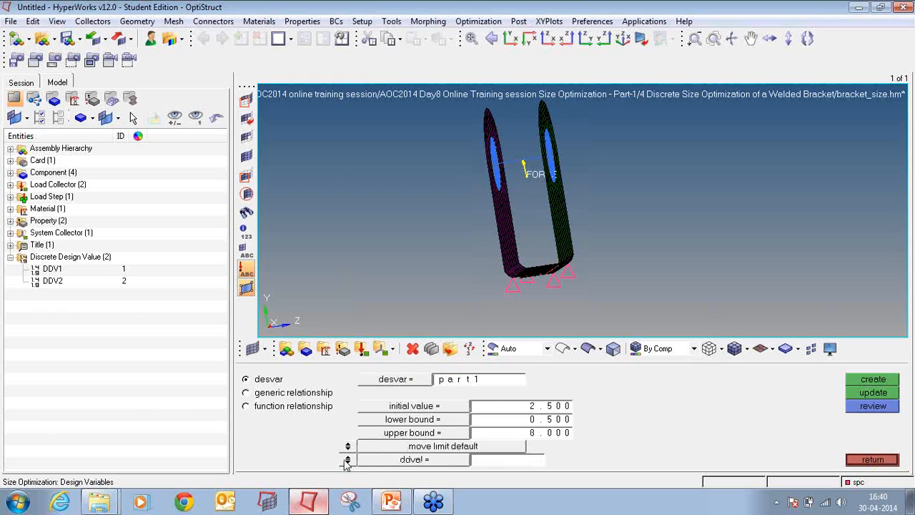
pyautogui.click(443, 465)
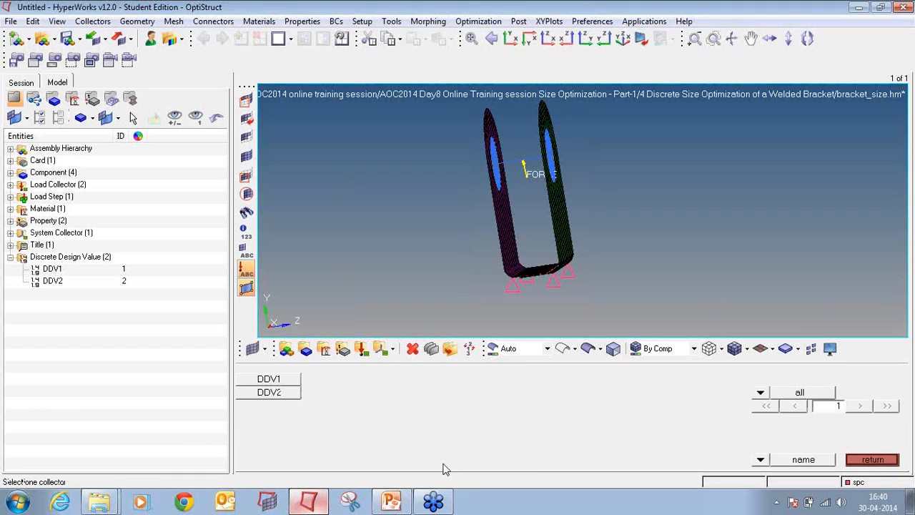
pyautogui.click(290, 380)
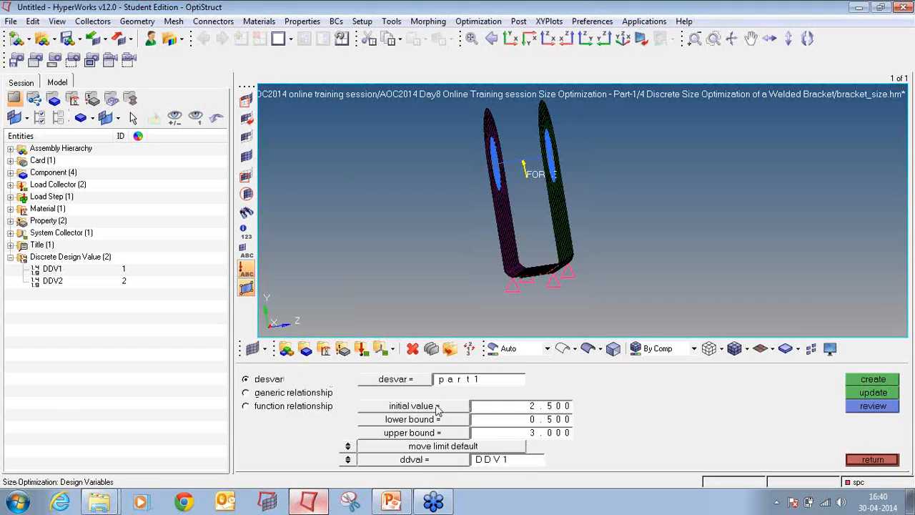
pyautogui.click(863, 383)
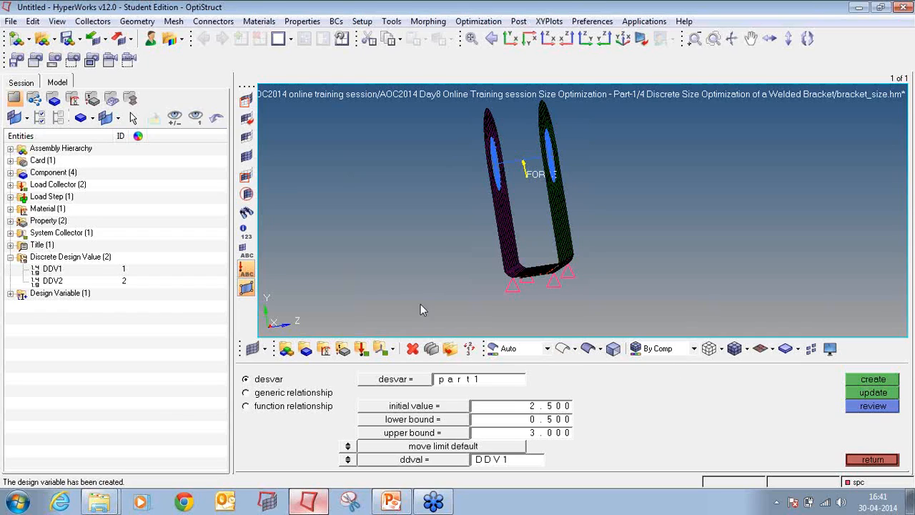
# - Create a second design variable part2 with the same initial value and bounds, using the discrete value set DDV2
pyautogui.click(509, 381)
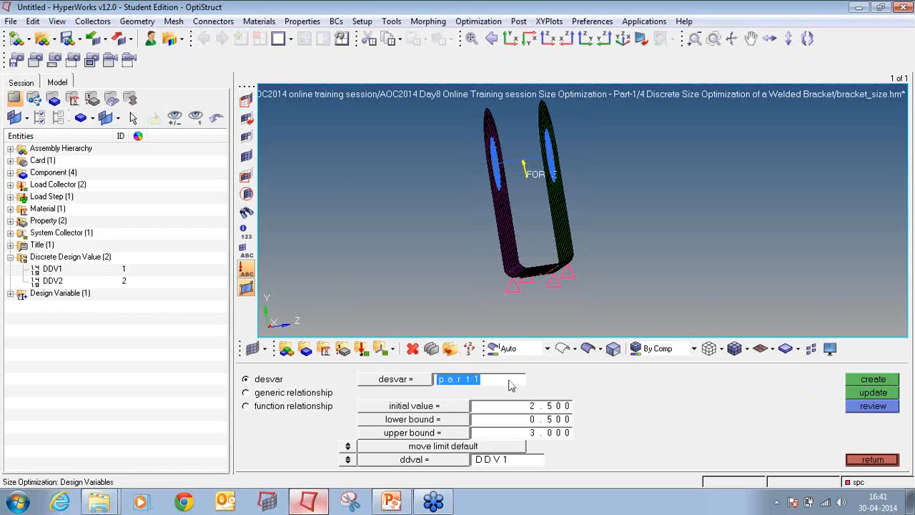
pyautogui.click(509, 380)
pyautogui.press('BackSpace')
pyautogui.write('2')
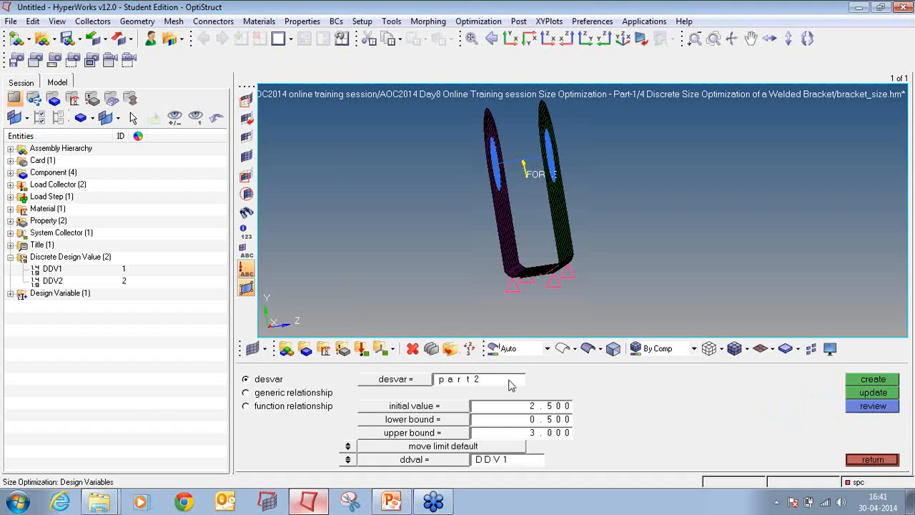
pyautogui.click(415, 461)
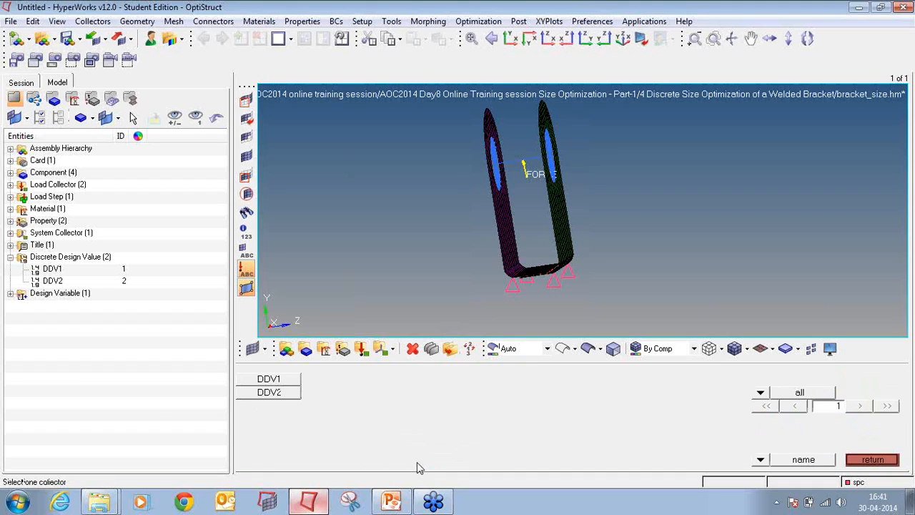
pyautogui.click(290, 393)
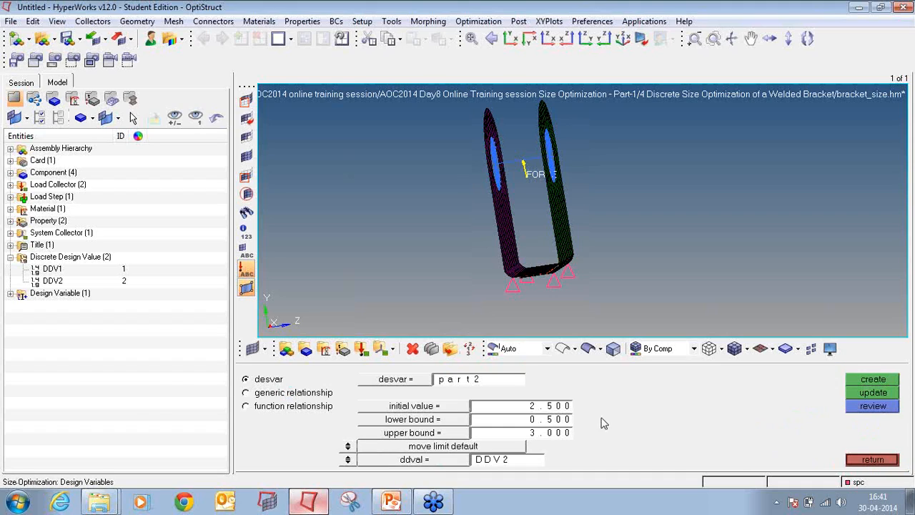
pyautogui.click(874, 379)
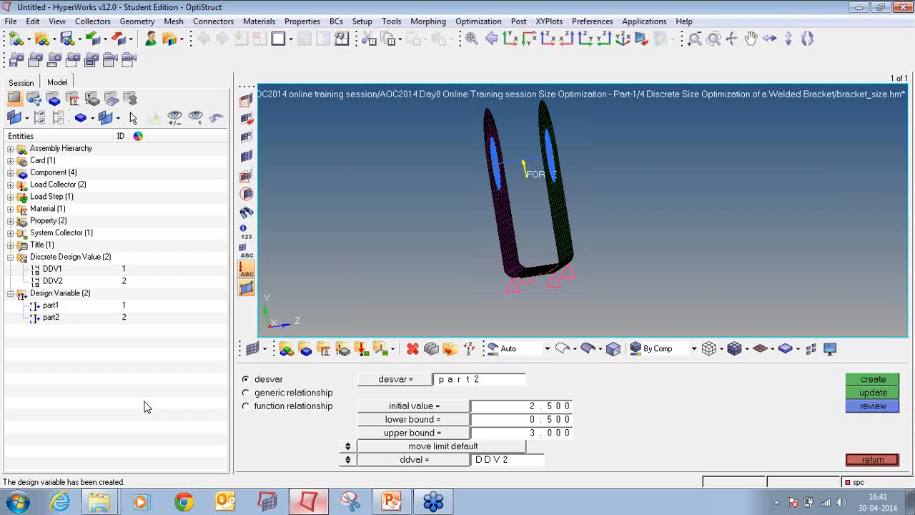
# - Create a generic relationship part1_th linking Thickness T of the first property to design variable part1
pyautogui.click(252, 397)
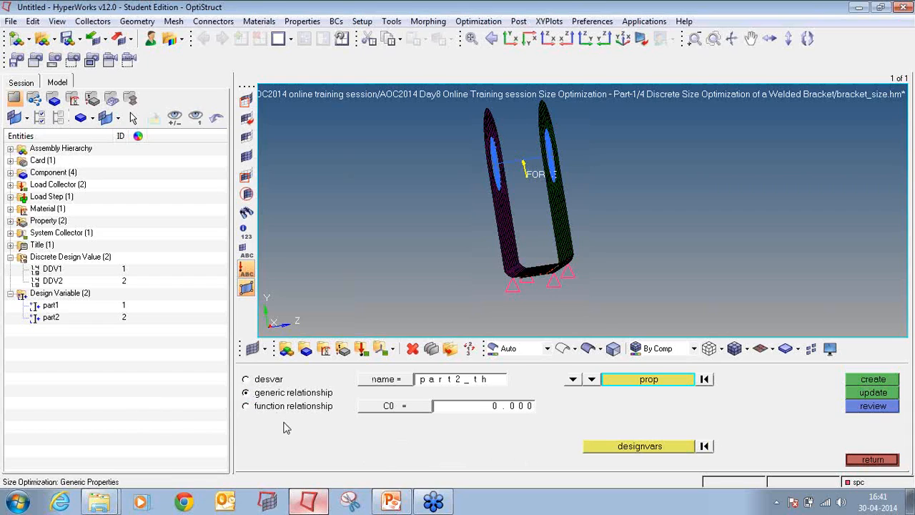
pyautogui.click(440, 385)
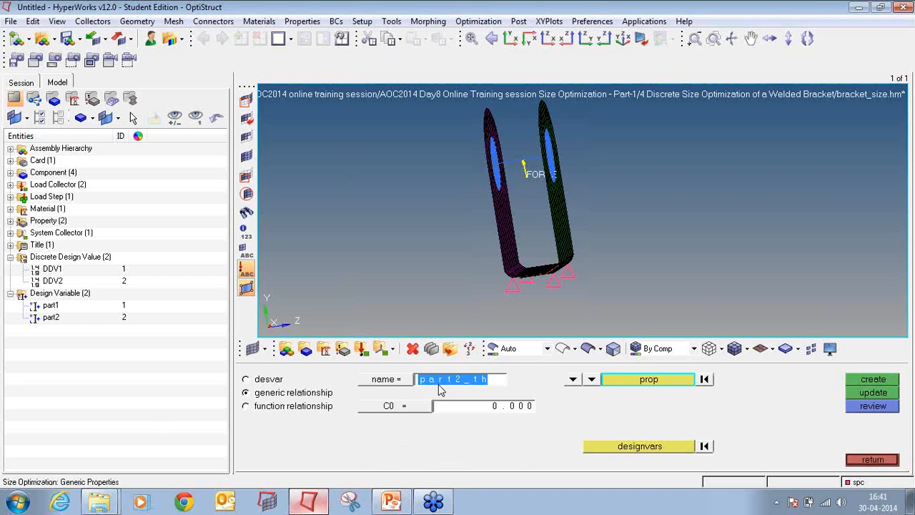
pyautogui.write('par')
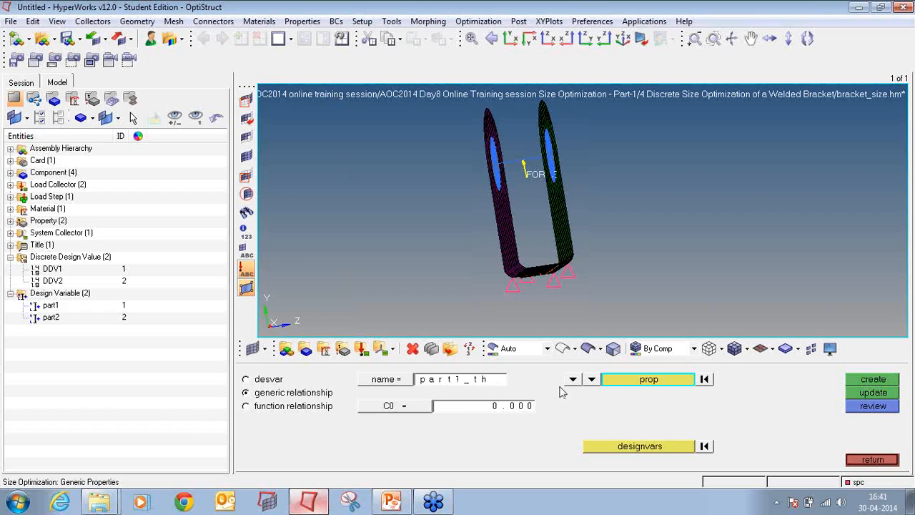
pyautogui.click(643, 386)
pyautogui.click(304, 377)
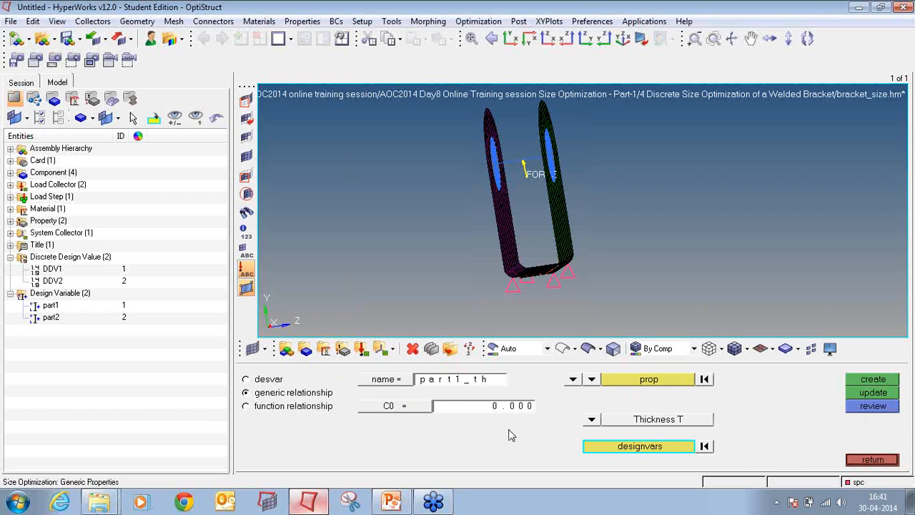
pyautogui.click(617, 445)
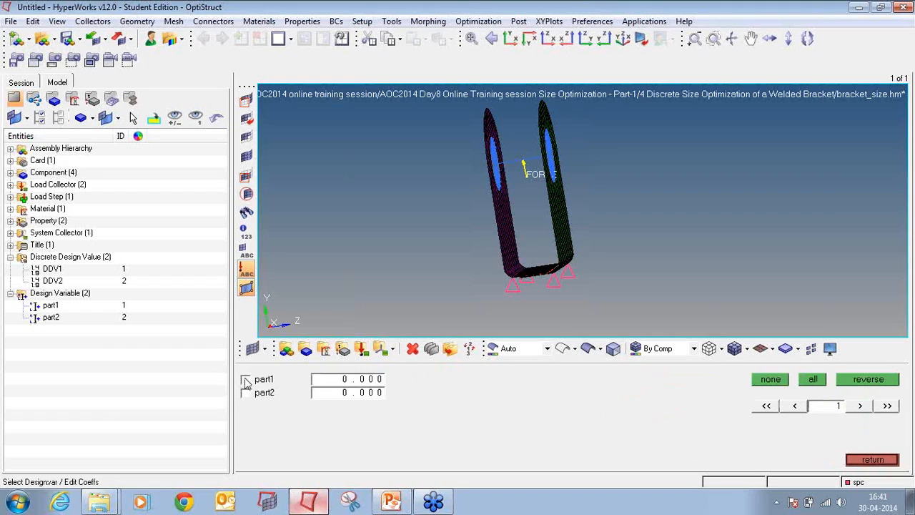
pyautogui.click(245, 379)
pyautogui.click(870, 459)
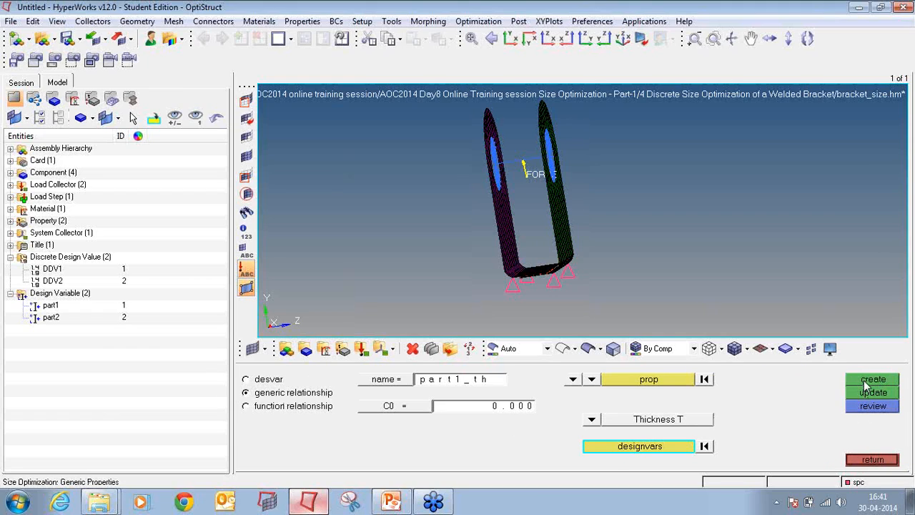
pyautogui.click(869, 380)
# - Create a generic relationship part2_th linking Thickness T of the second property to design variable part2
pyautogui.click(500, 385)
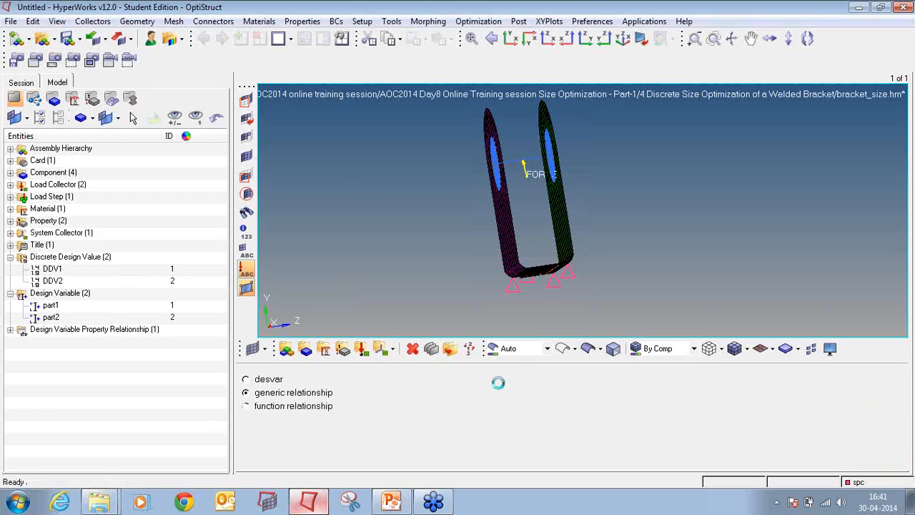
pyautogui.click(498, 385)
pyautogui.press('Left')
pyautogui.press('Left')
pyautogui.press('Left')
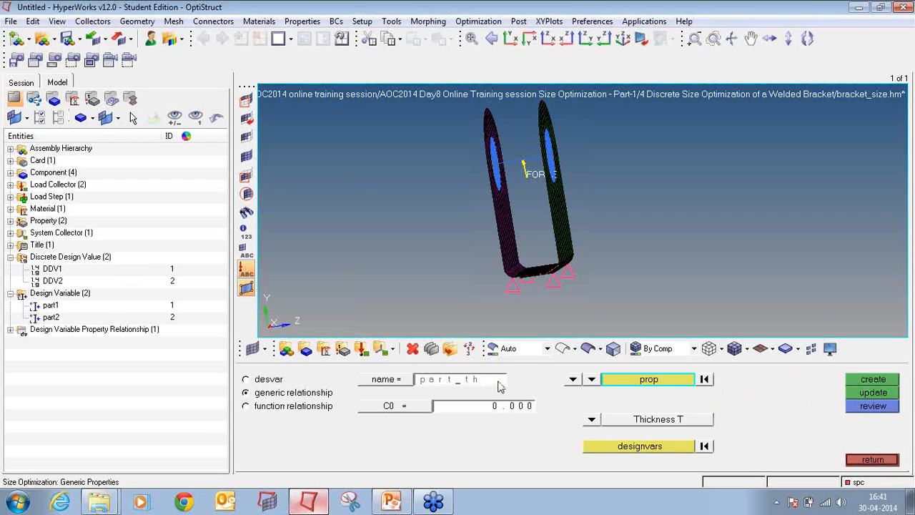
pyautogui.press('BackSpace')
pyautogui.write('2')
pyautogui.click(641, 378)
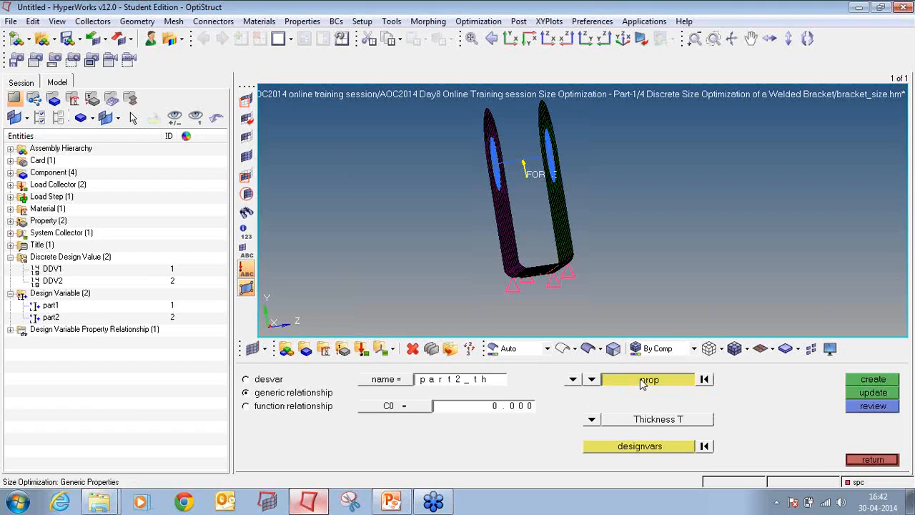
pyautogui.click(293, 394)
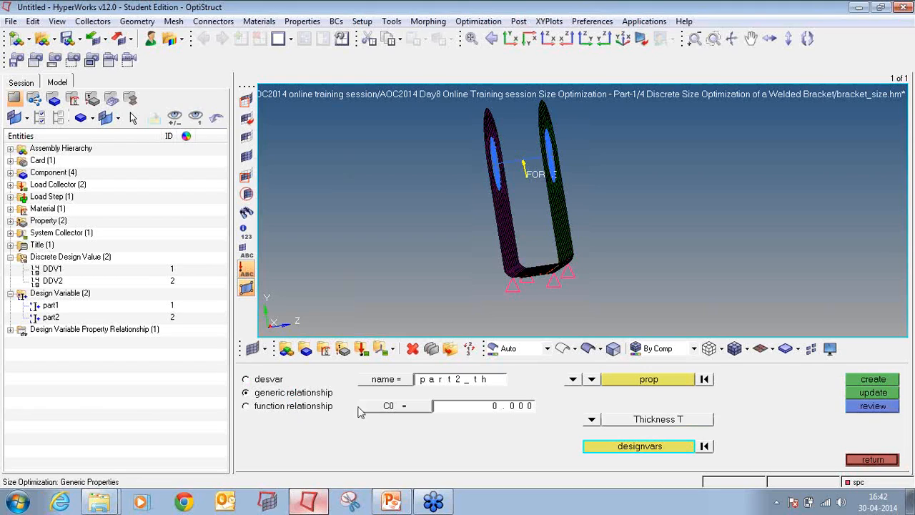
pyautogui.click(618, 447)
pyautogui.click(243, 393)
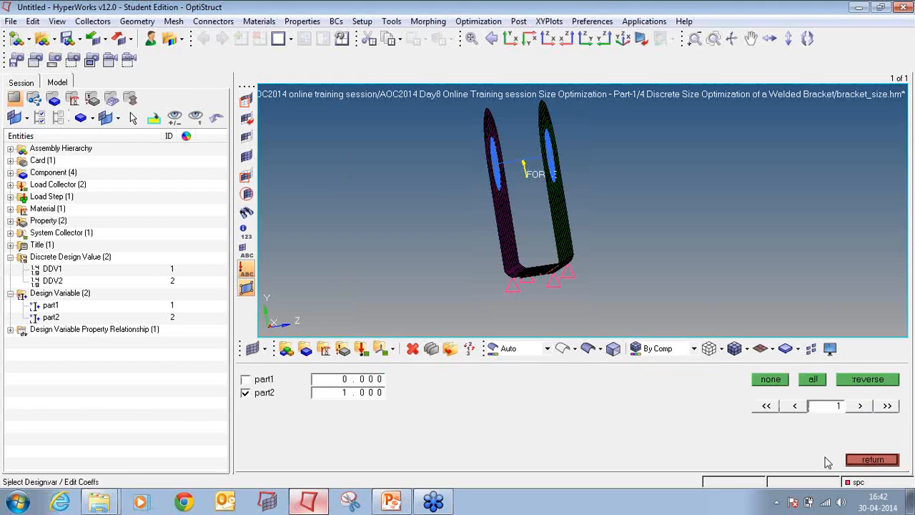
pyautogui.click(865, 463)
pyautogui.click(860, 383)
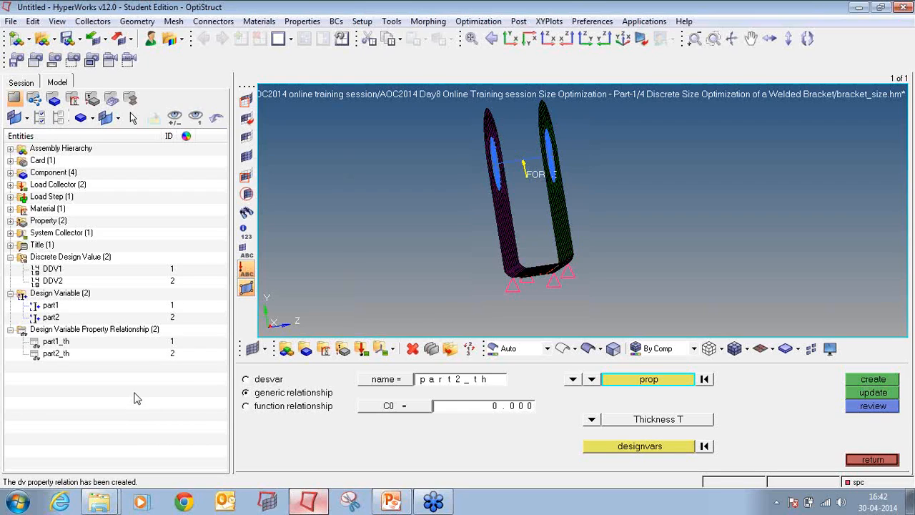
# - Create an optimization response named volume of type volume for the total model
pyautogui.click(872, 460)
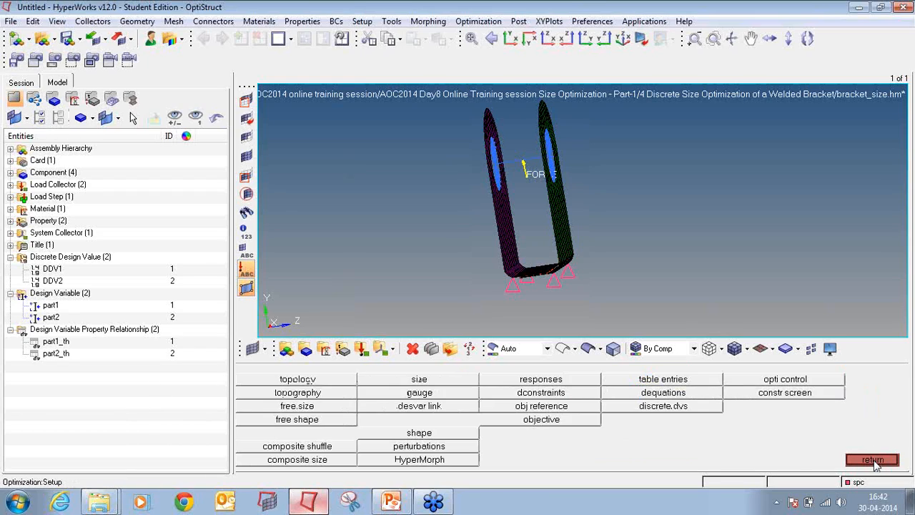
pyautogui.click(588, 383)
pyautogui.click(442, 379)
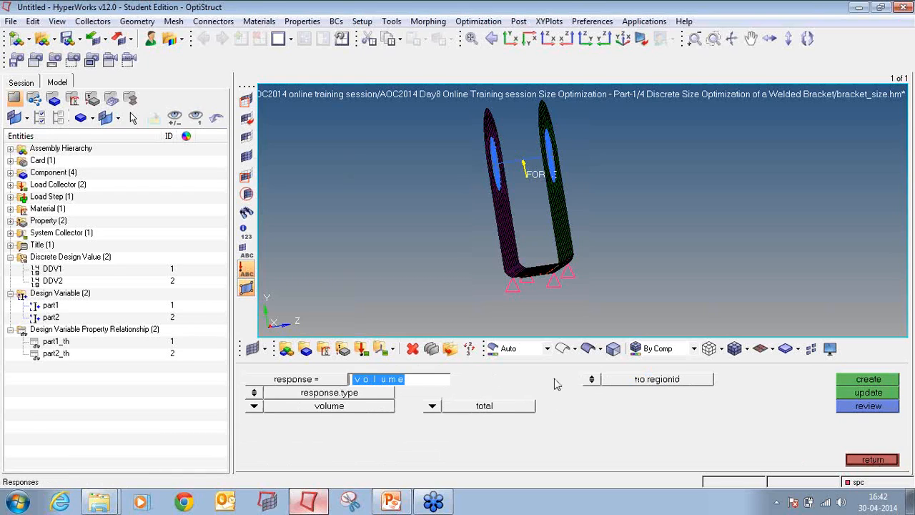
pyautogui.write('volume')
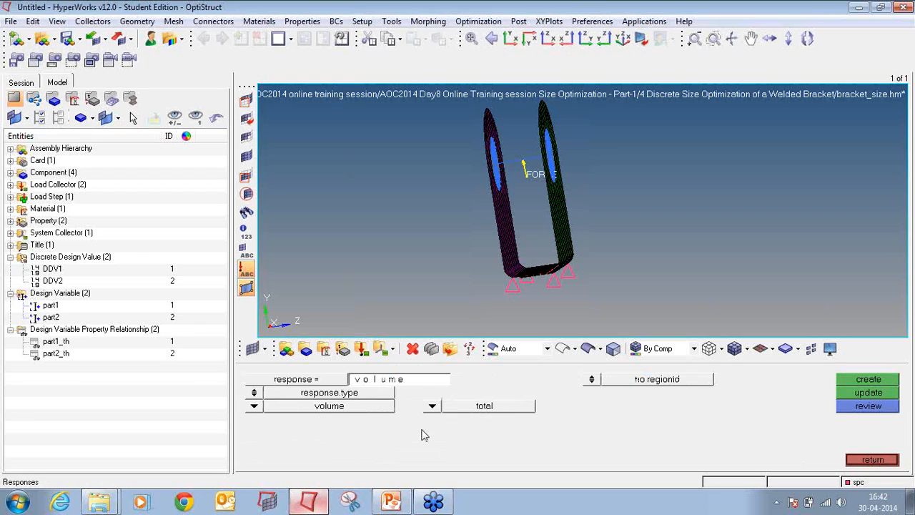
pyautogui.click(864, 384)
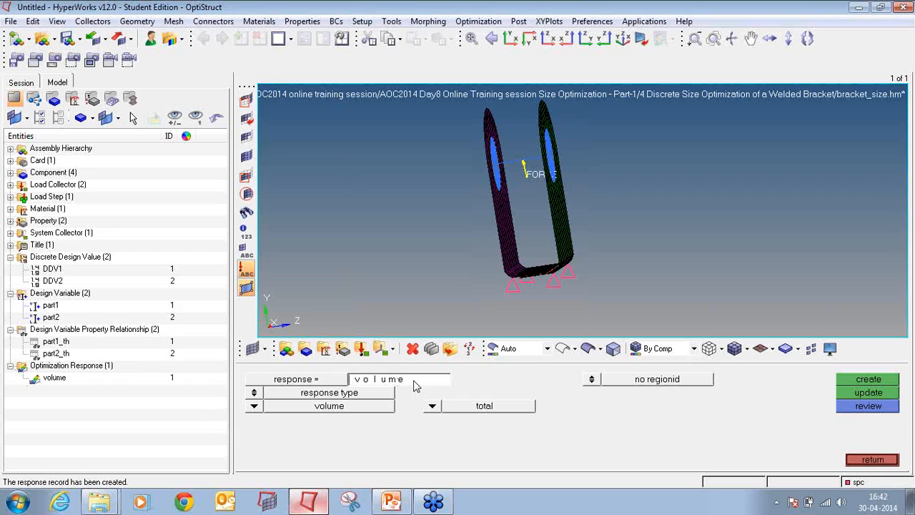
# - Create a static stress response named stress1 for property part1, using von Mises stress on both surfaces
pyautogui.click(414, 383)
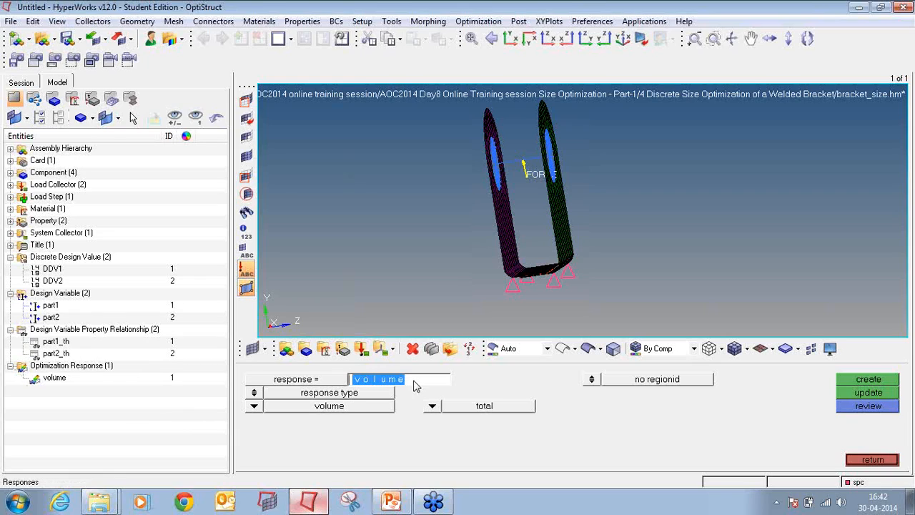
pyautogui.write('stress1')
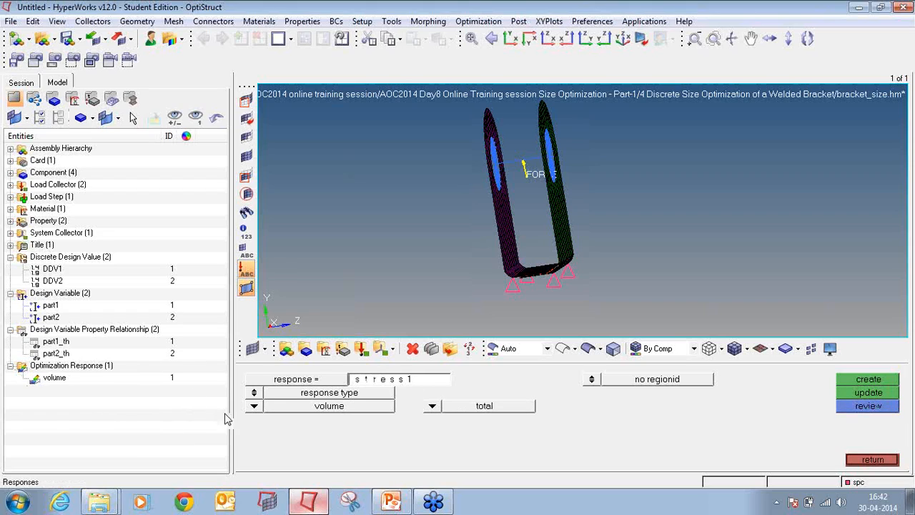
pyautogui.click(254, 405)
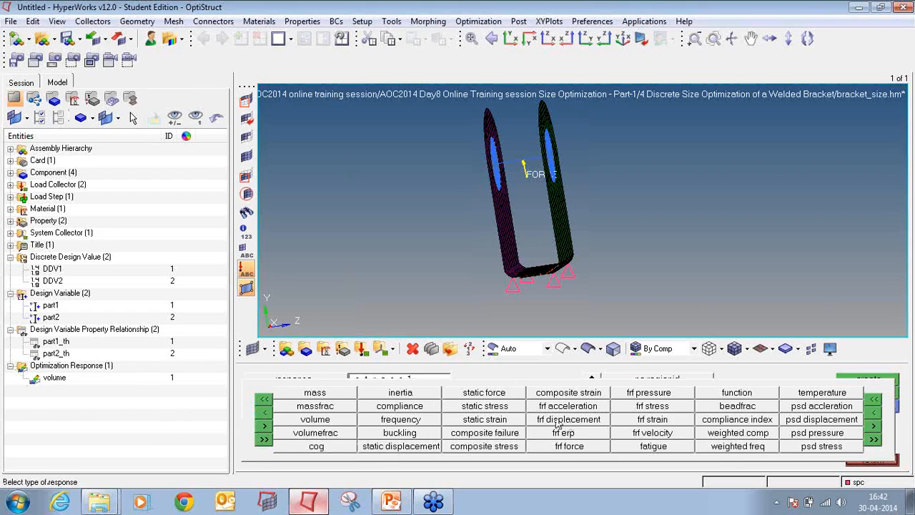
pyautogui.click(504, 405)
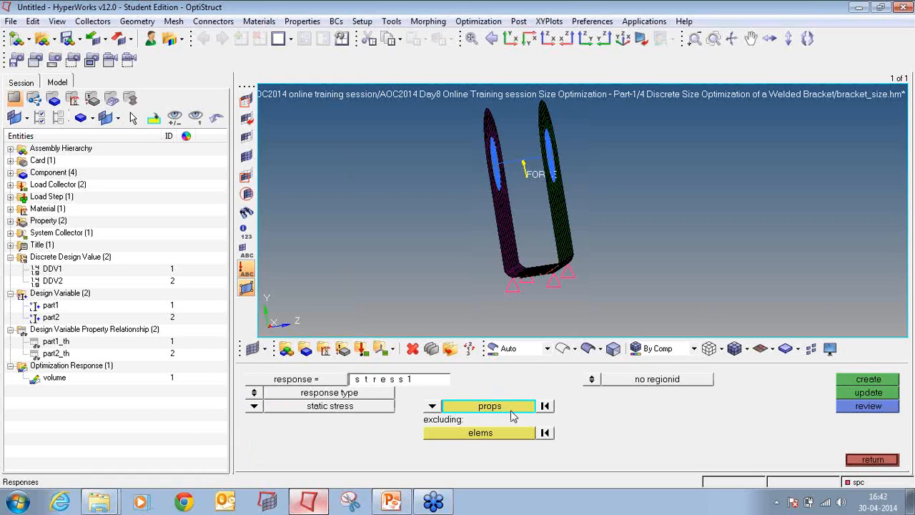
pyautogui.click(512, 412)
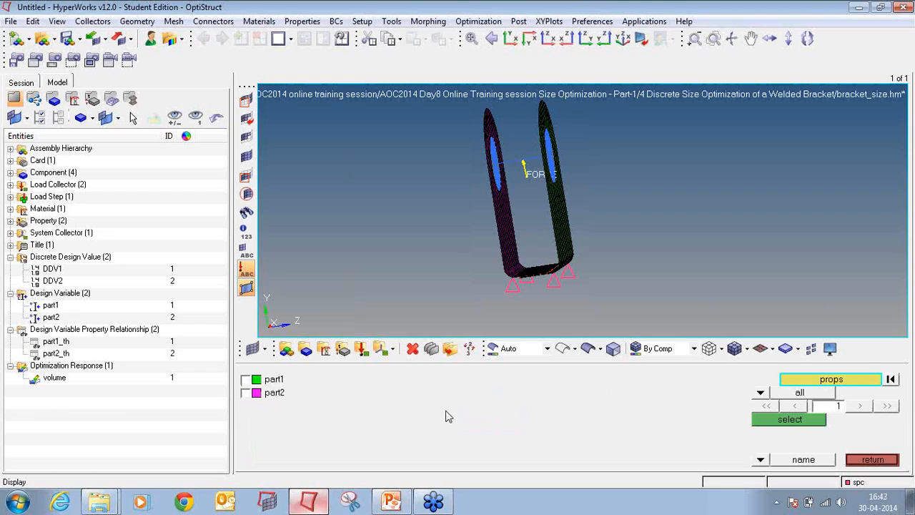
pyautogui.click(263, 380)
pyautogui.click(780, 420)
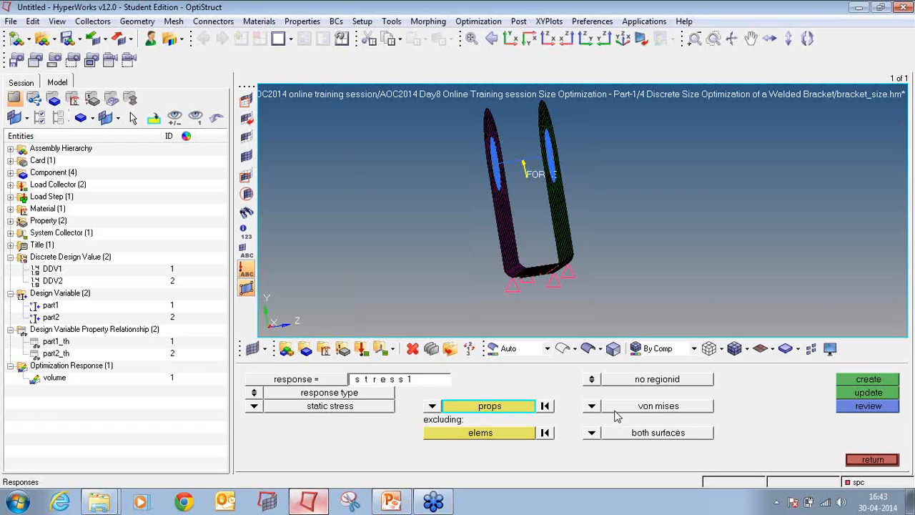
pyautogui.click(867, 380)
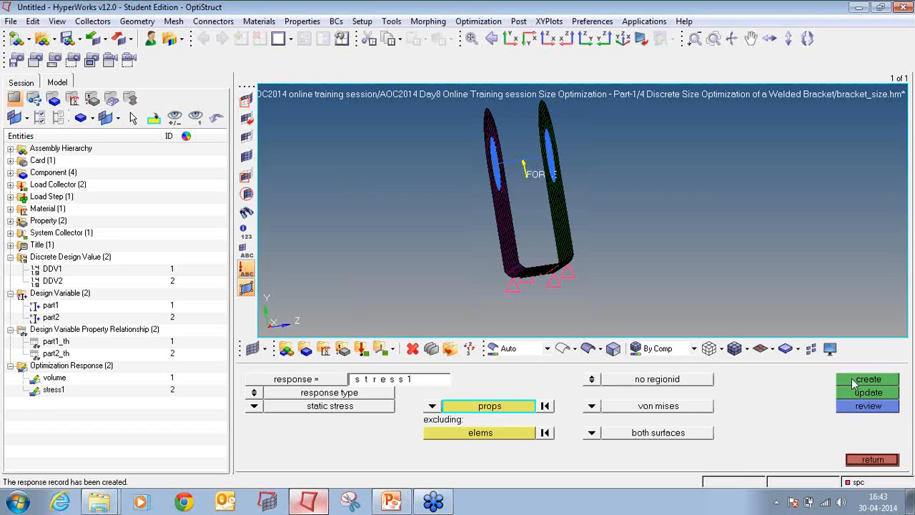
# - Create a static stress response named stress2 for property part2, with von Mises stress on both surfaces, and leave the response definition
pyautogui.click(407, 383)
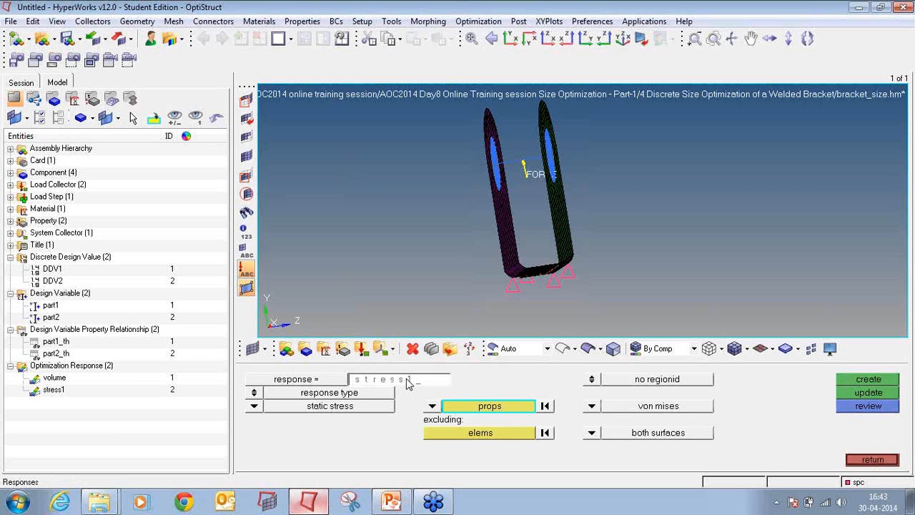
pyautogui.write('2')
pyautogui.click(471, 406)
pyautogui.click(272, 393)
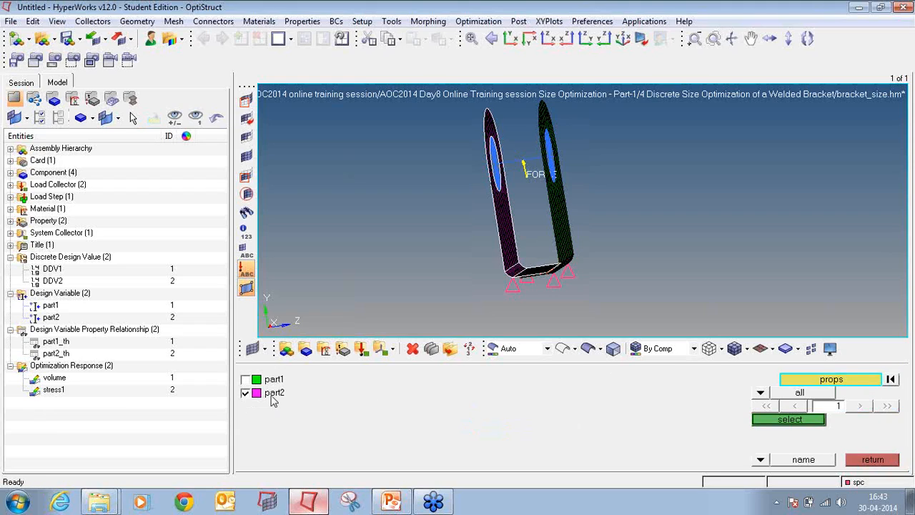
pyautogui.click(763, 419)
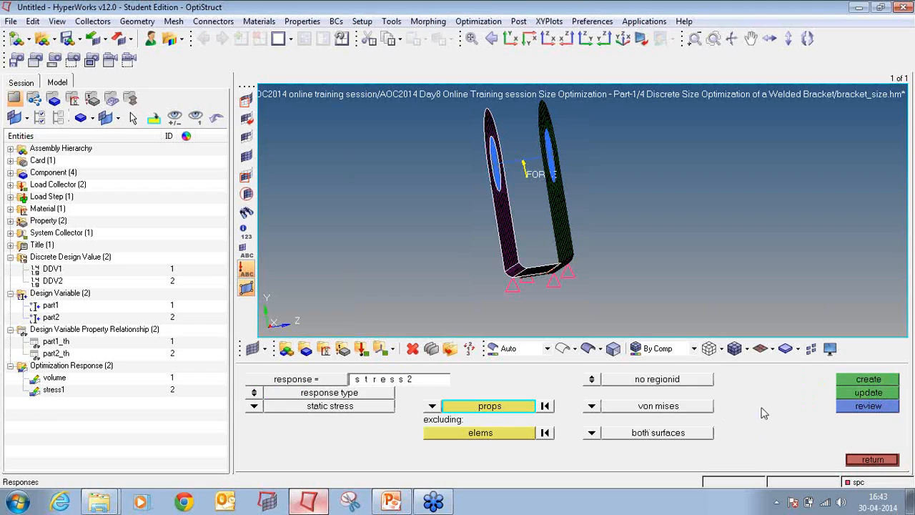
pyautogui.click(854, 383)
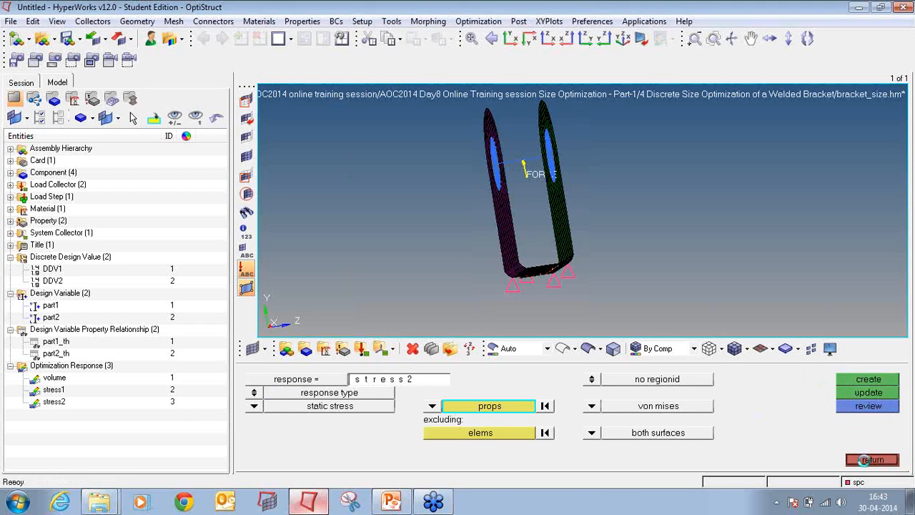
pyautogui.click(867, 462)
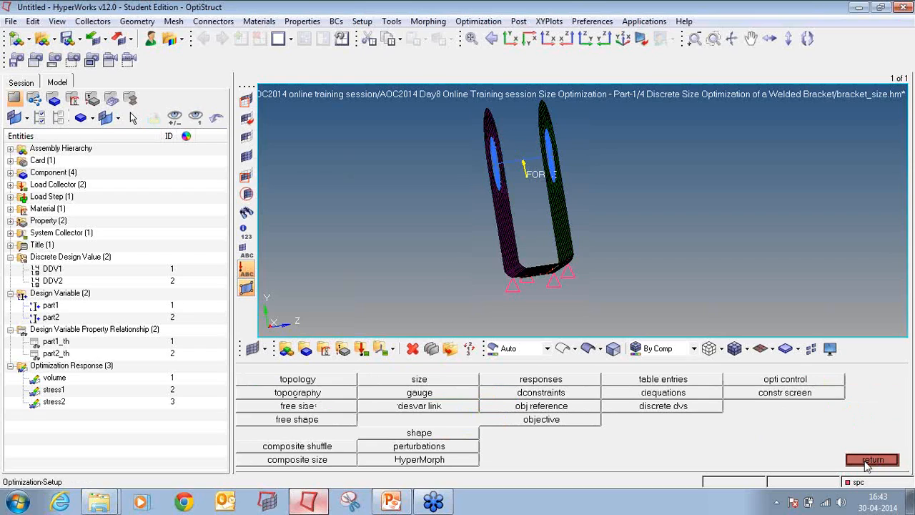
# - Start an optimization constraint named Stress1 on the stress1 response, applied to the load step STEP
pyautogui.click(591, 397)
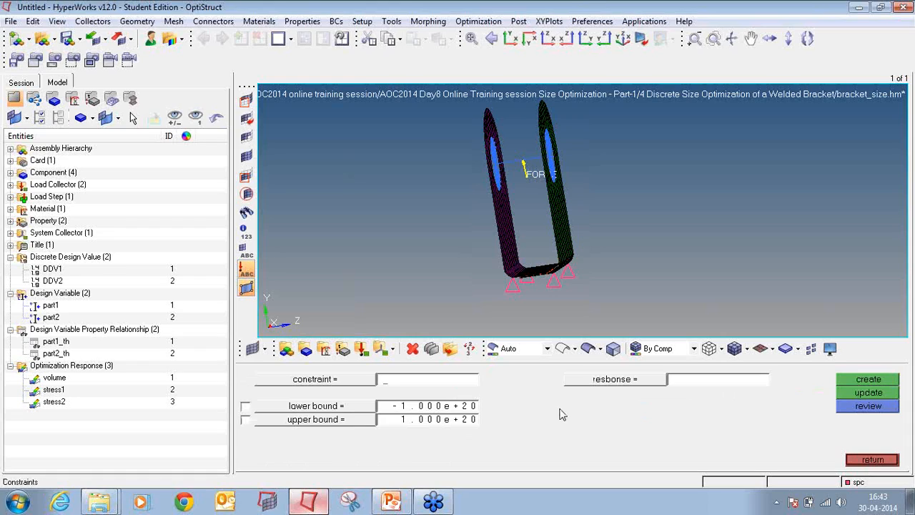
pyautogui.write('Stree')
pyautogui.write('s1')
pyautogui.click(582, 380)
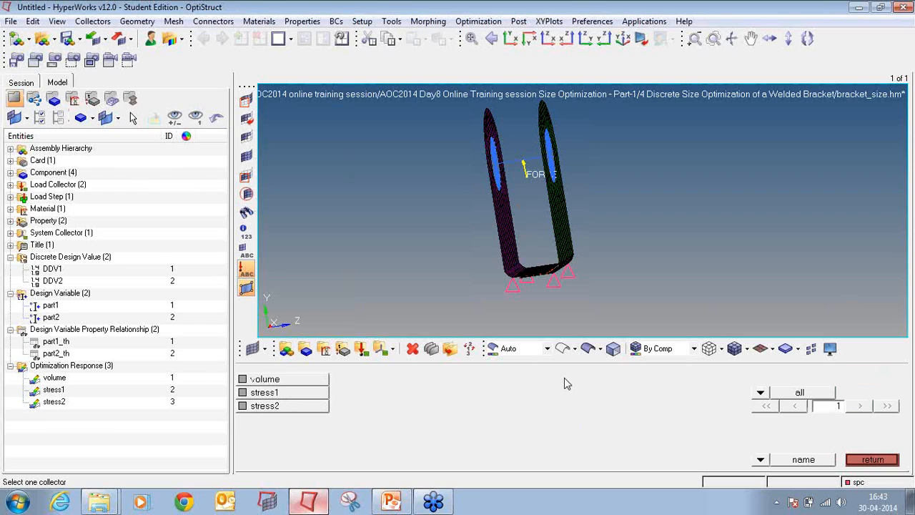
pyautogui.click(325, 394)
pyautogui.click(604, 406)
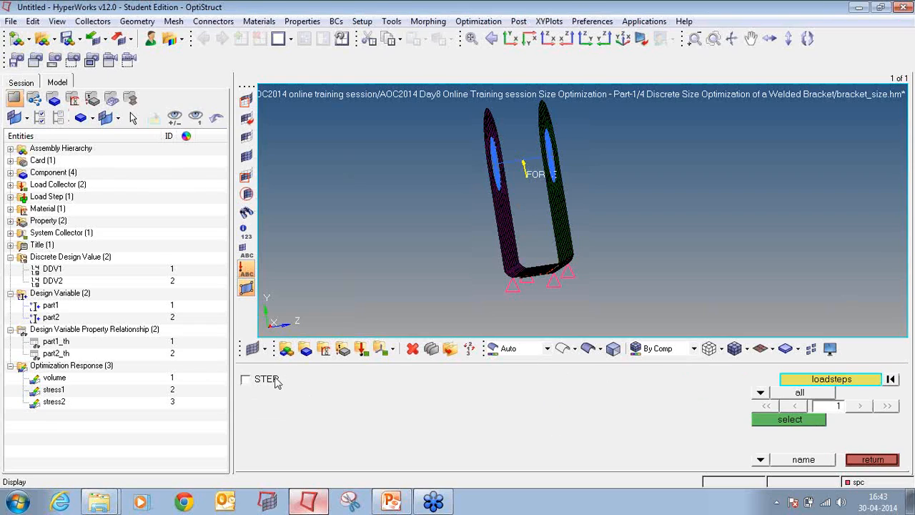
pyautogui.click(814, 420)
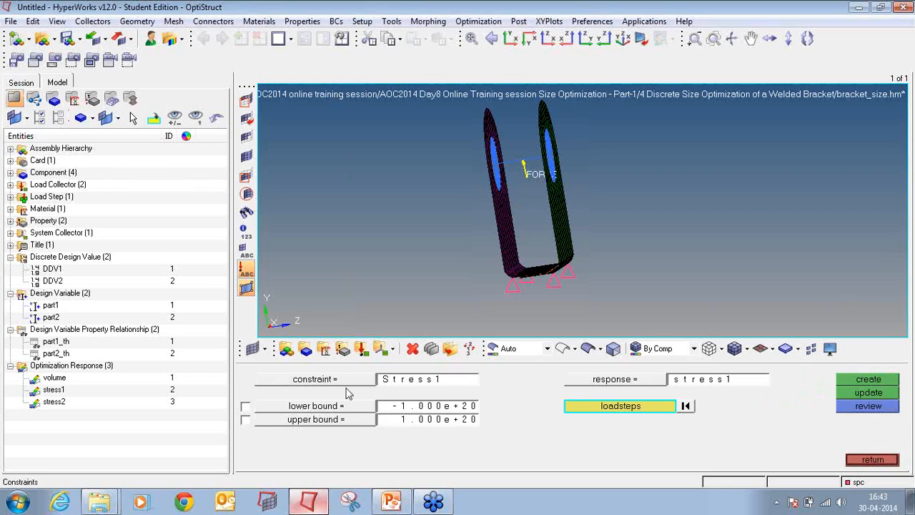
# - Enable the upper bound of the Stress1 constraint and set it to 120
pyautogui.click(248, 420)
pyautogui.click(412, 425)
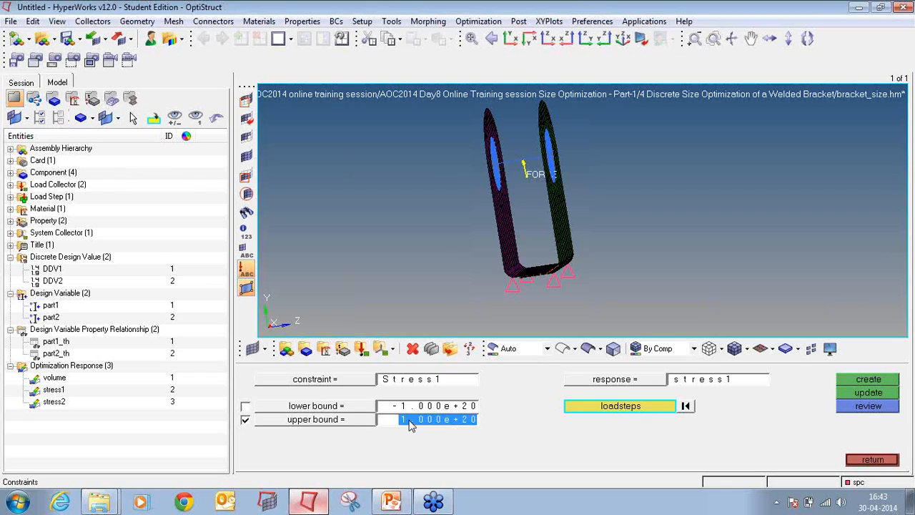
pyautogui.write('120')
pyautogui.press('Return')
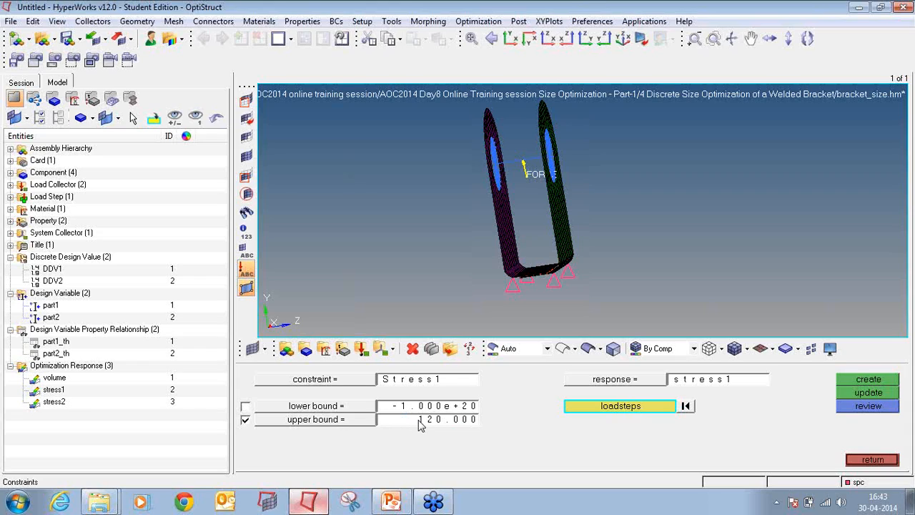
# - Check the stress limit in the welded bracket problem statement on the PowerPoint slide and return to HyperWorks
pyautogui.click(392, 500)
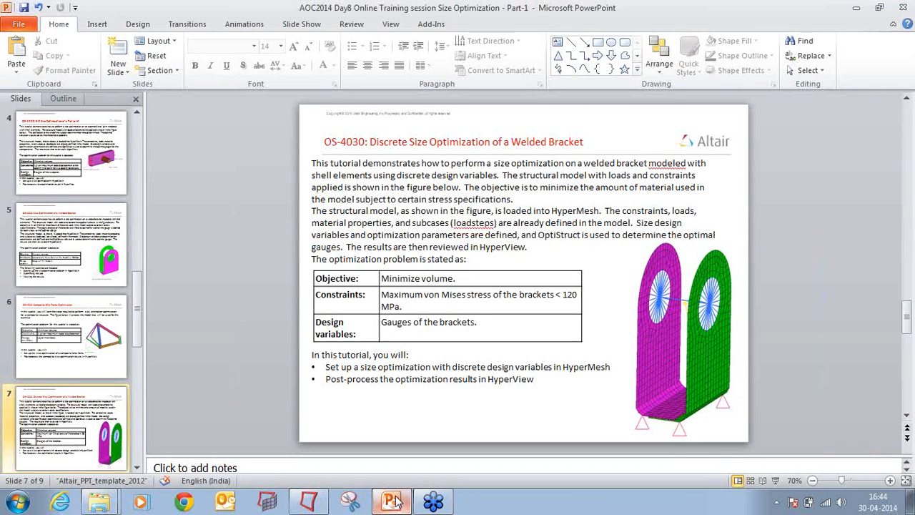
pyautogui.click(394, 501)
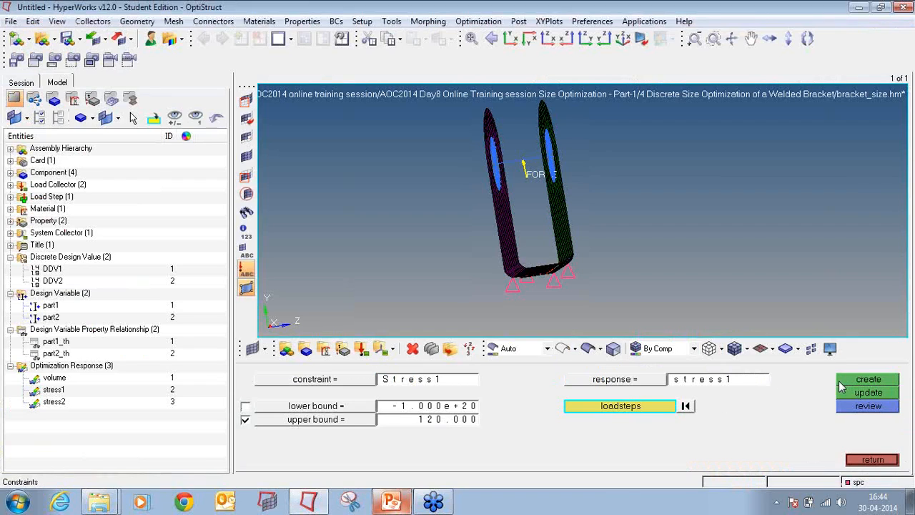
pyautogui.click(394, 500)
# - Set the Stress1 constraint's upper bound to 100 and create the constraint
pyautogui.click(420, 421)
pyautogui.write('100')
pyautogui.press('Return')
pyautogui.click(876, 381)
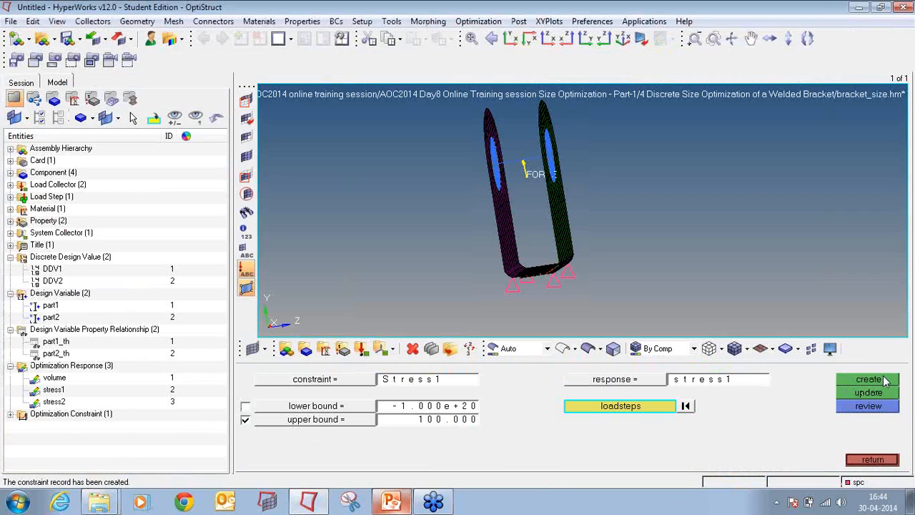
# - Name the second constraint Stress2 and set its upper bound to 120
pyautogui.click(464, 384)
pyautogui.click(464, 384)
pyautogui.press('BackSpace')
pyautogui.write('2')
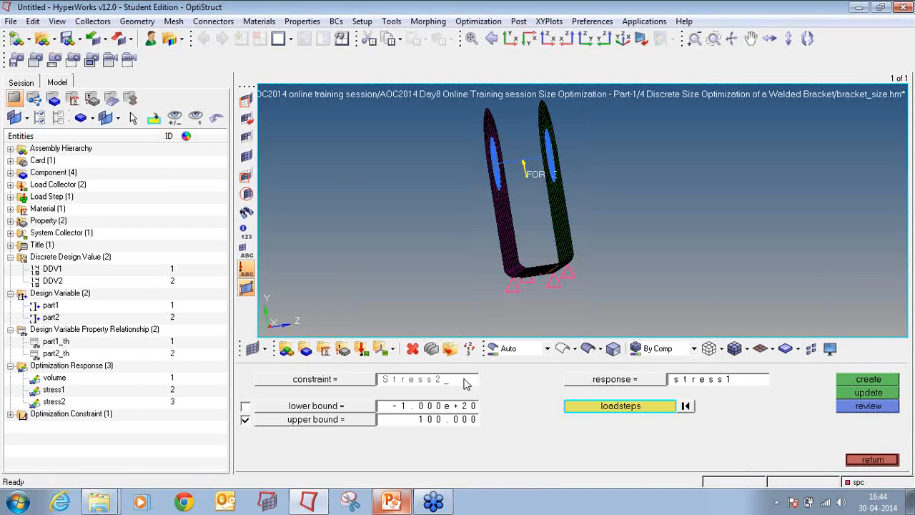
pyautogui.click(458, 418)
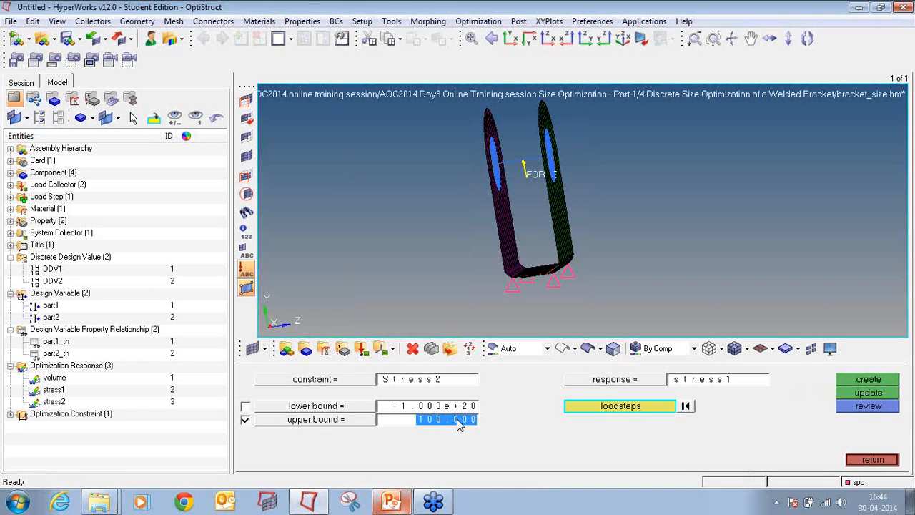
pyautogui.write('120')
pyautogui.press('Return')
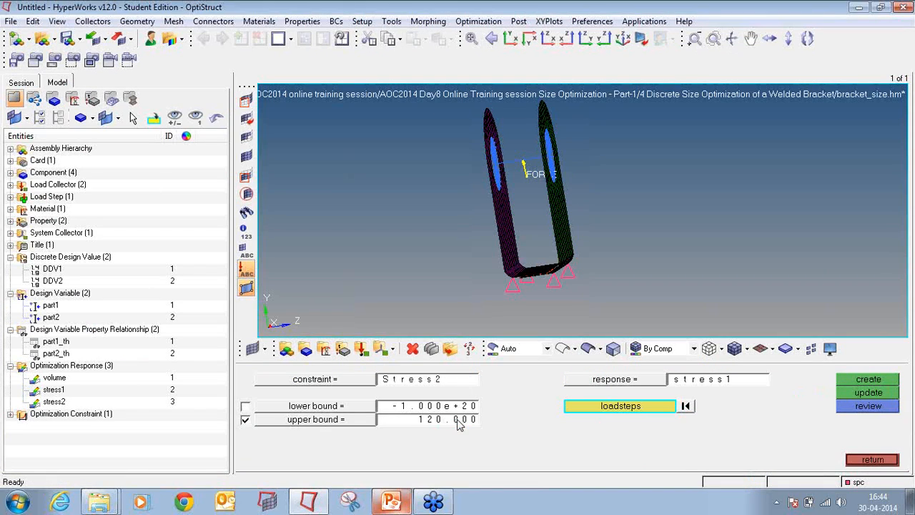
# - Assign the stress2 response and load step STEP to the Stress2 constraint, create it, and list both constraints in the model tree
pyautogui.click(586, 381)
pyautogui.click(278, 406)
pyautogui.click(583, 406)
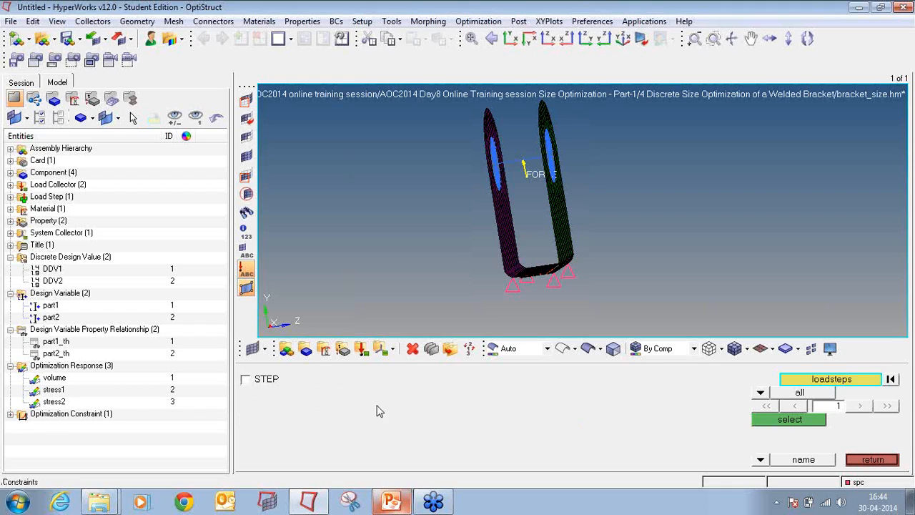
pyautogui.click(245, 380)
pyautogui.click(814, 421)
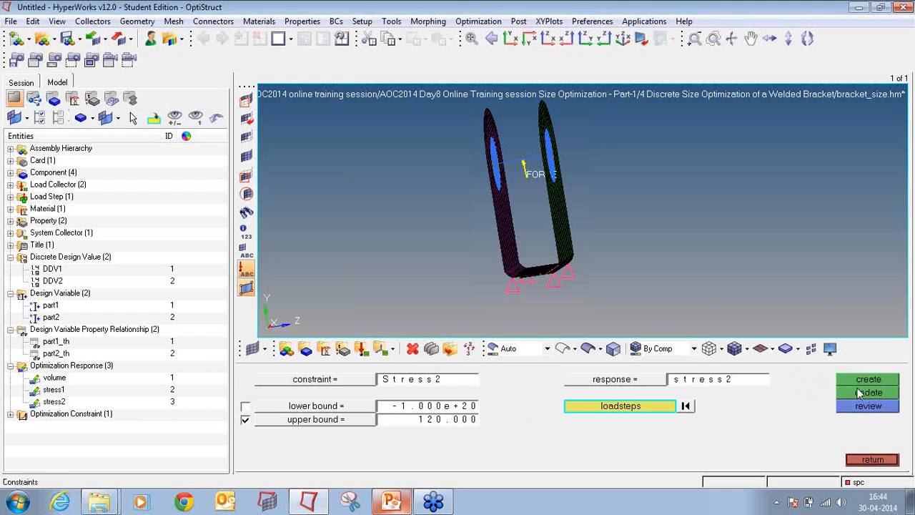
pyautogui.click(861, 379)
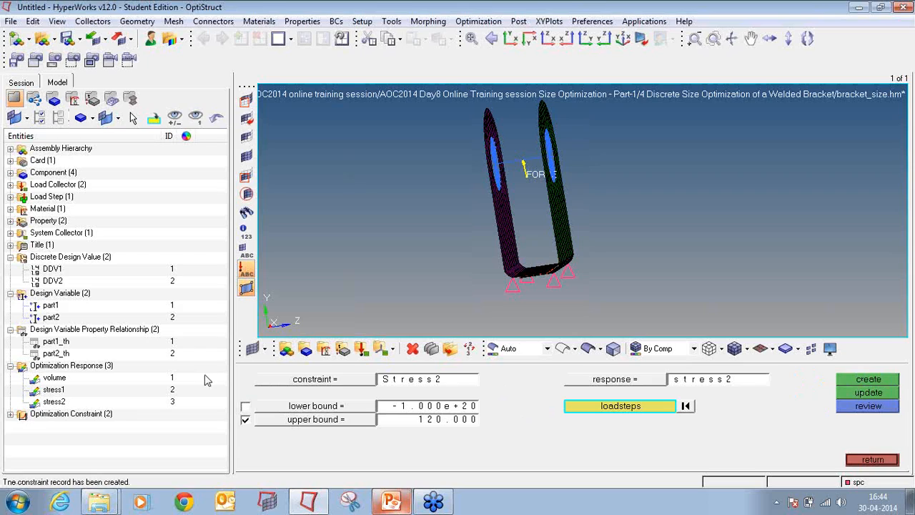
pyautogui.click(11, 414)
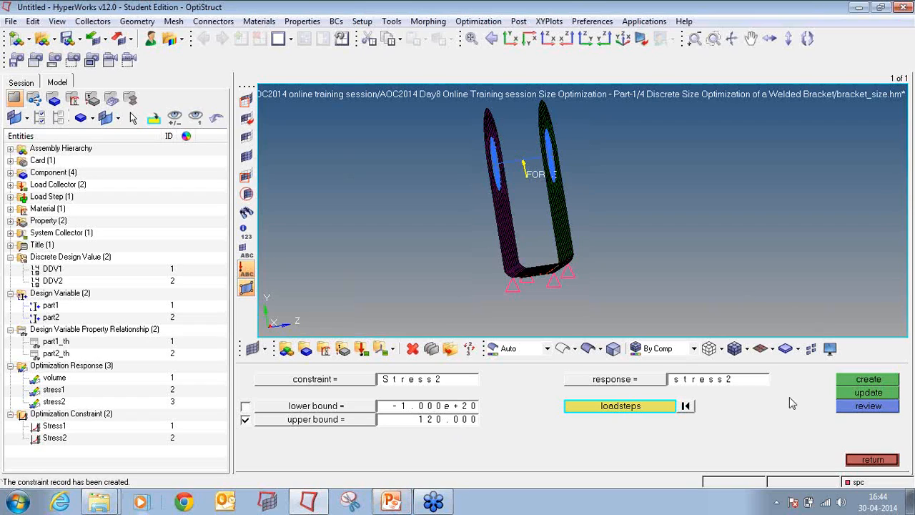
pyautogui.click(872, 460)
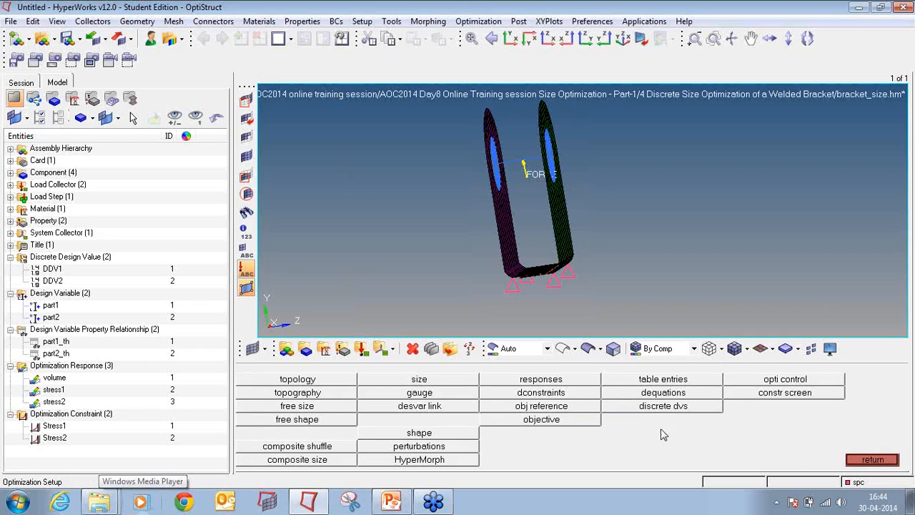
# - Create an optimization objective that minimizes the volume response and leave the optimization setup
pyautogui.click(576, 423)
pyautogui.click(573, 383)
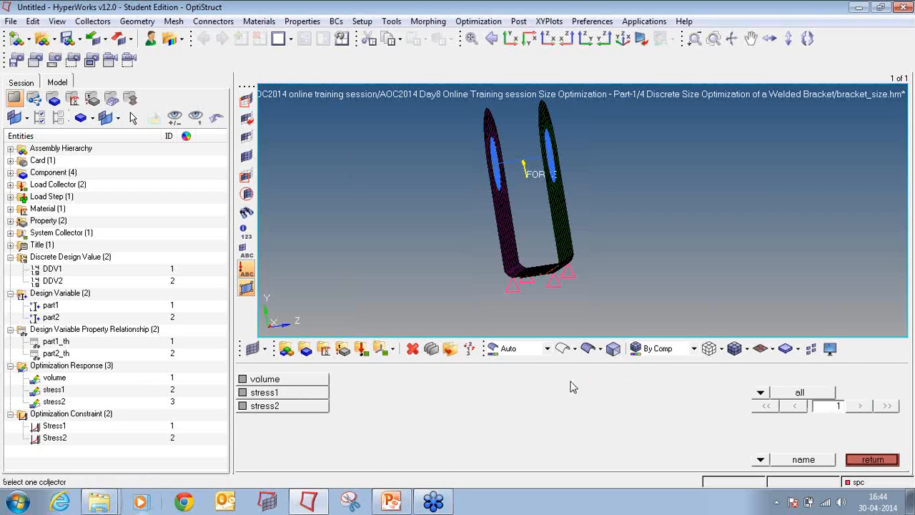
pyautogui.click(302, 380)
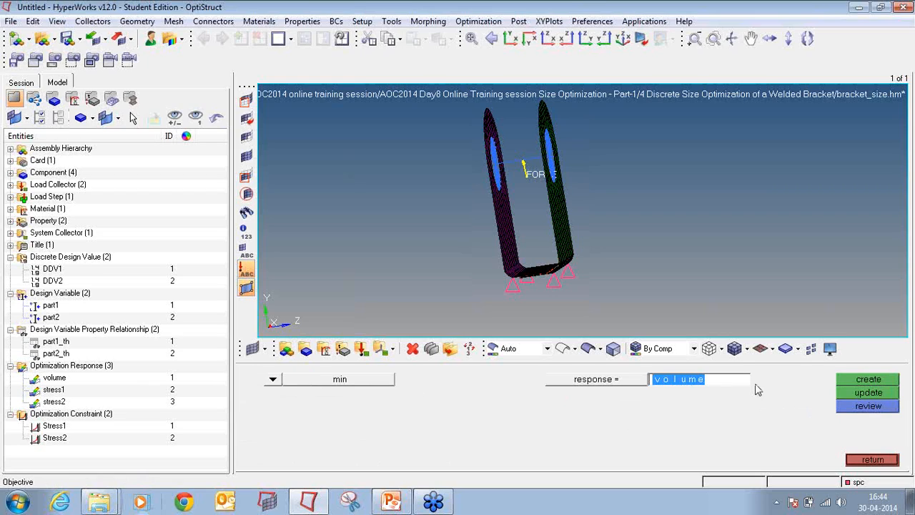
pyautogui.click(844, 386)
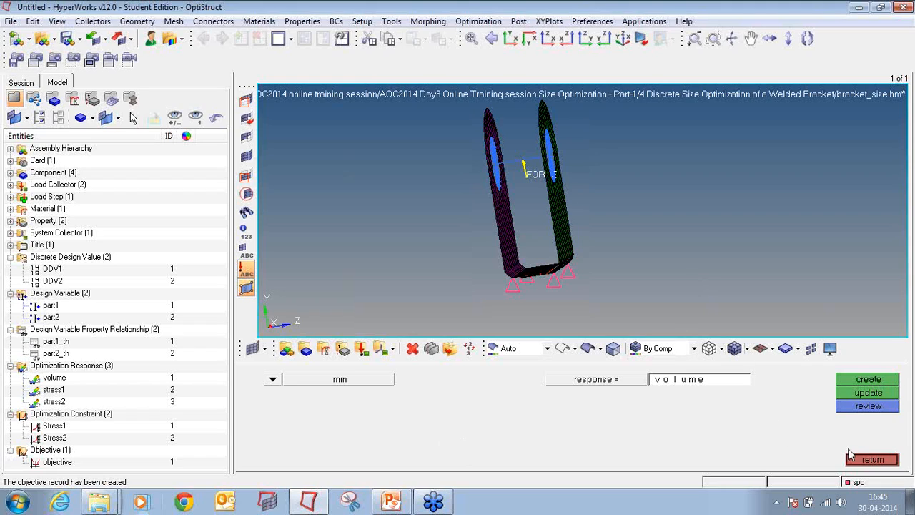
pyautogui.click(872, 460)
pyautogui.click(874, 461)
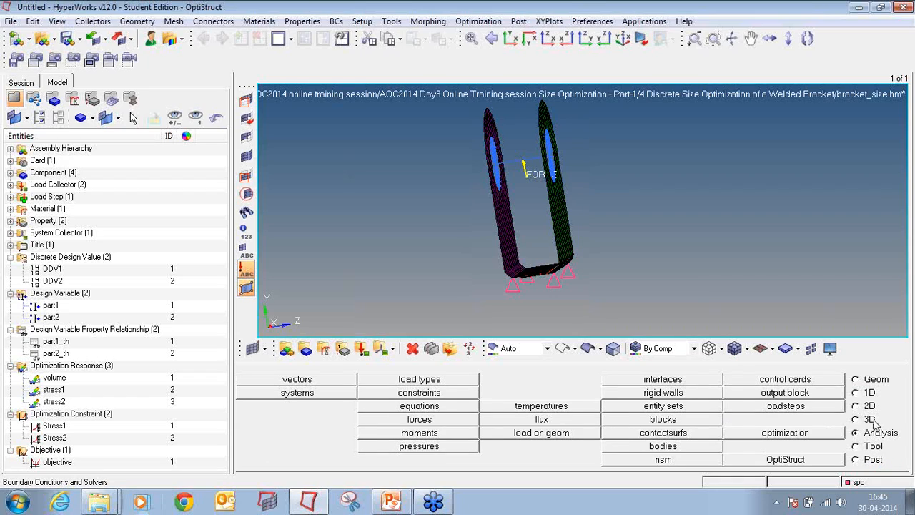
# - Start saving the model under a new location, choosing new folder 2 on the Desktop
pyautogui.click(11, 21)
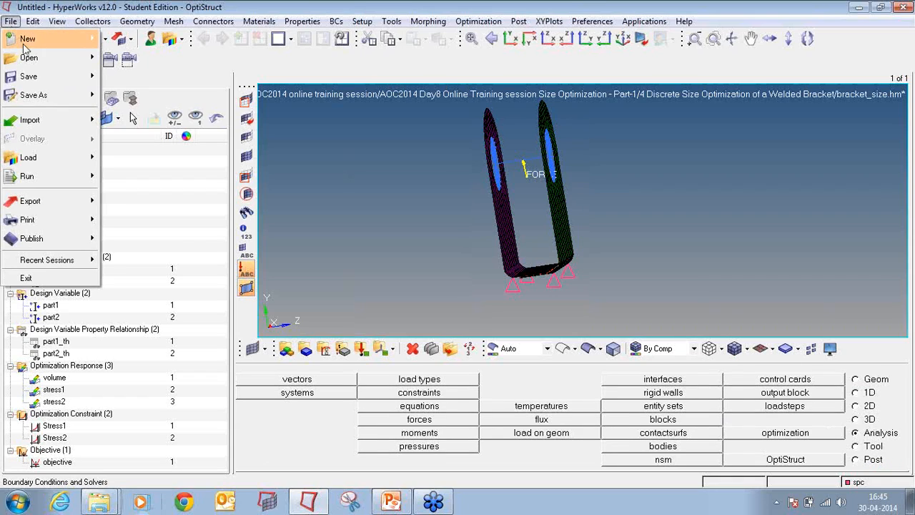
pyautogui.moveTo(79, 95)
pyautogui.click(143, 135)
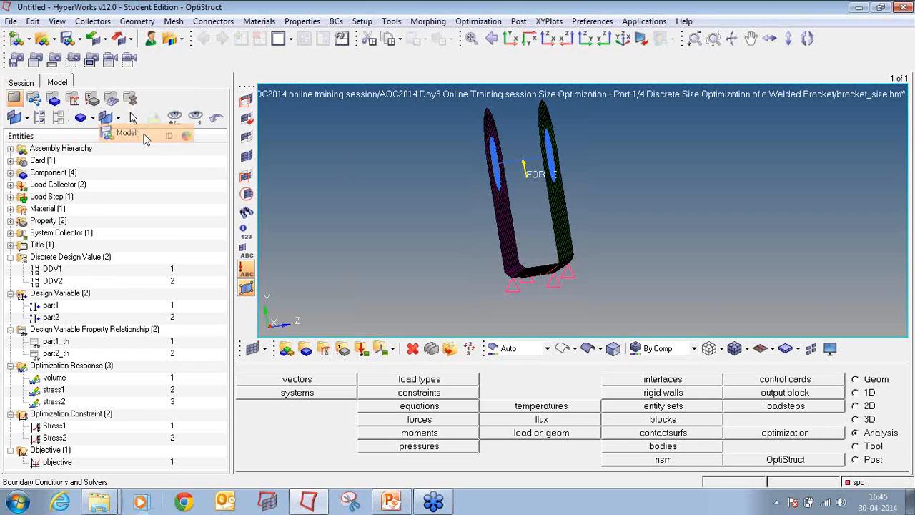
pyautogui.click(276, 91)
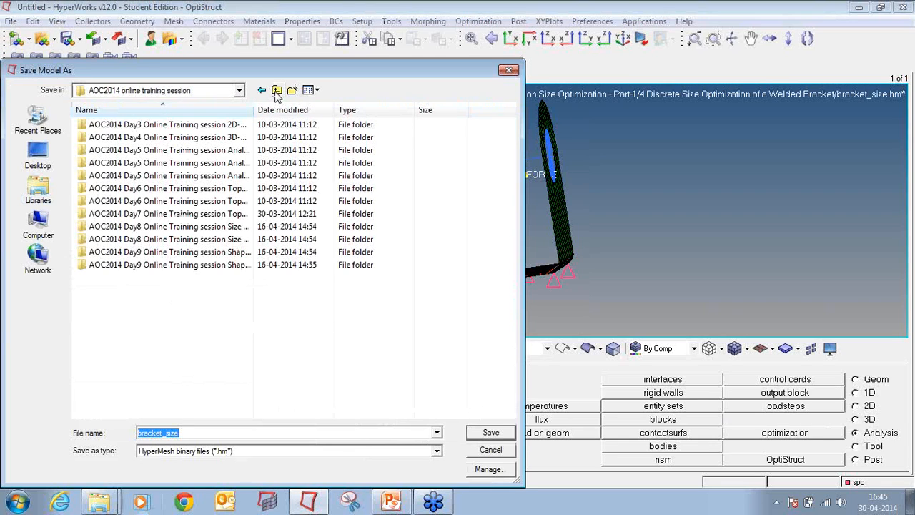
pyautogui.click(275, 91)
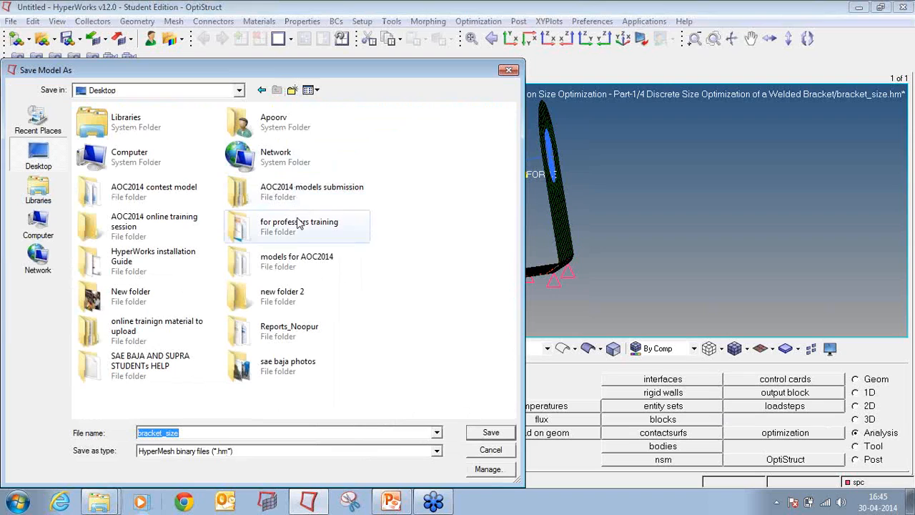
pyautogui.doubleClick(301, 293)
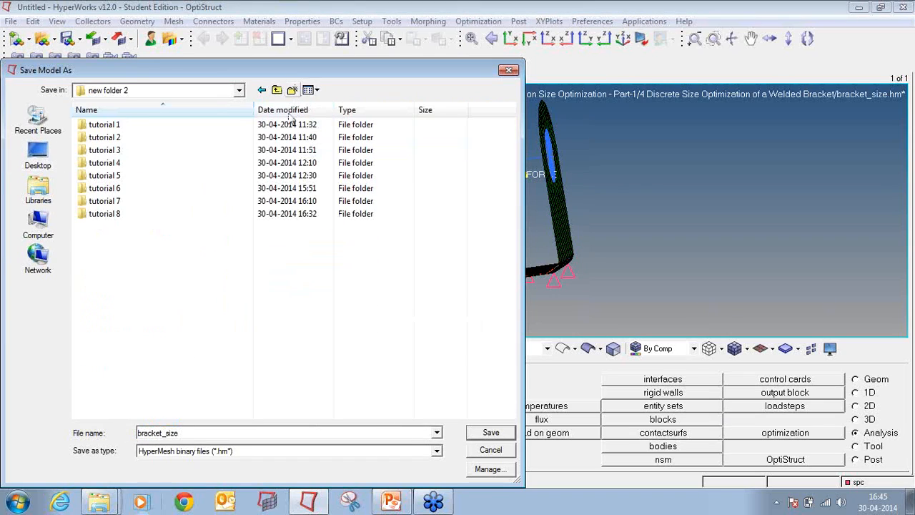
# - Create a folder named tutorial 9 and save the model in it as bracket_size
pyautogui.click(292, 89)
pyautogui.write('tutorial')
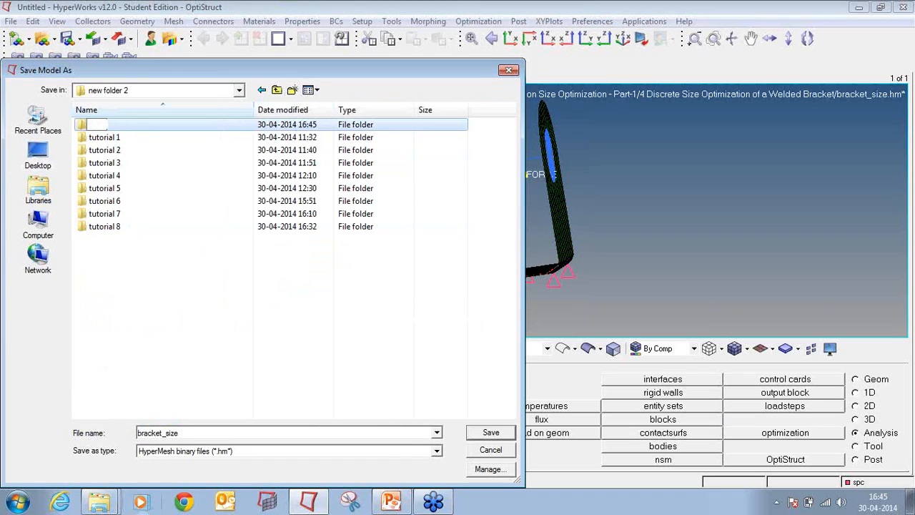
pyautogui.write('9')
pyautogui.press('Return')
pyautogui.press('Return')
pyautogui.click(487, 432)
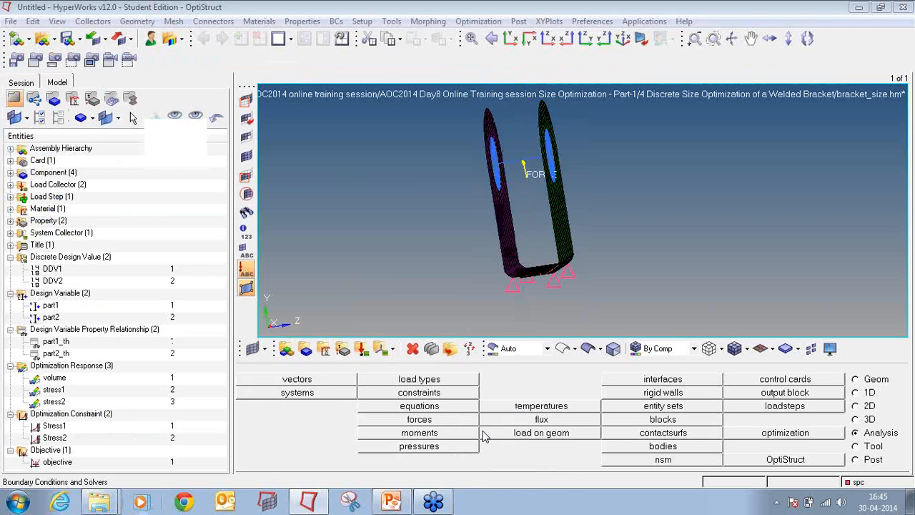
# - Run the OptiStruct optimization on bracket_size.fem, bring up its results in HyperView, and dismiss the solver window and message log
pyautogui.click(822, 458)
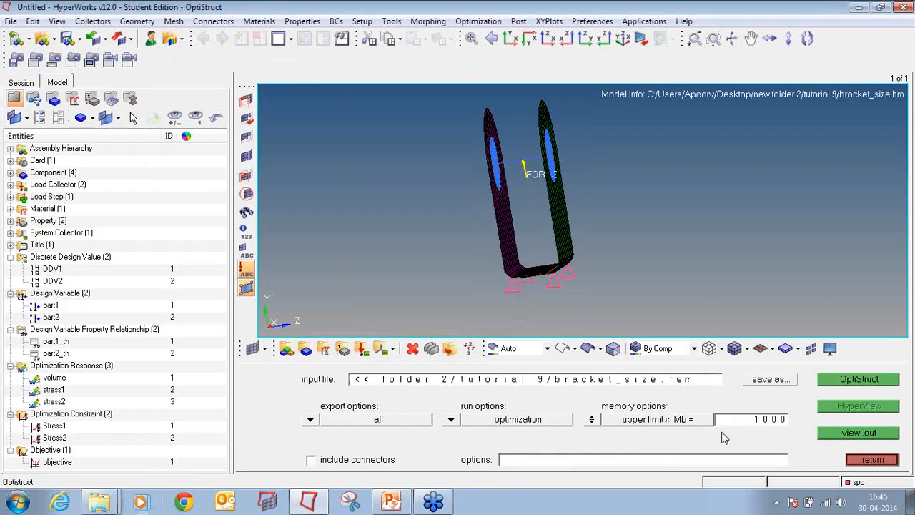
pyautogui.click(826, 382)
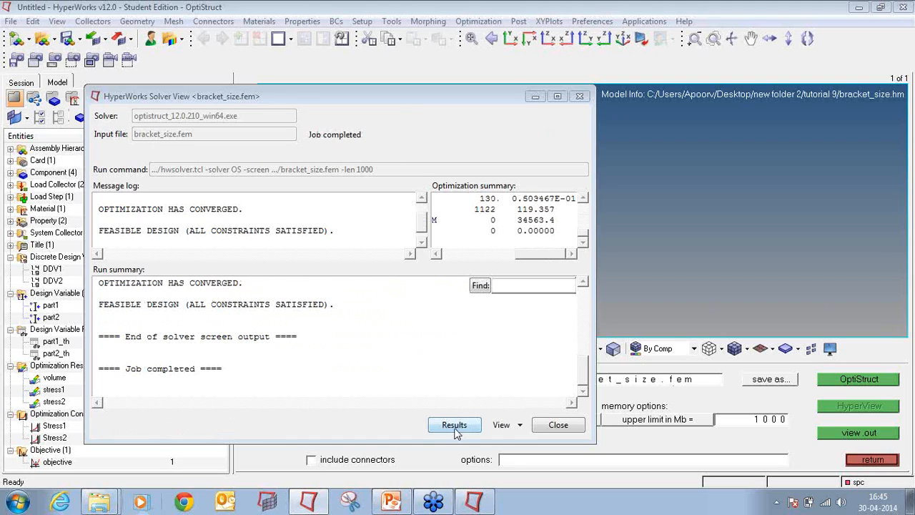
pyautogui.click(556, 426)
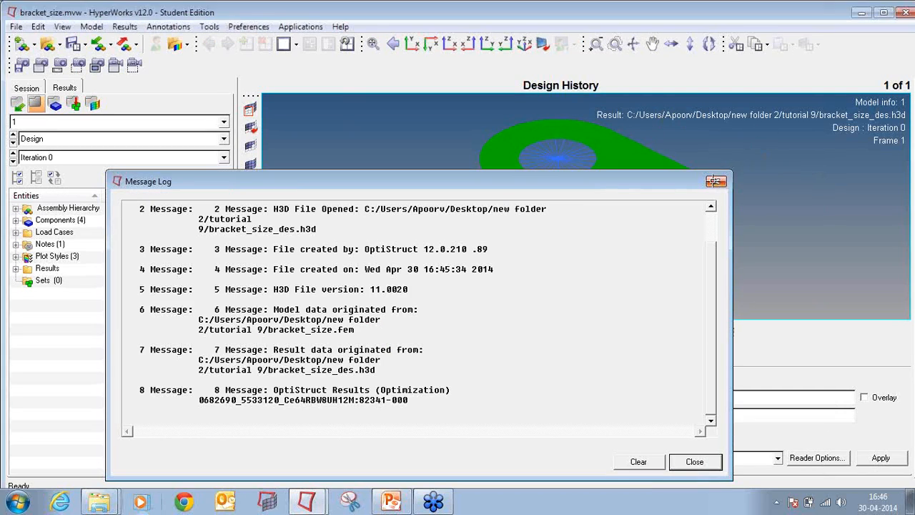
pyautogui.click(715, 181)
# - Plot the element thickness contour for Iteration 4 of the design results and inspect both bracket parts
pyautogui.click(72, 160)
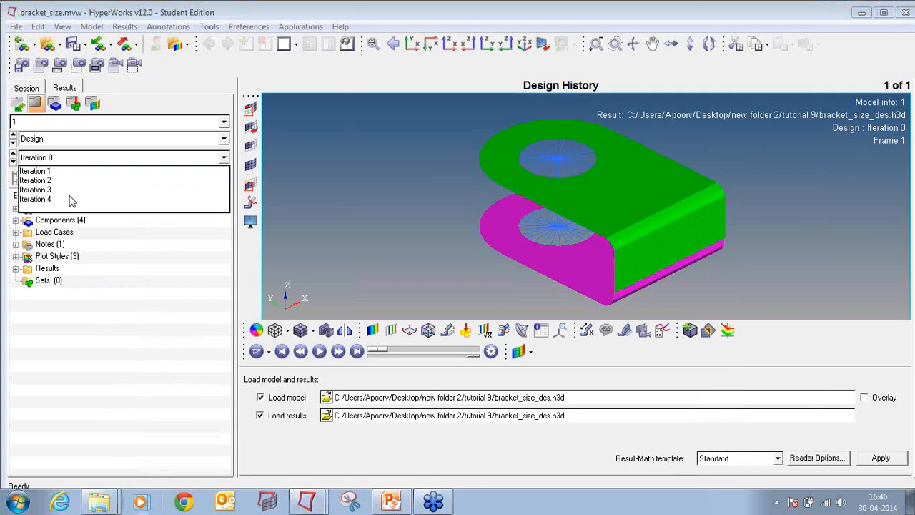
pyautogui.click(72, 200)
pyautogui.click(373, 329)
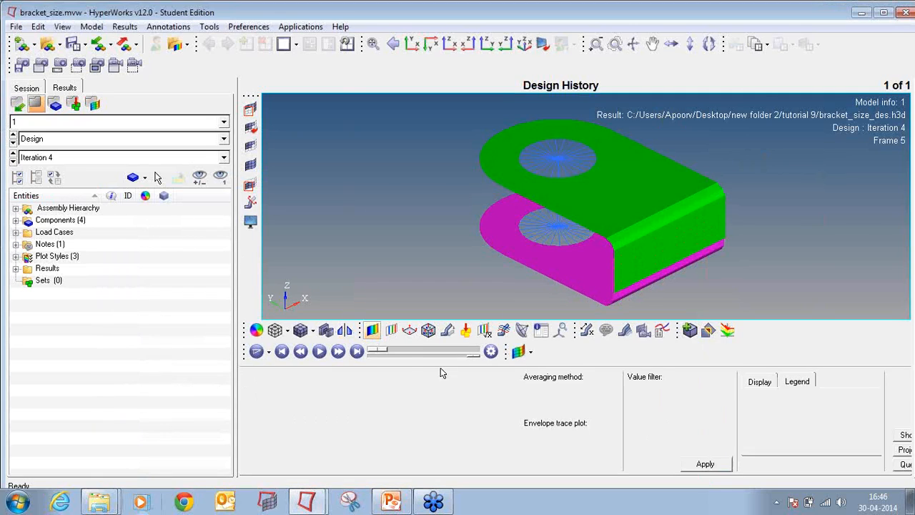
pyautogui.click(704, 464)
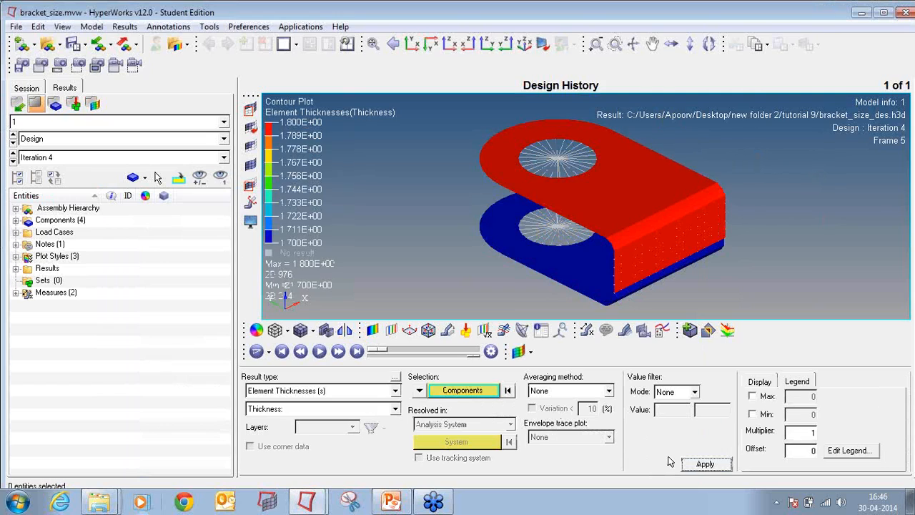
pyautogui.keyDown('ctrl'); pyautogui.moveTo(768, 185); pyautogui.dragTo(817, 228); pyautogui.keyUp('ctrl')
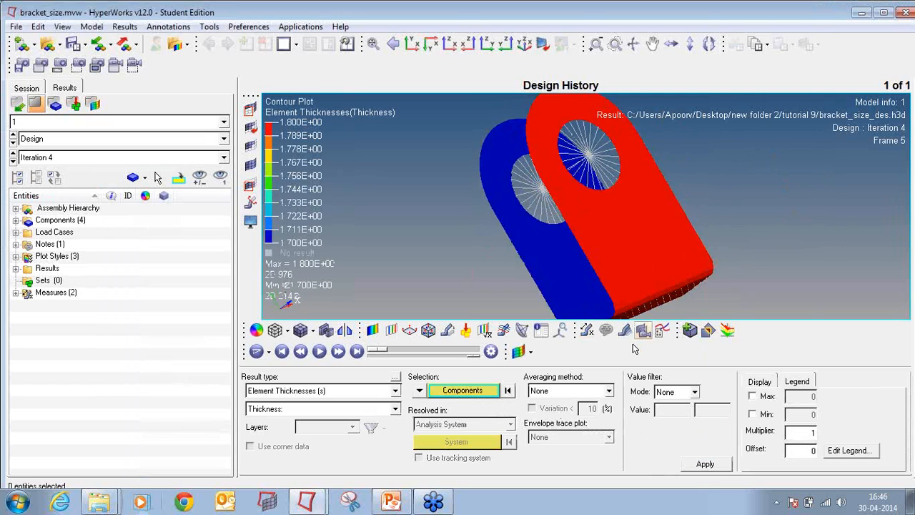
# - Apply simple averaging to the element thickness contour and inspect both bracket parts from different sides
pyautogui.click(604, 391)
pyautogui.click(583, 413)
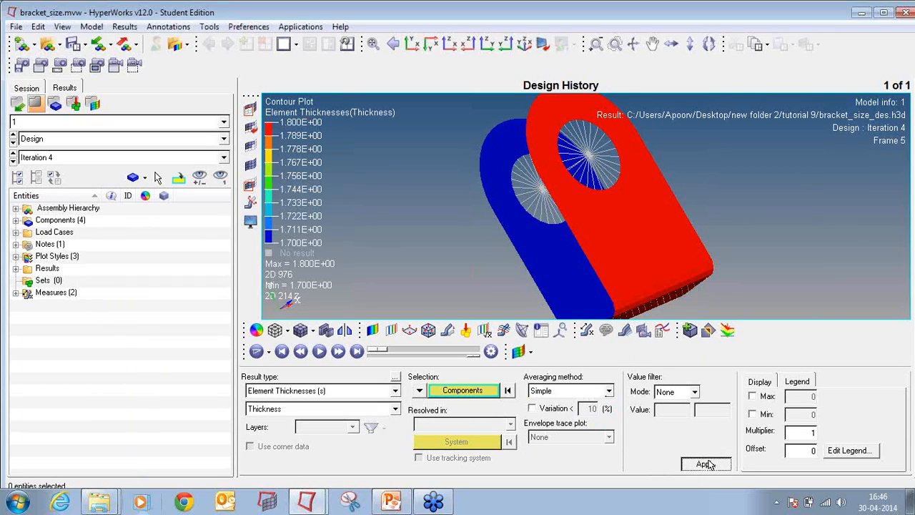
pyautogui.click(705, 463)
pyautogui.keyDown('ctrl'); pyautogui.moveTo(617, 226); pyautogui.dragTo(737, 187); pyautogui.keyUp('ctrl')
pyautogui.scroll(2, 633, 227)
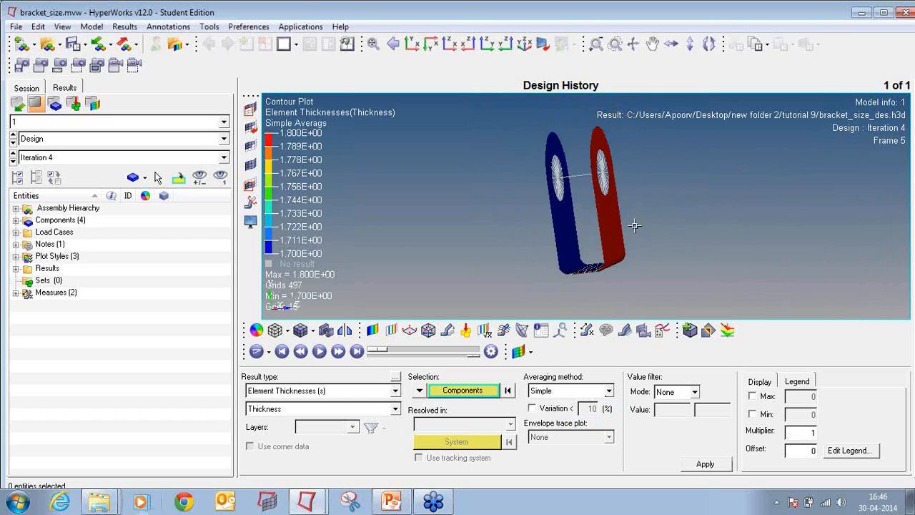
pyautogui.keyDown('ctrl'); pyautogui.moveTo(702, 237); pyautogui.dragTo(483, 196); pyautogui.keyUp('ctrl')
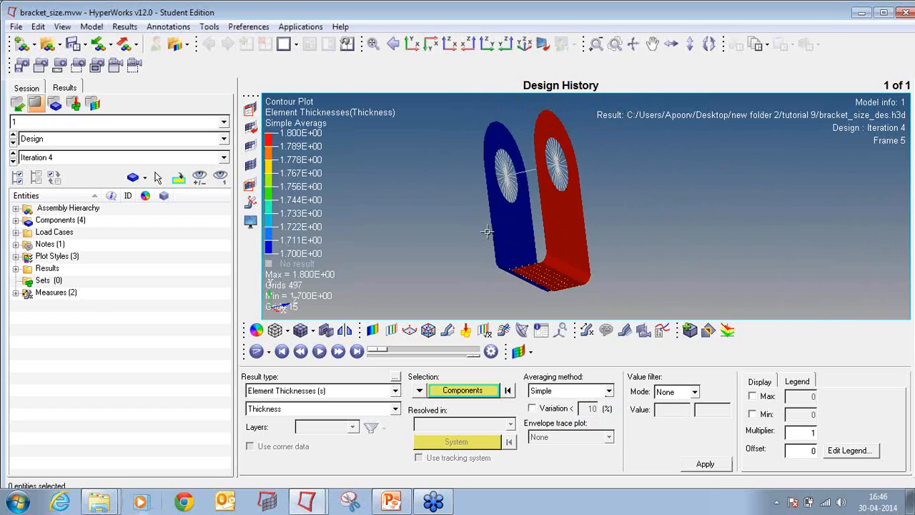
pyautogui.click(365, 395)
pyautogui.click(365, 395)
pyautogui.keyDown('ctrl'); pyautogui.moveTo(553, 179); pyautogui.dragTo(599, 216); pyautogui.keyUp('ctrl')
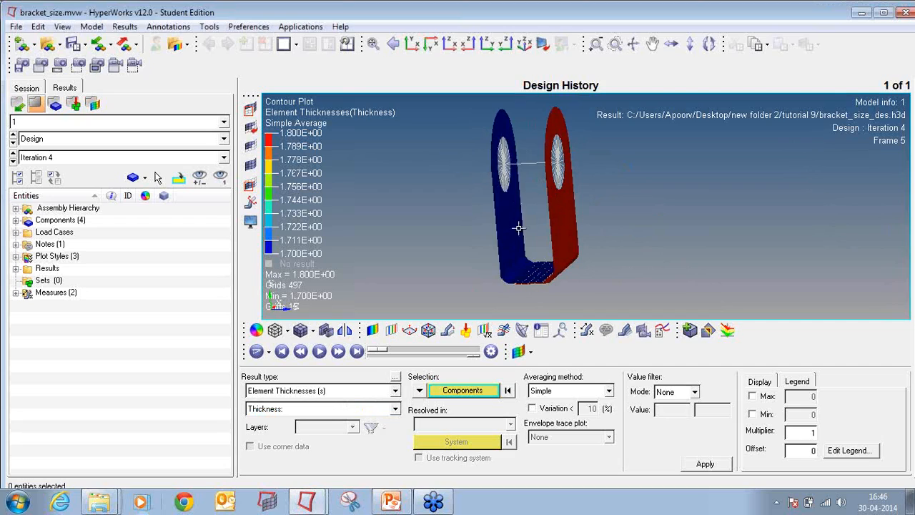
# - Split the page into two side-by-side windows and load bracket_size_s1.h3d as model and results in the empty one
pyautogui.click(293, 46)
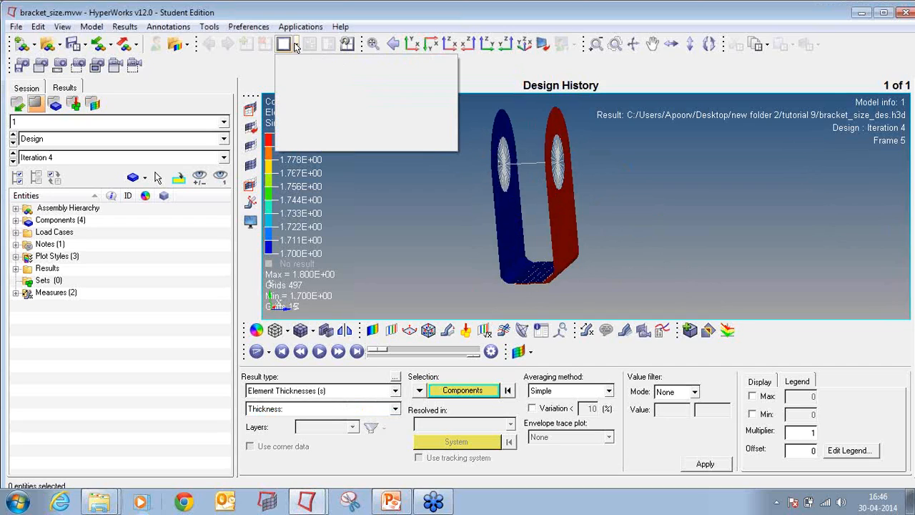
pyautogui.click(344, 65)
pyautogui.click(750, 169)
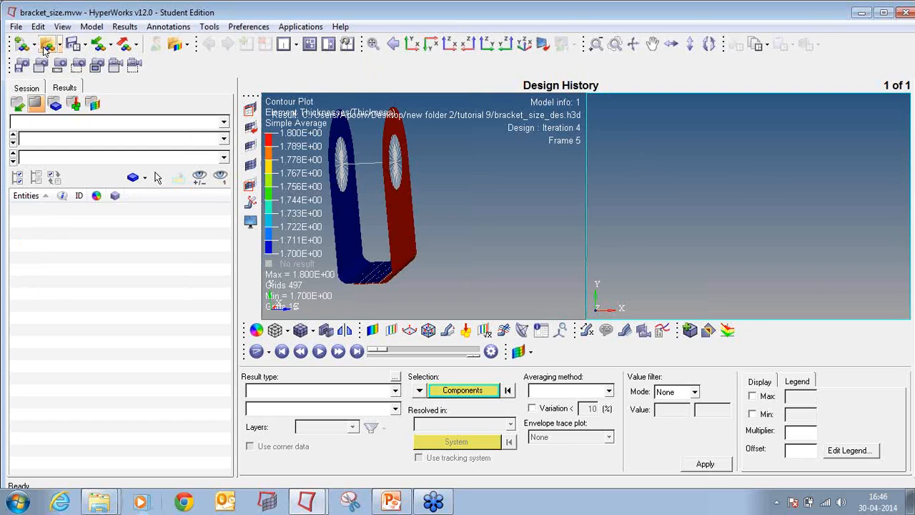
pyautogui.click(47, 45)
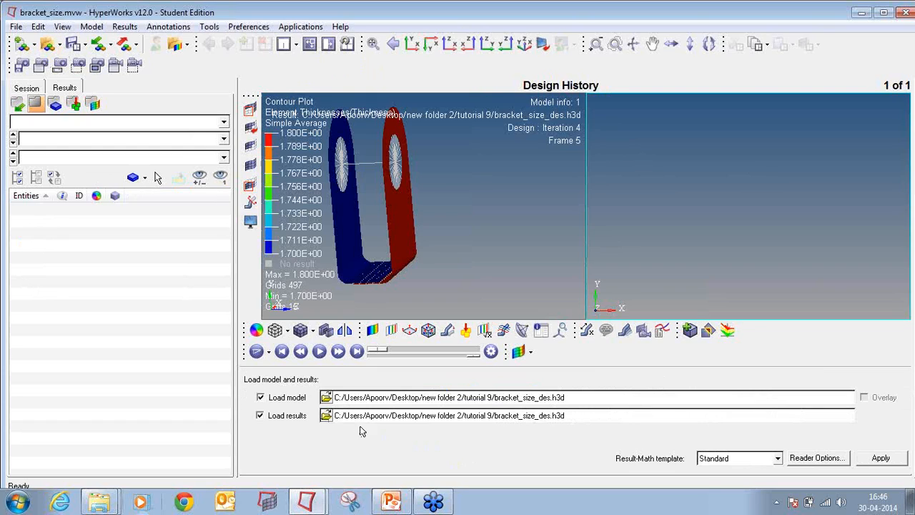
pyautogui.click(325, 397)
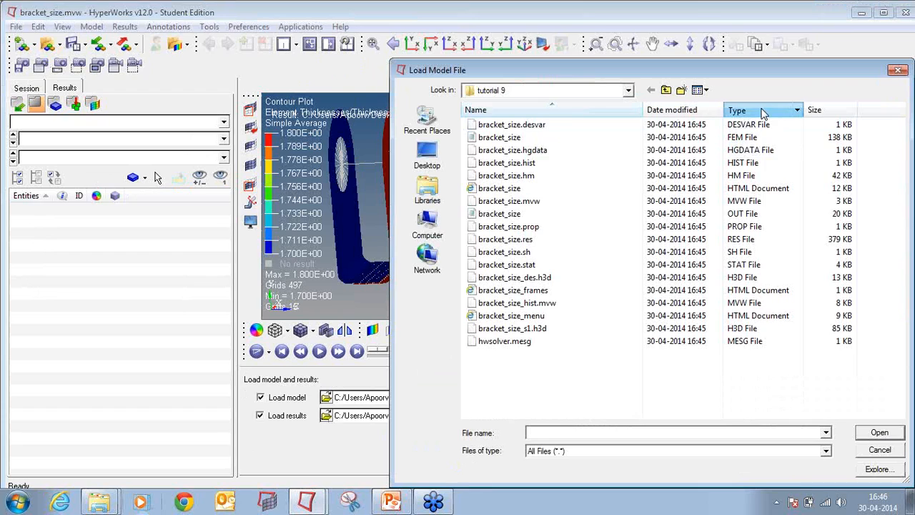
pyautogui.doubleClick(754, 165)
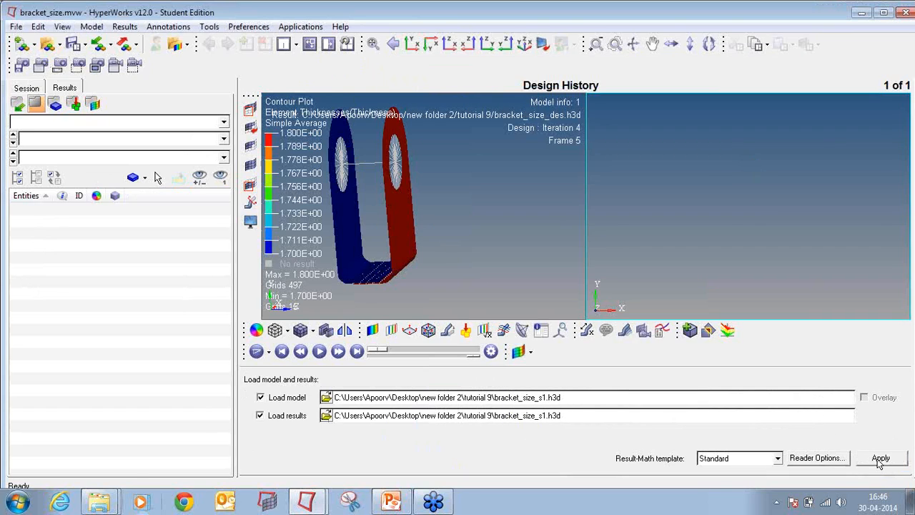
pyautogui.click(881, 458)
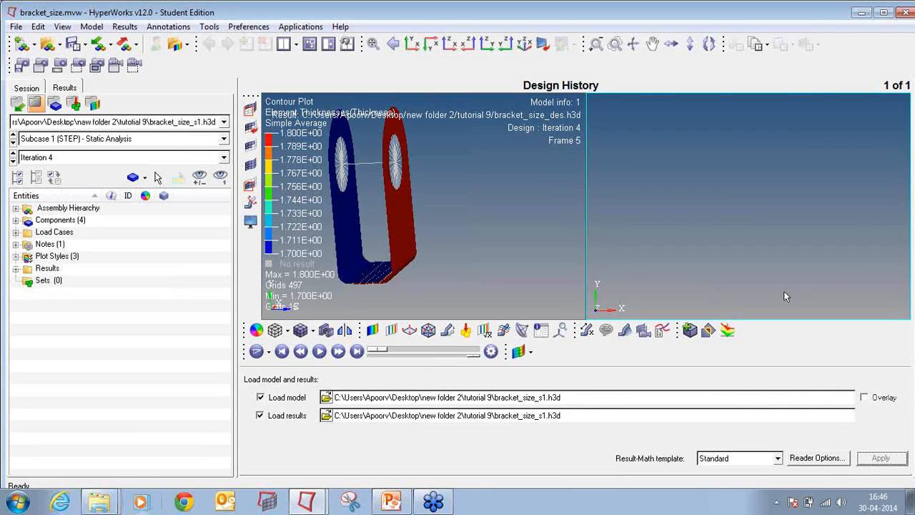
# - Contour the von Mises element stresses (2D & 3D) with simple averaging on the newly loaded bracket
pyautogui.click(372, 330)
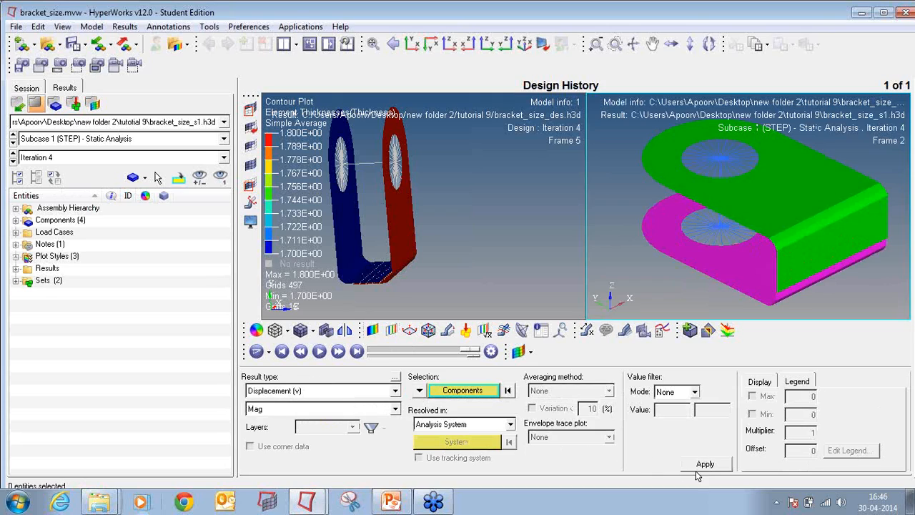
pyautogui.click(395, 390)
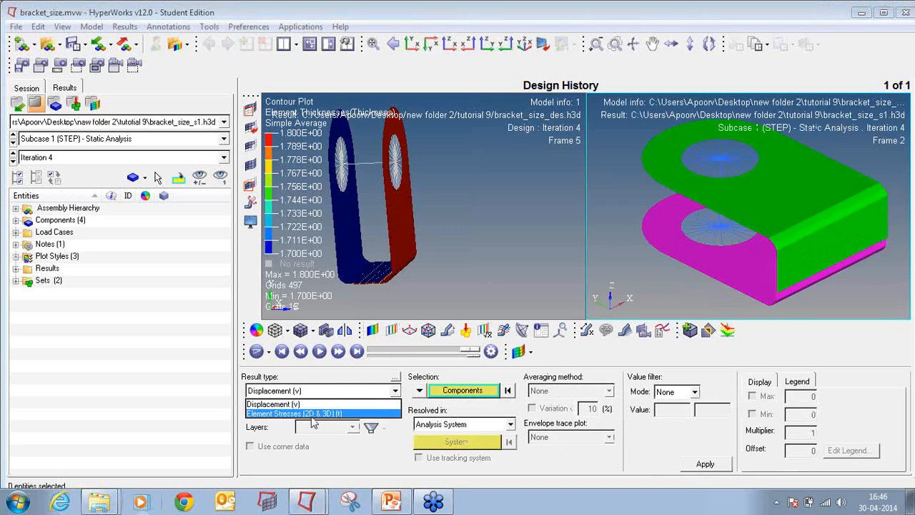
pyautogui.click(311, 412)
pyautogui.click(543, 395)
pyautogui.click(545, 409)
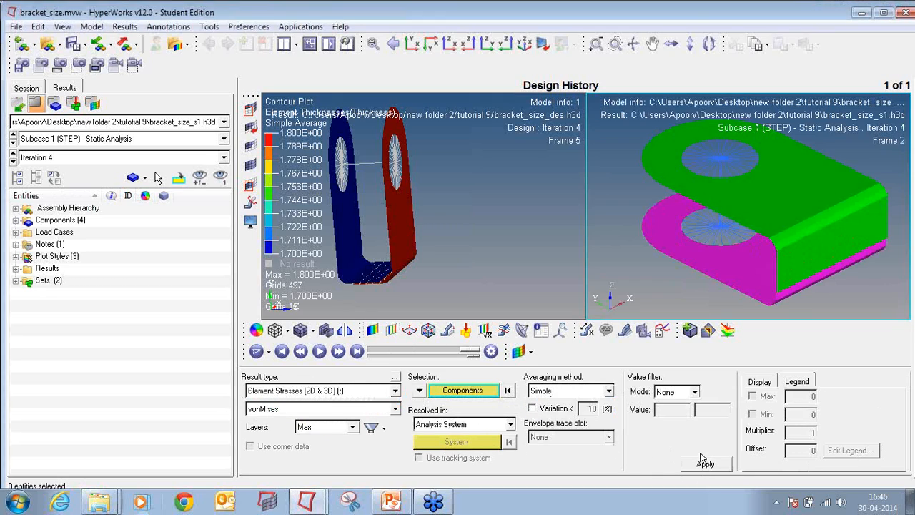
pyautogui.click(705, 464)
pyautogui.keyDown('ctrl'); pyautogui.moveTo(865, 221); pyautogui.dragTo(656, 259); pyautogui.keyUp('ctrl')
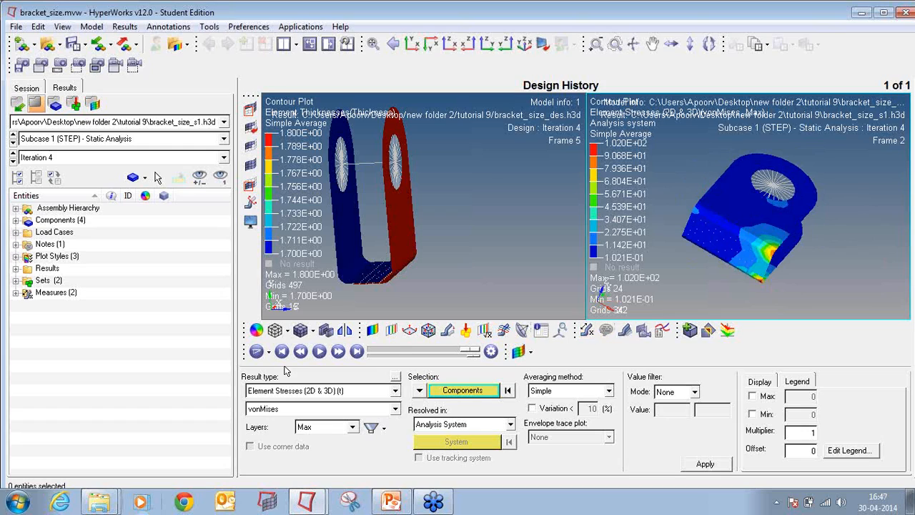
# - Show the Static MinMax Result measure with only the maximum value and inspect its location on the bracket
pyautogui.click(588, 330)
pyautogui.click(248, 394)
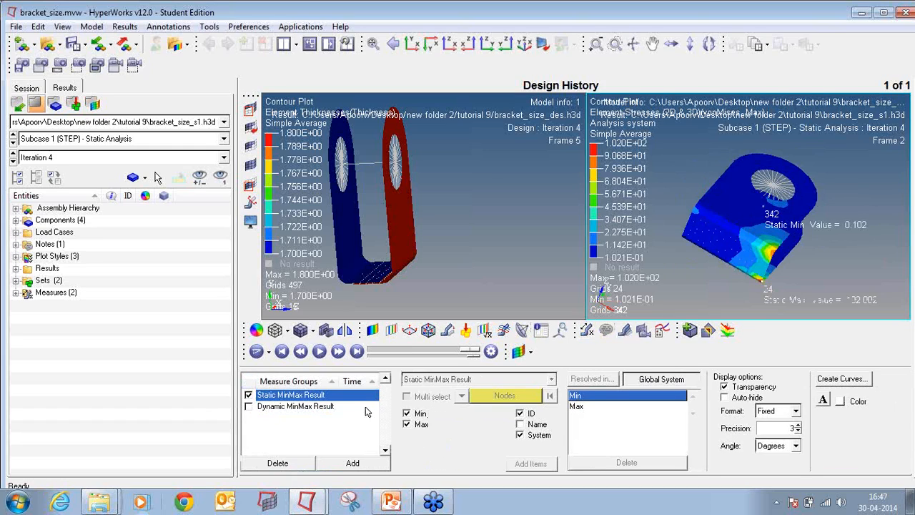
pyautogui.click(407, 413)
pyautogui.keyDown('ctrl'); pyautogui.moveTo(689, 221); pyautogui.dragTo(729, 301); pyautogui.keyUp('ctrl')
pyautogui.keyDown('ctrl'); pyautogui.scroll(5, 730, 301); pyautogui.keyUp('ctrl')
pyautogui.moveTo(768, 259)
pyautogui.keyDown('ctrl'); pyautogui.mouseDown()
pyautogui.moveTo(776, 249)
pyautogui.moveTo(750, 253)
pyautogui.moveTo(756, 260)
pyautogui.mouseUp(); pyautogui.keyUp('ctrl')
pyautogui.moveTo(756, 261)
pyautogui.keyDown('ctrl'); pyautogui.mouseDown(button='right')
pyautogui.moveTo(825, 229)
pyautogui.moveTo(753, 252)
pyautogui.mouseUp(button='right'); pyautogui.keyUp('ctrl')
pyautogui.keyDown('ctrl'); pyautogui.scroll(-5, 824, 229); pyautogui.keyUp('ctrl')
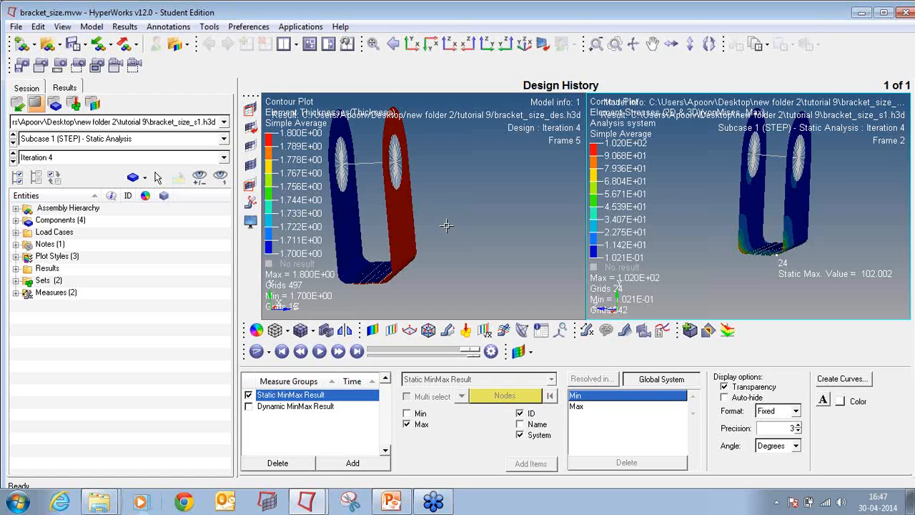
# - Close the results window without saving the session and start a new model in HyperMesh
pyautogui.click(903, 13)
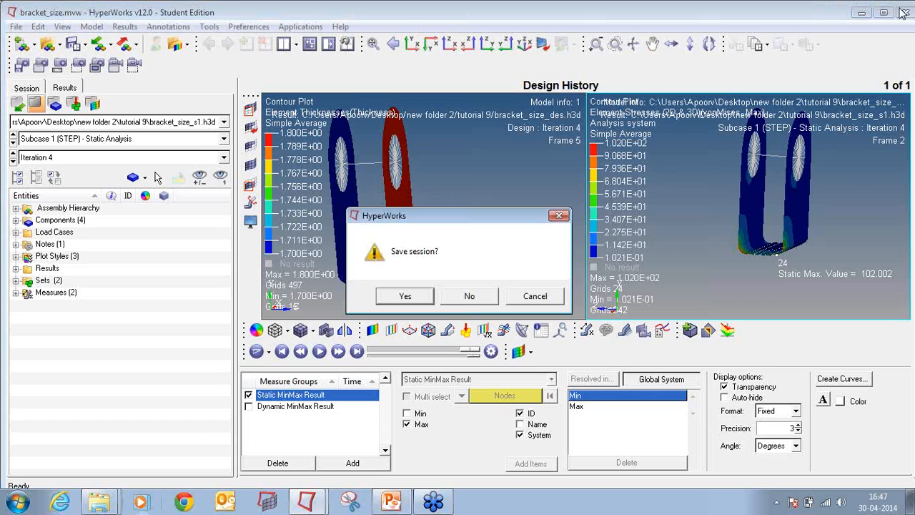
pyautogui.click(469, 296)
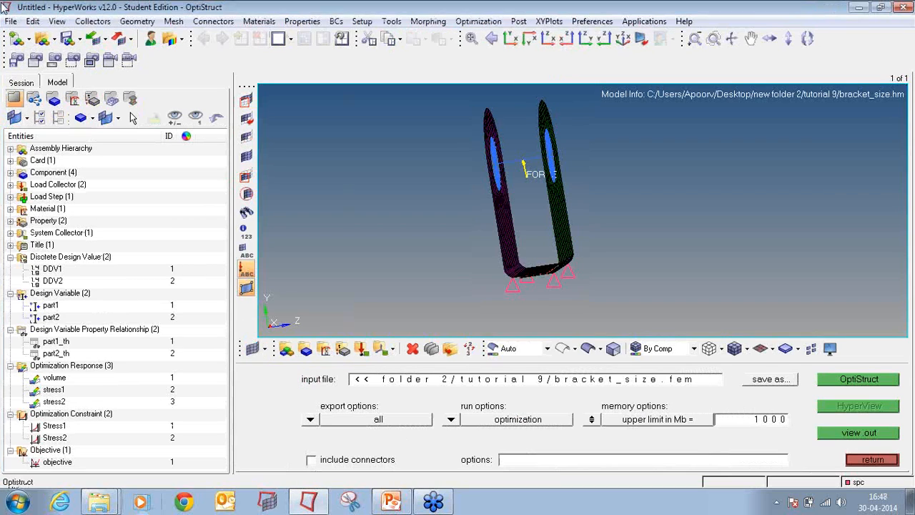
pyautogui.click(18, 39)
# - Switch to the PowerPoint training presentation and start its slide show from the OS-4030 slide
pyautogui.click(391, 500)
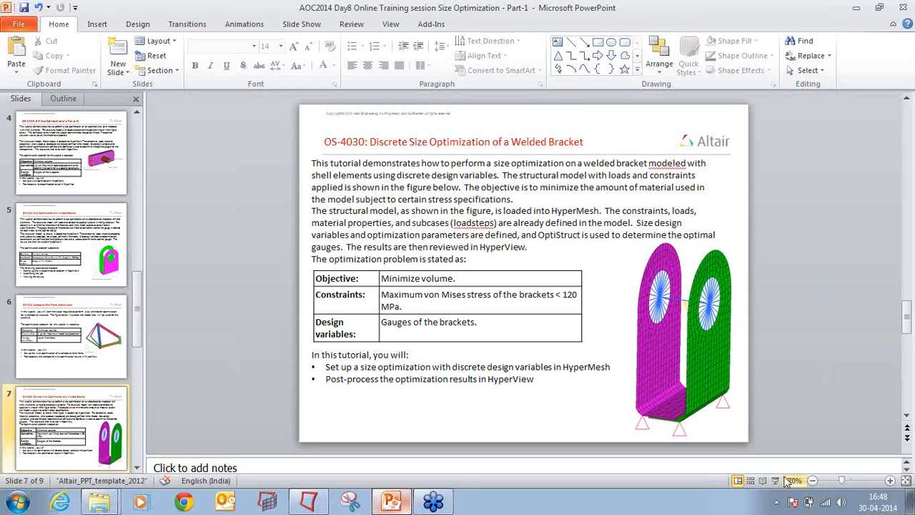
pyautogui.click(774, 480)
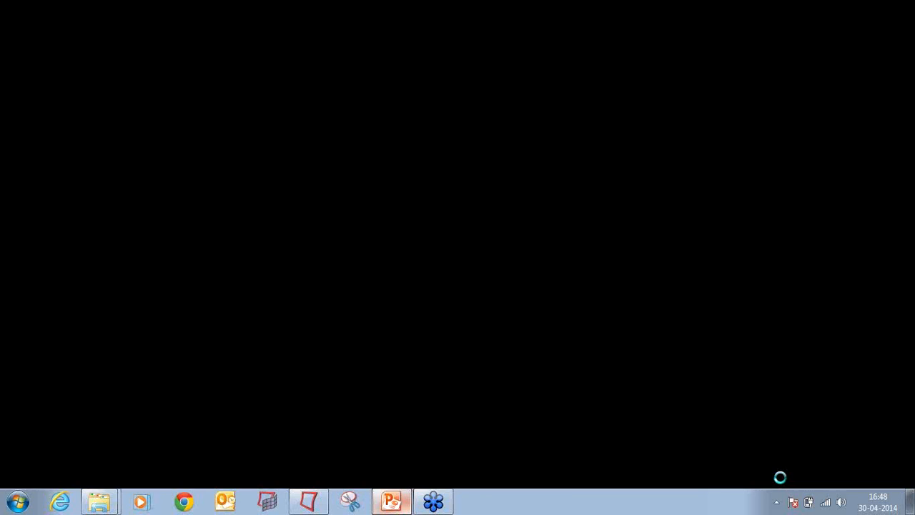
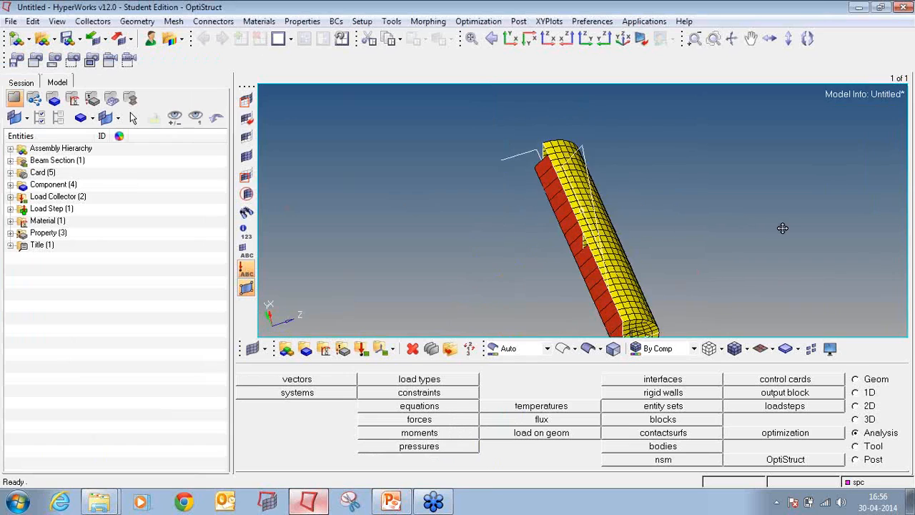
# - Display the beam elements in 3D element representation and inspect their sections along the shell model
pyautogui.keyDown('ctrl'); pyautogui.scroll(3, 647, 276); pyautogui.keyUp('ctrl')
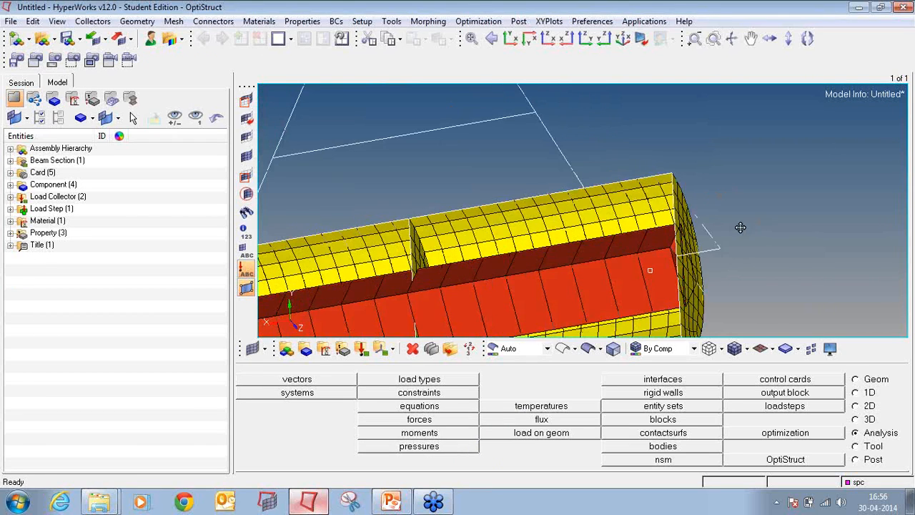
pyautogui.click(746, 349)
pyautogui.click(771, 388)
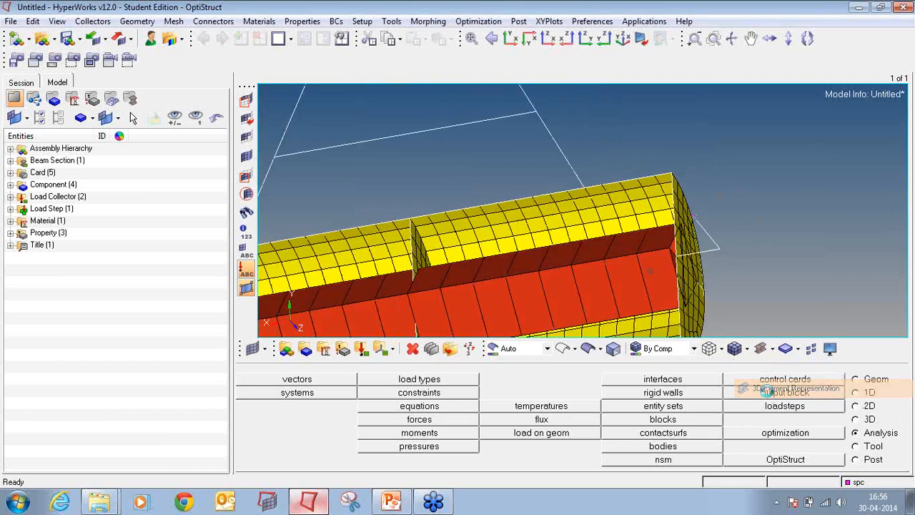
pyautogui.moveTo(710, 213)
pyautogui.keyDown('ctrl'); pyautogui.mouseDown()
pyautogui.moveTo(680, 248)
pyautogui.moveTo(768, 253)
pyautogui.mouseUp(); pyautogui.keyUp('ctrl')
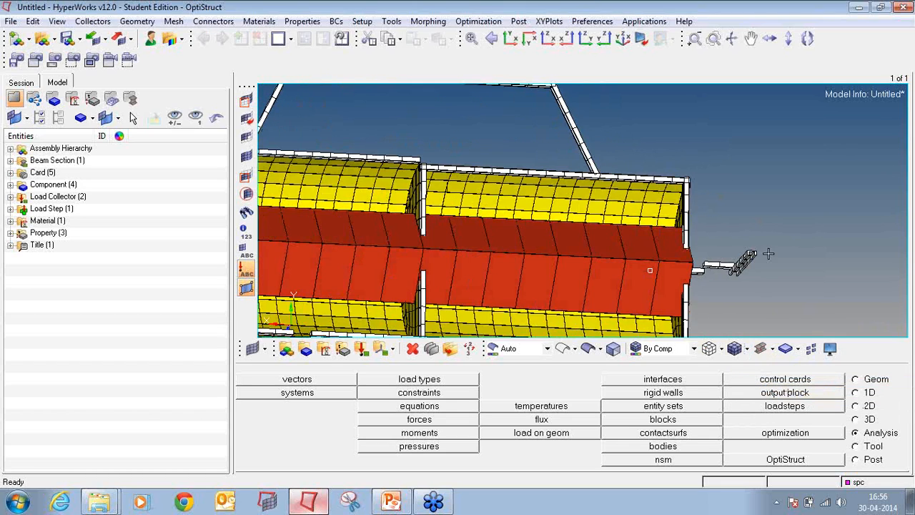
pyautogui.keyDown('ctrl'); pyautogui.scroll(9, 754, 250); pyautogui.keyUp('ctrl')
pyautogui.keyDown('ctrl'); pyautogui.moveTo(744, 209); pyautogui.dragTo(681, 141); pyautogui.keyUp('ctrl')
pyautogui.keyDown('ctrl'); pyautogui.scroll(-9, 722, 219); pyautogui.keyUp('ctrl')
pyautogui.keyDown('ctrl'); pyautogui.scroll(6, 660, 196); pyautogui.keyUp('ctrl')
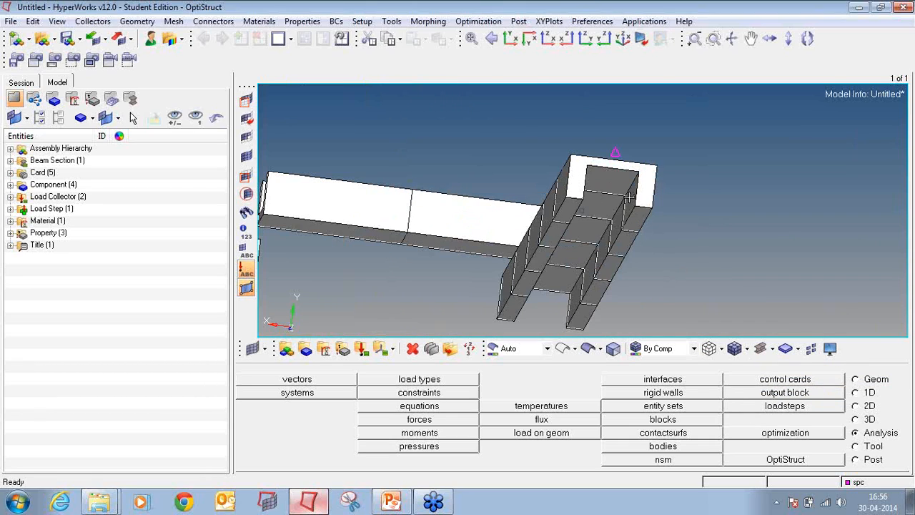
# - Examine the channel-shaped beam sections at the constrained end of the model from several sides
pyautogui.keyDown('ctrl'); pyautogui.moveTo(444, 202); pyautogui.dragTo(622, 196, button='right'); pyautogui.keyUp('ctrl')
pyautogui.keyDown('ctrl'); pyautogui.moveTo(611, 212); pyautogui.dragTo(554, 218); pyautogui.keyUp('ctrl')
pyautogui.keyDown('ctrl'); pyautogui.scroll(-12, 554, 218); pyautogui.keyUp('ctrl')
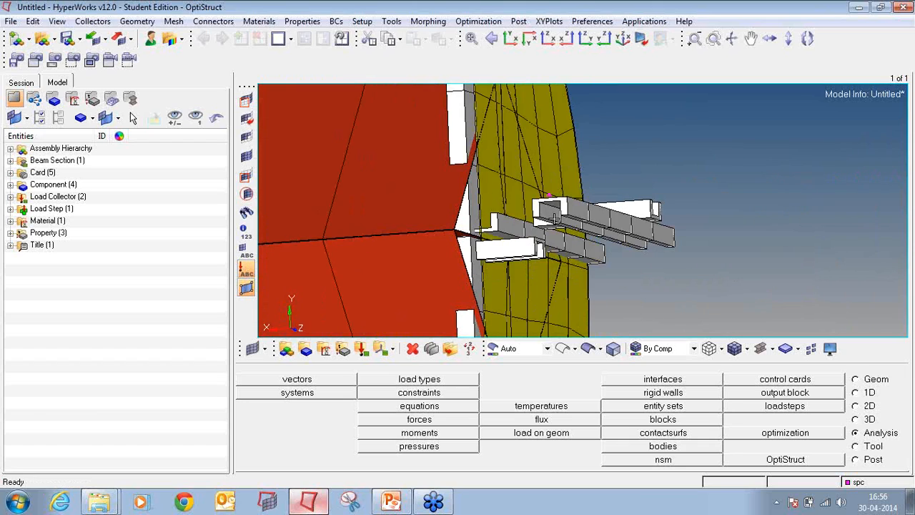
pyautogui.keyDown('ctrl'); pyautogui.moveTo(381, 229); pyautogui.dragTo(700, 213, button='right'); pyautogui.keyUp('ctrl')
pyautogui.keyDown('ctrl'); pyautogui.scroll(12, 383, 228); pyautogui.keyUp('ctrl')
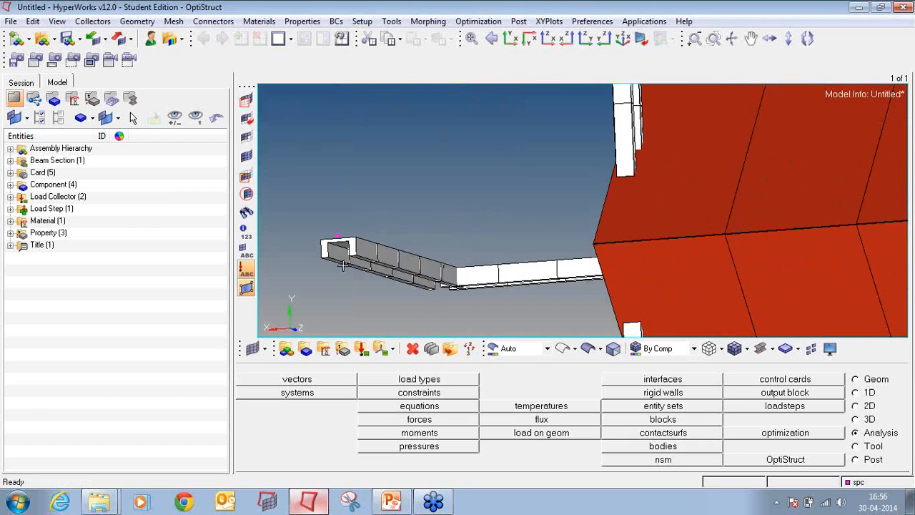
pyautogui.moveTo(436, 233)
pyautogui.keyDown('ctrl'); pyautogui.mouseDown()
pyautogui.moveTo(507, 213)
pyautogui.moveTo(498, 225)
pyautogui.moveTo(446, 229)
pyautogui.mouseUp(); pyautogui.keyUp('ctrl')
pyautogui.keyDown('ctrl'); pyautogui.scroll(-10, 445, 229); pyautogui.keyUp('ctrl')
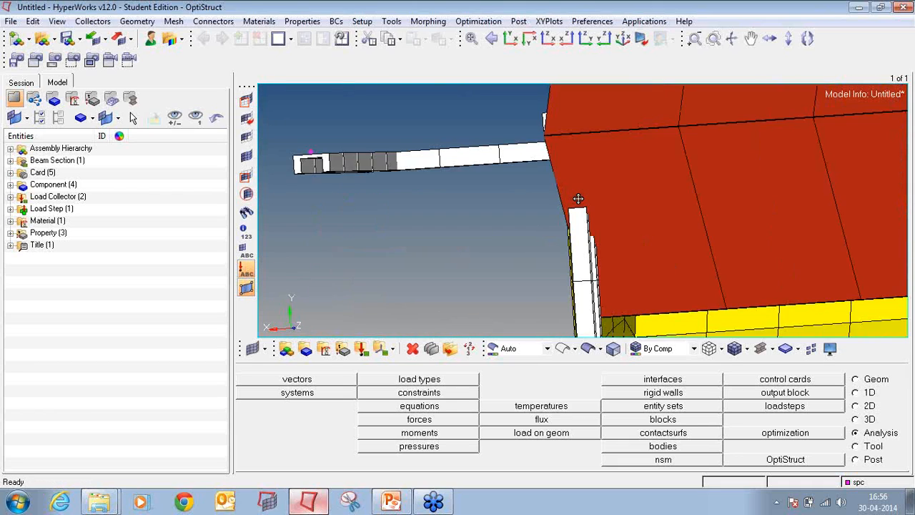
pyautogui.keyDown('ctrl'); pyautogui.moveTo(662, 201); pyautogui.dragTo(527, 228); pyautogui.keyUp('ctrl')
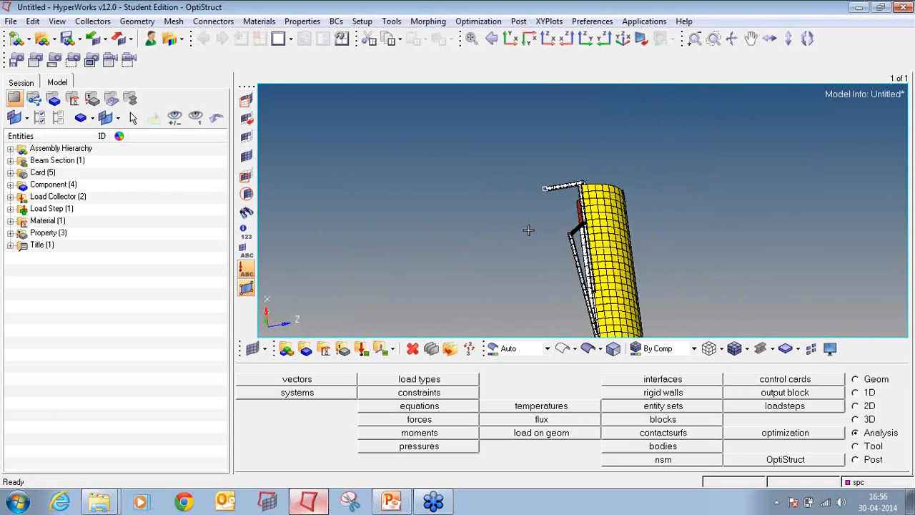
pyautogui.keyDown('ctrl'); pyautogui.scroll(10, 540, 243); pyautogui.keyUp('ctrl')
pyautogui.keyDown('ctrl'); pyautogui.scroll(5, 626, 223); pyautogui.keyUp('ctrl')
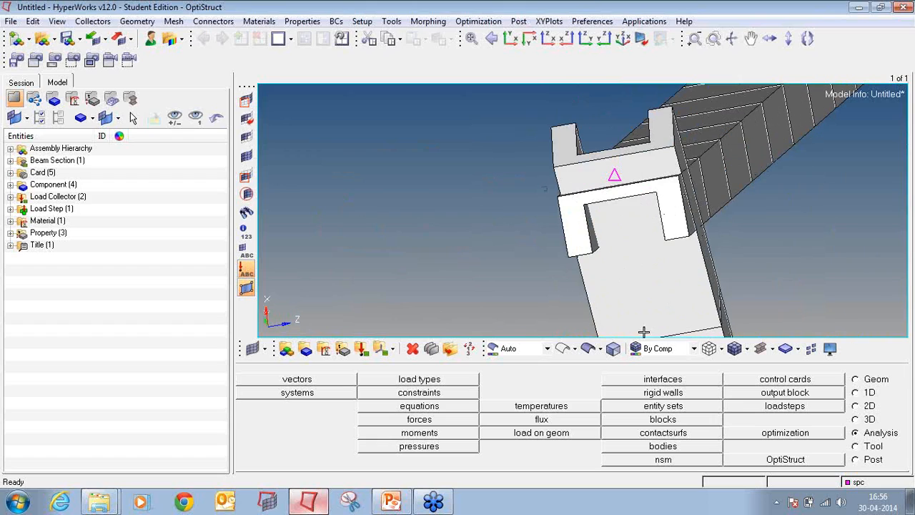
# - Return the beam elements to simple line display and look over the whole model
pyautogui.click(772, 349)
pyautogui.click(779, 369)
pyautogui.keyDown('ctrl'); pyautogui.moveTo(570, 183); pyautogui.dragTo(572, 200, button='right'); pyautogui.keyUp('ctrl')
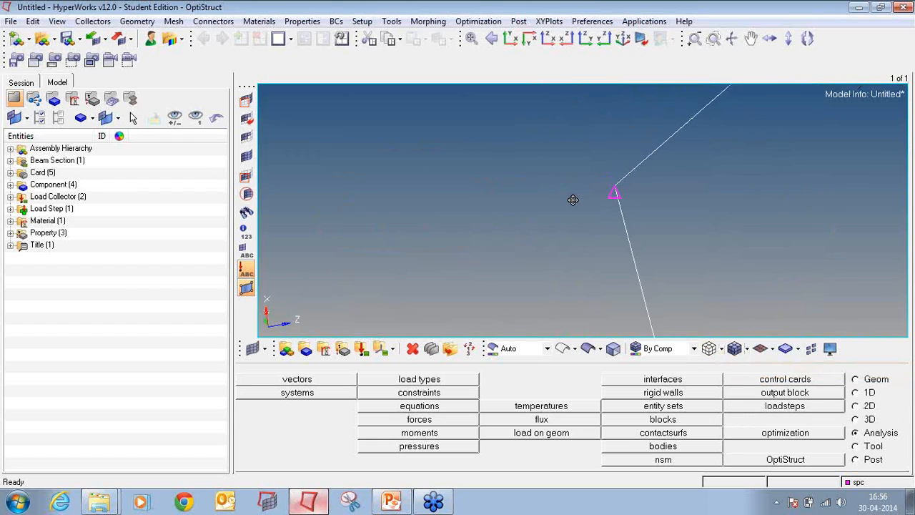
pyautogui.keyDown('ctrl'); pyautogui.scroll(-12, 570, 196); pyautogui.keyUp('ctrl')
pyautogui.keyDown('ctrl'); pyautogui.moveTo(638, 260); pyautogui.dragTo(450, 208); pyautogui.keyUp('ctrl')
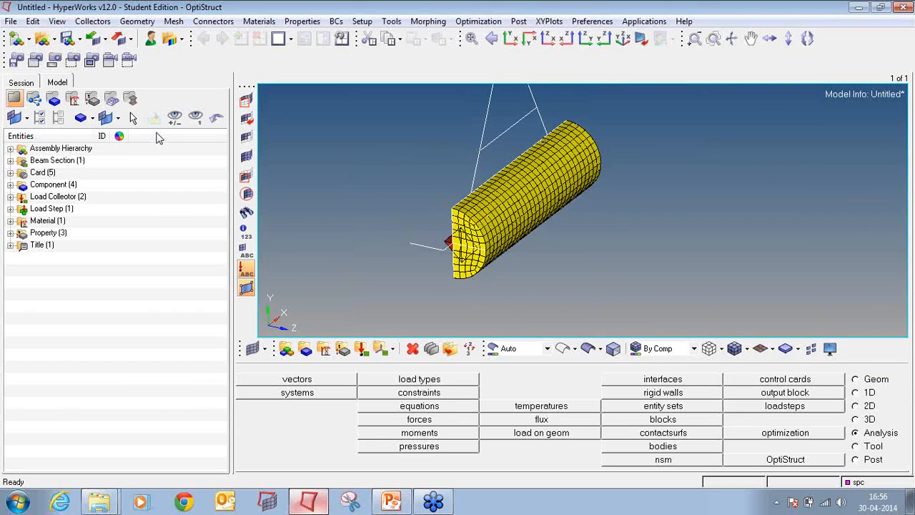
# - Start saving the model under a new name and create a folder named tutorial 10 in new folder 2
pyautogui.click(12, 22)
pyautogui.moveTo(62, 96)
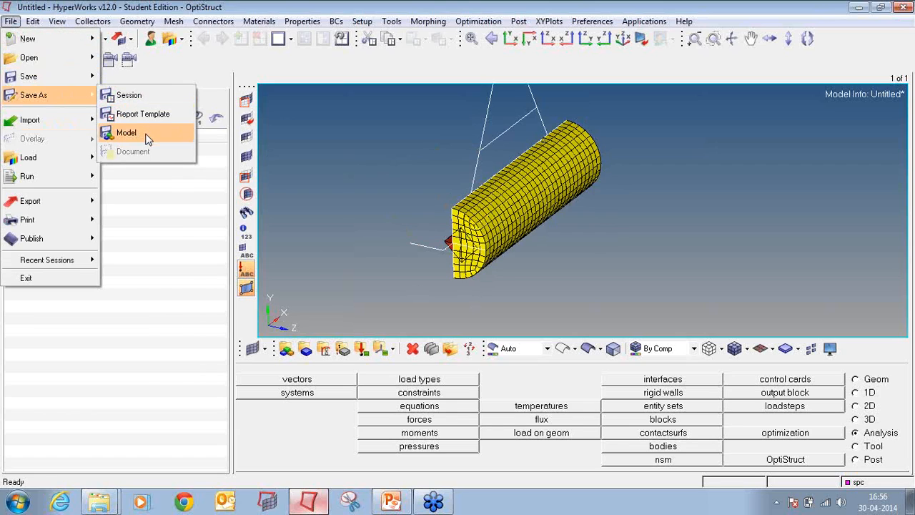
pyautogui.click(151, 75)
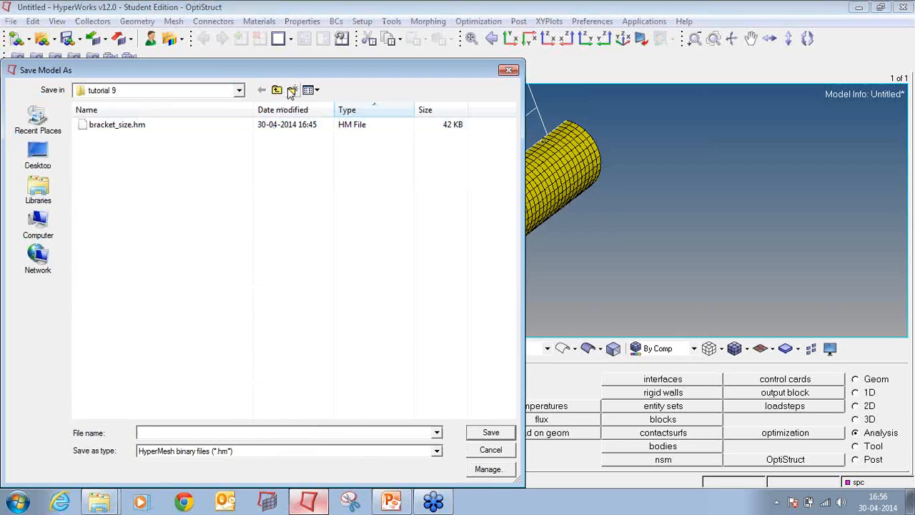
pyautogui.click(277, 90)
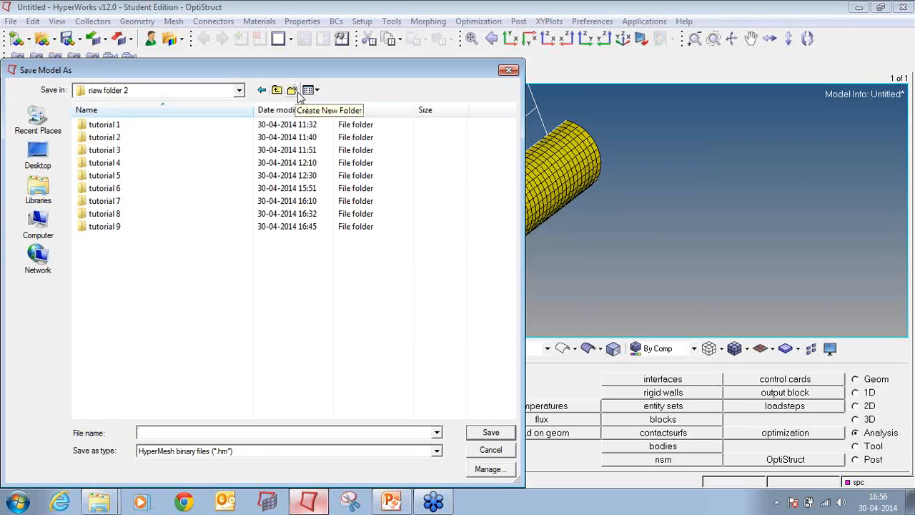
pyautogui.click(298, 95)
pyautogui.write('tuto')
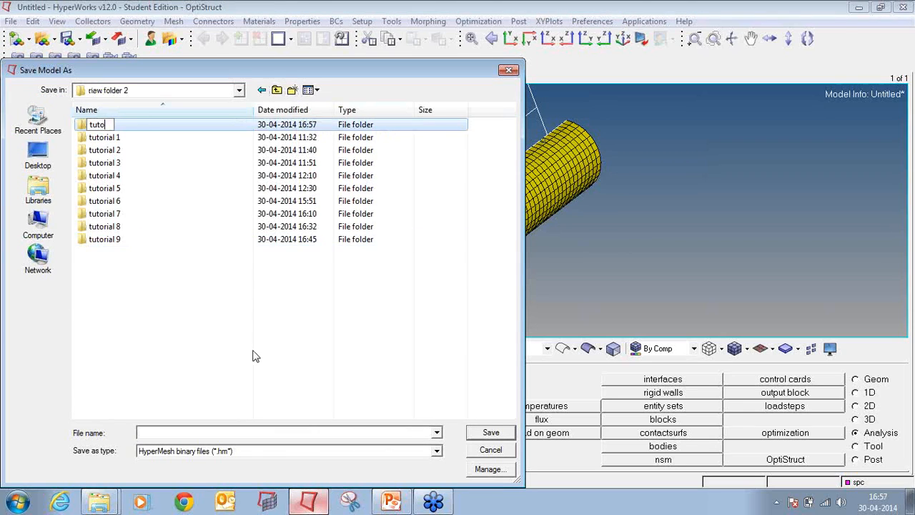
pyautogui.write('rial 10')
pyautogui.press('Return')
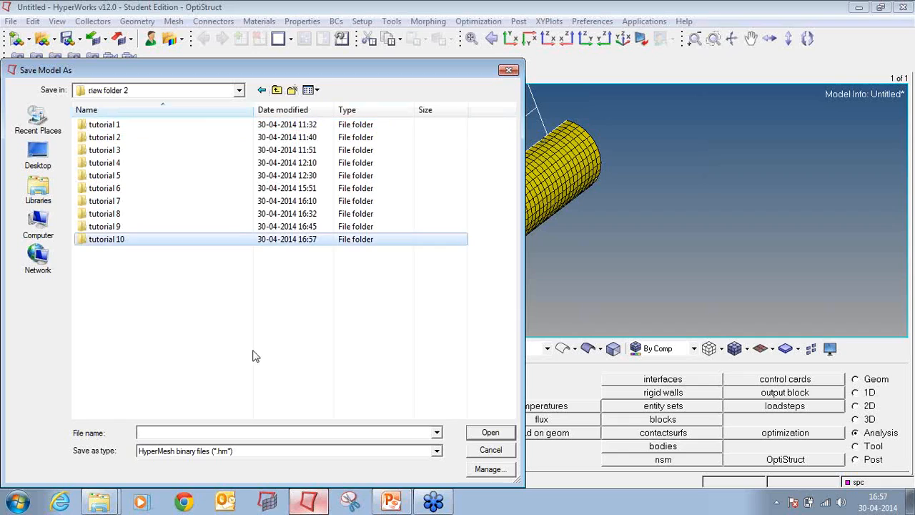
# - Save the model as sherrder in the tutorial 10 folder
pyautogui.press('Return')
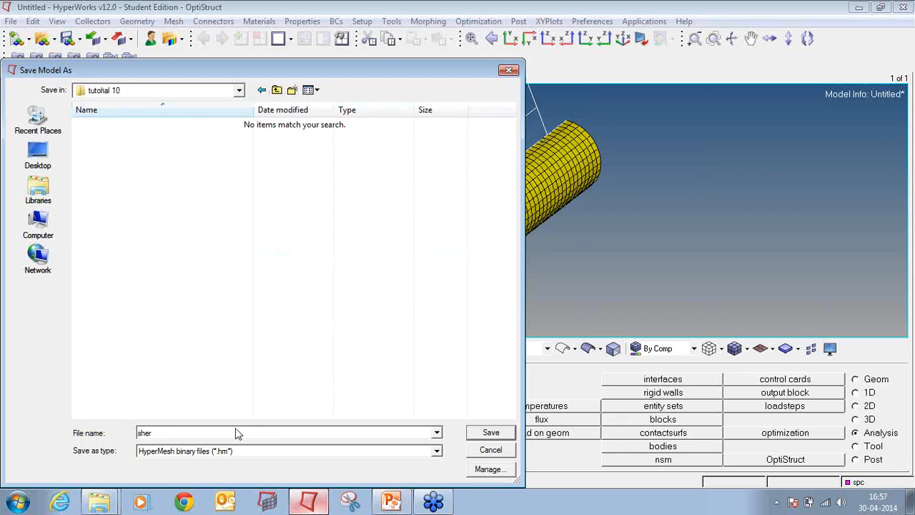
pyautogui.write('t')
pyautogui.press('Return')
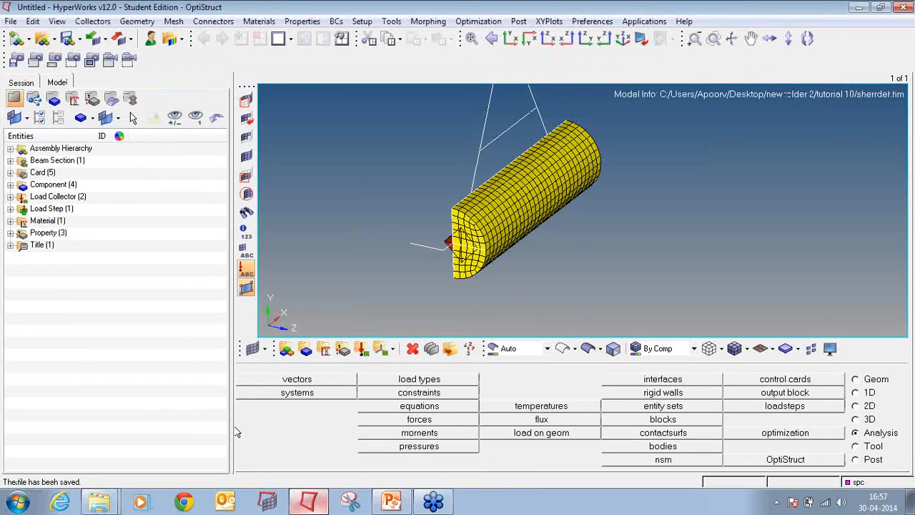
# - Run the sherrder.fem model in OptiStruct with the run option set to analysis, and close the solver window
pyautogui.click(754, 459)
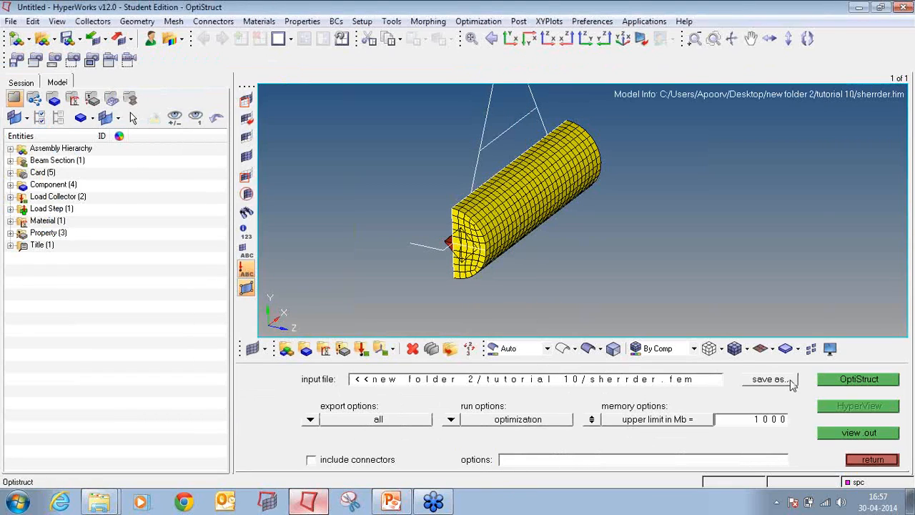
pyautogui.click(461, 427)
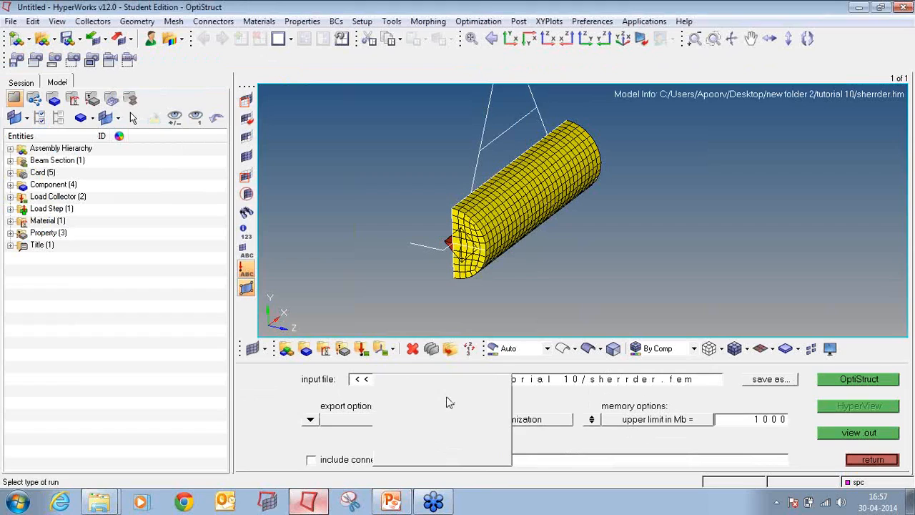
pyautogui.click(445, 400)
pyautogui.click(860, 379)
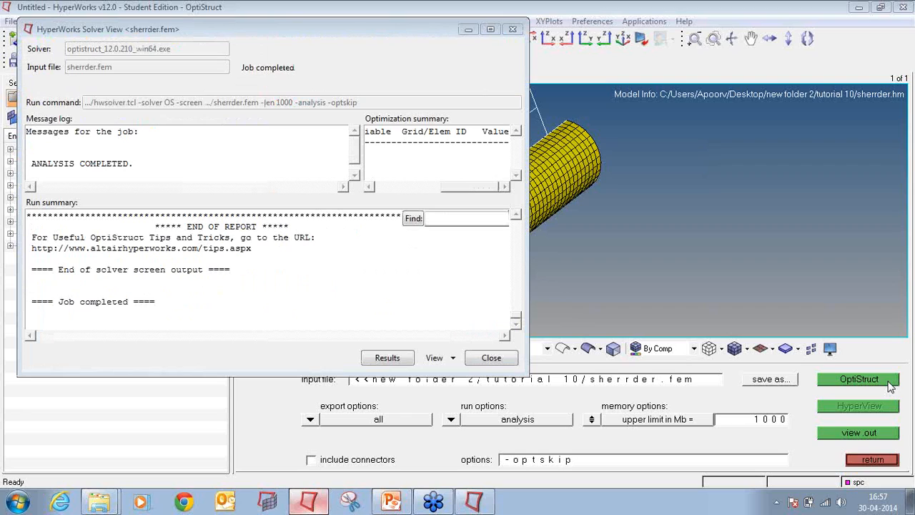
pyautogui.click(486, 360)
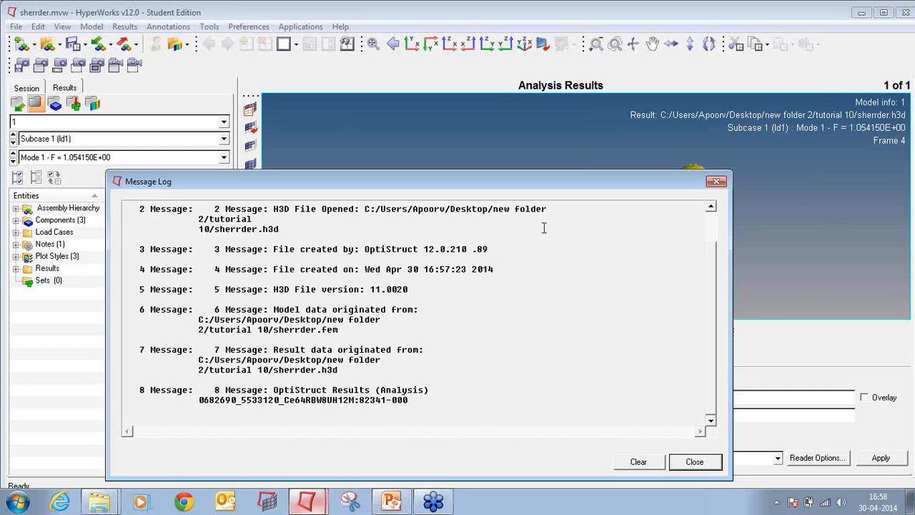
# - Dismiss the HyperView message log and animate the mode shape, entering a uniform deformation scale factor of 100
pyautogui.click(717, 182)
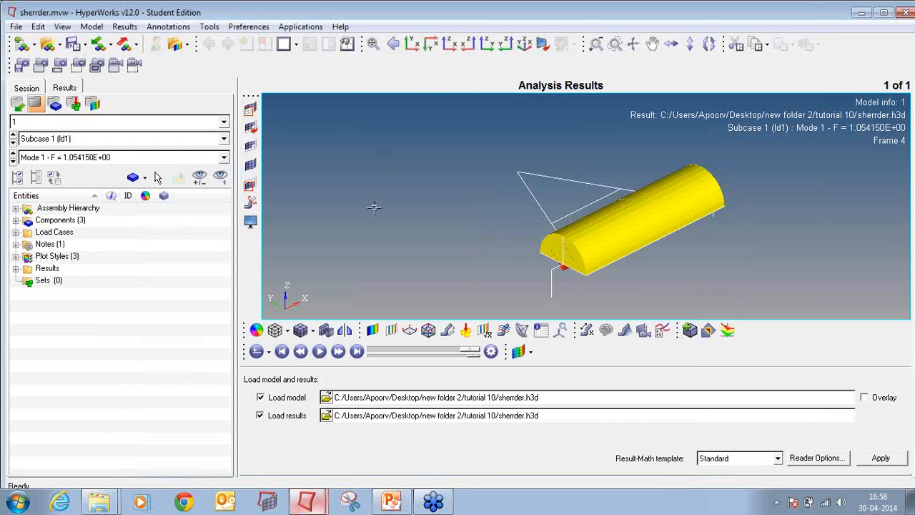
pyautogui.click(319, 351)
pyautogui.click(409, 329)
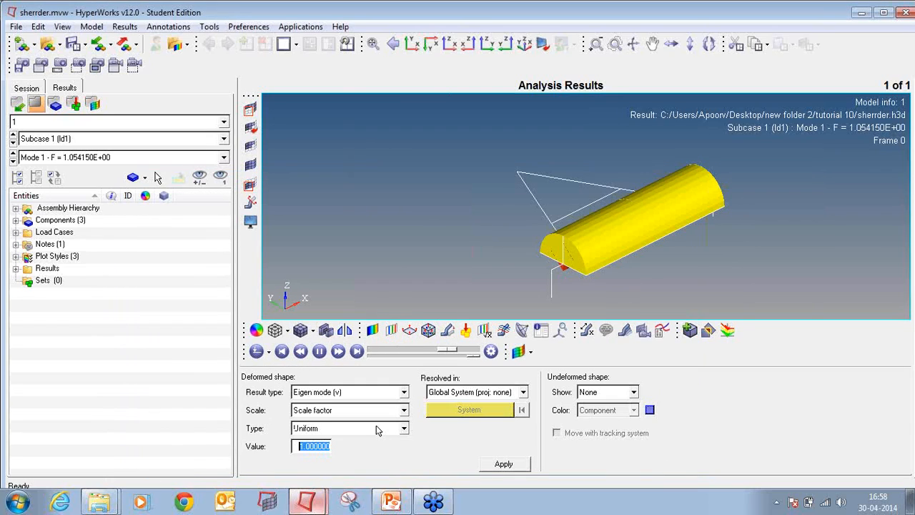
pyautogui.write('100')
# - Contour the Eigen Mode magnitude on the model and slow down the animation
pyautogui.click(375, 329)
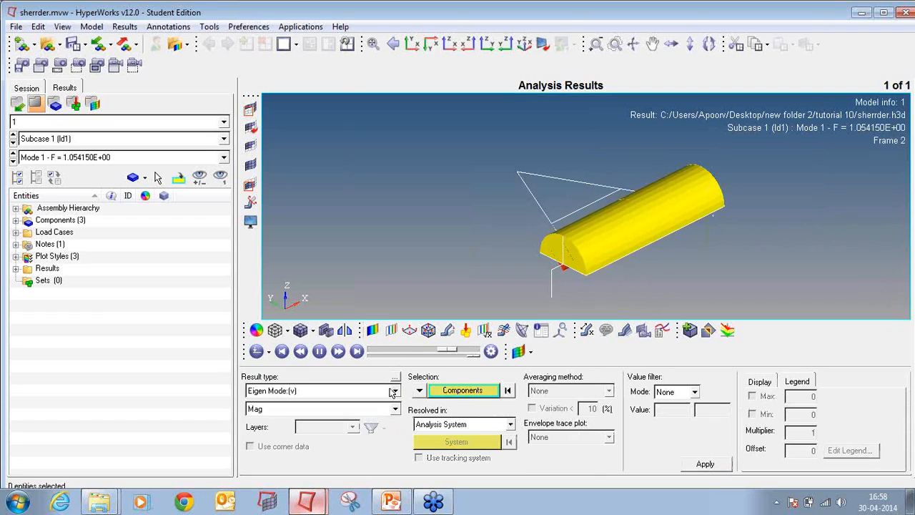
pyautogui.click(706, 464)
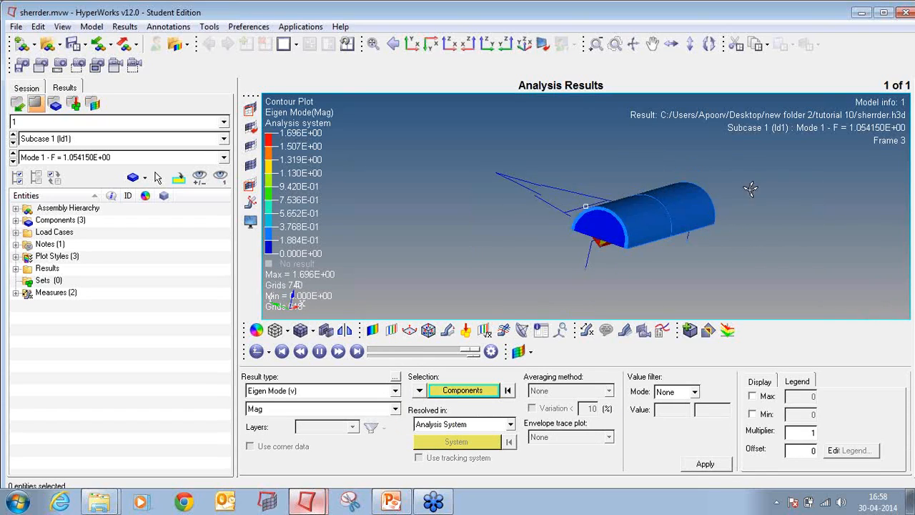
pyautogui.keyDown('ctrl'); pyautogui.moveTo(456, 248); pyautogui.dragTo(469, 164); pyautogui.keyUp('ctrl')
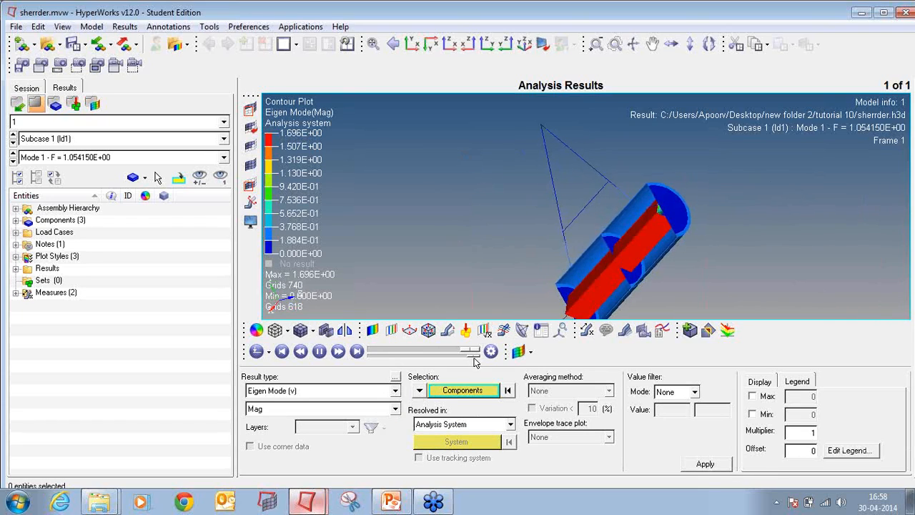
pyautogui.click(385, 355)
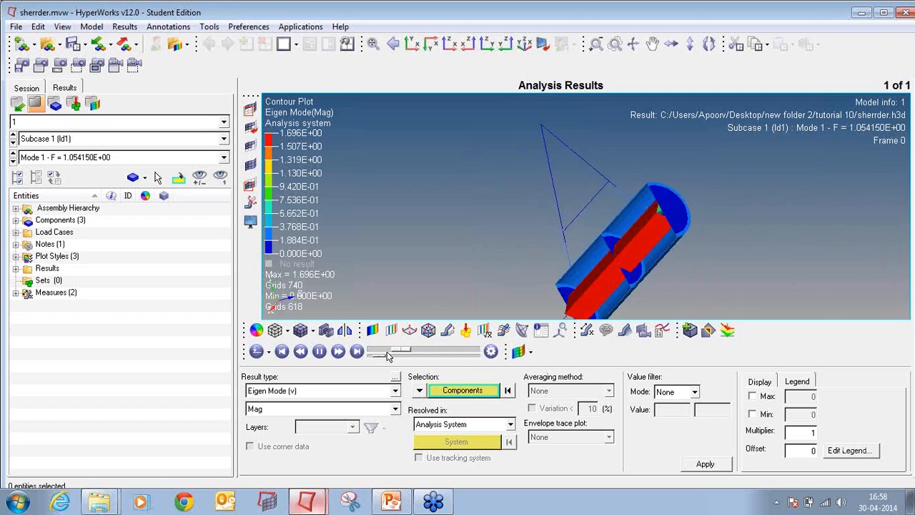
pyautogui.keyDown('ctrl'); pyautogui.moveTo(698, 226); pyautogui.dragTo(682, 260); pyautogui.keyUp('ctrl')
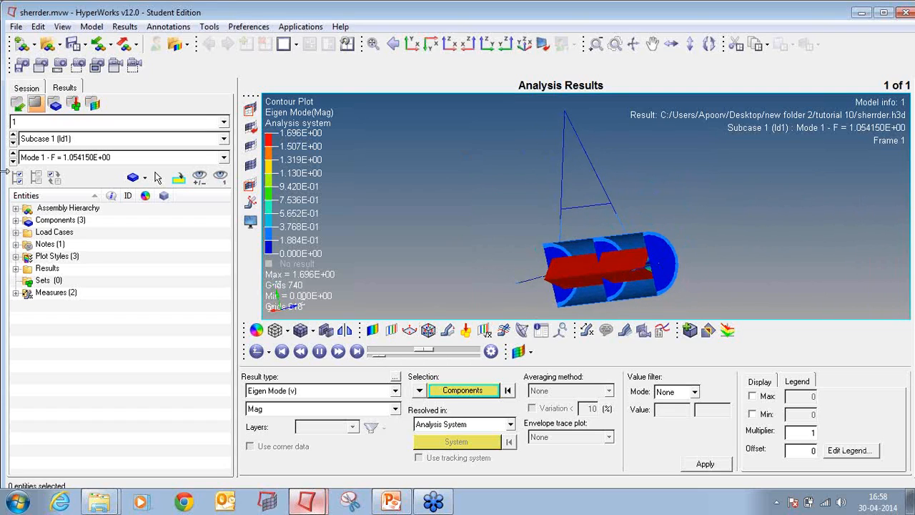
# - Step through the eigenmodes of Subcase 1 in turn, examining each mode's shape and frequency
pyautogui.click(223, 139)
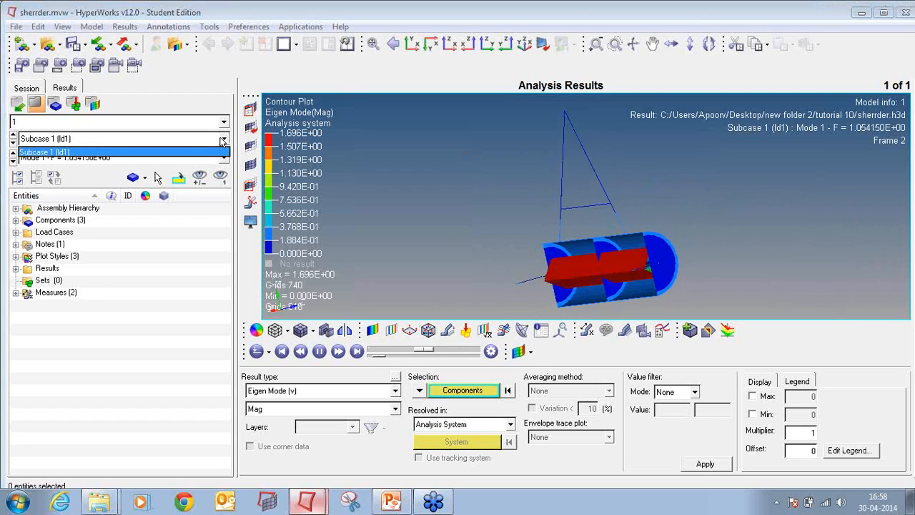
pyautogui.click(223, 153)
pyautogui.click(13, 161)
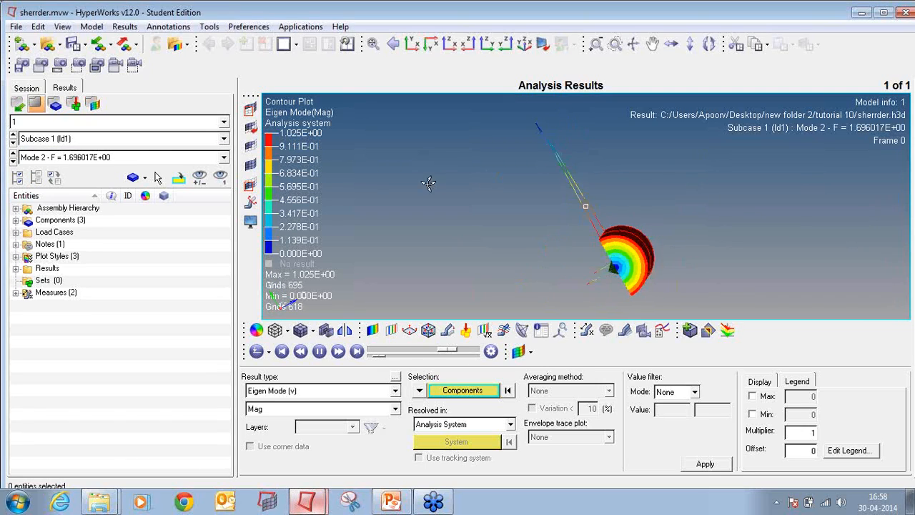
pyautogui.click(13, 162)
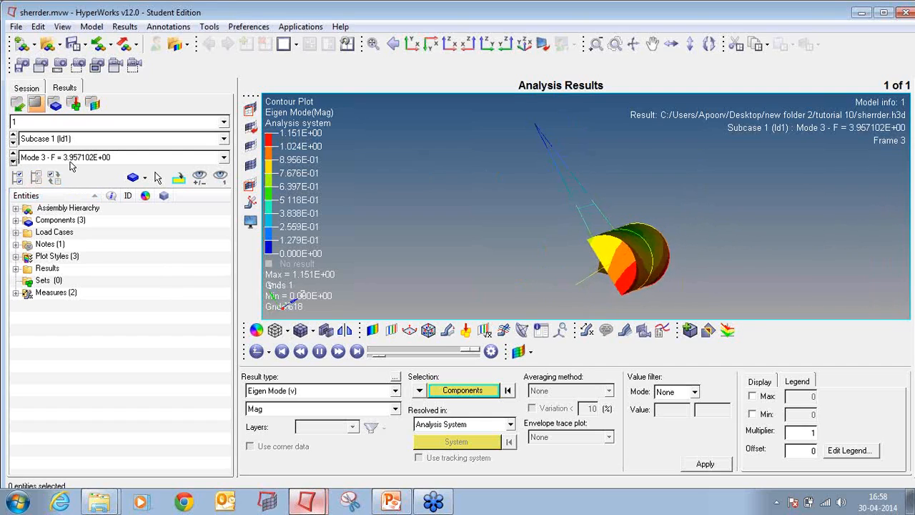
pyautogui.click(14, 163)
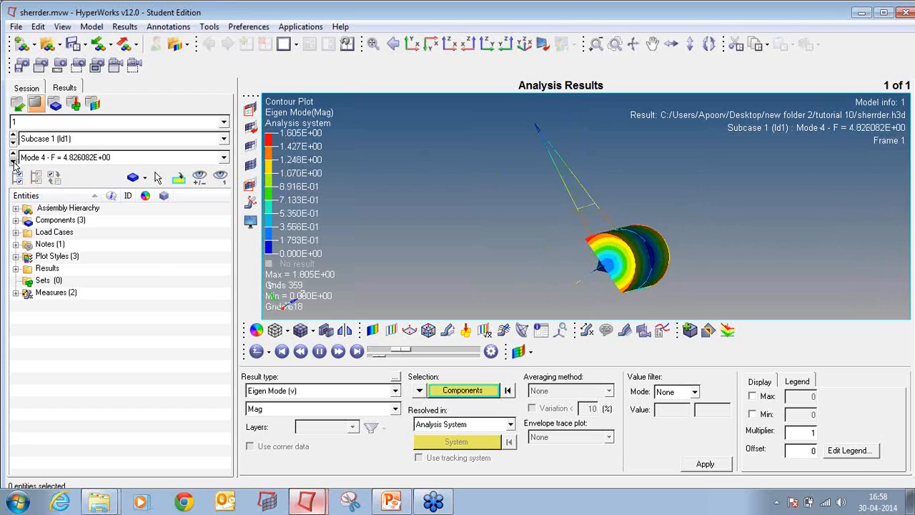
pyautogui.click(14, 163)
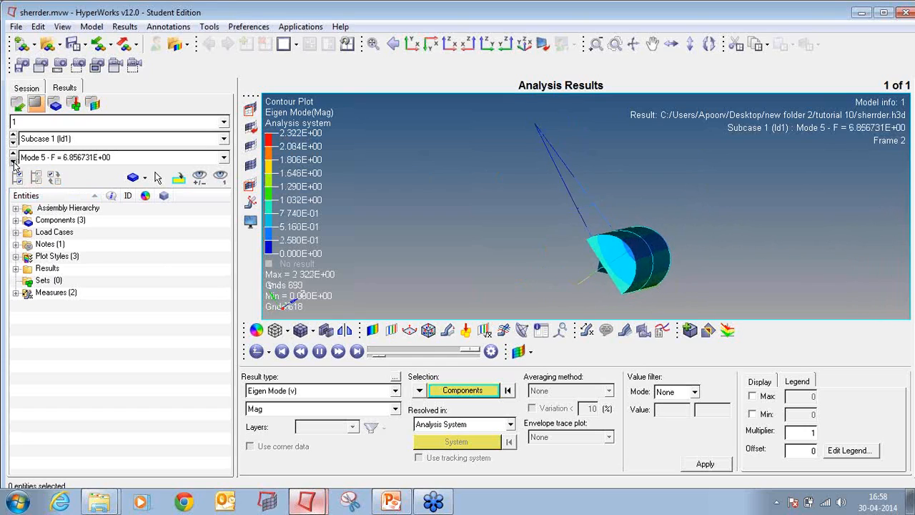
pyautogui.click(13, 163)
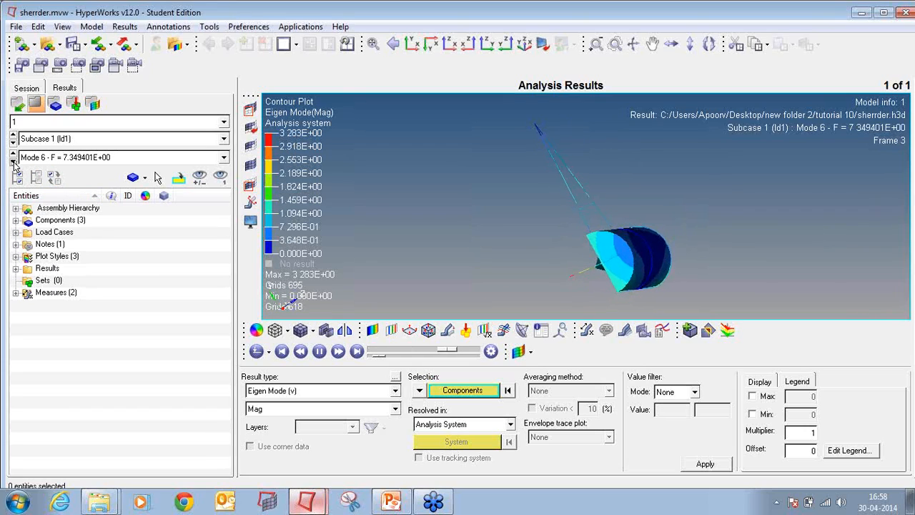
pyautogui.click(13, 162)
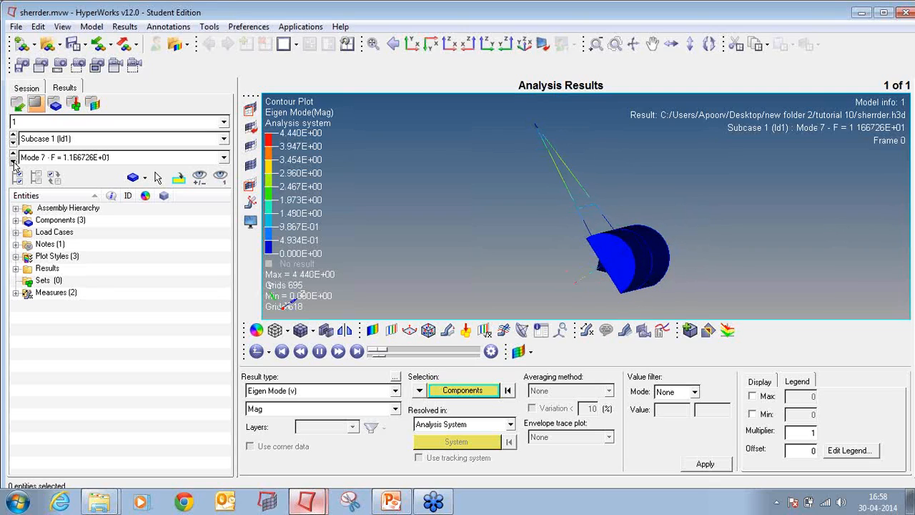
pyautogui.click(13, 162)
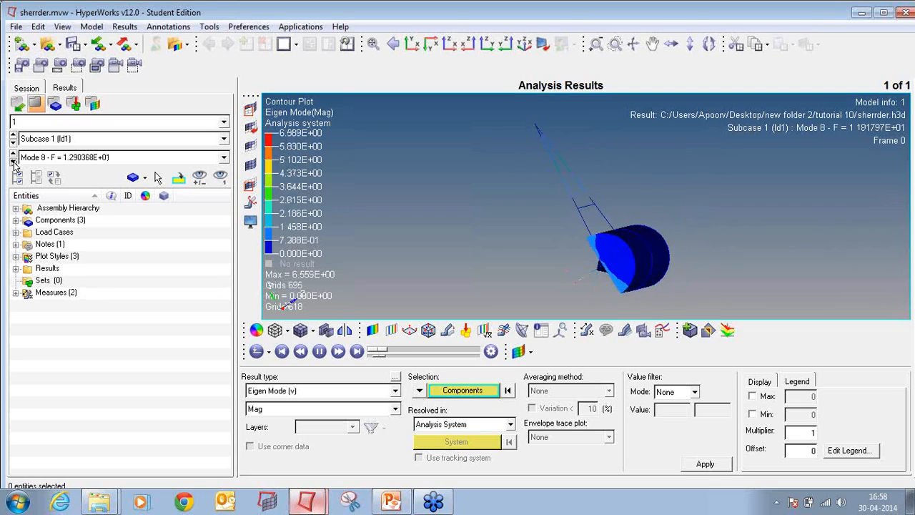
pyautogui.click(14, 162)
pyautogui.click(14, 162)
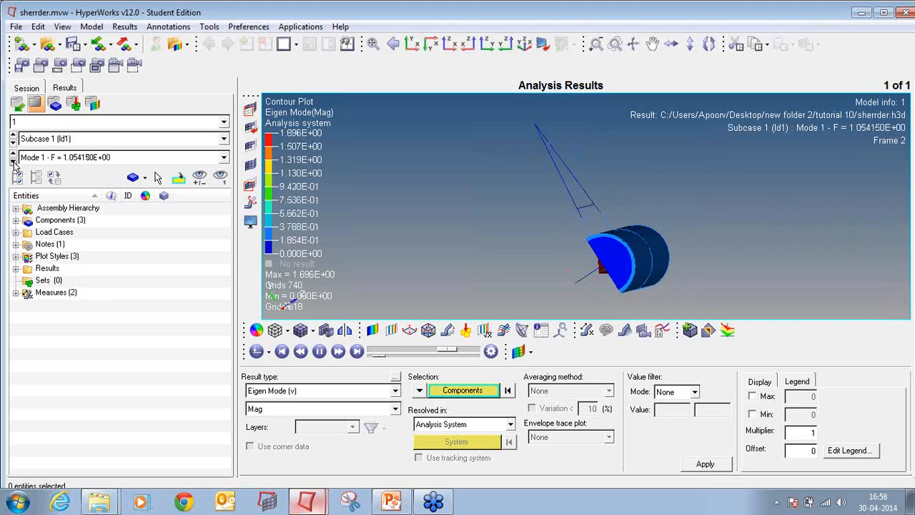
# - Compare the shapes and frequencies of modes 2, 3 and 4 by switching back and forth between them
pyautogui.click(14, 162)
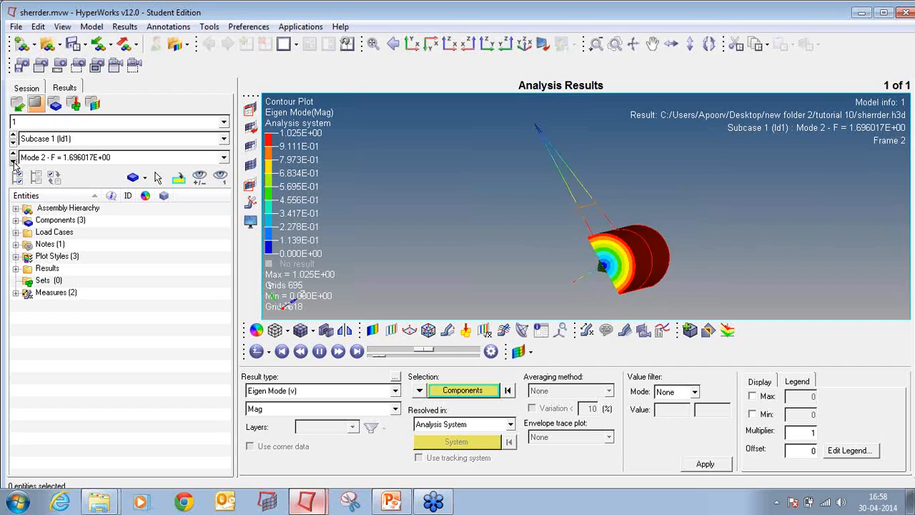
pyautogui.click(14, 163)
pyautogui.click(13, 162)
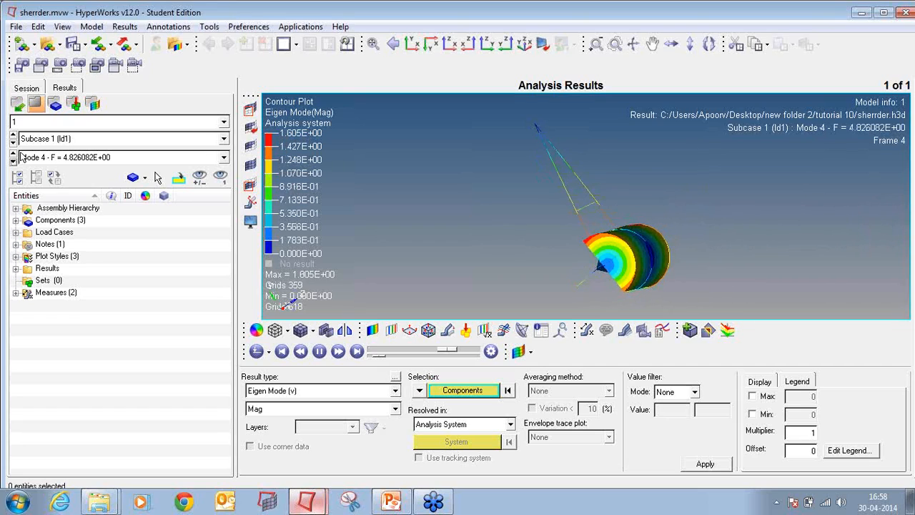
pyautogui.click(14, 155)
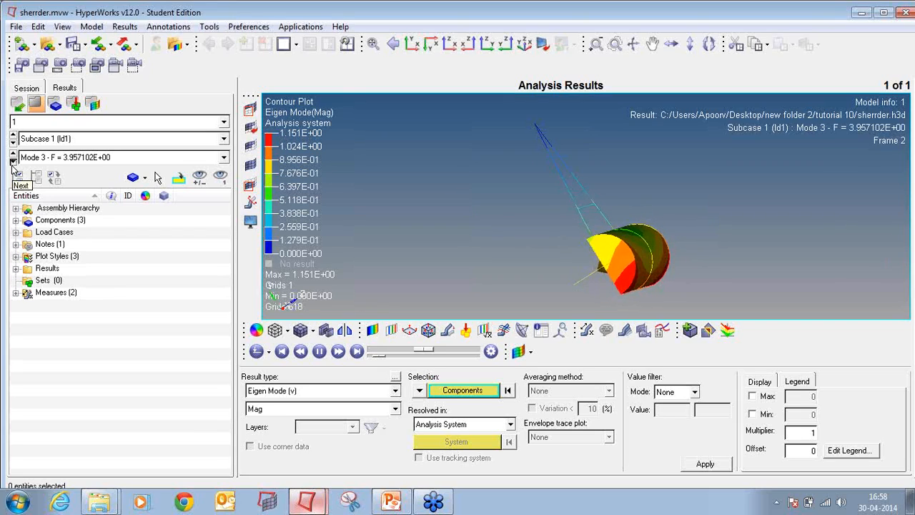
pyautogui.click(13, 162)
pyautogui.click(13, 162)
pyautogui.click(13, 155)
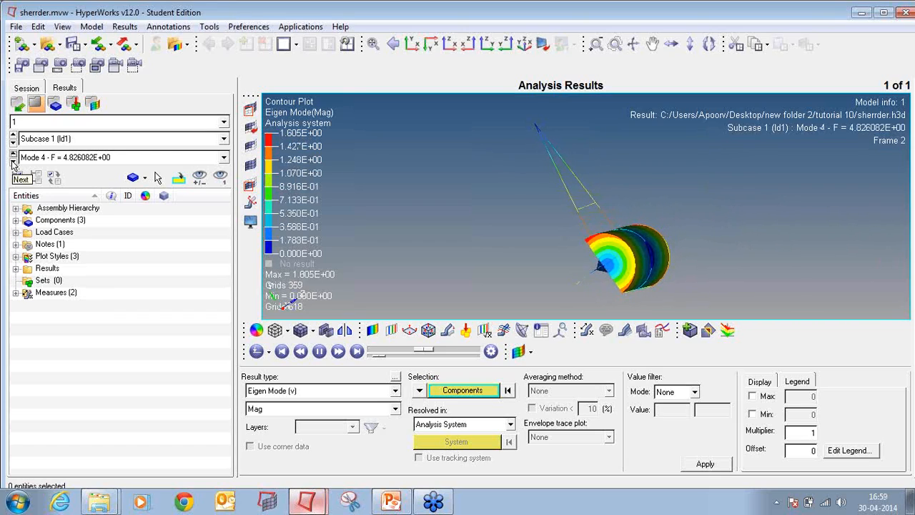
pyautogui.click(13, 155)
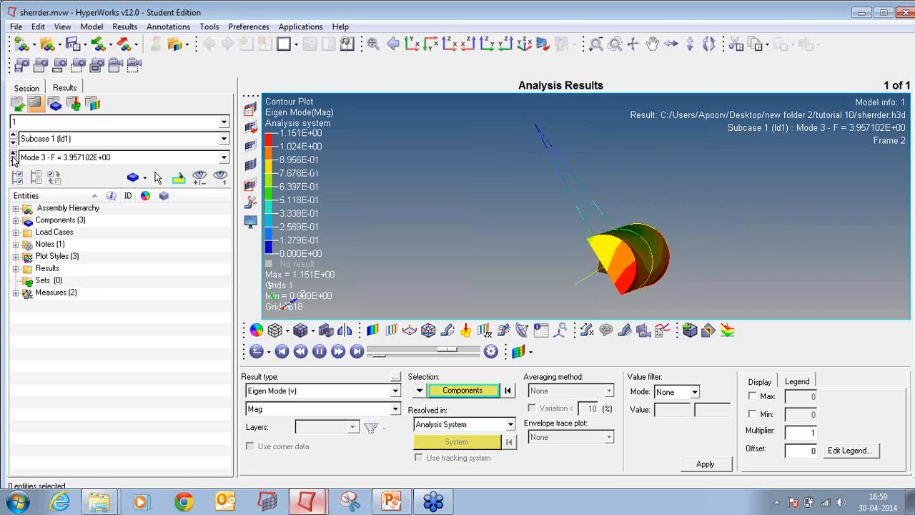
pyautogui.click(13, 162)
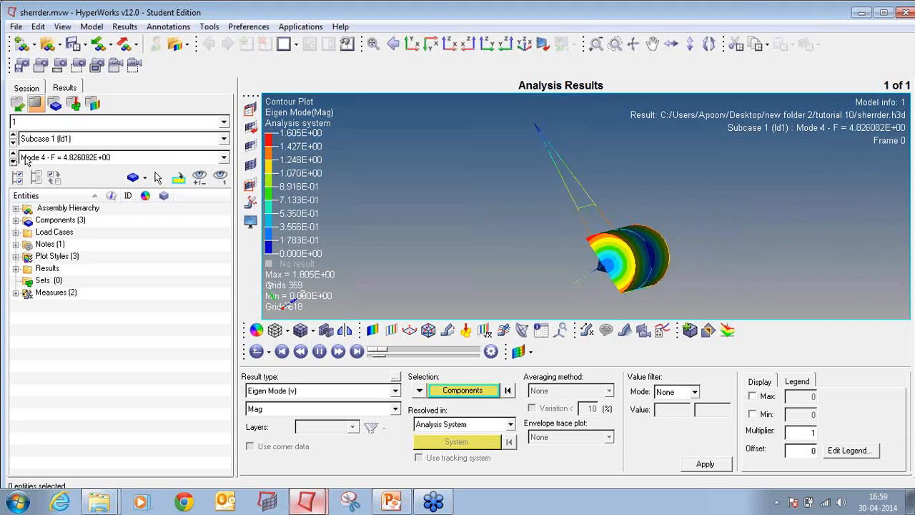
# - Close the HyperView results window and leave the OptiStruct run settings in HyperMesh
pyautogui.click(909, 14)
pyautogui.click(465, 297)
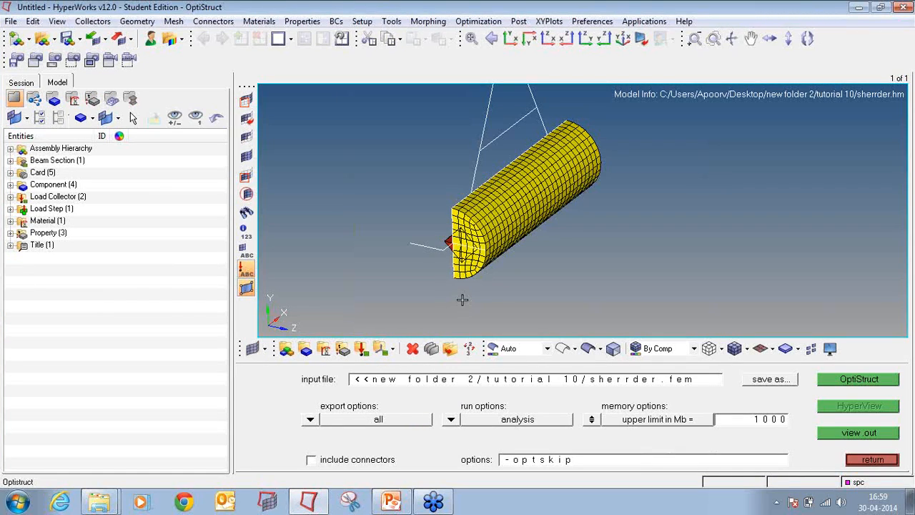
pyautogui.click(870, 459)
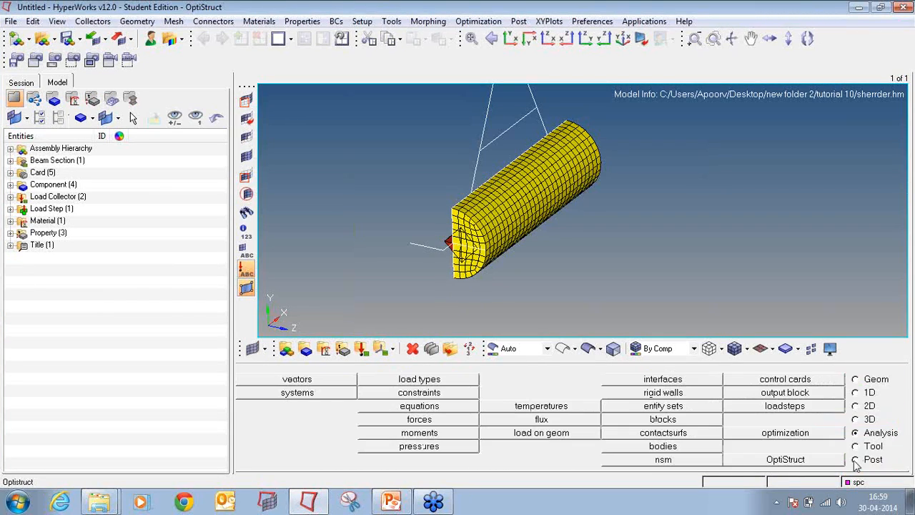
# - Open the size optimization setup and name a new design variable coverthk
pyautogui.click(803, 436)
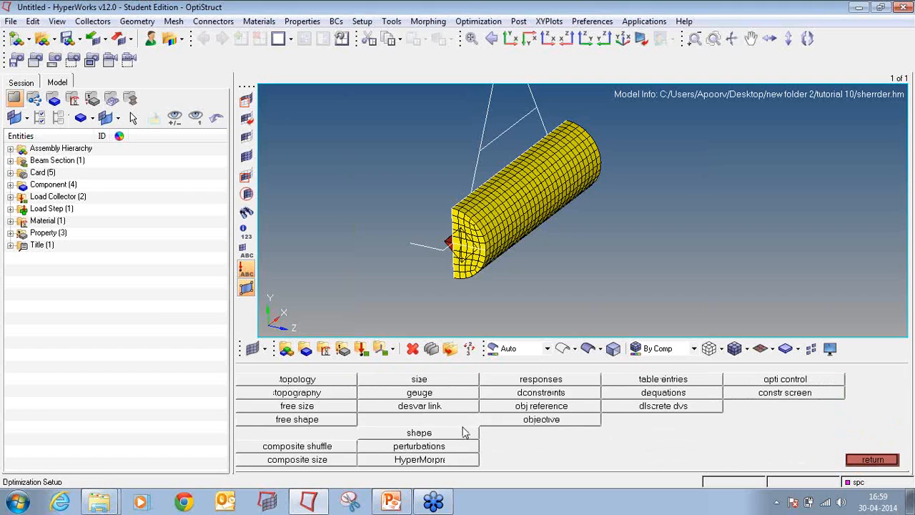
pyautogui.click(436, 384)
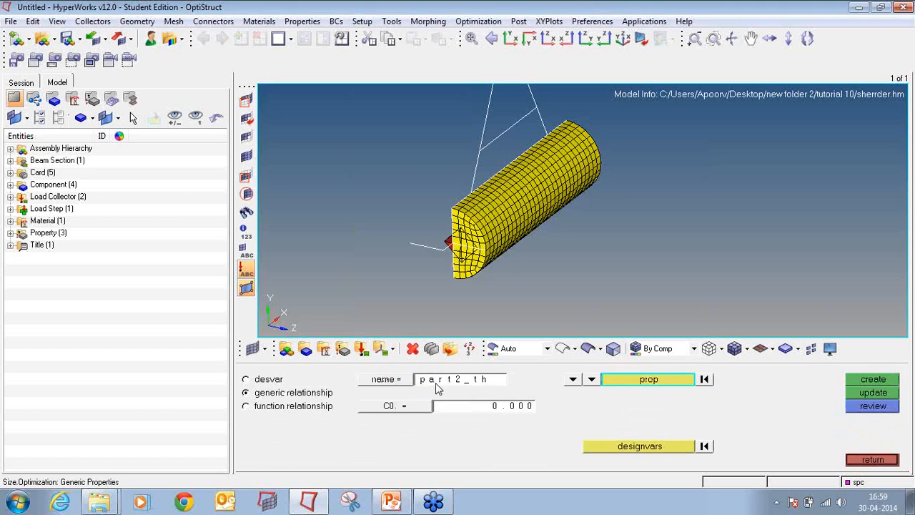
pyautogui.click(270, 381)
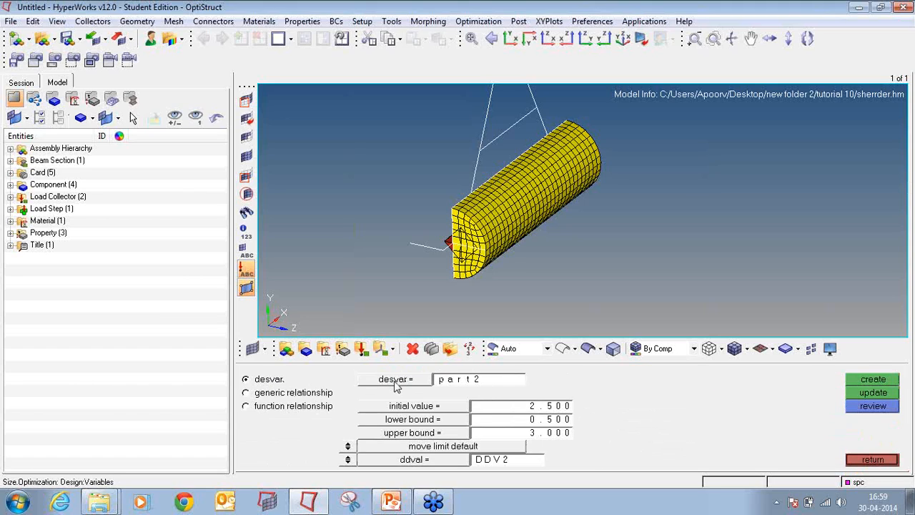
pyautogui.click(438, 379)
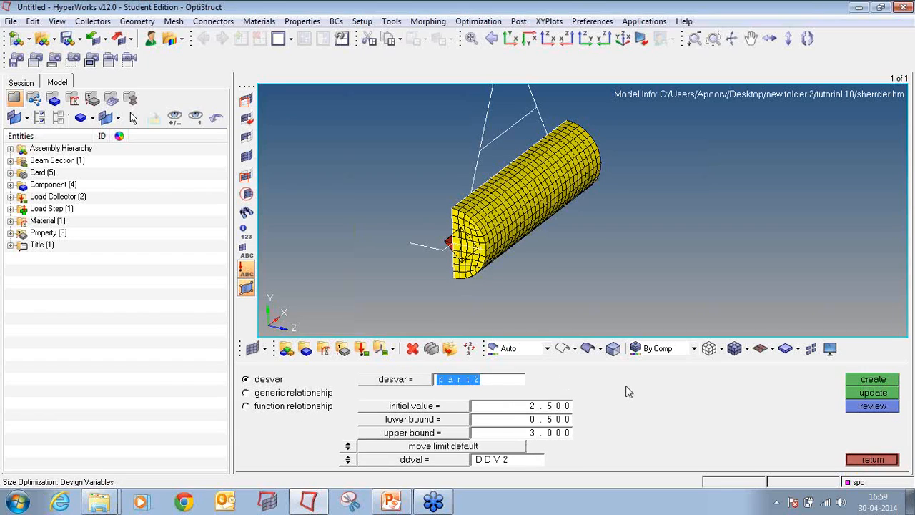
pyautogui.write('cov')
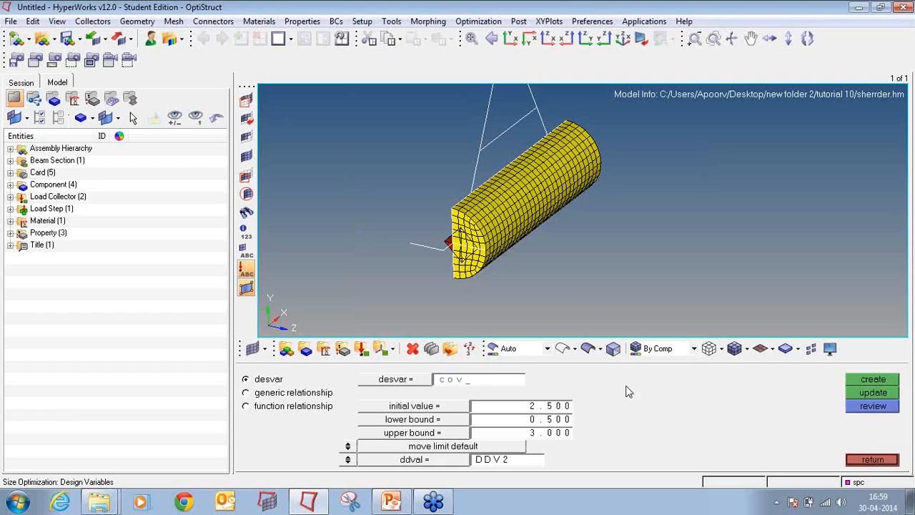
pyautogui.write('erthk')
# - Create the coverthk design variable with initial value 3, lower bound 1, upper bound 6 and no ddval, and list the model's design variables
pyautogui.click(551, 407)
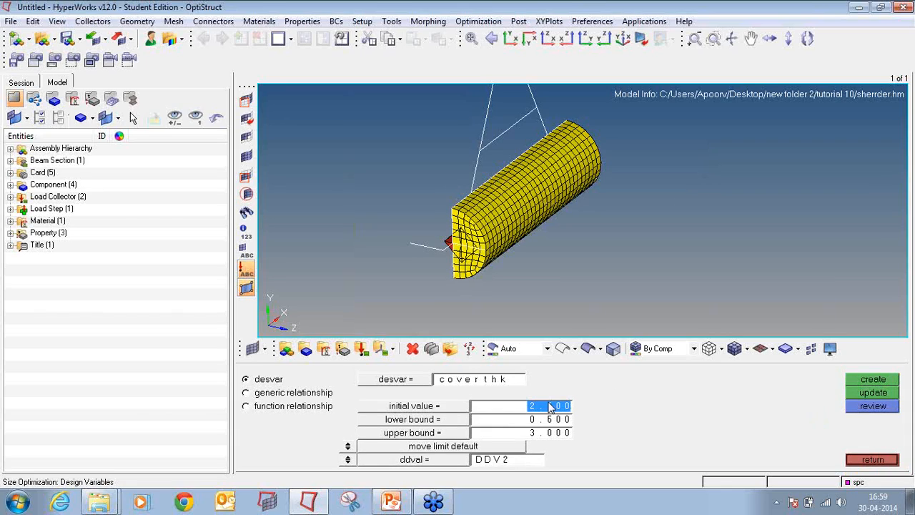
pyautogui.write('3')
pyautogui.press('Return')
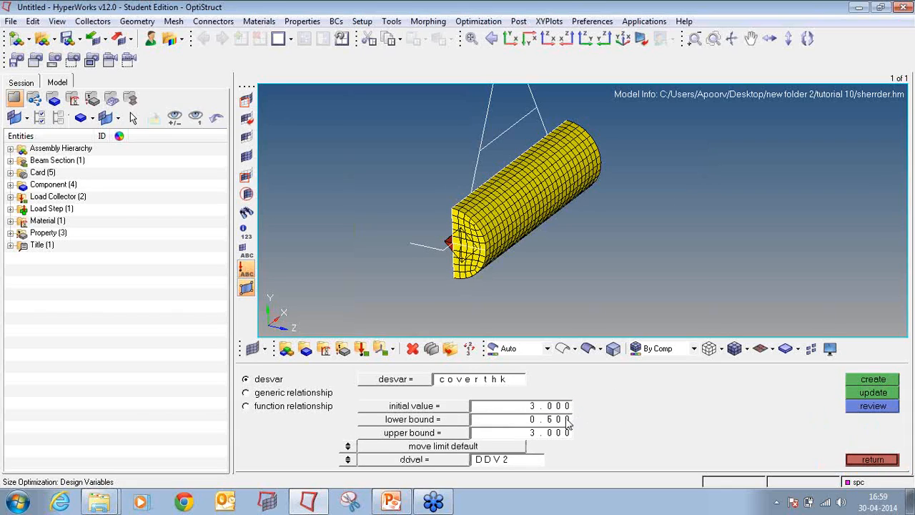
pyautogui.click(567, 421)
pyautogui.write('1')
pyautogui.press('Return')
pyautogui.click(558, 434)
pyautogui.write('6')
pyautogui.press('Return')
pyautogui.click(348, 460)
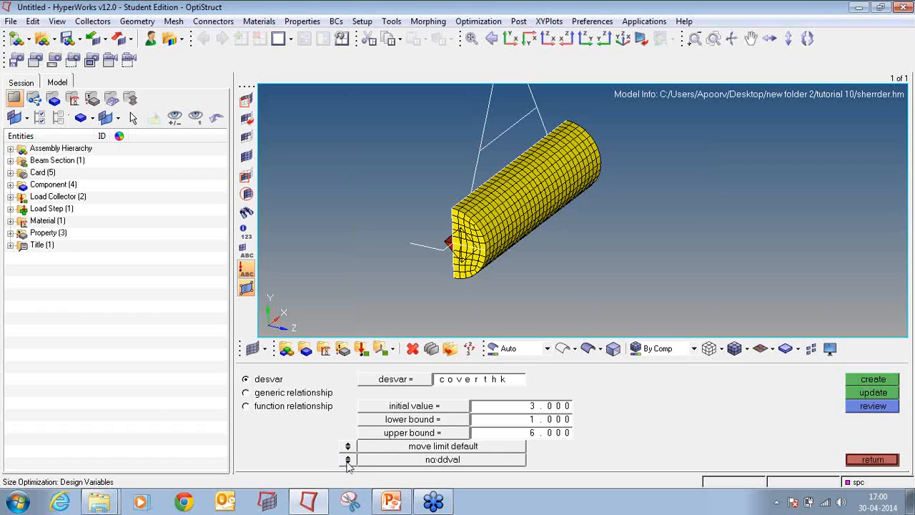
pyautogui.click(853, 382)
pyautogui.click(10, 257)
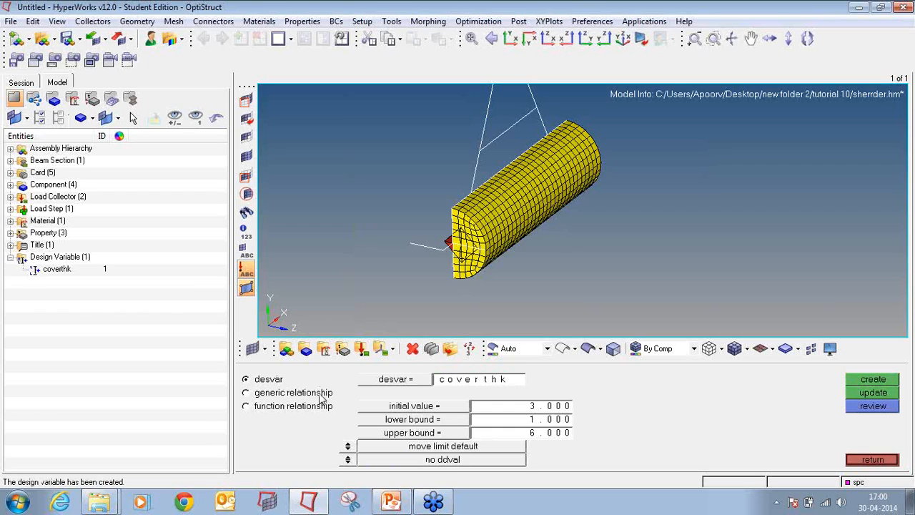
# - Create a design variable named beamwide with initial value 50, lower bound 30 and upper bound 90
pyautogui.click(464, 379)
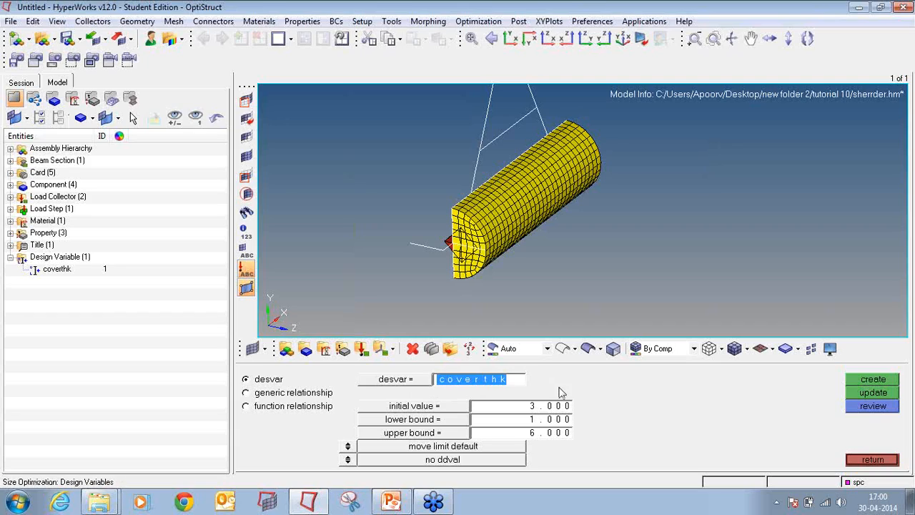
pyautogui.write('bea')
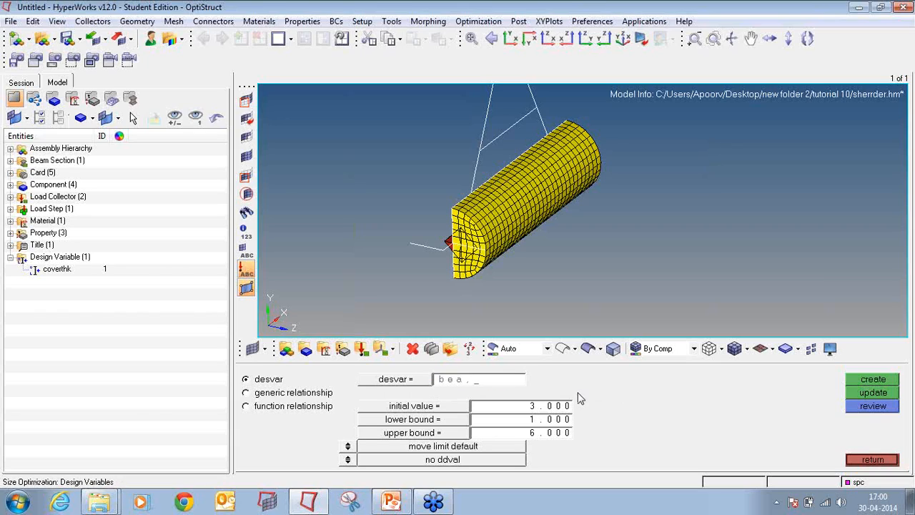
pyautogui.write('mwide')
pyautogui.click(563, 406)
pyautogui.write('50')
pyautogui.press('Tab')
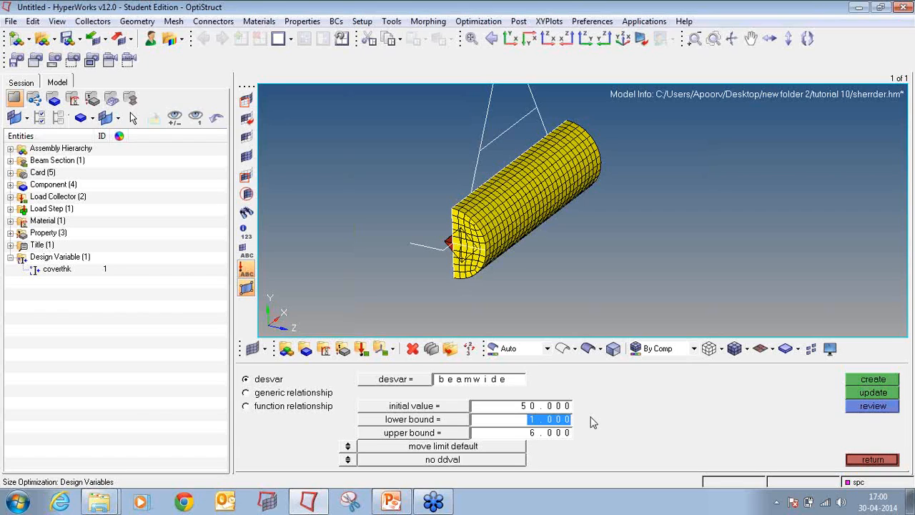
pyautogui.write('30')
pyautogui.press('Tab')
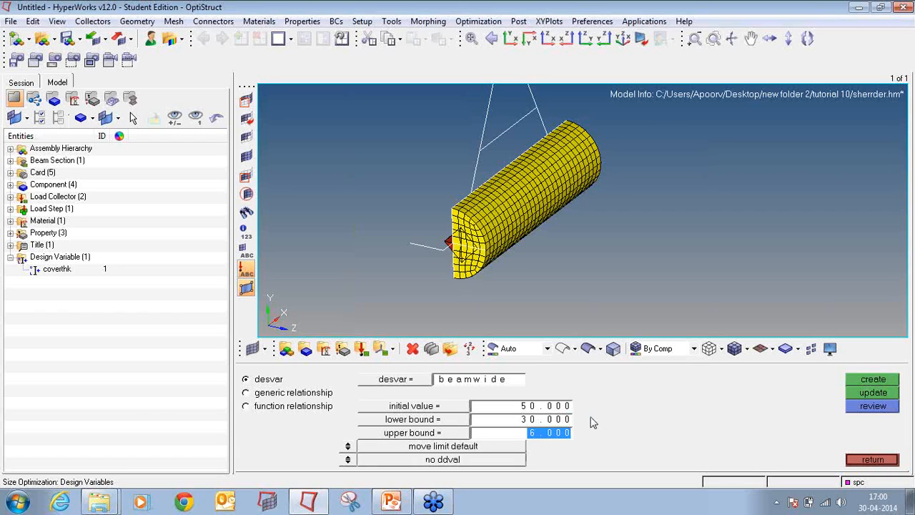
pyautogui.write('90')
pyautogui.press('Tab')
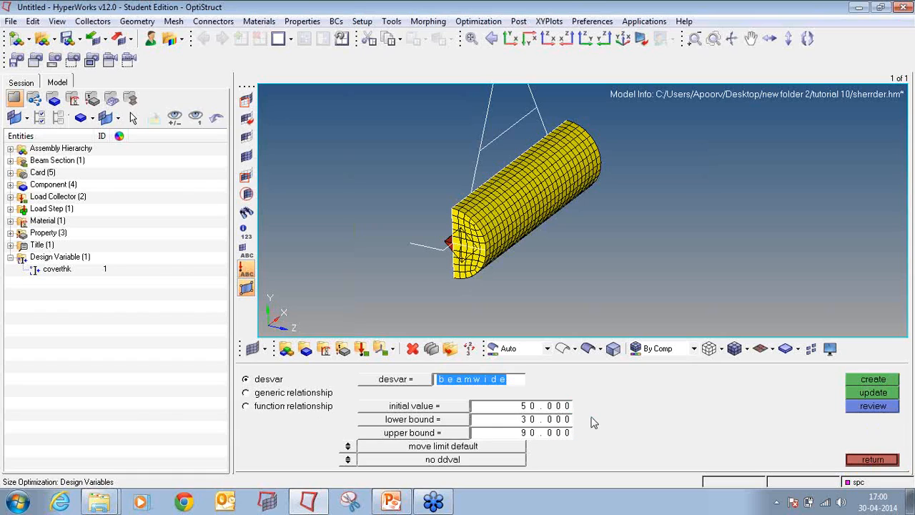
pyautogui.click(874, 381)
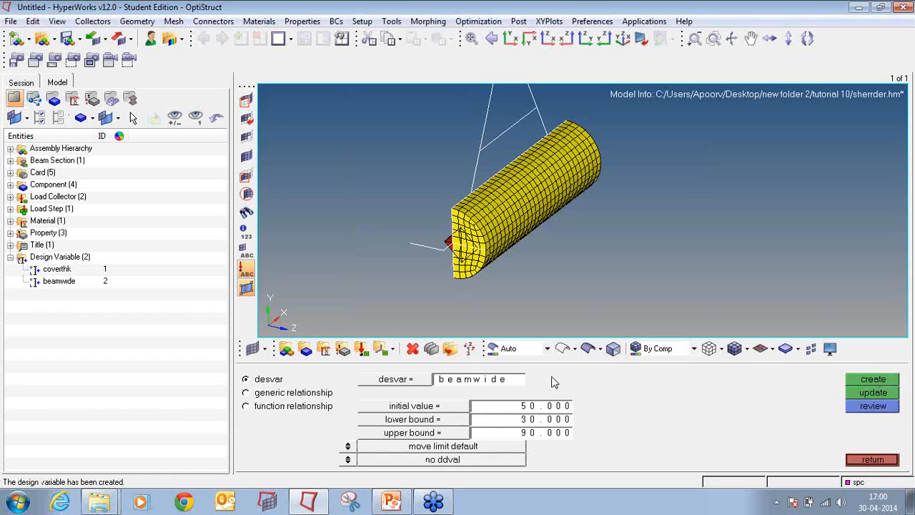
# - Create a design variable named beamhigh with initial value 100, lower bound 80 and upper bound 125
pyautogui.click(504, 379)
pyautogui.write('b')
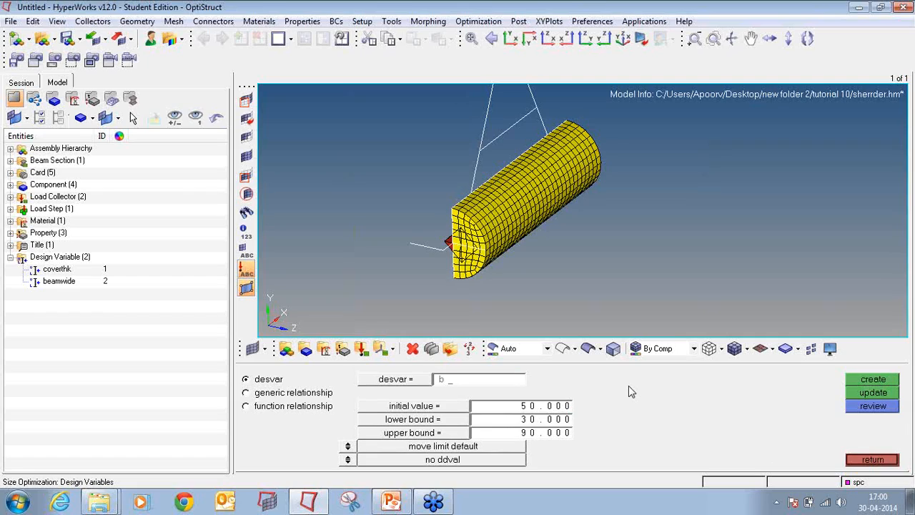
pyautogui.write('eamhtgh')
pyautogui.press('Tab')
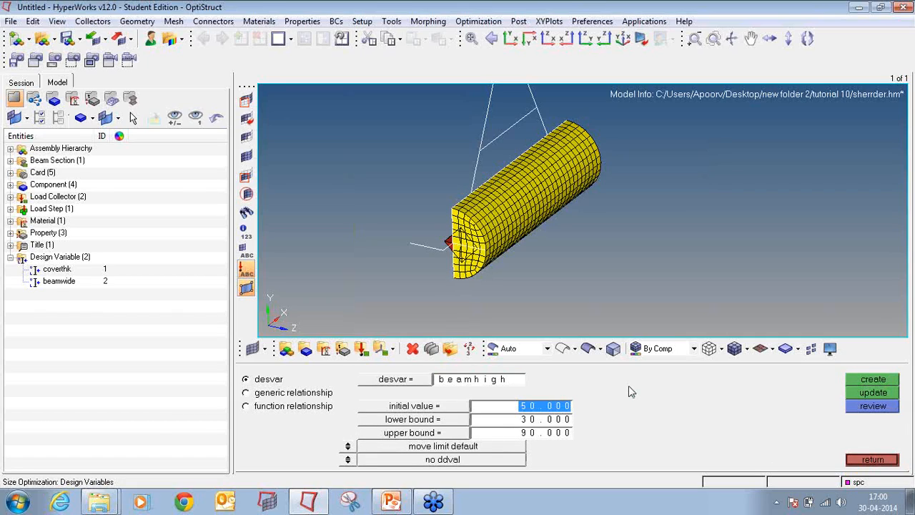
pyautogui.write('100')
pyautogui.press('Tab')
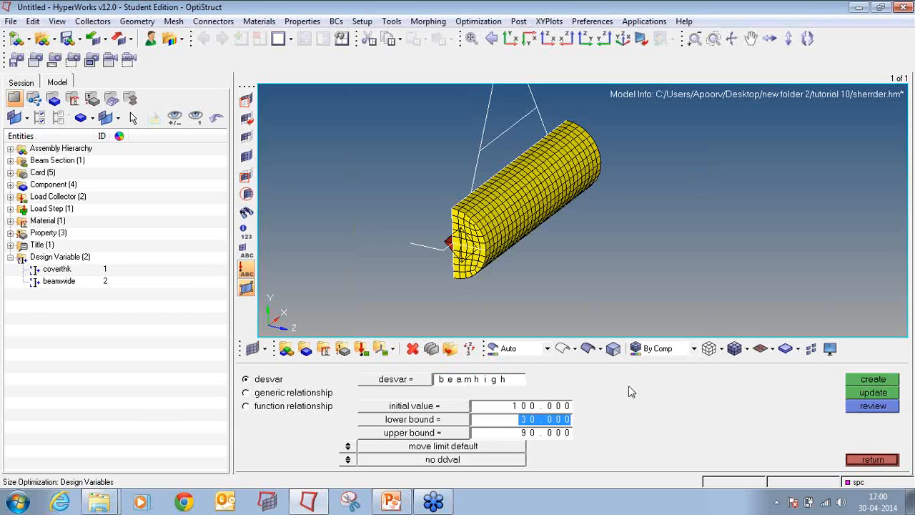
pyautogui.write('80')
pyautogui.press('Tab')
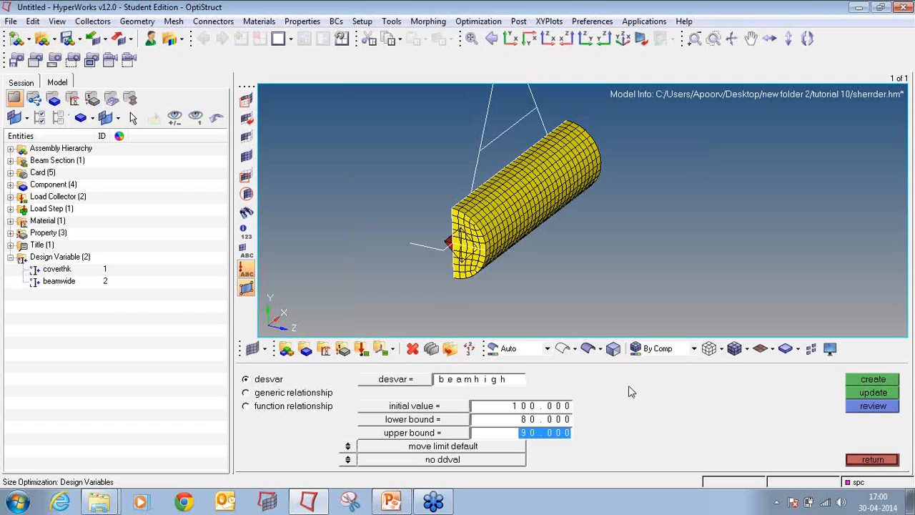
pyautogui.write('125')
pyautogui.press('Tab')
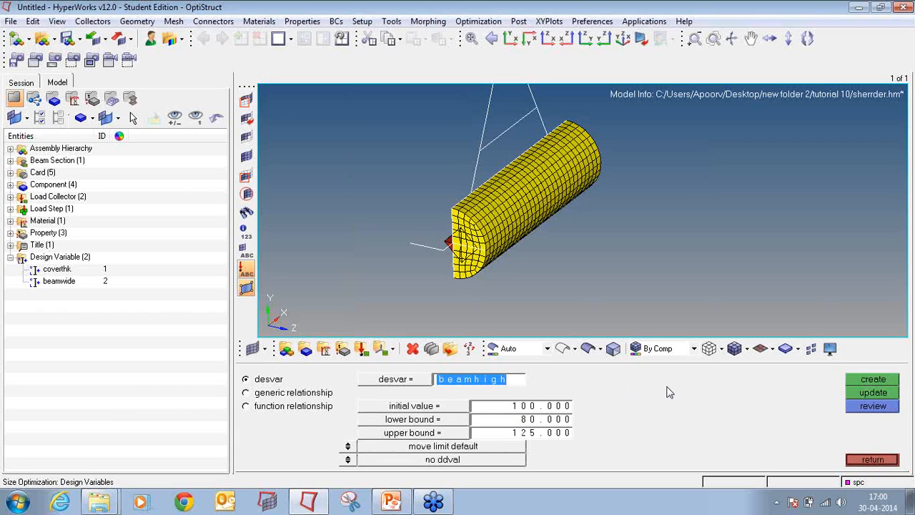
pyautogui.click(868, 380)
# - Create a design variable named beamthk1 with initial value 10, lower bound 5 and upper bound 15
pyautogui.write('beamth')
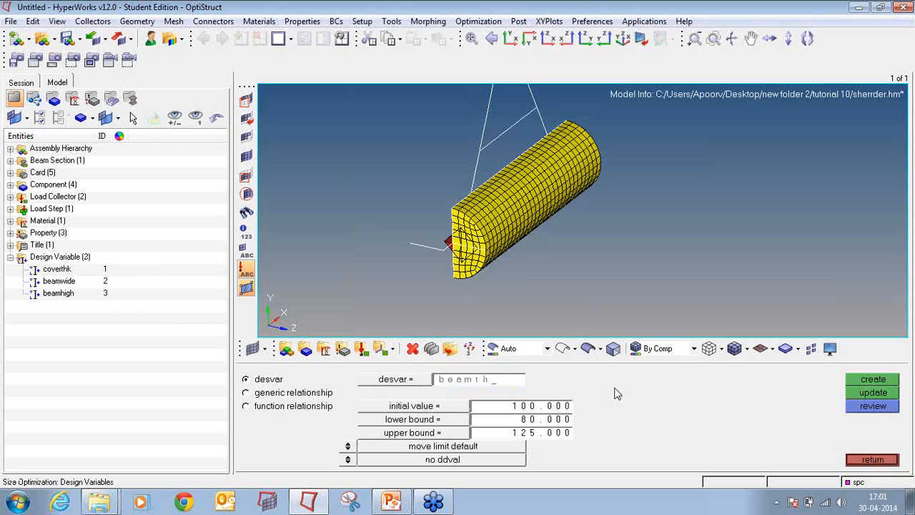
pyautogui.write('k1')
pyautogui.press('Return')
pyautogui.click(527, 420)
pyautogui.press('capslock')
pyautogui.hotkey('shift', 'Tab')
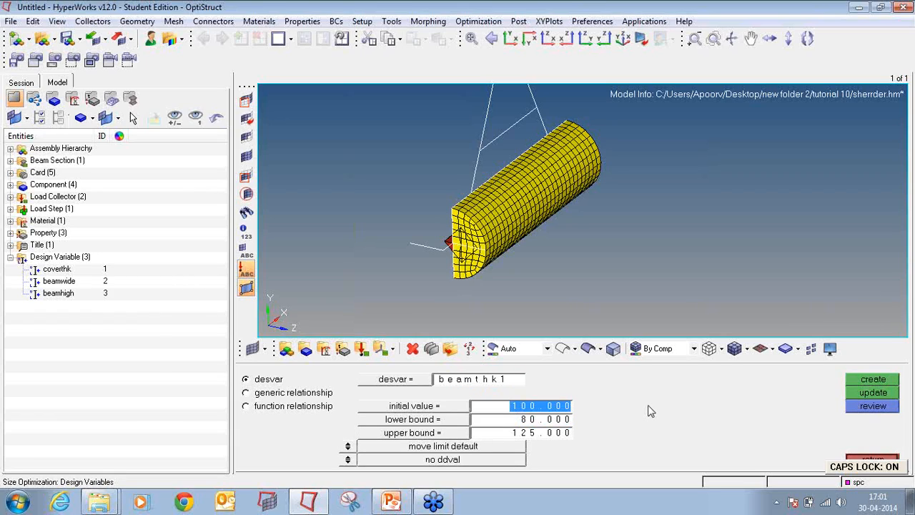
pyautogui.write('10')
pyautogui.press('Tab')
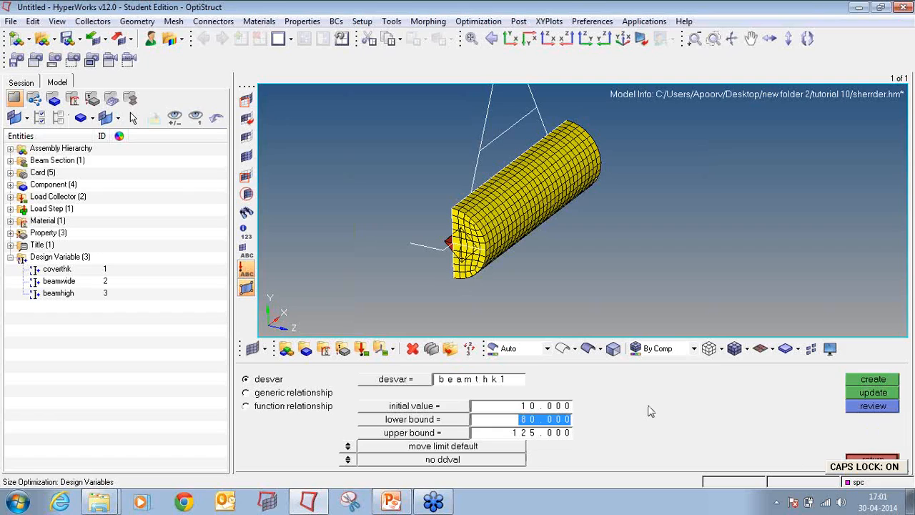
pyautogui.press('BackSpace')
pyautogui.write('5')
pyautogui.press('Tab')
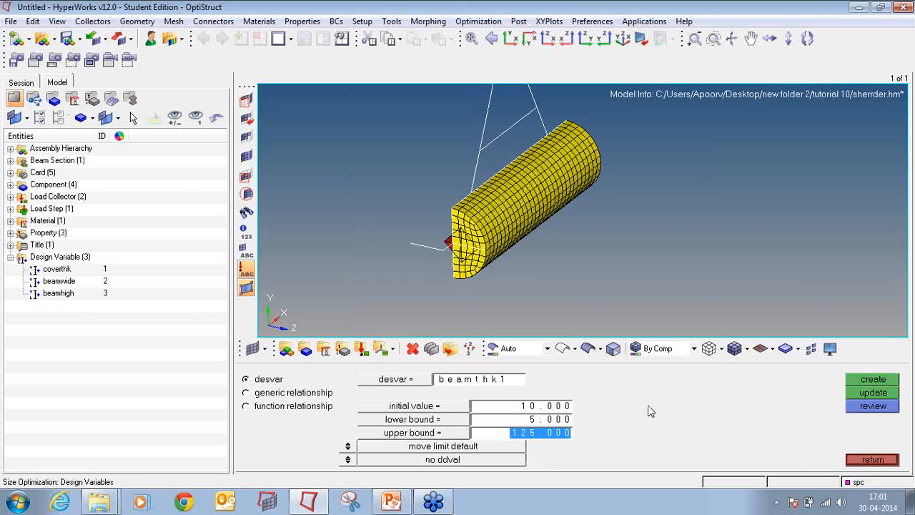
pyautogui.write('15')
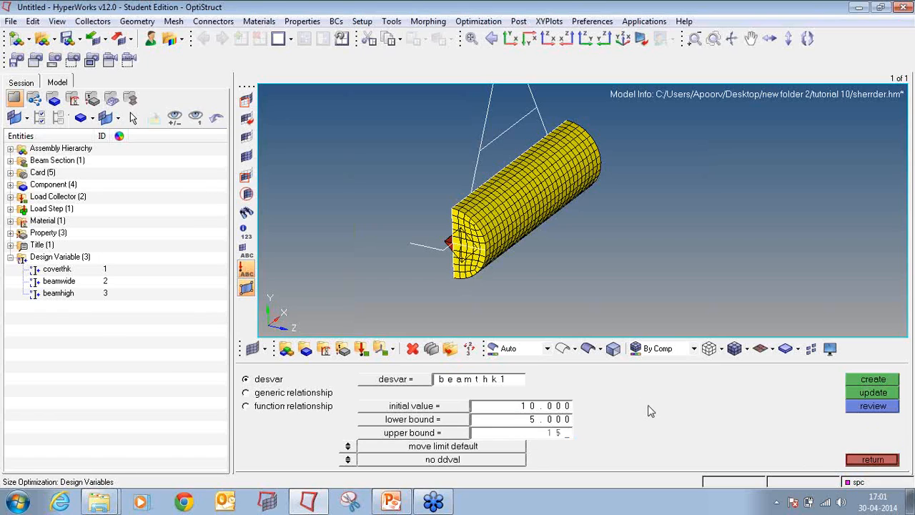
pyautogui.press('Tab')
pyautogui.click(859, 384)
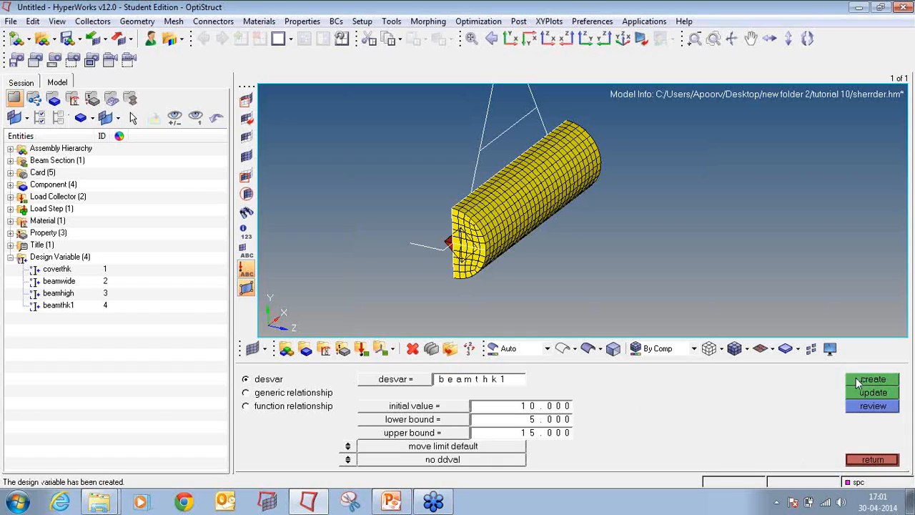
# - Create a design variable named beamthk2 with initial value 20, lower bound 15 and upper bound 30
pyautogui.click(514, 380)
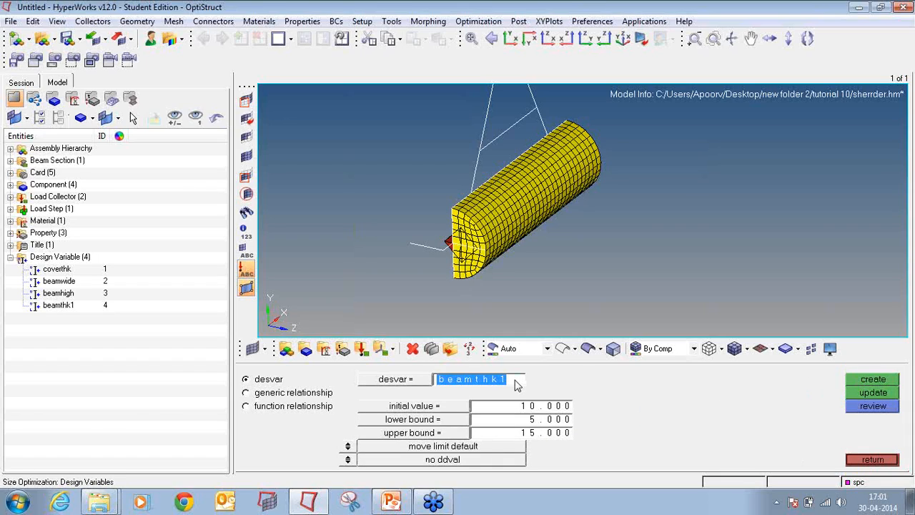
pyautogui.press('BackSpace')
pyautogui.write('2')
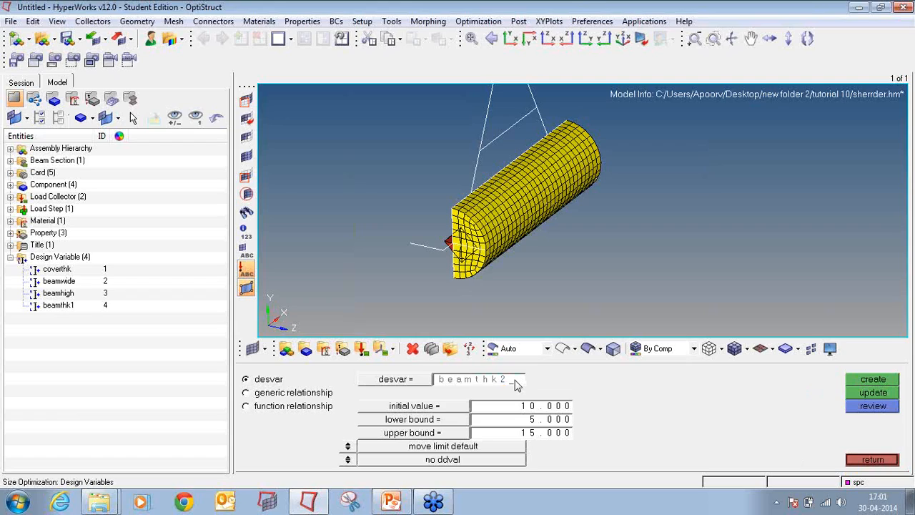
pyautogui.press('Tab')
pyautogui.write('20')
pyautogui.press('Tab')
pyautogui.write('15')
pyautogui.press('Tab')
pyautogui.write('30')
pyautogui.press('Return')
pyautogui.click(870, 380)
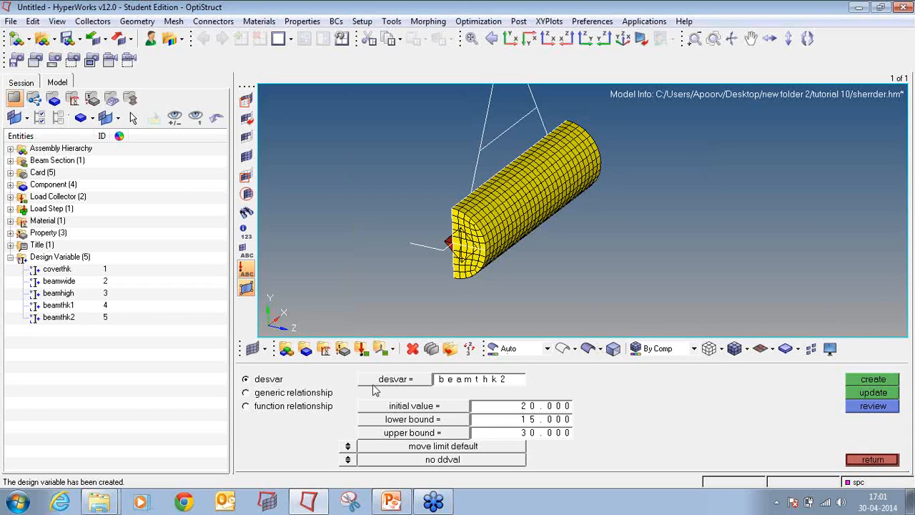
# - Start a generic relationship between design variables and properties and name it covethk
pyautogui.click(289, 395)
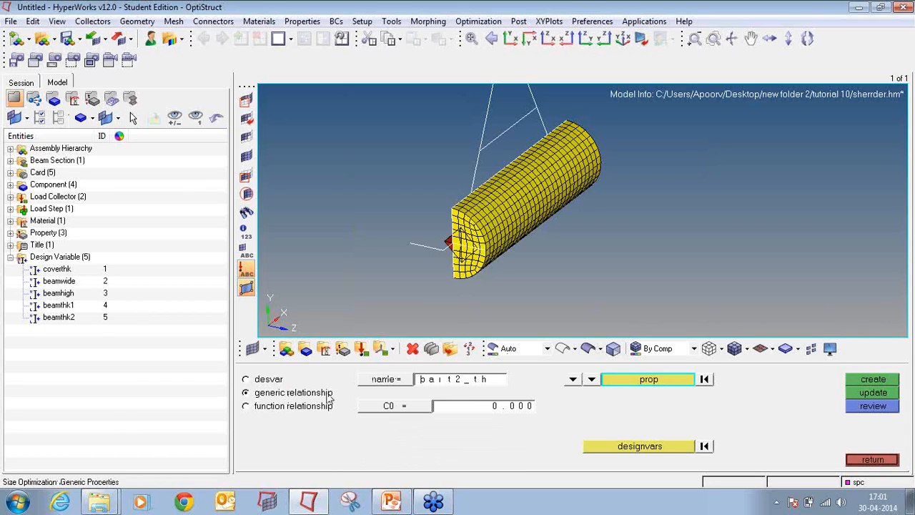
pyautogui.click(426, 386)
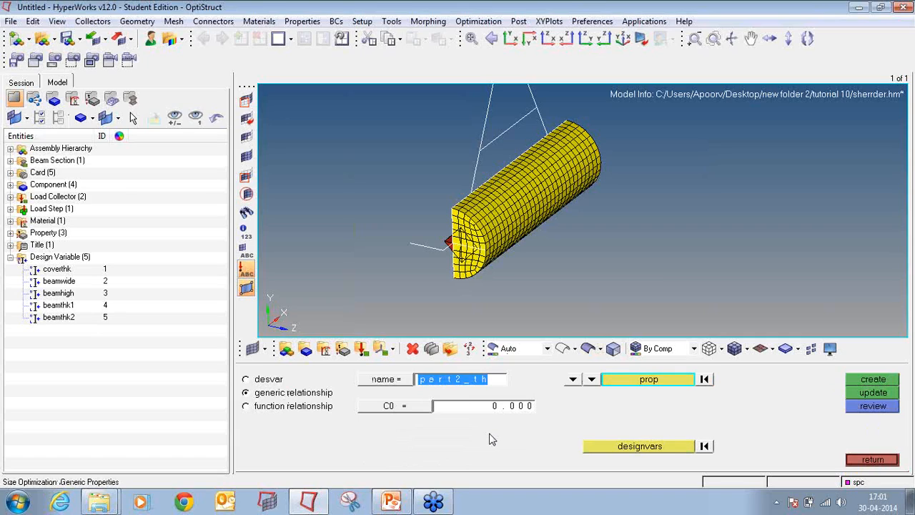
pyautogui.write('COVER_')
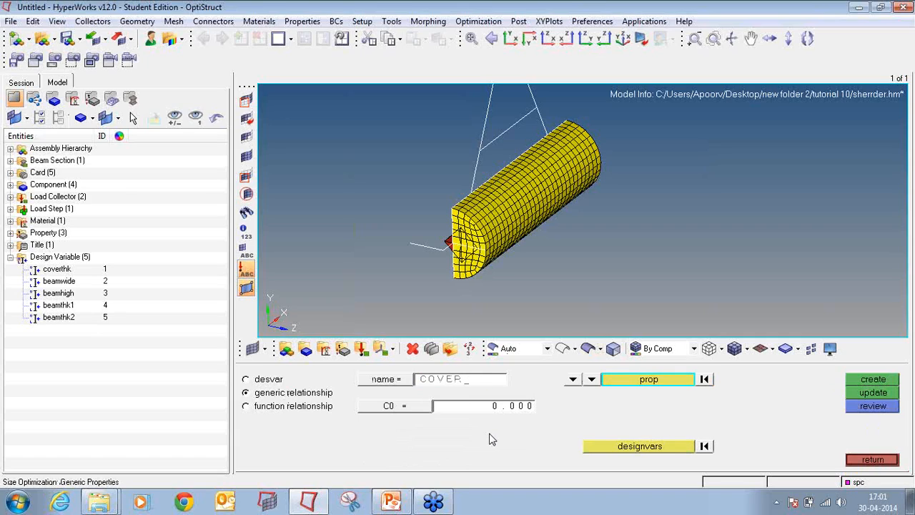
pyautogui.press('BackSpace')
pyautogui.press('BackSpace')
pyautogui.press('BackSpace')
pyautogui.press('BackSpace')
pyautogui.press('BackSpace')
pyautogui.press('capslock')
pyautogui.write('covet')
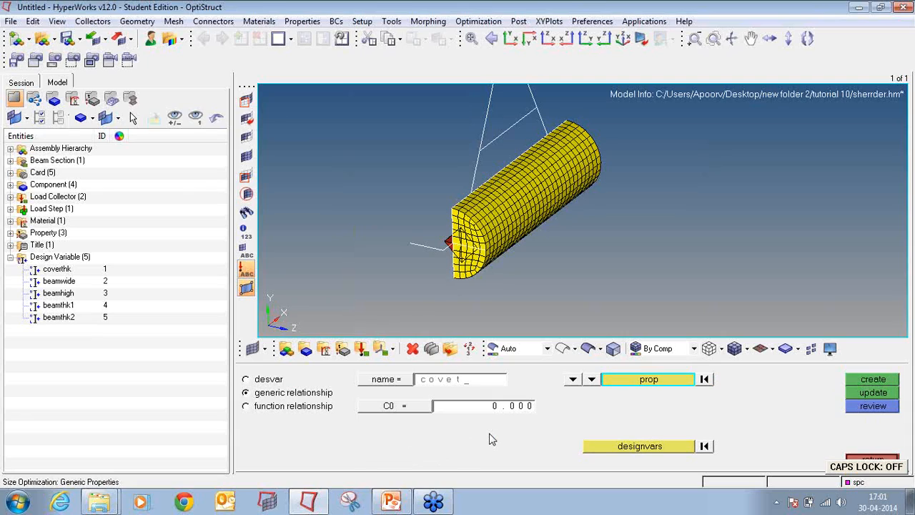
pyautogui.write('hl')
pyautogui.write('k')
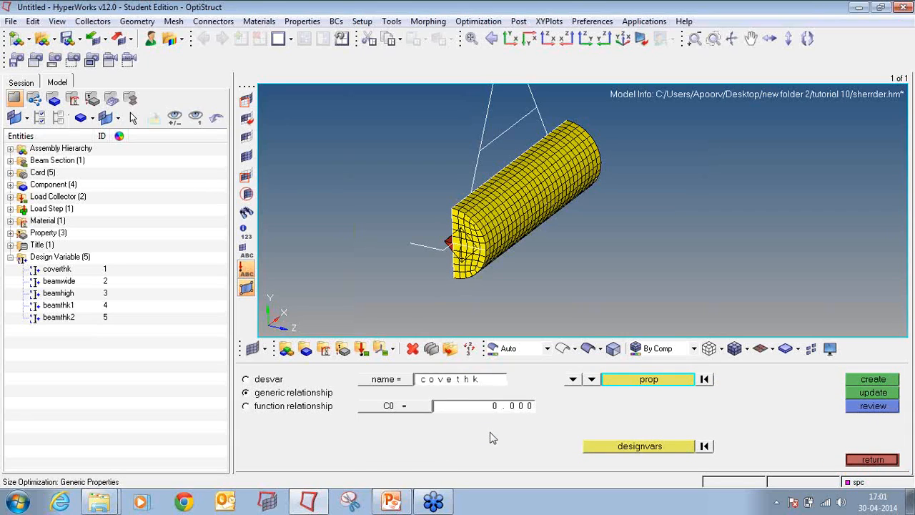
# - Relate Thickness T of the cover property to the coverthk design variable and create the covethk relationship
pyautogui.click(622, 380)
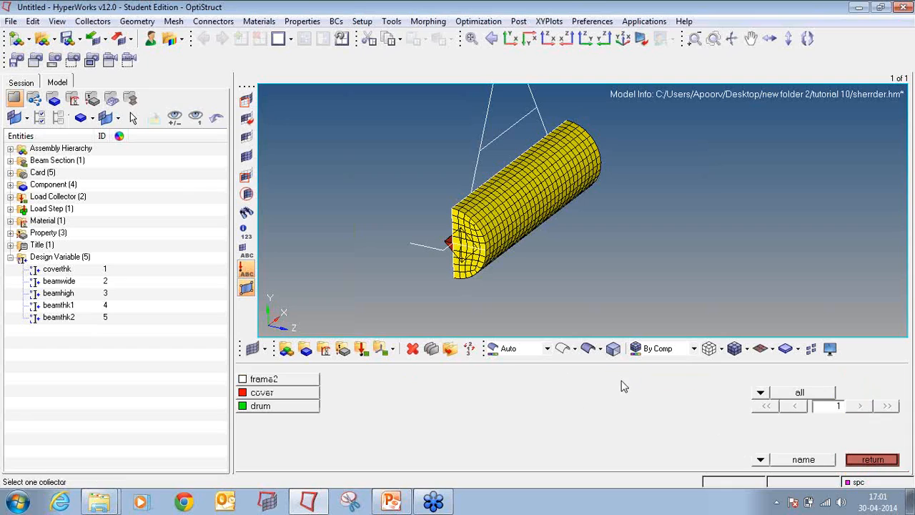
pyautogui.click(308, 393)
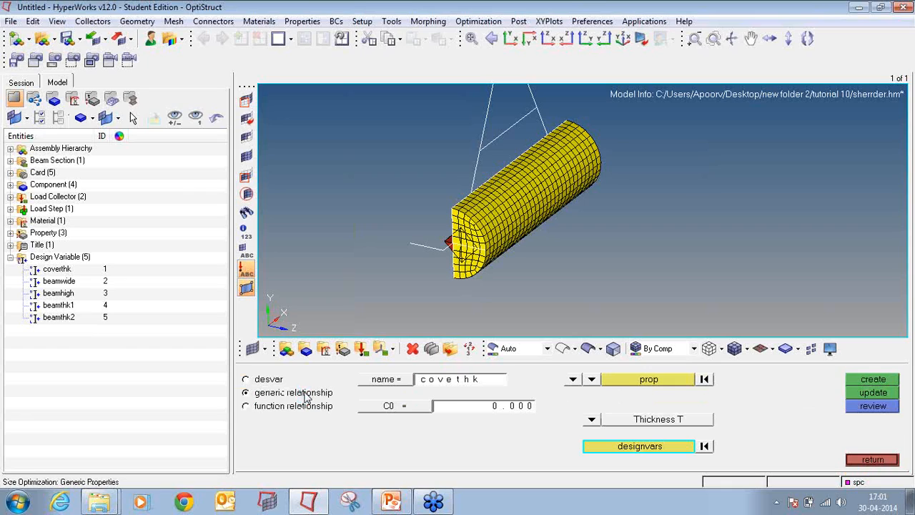
pyautogui.click(652, 448)
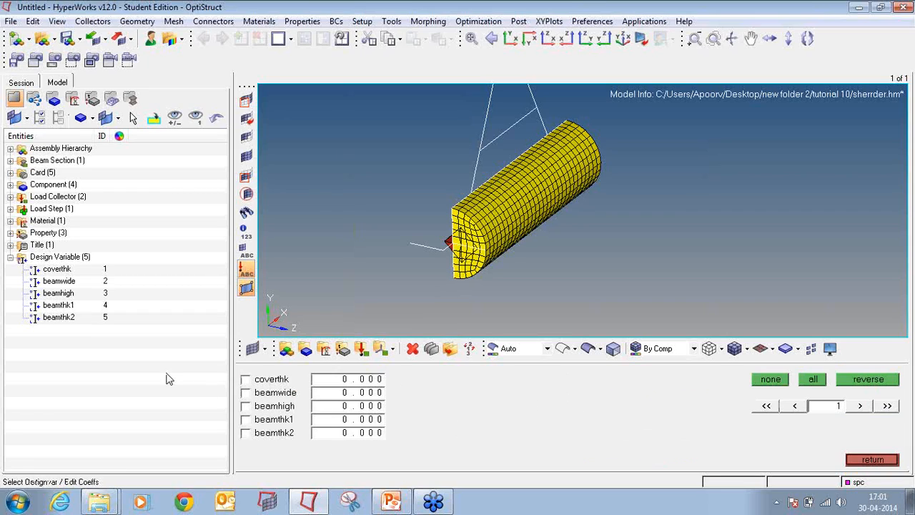
pyautogui.click(245, 378)
pyautogui.click(872, 460)
pyautogui.click(860, 383)
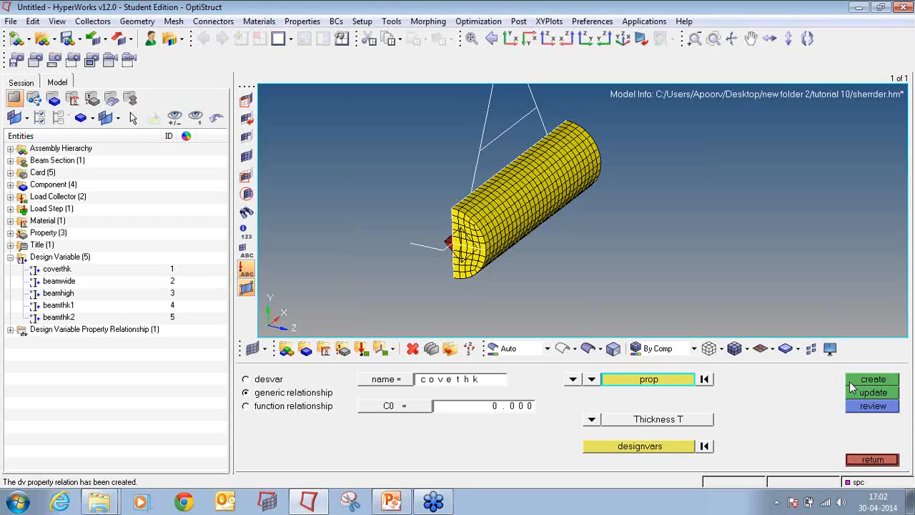
# - Create a generic relationship named DIM1 linking Dimension 1 of the frame2 property to the beamwide design variable
pyautogui.click(490, 386)
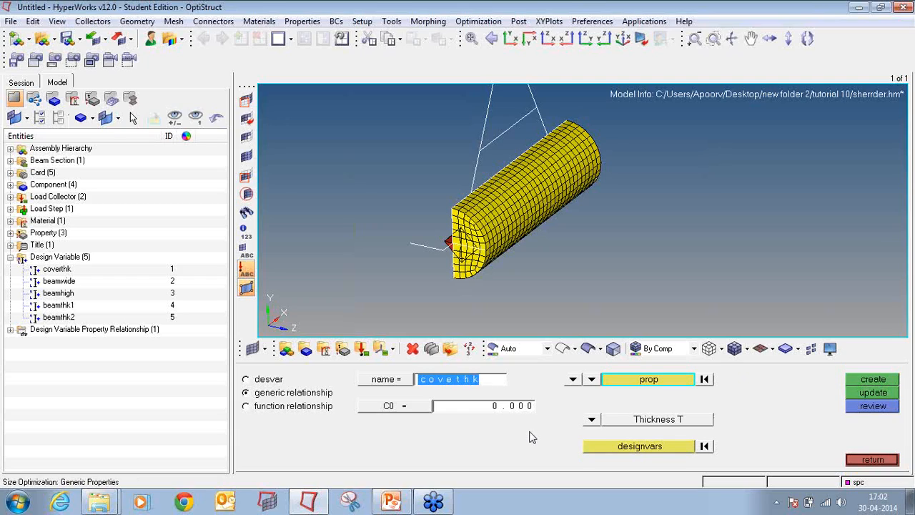
pyautogui.write('DIM1')
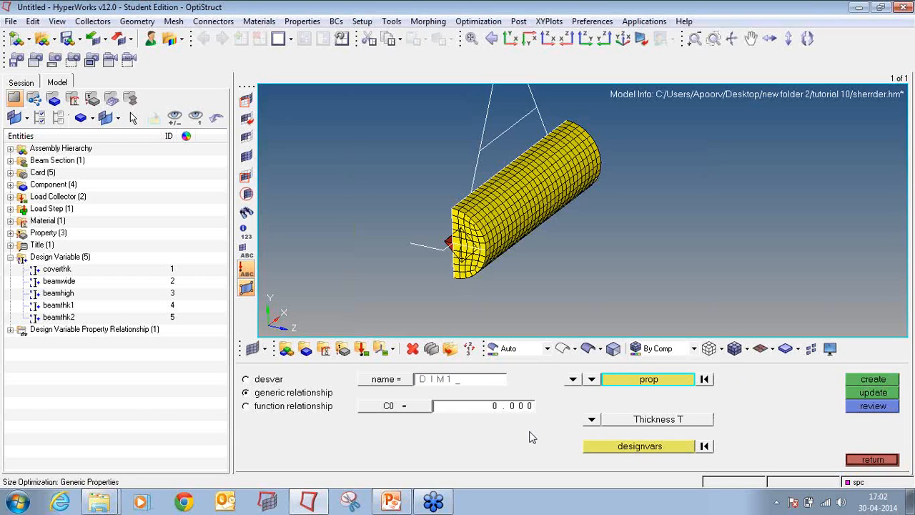
pyautogui.click(631, 385)
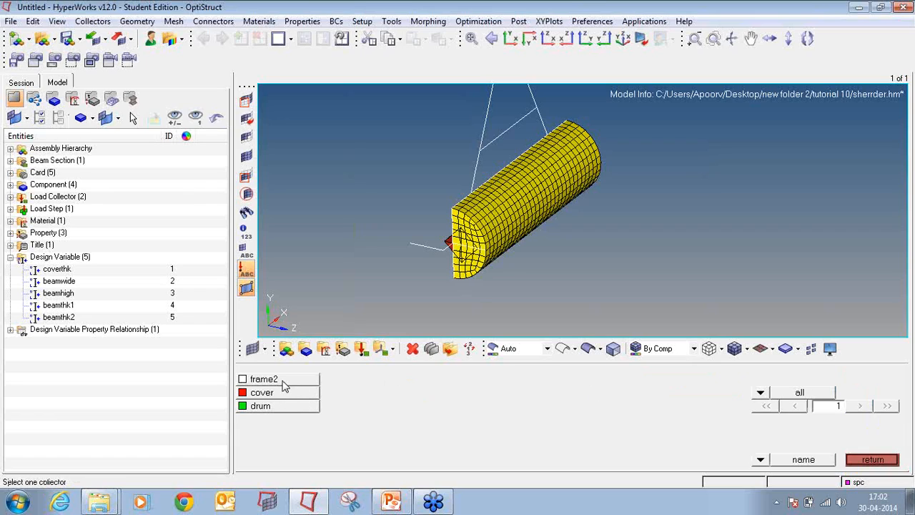
pyautogui.click(284, 383)
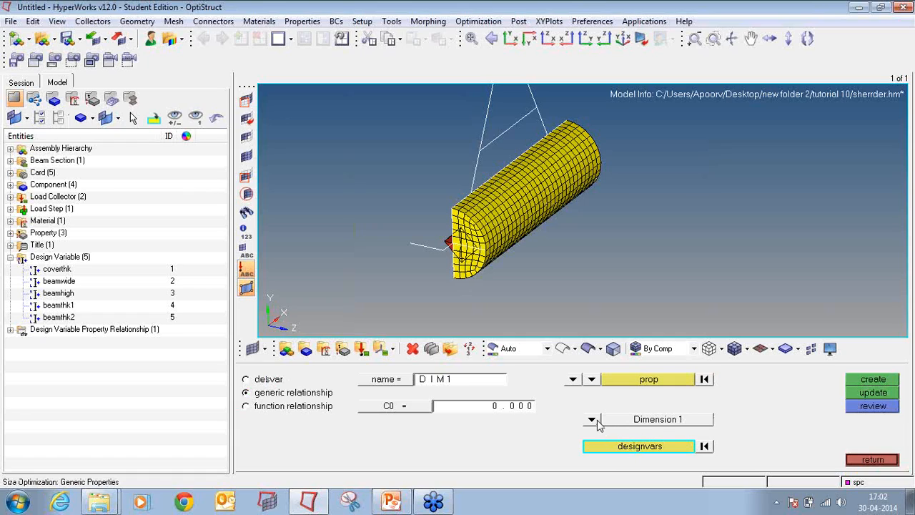
pyautogui.click(632, 448)
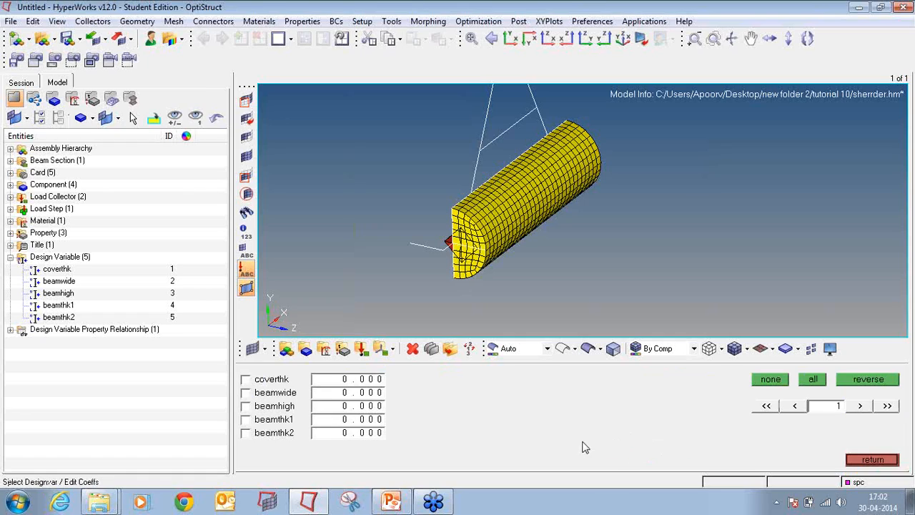
pyautogui.click(268, 399)
pyautogui.click(871, 460)
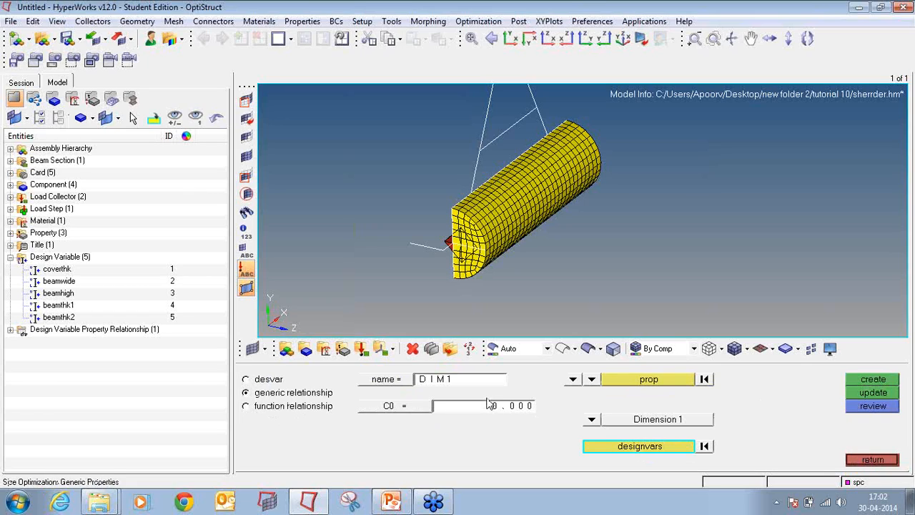
pyautogui.click(873, 378)
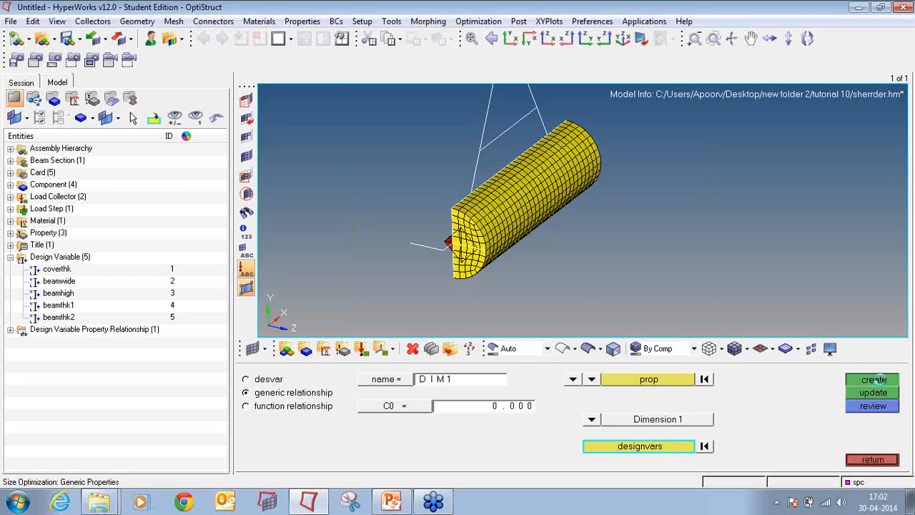
# - Create relationship DIM2 linking Dimension 2 of the frame2 property to beamhigh, and expand the property relationships in the model tree
pyautogui.click(475, 384)
pyautogui.press('BackSpace')
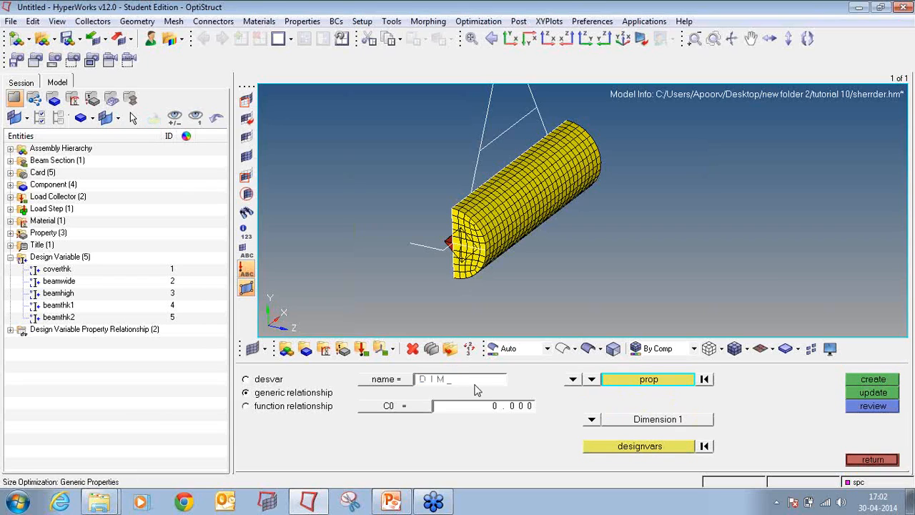
pyautogui.write('2')
pyautogui.click(626, 384)
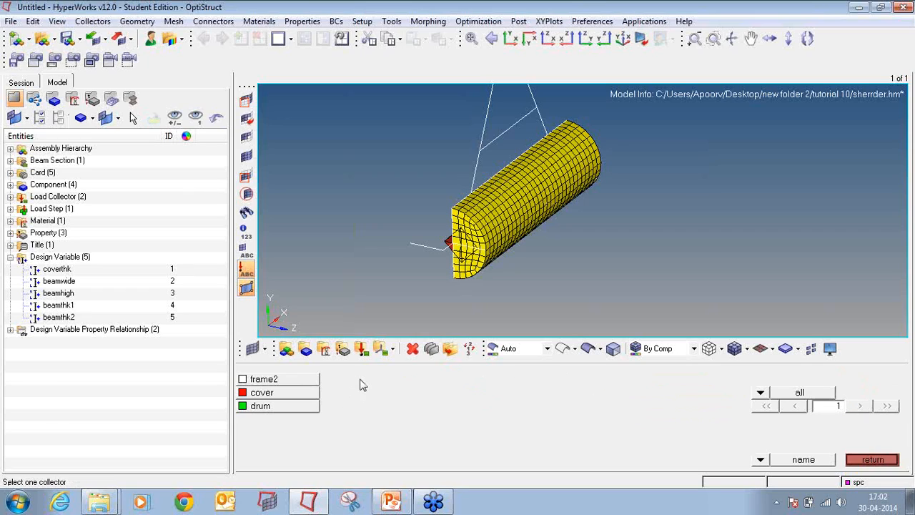
pyautogui.click(311, 379)
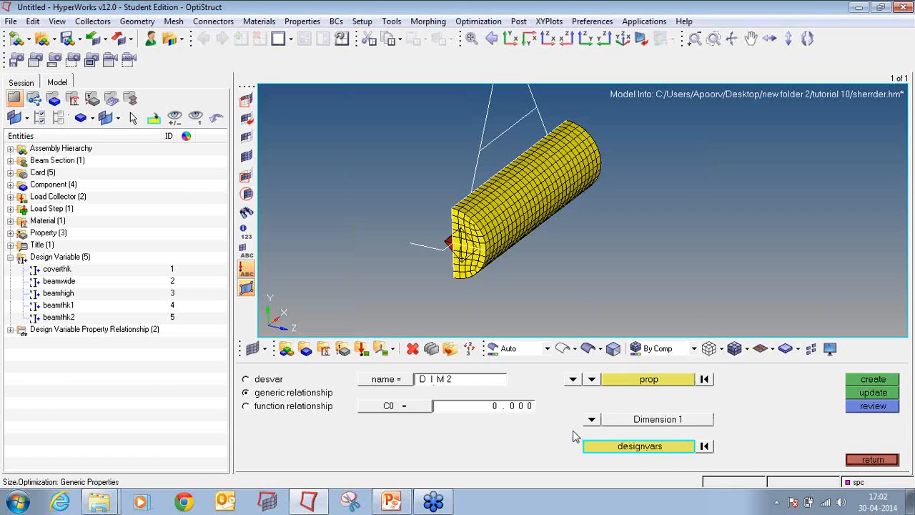
pyautogui.click(591, 420)
pyautogui.click(583, 408)
pyautogui.click(619, 448)
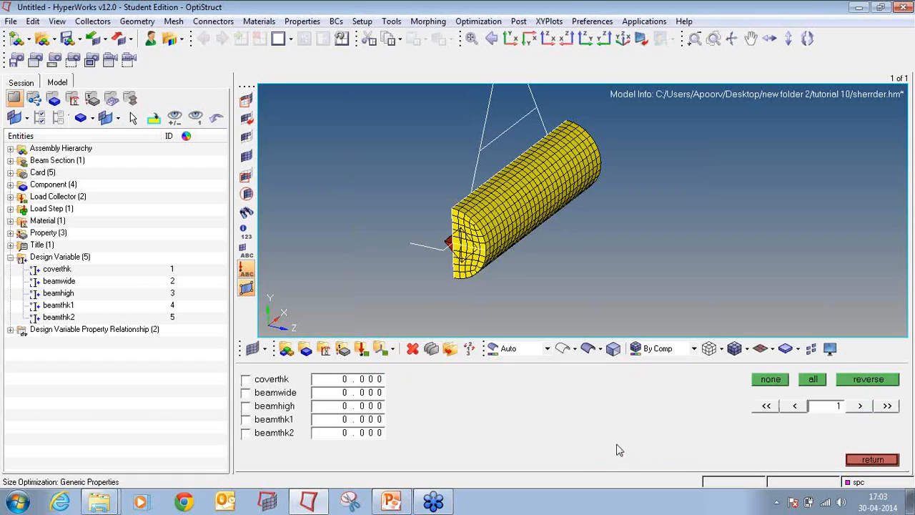
pyautogui.click(291, 406)
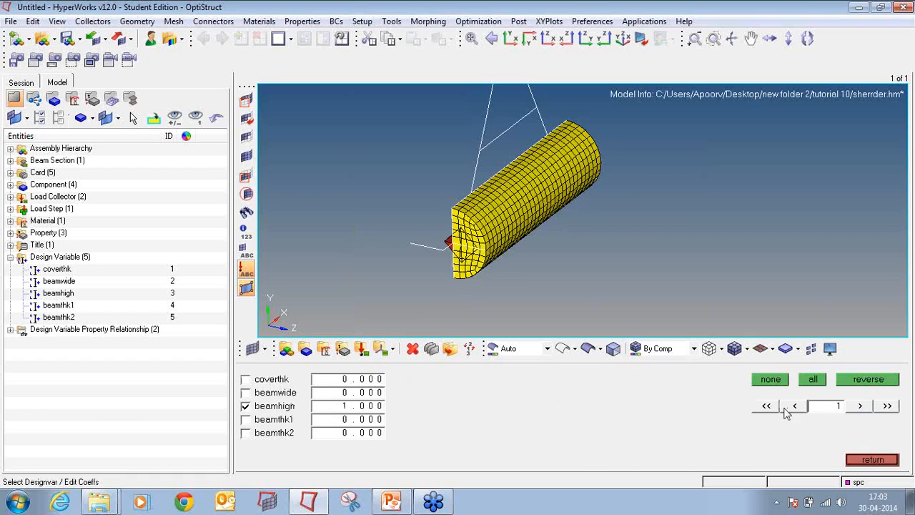
pyautogui.click(871, 459)
pyautogui.click(872, 379)
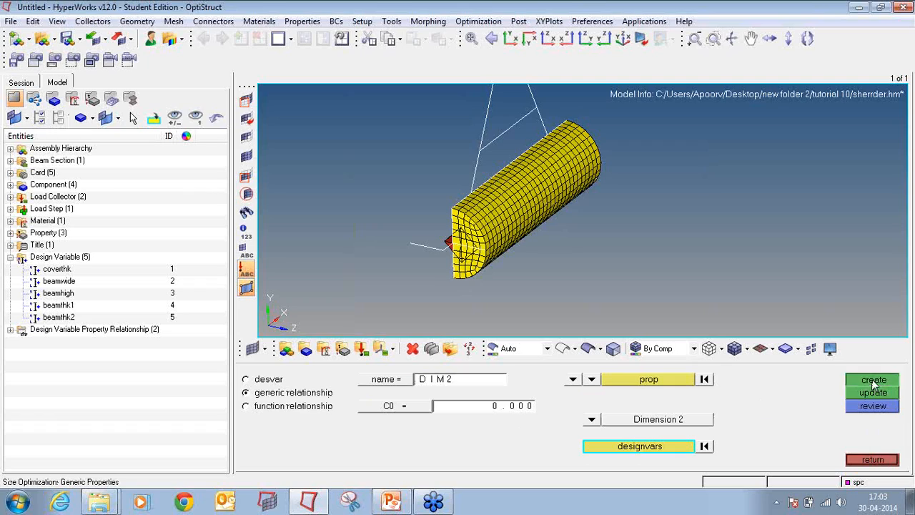
pyautogui.click(11, 331)
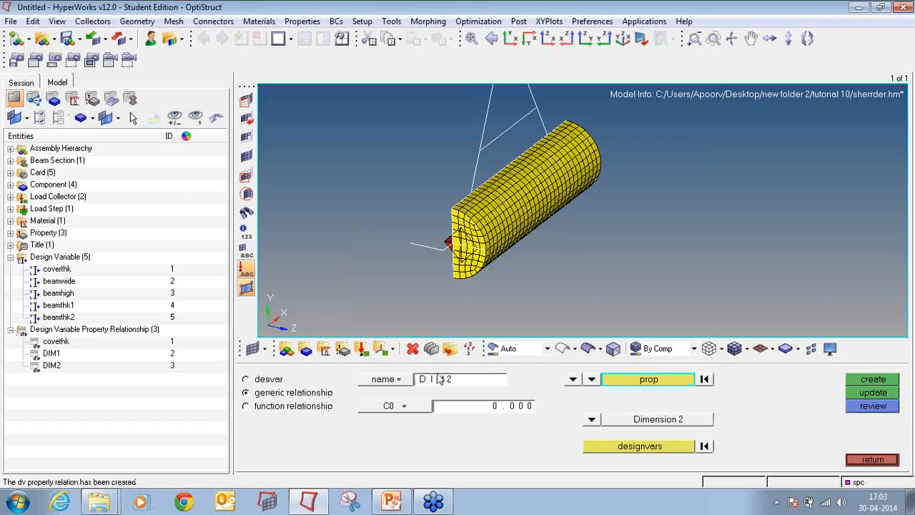
# - Create a generic relationship named DIM3 linking Dimension 3 of the frame2 property to the beamthk1 design variable
pyautogui.click(484, 385)
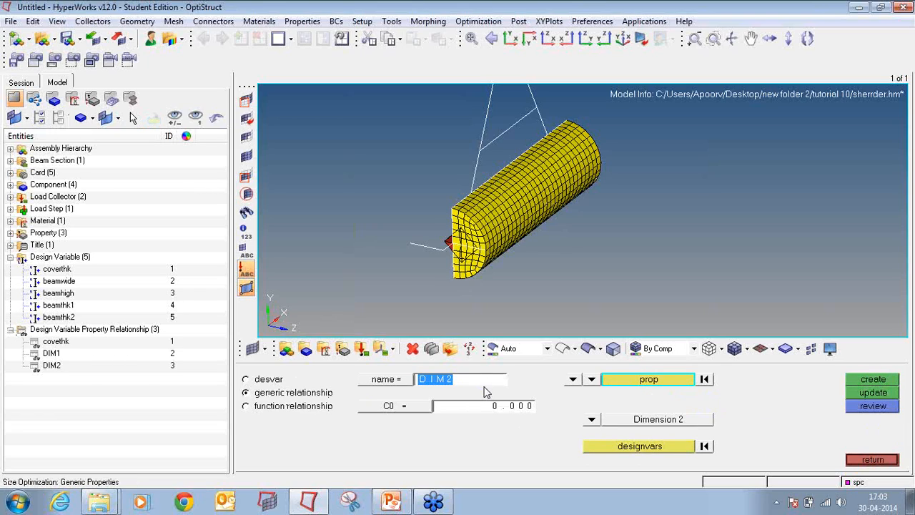
pyautogui.press('Right')
pyautogui.click(635, 381)
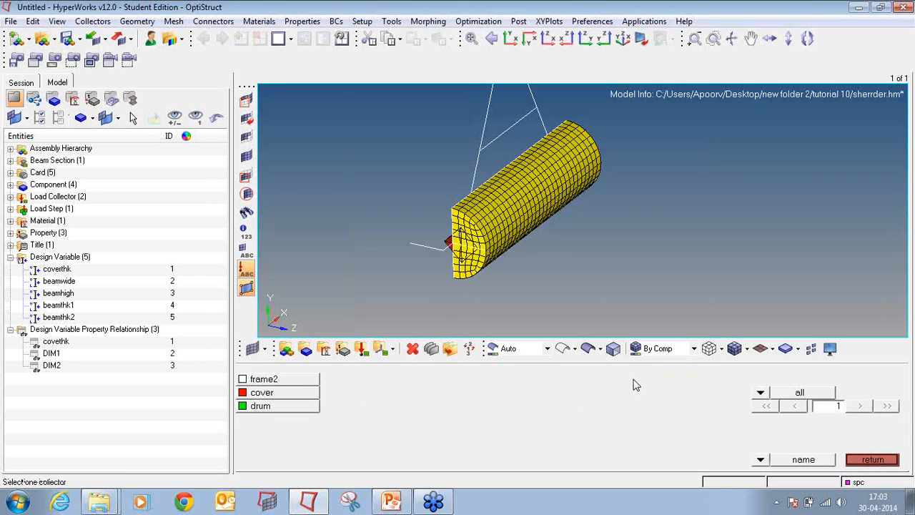
pyautogui.click(286, 389)
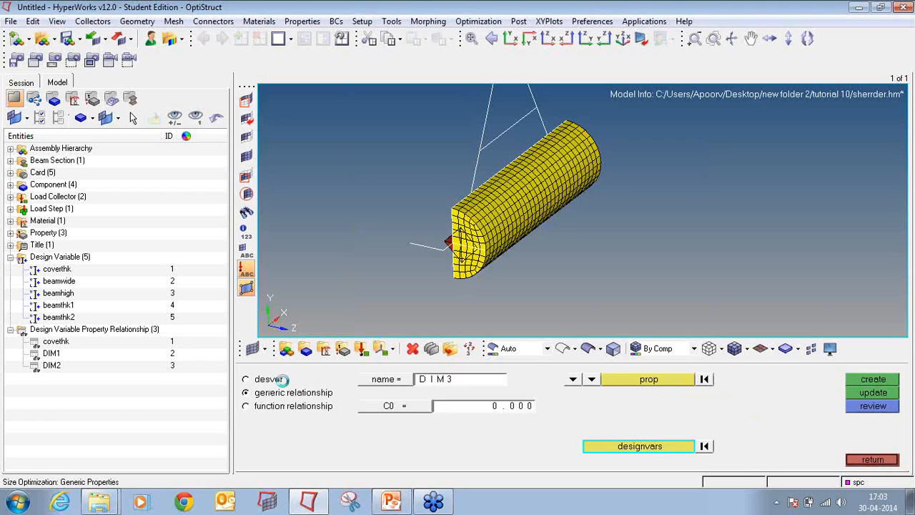
pyautogui.click(584, 422)
pyautogui.click(584, 420)
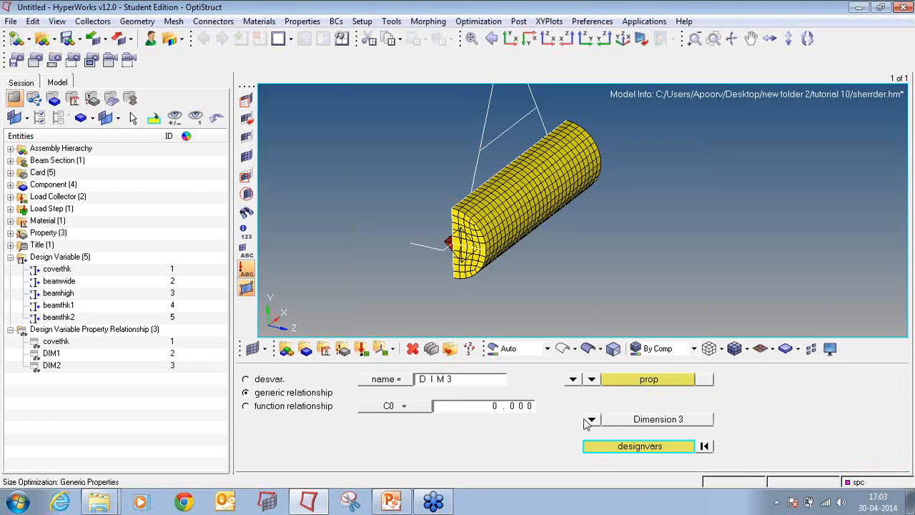
pyautogui.click(592, 445)
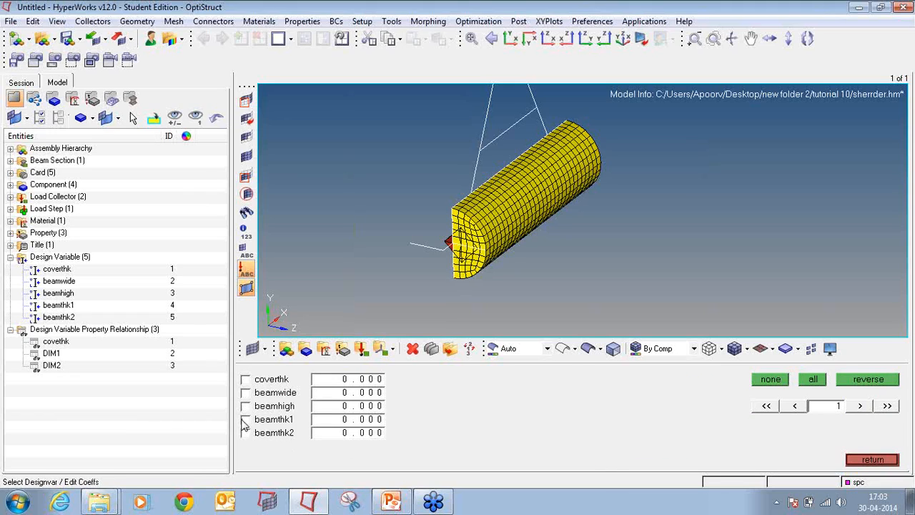
pyautogui.click(246, 433)
pyautogui.click(868, 460)
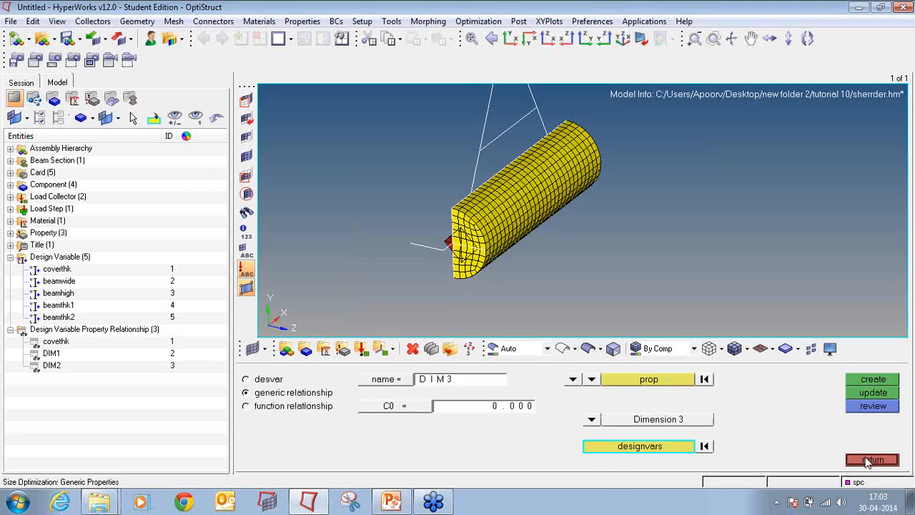
pyautogui.click(872, 379)
# - Create a generic relationship named DIM4 linking Dimension 4 of the frame2 property to the beamthk2 design variable
pyautogui.click(453, 385)
pyautogui.click(453, 385)
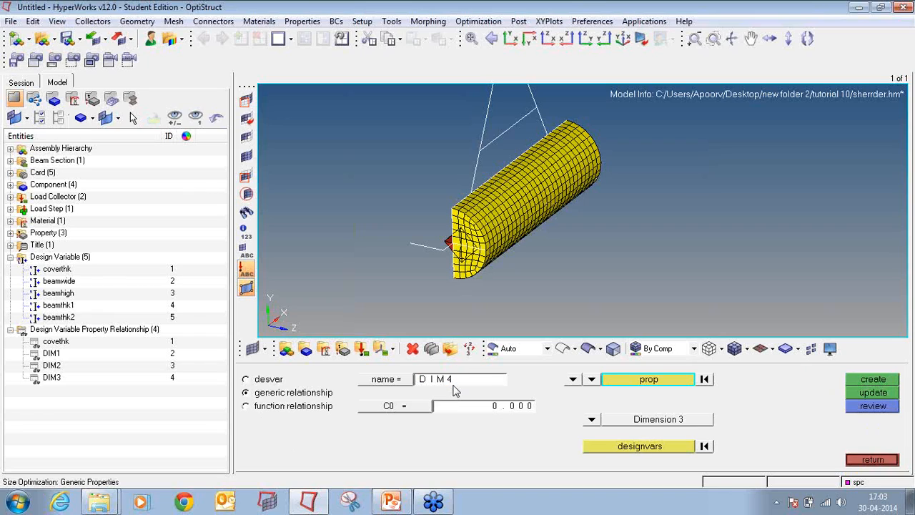
pyautogui.click(612, 380)
pyautogui.click(303, 378)
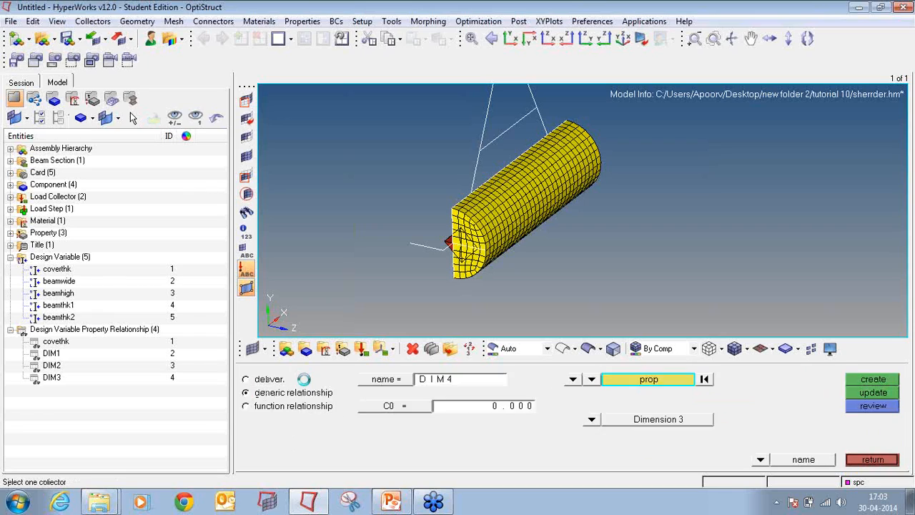
pyautogui.click(602, 421)
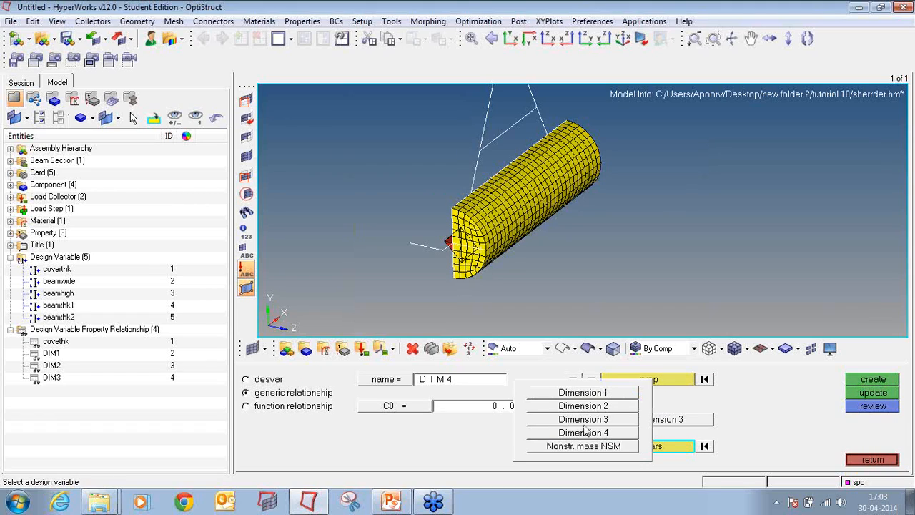
pyautogui.click(585, 433)
pyautogui.click(619, 446)
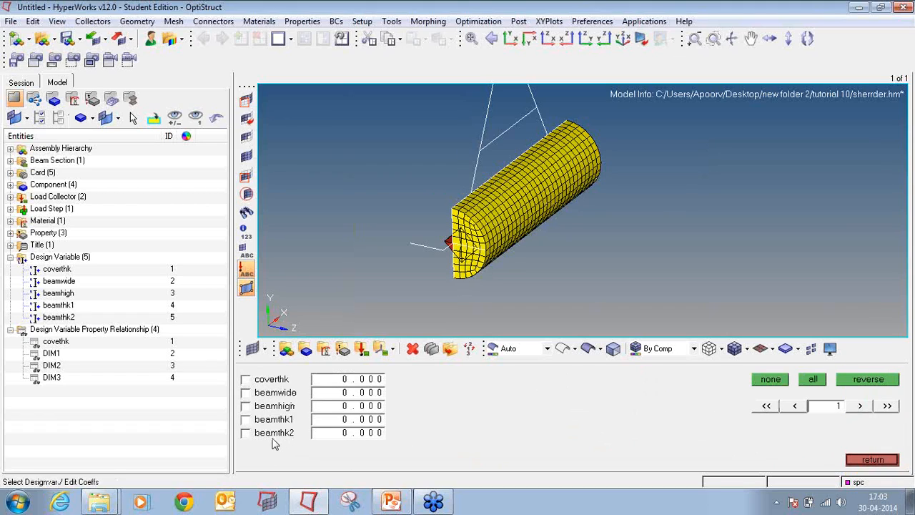
pyautogui.click(871, 459)
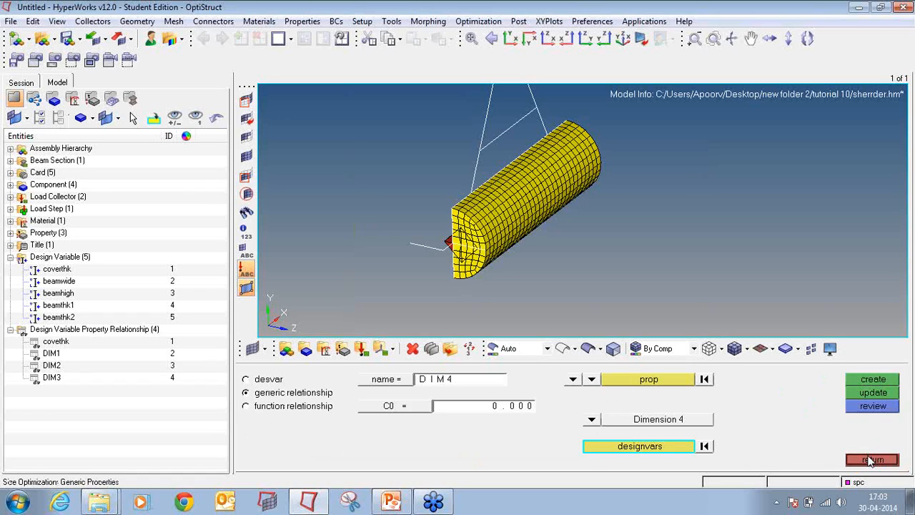
pyautogui.click(863, 386)
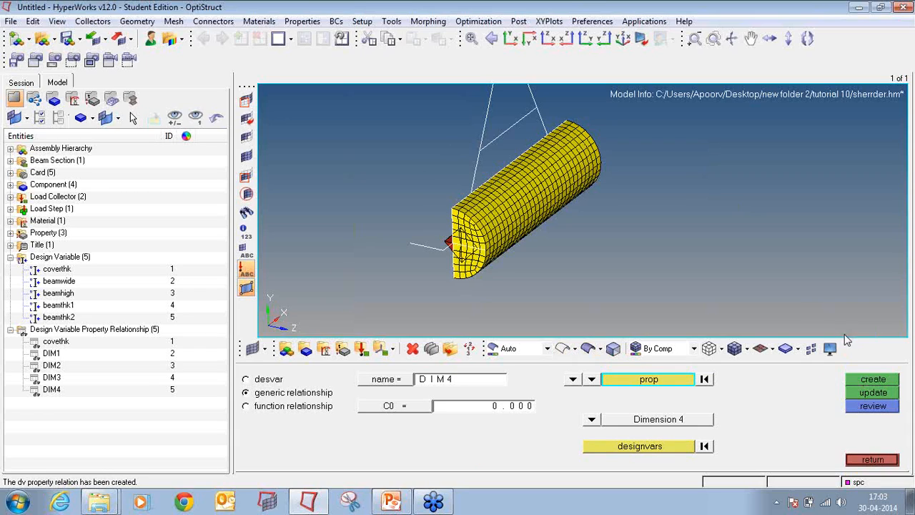
# - Show the elements in 3D Element Representation and isolate a single element of the protruding frame beam by masking everything else
pyautogui.click(772, 350)
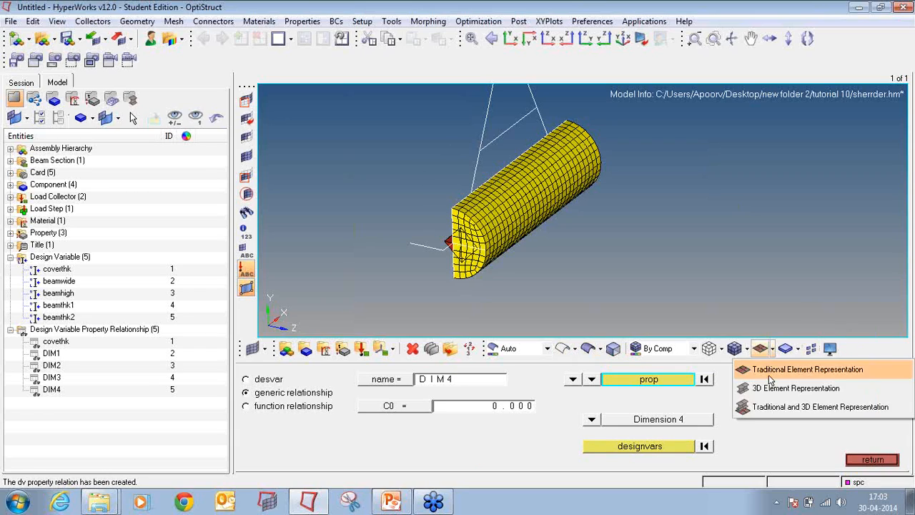
pyautogui.click(770, 390)
pyautogui.keyDown('ctrl'); pyautogui.moveTo(406, 253); pyautogui.dragTo(423, 262); pyautogui.keyUp('ctrl')
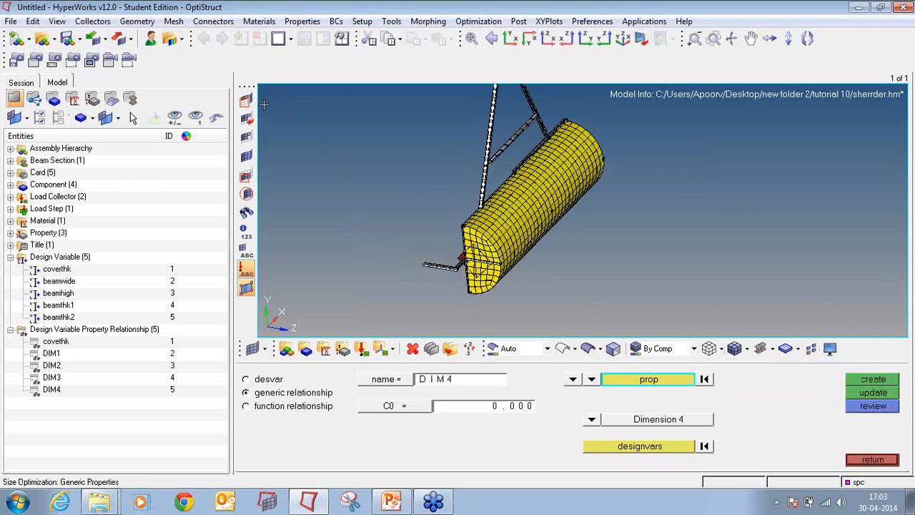
pyautogui.click(247, 99)
pyautogui.scroll(5, 425, 268)
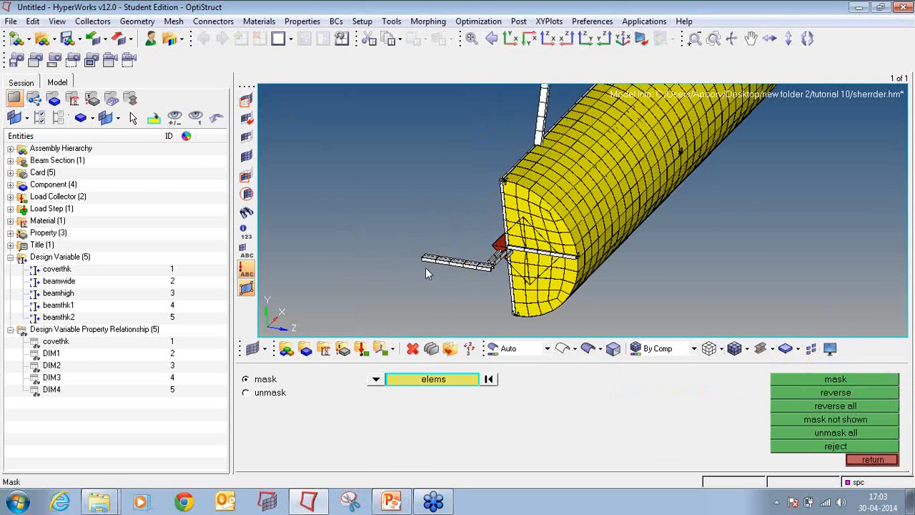
pyautogui.click(848, 430)
pyautogui.click(477, 271)
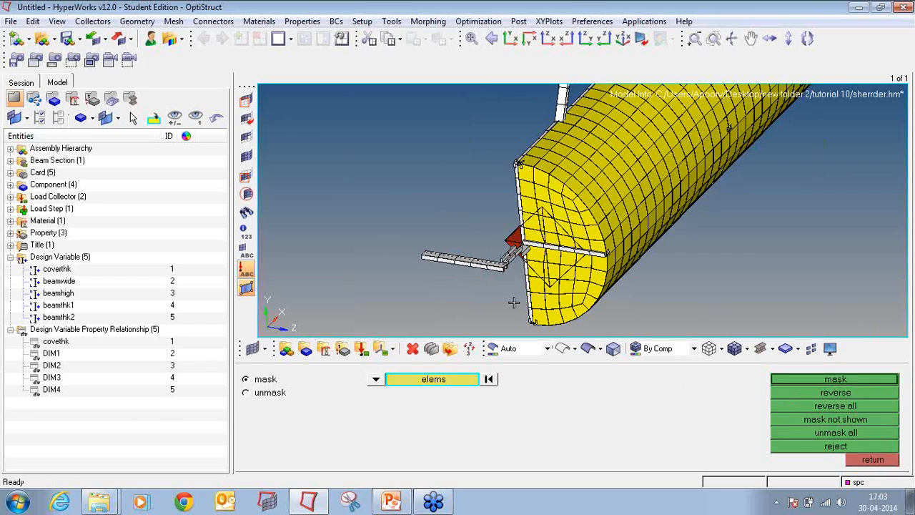
pyautogui.click(790, 379)
pyautogui.click(791, 394)
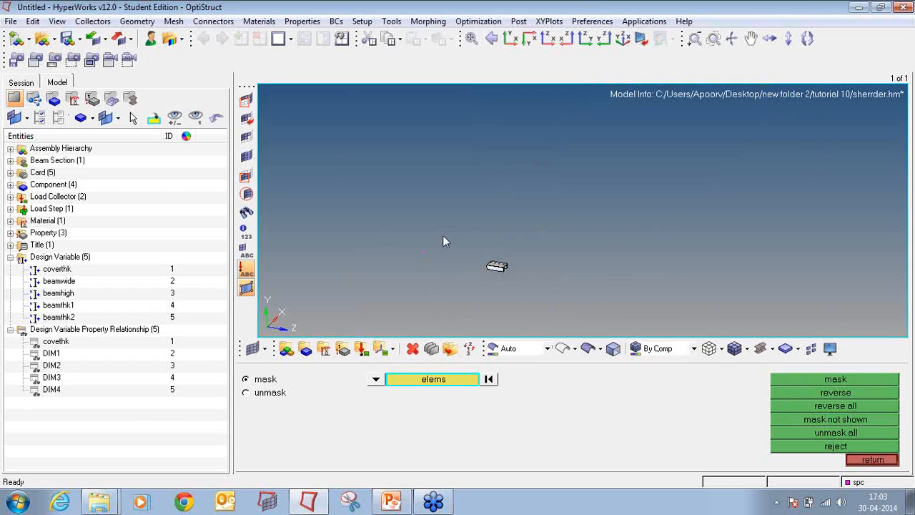
# - Examine the isolated beam element's channel cross-section end-on, including its width, height and wall thicknesses
pyautogui.keyDown('ctrl'); pyautogui.scroll(4, 528, 230); pyautogui.keyUp('ctrl')
pyautogui.keyDown('ctrl'); pyautogui.moveTo(708, 143); pyautogui.dragTo(511, 143); pyautogui.keyUp('ctrl')
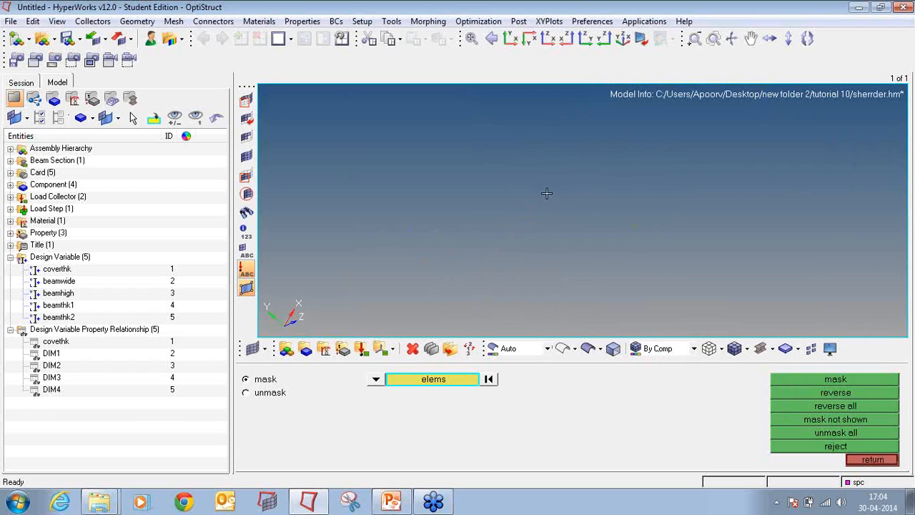
pyautogui.keyDown('ctrl'); pyautogui.scroll(-3, 547, 194); pyautogui.keyUp('ctrl')
pyautogui.keyDown('ctrl'); pyautogui.moveTo(850, 315); pyautogui.dragTo(747, 276, button='right'); pyautogui.keyUp('ctrl')
pyautogui.keyDown('ctrl'); pyautogui.scroll(2, 758, 272); pyautogui.keyUp('ctrl')
pyautogui.keyDown('ctrl'); pyautogui.scroll(3, 611, 201); pyautogui.keyUp('ctrl')
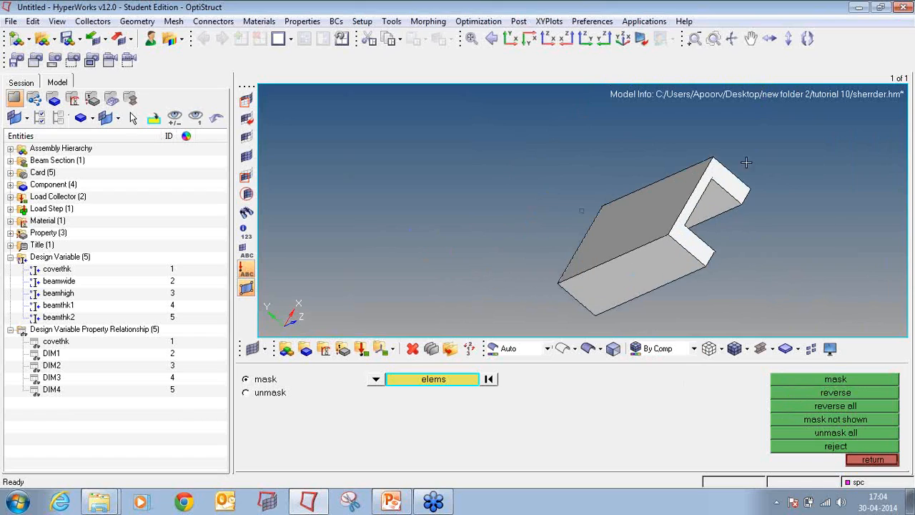
pyautogui.keyDown('ctrl'); pyautogui.moveTo(747, 162); pyautogui.dragTo(769, 191); pyautogui.keyUp('ctrl')
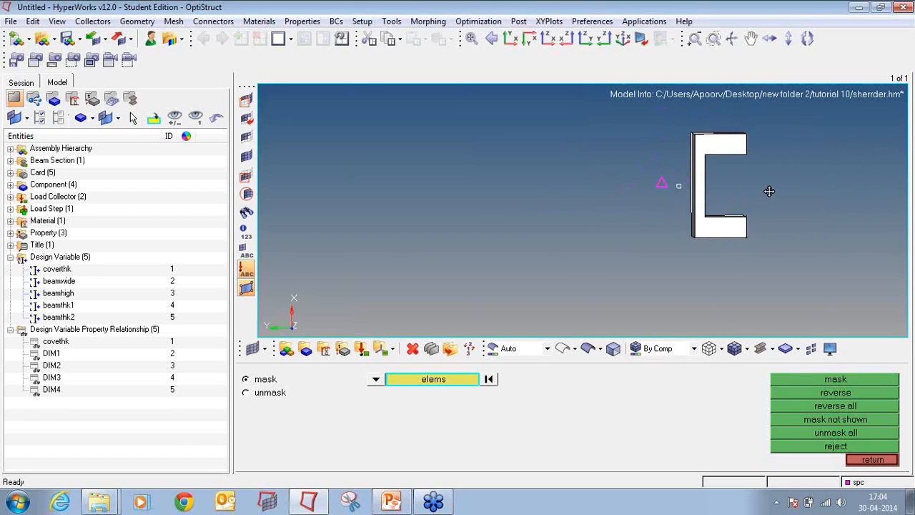
pyautogui.moveTo(769, 191)
pyautogui.keyDown('ctrl'); pyautogui.mouseDown(button='right')
pyautogui.moveTo(746, 184)
pyautogui.moveTo(729, 198)
pyautogui.mouseUp(button='right'); pyautogui.keyUp('ctrl')
pyautogui.keyDown('ctrl'); pyautogui.scroll(1, 744, 181); pyautogui.keyUp('ctrl')
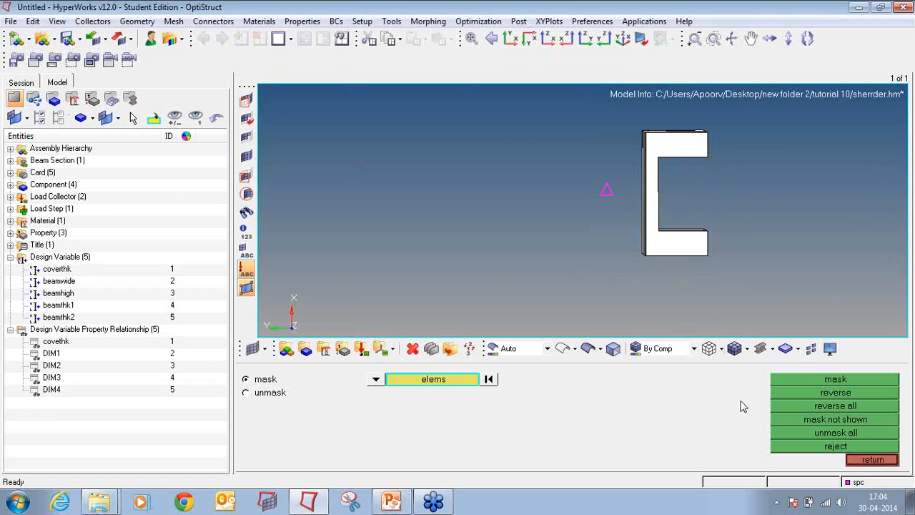
pyautogui.click(890, 461)
pyautogui.click(888, 461)
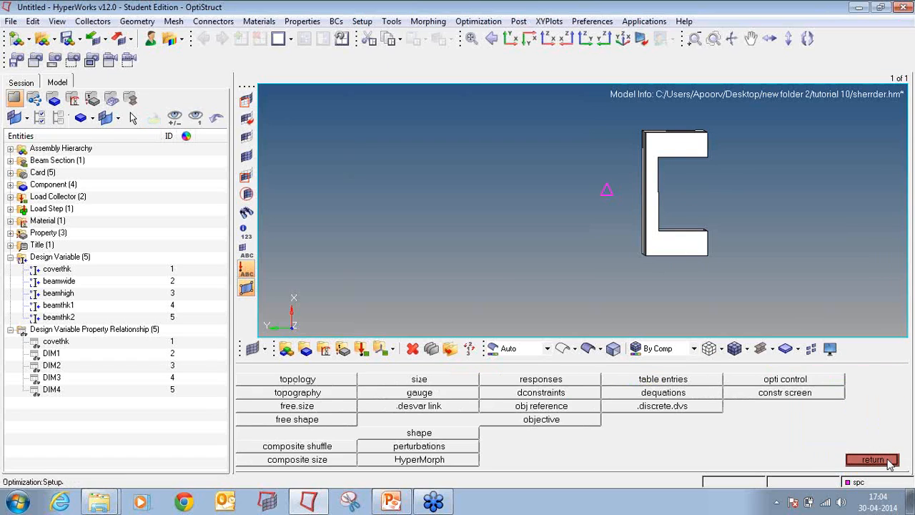
pyautogui.click(889, 461)
pyautogui.click(858, 392)
pyautogui.click(584, 409)
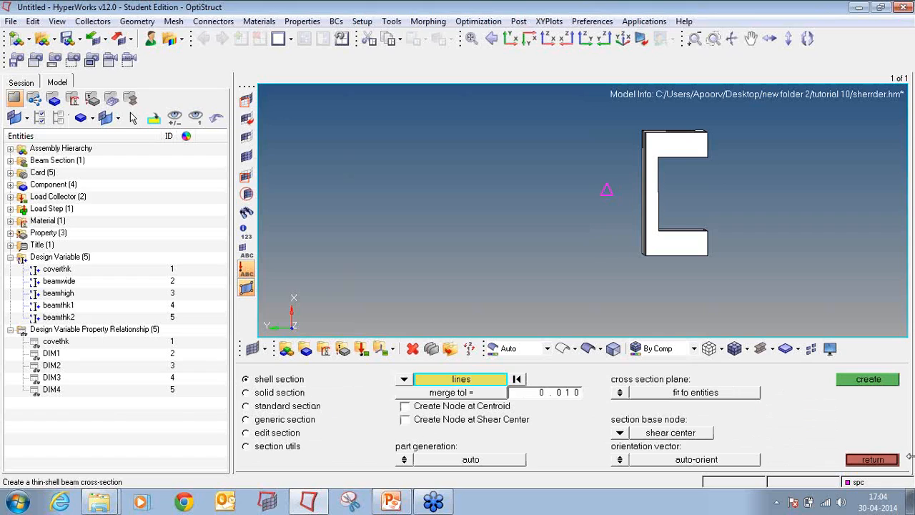
pyautogui.click(890, 461)
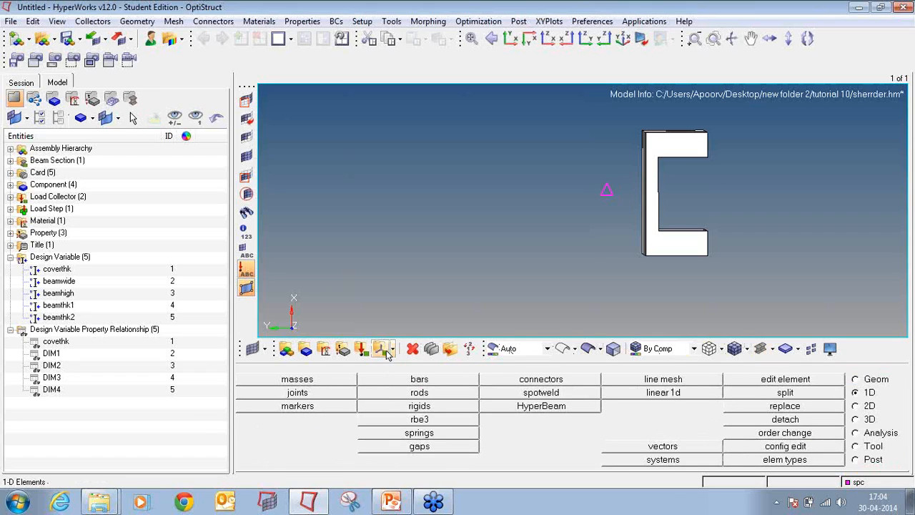
# - Inspect the dimensions of the frame2 property in its PBARL card image and in the HyperBeam view of the channel section
pyautogui.click(344, 350)
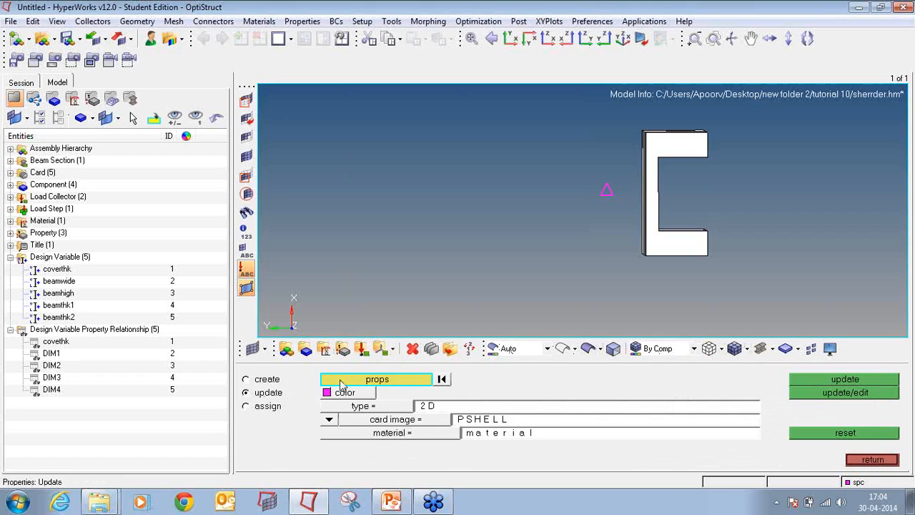
pyautogui.click(341, 384)
pyautogui.click(276, 379)
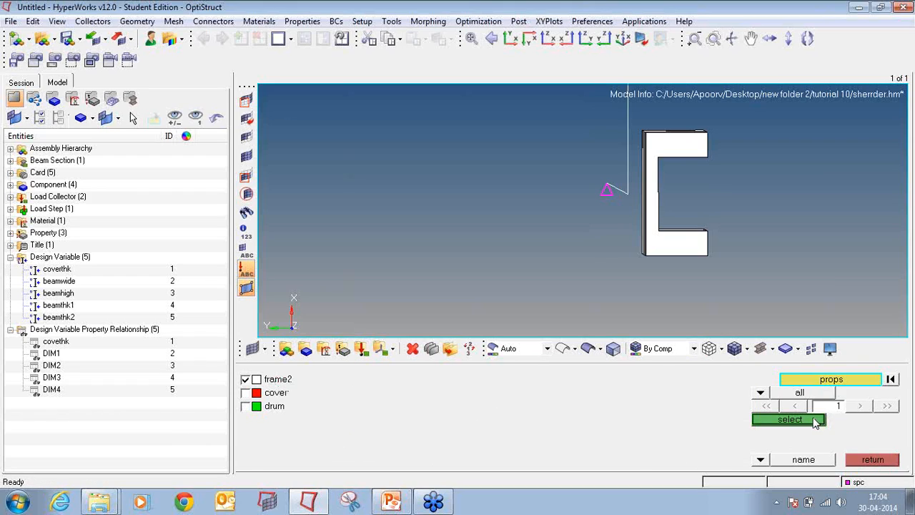
pyautogui.click(789, 419)
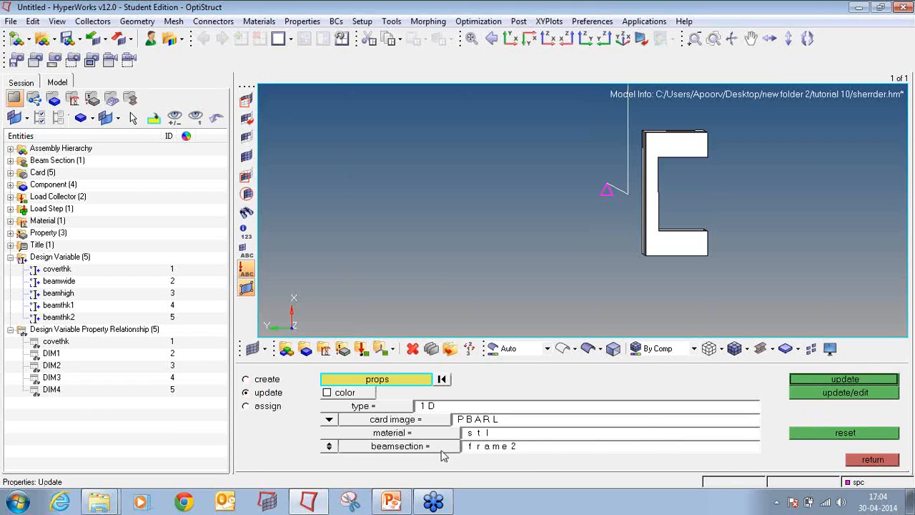
pyautogui.click(825, 393)
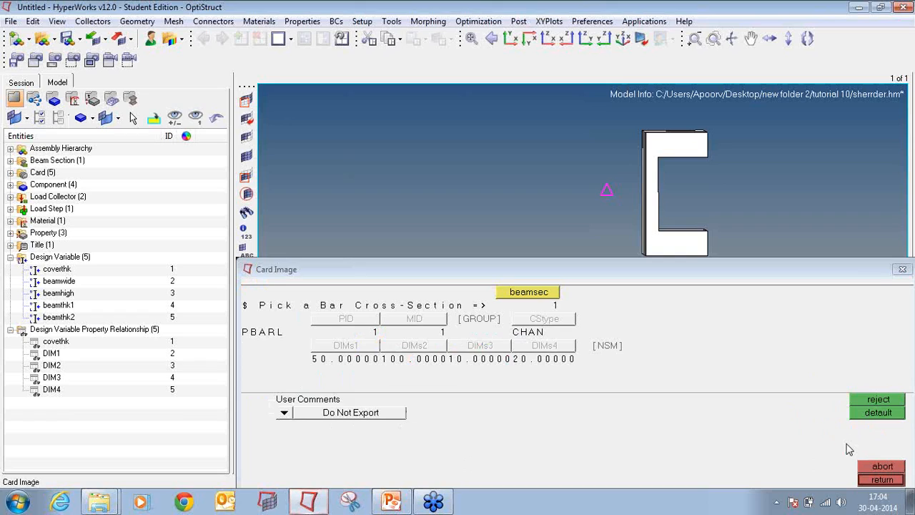
pyautogui.click(880, 479)
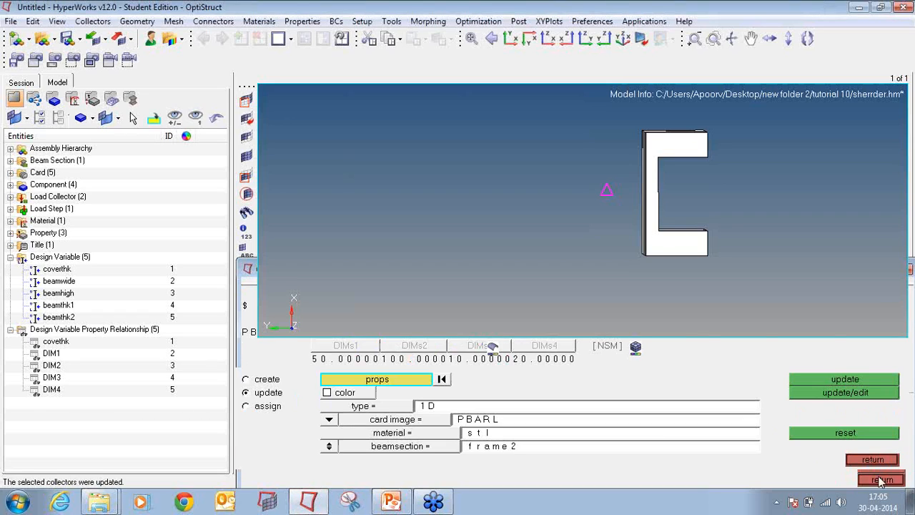
pyautogui.click(879, 475)
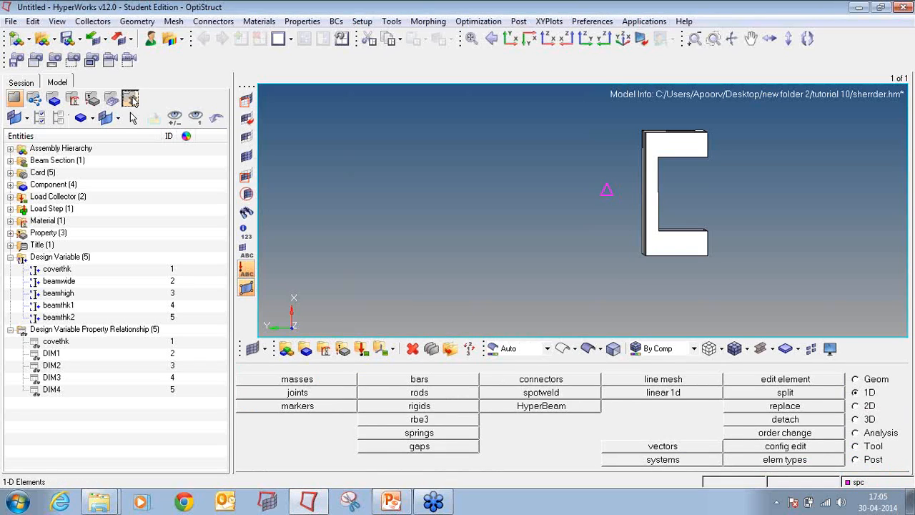
pyautogui.click(131, 99)
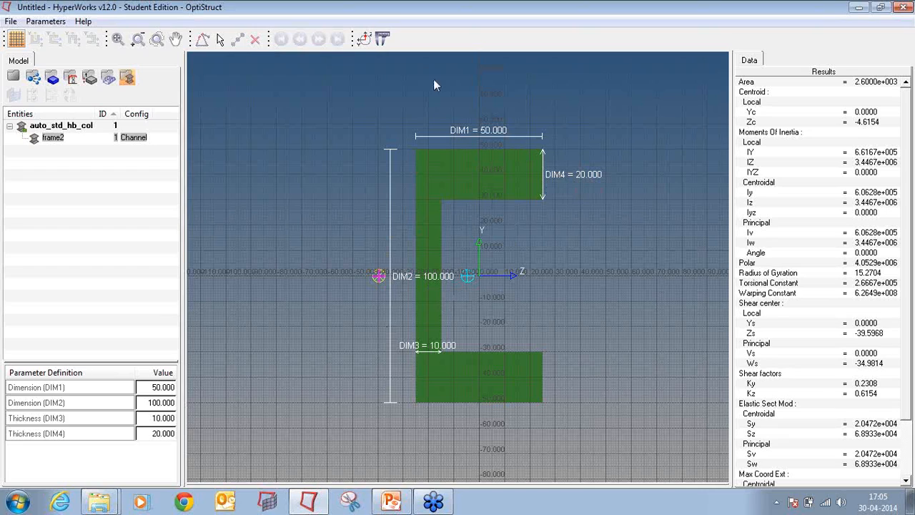
pyautogui.click(10, 79)
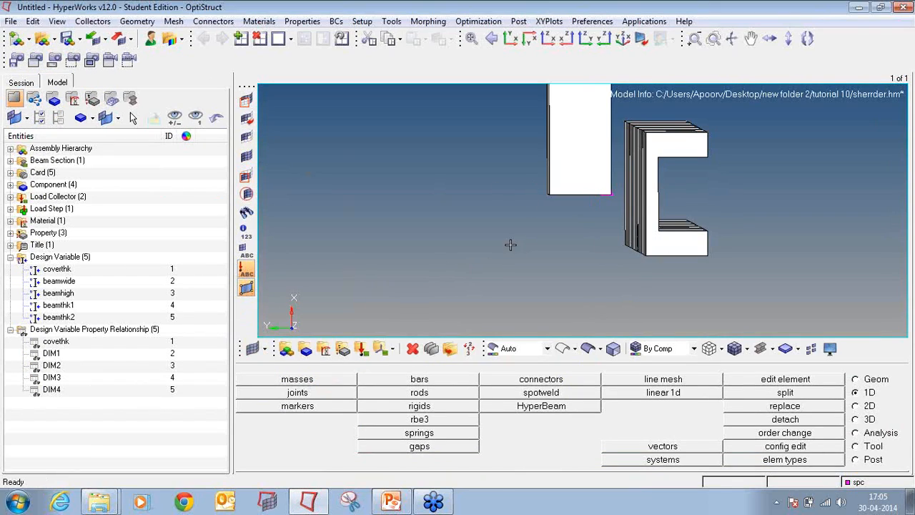
# - Return the whole model's display to Traditional Element Representation and check the cover and frame
pyautogui.keyDown('ctrl'); pyautogui.scroll(-12, 510, 244); pyautogui.keyUp('ctrl')
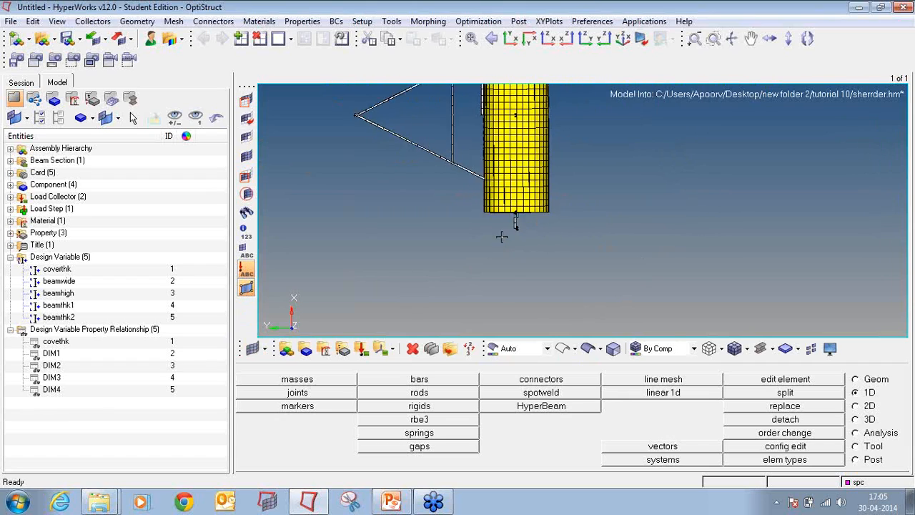
pyautogui.keyDown('ctrl'); pyautogui.scroll(-6, 502, 236); pyautogui.keyUp('ctrl')
pyautogui.keyDown('ctrl'); pyautogui.moveTo(501, 250); pyautogui.dragTo(451, 261); pyautogui.keyUp('ctrl')
pyautogui.keyDown('ctrl'); pyautogui.scroll(4, 451, 262); pyautogui.keyUp('ctrl')
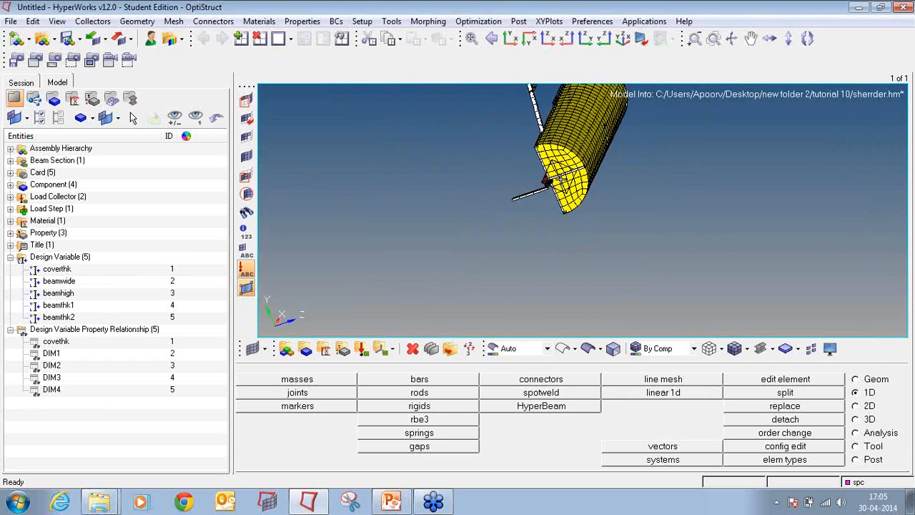
pyautogui.keyDown('ctrl'); pyautogui.scroll(4, 561, 178); pyautogui.keyUp('ctrl')
pyautogui.keyDown('ctrl'); pyautogui.moveTo(576, 219); pyautogui.dragTo(496, 231); pyautogui.keyUp('ctrl')
pyautogui.keyDown('ctrl'); pyautogui.moveTo(496, 230); pyautogui.dragTo(643, 220, button='right'); pyautogui.keyUp('ctrl')
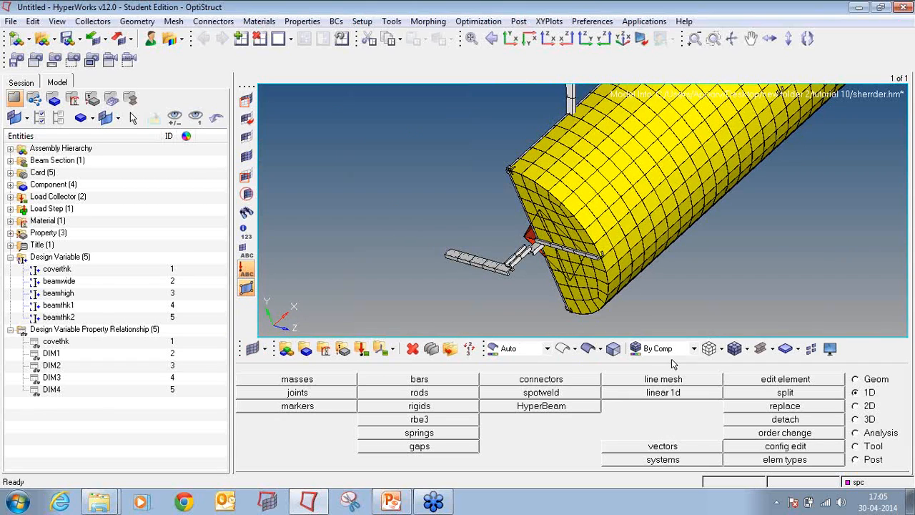
pyautogui.click(772, 348)
pyautogui.click(811, 367)
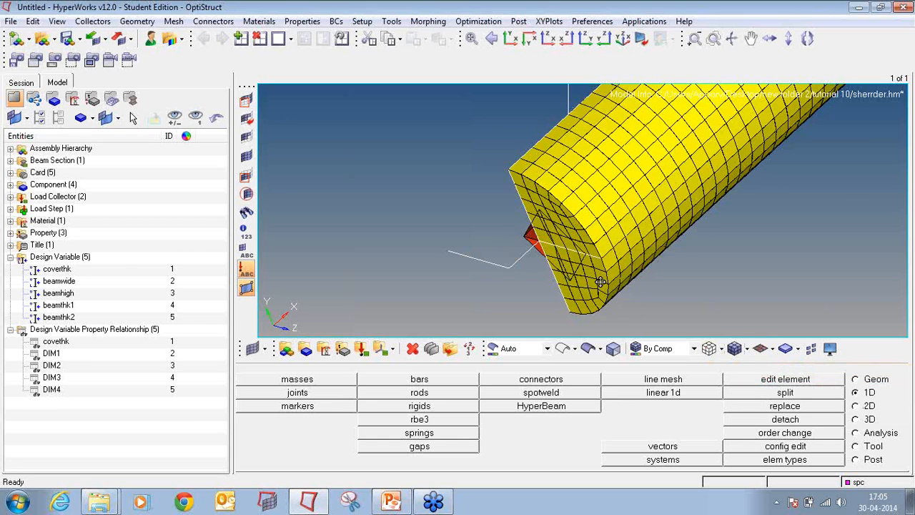
pyautogui.keyDown('ctrl'); pyautogui.scroll(-4, 516, 259); pyautogui.keyUp('ctrl')
pyautogui.keyDown('ctrl'); pyautogui.moveTo(512, 266); pyautogui.dragTo(561, 225); pyautogui.keyUp('ctrl')
pyautogui.keyDown('ctrl'); pyautogui.scroll(4, 558, 225); pyautogui.keyUp('ctrl')
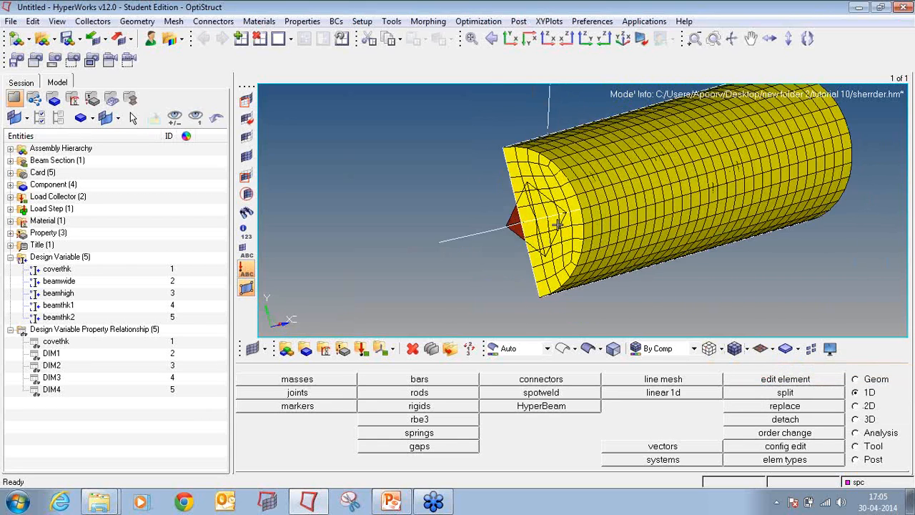
pyautogui.keyDown('ctrl'); pyautogui.scroll(-3, 557, 225); pyautogui.keyUp('ctrl')
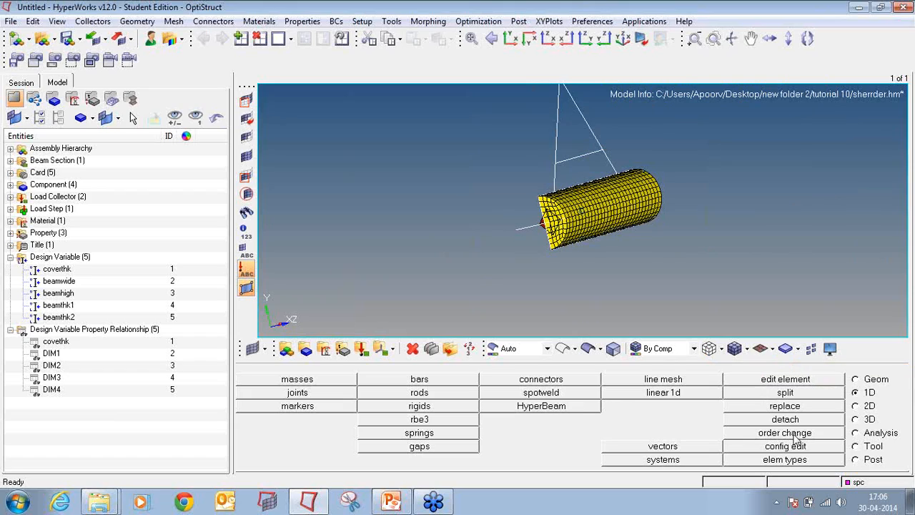
# - Create an optimization response named mass with response type mass, calculated for the total model
pyautogui.click(854, 433)
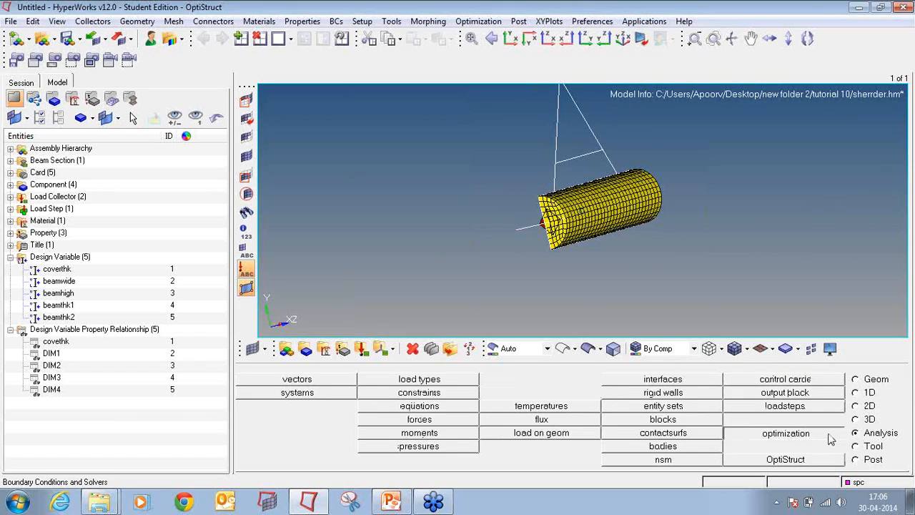
pyautogui.click(829, 439)
pyautogui.click(575, 379)
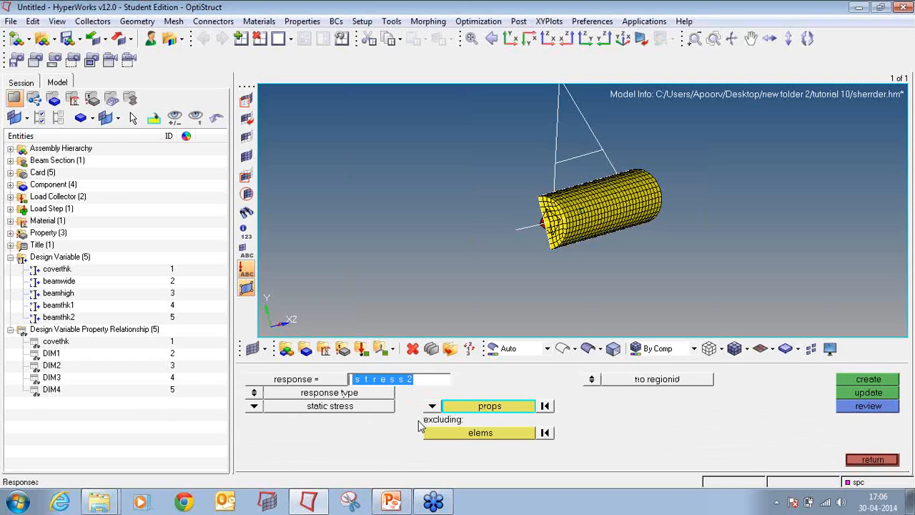
pyautogui.write('mas')
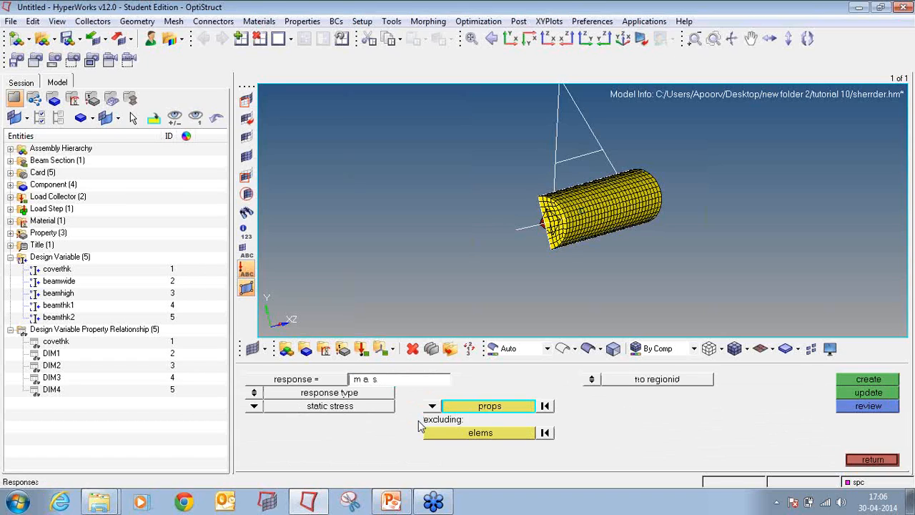
pyautogui.doubleClick(410, 384)
pyautogui.write('m')
pyautogui.click(255, 412)
pyautogui.click(339, 393)
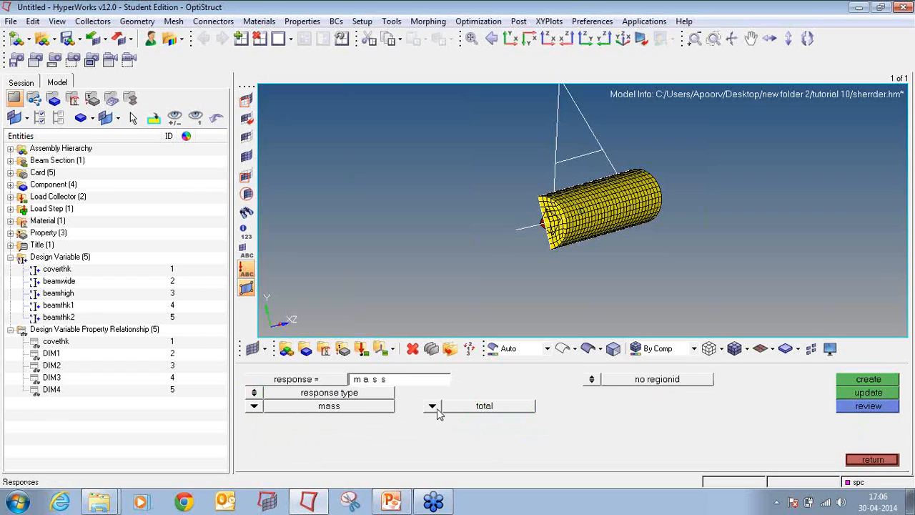
pyautogui.click(885, 380)
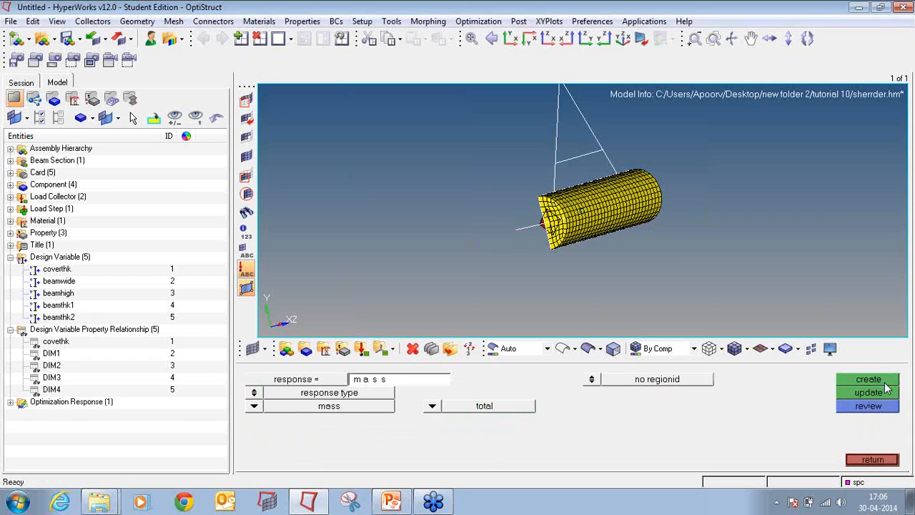
# - Create an optimization response named f3 of type frequency with mode number 3
pyautogui.click(440, 380)
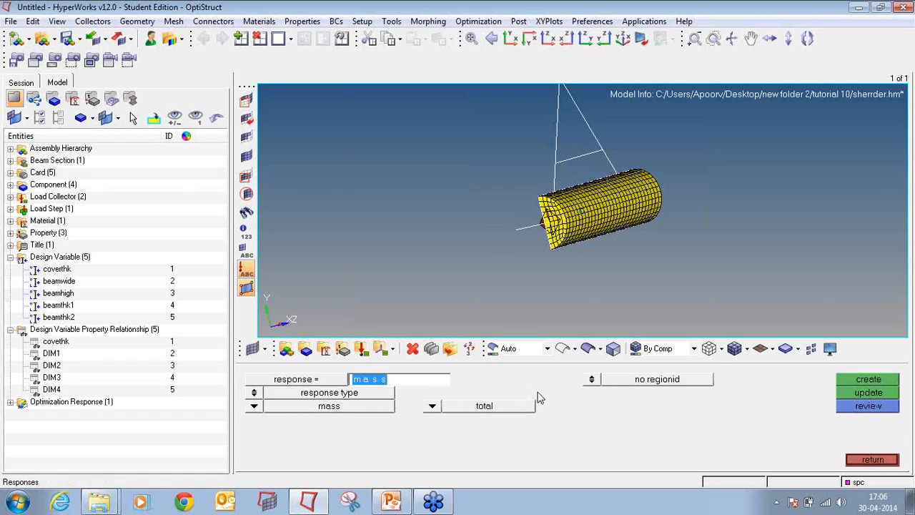
pyautogui.write('t3')
pyautogui.click(255, 407)
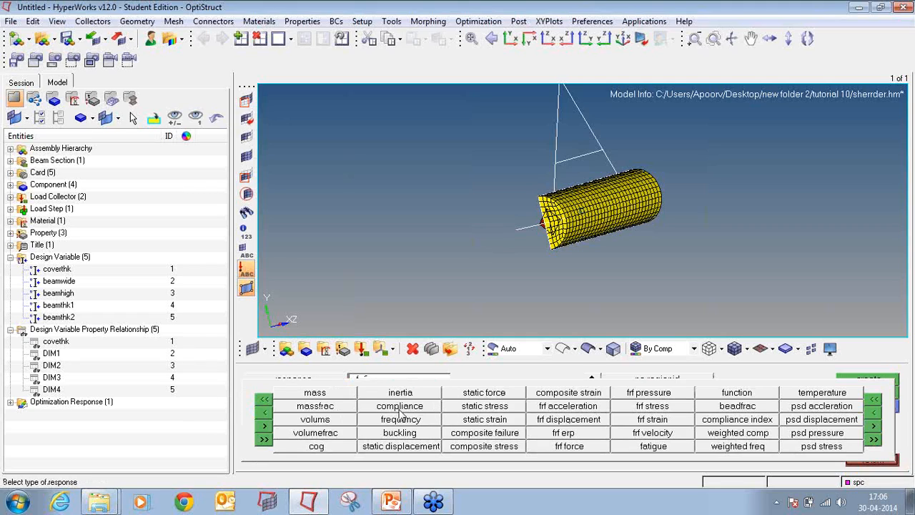
pyautogui.click(402, 418)
pyautogui.click(611, 410)
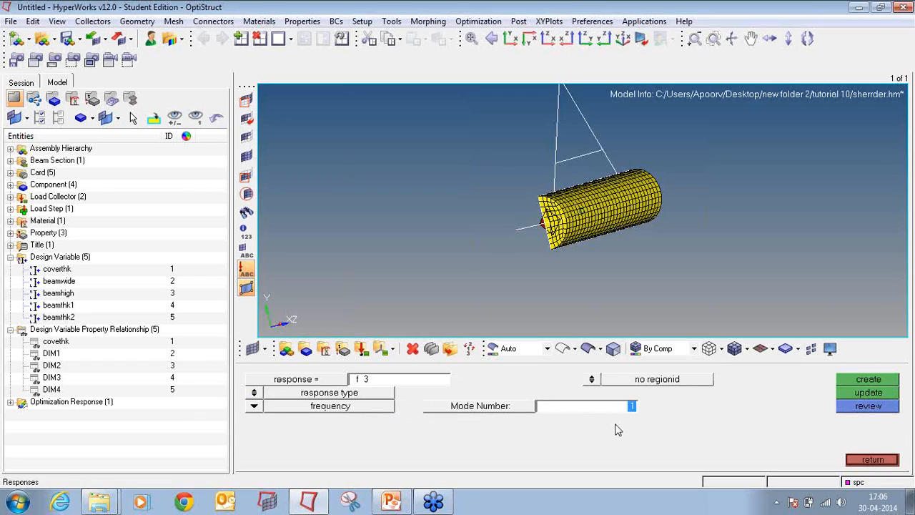
pyautogui.write('3')
pyautogui.click(877, 380)
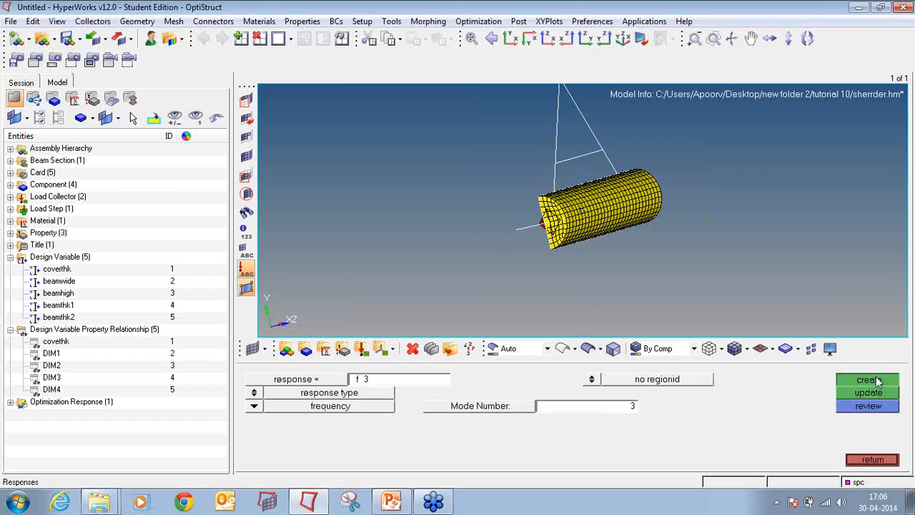
# - Create an optimization response named f4 of type frequency with mode number 4
pyautogui.click(10, 402)
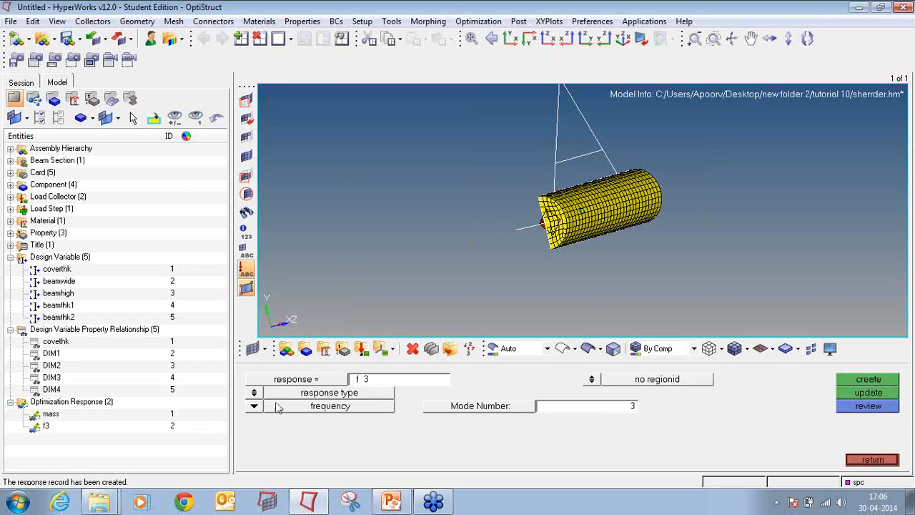
pyautogui.click(421, 383)
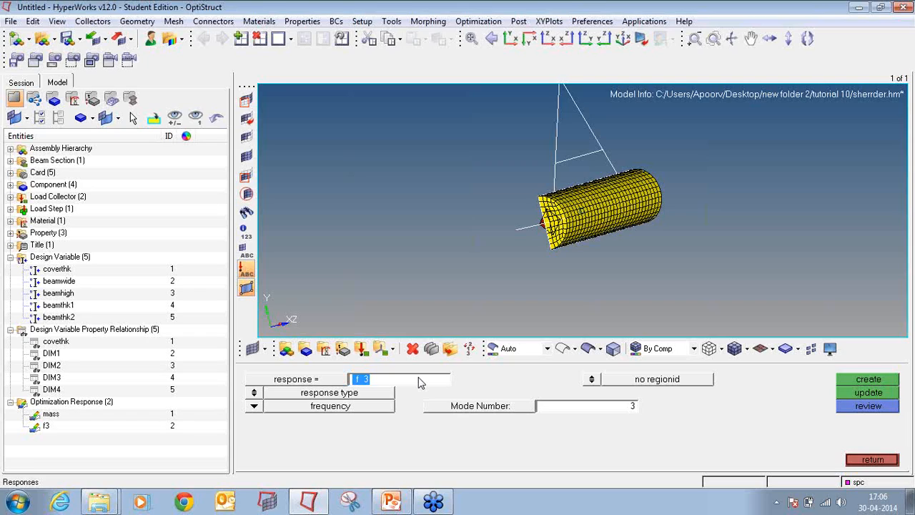
pyautogui.click(418, 377)
pyautogui.press('BackSpace')
pyautogui.write('4')
pyautogui.click(594, 406)
pyautogui.write('4')
pyautogui.click(867, 380)
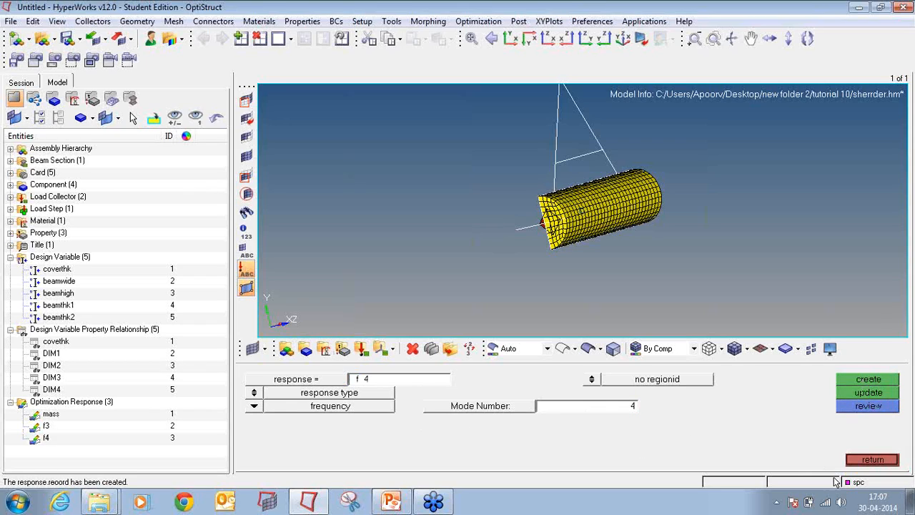
pyautogui.click(873, 459)
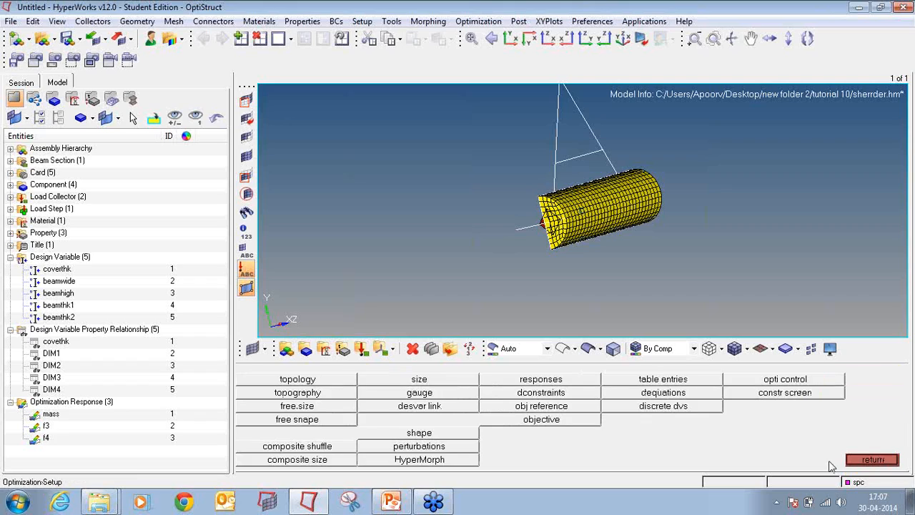
# - Begin a design constraint named c_f3 with its lower bound enabled and set to 6.000
pyautogui.click(536, 393)
pyautogui.click(886, 461)
pyautogui.click(570, 404)
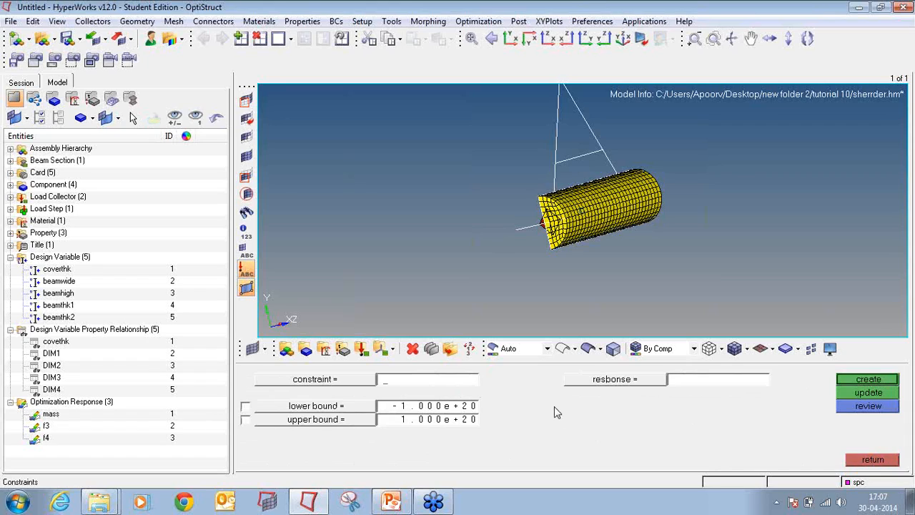
pyautogui.write('c_f3')
pyautogui.click(245, 406)
pyautogui.click(427, 409)
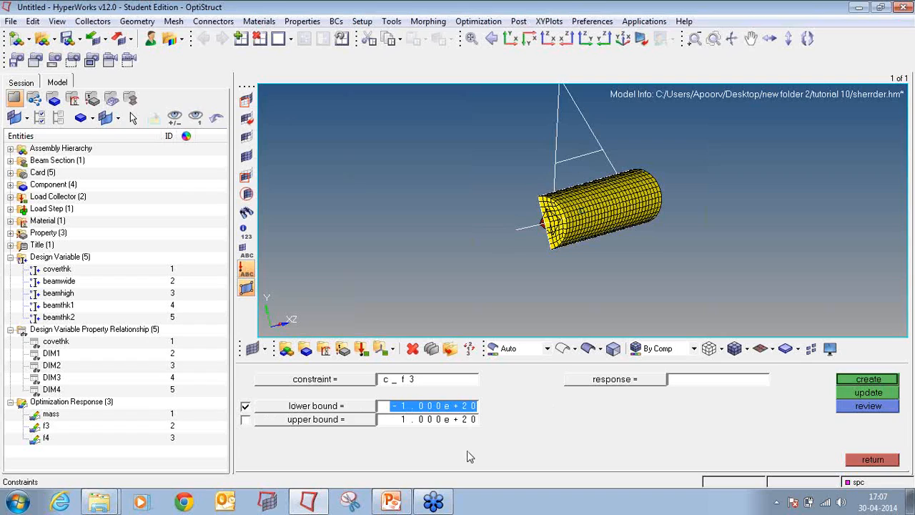
pyautogui.press('BackSpace')
pyautogui.write('6.000')
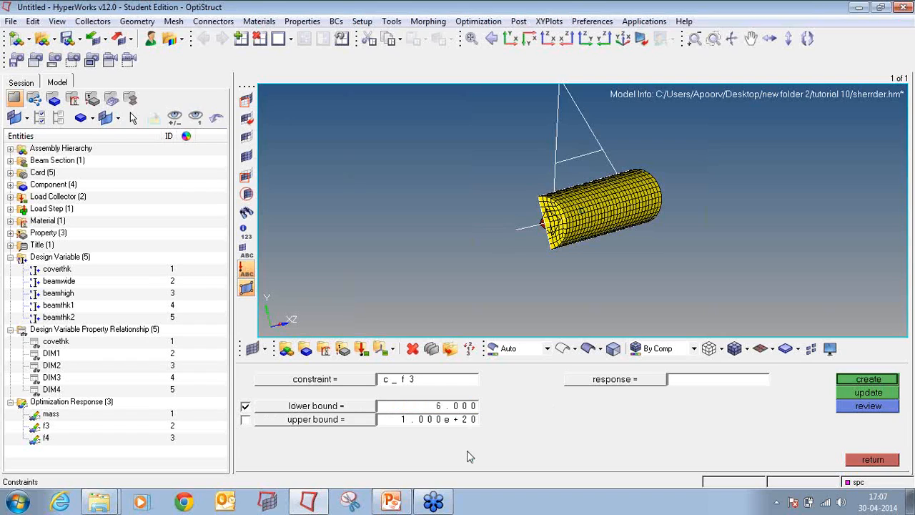
# - Assign response f3 and load step ld1 to the c_f3 constraint and create it
pyautogui.click(715, 378)
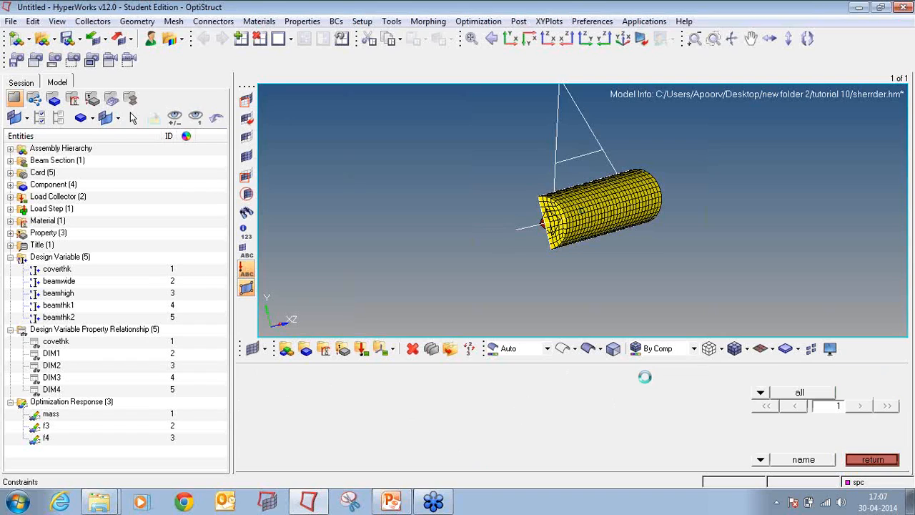
pyautogui.click(264, 393)
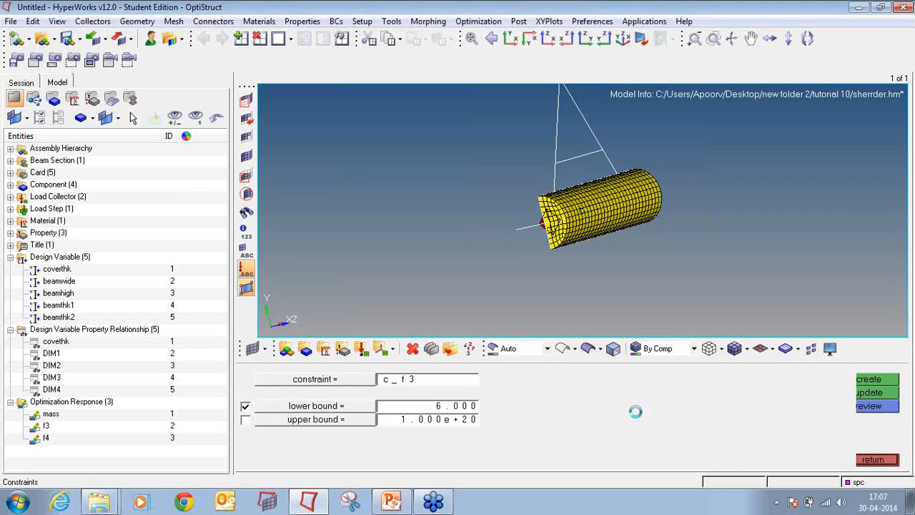
pyautogui.click(621, 405)
pyautogui.click(245, 379)
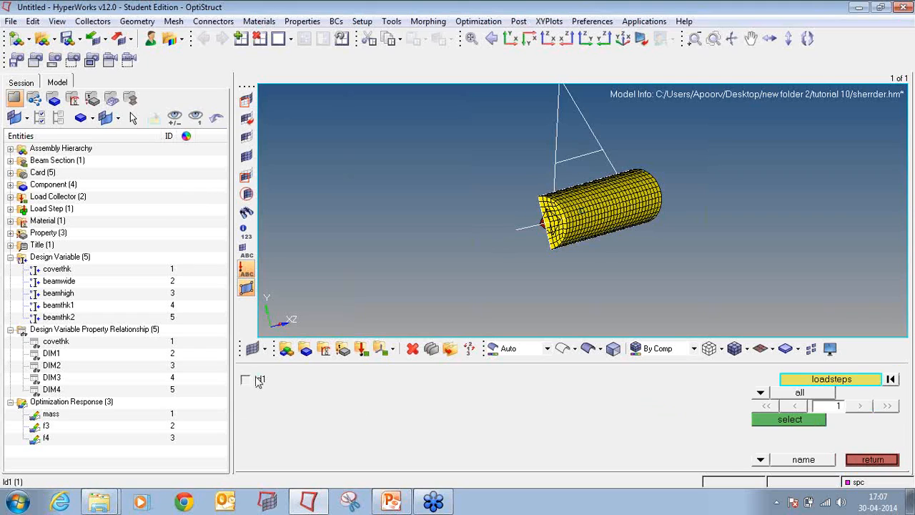
pyautogui.click(769, 421)
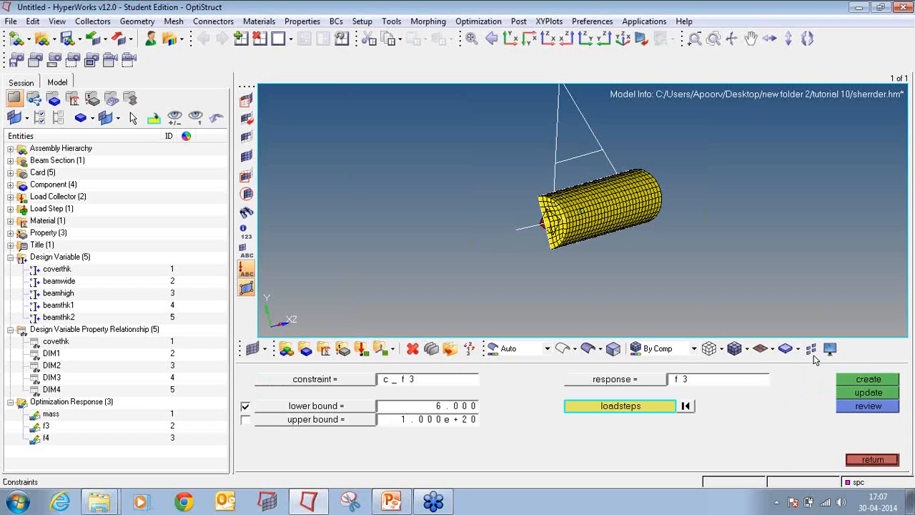
pyautogui.click(852, 386)
# - Create a second design constraint named c_f4 on response f4 and load step ld1, with the same 6.000 lower bound
pyautogui.click(438, 386)
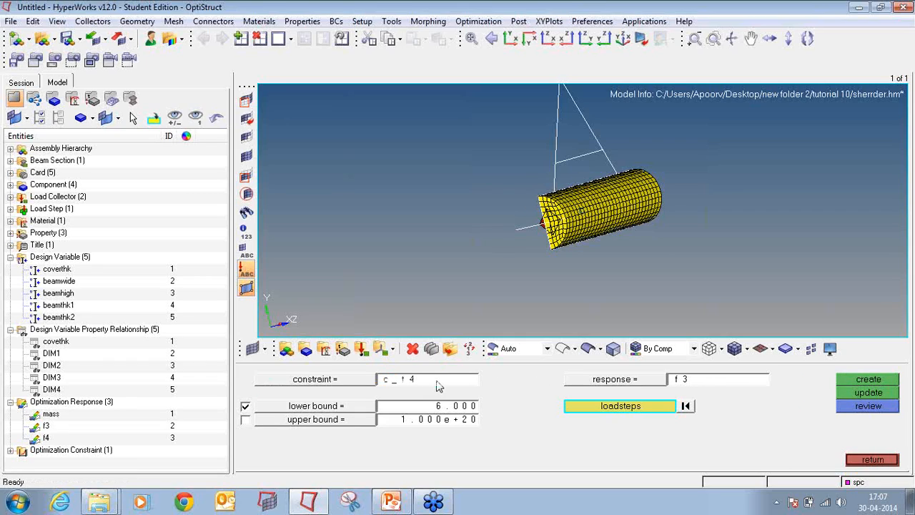
pyautogui.click(638, 382)
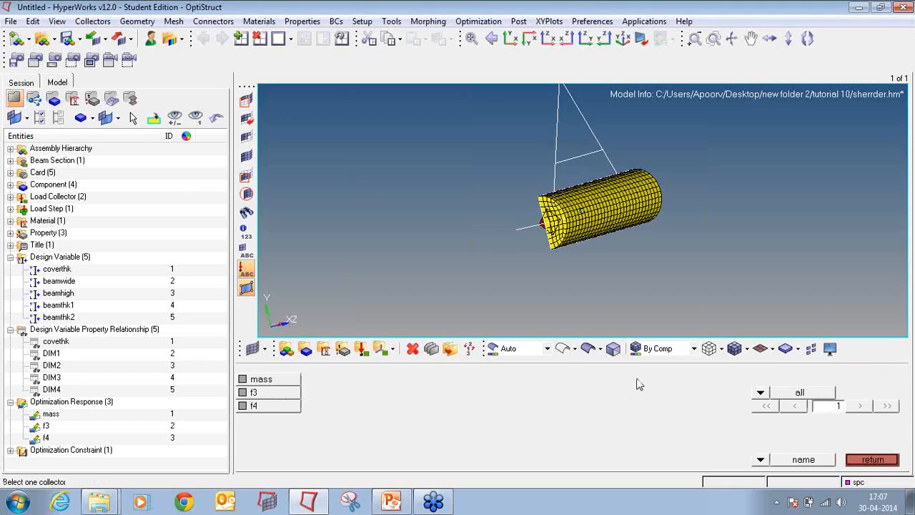
pyautogui.click(283, 408)
pyautogui.click(576, 404)
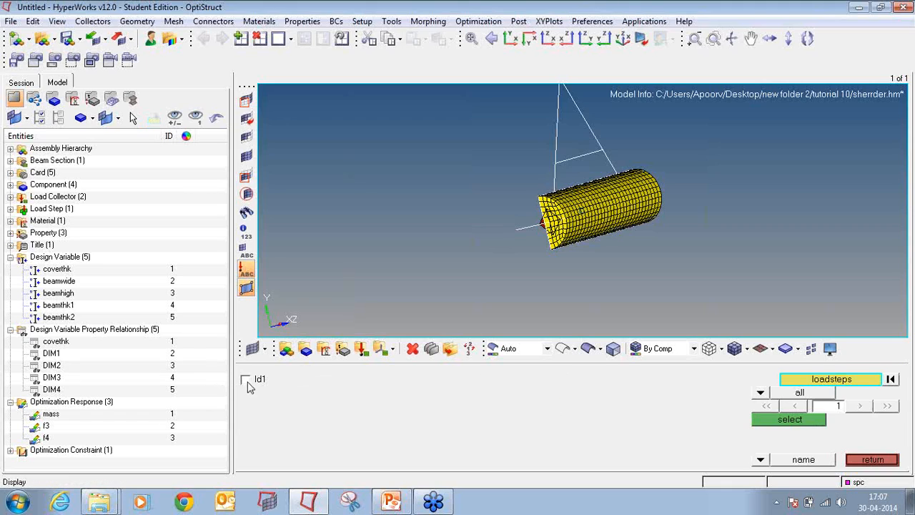
pyautogui.click(789, 419)
pyautogui.click(867, 379)
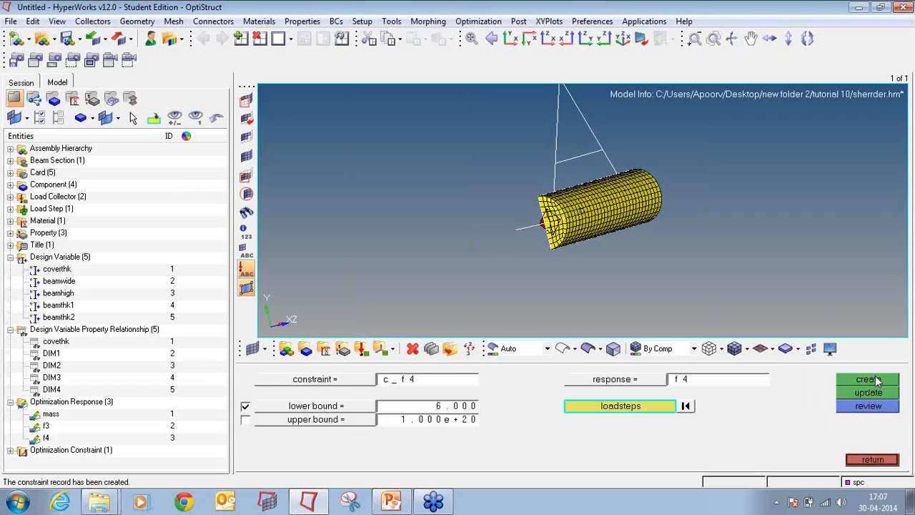
pyautogui.click(11, 449)
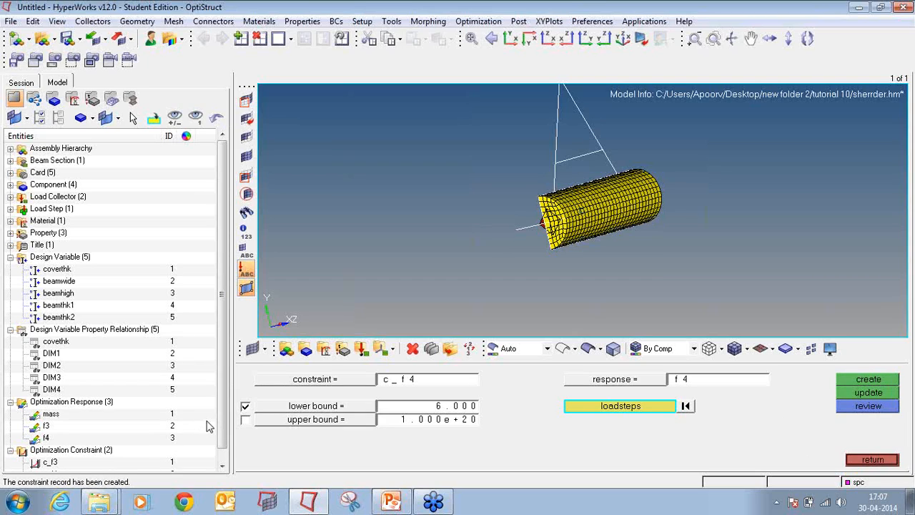
pyautogui.scroll(-1, 220, 426)
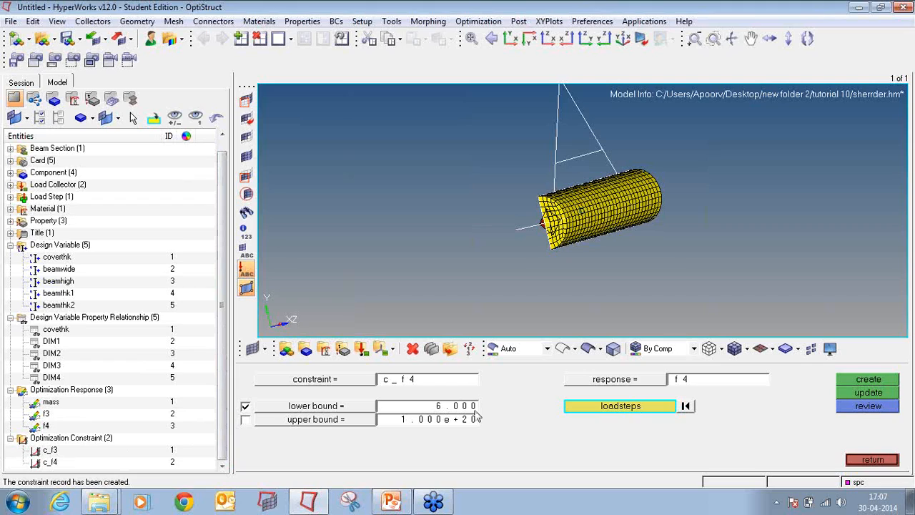
pyautogui.click(873, 459)
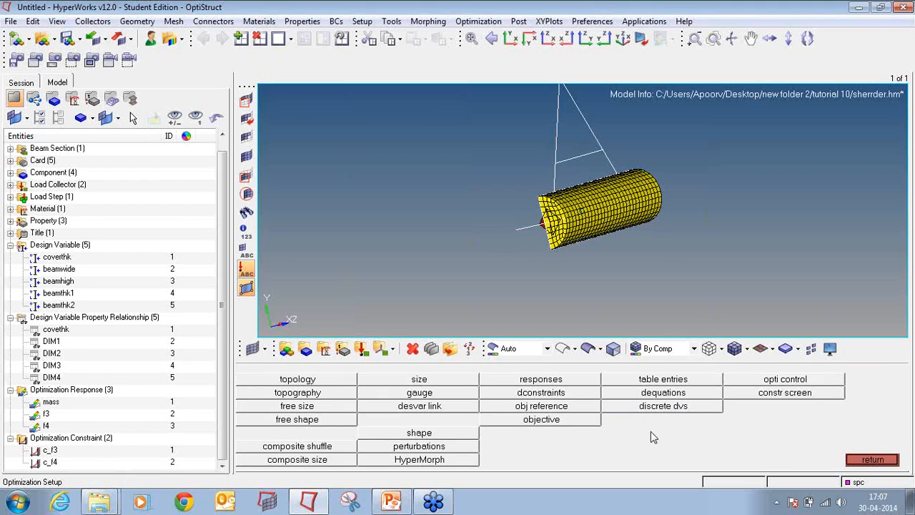
# - Create the optimization objective to minimize the mass response
pyautogui.click(533, 419)
pyautogui.click(593, 379)
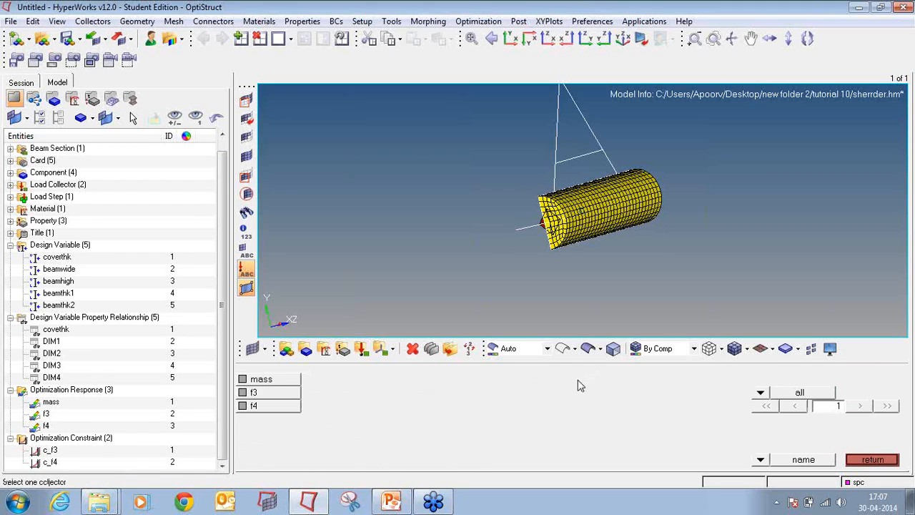
pyautogui.click(297, 389)
pyautogui.click(849, 384)
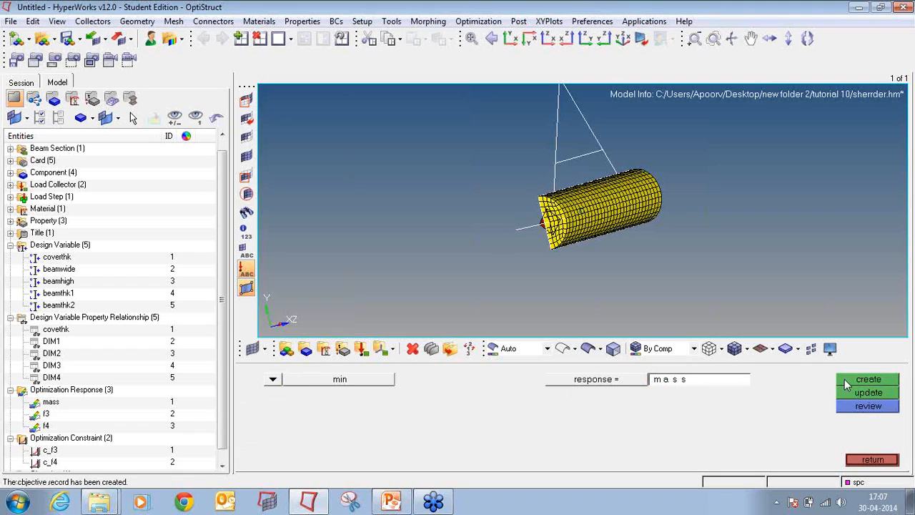
pyautogui.click(868, 461)
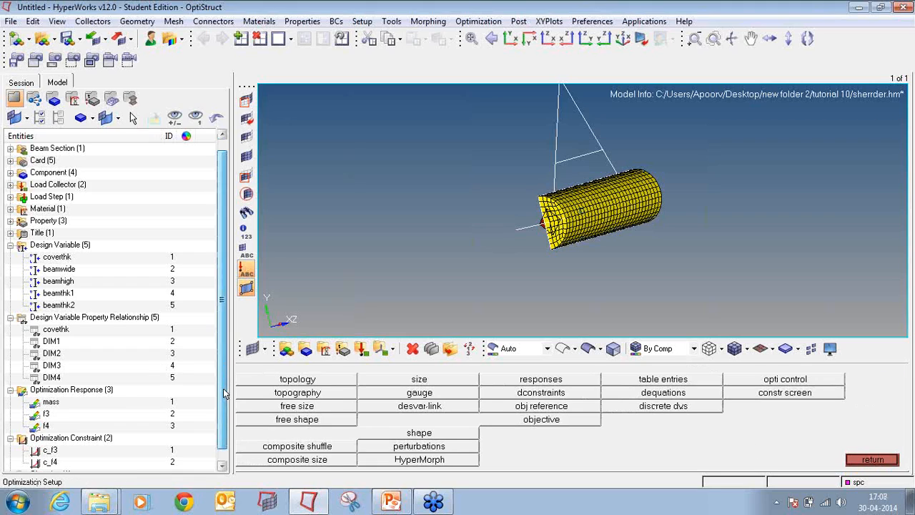
pyautogui.scroll(-1, 226, 419)
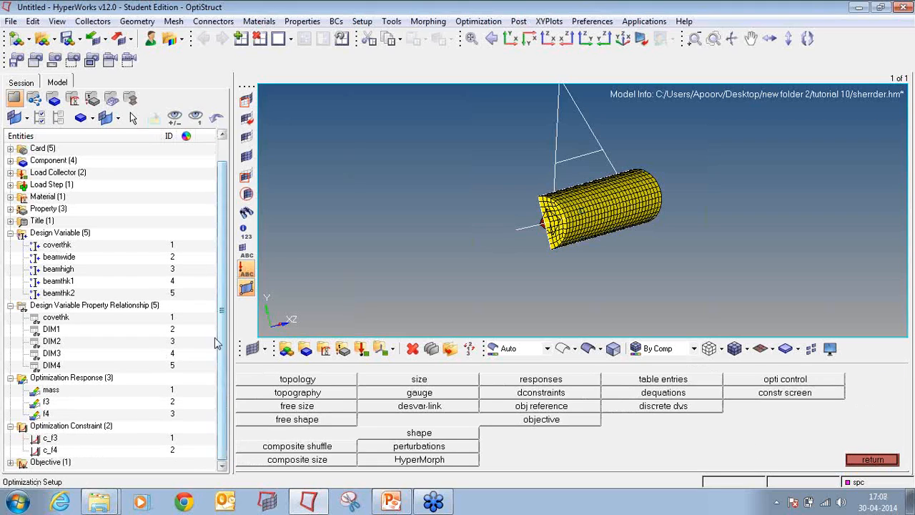
# - Save the model as sherrder.hm in a new folder named New folder inside tutorial 10
pyautogui.click(11, 21)
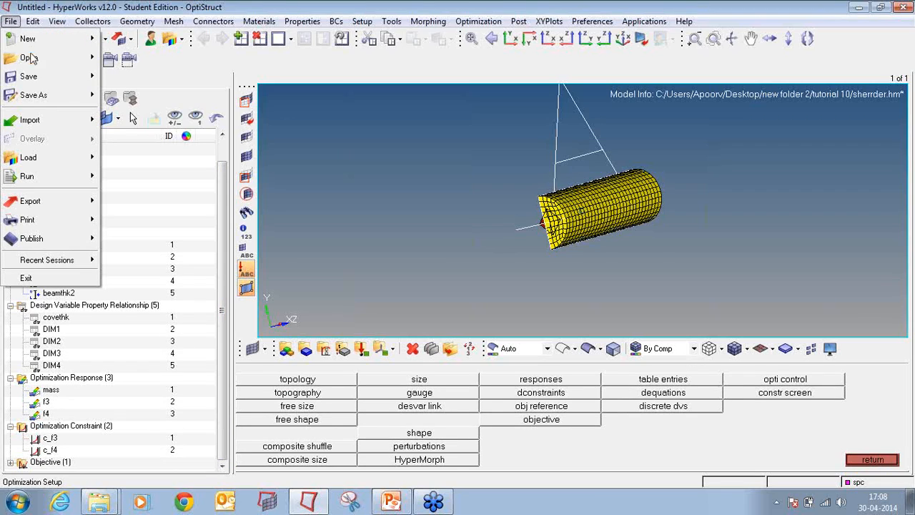
pyautogui.moveTo(61, 93)
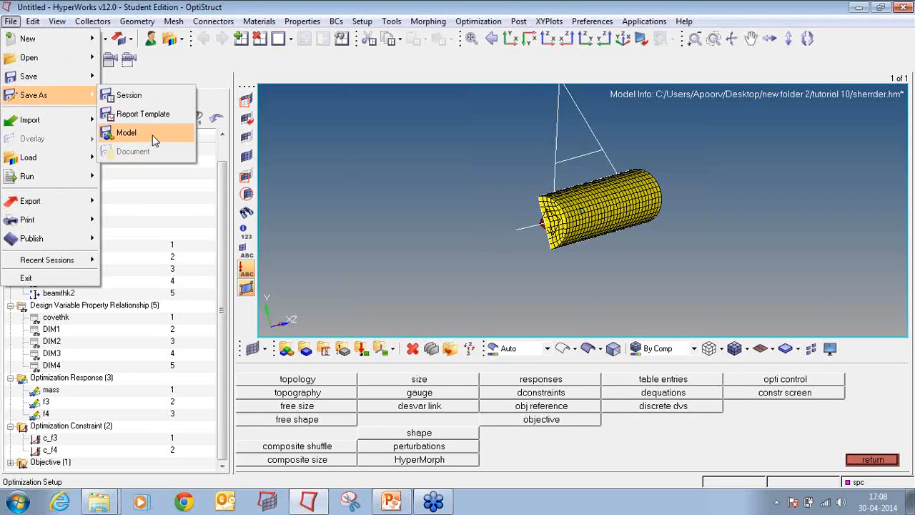
pyautogui.click(129, 132)
pyautogui.click(292, 89)
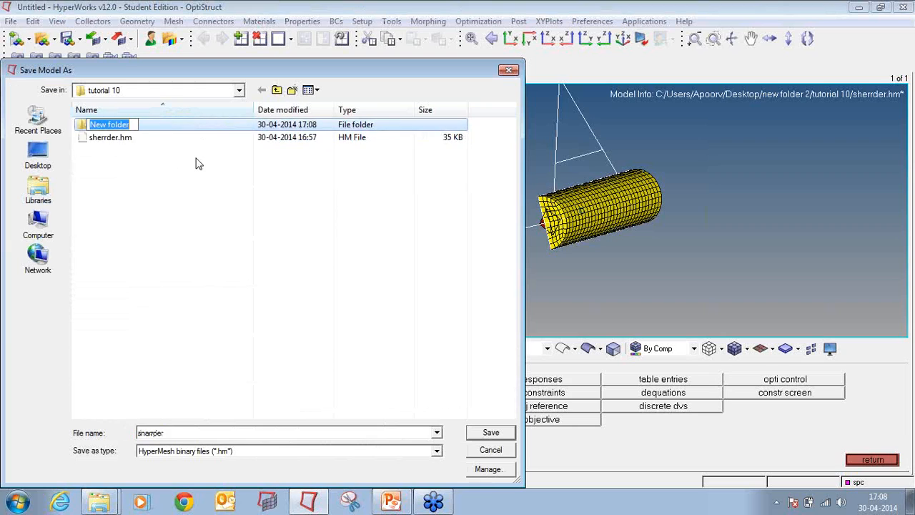
pyautogui.click(188, 139)
pyautogui.doubleClick(179, 131)
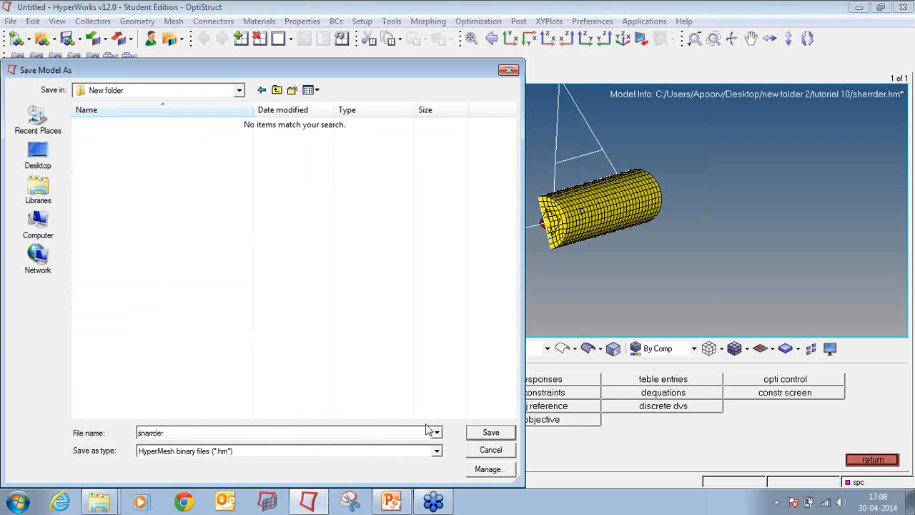
pyautogui.click(473, 434)
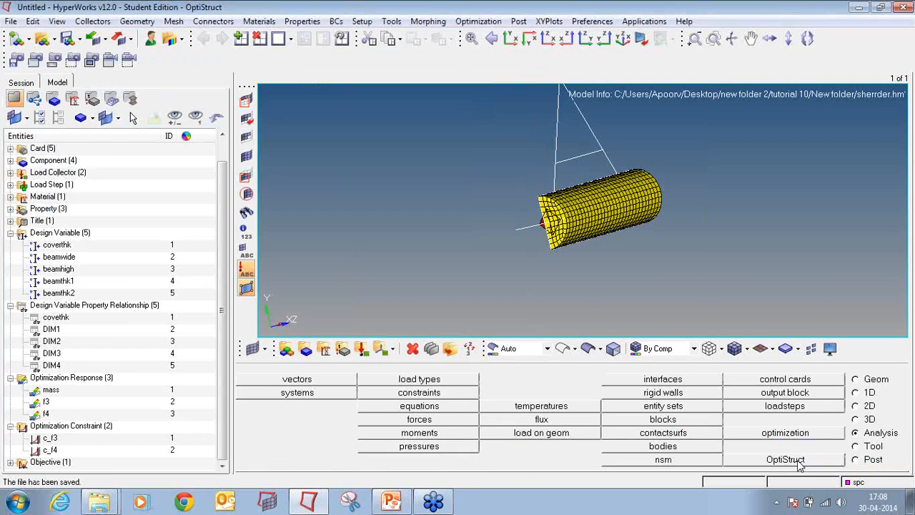
# - Run OptiStruct on sherrder.fem with the run option set to optimization, and close the solver view on completion
pyautogui.click(799, 462)
pyautogui.click(454, 420)
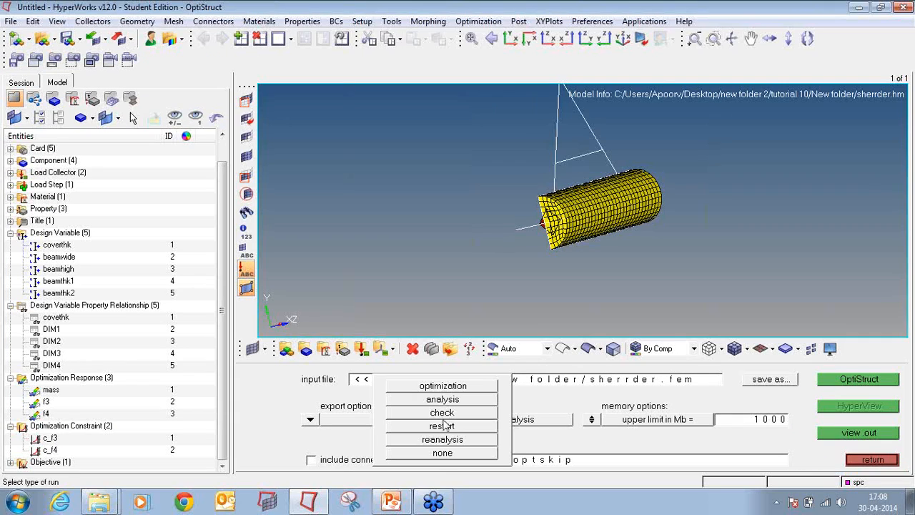
pyautogui.click(447, 390)
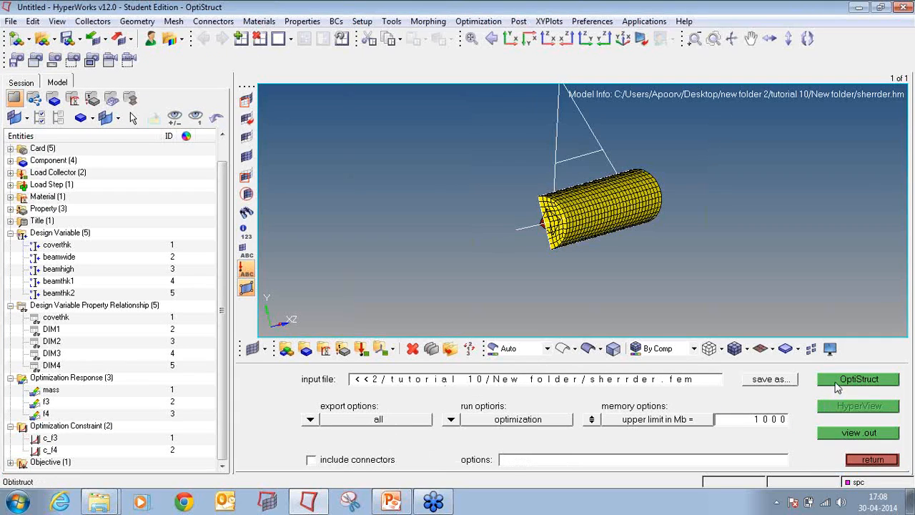
pyautogui.click(834, 382)
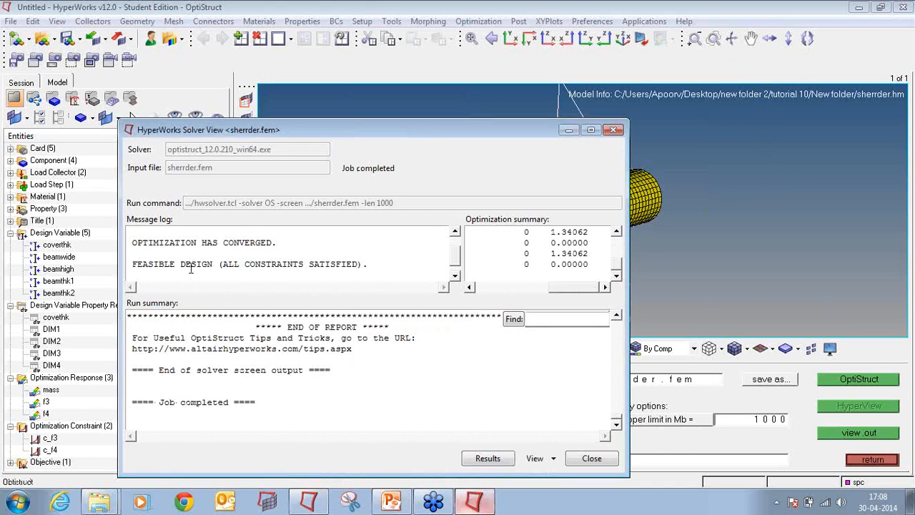
pyautogui.click(587, 458)
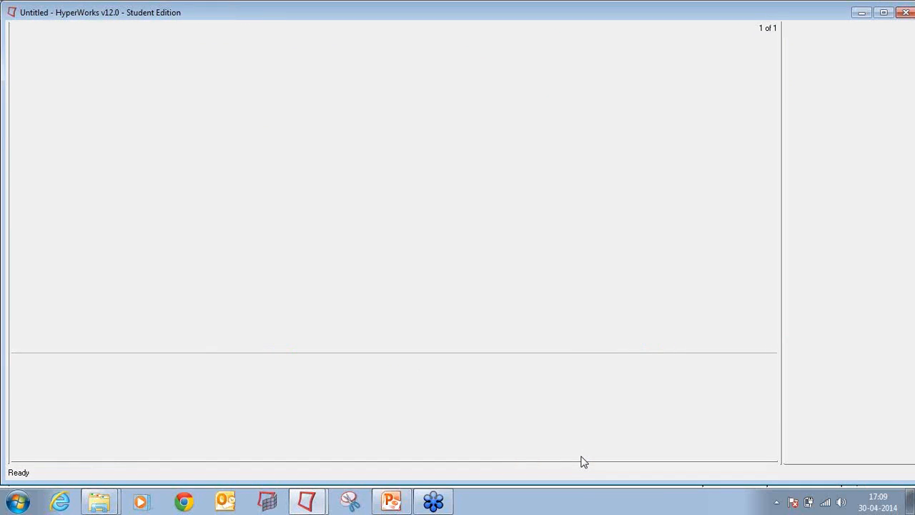
# - Switch to the tutorial 10 New folder in Windows Explorer and sort the solver output files by type
pyautogui.moveTo(95, 493)
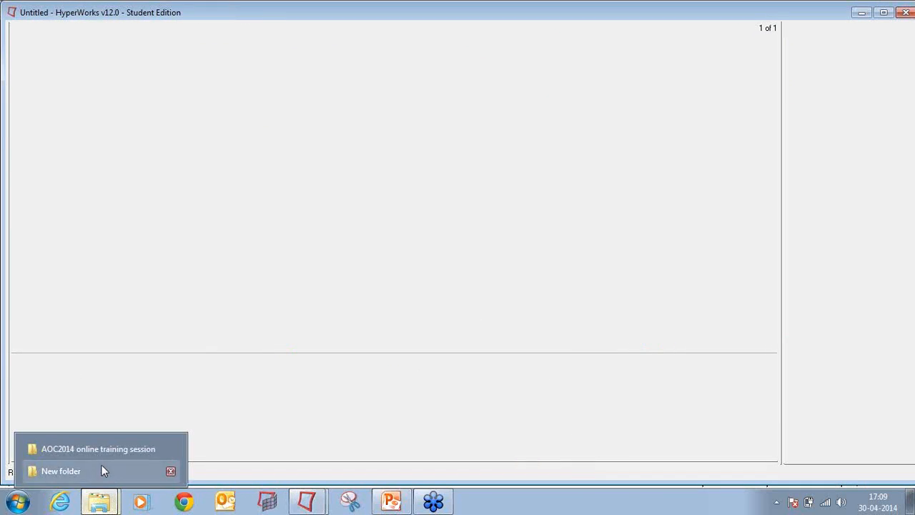
pyautogui.click(102, 470)
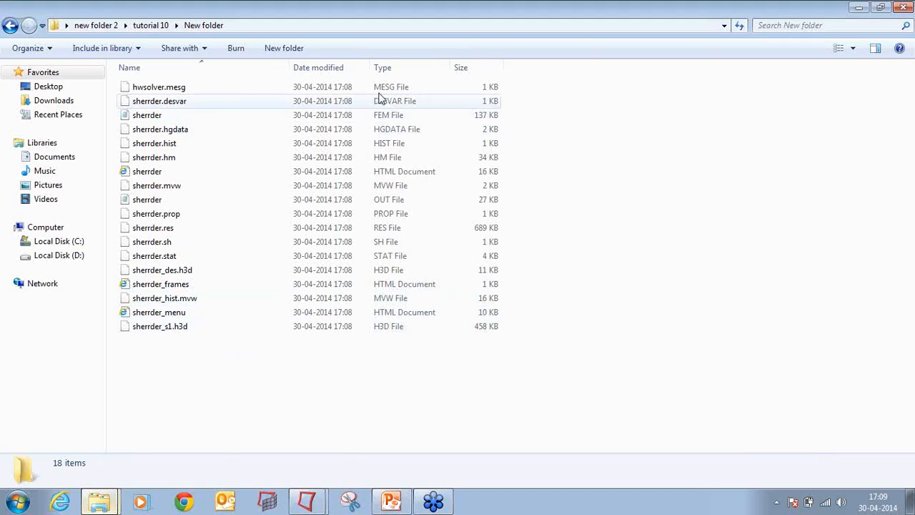
pyautogui.click(418, 67)
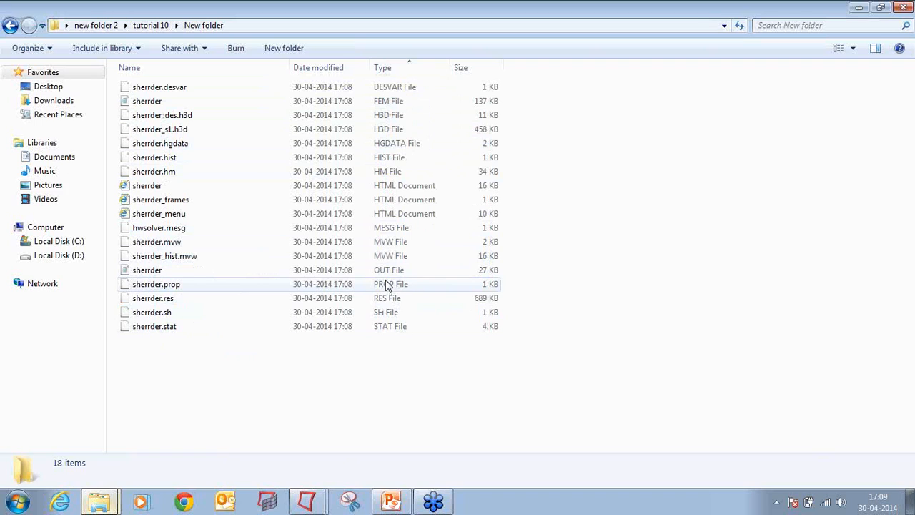
pyautogui.rightClick(155, 284)
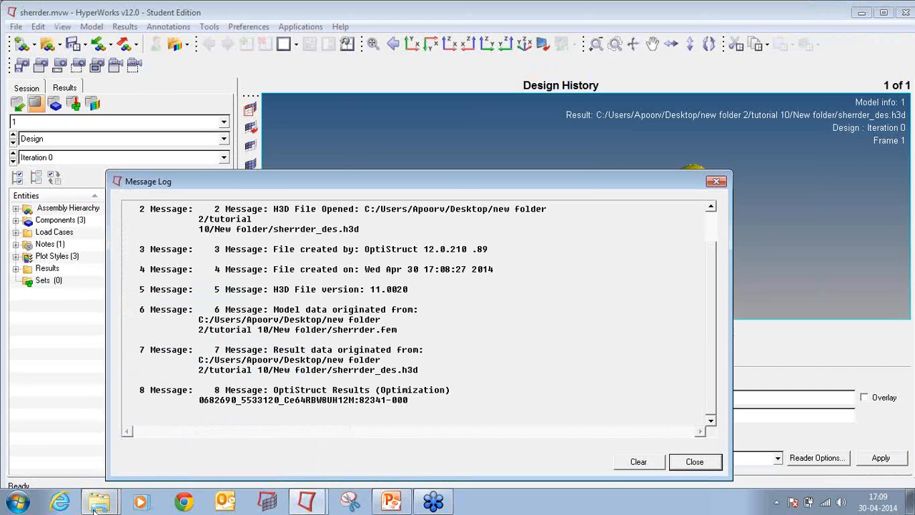
pyautogui.moveTo(98, 501)
pyautogui.click(90, 468)
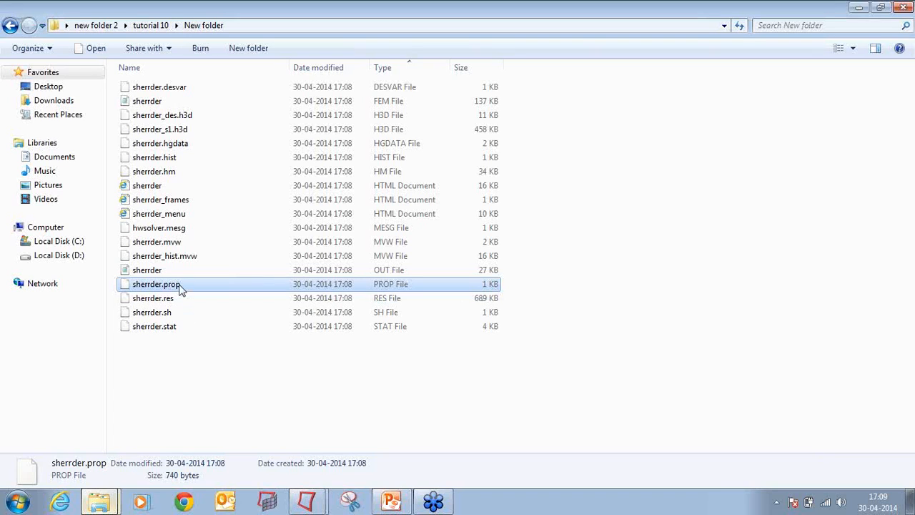
# - Open the sherrder.prop file with Notepad, chosen from the list of installed programs, and maximize its window
pyautogui.rightClick(181, 288)
pyautogui.click(256, 296)
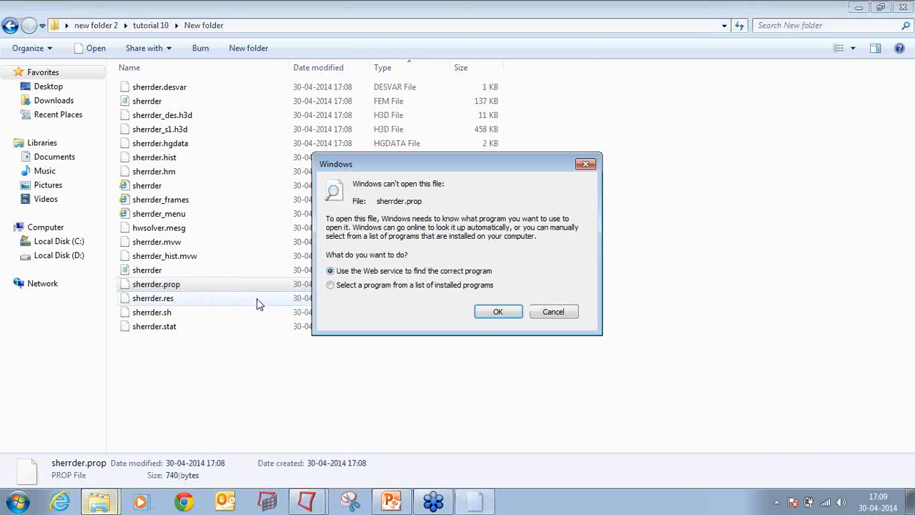
pyautogui.click(363, 285)
pyautogui.click(498, 312)
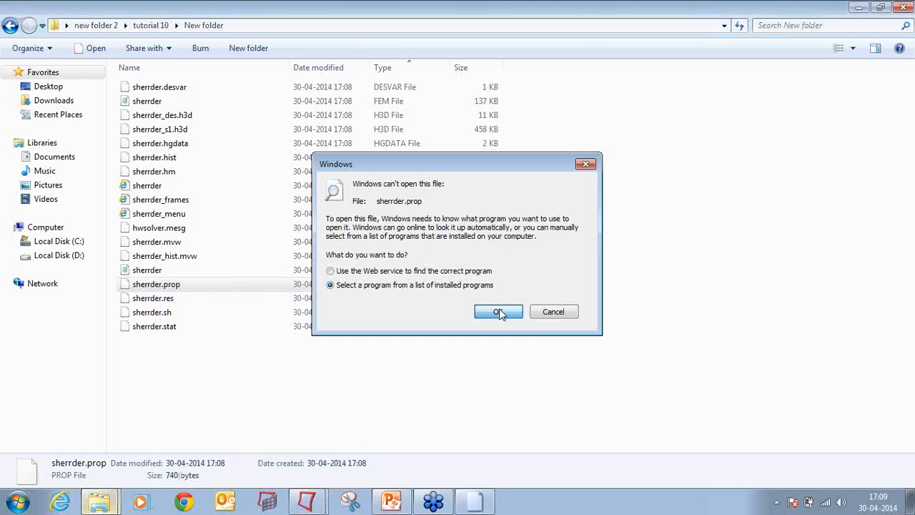
pyautogui.doubleClick(367, 206)
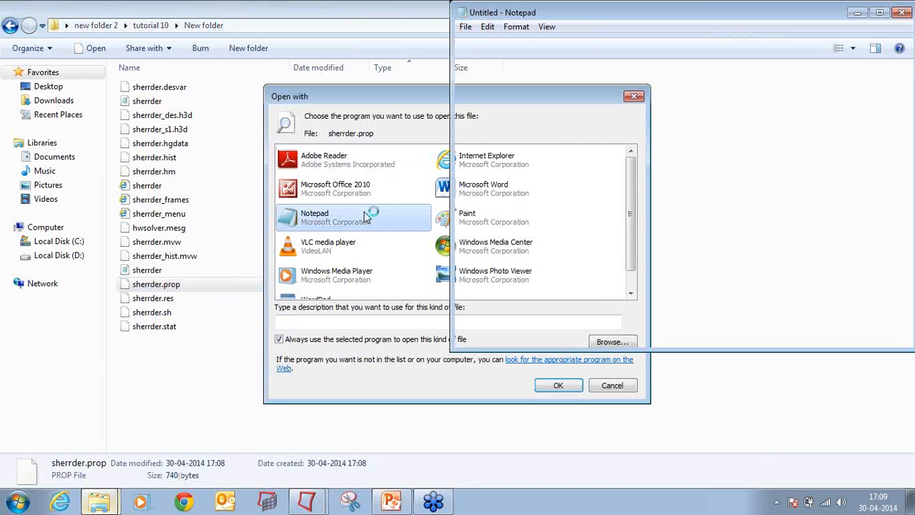
pyautogui.doubleClick(564, 14)
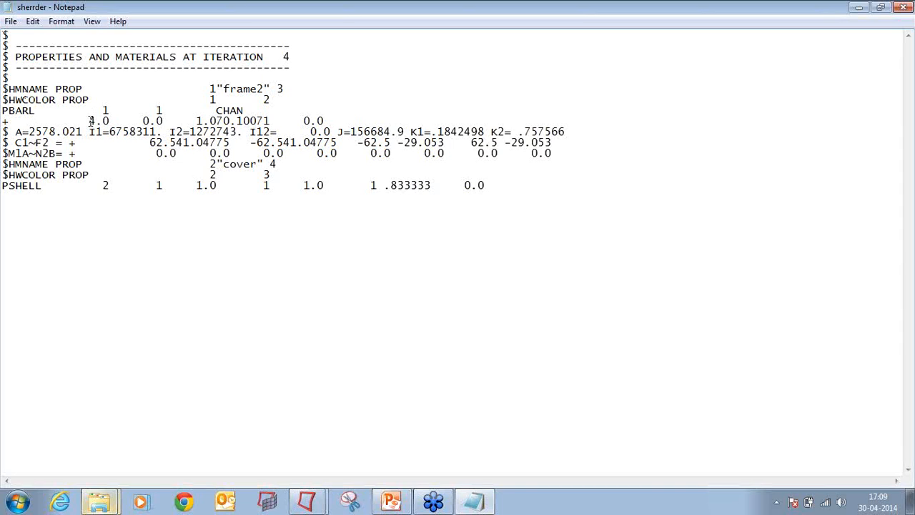
# - Examine the optimized CHAN section dimensions on the PBARL card of the frame2 property, and close the file
pyautogui.moveTo(91, 121); pyautogui.dragTo(271, 120)
pyautogui.moveTo(89, 121); pyautogui.dragTo(338, 119)
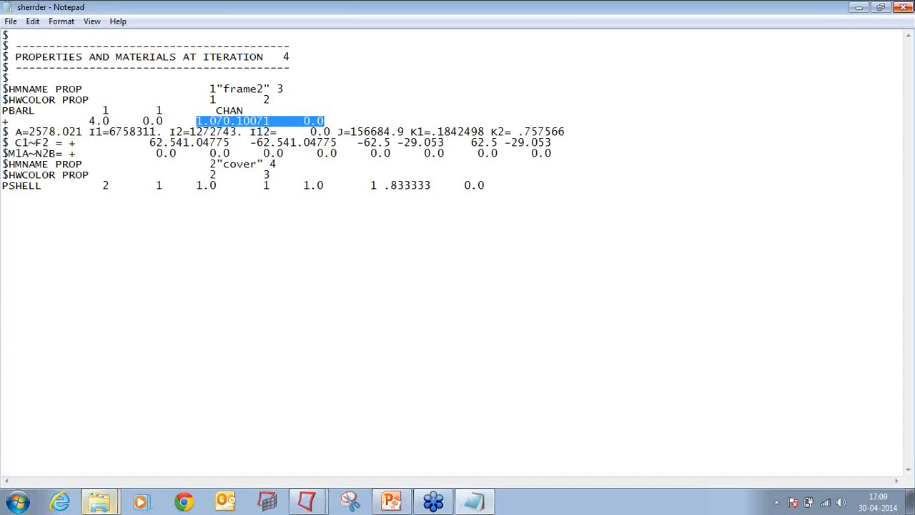
pyautogui.click(903, 7)
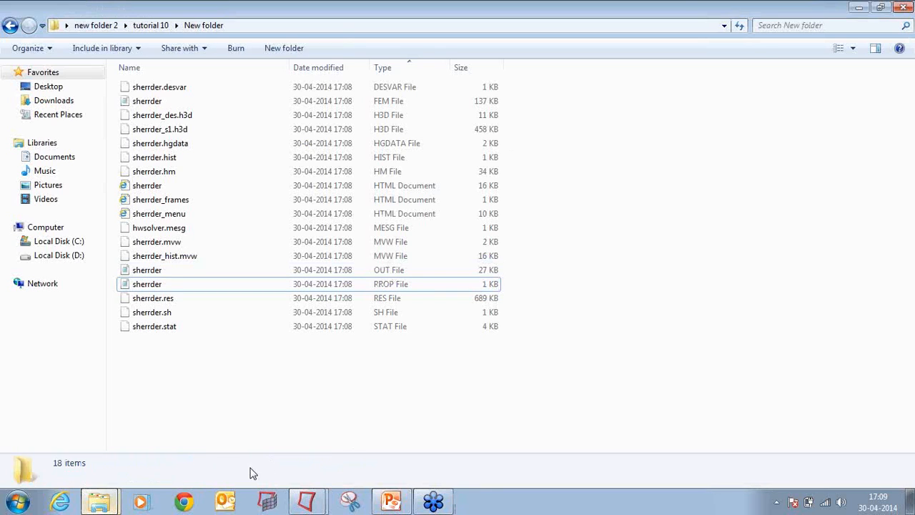
# - Switch back to the sherrder.mvw session in HyperWorks, close the message log and display design Iteration 4
pyautogui.click(306, 502)
pyautogui.click(322, 473)
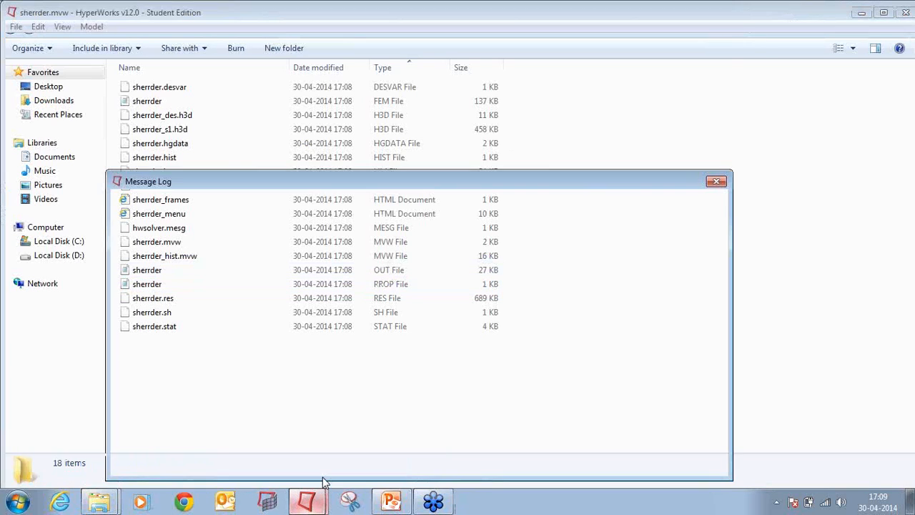
pyautogui.click(716, 183)
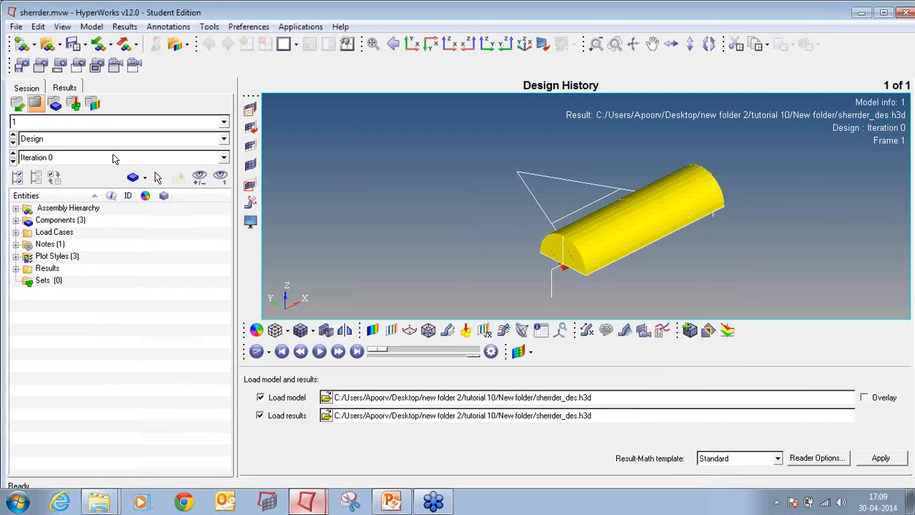
pyautogui.click(170, 158)
pyautogui.click(64, 203)
# - Split the page into two side-by-side windows and load sherrder_s1.h3d as model and results in the empty one
pyautogui.click(296, 45)
pyautogui.click(339, 69)
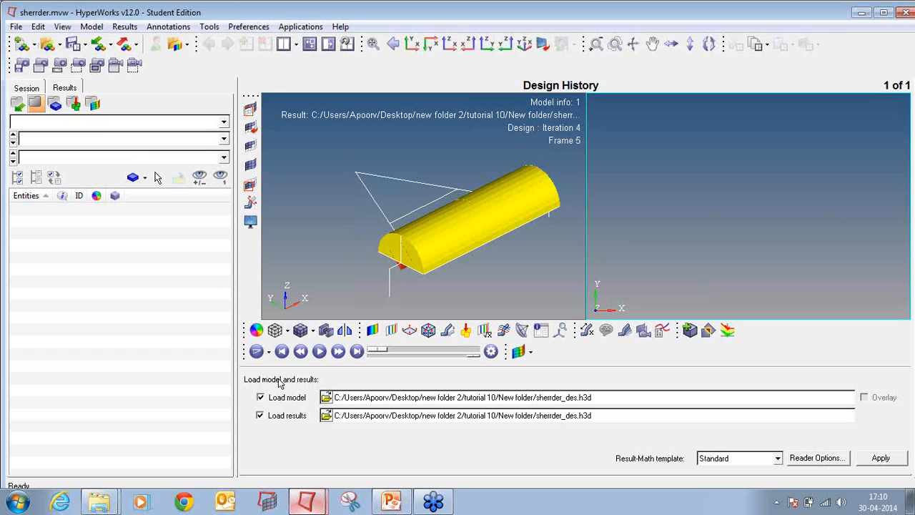
pyautogui.click(326, 397)
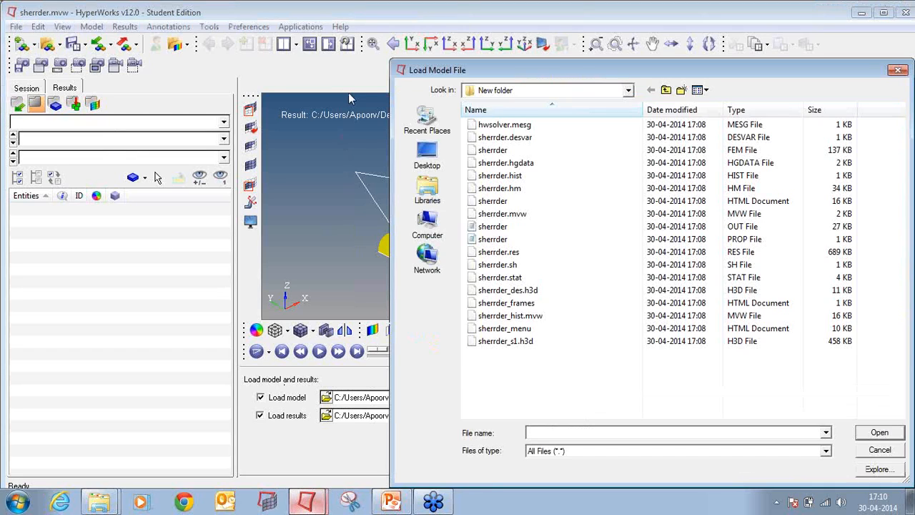
pyautogui.click(761, 110)
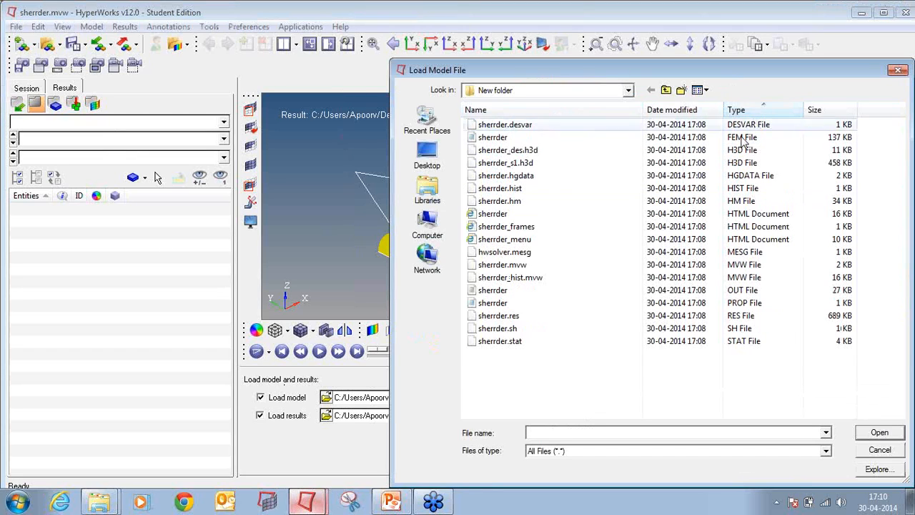
pyautogui.doubleClick(632, 162)
pyautogui.click(880, 457)
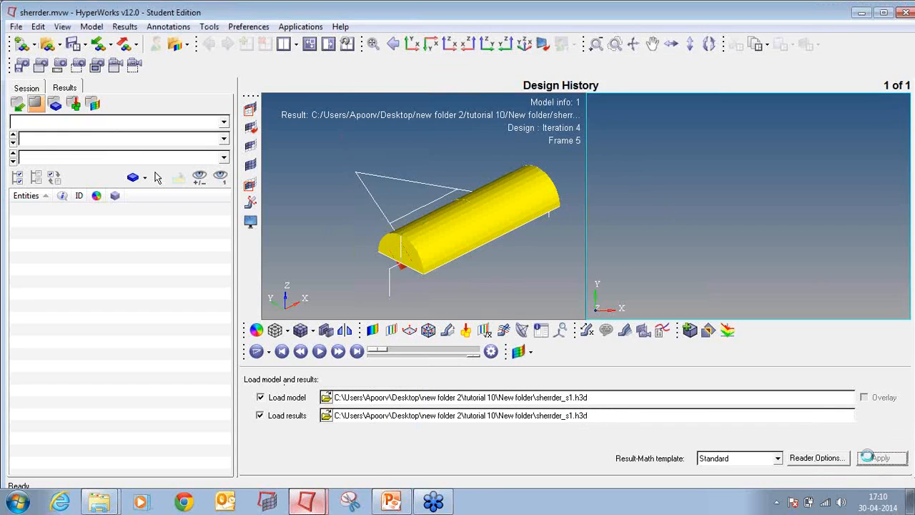
# - For the sherrder_s1.h3d results, set Iteration 4 and compare the frequencies of Mode 3 and Mode 4, ending on Mode 3
pyautogui.click(49, 140)
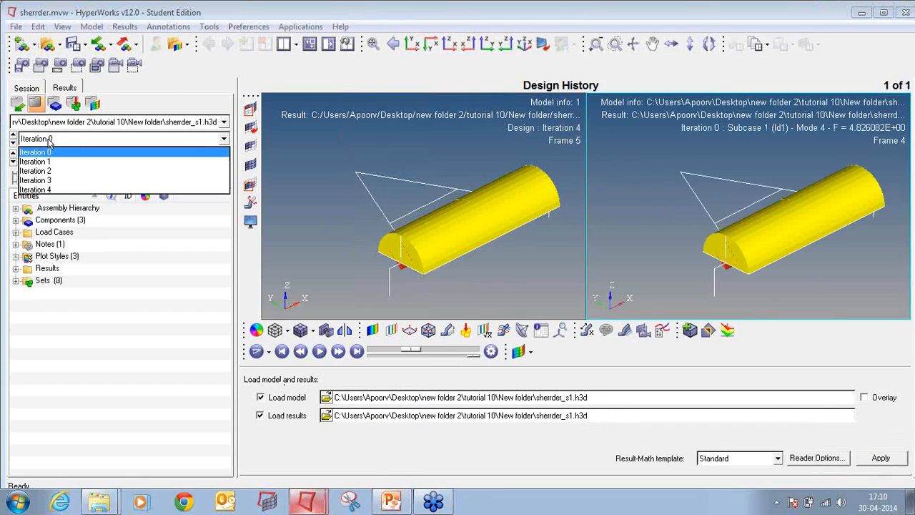
pyautogui.click(43, 190)
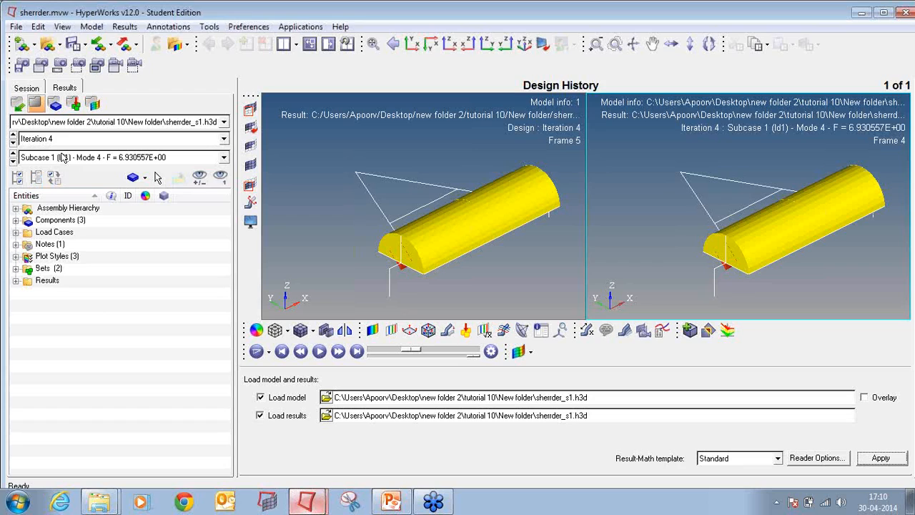
pyautogui.click(63, 157)
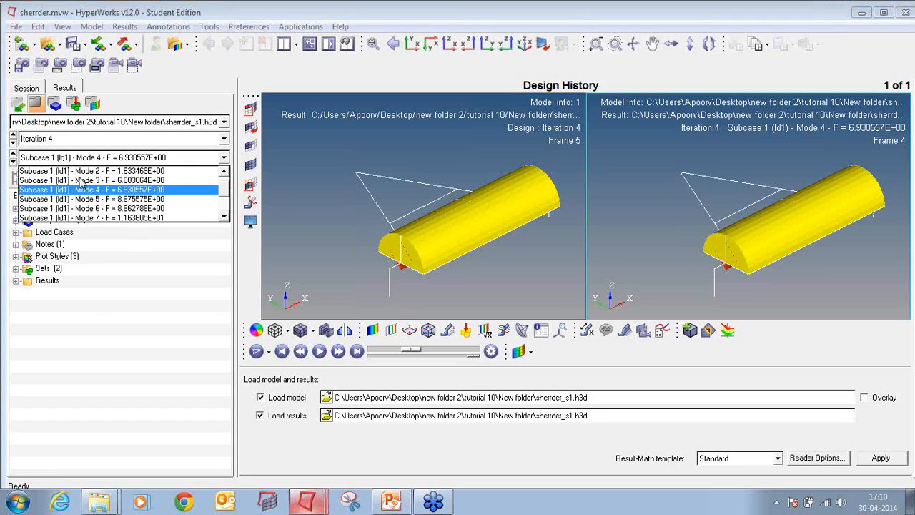
pyautogui.click(81, 180)
pyautogui.click(78, 158)
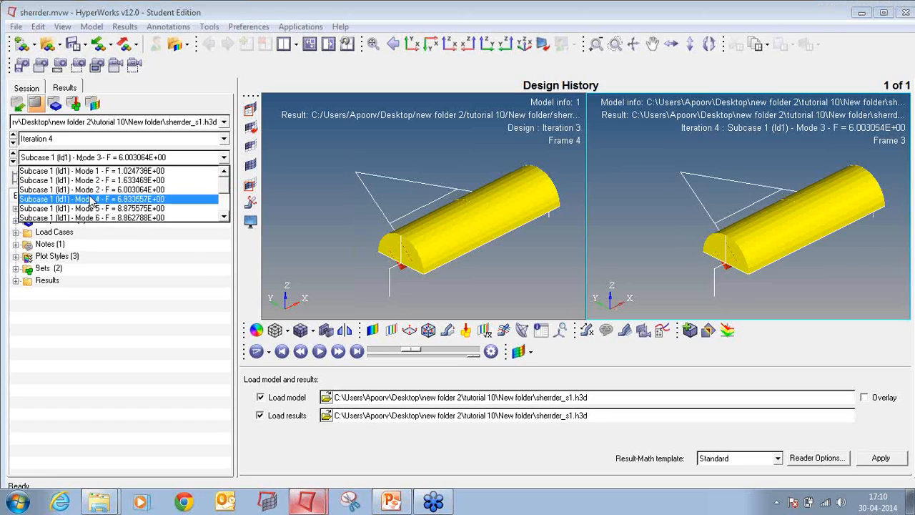
pyautogui.click(92, 199)
pyautogui.click(126, 158)
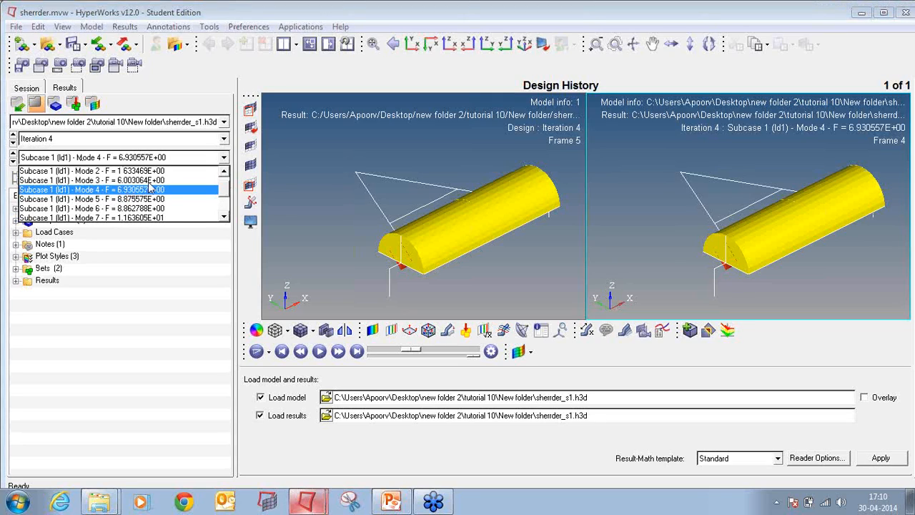
pyautogui.click(147, 180)
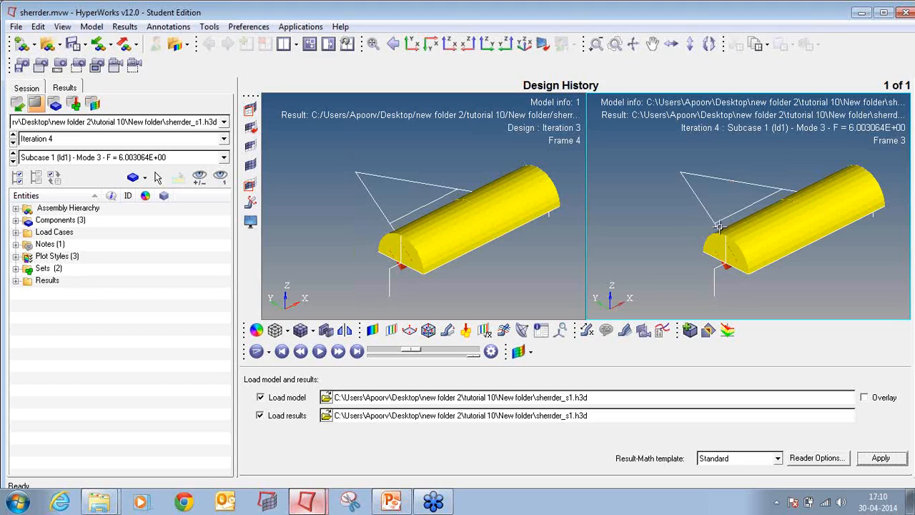
# - Contour Element Thicknesses on the sherrder_des.h3d model and apply the plot at design Iteration 4
pyautogui.click(435, 238)
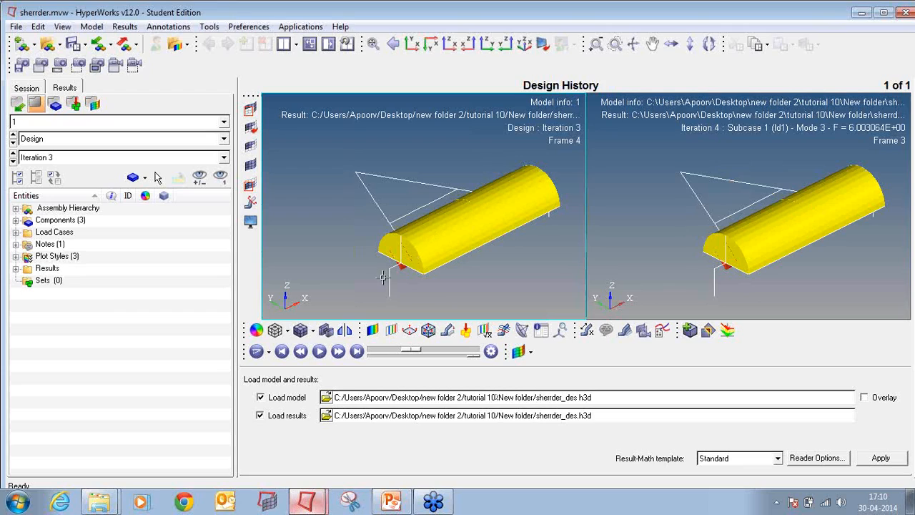
pyautogui.click(373, 330)
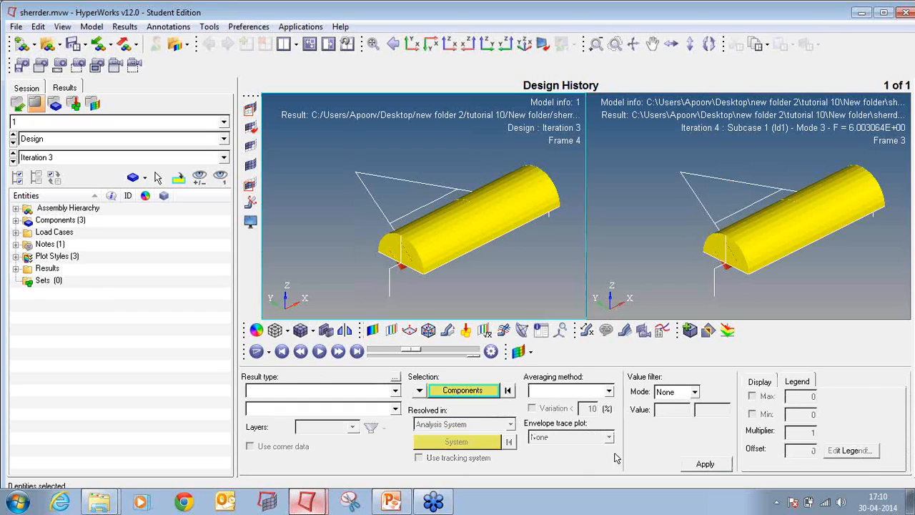
pyautogui.click(703, 464)
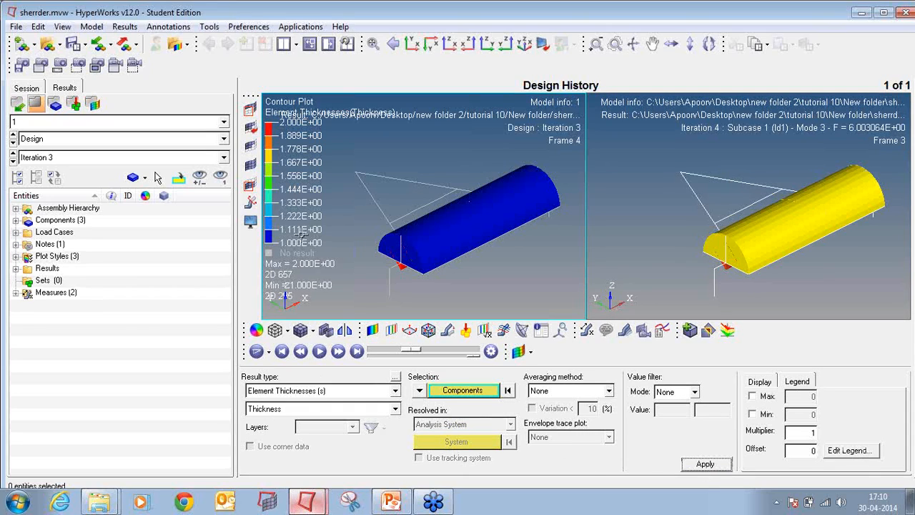
pyautogui.click(45, 157)
pyautogui.click(56, 205)
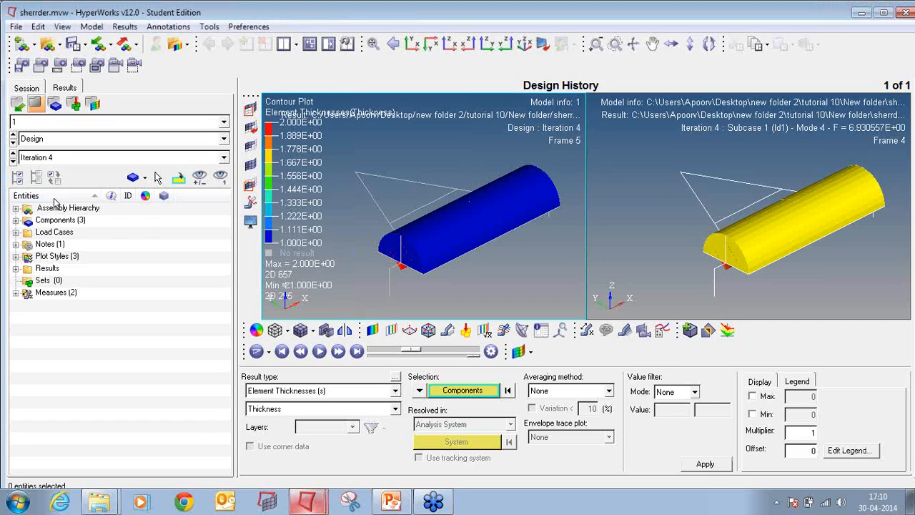
pyautogui.click(703, 464)
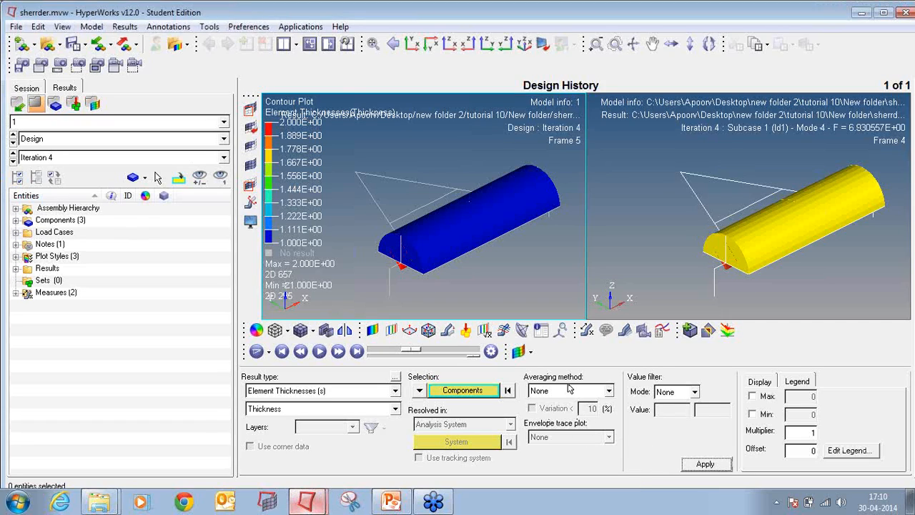
# - Set the thickness contour's averaging method to Simple and apply it
pyautogui.click(566, 391)
pyautogui.click(561, 414)
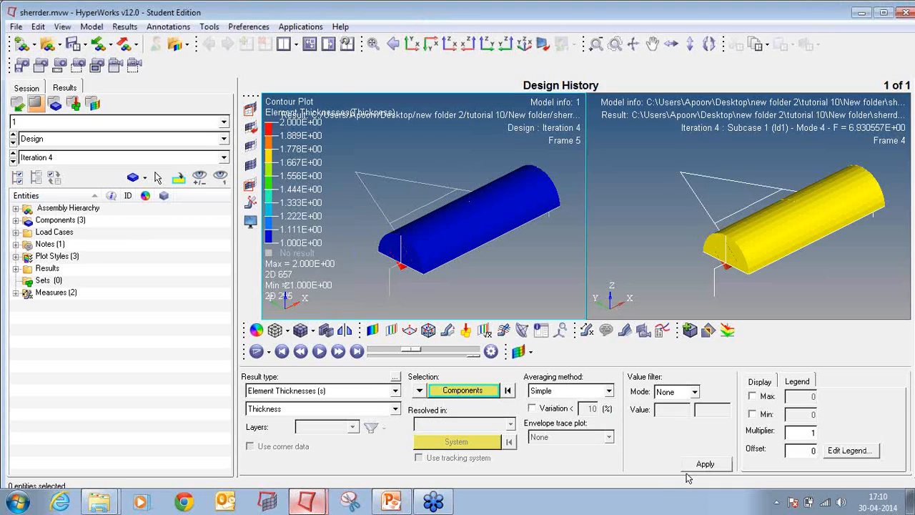
pyautogui.click(702, 465)
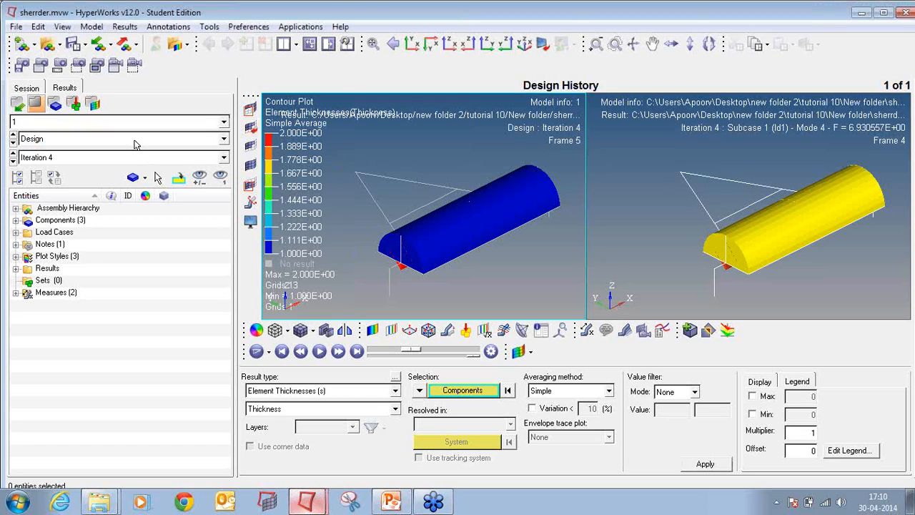
# - Hide the cover and drum components and apply the thickness contour to the displayed frame only
pyautogui.click(15, 220)
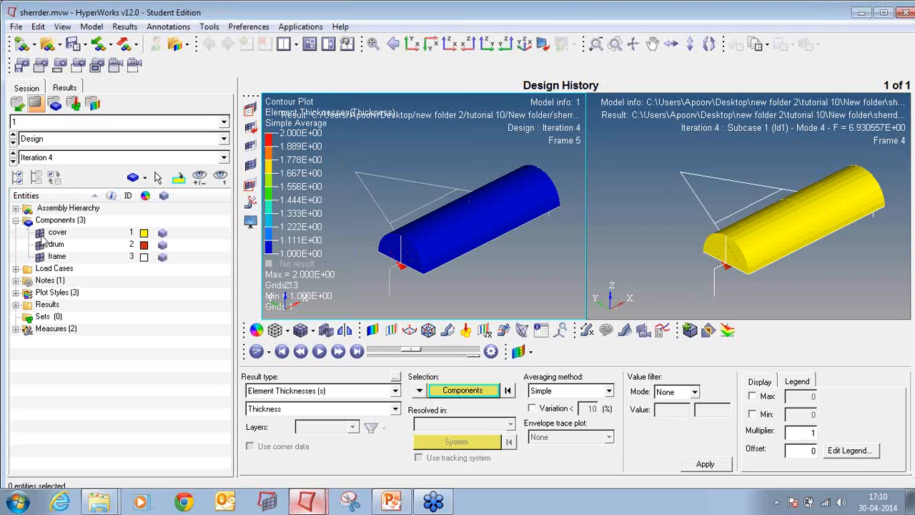
pyautogui.click(40, 232)
pyautogui.click(40, 244)
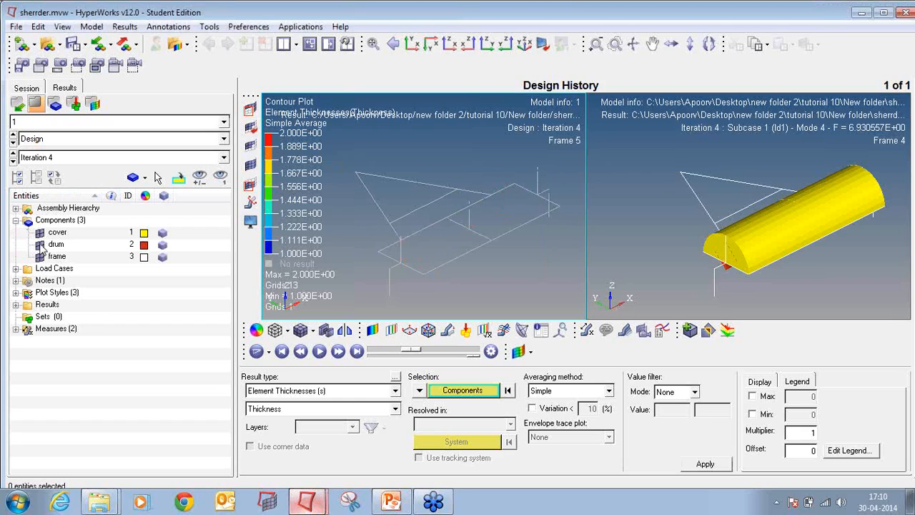
pyautogui.click(445, 392)
pyautogui.click(443, 411)
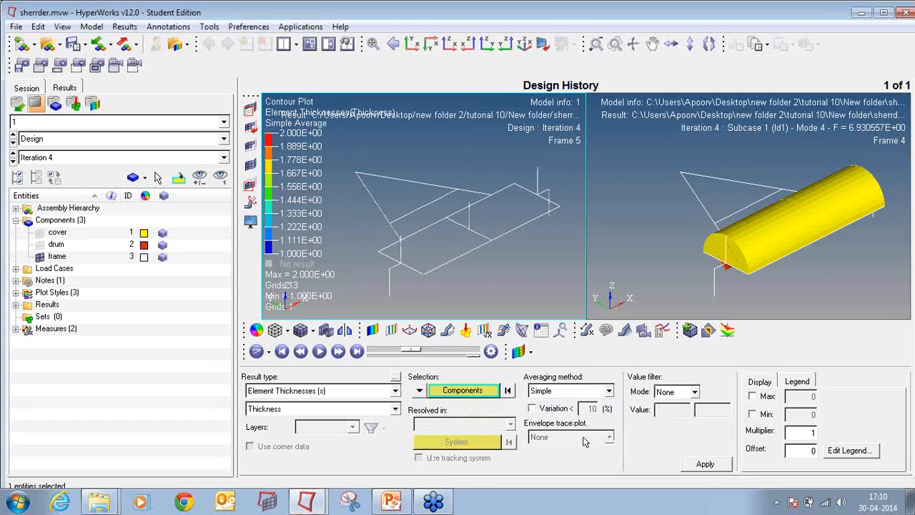
pyautogui.click(704, 464)
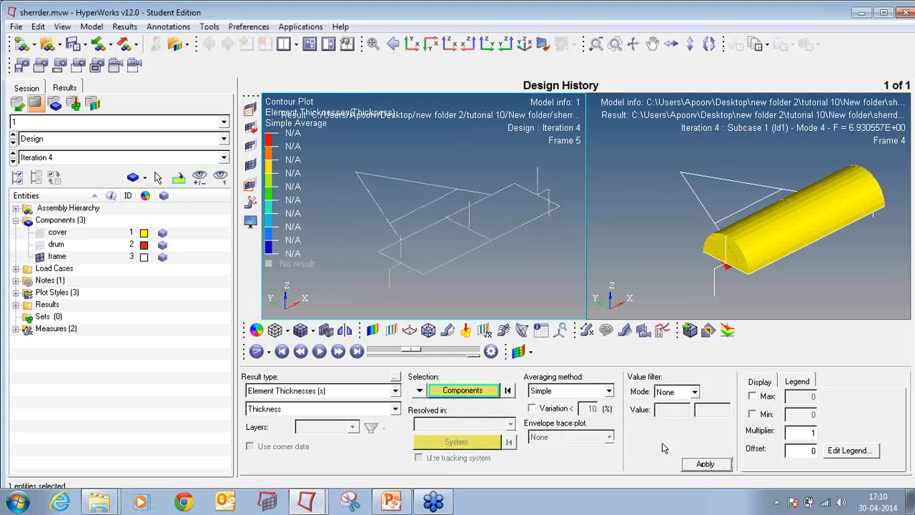
# - Show the cover and drum components again in the design history model
pyautogui.click(44, 237)
pyautogui.click(41, 244)
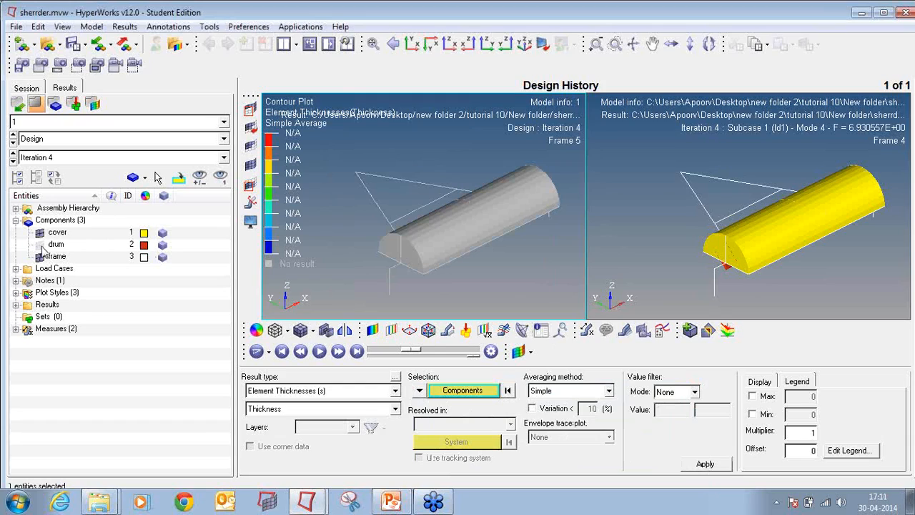
# - Contour the element Thickness Change with Simple averaging on all components at design Iteration 4
pyautogui.click(368, 413)
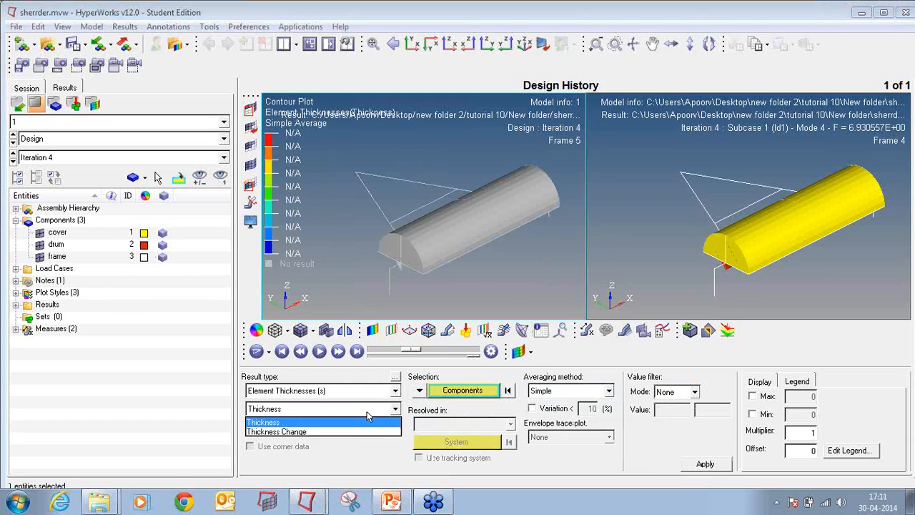
pyautogui.click(361, 432)
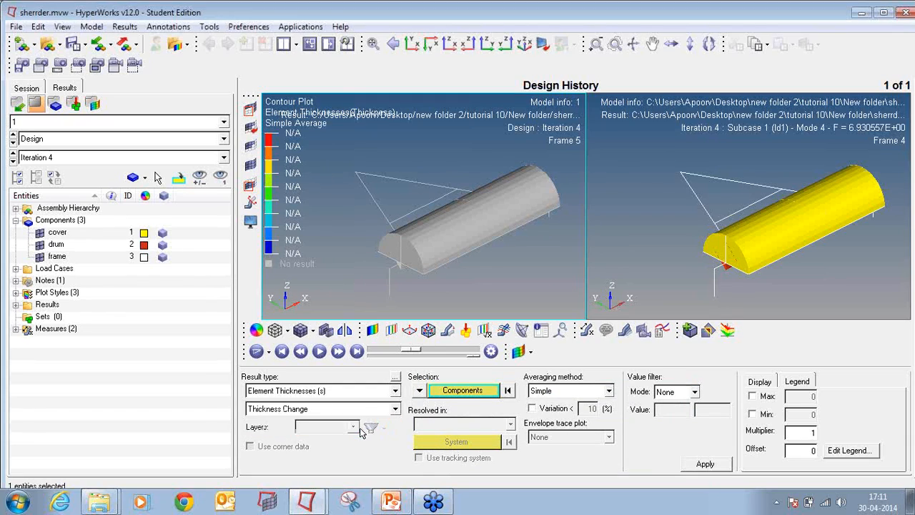
pyautogui.click(702, 463)
pyautogui.click(464, 391)
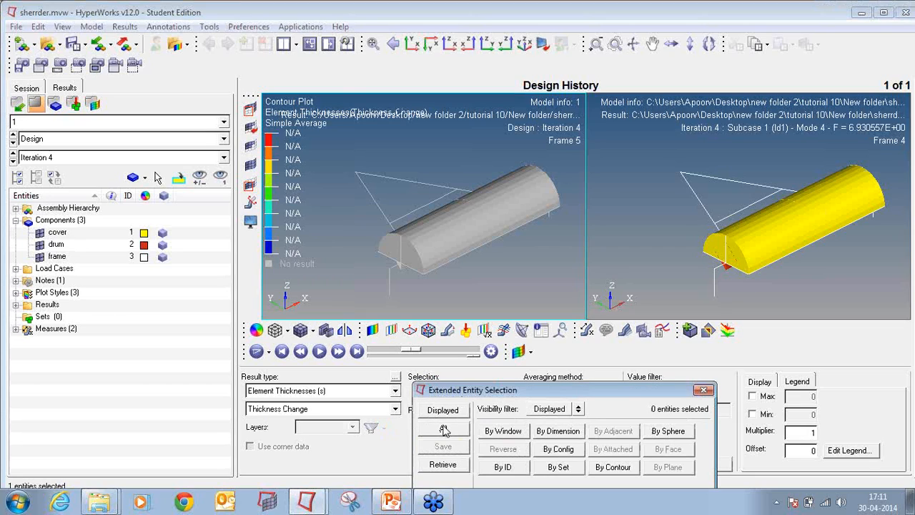
pyautogui.click(444, 428)
pyautogui.click(722, 465)
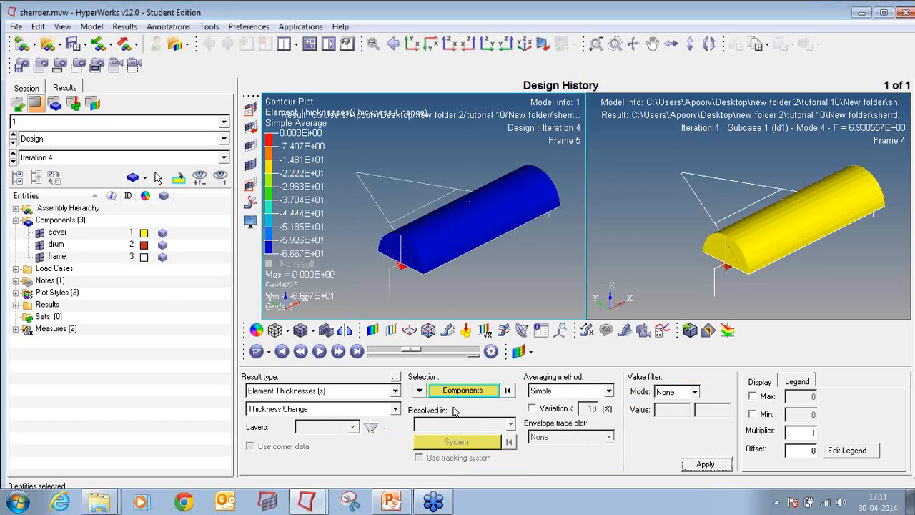
# - Switch the contour component back to Thickness and apply it to all components
pyautogui.click(357, 413)
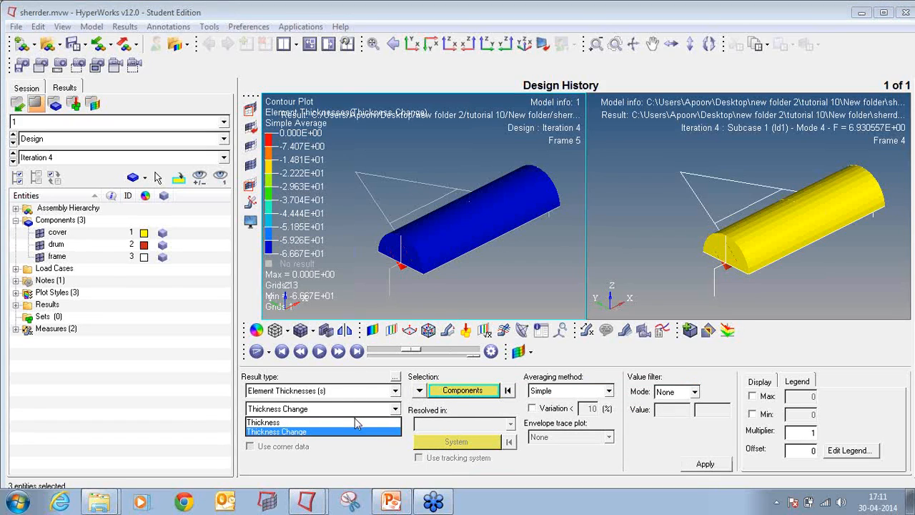
pyautogui.click(355, 420)
pyautogui.click(699, 464)
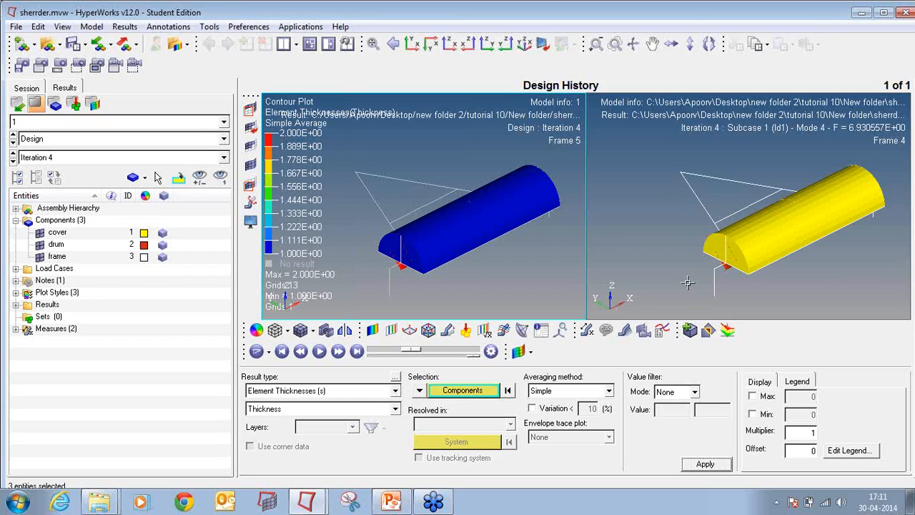
# - Close the sherrder.mvw results session and answer the exit prompt
pyautogui.click(903, 13)
pyautogui.click(469, 295)
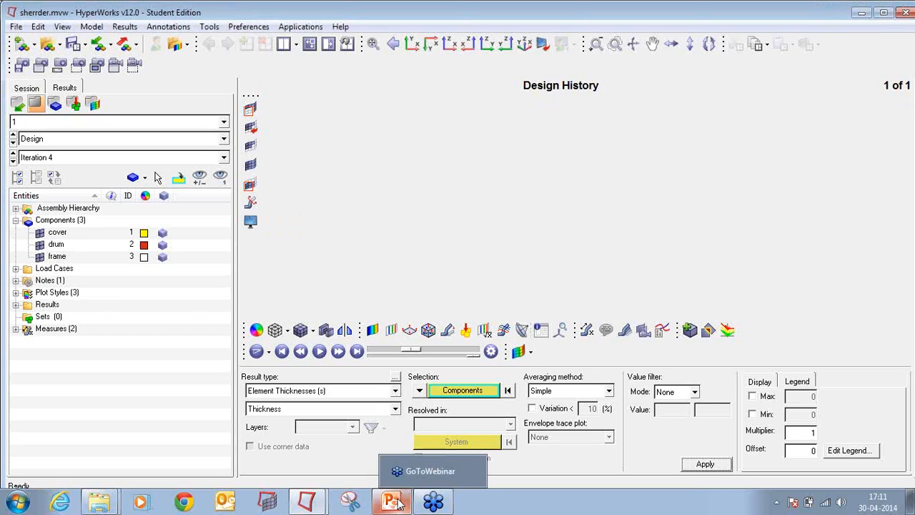